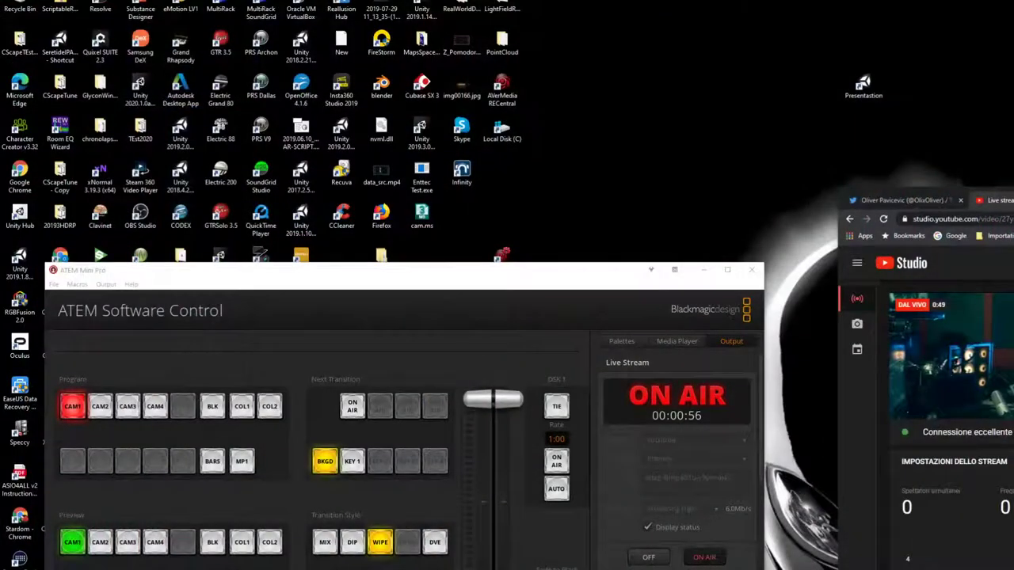
Lay the YouTube Studio stream page narrowly over ATEM, raising ATEM so its ON AIR Output panel shows.
{"action": "left_click_drag", "start_coordinate": [1013, 199], "coordinate": [475, 328]}
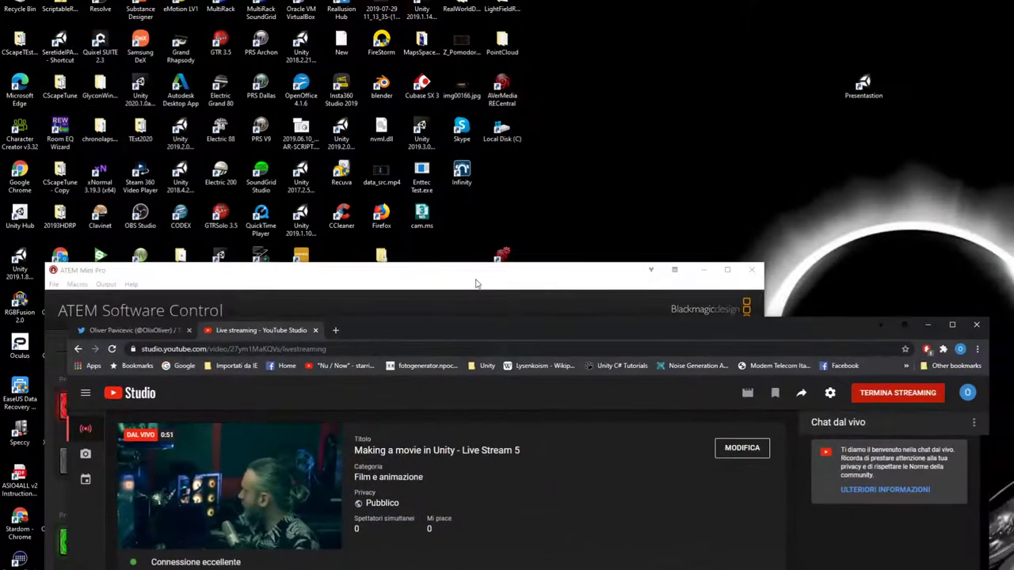
{"action": "left_click_drag", "start_coordinate": [475, 270], "coordinate": [514, 96]}
{"action": "left_click_drag", "start_coordinate": [796, 325], "coordinate": [757, 330]}
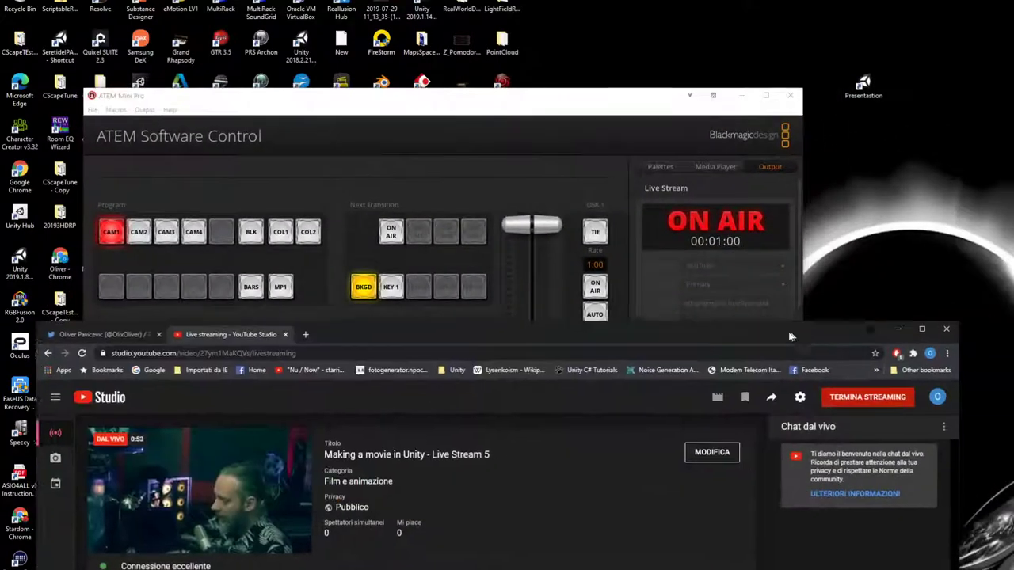
{"action": "left_click_drag", "start_coordinate": [950, 404], "coordinate": [616, 406]}
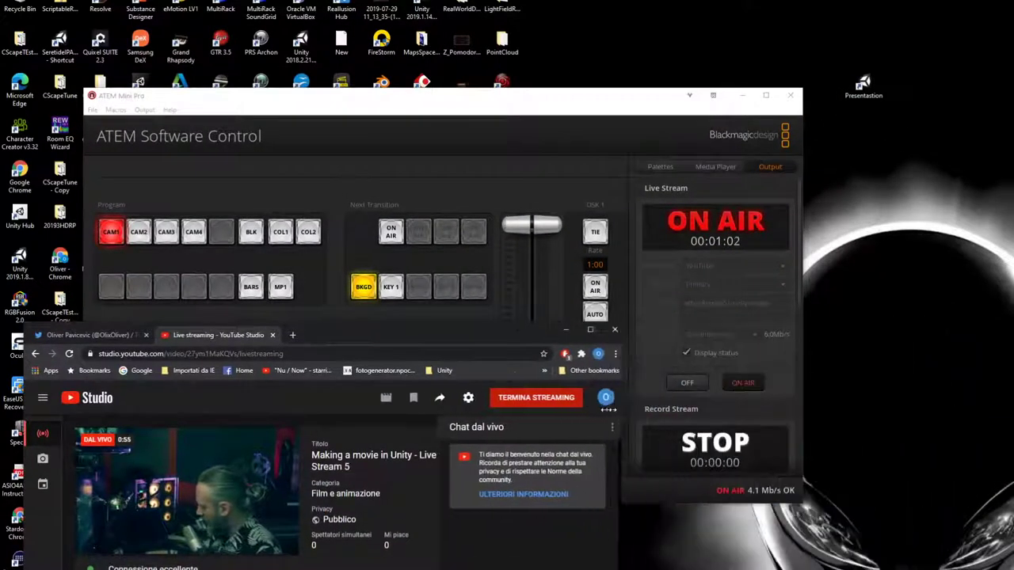
{"action": "left_click_drag", "start_coordinate": [402, 327], "coordinate": [390, 232]}
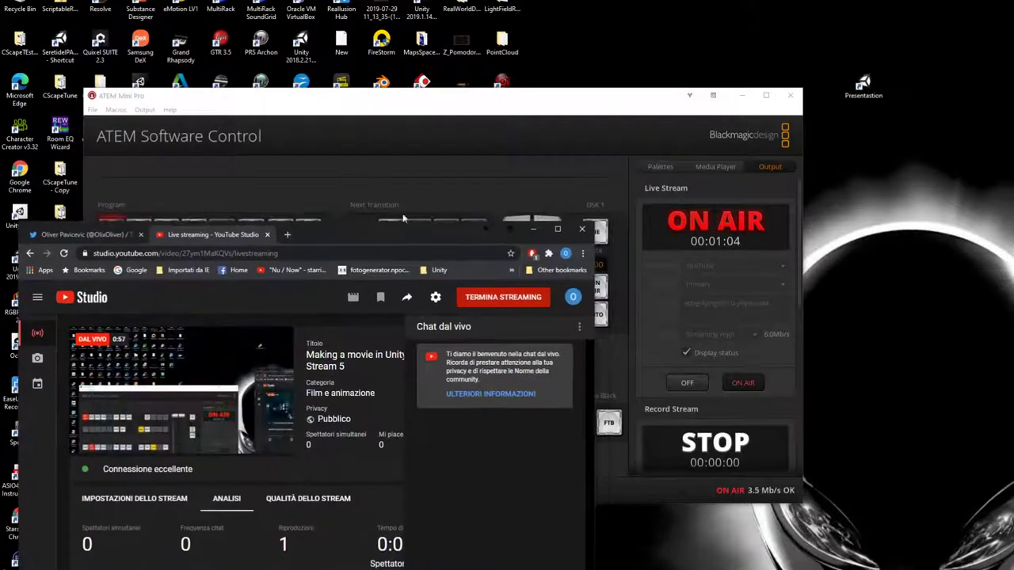
Bring up Character Creator 3 with Default.ccProject loaded and the Headshot panel in Pro mode.
{"action": "left_click", "coordinate": [559, 104]}
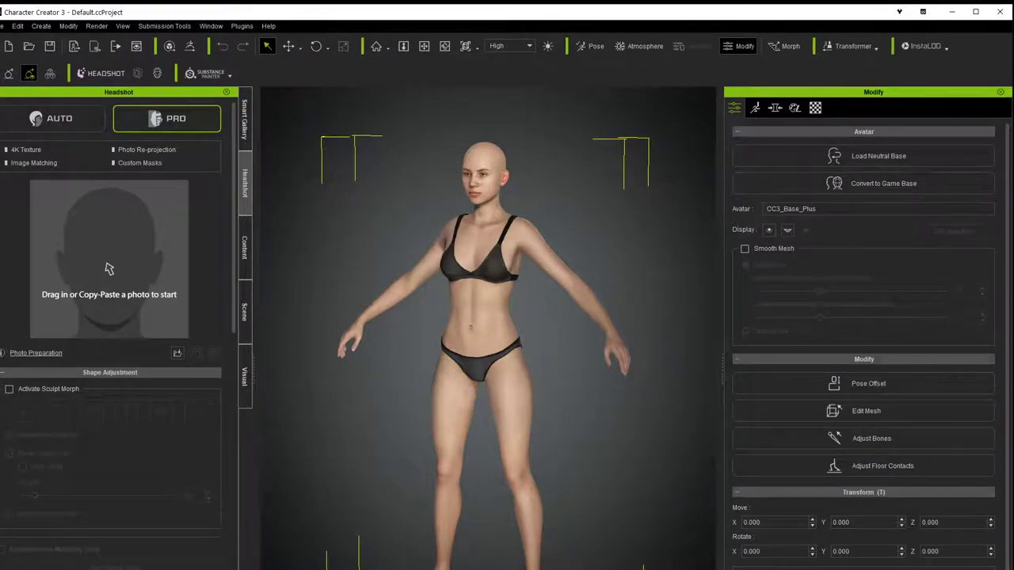
Resize the Character Creator 3 window from its left edge so the full Headshot panel fits.
{"action": "mouse_move", "coordinate": [1, 168]}
{"action": "left_mouse_down"}
{"action": "mouse_move", "coordinate": [24, 168]}
{"action": "mouse_move", "coordinate": [12, 168]}
{"action": "left_mouse_up"}
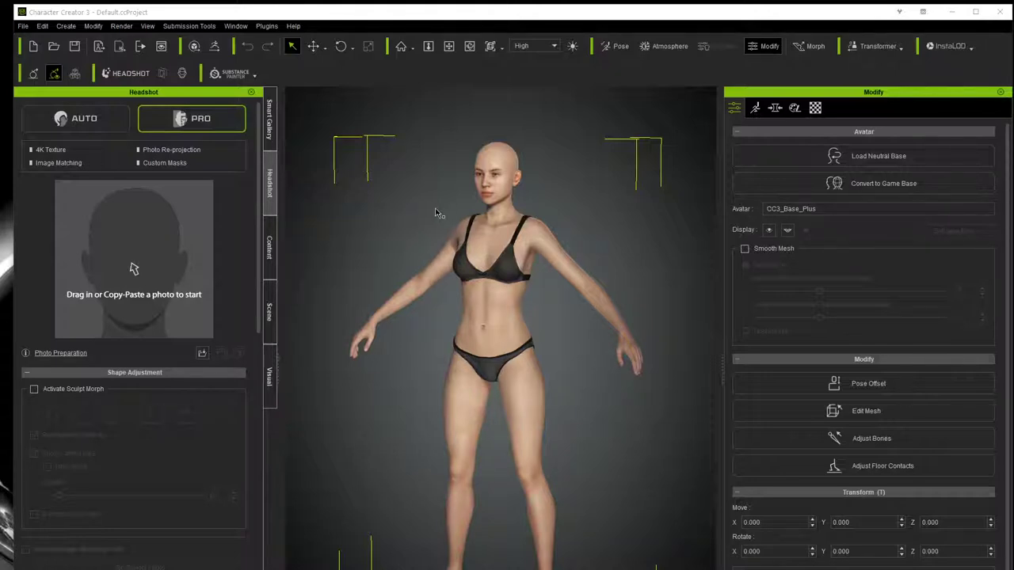
{"action": "scroll", "coordinate": [433, 213], "scroll_direction": "up", "scroll_amount": 2}
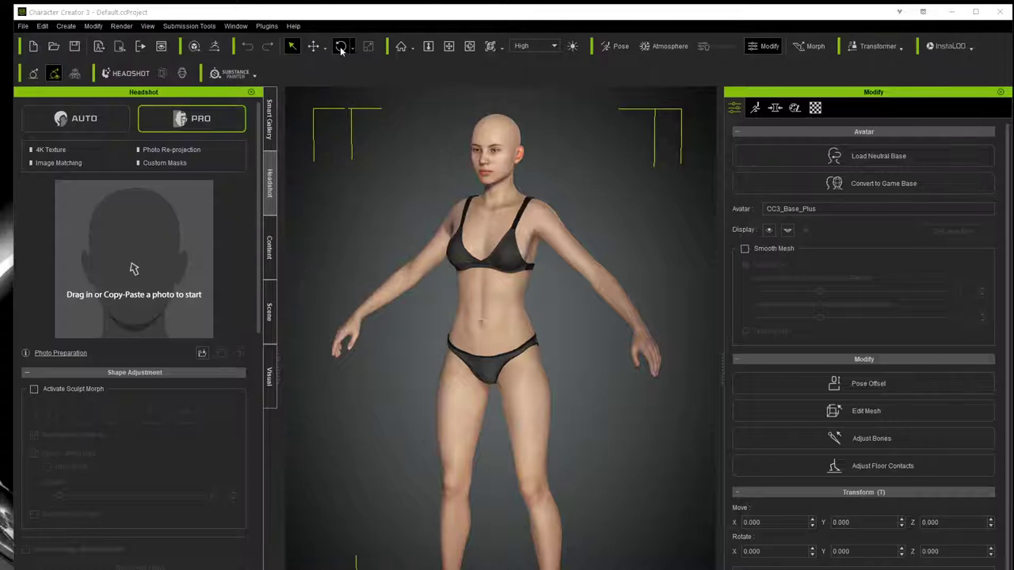
Zoom in on the bald head and pan to centre the face.
{"action": "left_click", "coordinate": [476, 48]}
{"action": "left_click", "coordinate": [470, 46]}
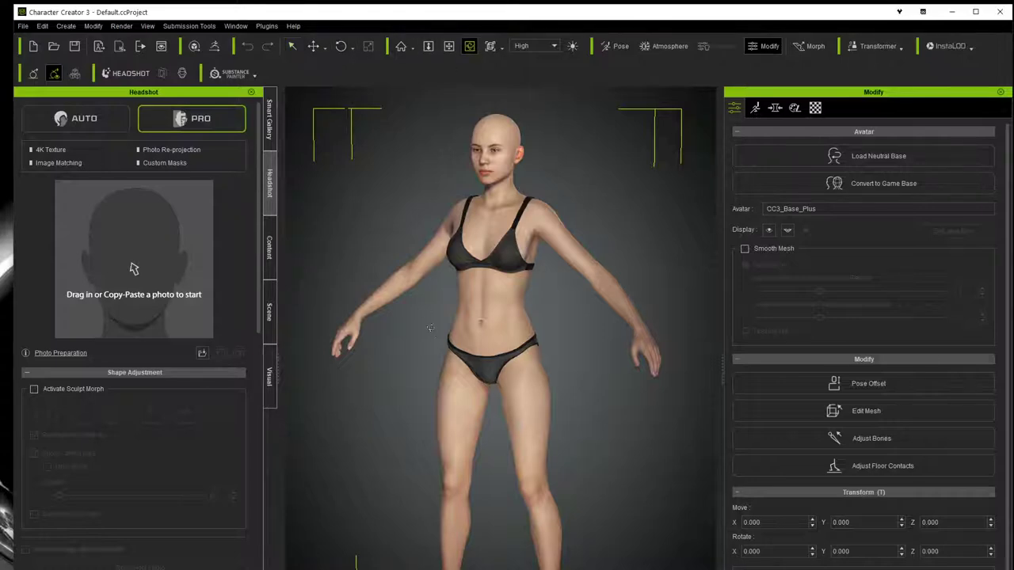
{"action": "scroll", "coordinate": [509, 318], "scroll_direction": "up", "scroll_amount": 3}
{"action": "scroll", "coordinate": [509, 318], "scroll_direction": "up", "scroll_amount": 5}
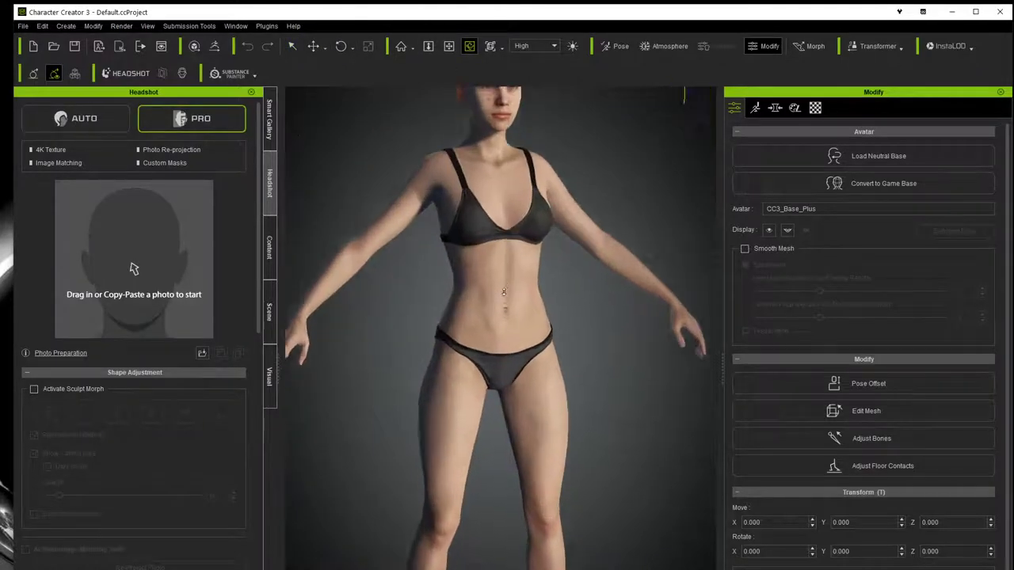
{"action": "left_click", "coordinate": [449, 46]}
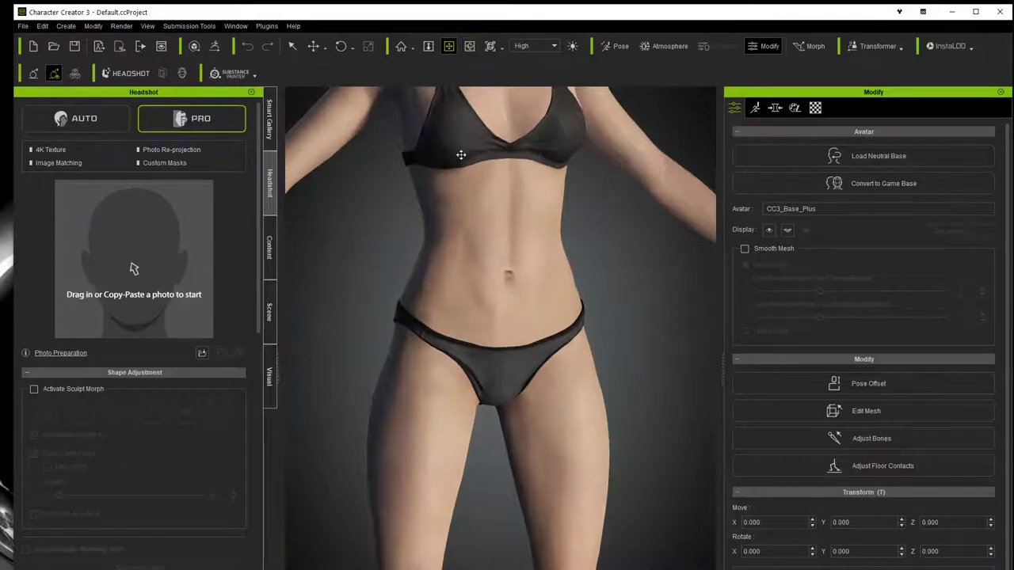
{"action": "scroll", "coordinate": [483, 309], "scroll_direction": "up", "scroll_amount": 3}
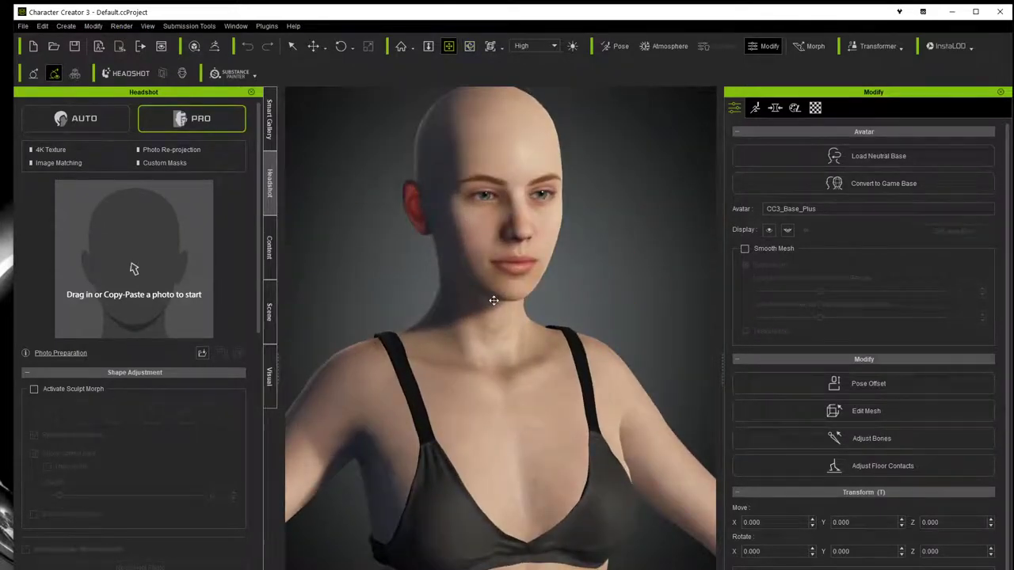
{"action": "middle_click_drag", "start_coordinate": [536, 294], "coordinate": [515, 328]}
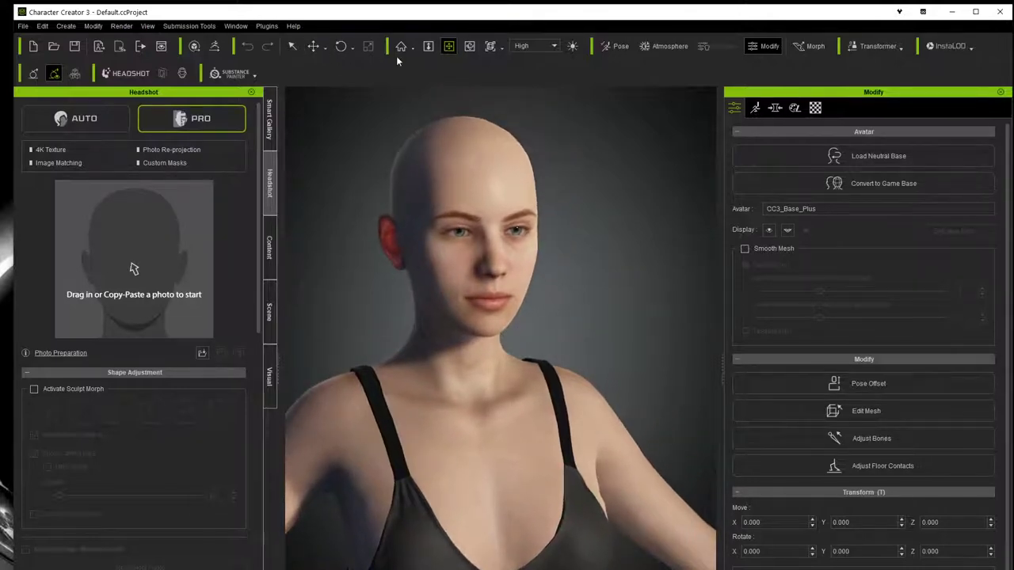
Orbit the head to face the camera, switch to the frontal view, and re-centre the face.
{"action": "left_click", "coordinate": [469, 46]}
{"action": "left_click_drag", "start_coordinate": [518, 378], "coordinate": [418, 375]}
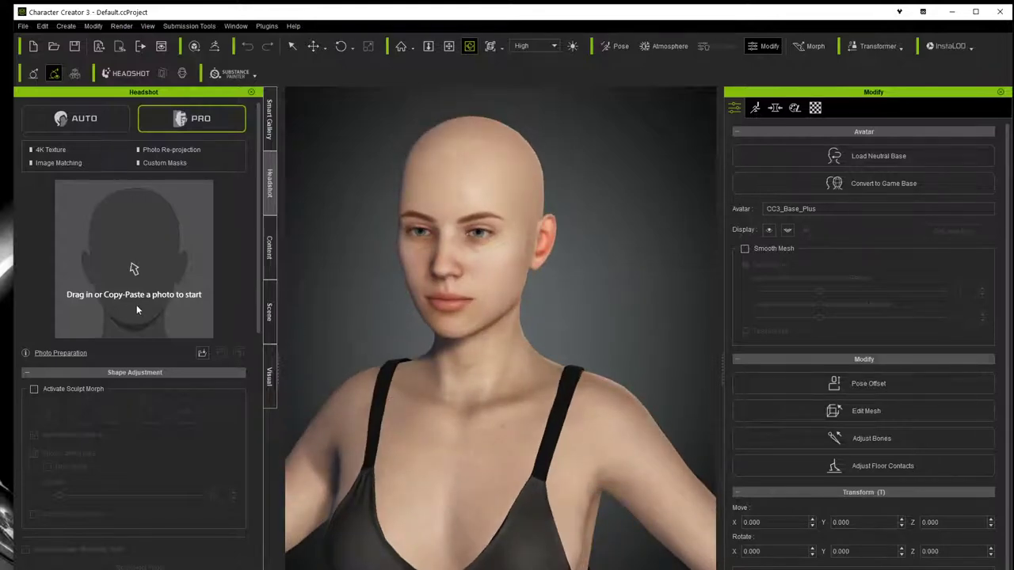
{"action": "left_click_drag", "start_coordinate": [400, 419], "coordinate": [466, 435]}
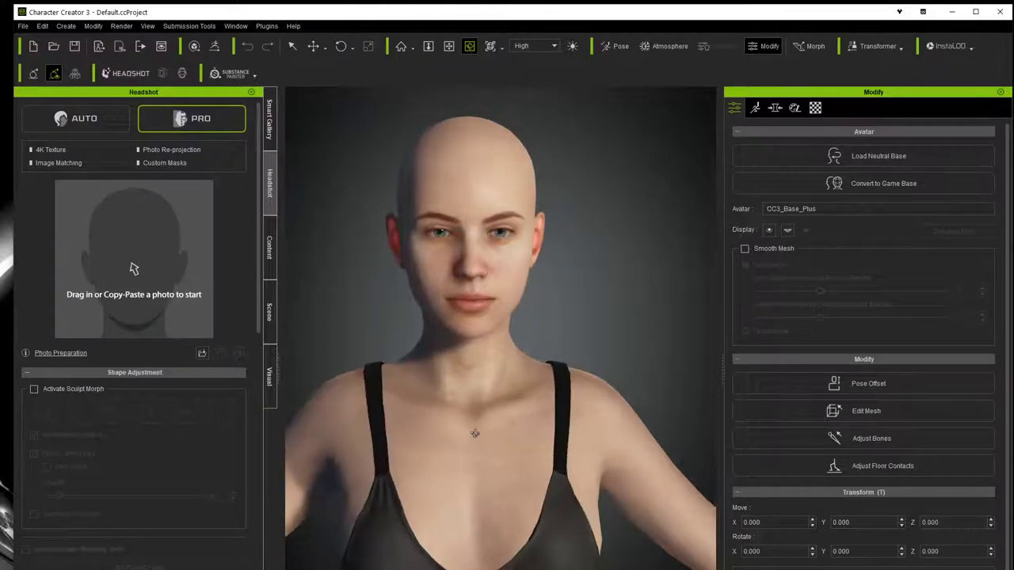
{"action": "scroll", "coordinate": [451, 380], "scroll_direction": "up", "scroll_amount": 5}
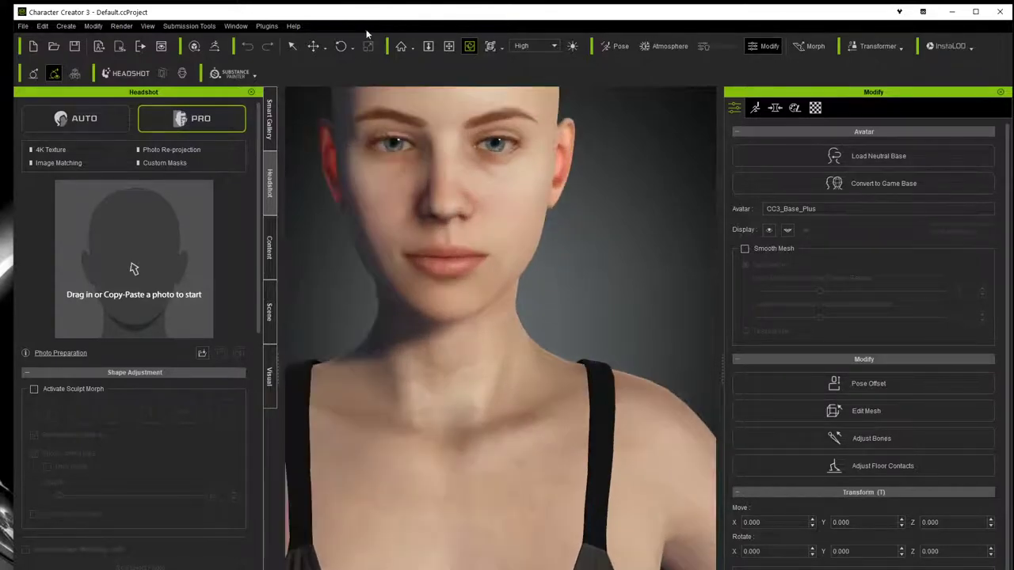
{"action": "left_click", "coordinate": [448, 46]}
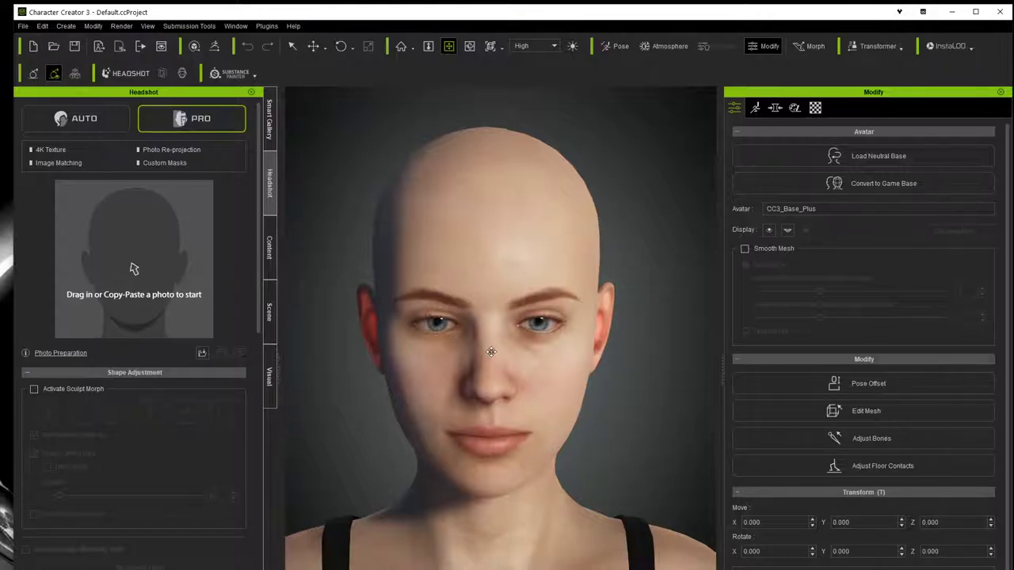
{"action": "middle_click_drag", "start_coordinate": [482, 358], "coordinate": [496, 323]}
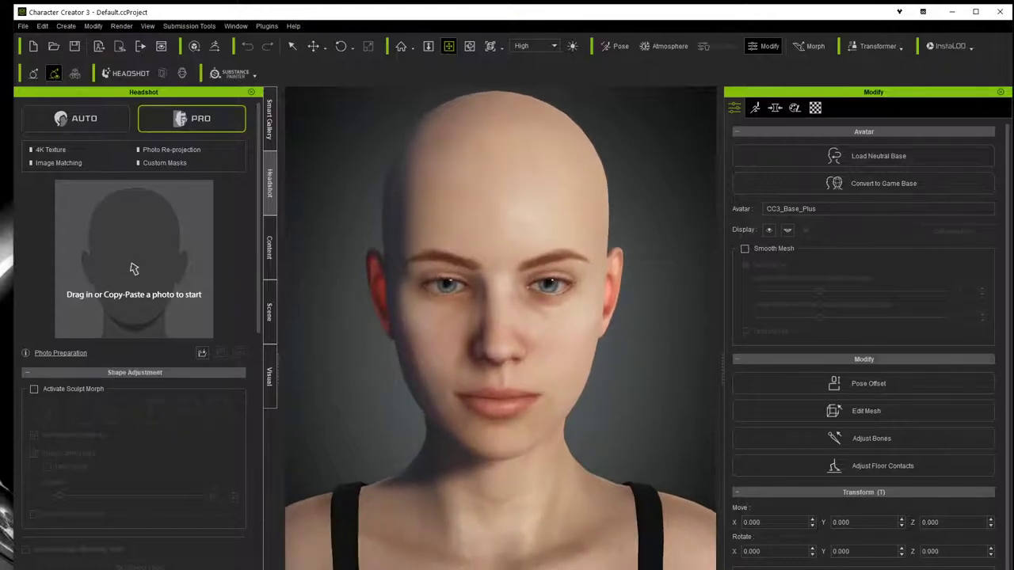
Bring up a File Explorer window and move it aside to the left edge.
{"action": "key", "text": "alt+Tab"}
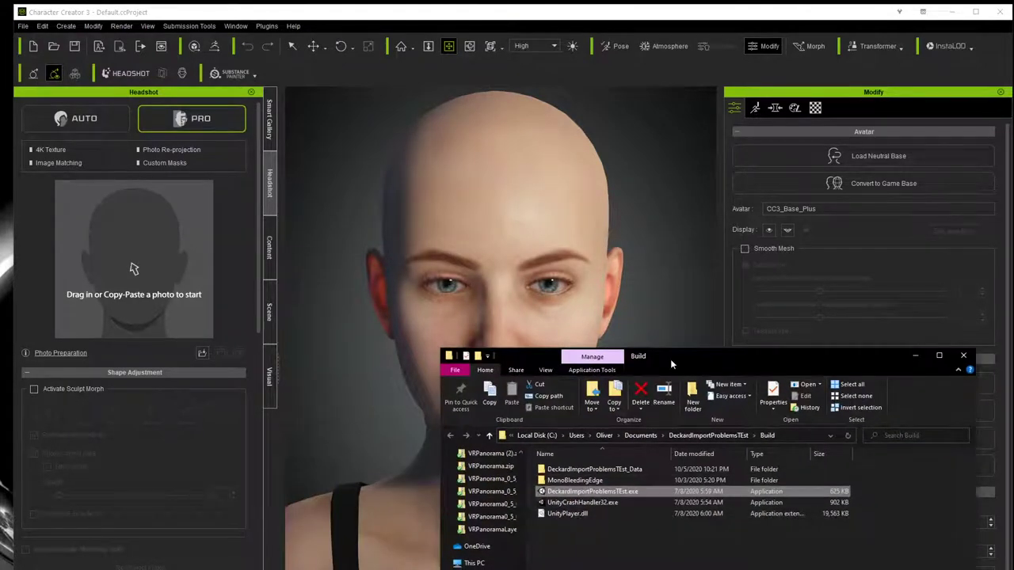
{"action": "left_click_drag", "start_coordinate": [670, 359], "coordinate": [0, 330]}
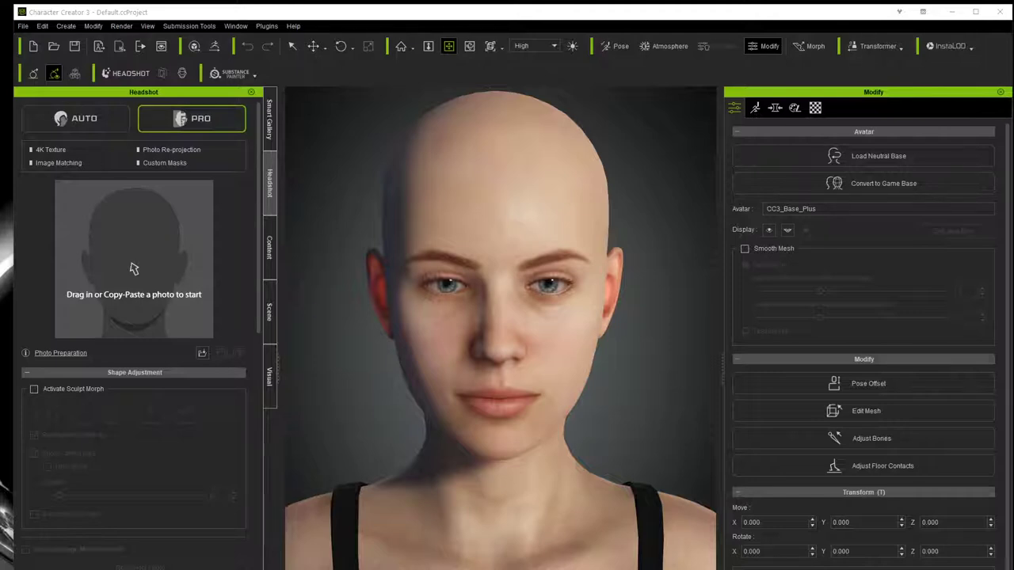
Select the frontal portrait 20200918_125610.png and preview it in Photoshop.
{"action": "key", "text": "alt+Tab"}
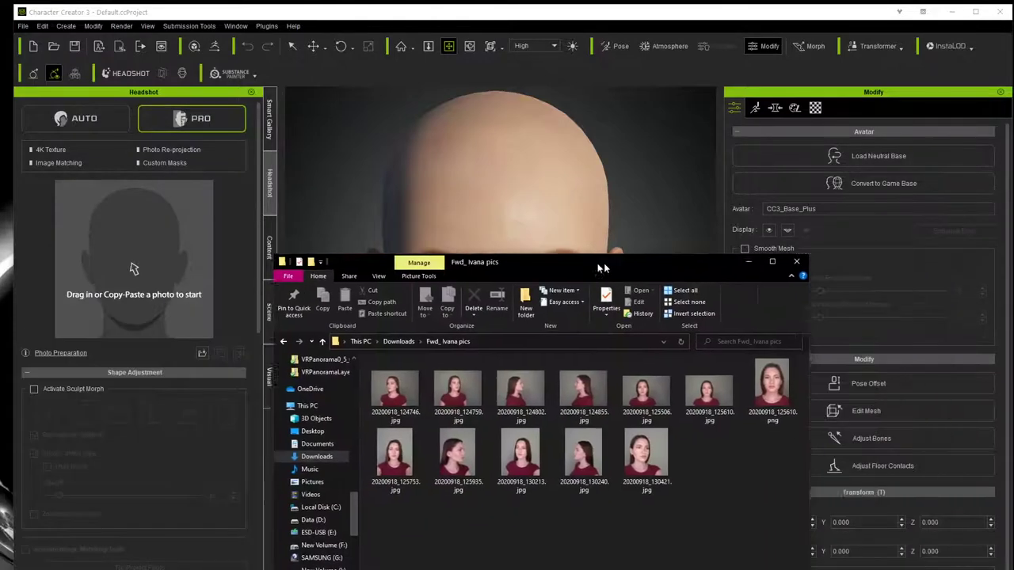
{"action": "left_click_drag", "start_coordinate": [604, 268], "coordinate": [536, 224]}
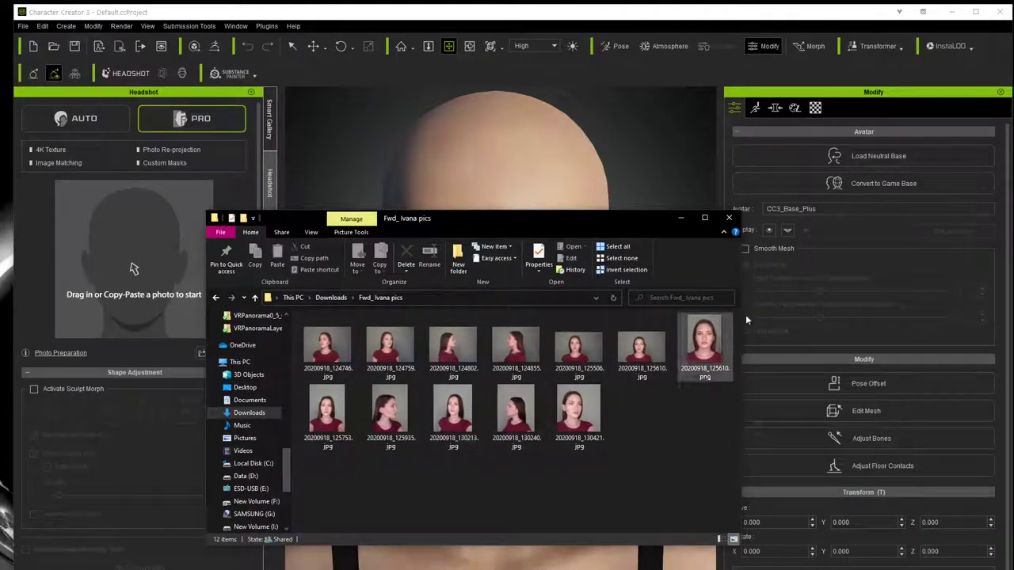
{"action": "left_click", "coordinate": [713, 339]}
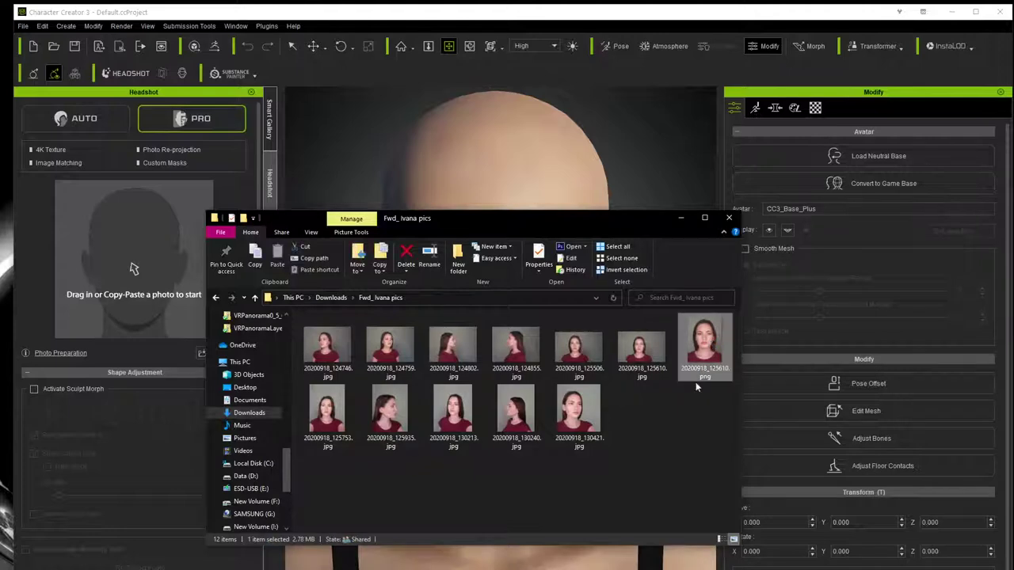
{"action": "double_click", "coordinate": [711, 349]}
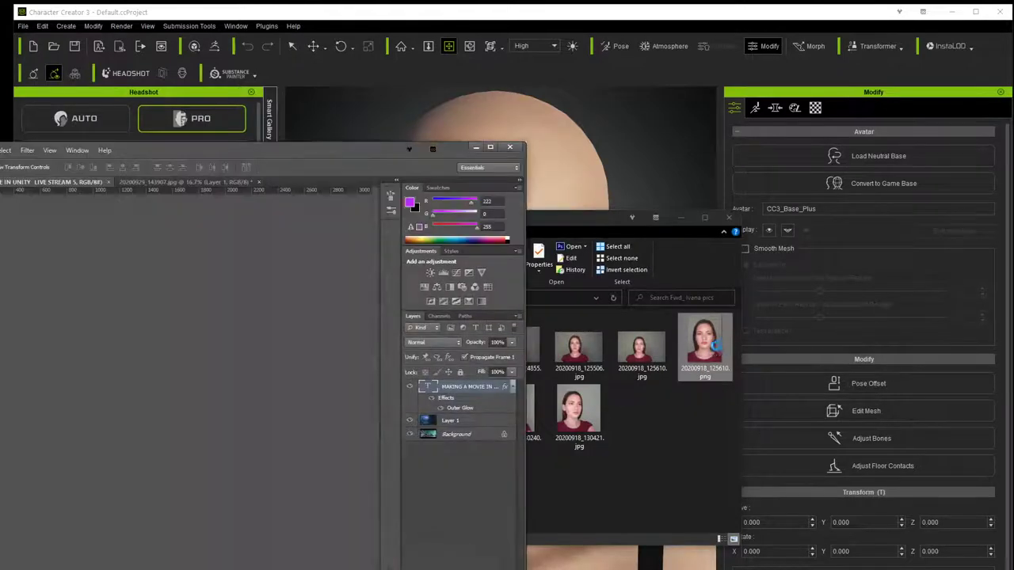
{"action": "left_click_drag", "start_coordinate": [229, 149], "coordinate": [0, 188]}
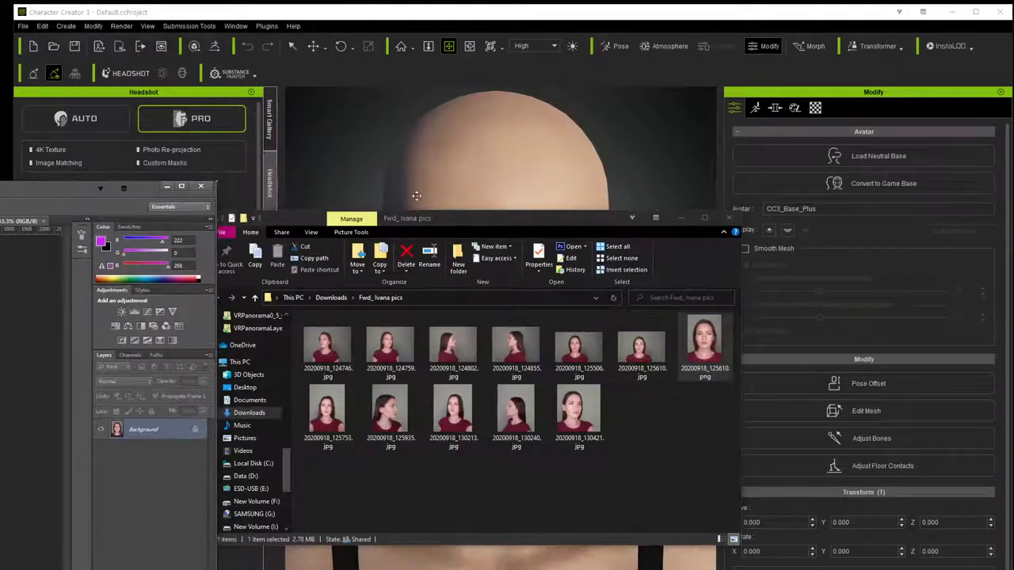
Clear the windows aside and drag 20200918_125610.png into the Headshot photo box.
{"action": "left_click_drag", "start_coordinate": [456, 222], "coordinate": [0, 283]}
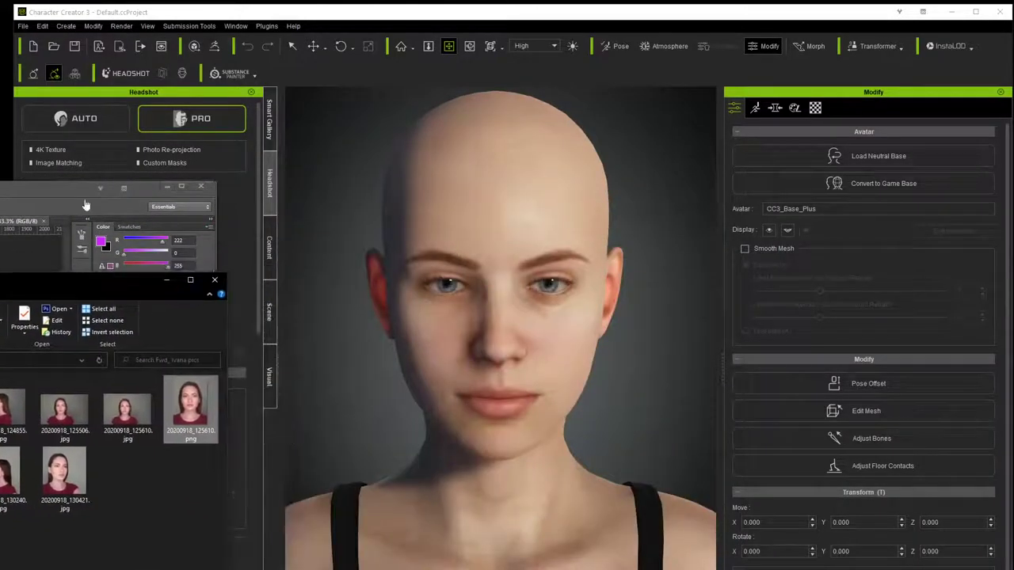
{"action": "left_click_drag", "start_coordinate": [80, 188], "coordinate": [133, 268]}
{"action": "left_click_drag", "start_coordinate": [31, 282], "coordinate": [701, 438]}
{"action": "left_click_drag", "start_coordinate": [862, 555], "coordinate": [98, 290]}
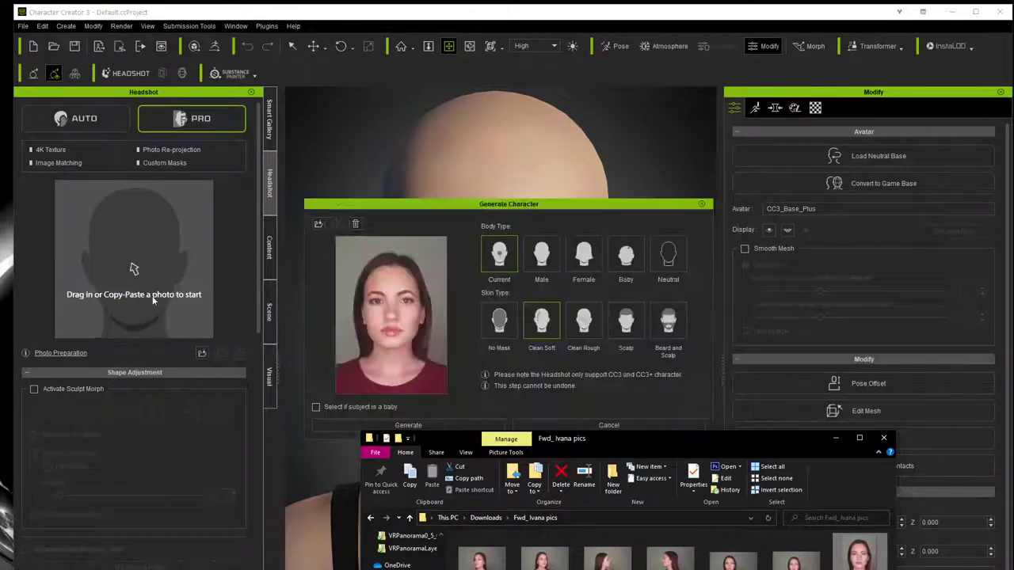
Choose the Female body type with Clean Soft skin and generate the head.
{"action": "left_click", "coordinate": [551, 206]}
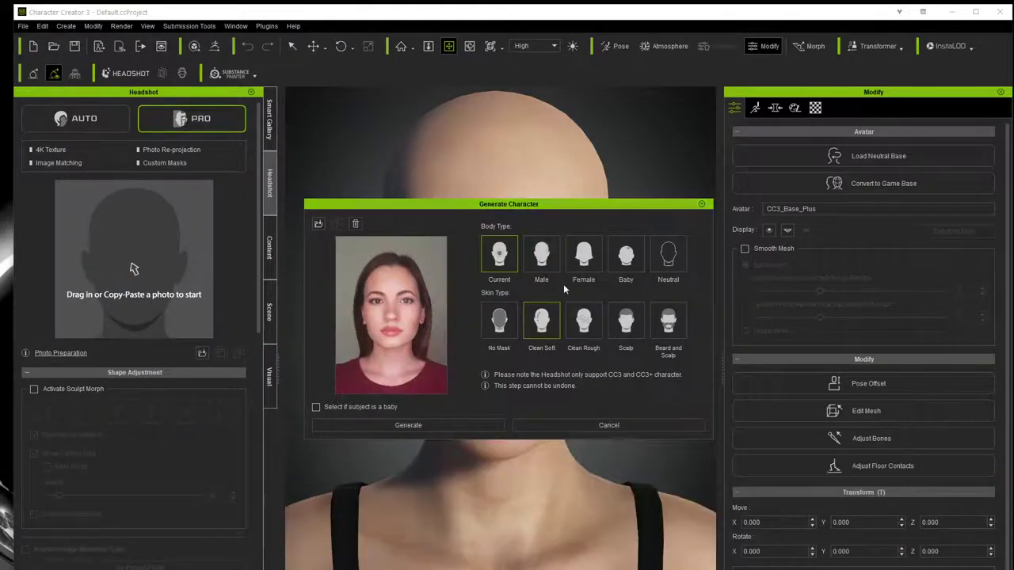
{"action": "left_click", "coordinate": [583, 254]}
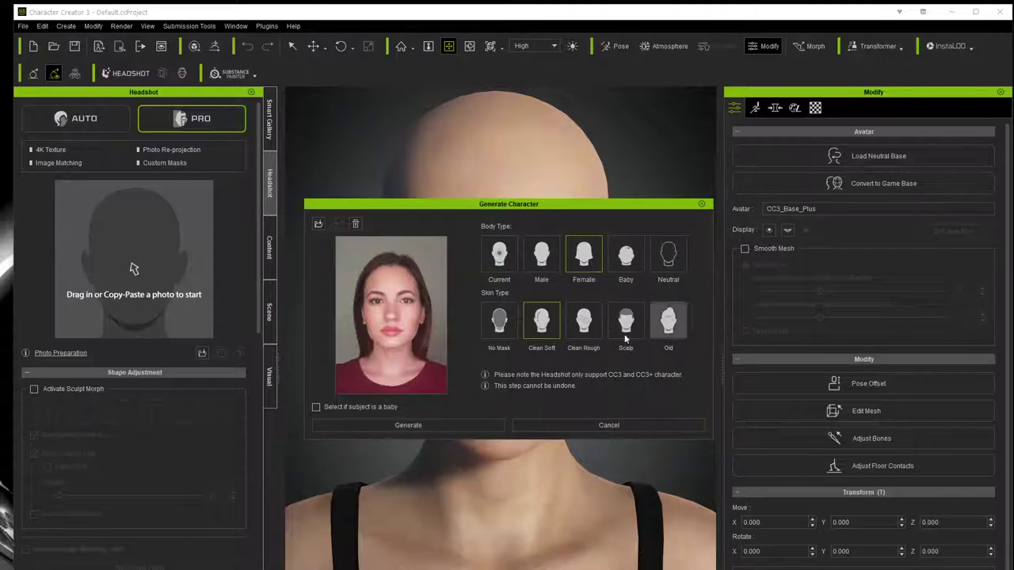
{"action": "left_click", "coordinate": [437, 426]}
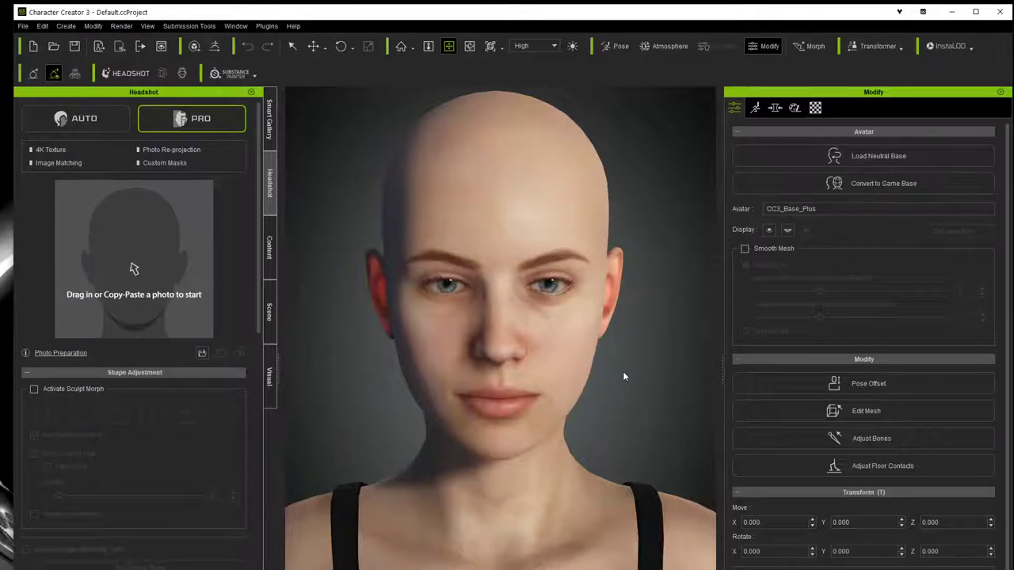
Start the photo analysis and let the female head finish generating.
{"action": "key", "text": "ctrl+v"}
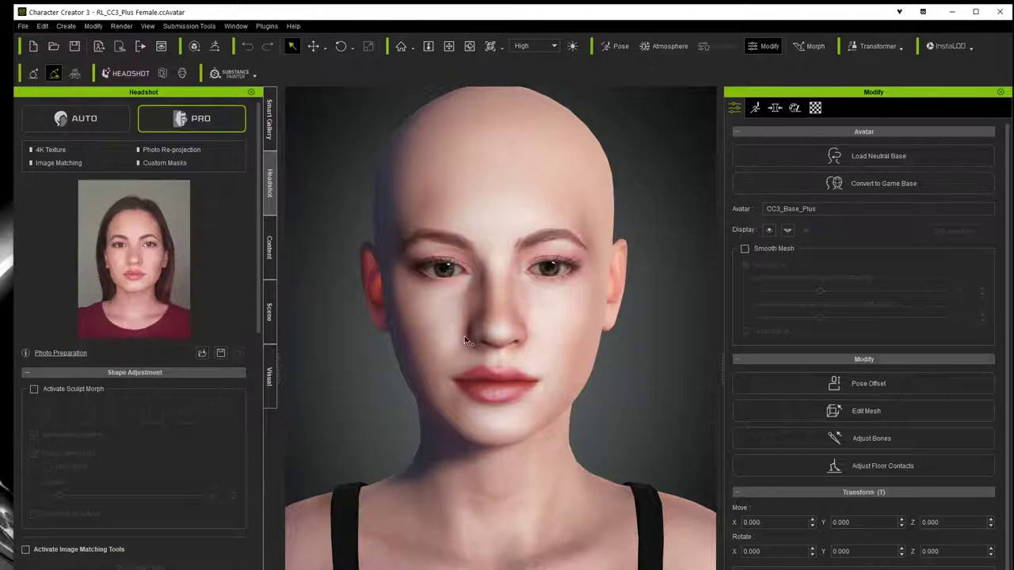
{"action": "scroll", "coordinate": [519, 325], "scroll_direction": "up", "scroll_amount": 3}
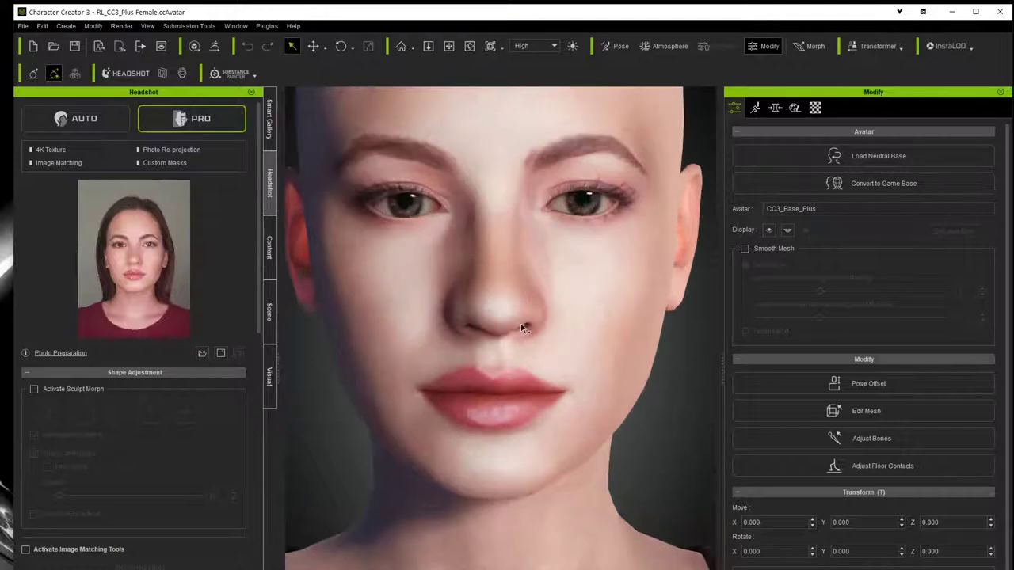
{"action": "scroll", "coordinate": [519, 325], "scroll_direction": "down", "scroll_amount": 3}
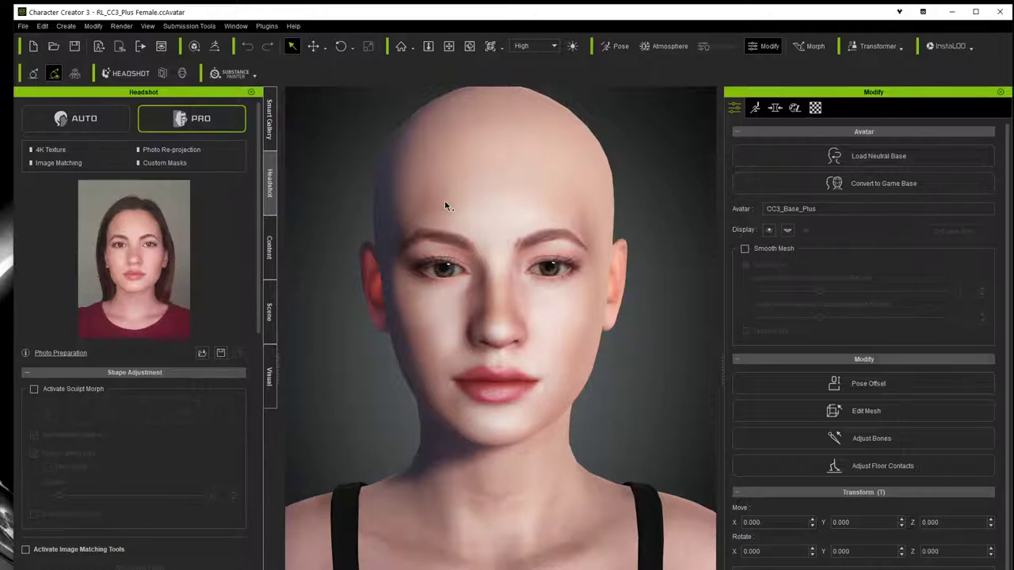
{"action": "scroll", "coordinate": [475, 317], "scroll_direction": "down", "scroll_amount": 3}
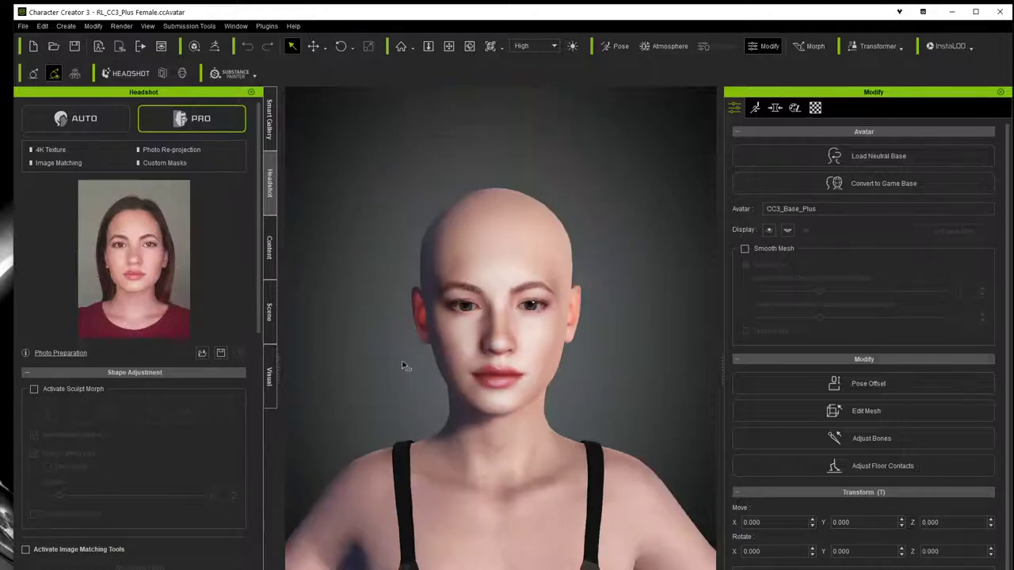
{"action": "scroll", "coordinate": [386, 377], "scroll_direction": "up", "scroll_amount": 2}
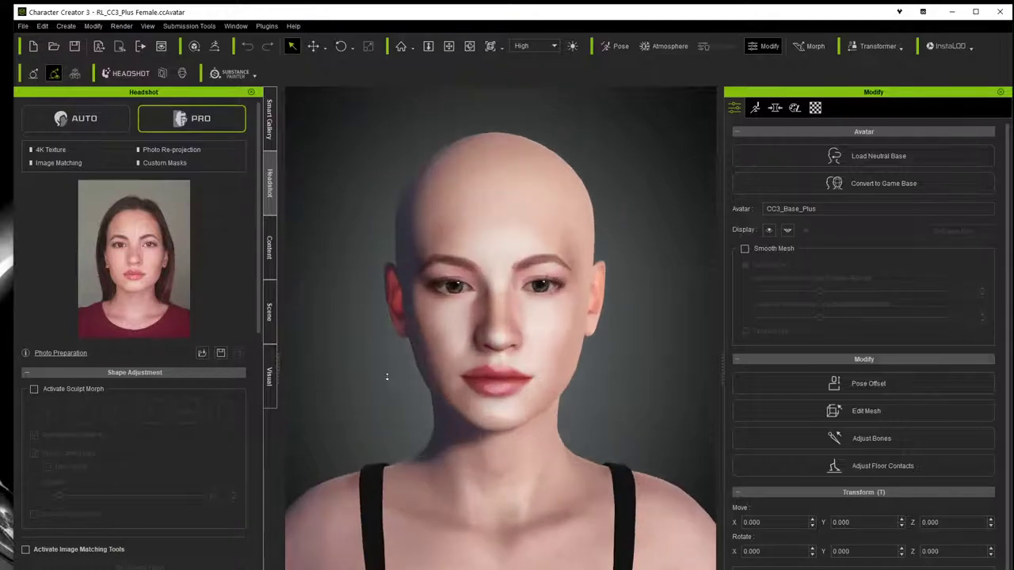
Enable image matching at opacity 77, pick the Move tool, and turn on Sculpt Morph.
{"action": "left_click", "coordinate": [25, 550]}
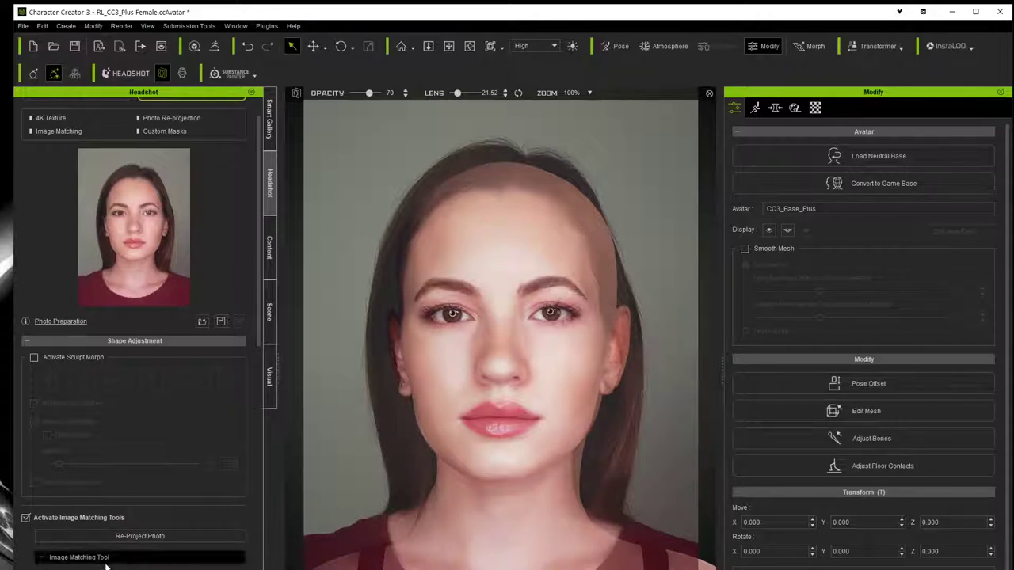
{"action": "mouse_move", "coordinate": [369, 93]}
{"action": "left_mouse_down"}
{"action": "mouse_move", "coordinate": [353, 93]}
{"action": "mouse_move", "coordinate": [371, 93]}
{"action": "left_mouse_up"}
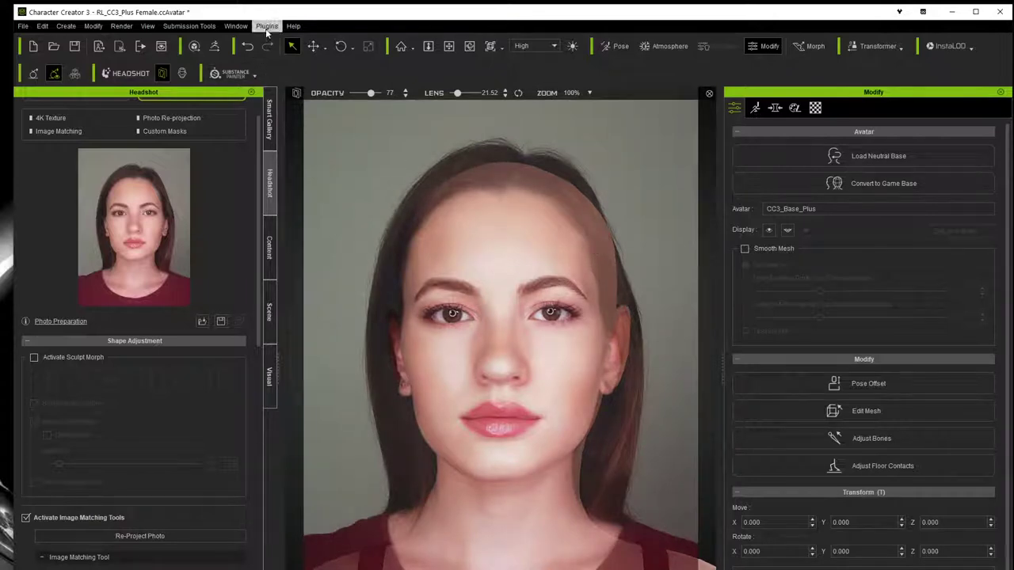
{"action": "left_click", "coordinate": [312, 46]}
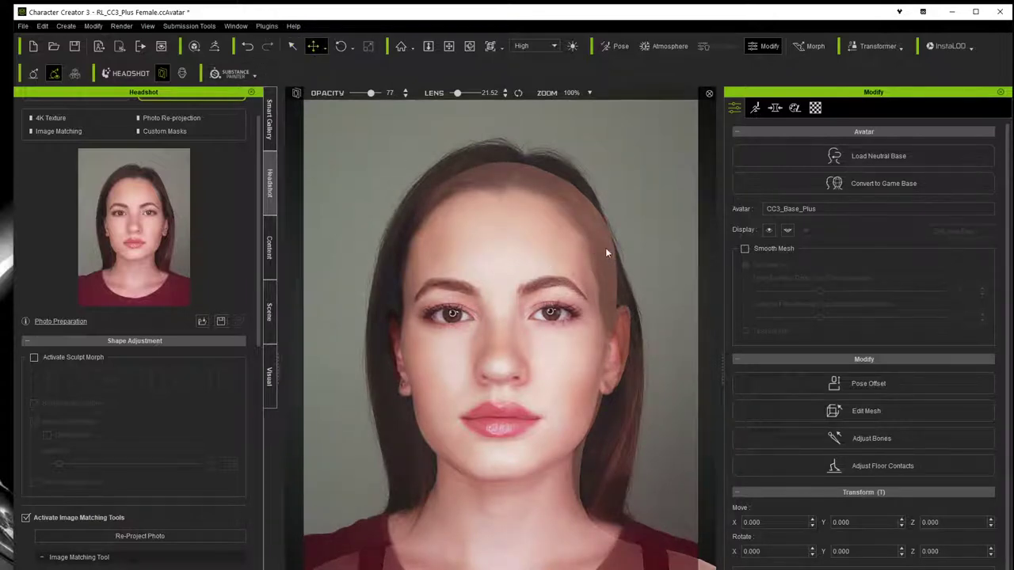
{"action": "left_click", "coordinate": [34, 358]}
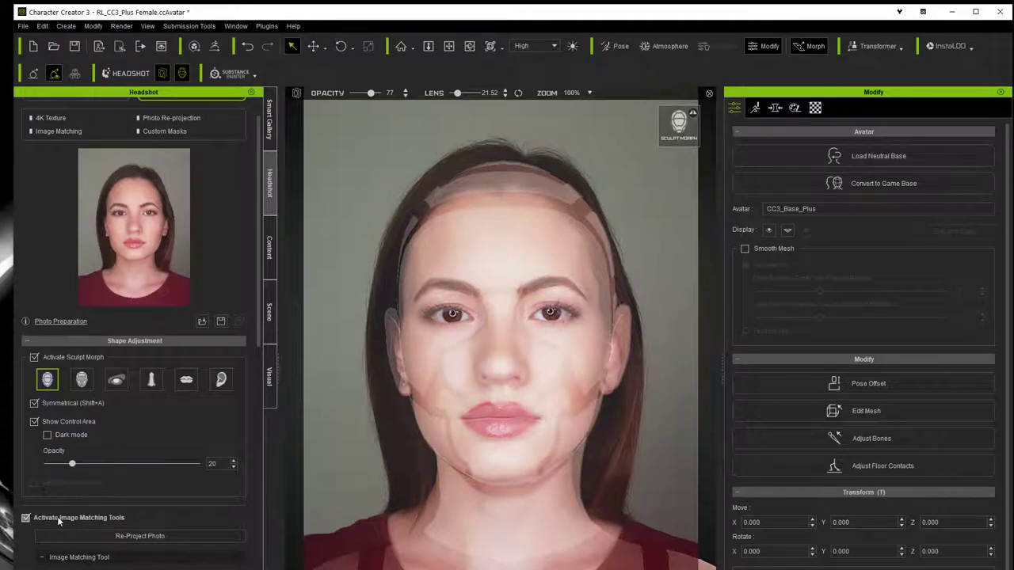
Re-project the photo onto the head and drag the jaw area to match the photo.
{"action": "left_click", "coordinate": [115, 538]}
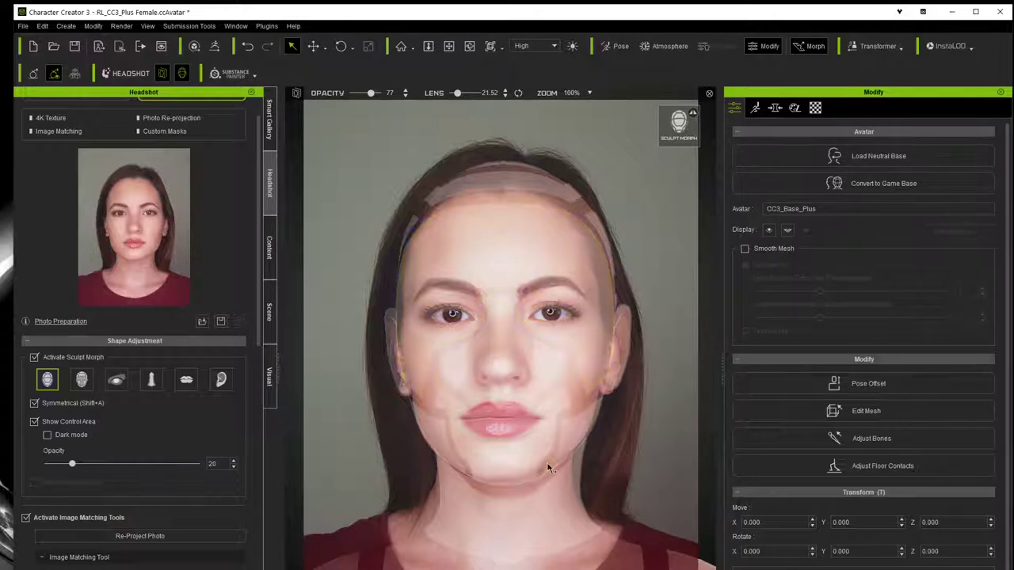
{"action": "left_click_drag", "start_coordinate": [584, 427], "coordinate": [580, 426]}
{"action": "left_click", "coordinate": [81, 380]}
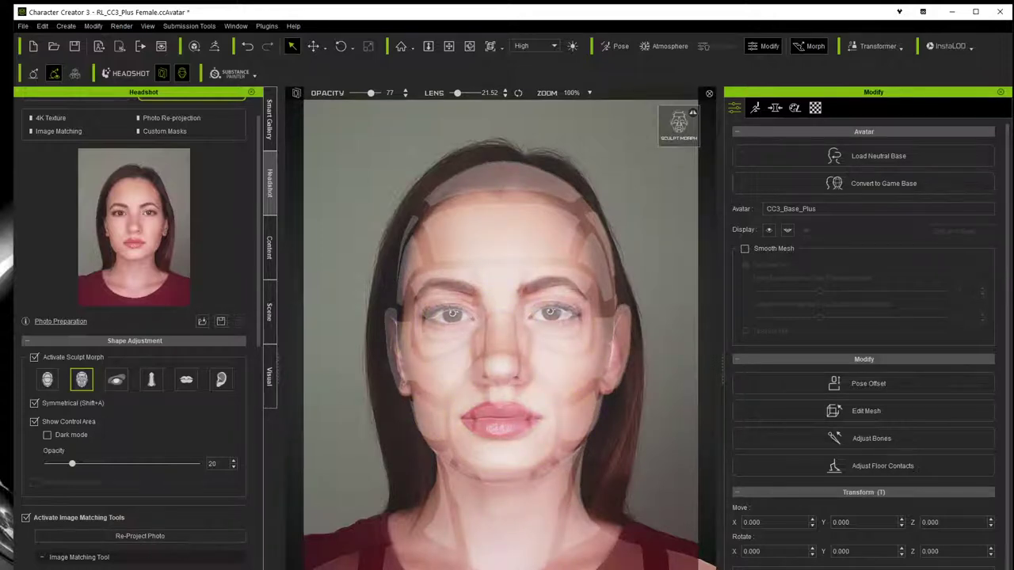
Turn off symmetrical sculpting, reshape the face against the photo, and re-project the photo.
{"action": "scroll", "coordinate": [134, 332], "scroll_direction": "down", "scroll_amount": 3}
{"action": "scroll", "coordinate": [58, 440], "scroll_direction": "up", "scroll_amount": 1}
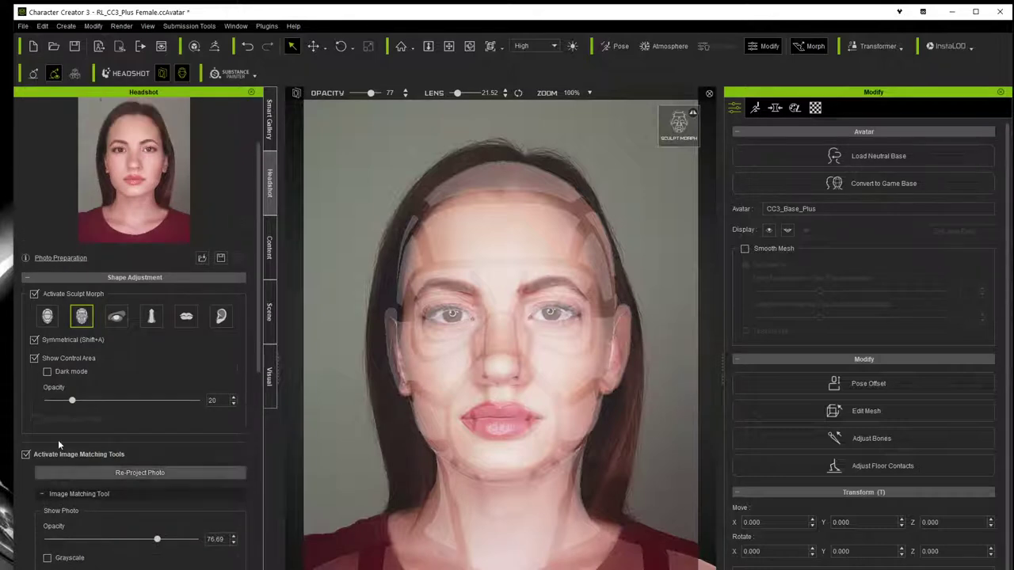
{"action": "left_click", "coordinate": [35, 340]}
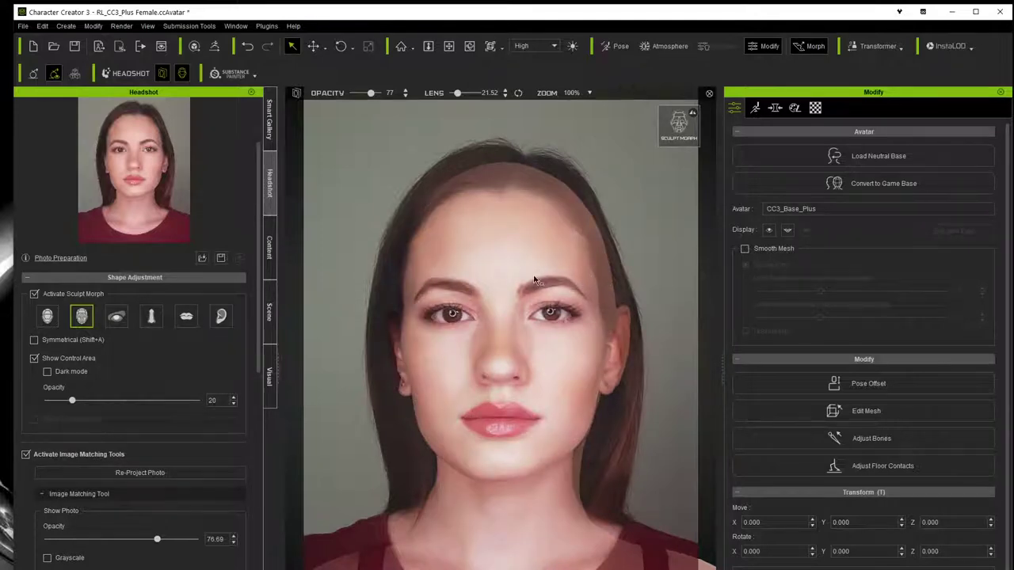
{"action": "scroll", "coordinate": [517, 330], "scroll_direction": "up", "scroll_amount": 3}
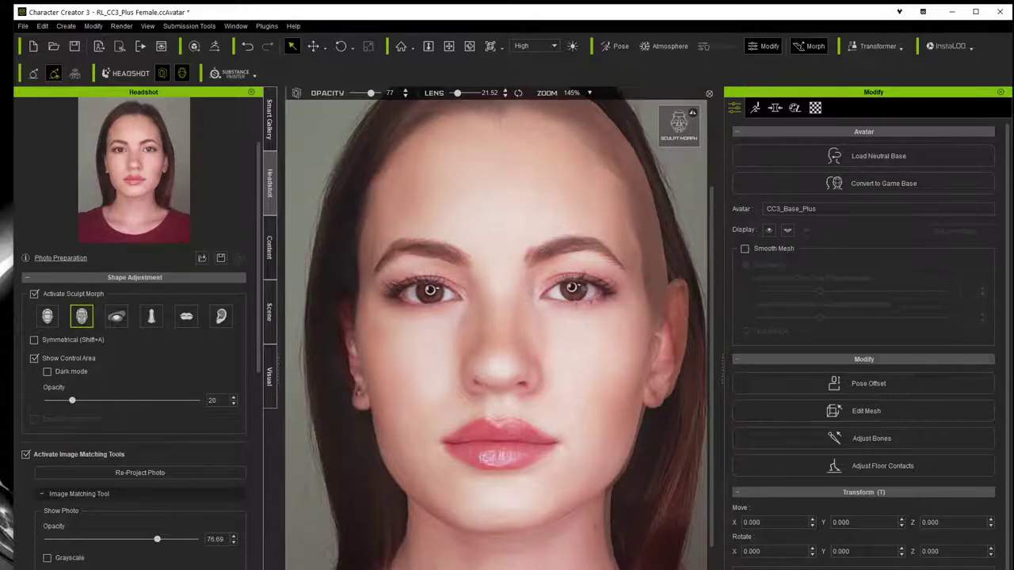
{"action": "scroll", "coordinate": [563, 488], "scroll_direction": "down", "scroll_amount": 4}
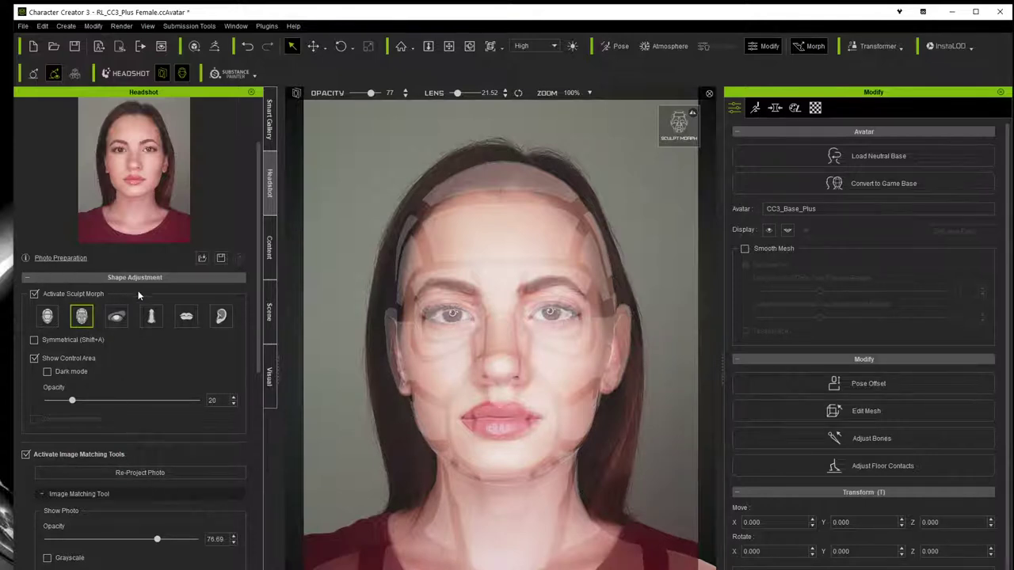
{"action": "left_click", "coordinate": [153, 476]}
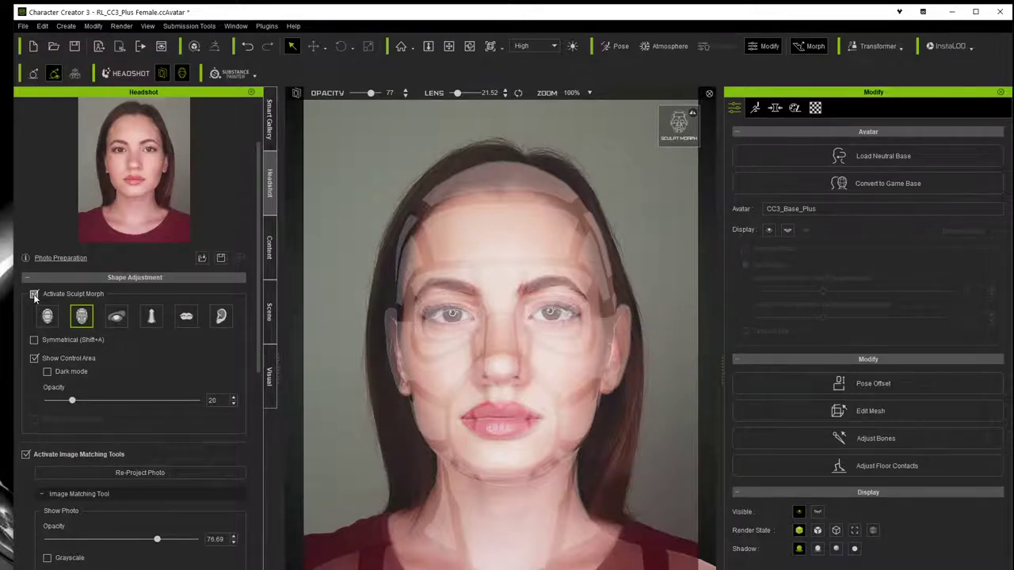
Hide the reference photo overlay and orbit the head to a side profile.
{"action": "left_click", "coordinate": [25, 454]}
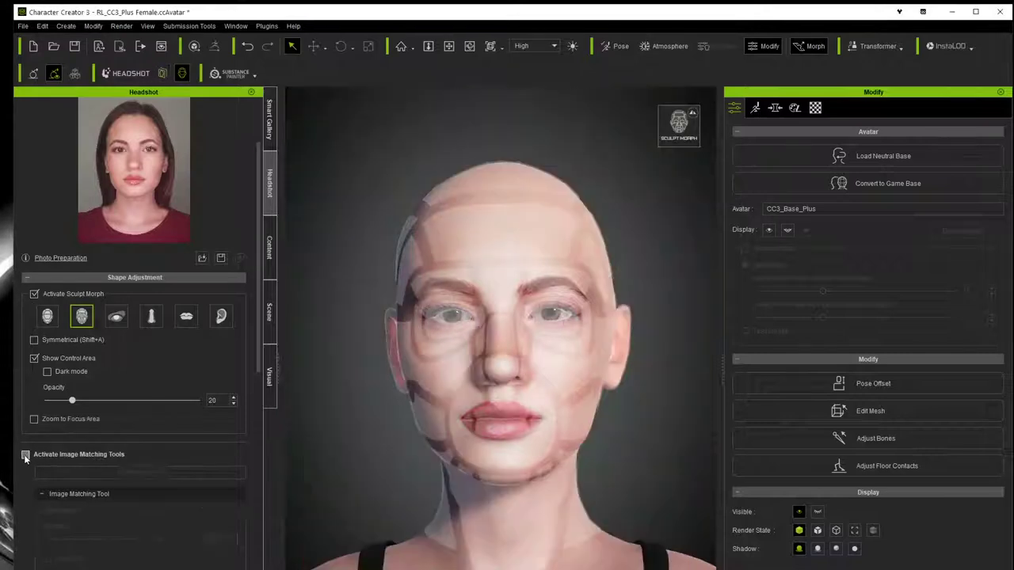
{"action": "left_click", "coordinate": [469, 46]}
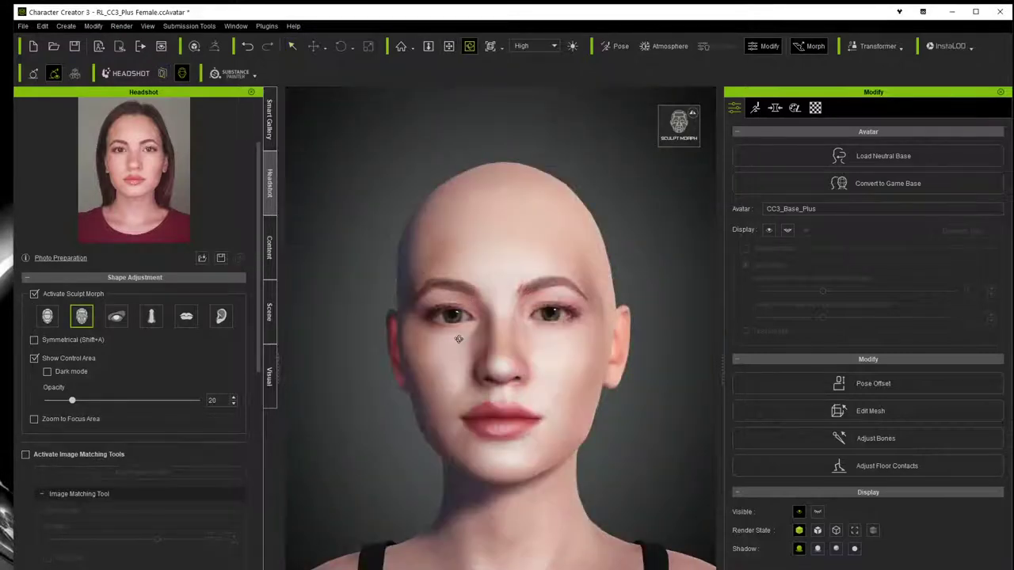
{"action": "mouse_move", "coordinate": [459, 337]}
{"action": "left_mouse_down"}
{"action": "mouse_move", "coordinate": [720, 379]}
{"action": "mouse_move", "coordinate": [494, 385]}
{"action": "mouse_move", "coordinate": [558, 400]}
{"action": "left_mouse_up"}
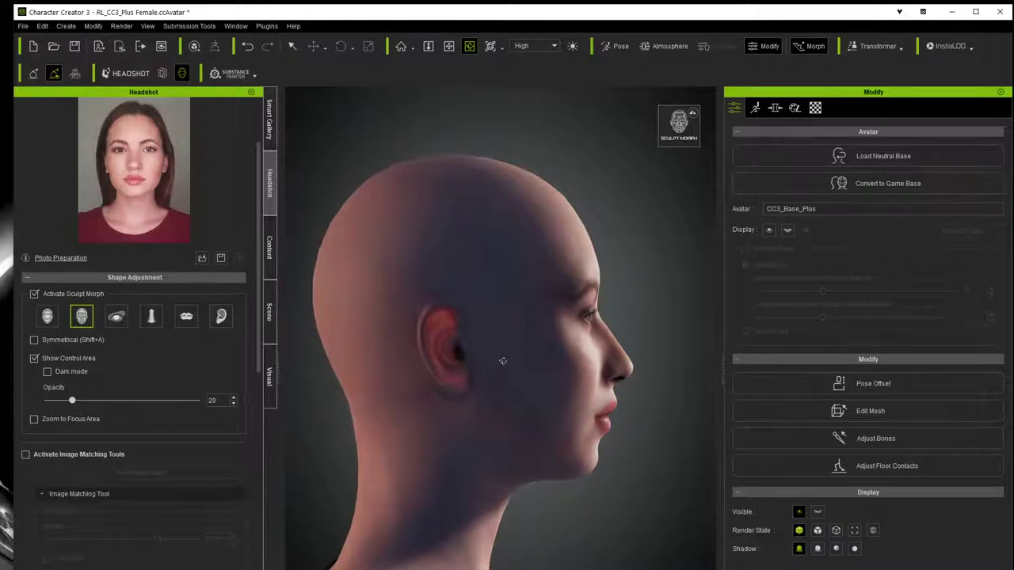
{"action": "scroll", "coordinate": [478, 362], "scroll_direction": "up", "scroll_amount": 5}
{"action": "scroll", "coordinate": [478, 362], "scroll_direction": "down", "scroll_amount": 4}
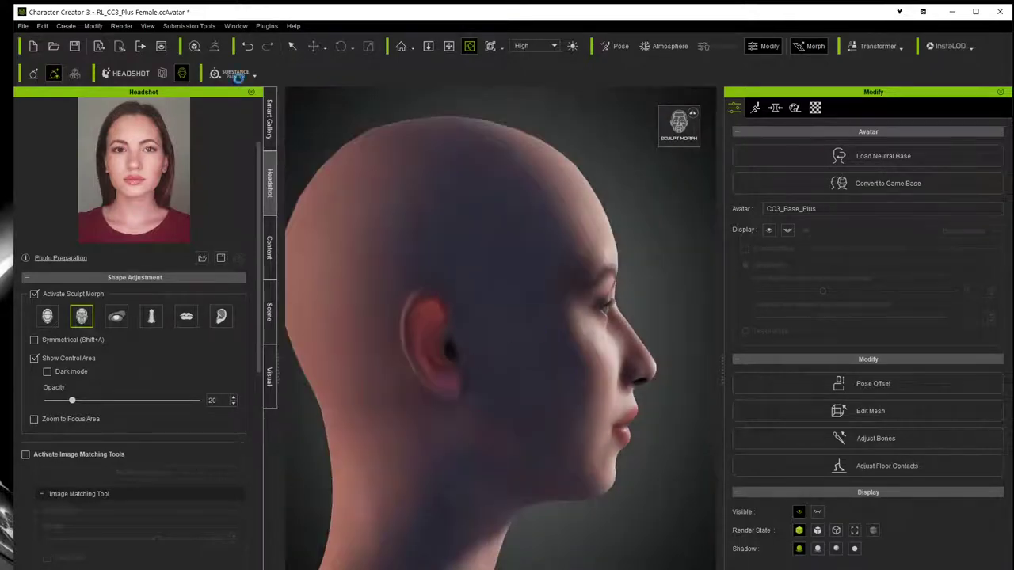
Pan the head left and switch to the reference photo folder.
{"action": "left_click", "coordinate": [449, 46]}
{"action": "left_click_drag", "start_coordinate": [514, 324], "coordinate": [499, 327]}
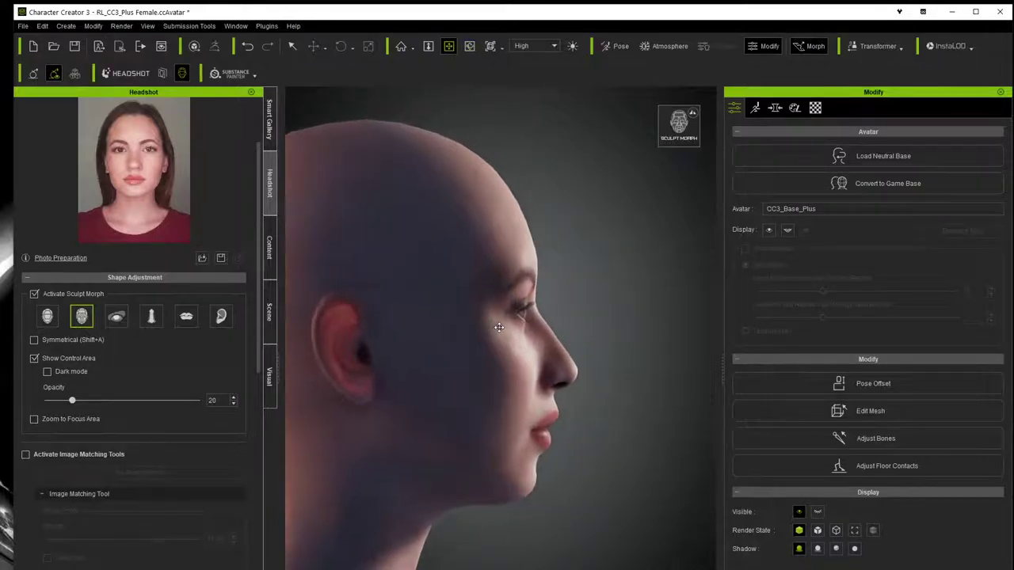
{"action": "key", "text": "alt+Tab"}
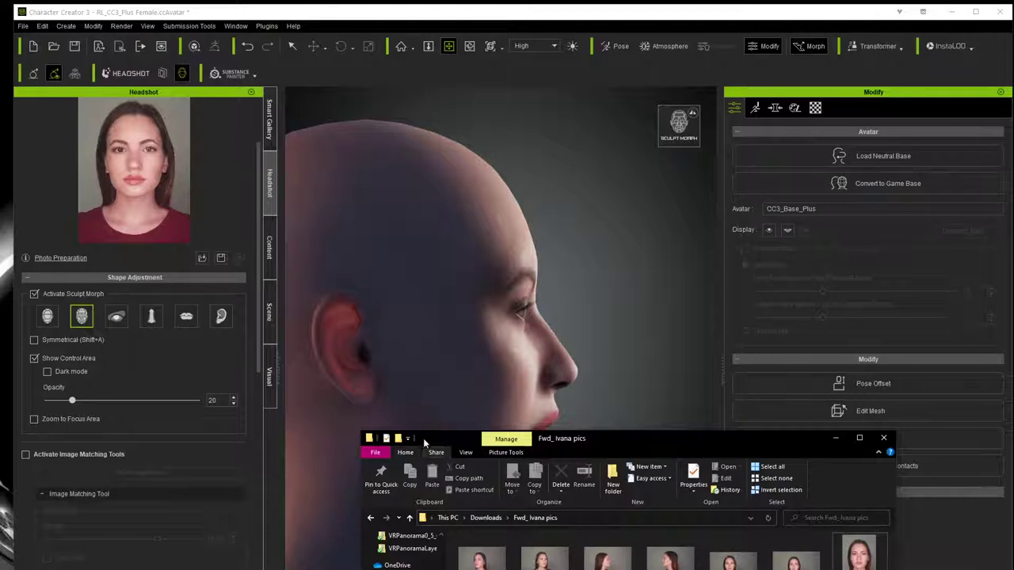
Open the side-profile photo 20200918_124802.jpg in Photos and minimize File Explorer.
{"action": "left_click", "coordinate": [602, 559]}
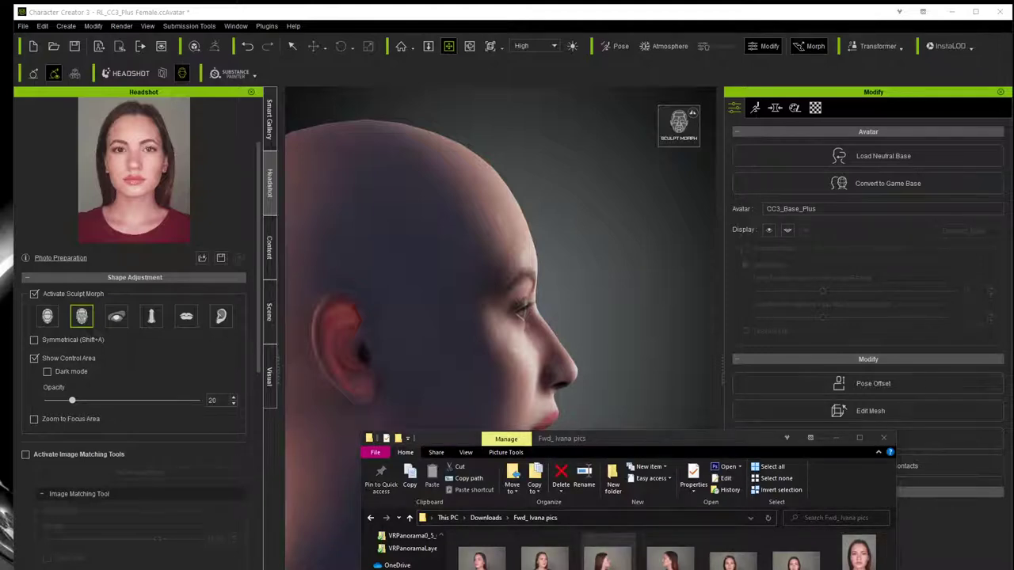
{"action": "left_click", "coordinate": [606, 559]}
{"action": "right_click", "coordinate": [607, 559]}
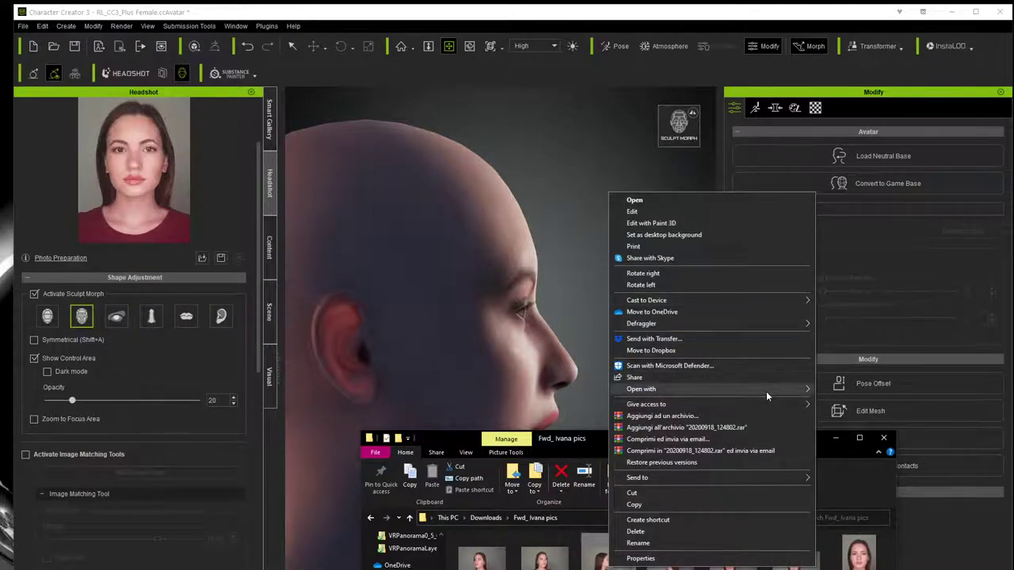
{"action": "mouse_move", "coordinate": [798, 389]}
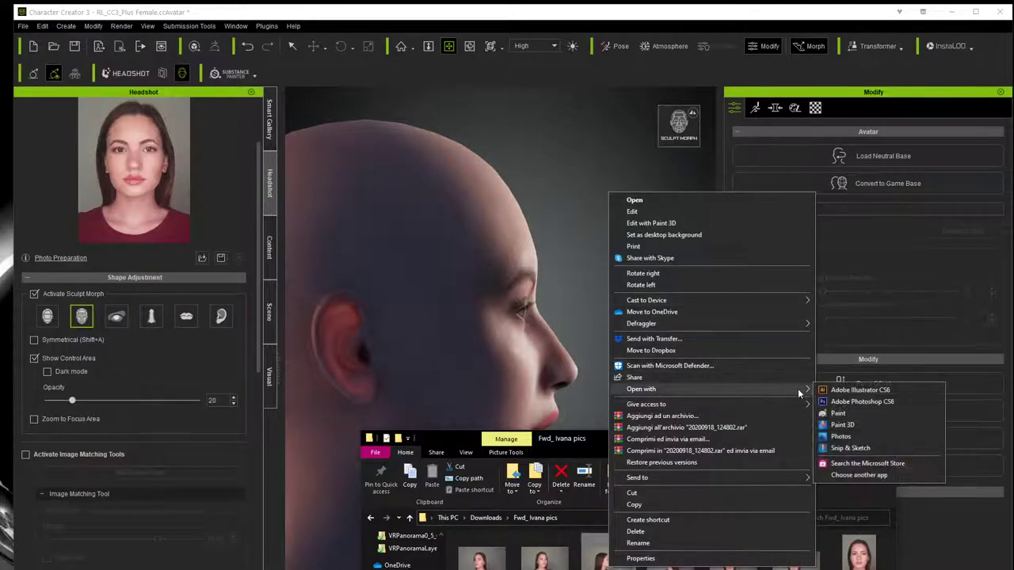
{"action": "left_click", "coordinate": [852, 435]}
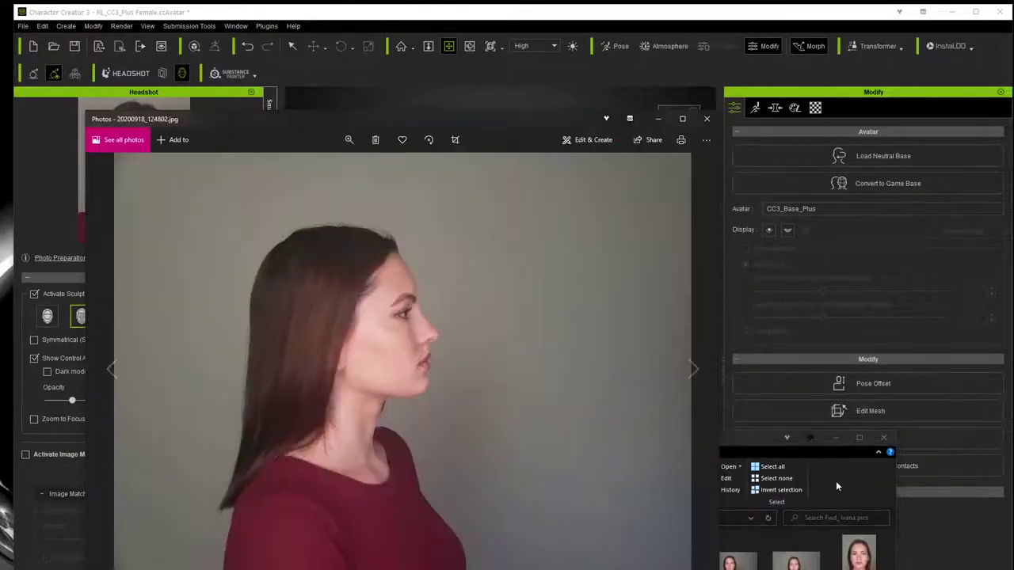
{"action": "left_click", "coordinate": [837, 438]}
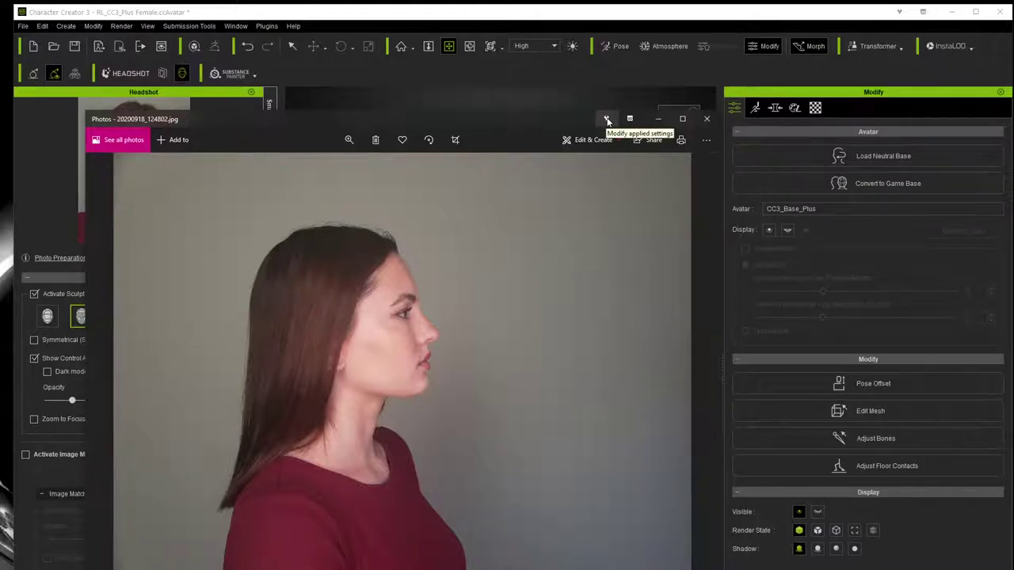
Make the Photos window semi-transparent and line the profile photo up with the 3D head.
{"action": "left_click", "coordinate": [607, 119]}
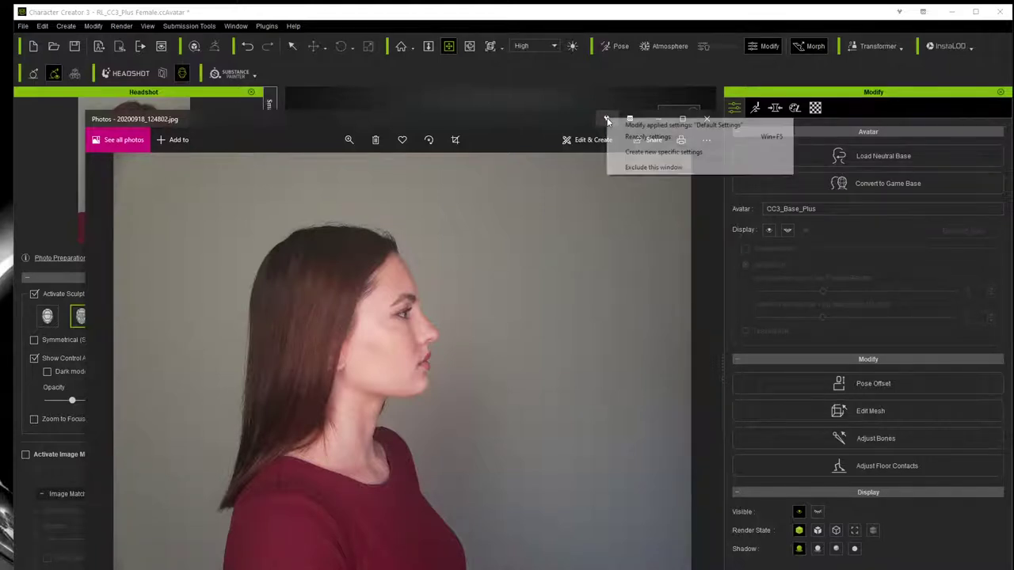
{"action": "left_click", "coordinate": [481, 333]}
{"action": "left_click_drag", "start_coordinate": [298, 118], "coordinate": [386, 148]}
{"action": "left_click", "coordinate": [695, 151]}
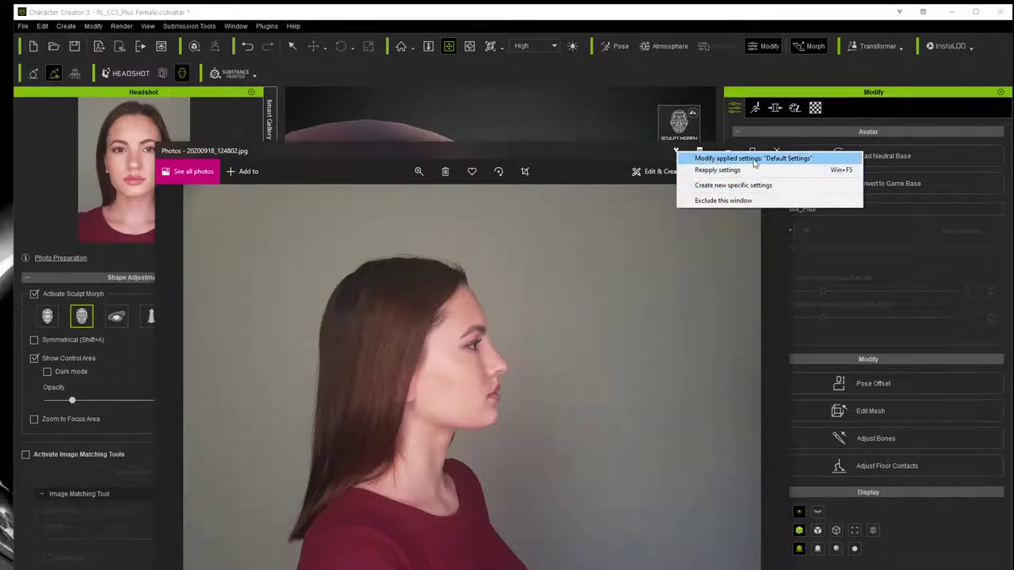
{"action": "left_click", "coordinate": [639, 245]}
{"action": "left_click", "coordinate": [701, 151]}
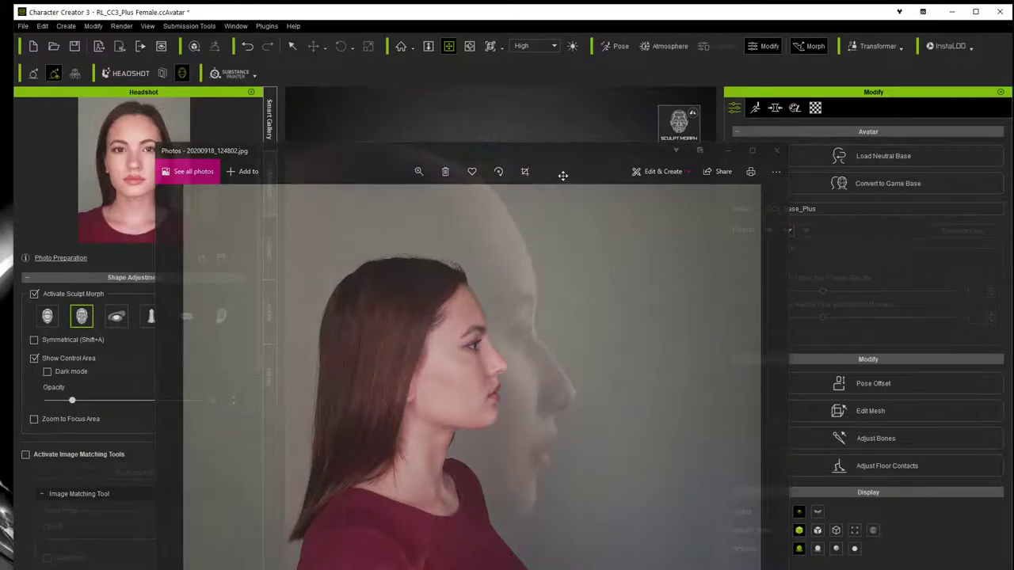
{"action": "scroll", "coordinate": [484, 290], "scroll_direction": "down", "scroll_amount": 3}
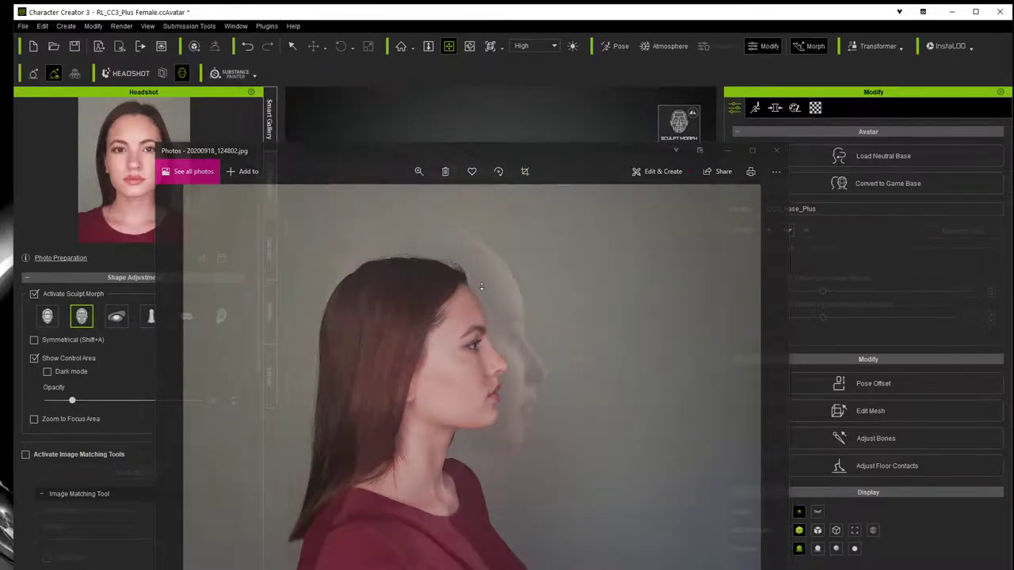
{"action": "scroll", "coordinate": [489, 341], "scroll_direction": "up", "scroll_amount": 3}
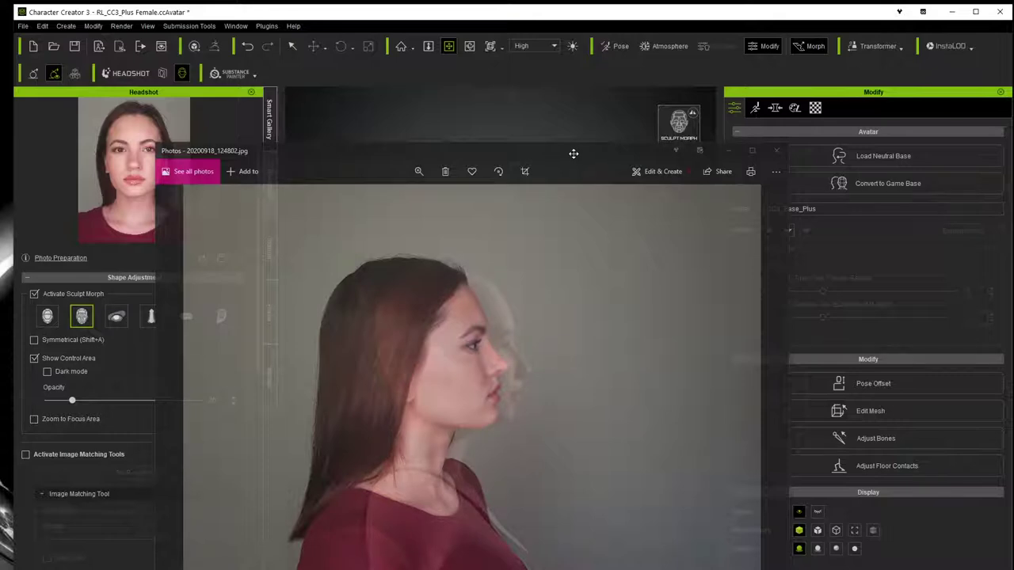
{"action": "left_click_drag", "start_coordinate": [502, 338], "coordinate": [484, 335]}
Switch the viewport to Select and set the photo window to about 31% transparency.
{"action": "left_click", "coordinate": [293, 45]}
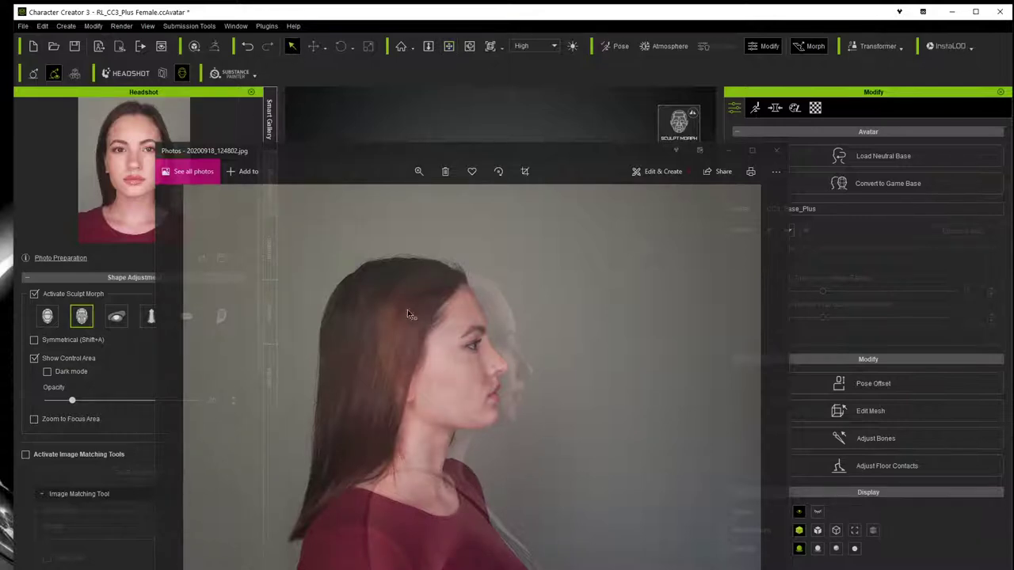
{"action": "left_click", "coordinate": [698, 153]}
{"action": "left_click", "coordinate": [700, 152]}
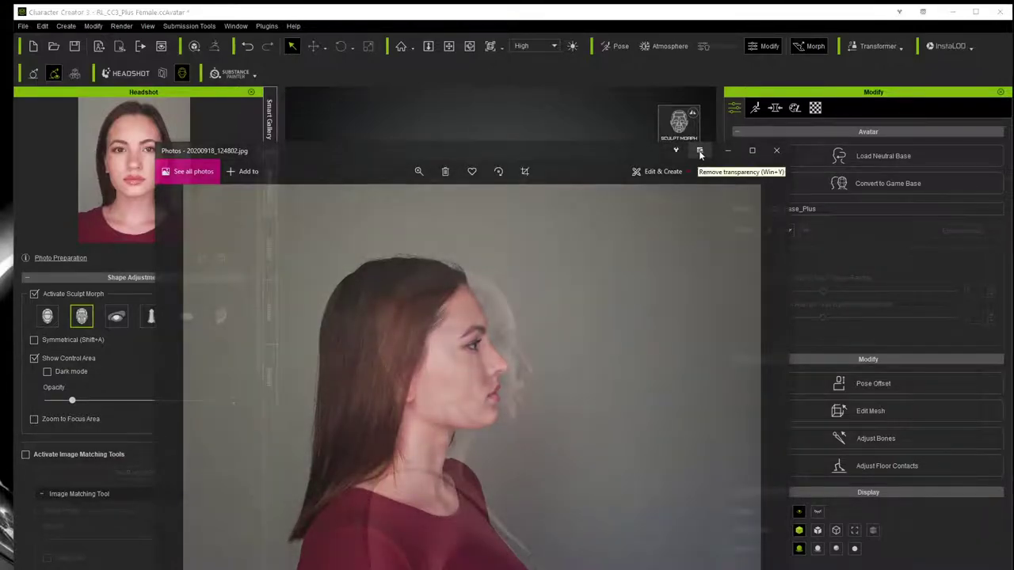
{"action": "left_click", "coordinate": [701, 152]}
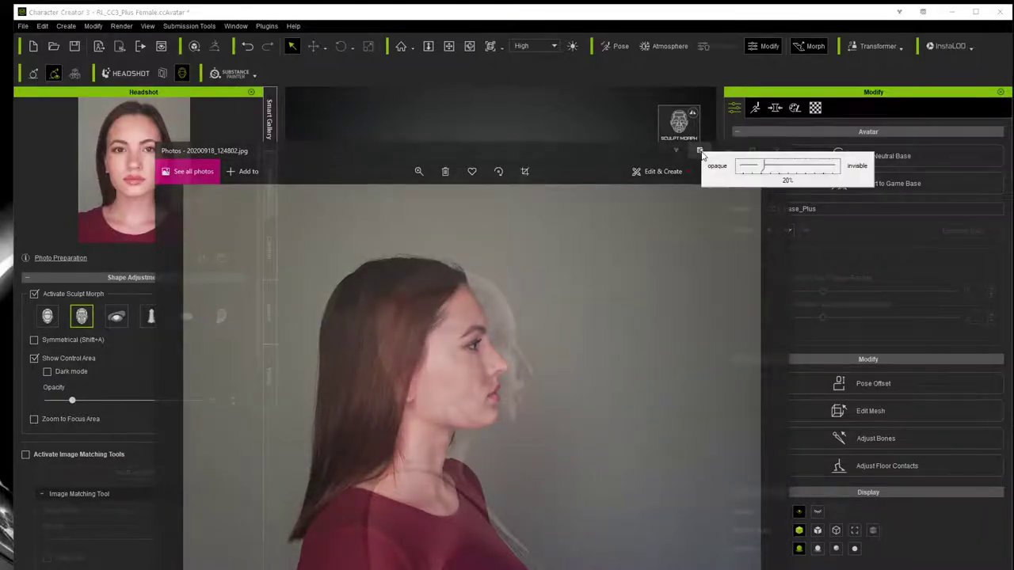
{"action": "left_click_drag", "start_coordinate": [745, 164], "coordinate": [788, 174]}
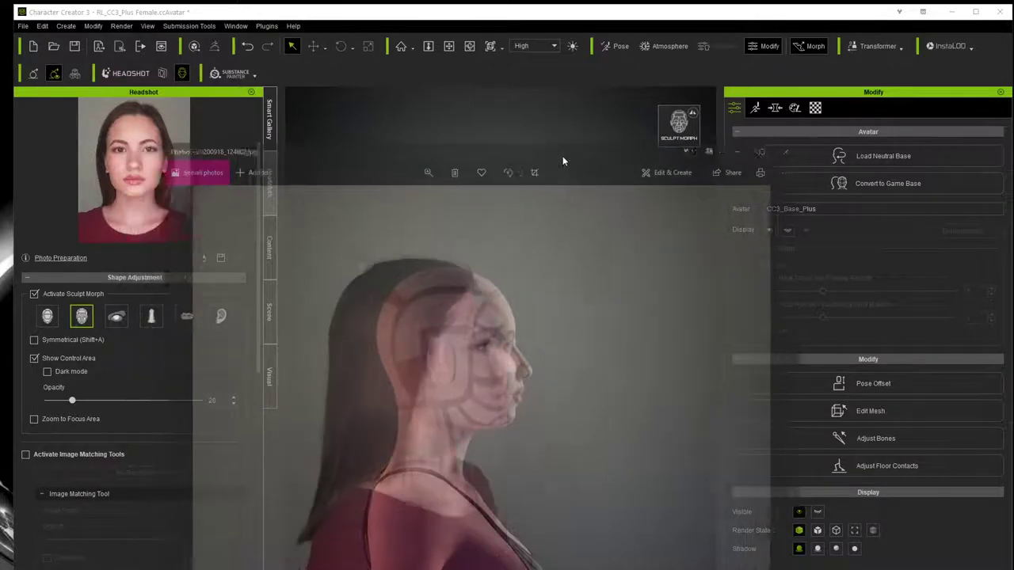
Realign the photo overlay and CC3 window, and switch the sculpt region to the face.
{"action": "left_click_drag", "start_coordinate": [576, 166], "coordinate": [581, 162]}
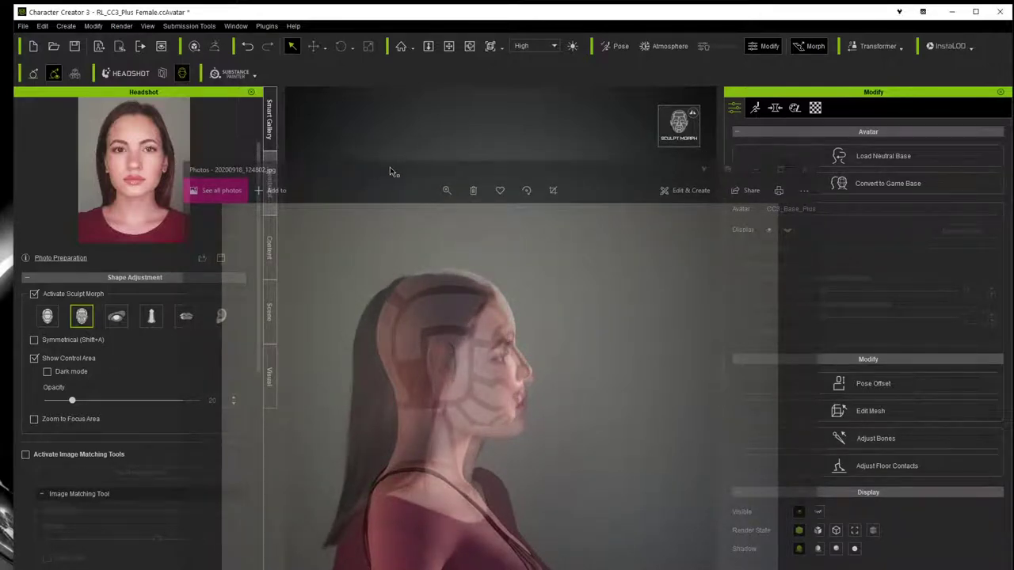
{"action": "left_click_drag", "start_coordinate": [409, 21], "coordinate": [411, 30]}
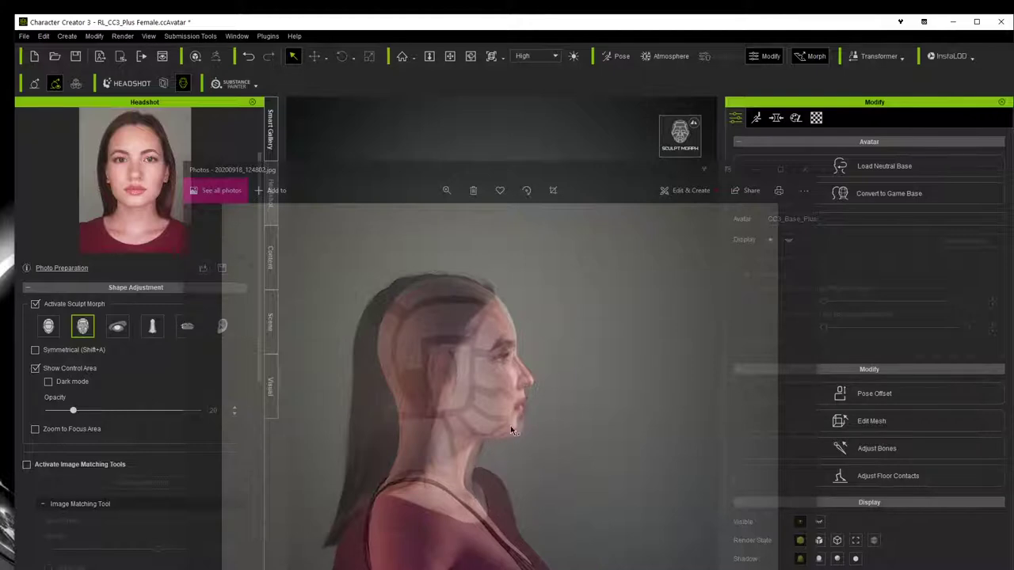
{"action": "left_click", "coordinate": [50, 330]}
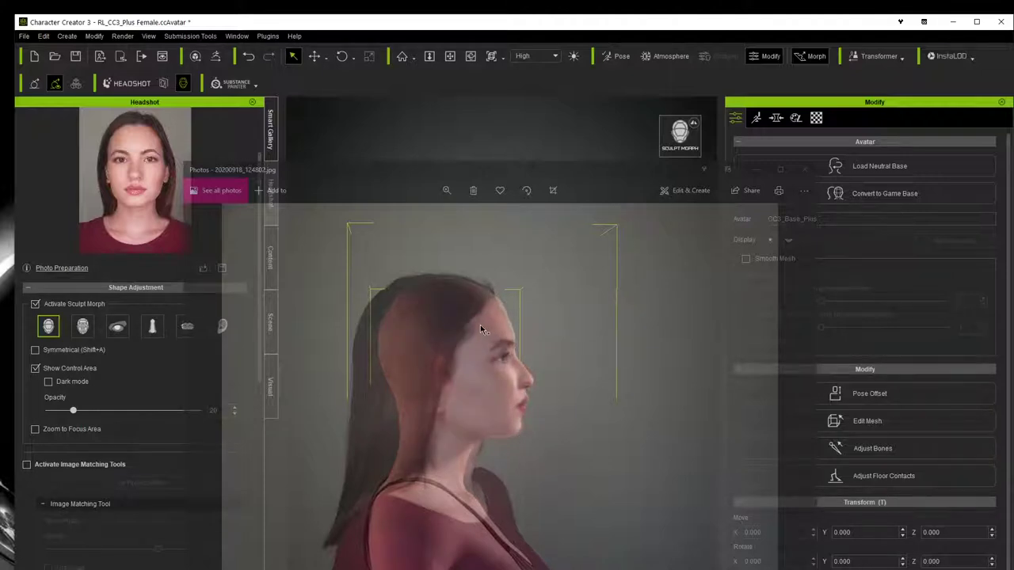
{"action": "left_click", "coordinate": [533, 384]}
{"action": "left_click", "coordinate": [83, 326]}
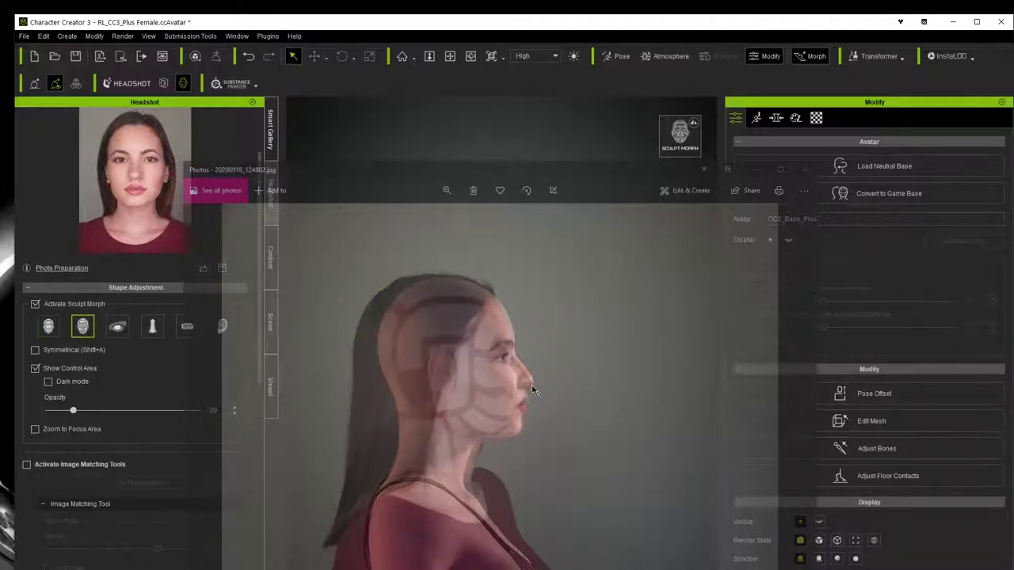
{"action": "scroll", "coordinate": [547, 379], "scroll_direction": "up", "scroll_amount": 5}
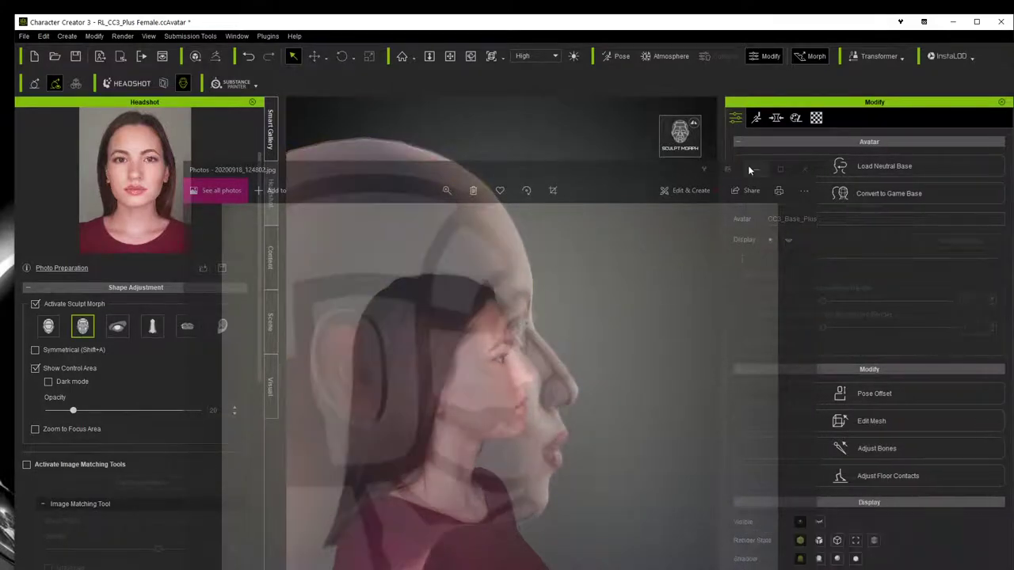
Make the photo opaque, zoom into it slightly, then make it see-through again.
{"action": "left_click", "coordinate": [728, 171]}
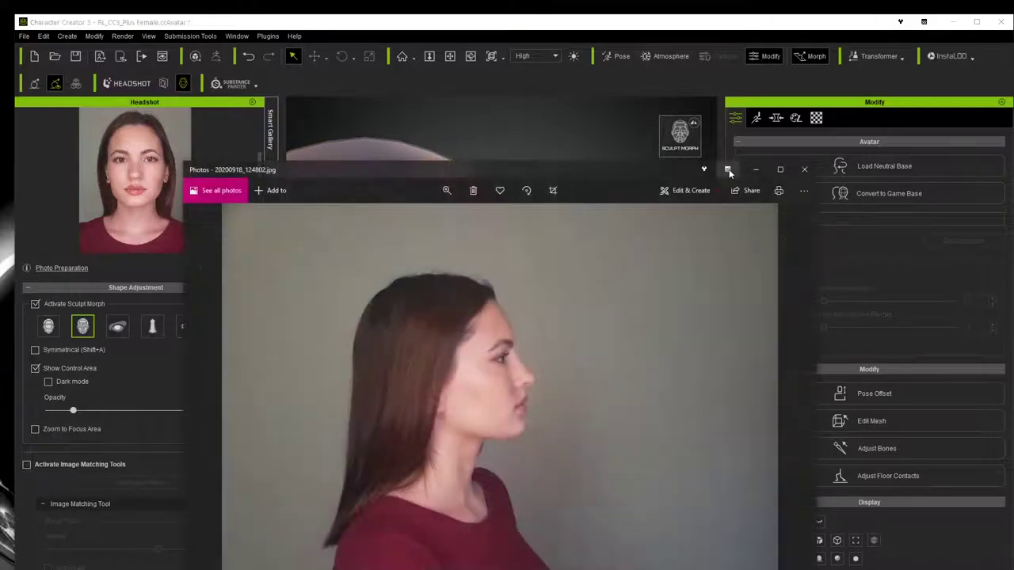
{"action": "left_click", "coordinate": [447, 191]}
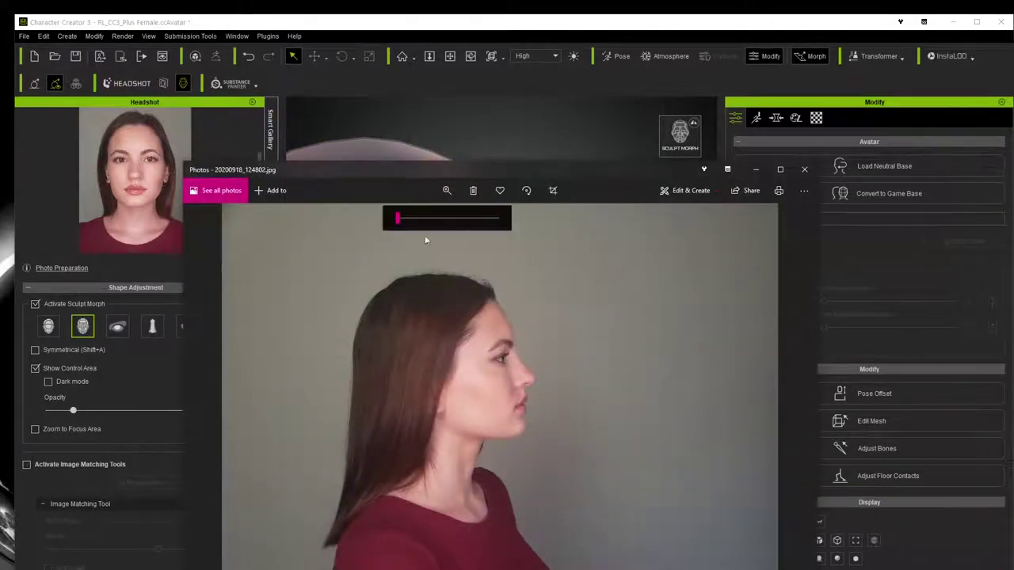
{"action": "left_click_drag", "start_coordinate": [393, 219], "coordinate": [402, 218]}
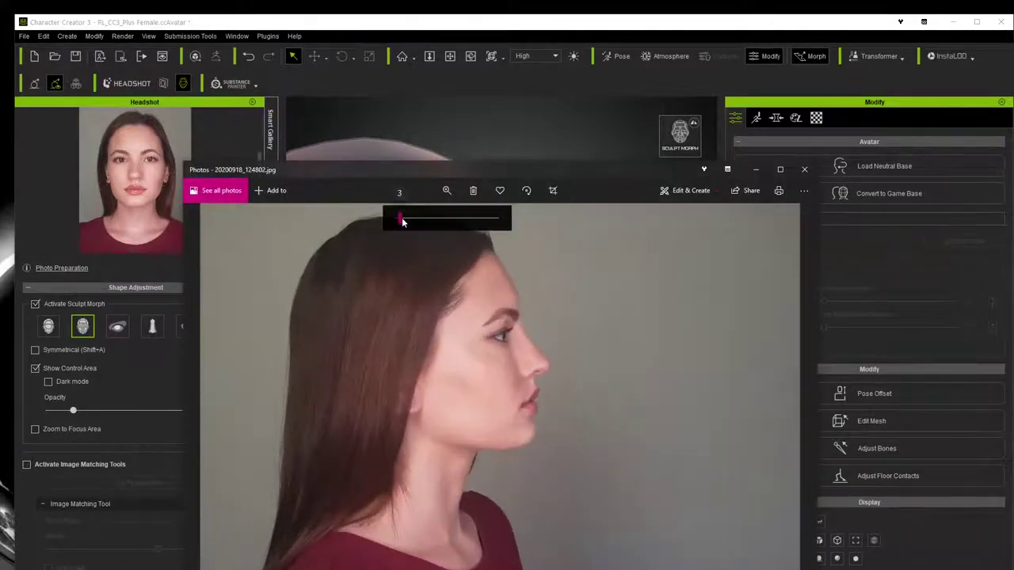
{"action": "left_click", "coordinate": [728, 171]}
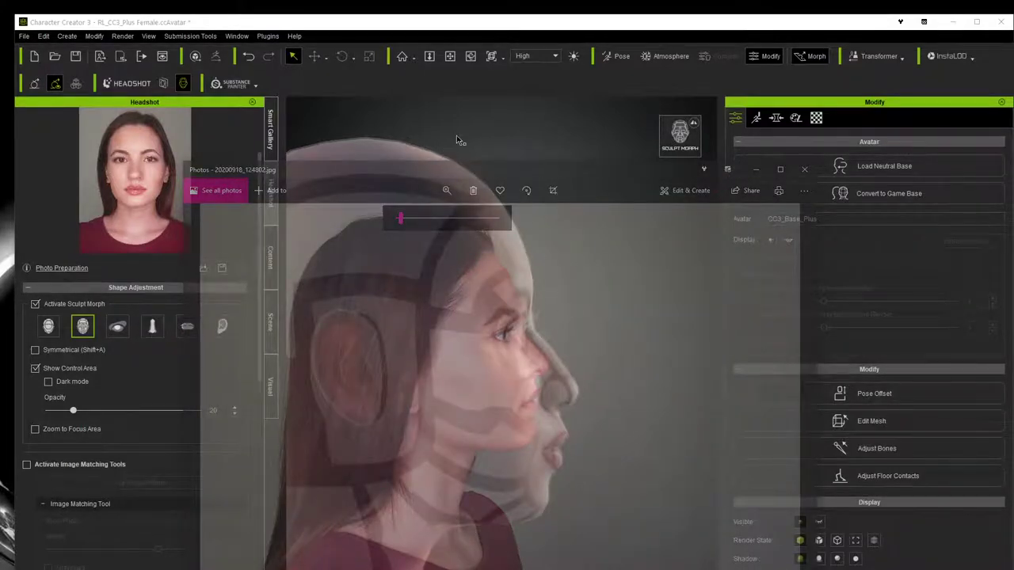
{"action": "scroll", "coordinate": [453, 144], "scroll_direction": "down", "scroll_amount": 3}
{"action": "scroll", "coordinate": [443, 146], "scroll_direction": "down", "scroll_amount": 1}
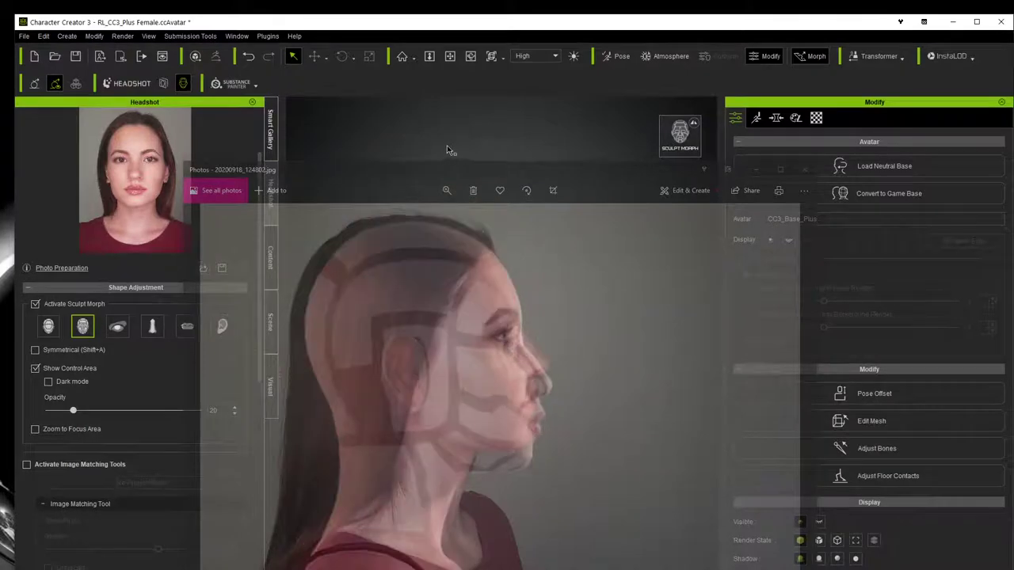
{"action": "left_click", "coordinate": [449, 56]}
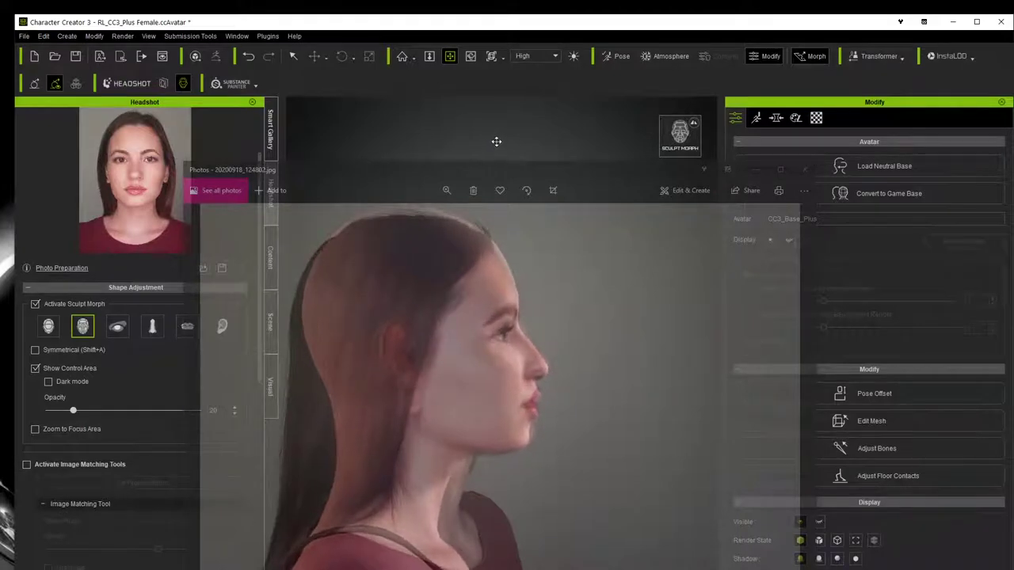
Pull the nose tip slightly inward, then switch sculpt morphing from mouth to the head region.
{"action": "left_click", "coordinate": [293, 56]}
{"action": "left_click", "coordinate": [49, 326]}
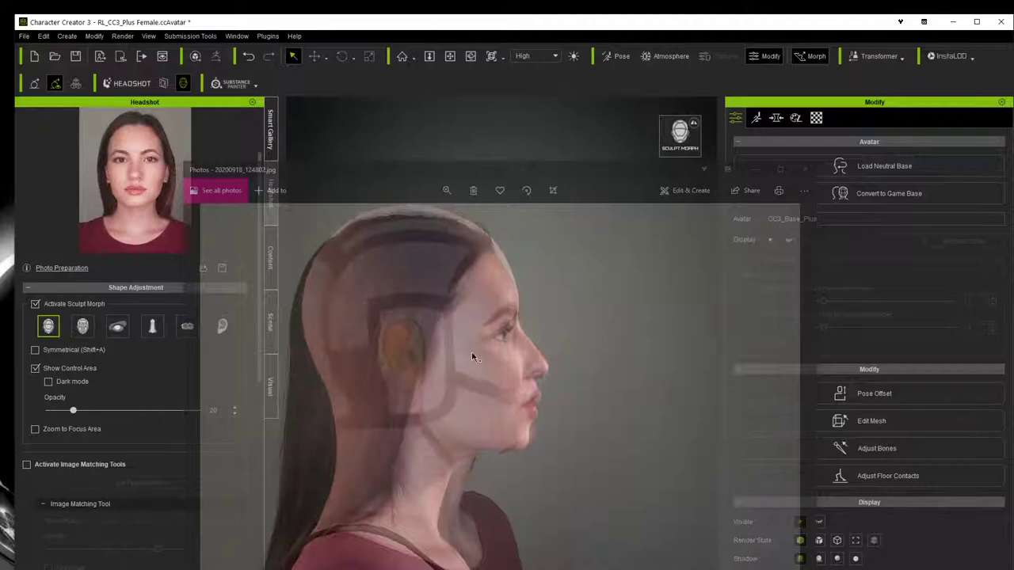
{"action": "left_click", "coordinate": [544, 370]}
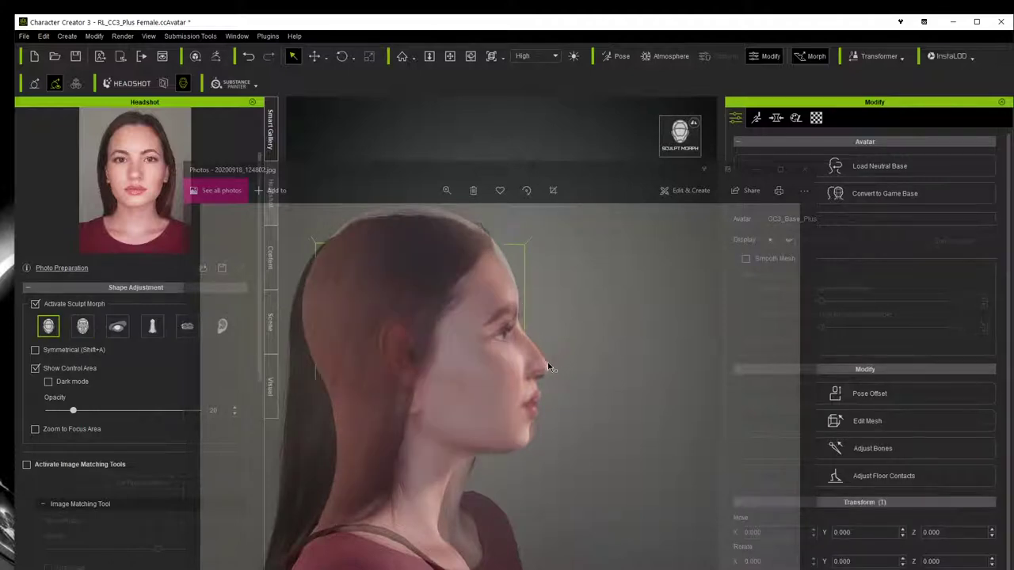
{"action": "left_click", "coordinate": [544, 369]}
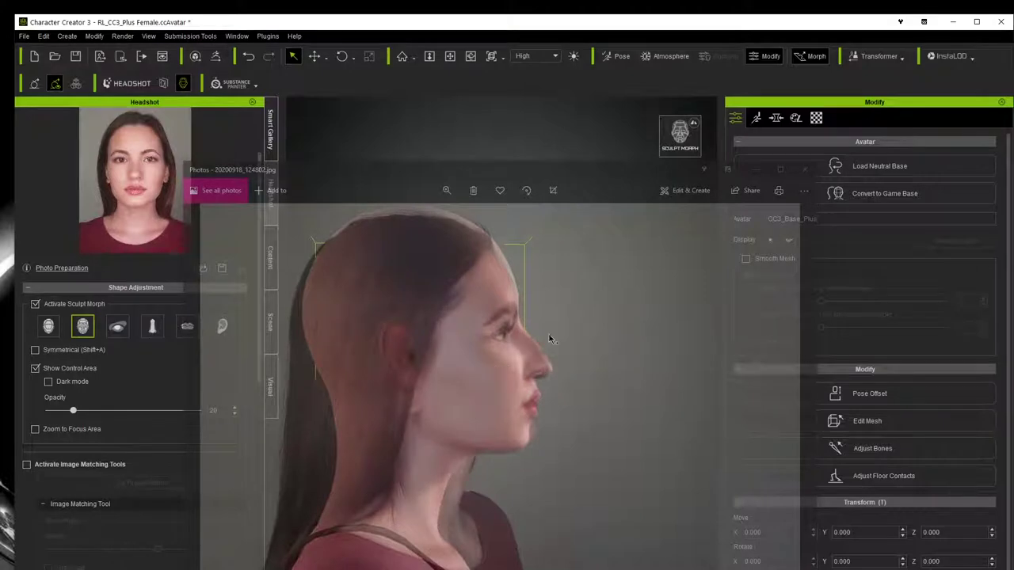
{"action": "left_click_drag", "start_coordinate": [528, 350], "coordinate": [473, 370]}
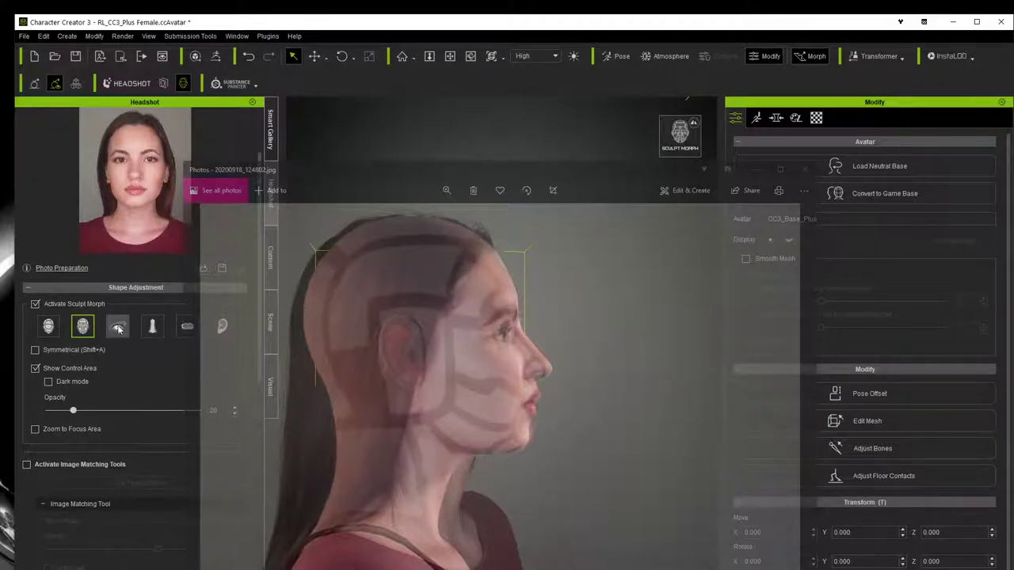
{"action": "left_click", "coordinate": [181, 334]}
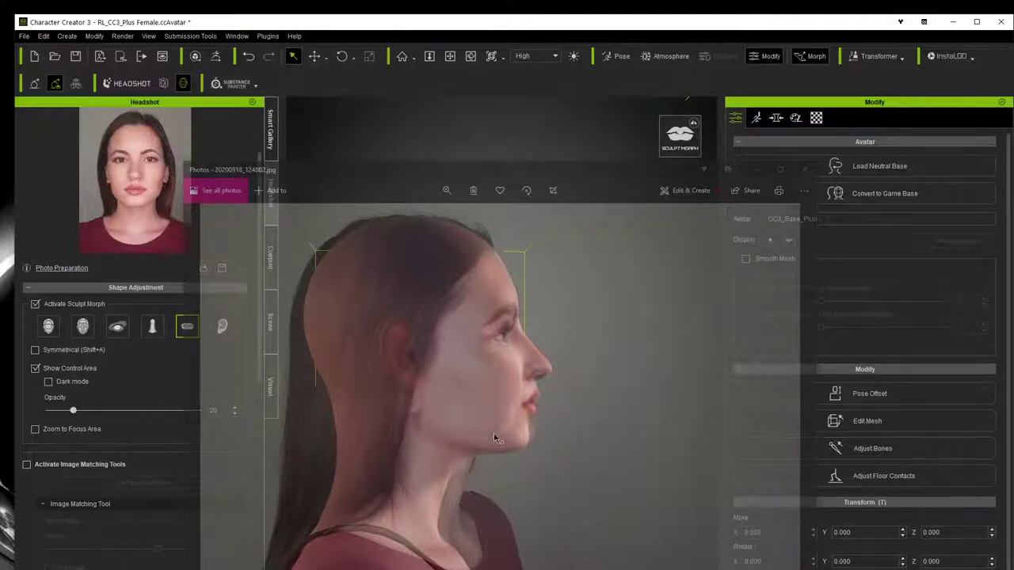
{"action": "left_click", "coordinate": [48, 327]}
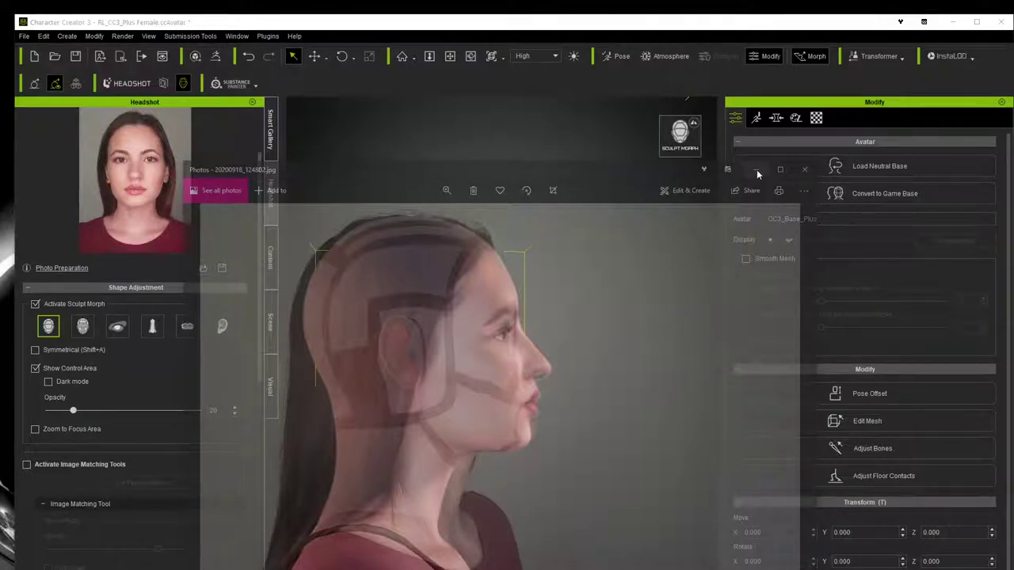
Minimize the photo overlay, view the head from the front, and select it.
{"action": "left_click", "coordinate": [757, 170]}
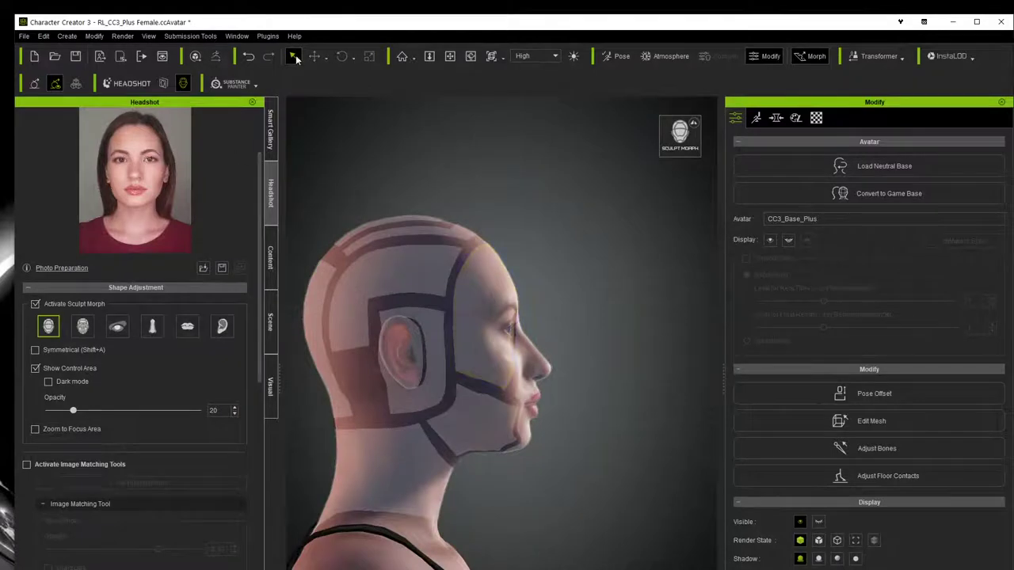
{"action": "left_click", "coordinate": [470, 55]}
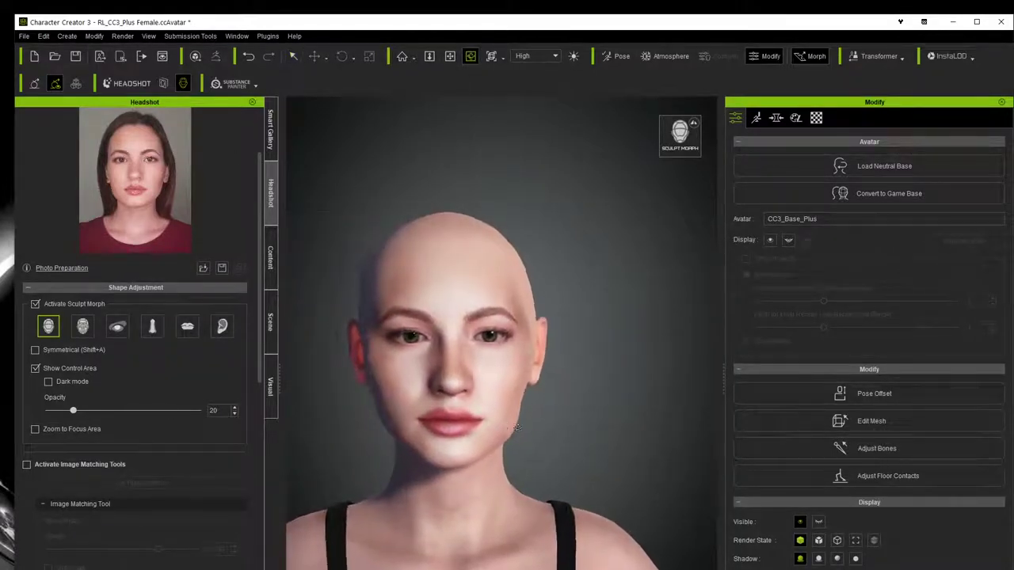
{"action": "right_click_drag", "start_coordinate": [595, 429], "coordinate": [499, 443]}
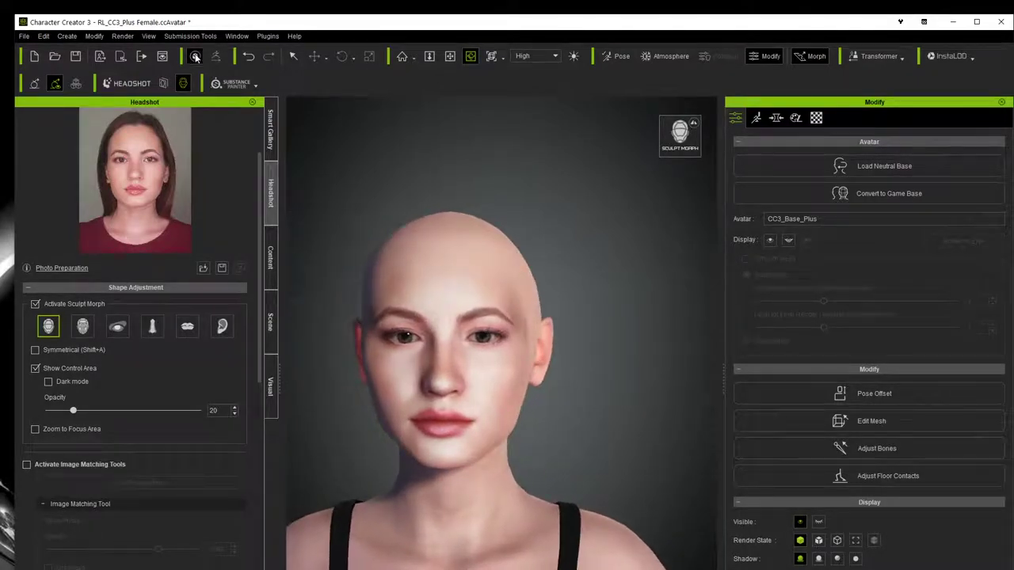
{"action": "left_click", "coordinate": [294, 56]}
{"action": "left_click", "coordinate": [521, 385]}
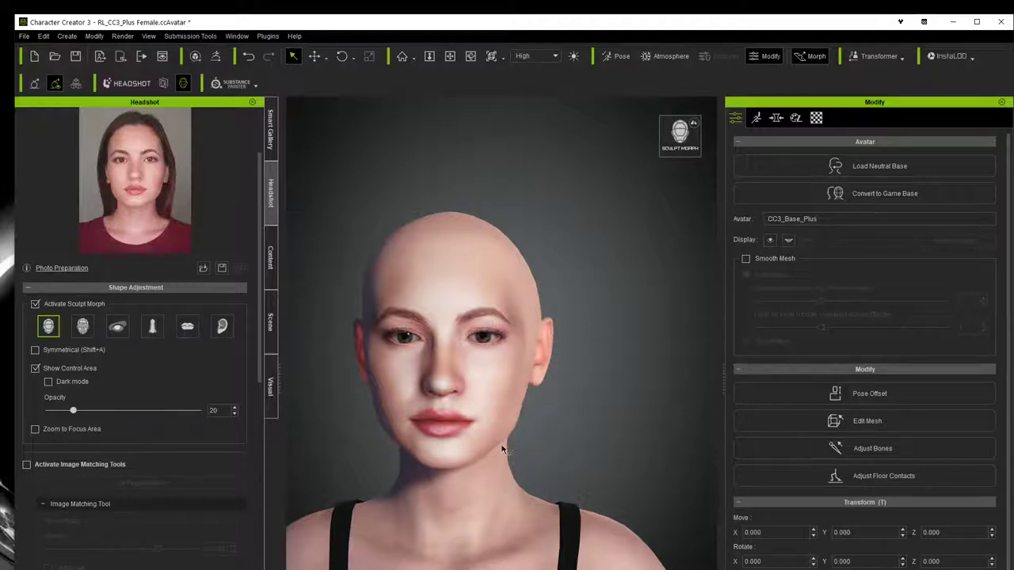
Orbit to a three-quarter profile with sculpt areas shown, then switch to the photos folder.
{"action": "left_click", "coordinate": [470, 56]}
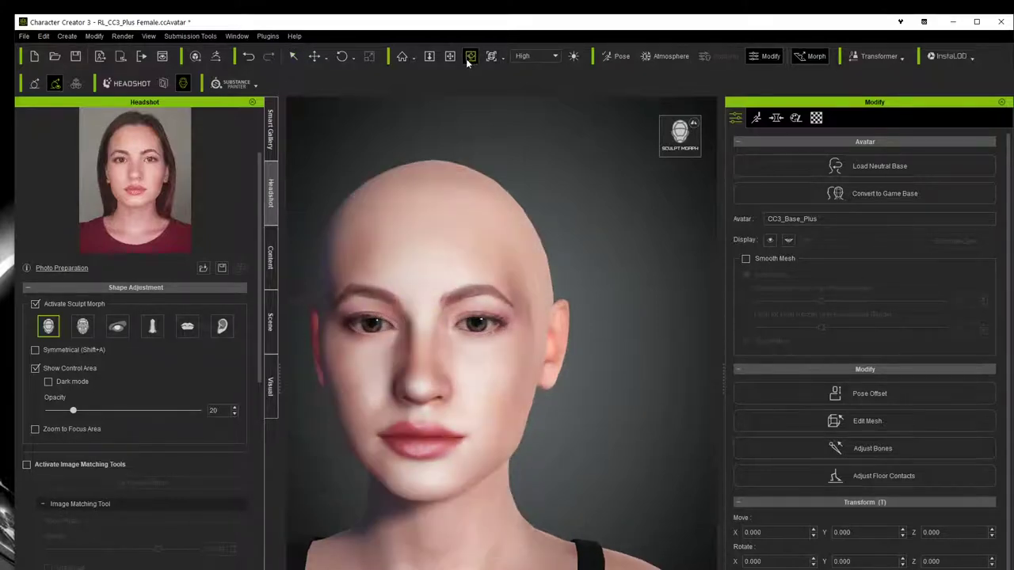
{"action": "right_click_drag", "start_coordinate": [523, 317], "coordinate": [681, 301]}
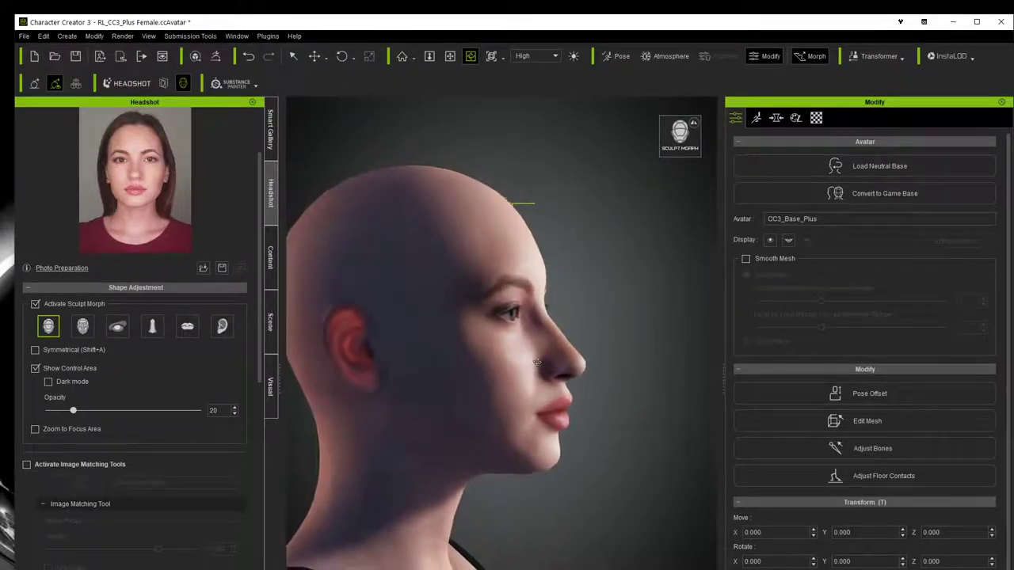
{"action": "left_click", "coordinate": [293, 56]}
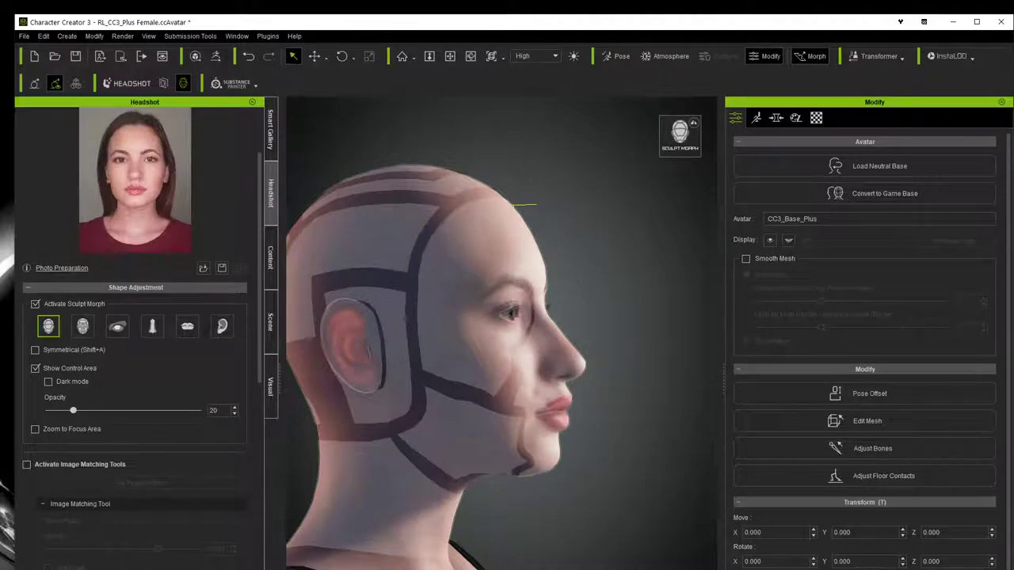
{"action": "key", "text": "alt+Tab"}
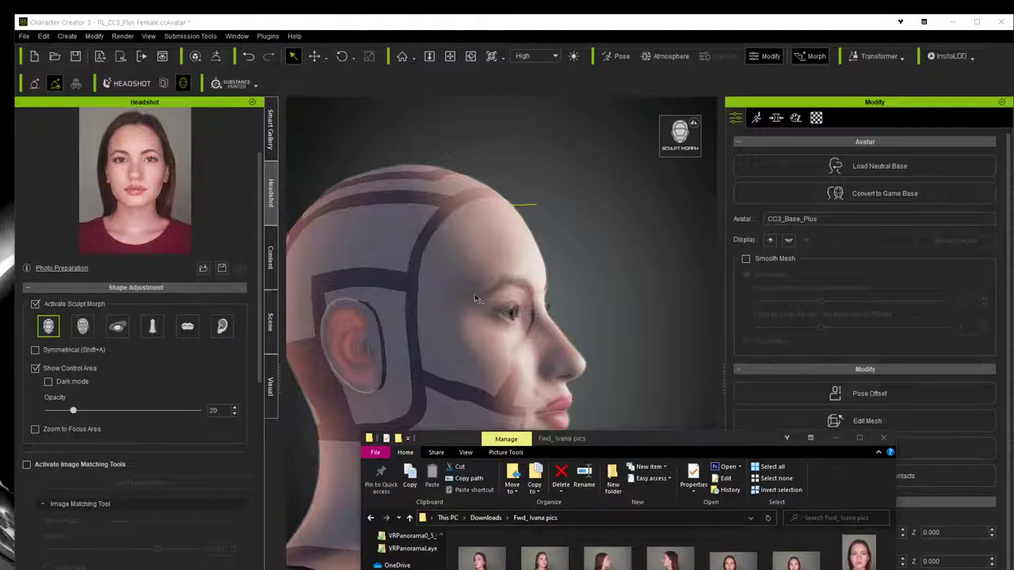
Glance at the Photoshop portrait, minimize the photo folder, move Photoshop right, and return to CC3.
{"action": "key", "text": "alt+Tab"}
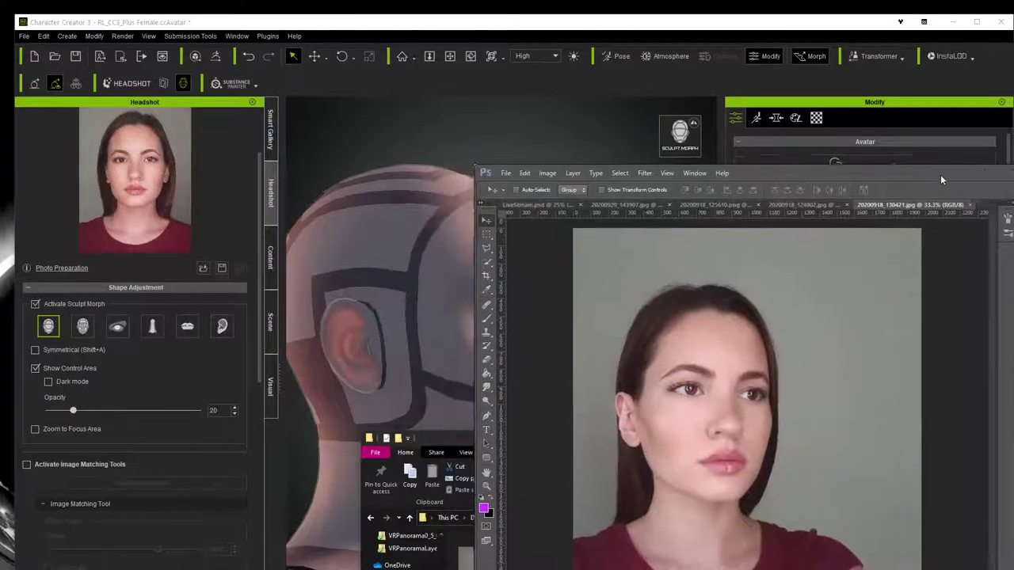
{"action": "left_click", "coordinate": [443, 445]}
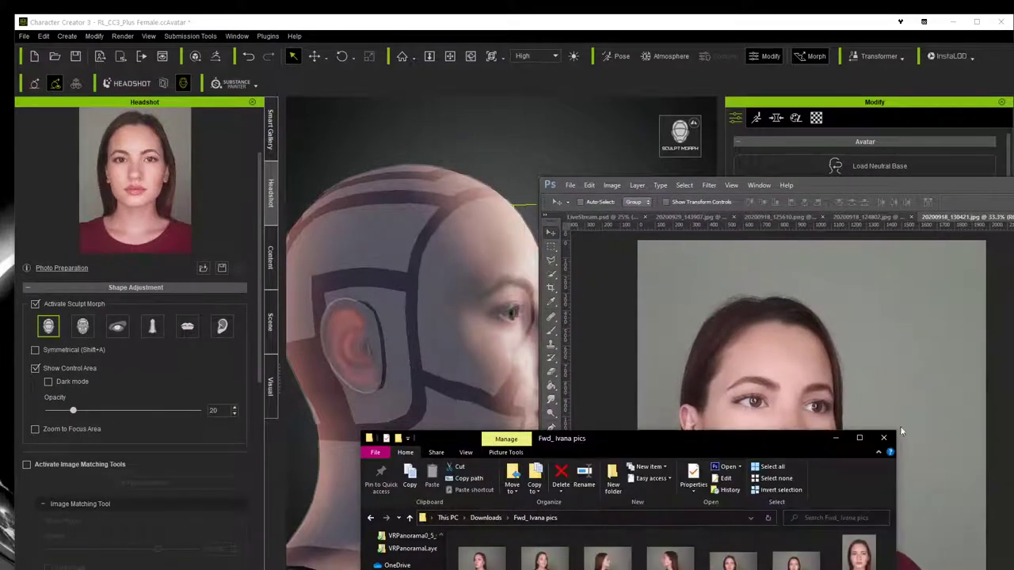
{"action": "left_click", "coordinate": [835, 438]}
{"action": "left_click_drag", "start_coordinate": [823, 192], "coordinate": [872, 182]}
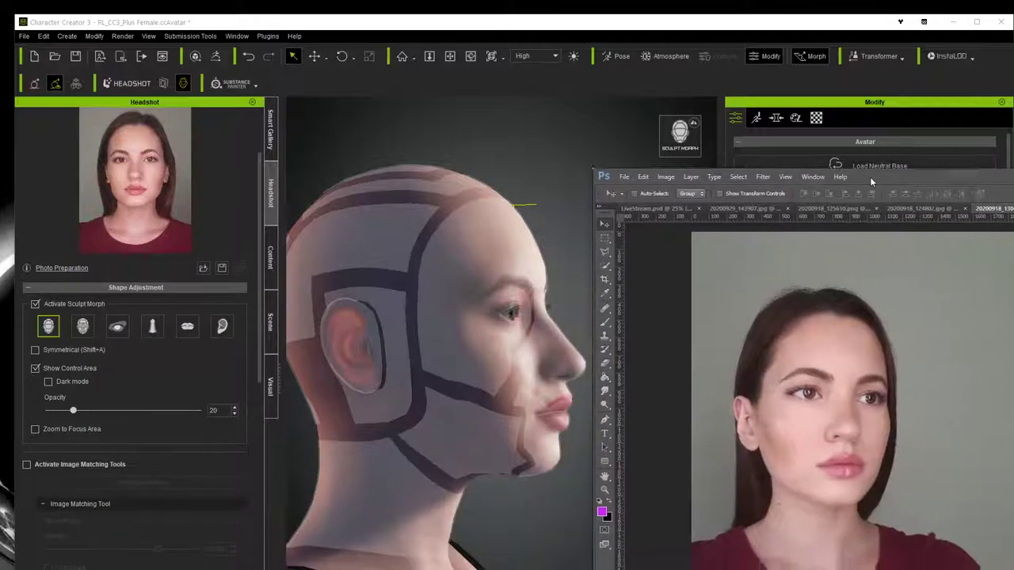
{"action": "left_click", "coordinate": [534, 192]}
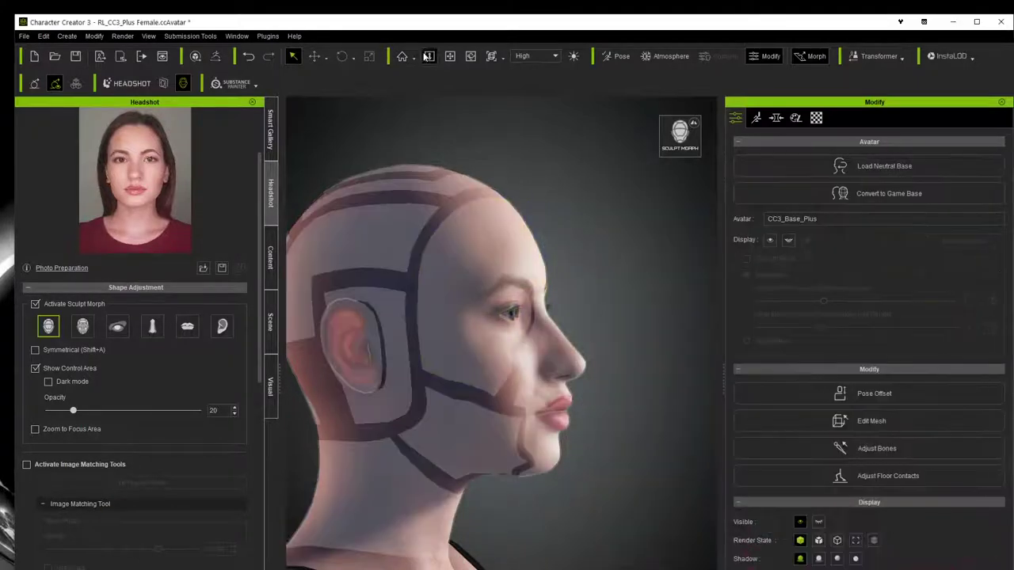
Review the head from the front and a right-facing profile, then open the Content library.
{"action": "left_click", "coordinate": [470, 55]}
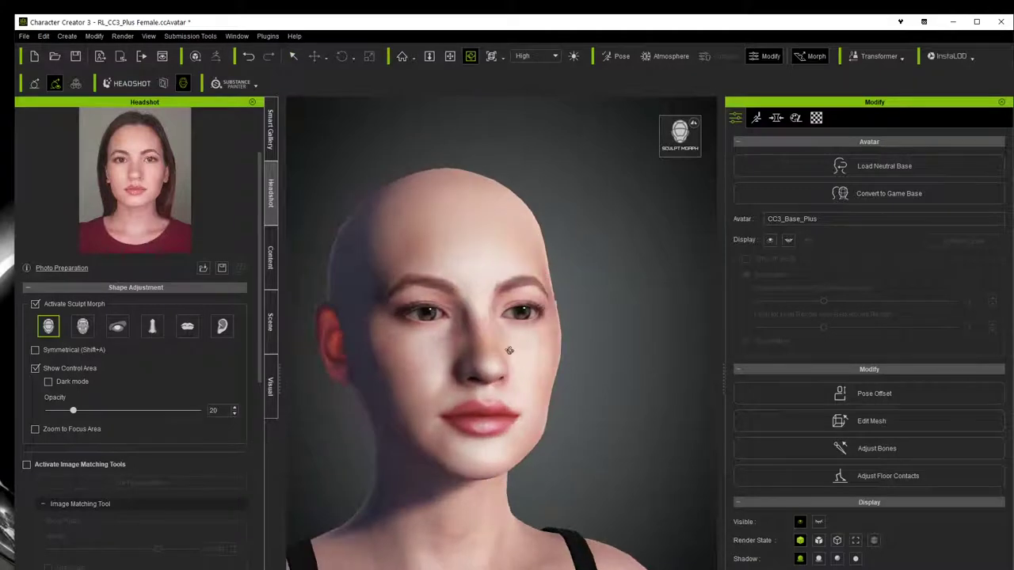
{"action": "left_click_drag", "start_coordinate": [510, 351], "coordinate": [782, 432]}
{"action": "left_click_drag", "start_coordinate": [506, 393], "coordinate": [533, 397]}
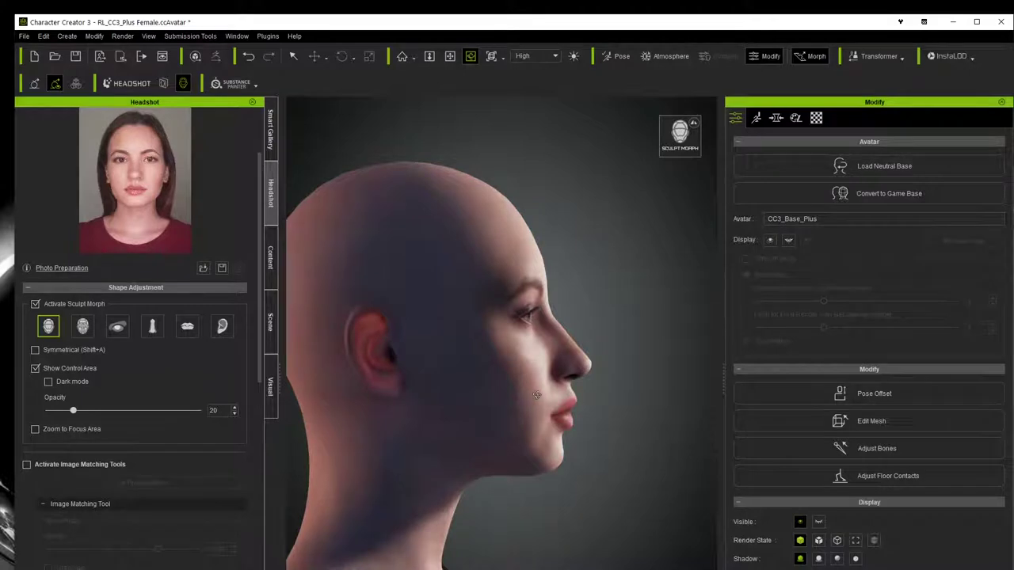
{"action": "left_click_drag", "start_coordinate": [450, 421], "coordinate": [317, 408]}
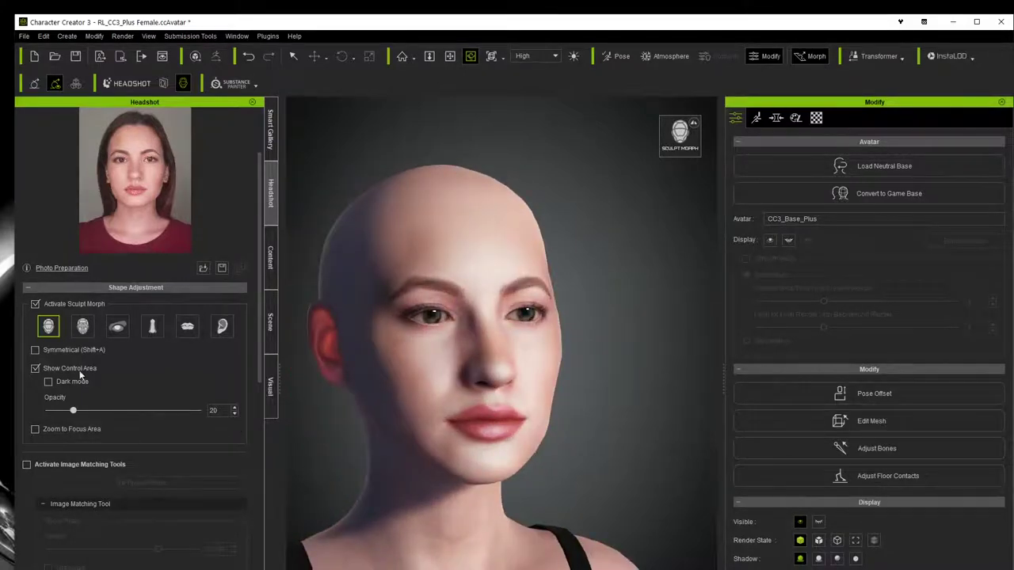
{"action": "left_click", "coordinate": [126, 83]}
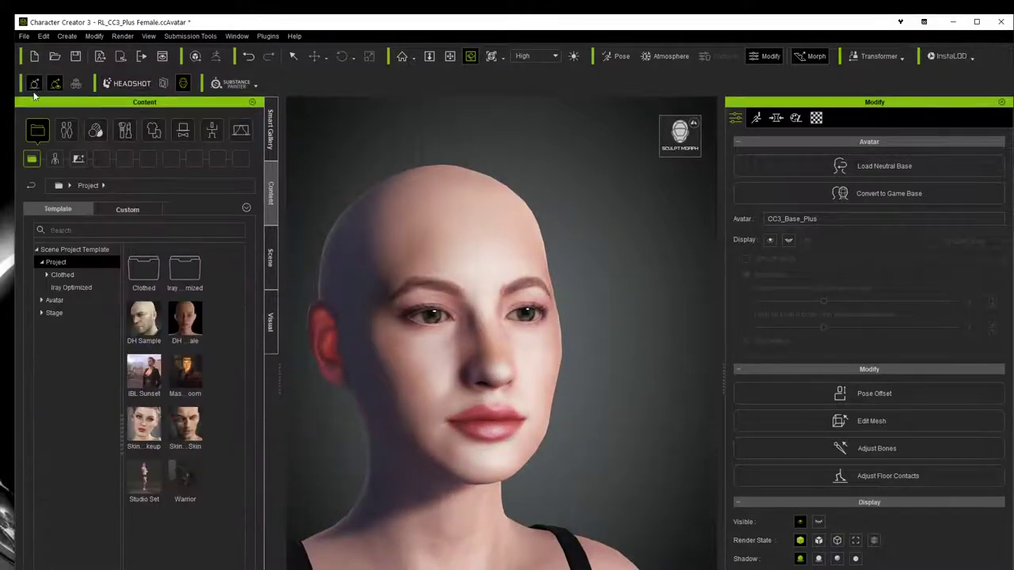
Browse the content templates and drag the Bun hair template onto the head.
{"action": "left_click", "coordinate": [68, 211]}
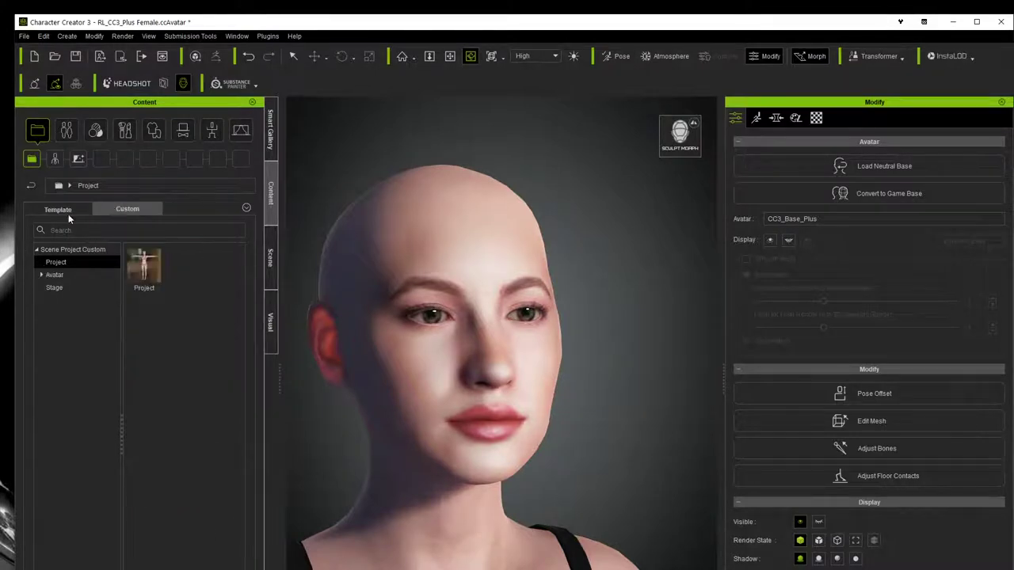
{"action": "left_click", "coordinate": [162, 133]}
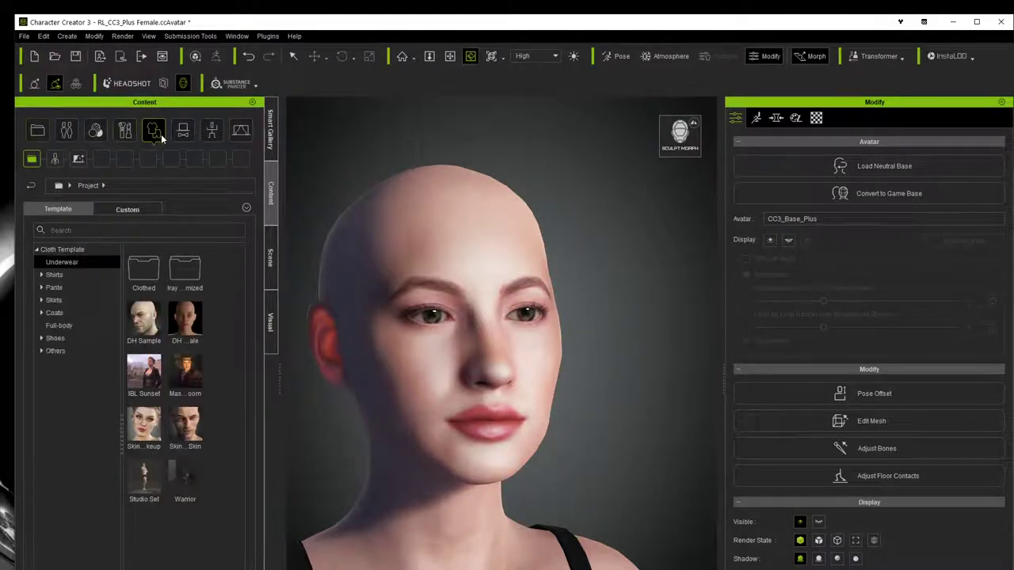
{"action": "left_click", "coordinate": [185, 133]}
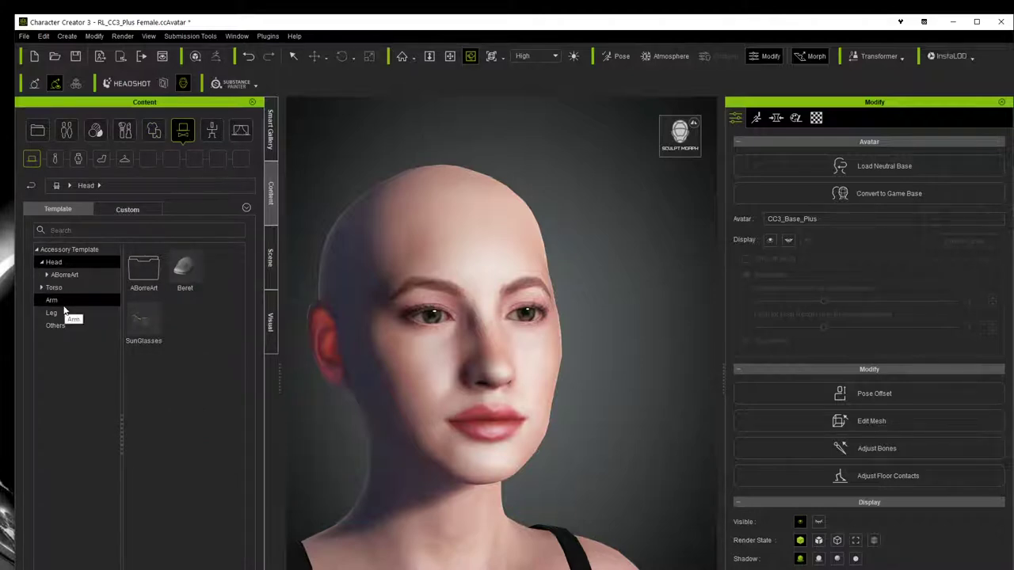
{"action": "left_click", "coordinate": [126, 210]}
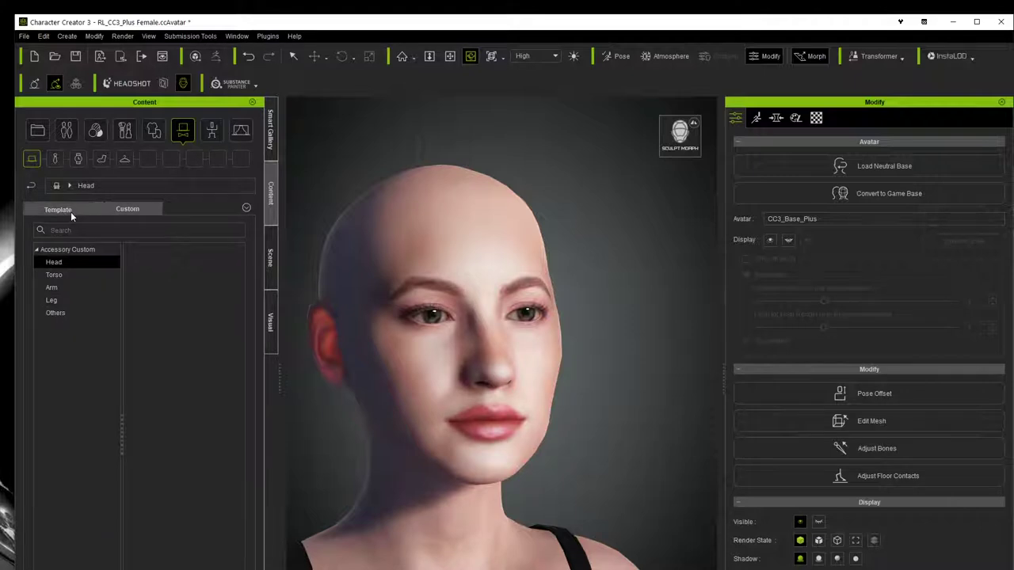
{"action": "left_click", "coordinate": [154, 130]}
{"action": "left_click", "coordinate": [211, 129]}
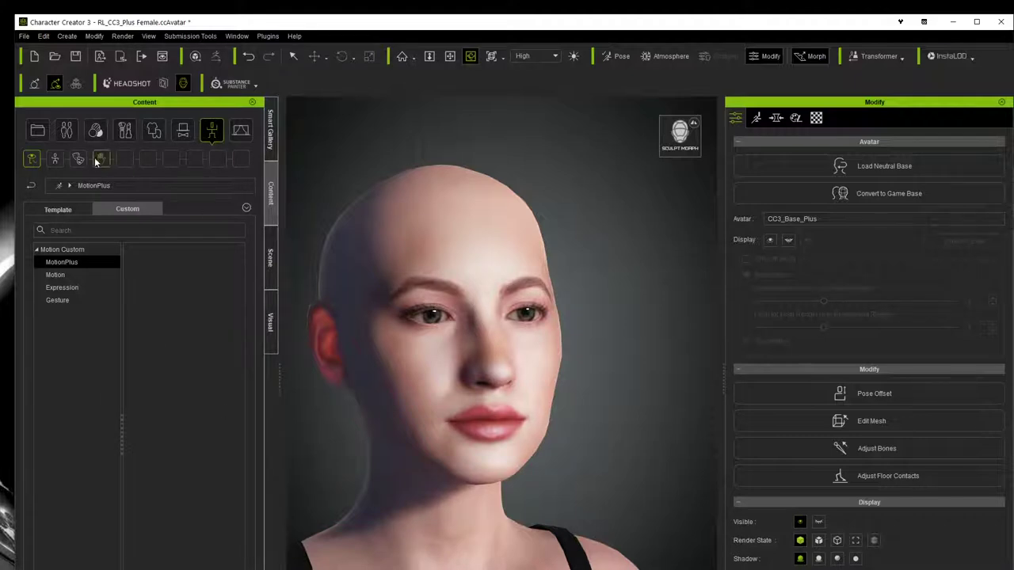
{"action": "left_click", "coordinate": [73, 133]}
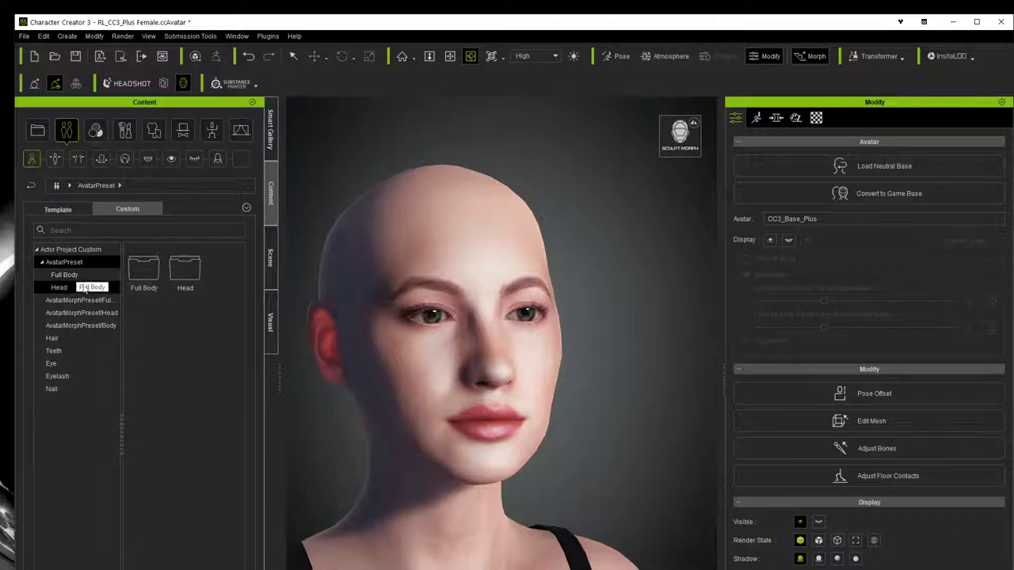
{"action": "left_click", "coordinate": [68, 341]}
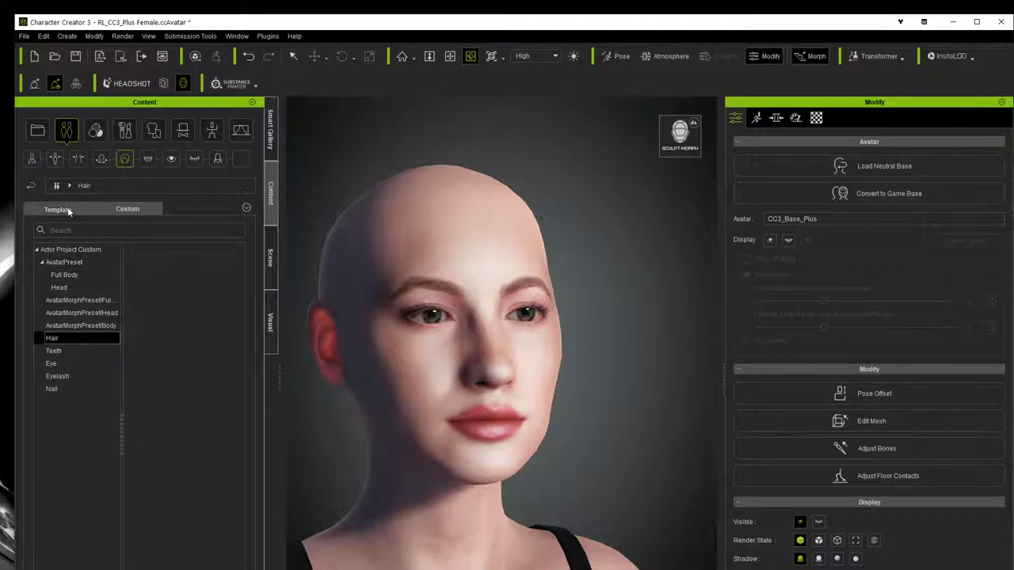
{"action": "left_click", "coordinate": [68, 207]}
{"action": "left_click", "coordinate": [43, 313]}
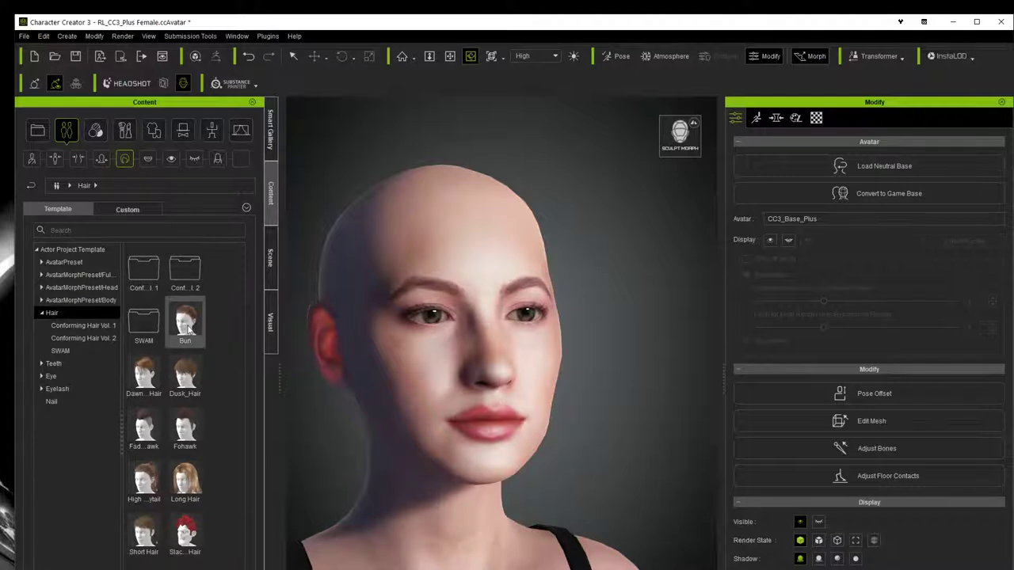
{"action": "left_click_drag", "start_coordinate": [189, 329], "coordinate": [431, 239]}
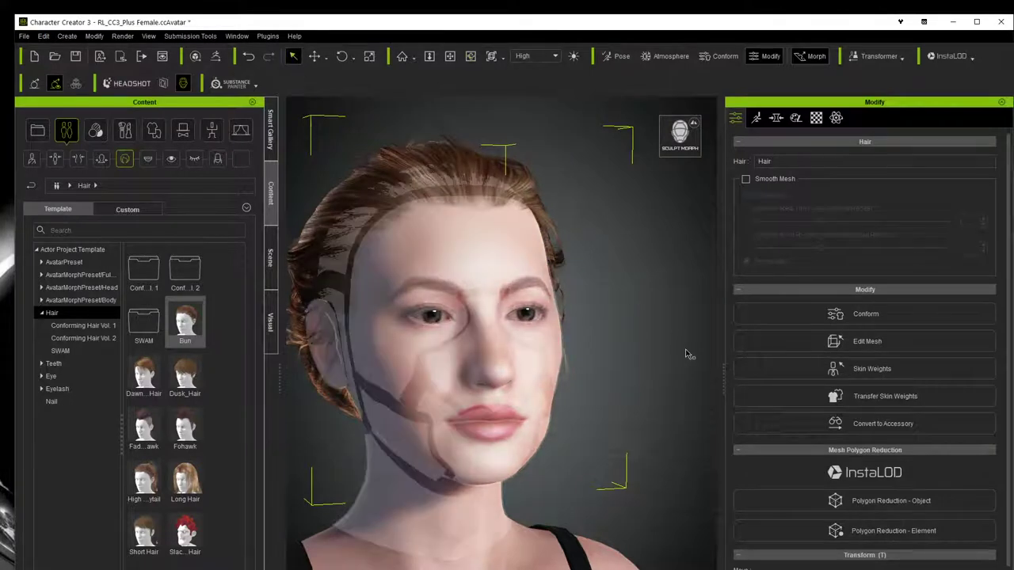
Hide the face overlay, view the bun from the side, and select the hair.
{"action": "left_click", "coordinate": [648, 391]}
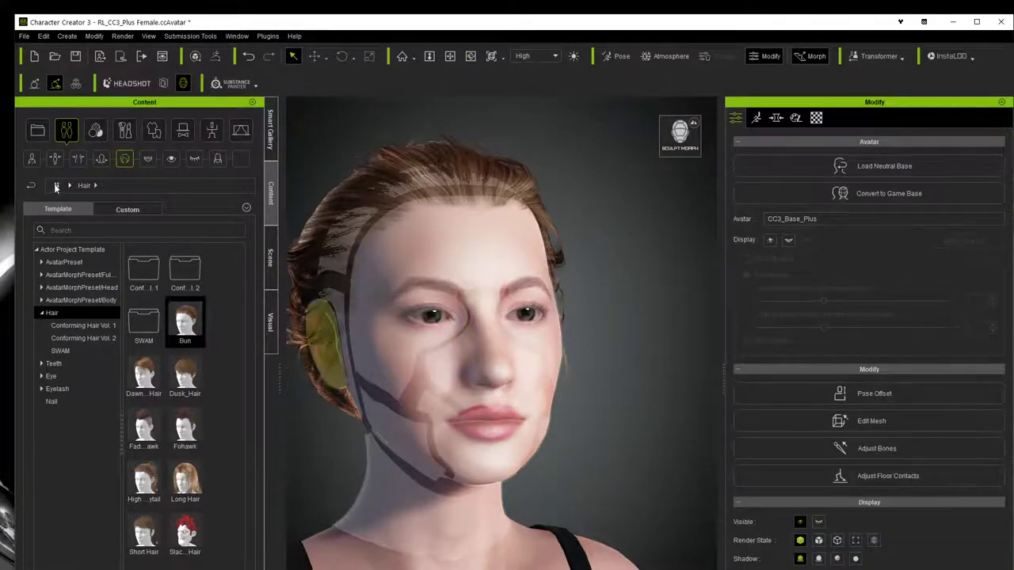
{"action": "left_click", "coordinate": [449, 56]}
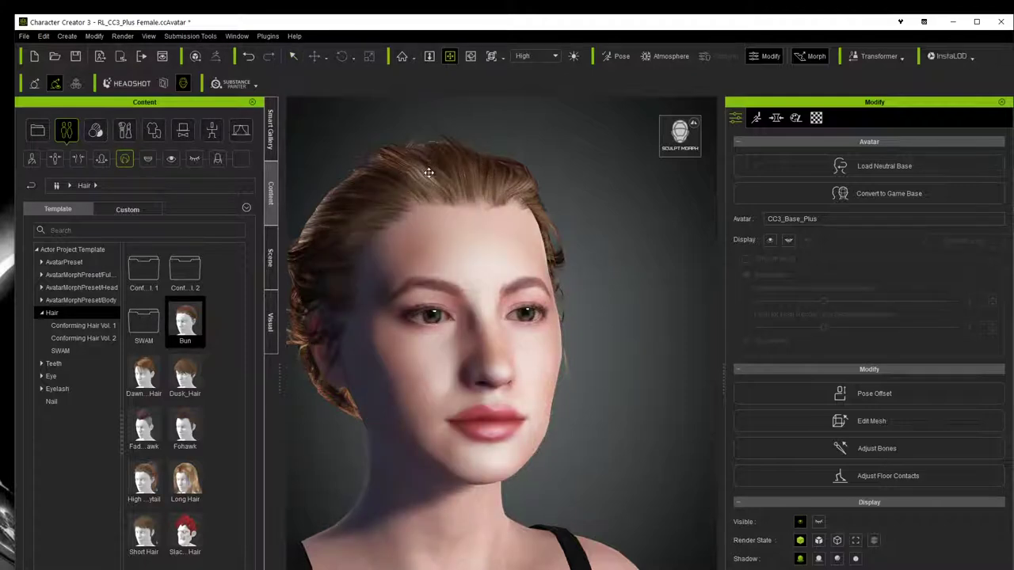
{"action": "left_click", "coordinate": [471, 56]}
{"action": "scroll", "coordinate": [499, 352], "scroll_direction": "down", "scroll_amount": 4}
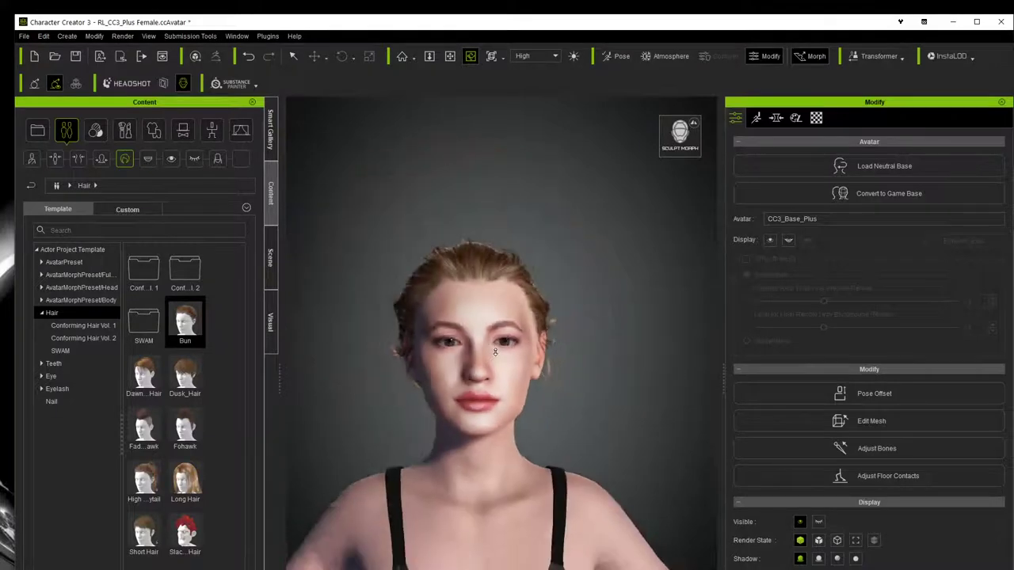
{"action": "left_click_drag", "start_coordinate": [502, 424], "coordinate": [464, 424]}
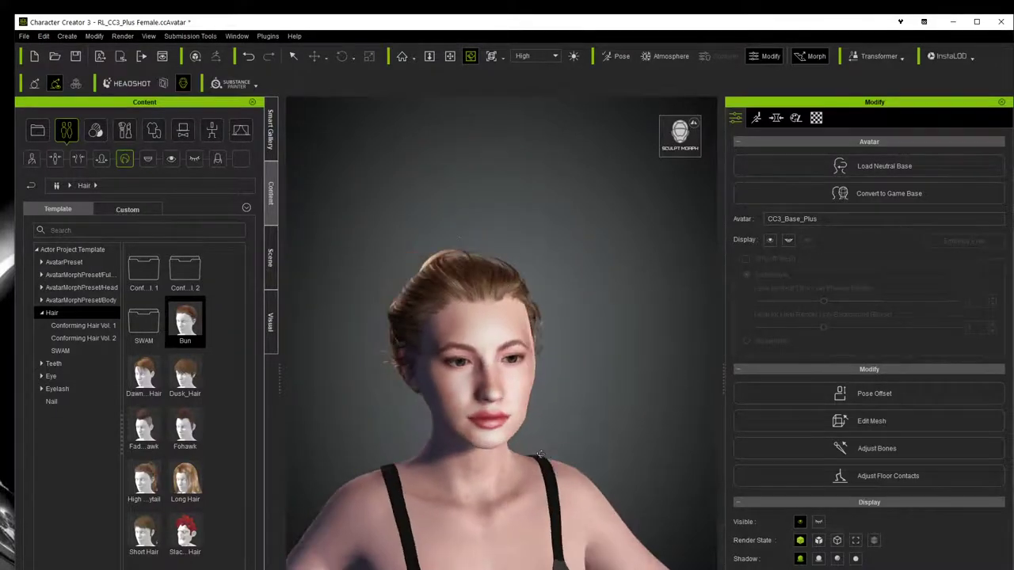
{"action": "left_click", "coordinate": [292, 56]}
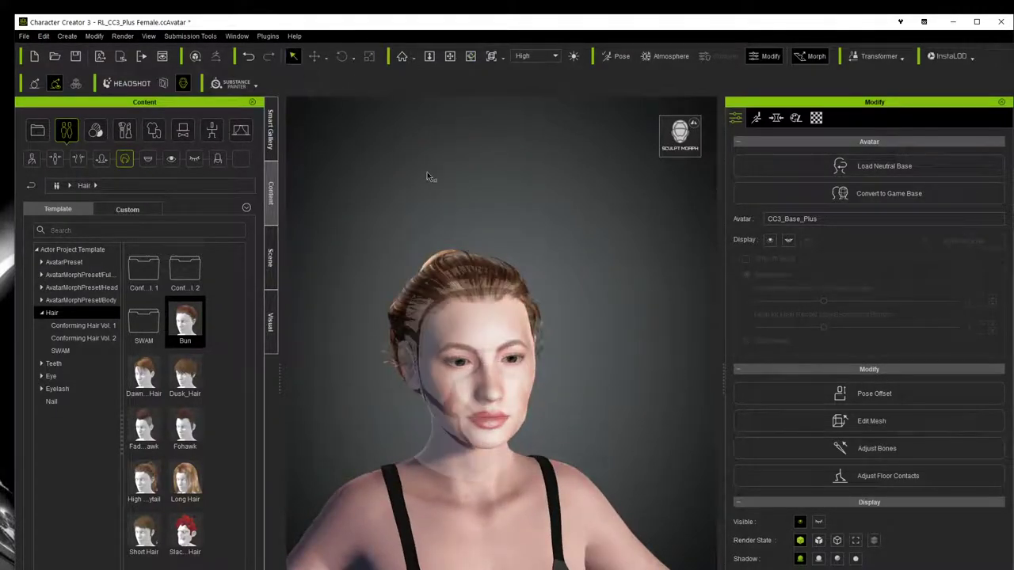
{"action": "left_click", "coordinate": [445, 270]}
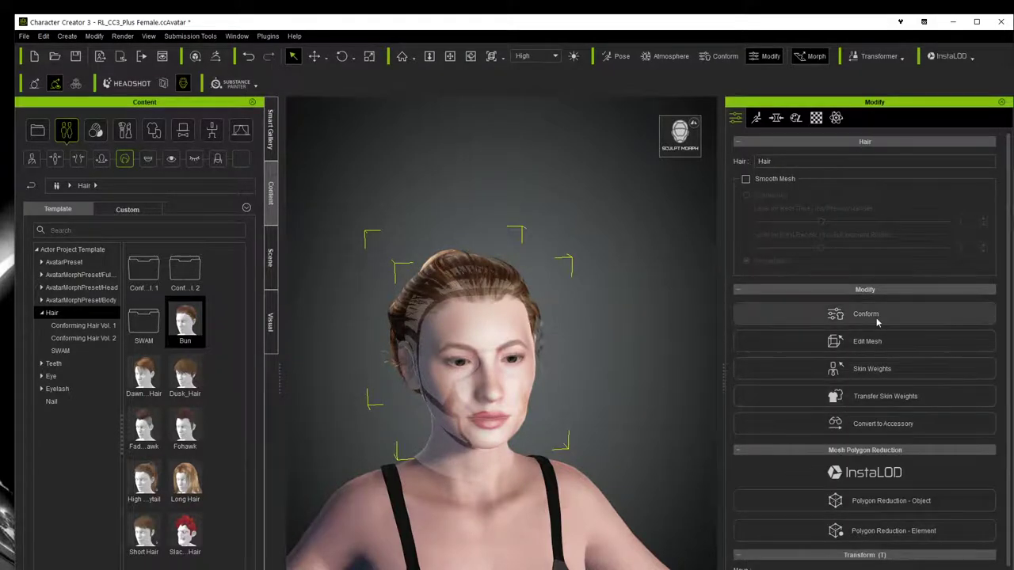
Open the hair's Material settings and try darkening the first material's diffuse colour.
{"action": "left_click", "coordinate": [834, 119]}
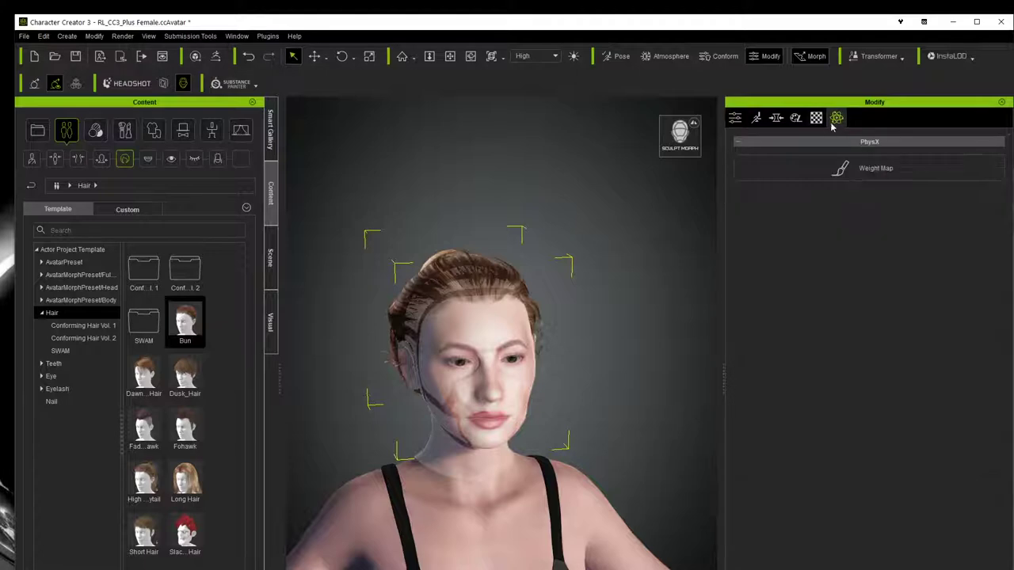
{"action": "left_click", "coordinate": [816, 117]}
{"action": "scroll", "coordinate": [831, 438], "scroll_direction": "down", "scroll_amount": 9}
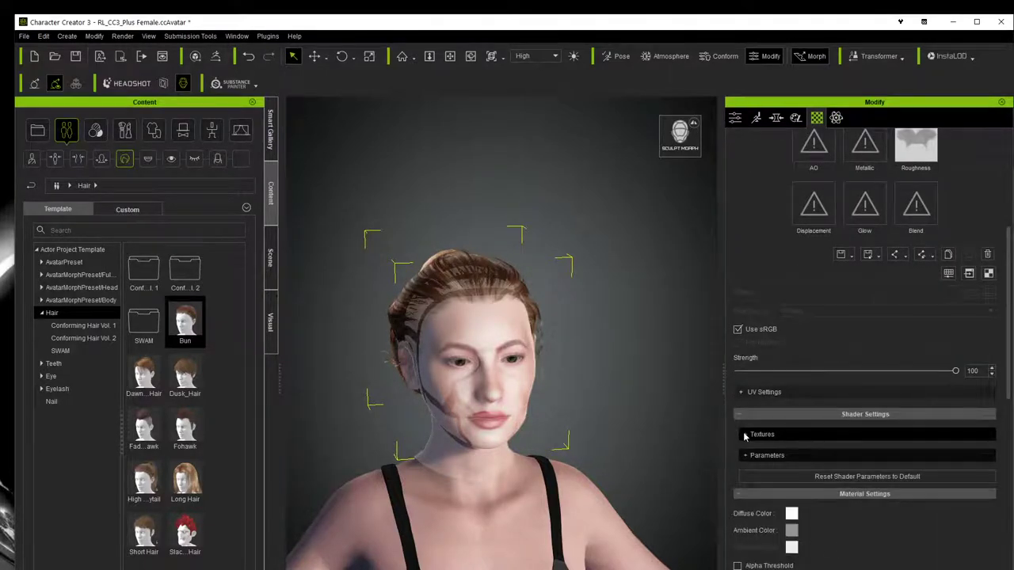
{"action": "left_click", "coordinate": [743, 435]}
{"action": "scroll", "coordinate": [826, 472], "scroll_direction": "down", "scroll_amount": 6}
{"action": "scroll", "coordinate": [825, 472], "scroll_direction": "down", "scroll_amount": 3}
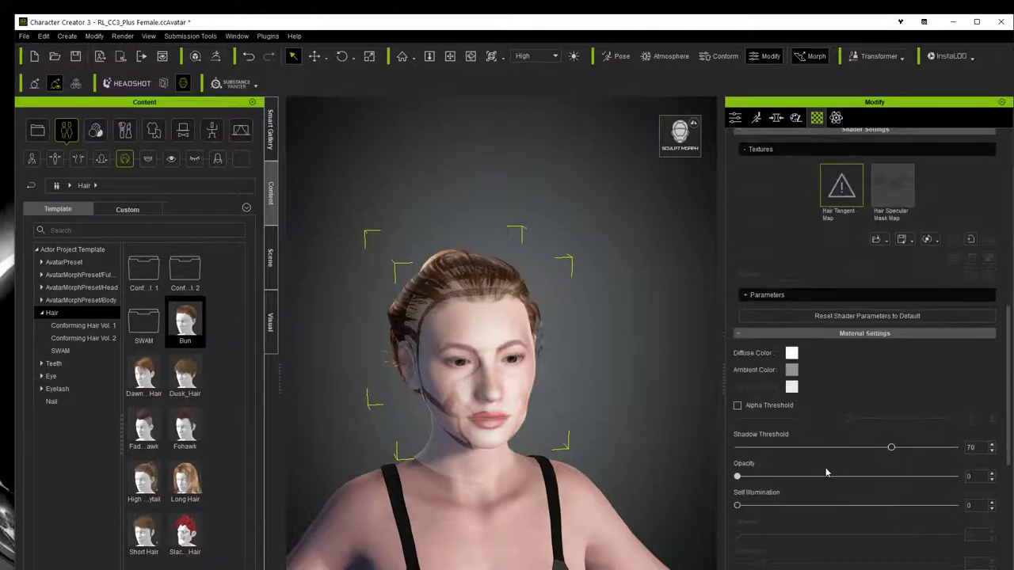
{"action": "left_click", "coordinate": [794, 355]}
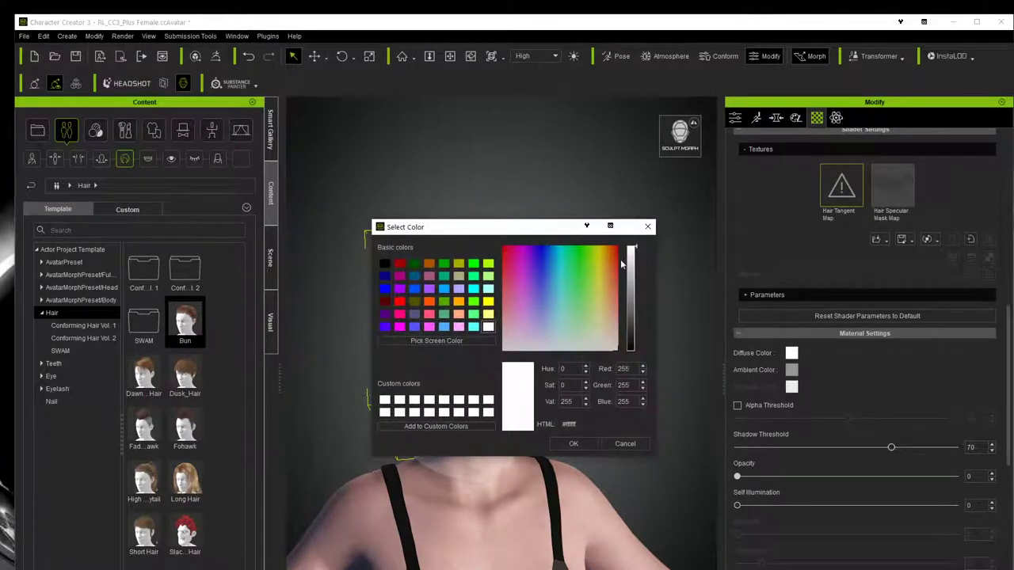
{"action": "left_click_drag", "start_coordinate": [631, 269], "coordinate": [631, 310]}
{"action": "left_click_drag", "start_coordinate": [543, 226], "coordinate": [804, 250]}
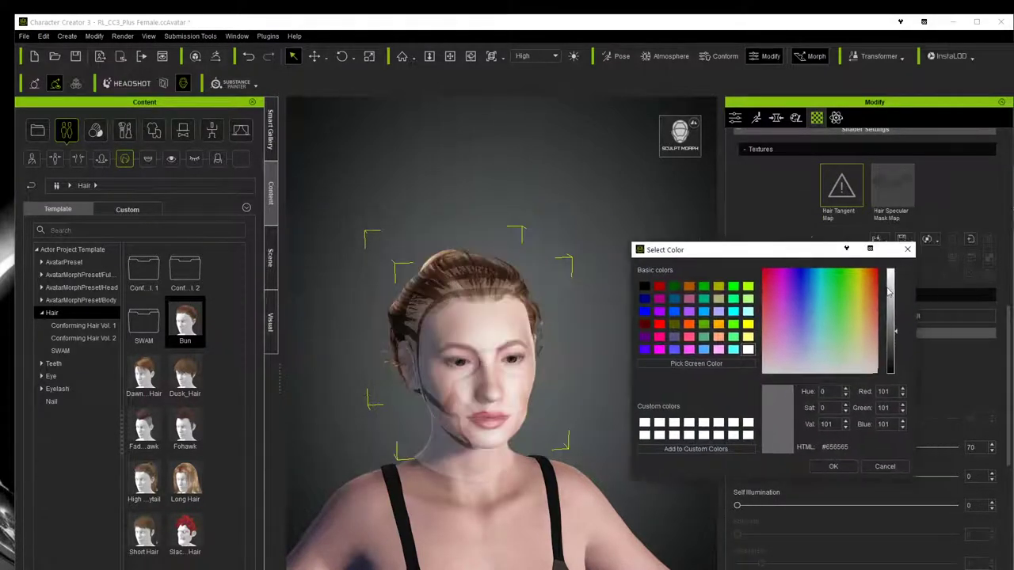
{"action": "left_click_drag", "start_coordinate": [889, 291], "coordinate": [894, 355]}
{"action": "left_click", "coordinate": [907, 250]}
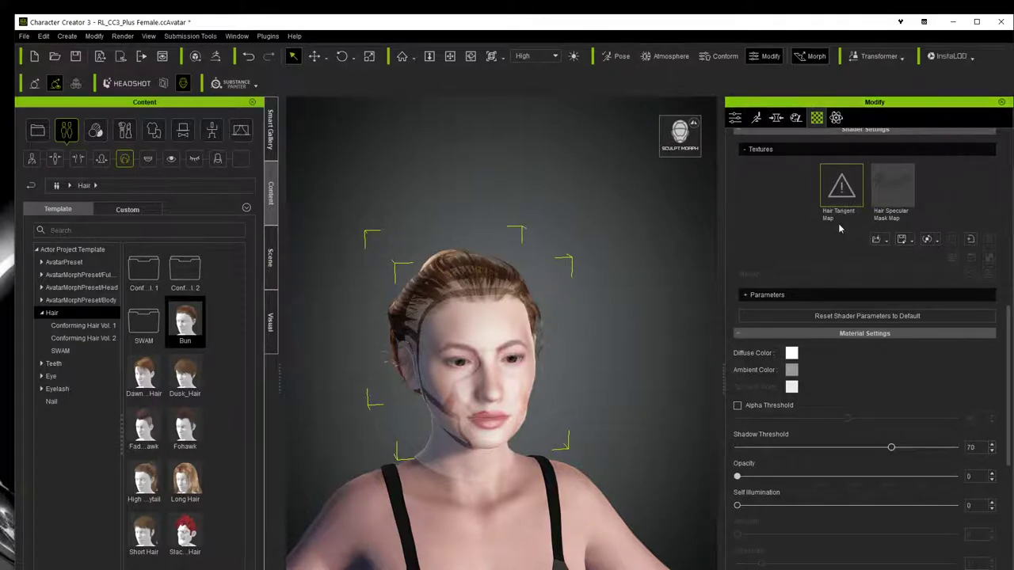
Set the Scalp_High_polytail diffuse colour to grey #515151, then select the head.
{"action": "scroll", "coordinate": [828, 249], "scroll_direction": "up", "scroll_amount": 10}
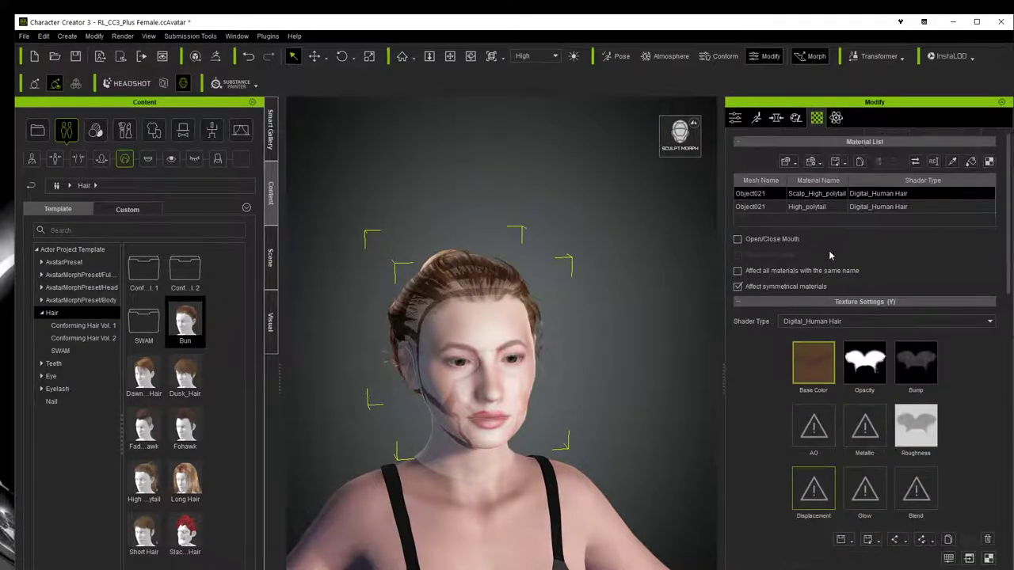
{"action": "left_click", "coordinate": [830, 207]}
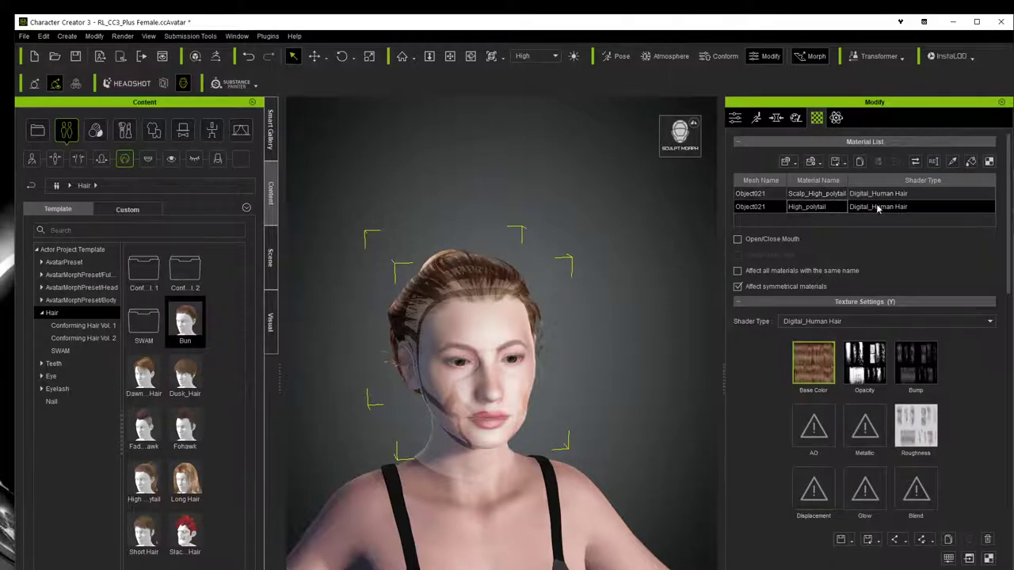
{"action": "key", "text": "Up"}
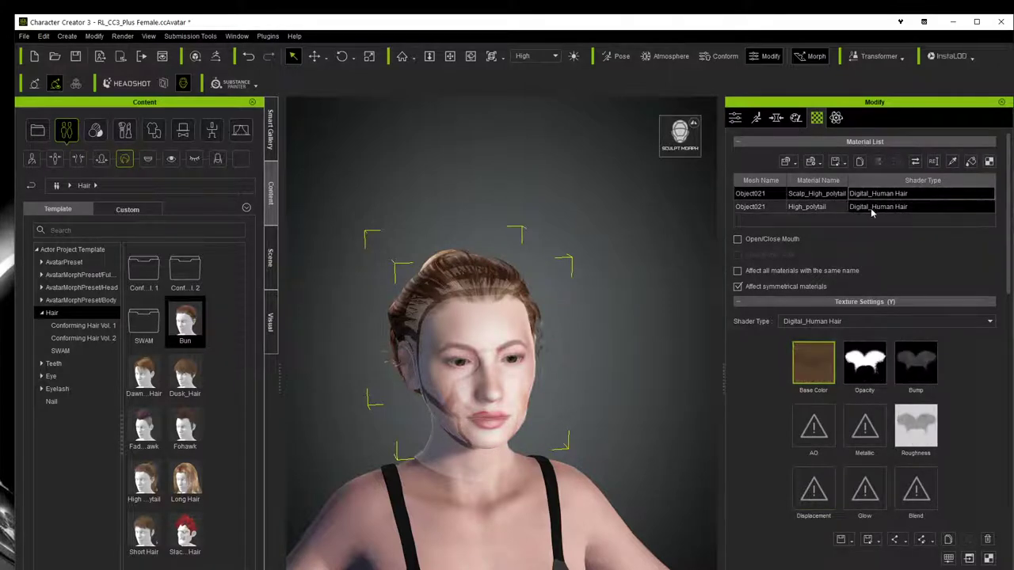
{"action": "scroll", "coordinate": [853, 367], "scroll_direction": "down", "scroll_amount": 10}
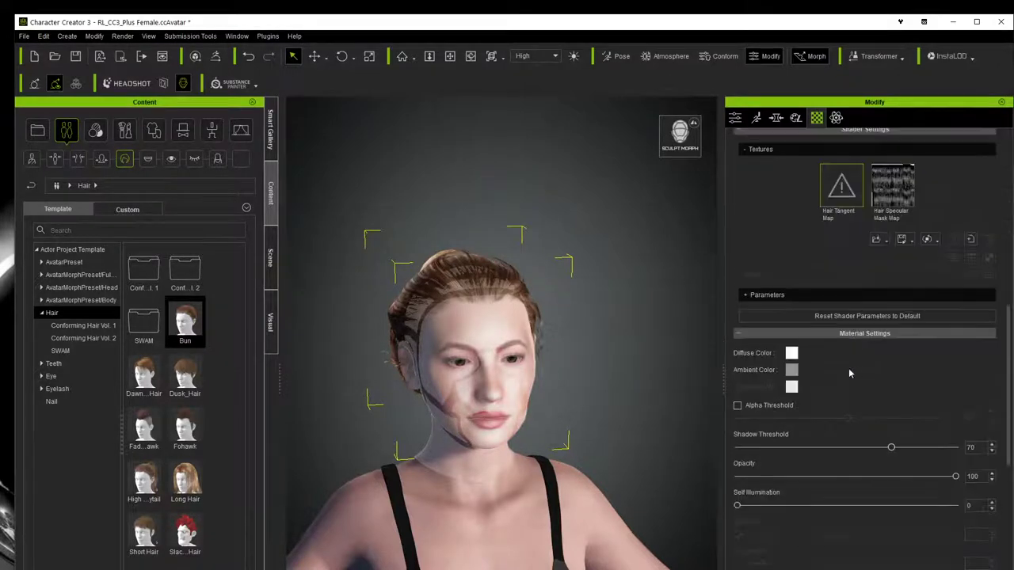
{"action": "left_click", "coordinate": [791, 354]}
{"action": "left_click_drag", "start_coordinate": [542, 235], "coordinate": [846, 236]}
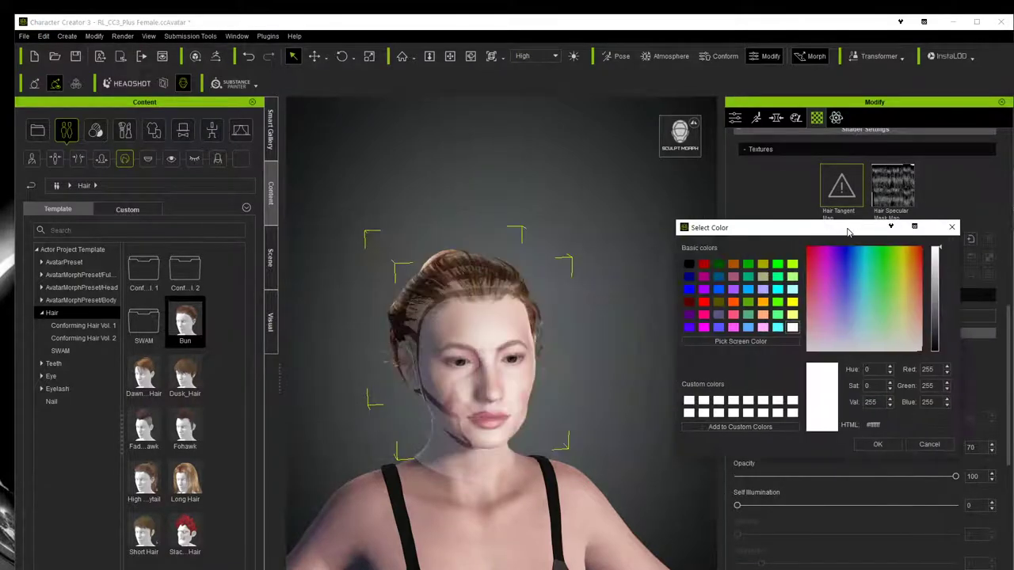
{"action": "left_click_drag", "start_coordinate": [943, 298], "coordinate": [941, 315]}
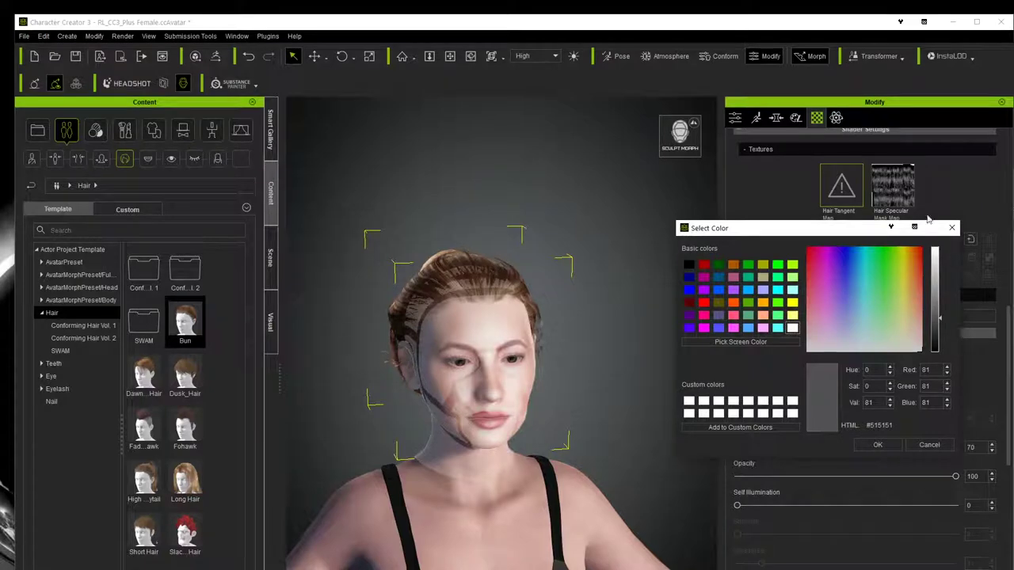
{"action": "left_click", "coordinate": [871, 444]}
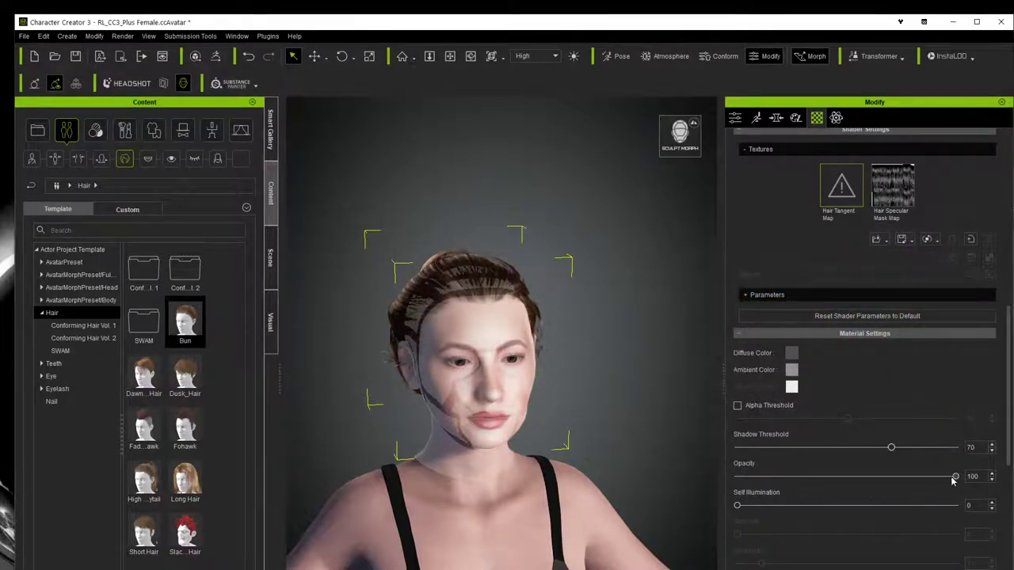
{"action": "mouse_move", "coordinate": [955, 476]}
{"action": "left_mouse_down"}
{"action": "mouse_move", "coordinate": [805, 476]}
{"action": "mouse_move", "coordinate": [956, 476]}
{"action": "left_mouse_up"}
{"action": "left_click", "coordinate": [558, 352]}
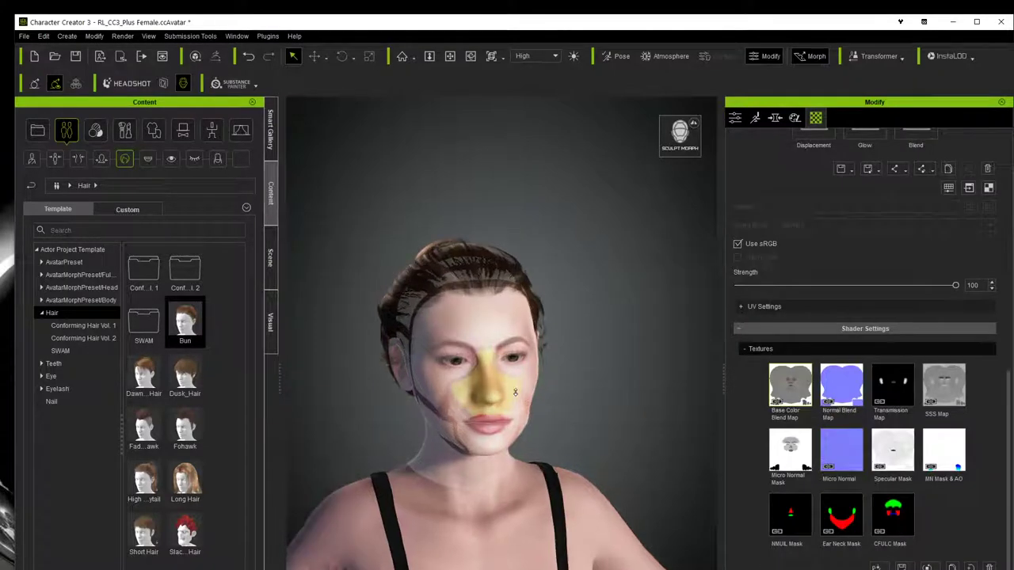
Refresh the viewport, then orbit and zoom to check the darker hair around the face.
{"action": "left_click", "coordinate": [183, 84]}
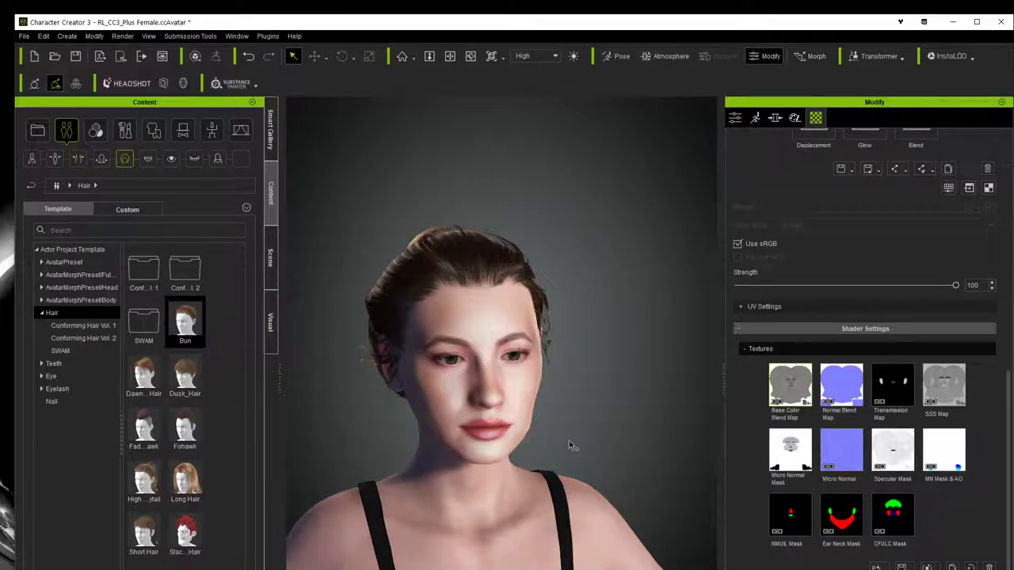
{"action": "left_click", "coordinate": [470, 56]}
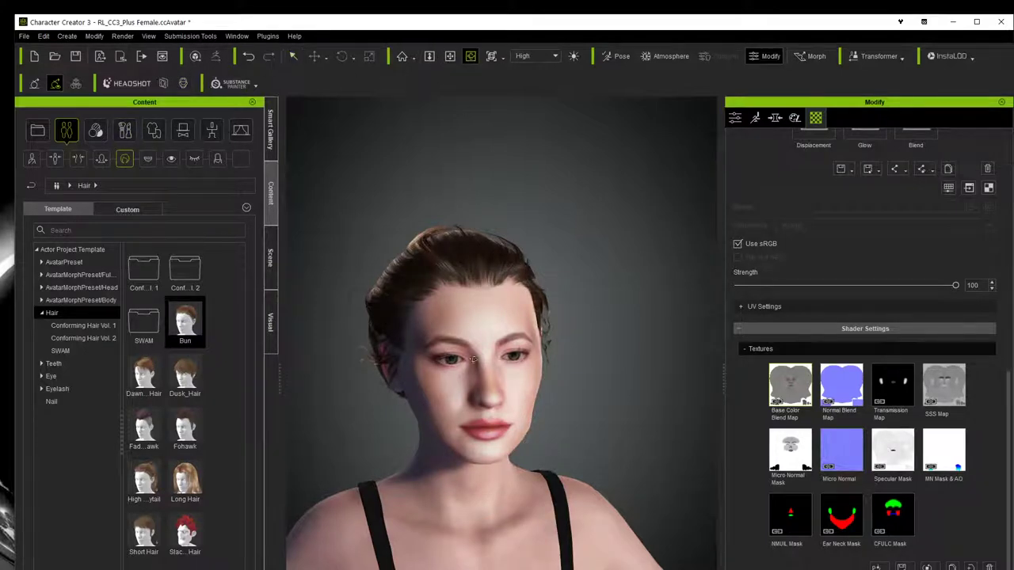
{"action": "mouse_move", "coordinate": [475, 361]}
{"action": "left_mouse_down"}
{"action": "mouse_move", "coordinate": [456, 339]}
{"action": "mouse_move", "coordinate": [465, 352]}
{"action": "left_mouse_up"}
{"action": "scroll", "coordinate": [459, 348], "scroll_direction": "up", "scroll_amount": 6}
{"action": "left_click_drag", "start_coordinate": [530, 462], "coordinate": [544, 425]}
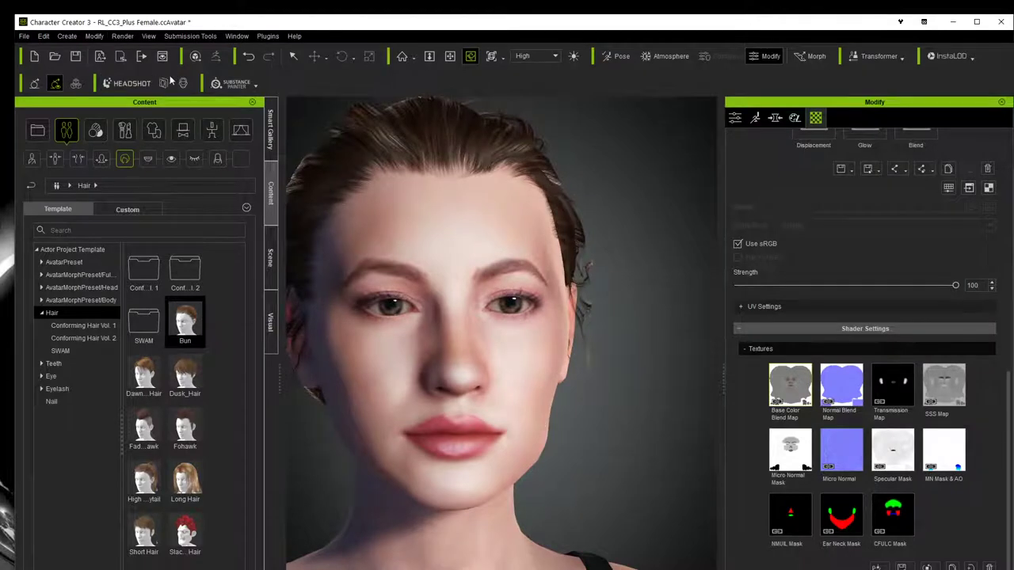
{"action": "left_click", "coordinate": [293, 56]}
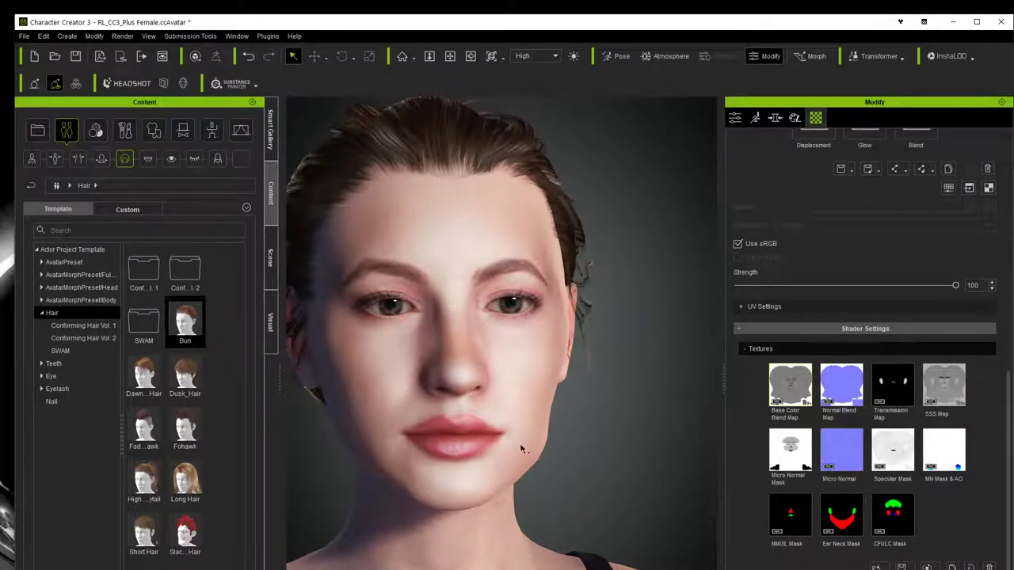
Turn on Sculpt Morph, inspect the head's right side and ear, and open Headshot.
{"action": "left_click", "coordinate": [183, 83]}
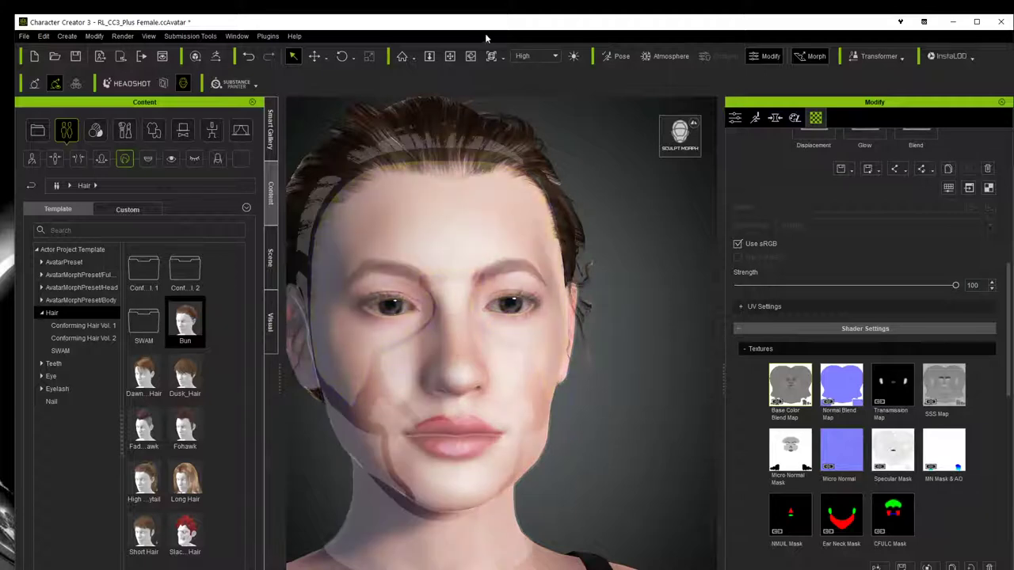
{"action": "left_click", "coordinate": [471, 55]}
{"action": "left_click_drag", "start_coordinate": [616, 435], "coordinate": [587, 417]}
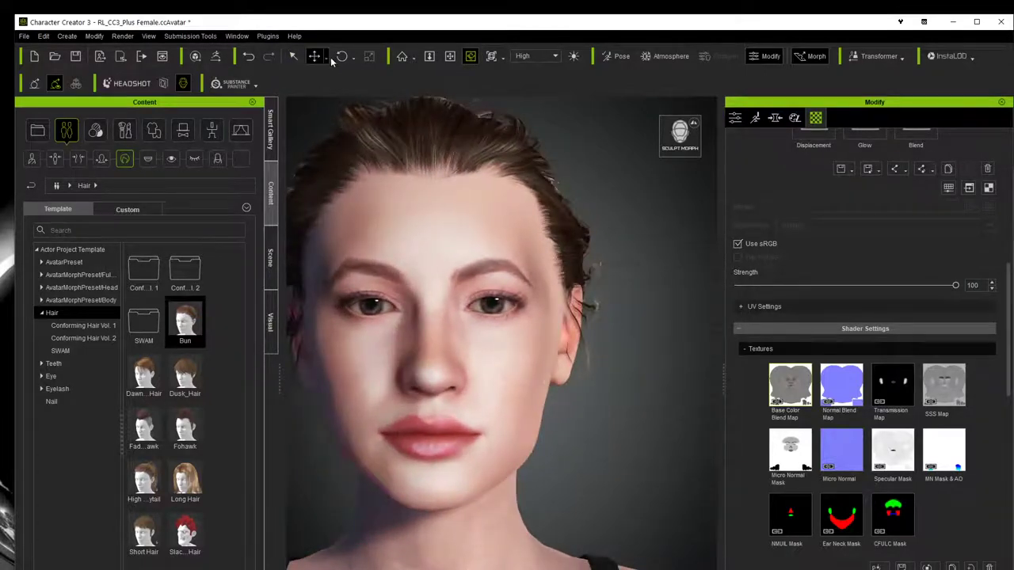
{"action": "left_click", "coordinate": [294, 55]}
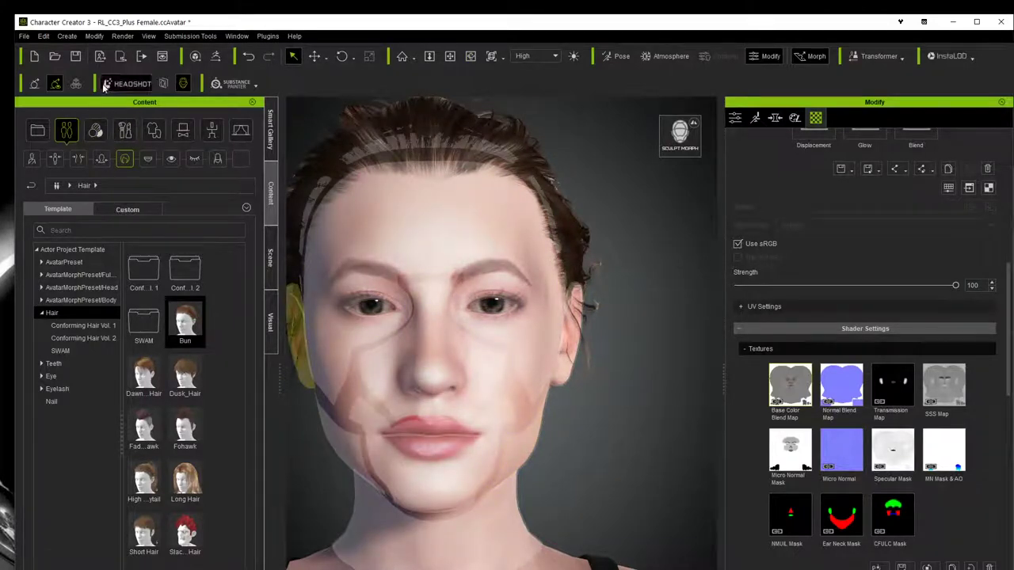
{"action": "left_click", "coordinate": [127, 83]}
Pick the face area, enable Symmetrical sculpting, and turn the head to a three-quarter view.
{"action": "left_click", "coordinate": [81, 328]}
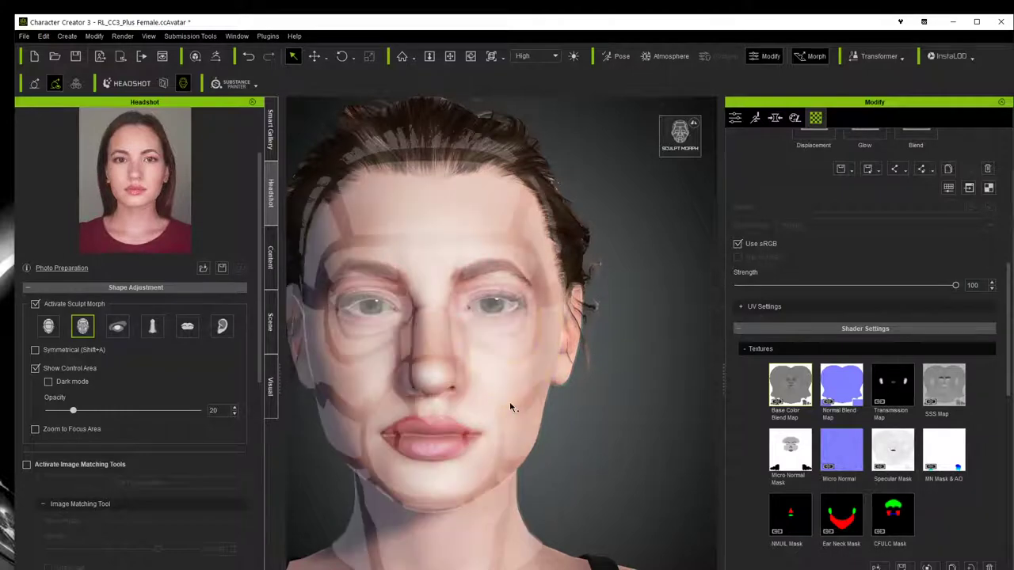
{"action": "left_click", "coordinate": [34, 350]}
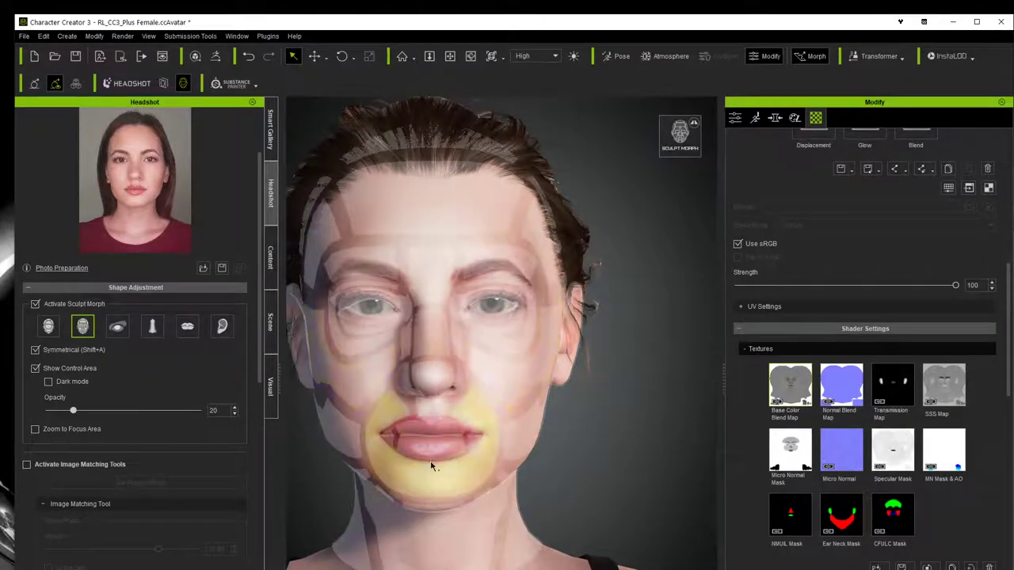
{"action": "left_click", "coordinate": [471, 55]}
{"action": "left_click_drag", "start_coordinate": [475, 412], "coordinate": [390, 416]}
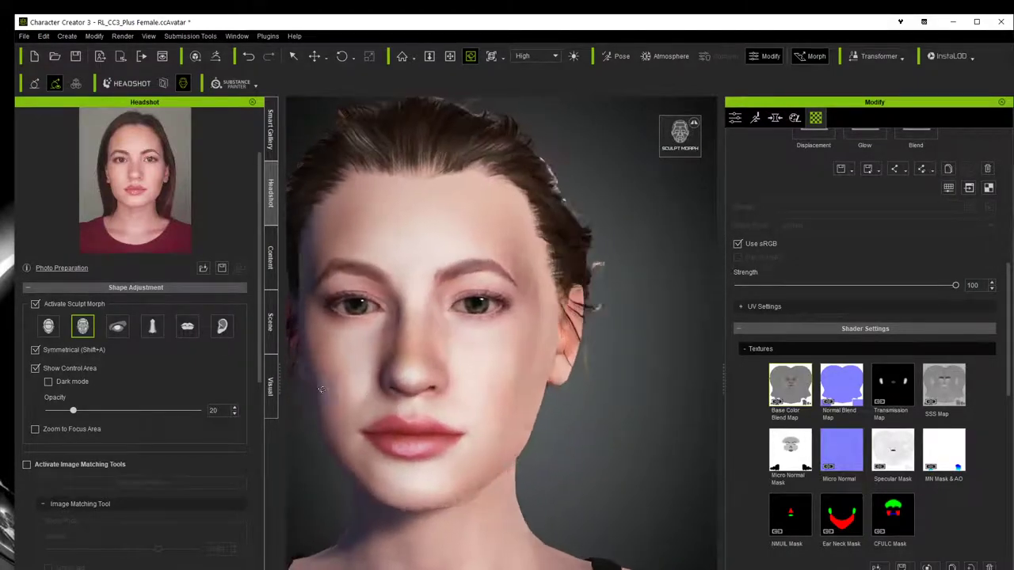
{"action": "left_click", "coordinate": [293, 57]}
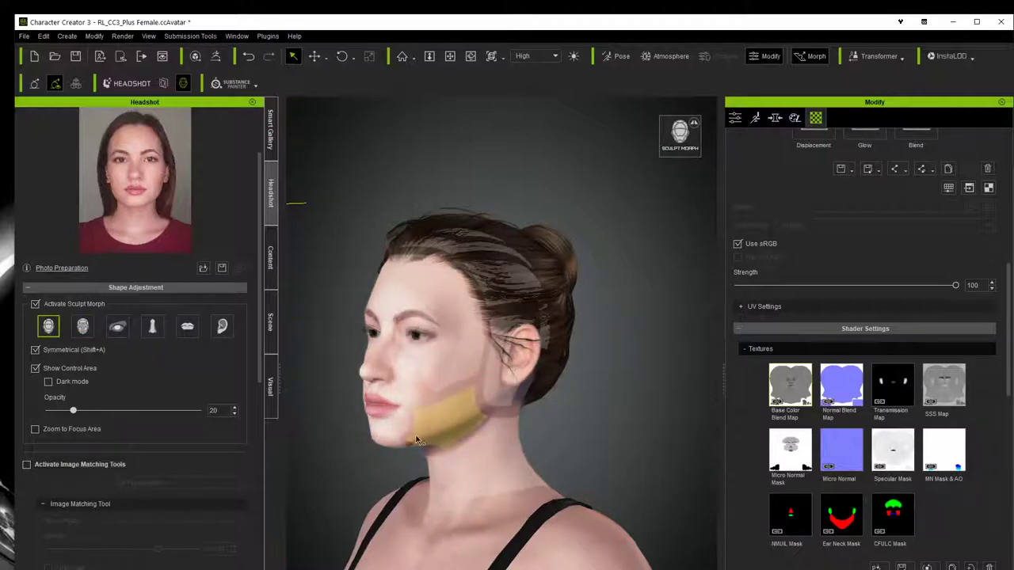
Push the chin back, slightly reshape the forehead, and refine the nose shape.
{"action": "left_click_drag", "start_coordinate": [385, 436], "coordinate": [416, 438]}
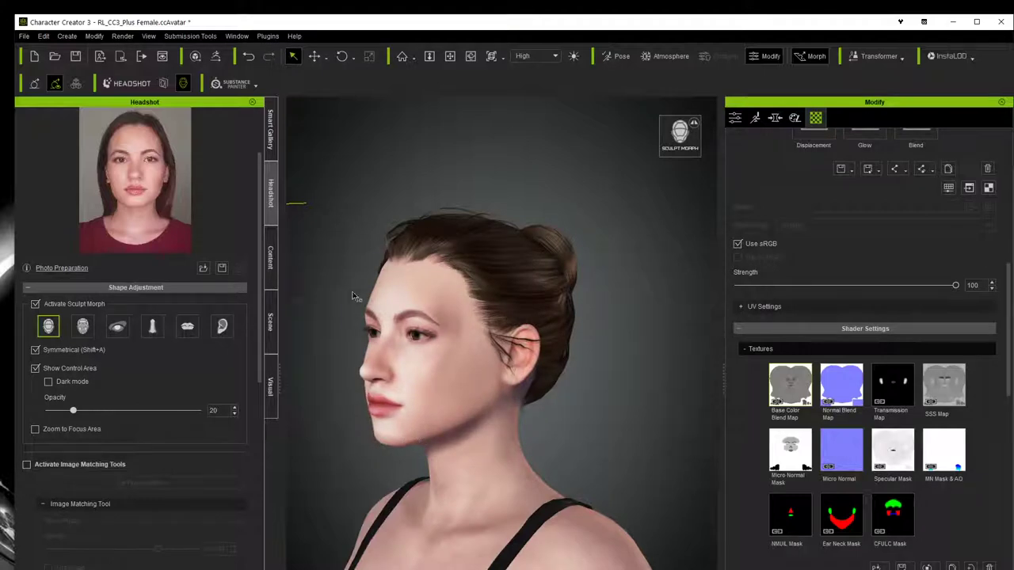
{"action": "left_click_drag", "start_coordinate": [425, 288], "coordinate": [409, 284]}
{"action": "left_click_drag", "start_coordinate": [369, 373], "coordinate": [369, 364]}
{"action": "left_click", "coordinate": [471, 56]}
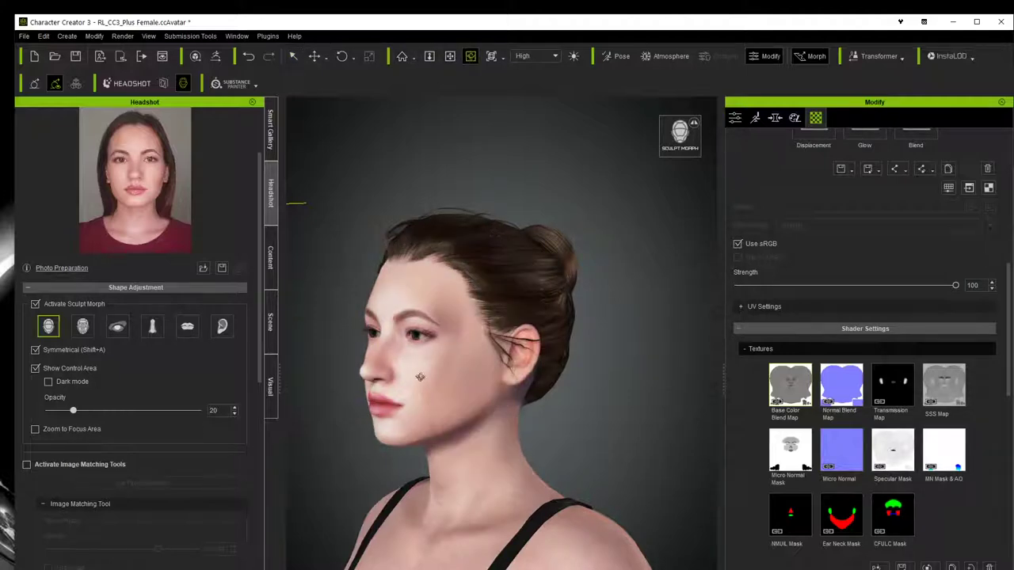
{"action": "mouse_move", "coordinate": [400, 428]}
{"action": "left_mouse_down"}
{"action": "mouse_move", "coordinate": [445, 410]}
{"action": "mouse_move", "coordinate": [464, 373]}
{"action": "mouse_move", "coordinate": [516, 369]}
{"action": "mouse_move", "coordinate": [426, 369]}
{"action": "mouse_move", "coordinate": [468, 366]}
{"action": "left_mouse_up"}
Preview the Headshot reference photo and compare the head from frontal and three-quarter angles.
{"action": "scroll", "coordinate": [469, 376], "scroll_direction": "up", "scroll_amount": 3}
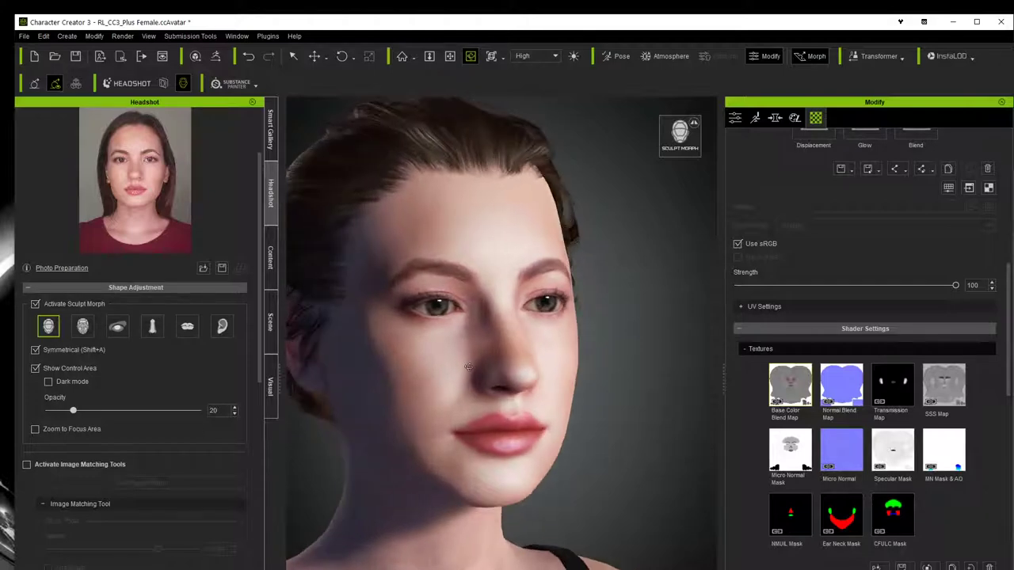
{"action": "mouse_move", "coordinate": [140, 179]}
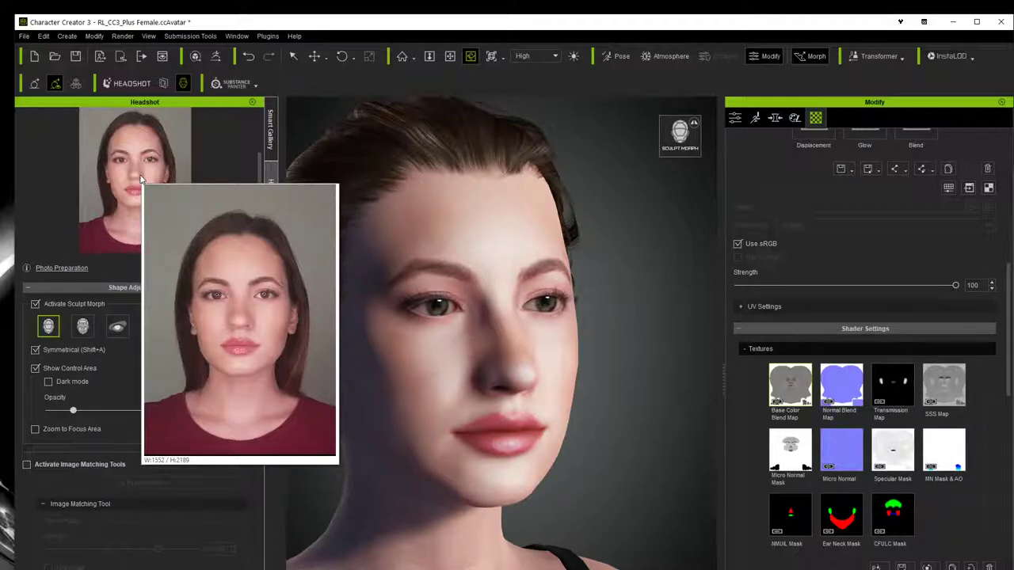
{"action": "left_click_drag", "start_coordinate": [499, 420], "coordinate": [460, 421]}
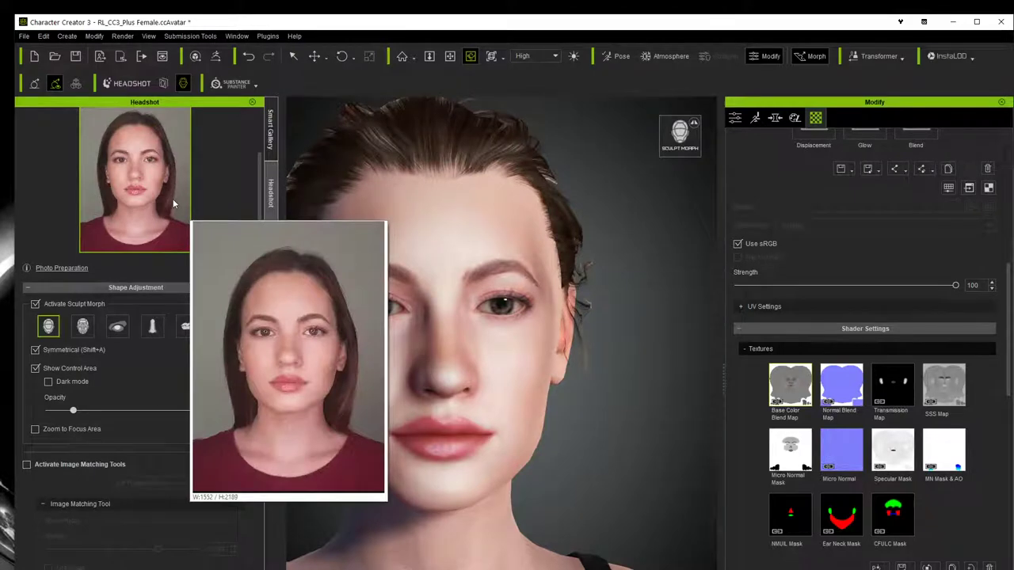
{"action": "right_click_drag", "start_coordinate": [547, 384], "coordinate": [493, 367]}
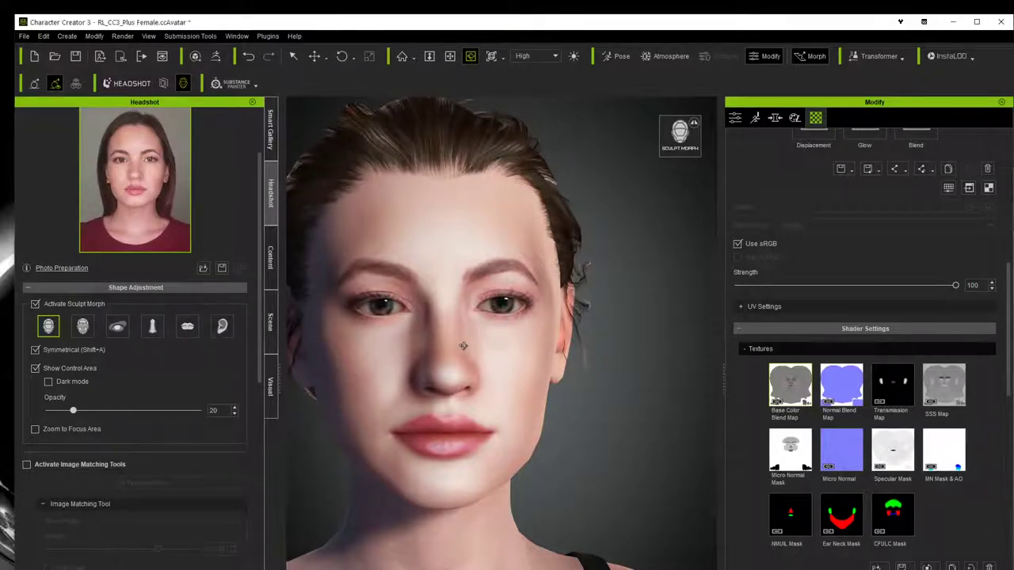
{"action": "right_click_drag", "start_coordinate": [447, 348], "coordinate": [427, 333]}
Go back to the Select tool and select the body instead of the hair.
{"action": "left_click", "coordinate": [293, 55]}
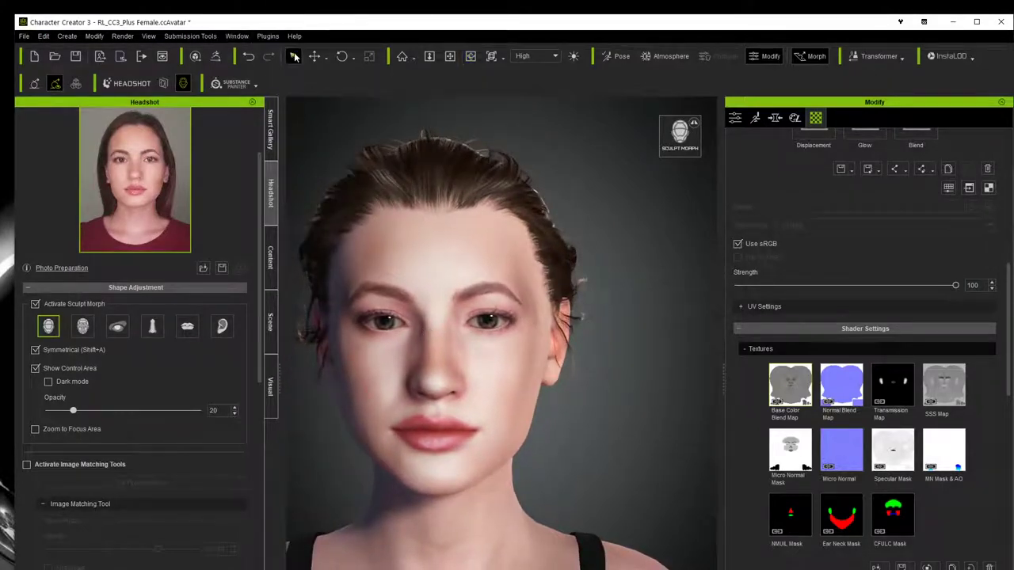
{"action": "left_click", "coordinate": [444, 161]}
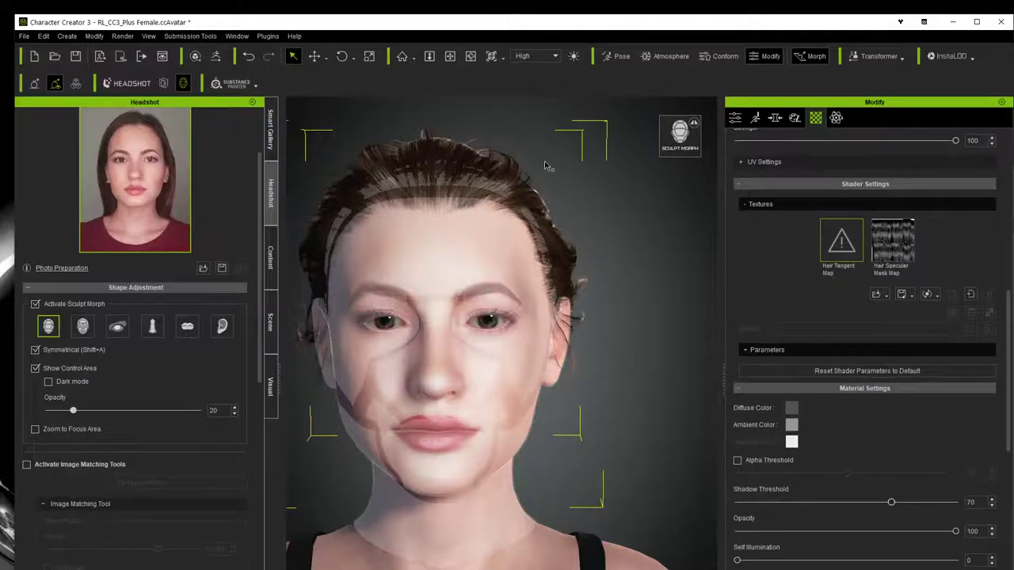
{"action": "left_click", "coordinate": [507, 192]}
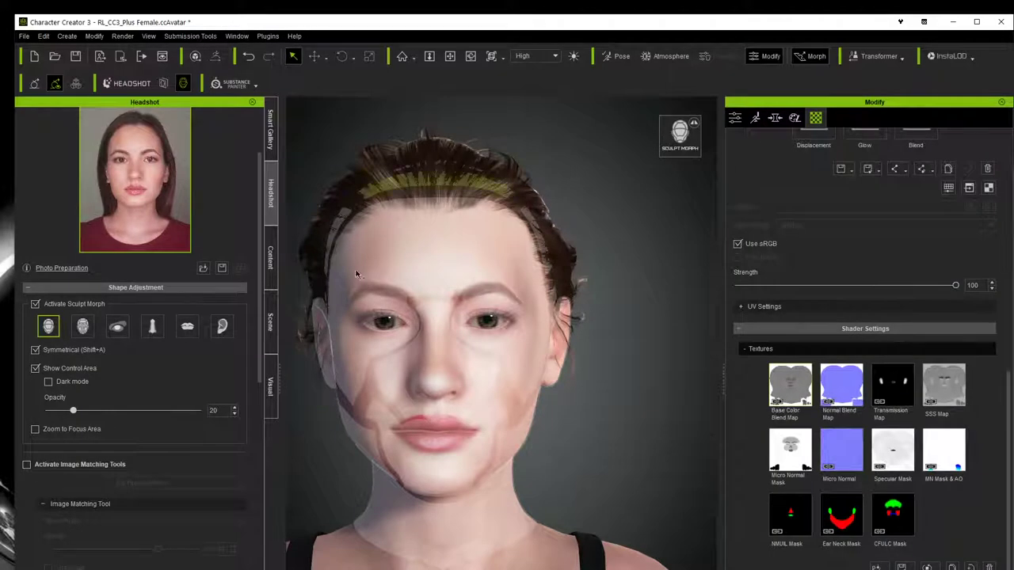
Toggle the Image Matching reference overlay on and off to compare the face, then zoom out.
{"action": "left_click", "coordinate": [26, 465]}
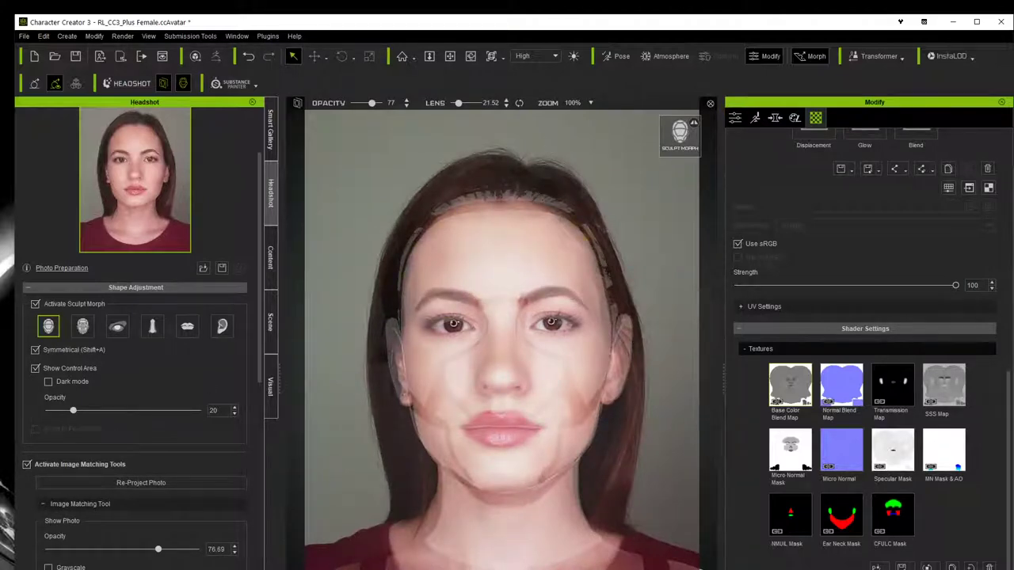
{"action": "left_click", "coordinate": [26, 465]}
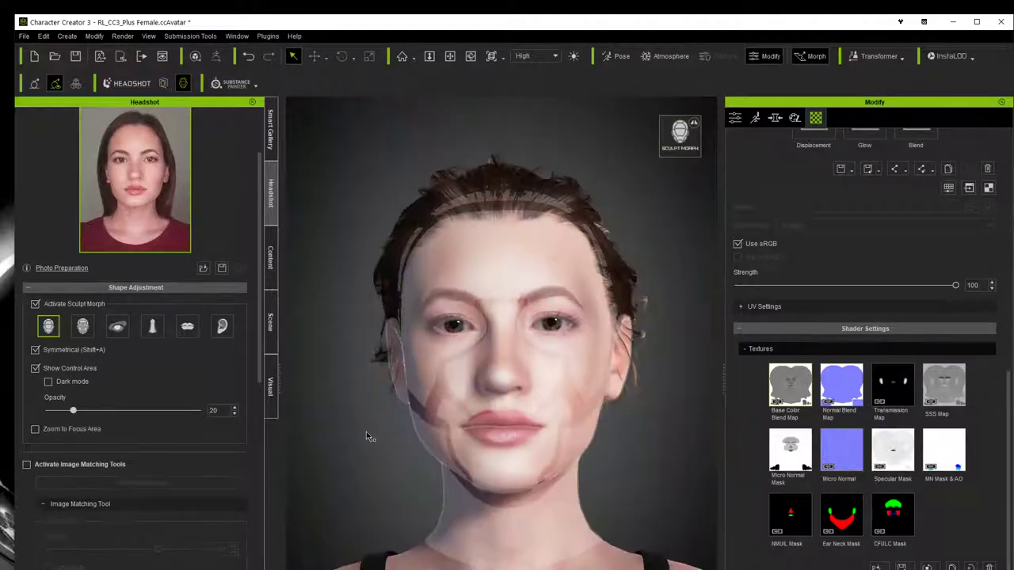
{"action": "scroll", "coordinate": [358, 453], "scroll_direction": "down", "scroll_amount": 3}
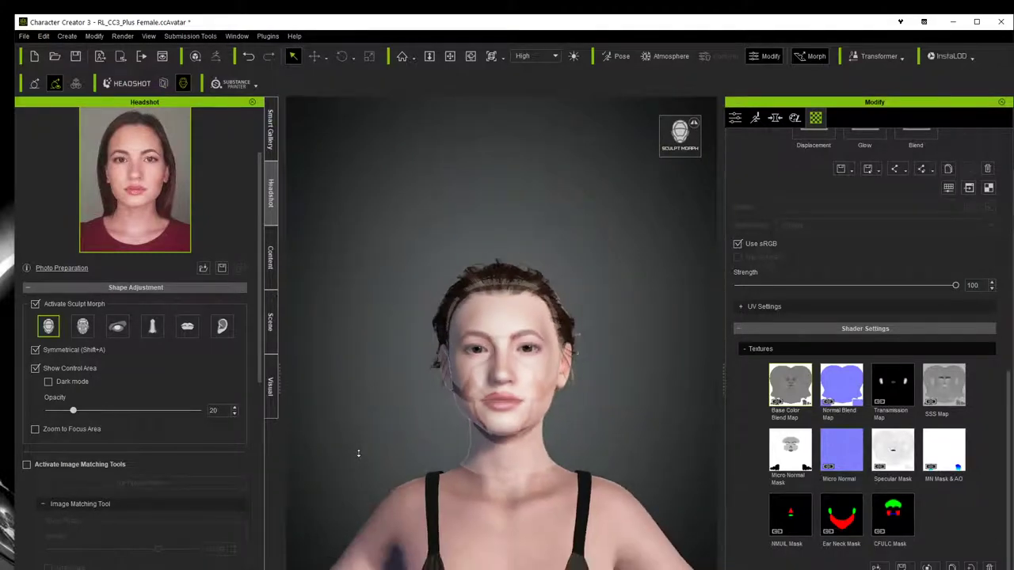
{"action": "scroll", "coordinate": [358, 453], "scroll_direction": "up", "scroll_amount": 3}
{"action": "scroll", "coordinate": [358, 453], "scroll_direction": "down", "scroll_amount": 1}
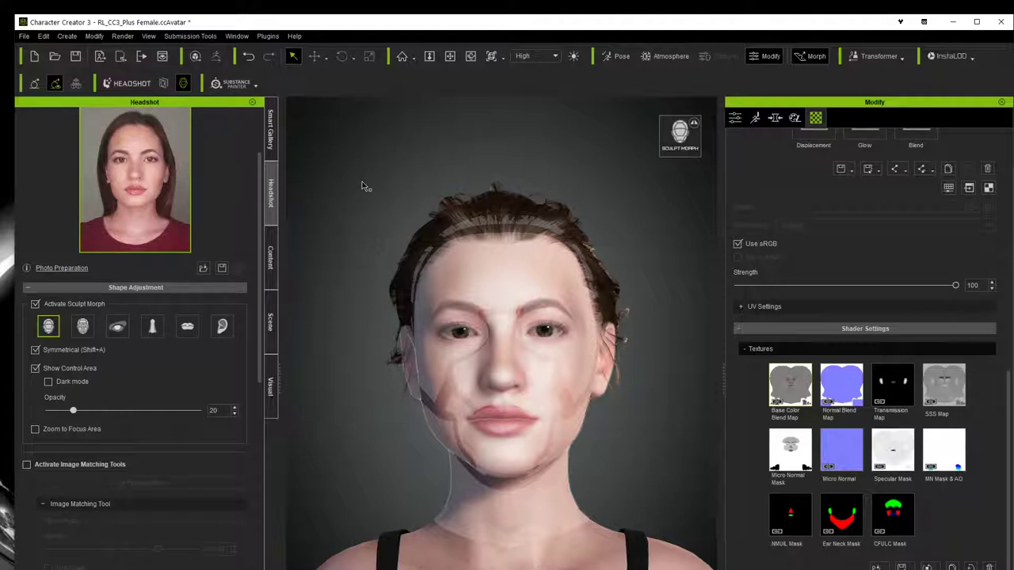
Select the hair, orbit the bun through profile to three-quarter view, then switch to Photoshop.
{"action": "left_click", "coordinate": [488, 219]}
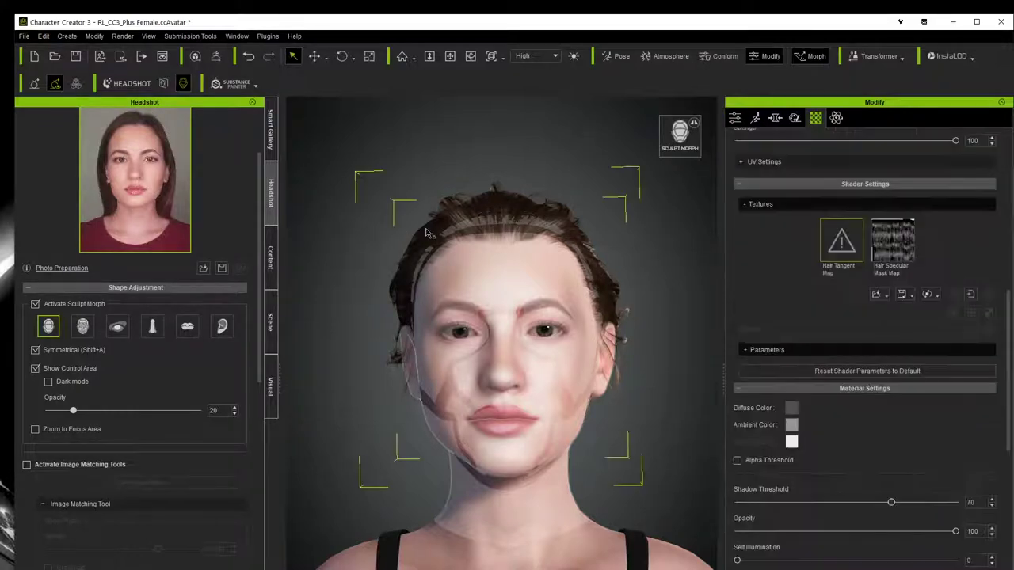
{"action": "left_click", "coordinate": [470, 55]}
{"action": "left_click_drag", "start_coordinate": [469, 332], "coordinate": [630, 347]}
{"action": "right_click_drag", "start_coordinate": [657, 346], "coordinate": [686, 348]}
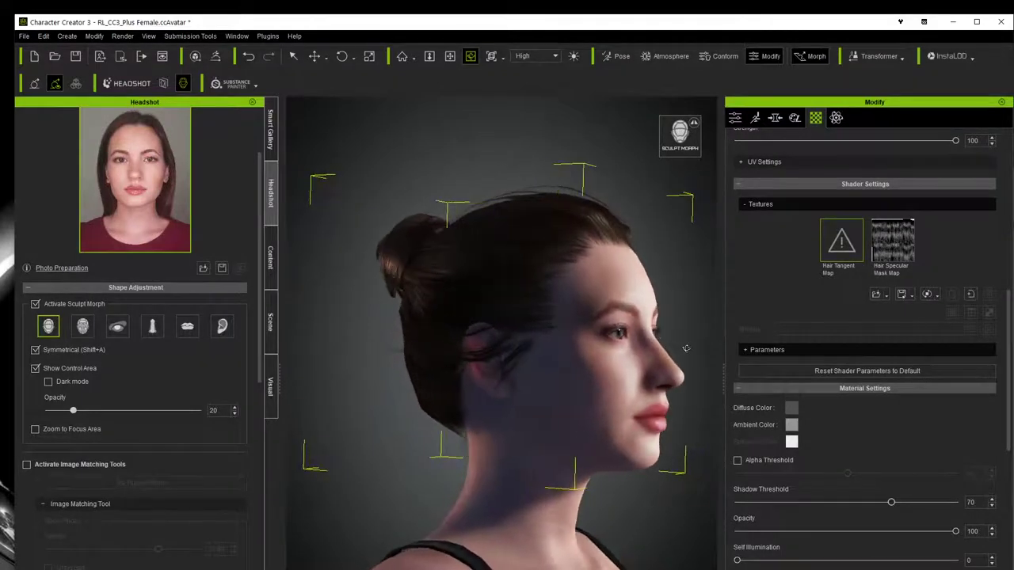
{"action": "right_click_drag", "start_coordinate": [575, 365], "coordinate": [511, 360]}
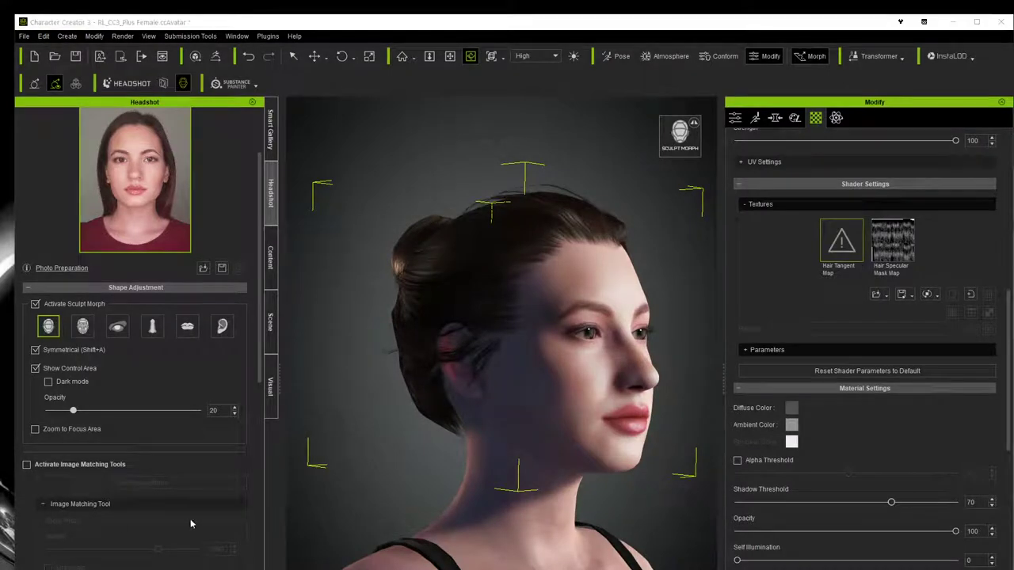
{"action": "key", "text": "alt+Tab"}
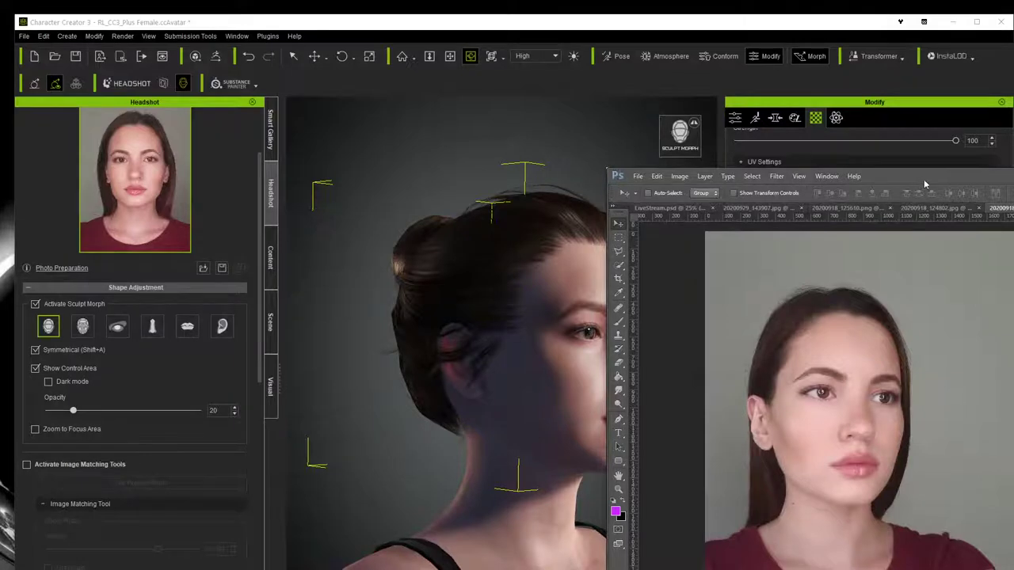
Move the Photoshop reference window to the centre, then minimise it.
{"action": "left_click_drag", "start_coordinate": [924, 179], "coordinate": [537, 207]}
{"action": "left_click", "coordinate": [841, 201]}
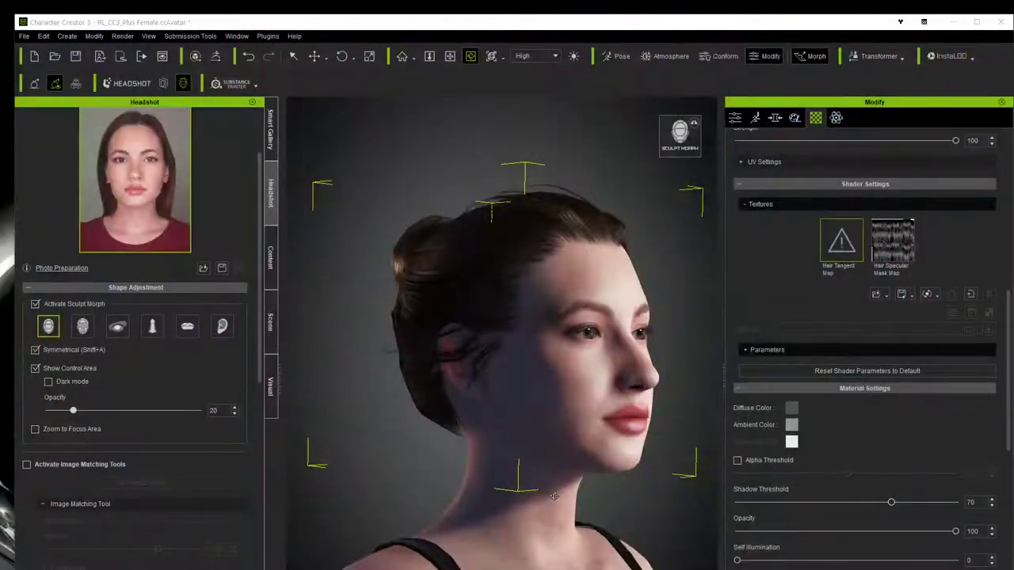
Orbit and zoom in on the face, then bring up the reference photo folder in File Explorer.
{"action": "right_click_drag", "start_coordinate": [617, 440], "coordinate": [393, 458]}
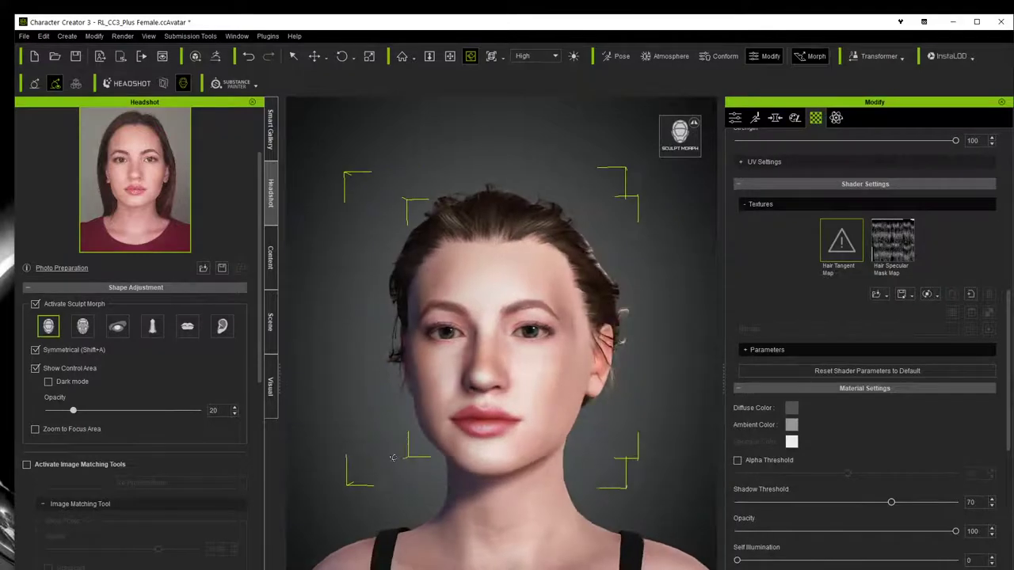
{"action": "mouse_move", "coordinate": [474, 402]}
{"action": "right_mouse_down"}
{"action": "mouse_move", "coordinate": [610, 439]}
{"action": "mouse_move", "coordinate": [464, 388]}
{"action": "right_mouse_up"}
{"action": "scroll", "coordinate": [463, 387], "scroll_direction": "up", "scroll_amount": 5}
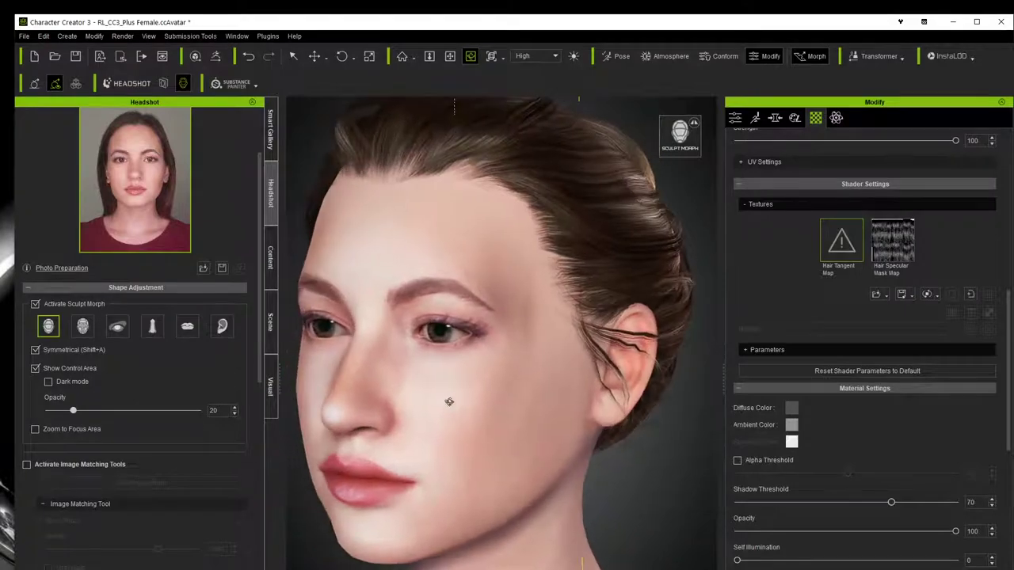
{"action": "mouse_move", "coordinate": [584, 28]}
{"action": "left_mouse_down"}
{"action": "mouse_move", "coordinate": [396, 31]}
{"action": "mouse_move", "coordinate": [537, 32]}
{"action": "mouse_move", "coordinate": [573, 21]}
{"action": "left_mouse_up"}
{"action": "left_click", "coordinate": [615, 569]}
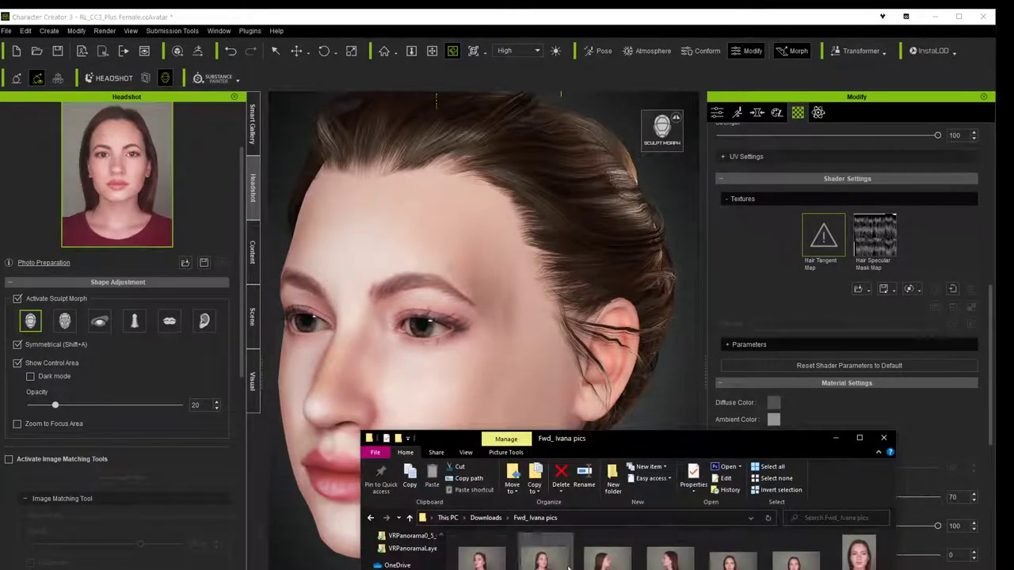
Open a reference photo in Photoshop, close it, minimise Photoshop, and face the head forward.
{"action": "double_click", "coordinate": [545, 555]}
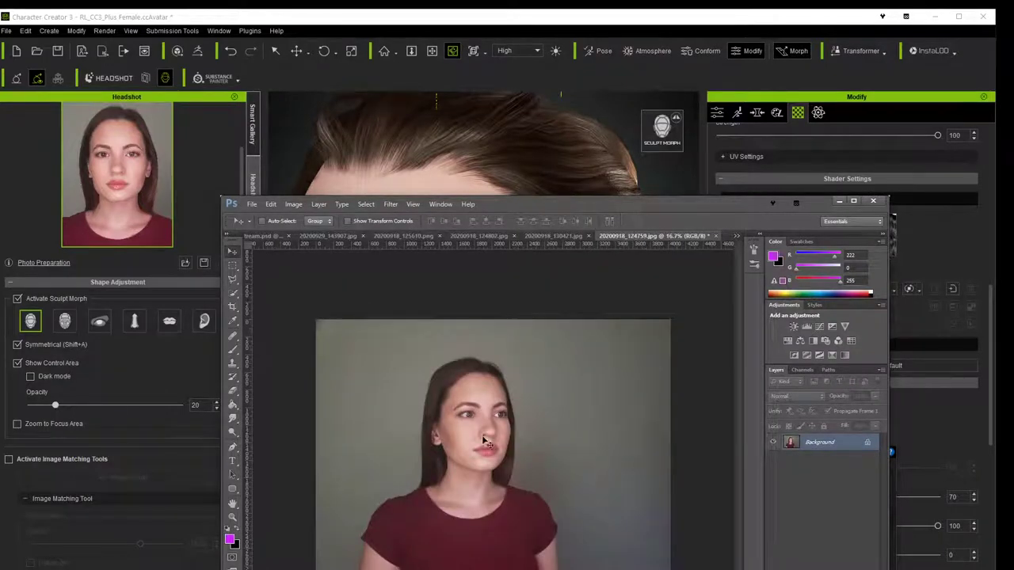
{"action": "left_click", "coordinate": [719, 237]}
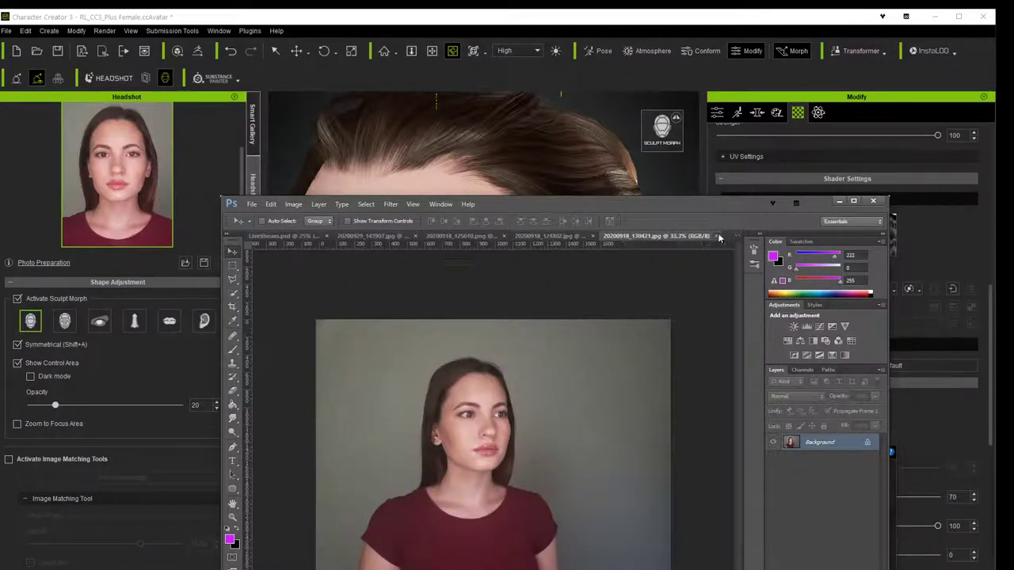
{"action": "left_click", "coordinate": [839, 200]}
{"action": "right_click_drag", "start_coordinate": [372, 311], "coordinate": [528, 324]}
Select the body to show skin textures, then orbit close to a three-quarter face view.
{"action": "scroll", "coordinate": [527, 324], "scroll_direction": "down", "scroll_amount": 5}
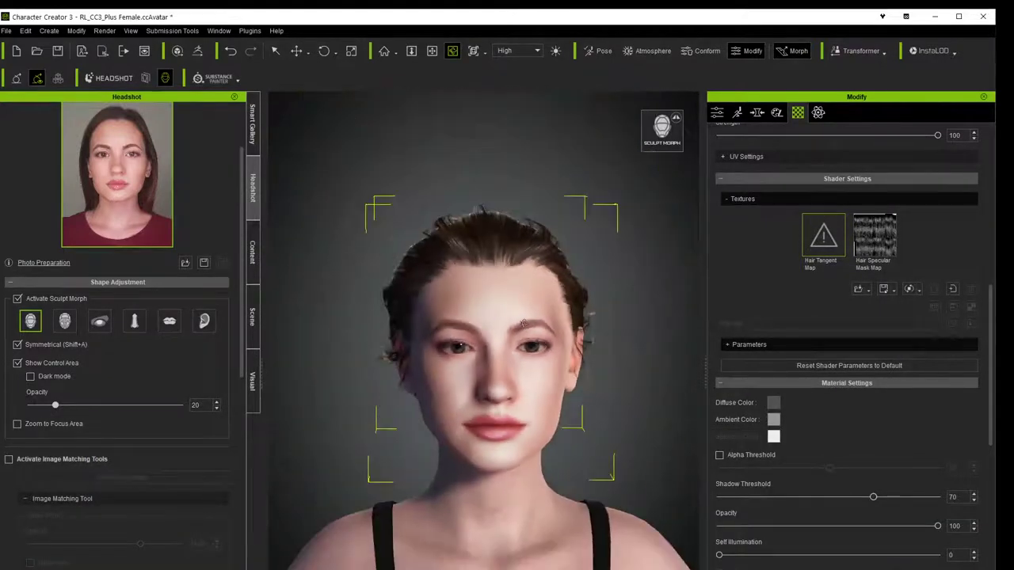
{"action": "left_click", "coordinate": [275, 50]}
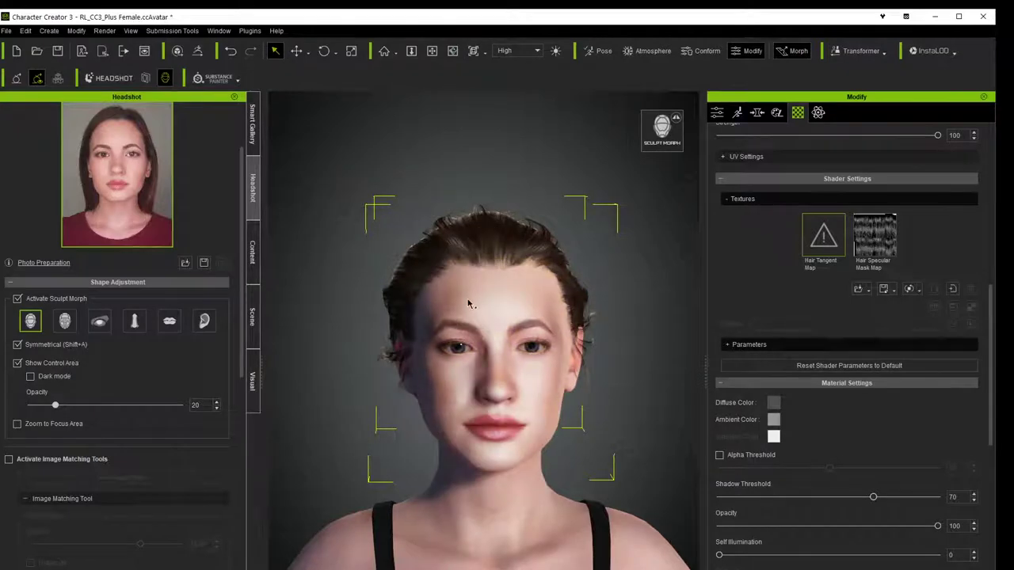
{"action": "left_click", "coordinate": [547, 431]}
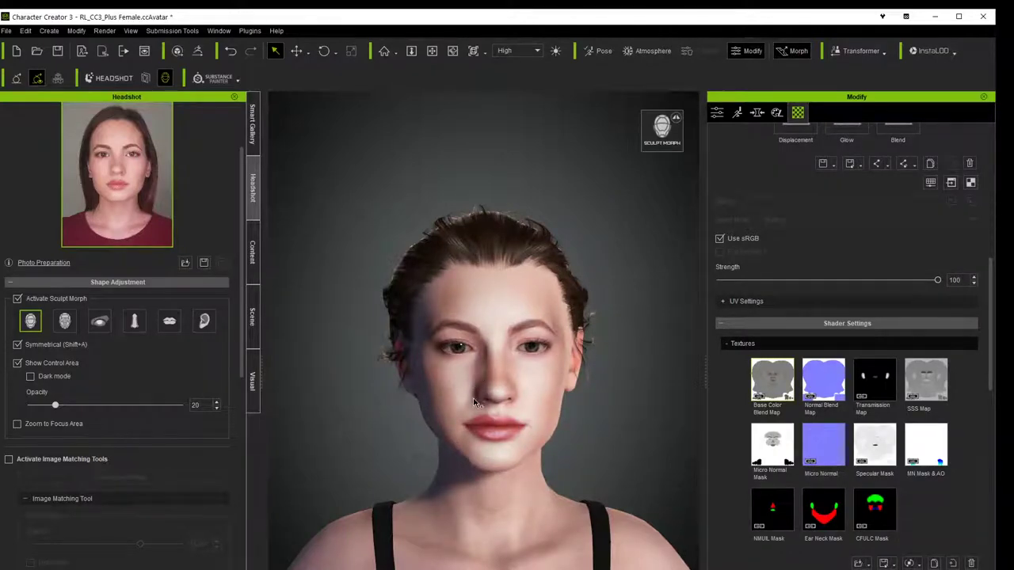
{"action": "left_click", "coordinate": [452, 51]}
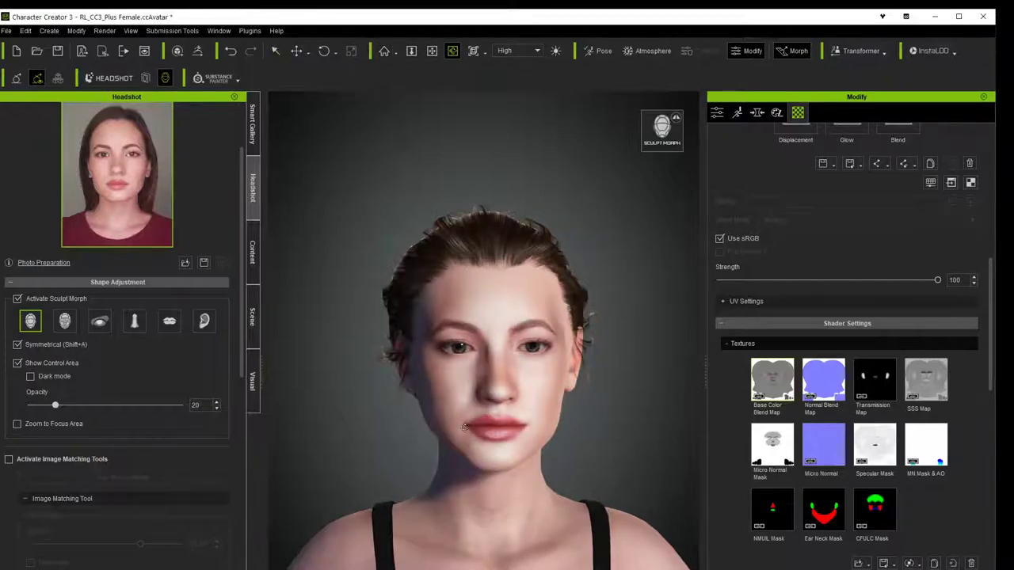
{"action": "right_click_drag", "start_coordinate": [465, 428], "coordinate": [472, 394]}
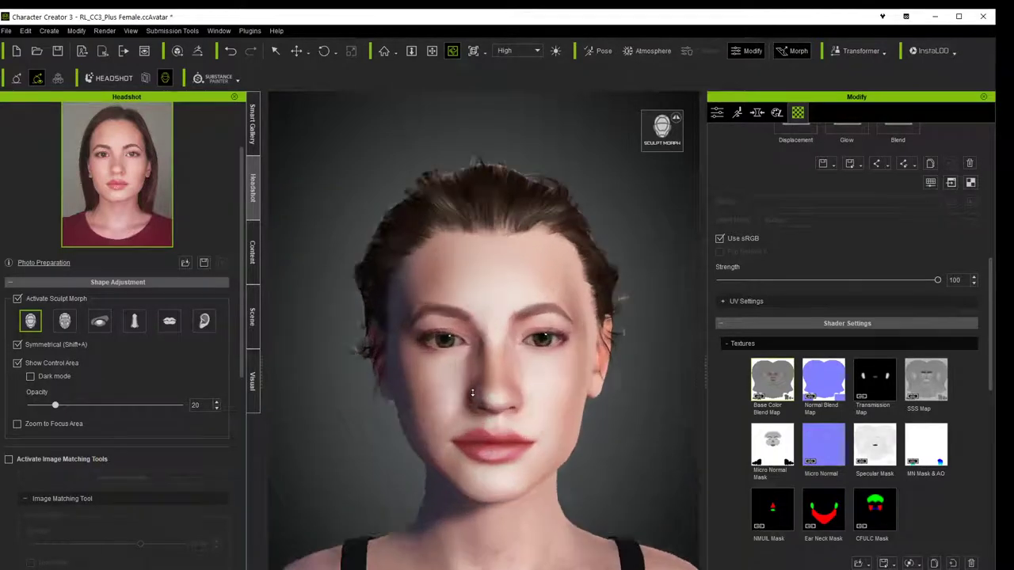
{"action": "scroll", "coordinate": [488, 400], "scroll_direction": "up", "scroll_amount": 2}
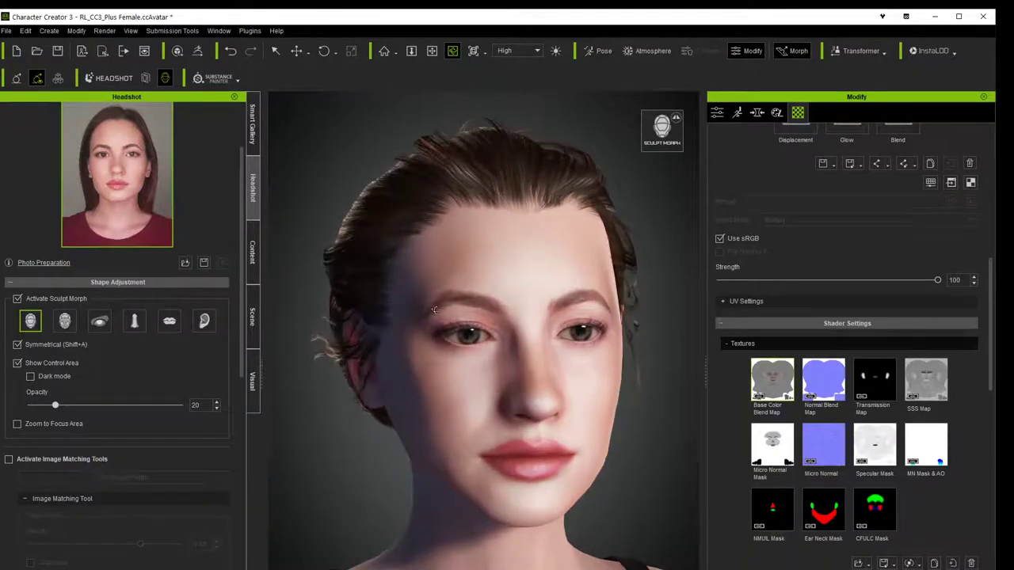
{"action": "left_click", "coordinate": [275, 51]}
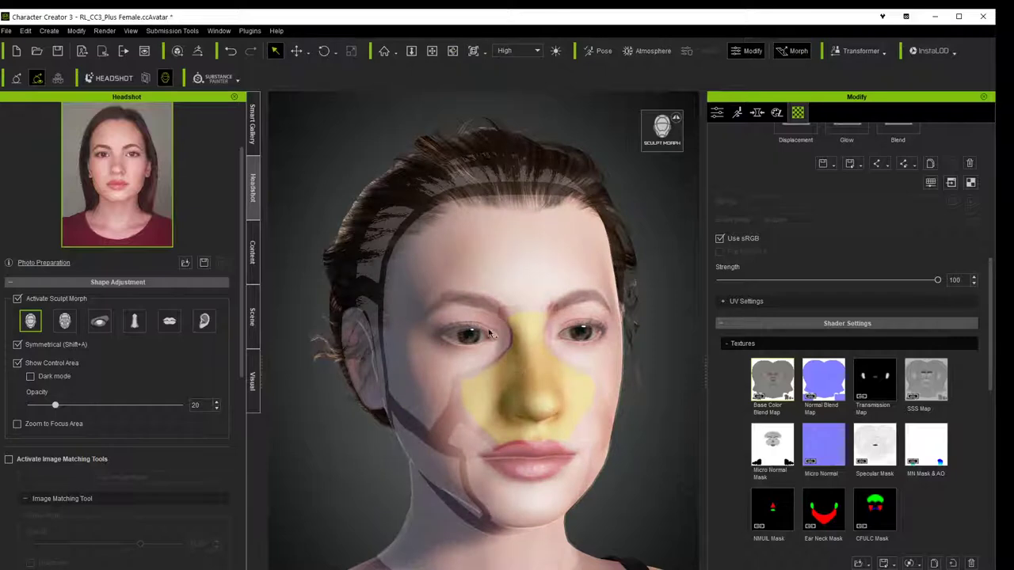
Choose the face region, reshape the nose tip to match the reference, then disable Sculpt Morph.
{"action": "left_click", "coordinate": [65, 321]}
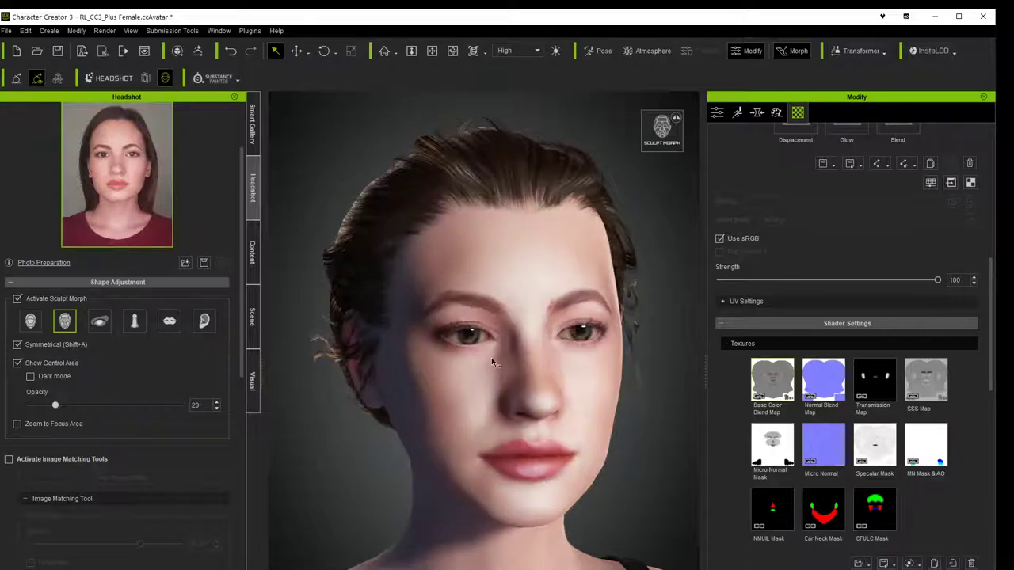
{"action": "mouse_move", "coordinate": [491, 362]}
{"action": "left_mouse_down"}
{"action": "mouse_move", "coordinate": [535, 351]}
{"action": "mouse_move", "coordinate": [427, 369]}
{"action": "left_mouse_up"}
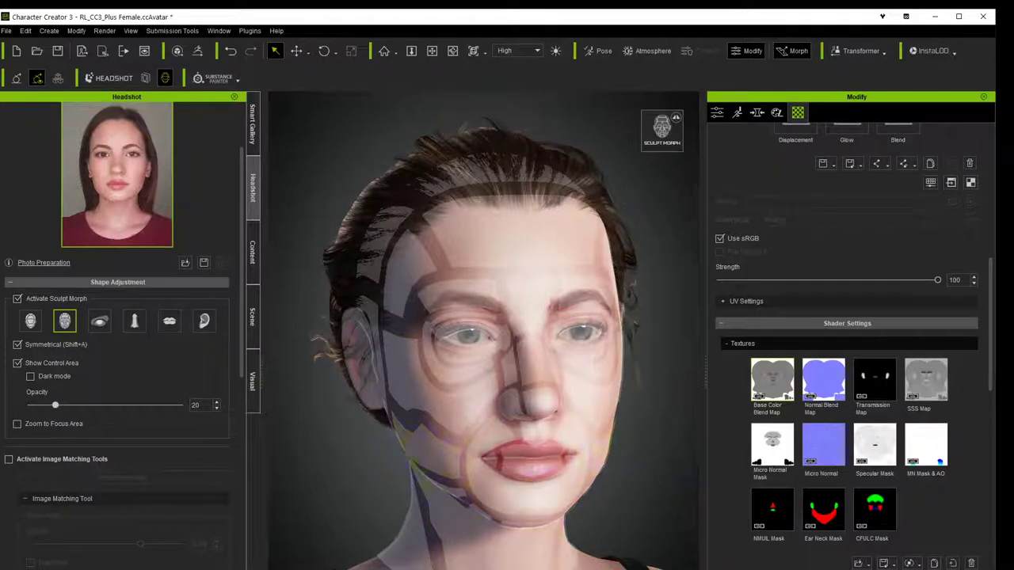
{"action": "left_click", "coordinate": [18, 299]}
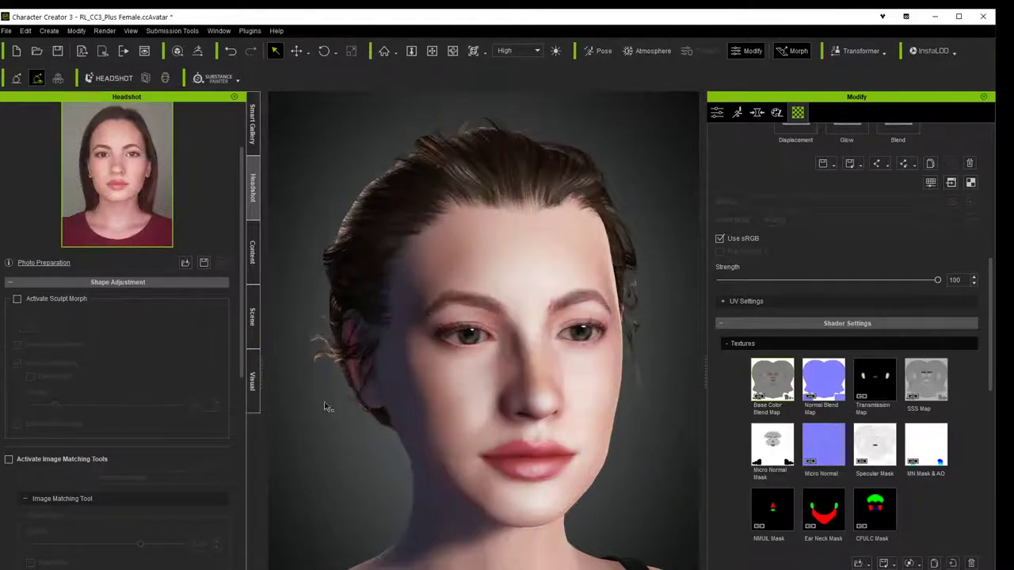
Orbit the head to a side view showing her left ear, then bring up the reference photo folder.
{"action": "left_click", "coordinate": [452, 52]}
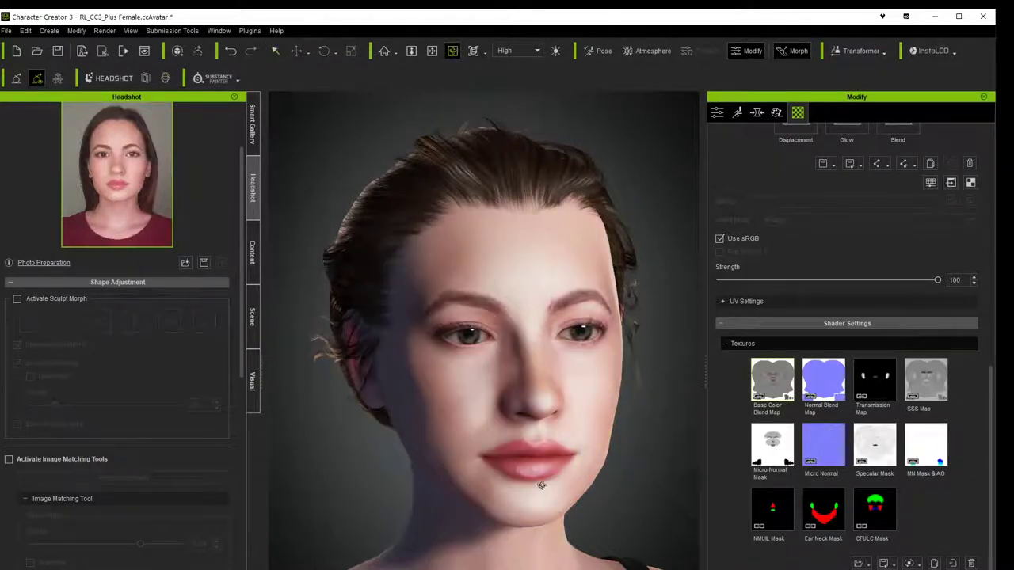
{"action": "left_click_drag", "start_coordinate": [598, 426], "coordinate": [525, 413]}
{"action": "left_click", "coordinate": [275, 51]}
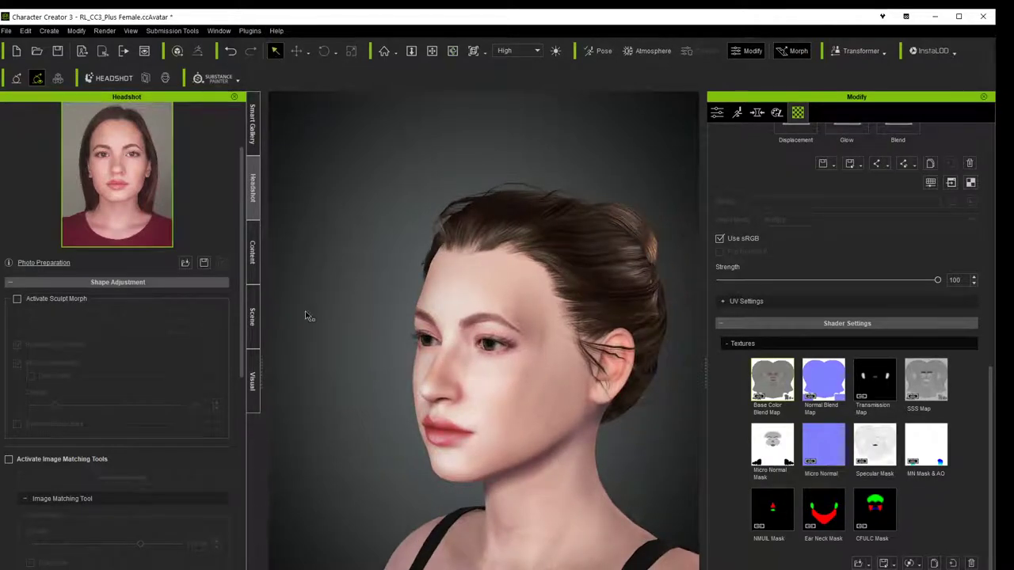
{"action": "key", "text": "alt+Tab"}
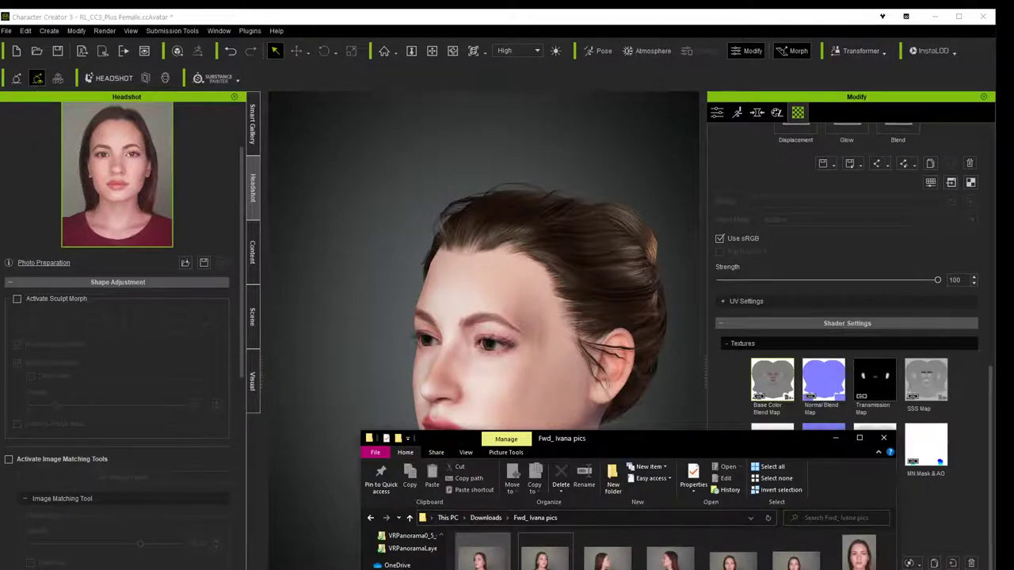
{"action": "double_click", "coordinate": [547, 559]}
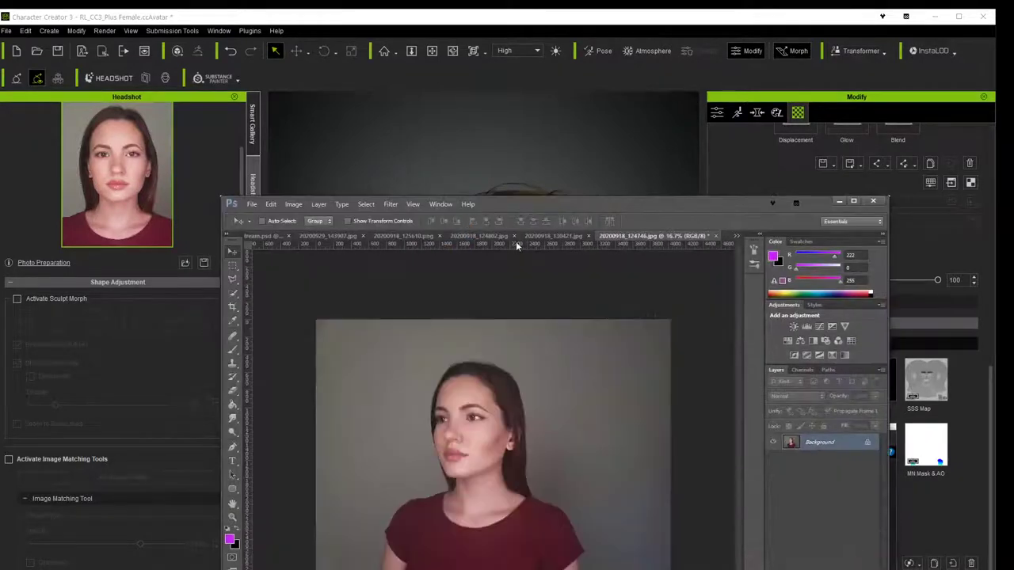
{"action": "left_click", "coordinate": [840, 202]}
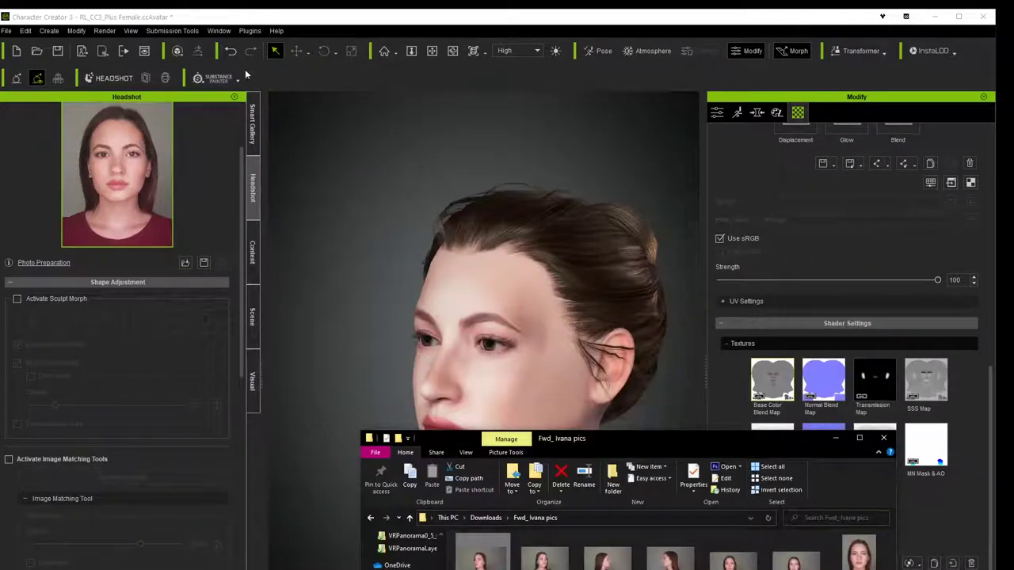
Minimize the photo folder, undo the last edit, and orbit back to a near-frontal view.
{"action": "left_click", "coordinate": [835, 437]}
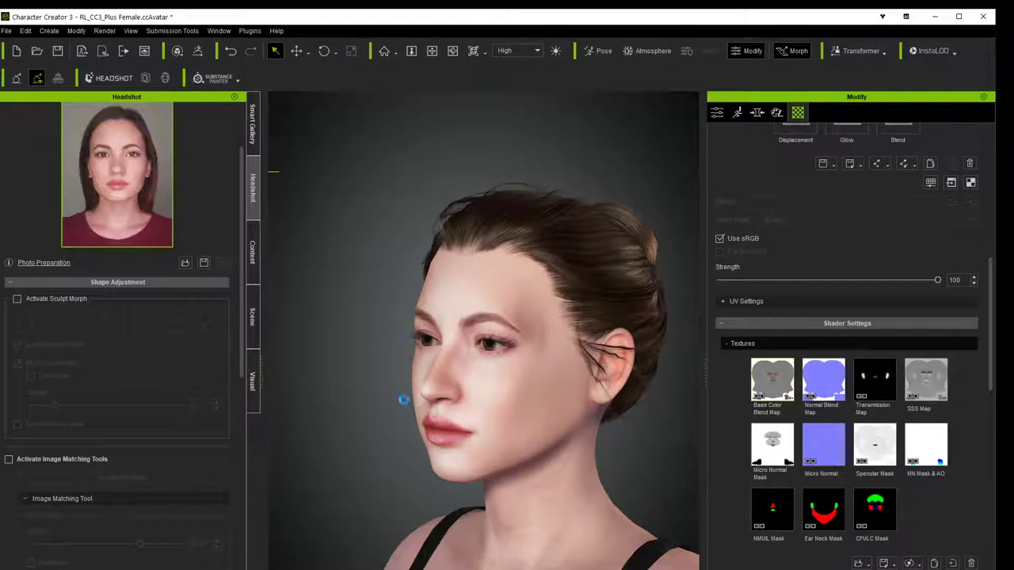
{"action": "key", "text": "ctrl+z"}
{"action": "left_click", "coordinate": [451, 51]}
{"action": "left_click_drag", "start_coordinate": [419, 376], "coordinate": [481, 378]}
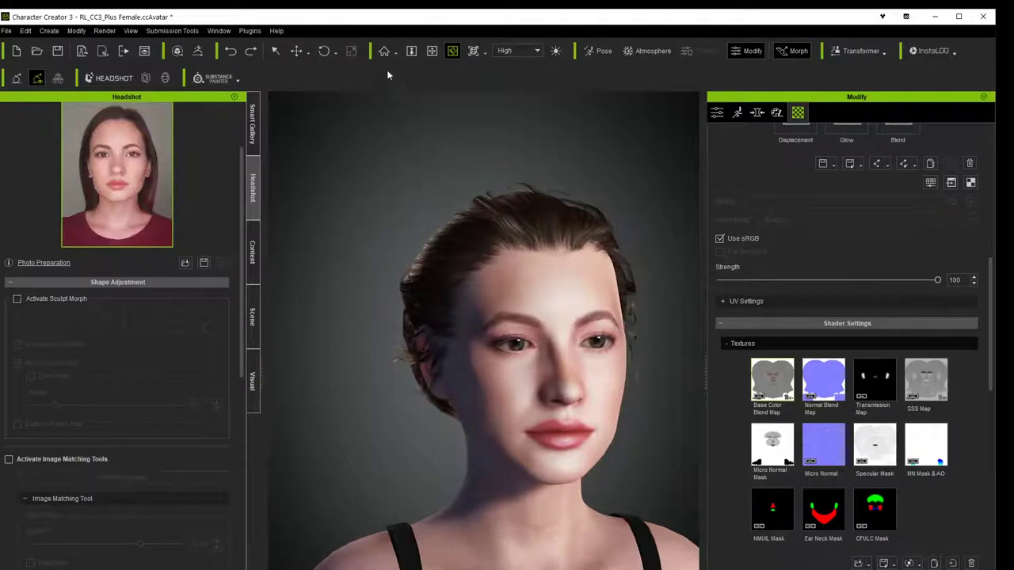
{"action": "left_click", "coordinate": [275, 51]}
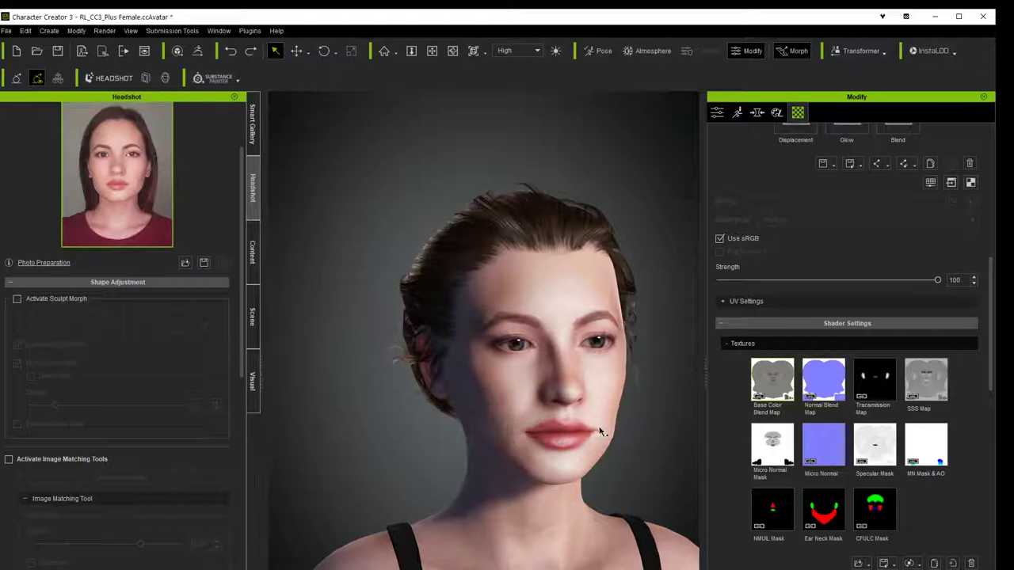
Select the hair to view its material, then orbit the head from frontal to side profile.
{"action": "left_click", "coordinate": [528, 251]}
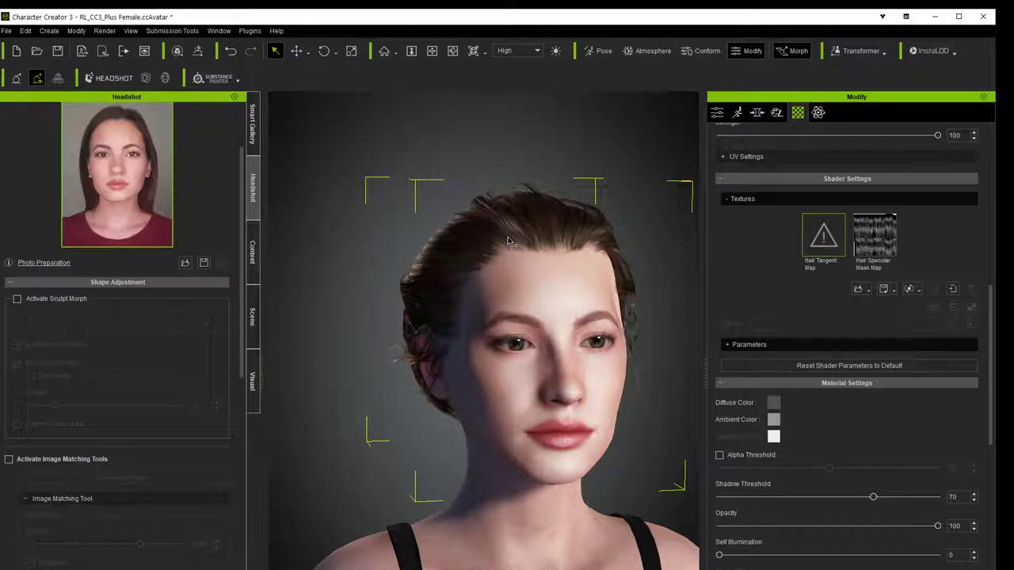
{"action": "scroll", "coordinate": [315, 328], "scroll_direction": "up", "scroll_amount": 5}
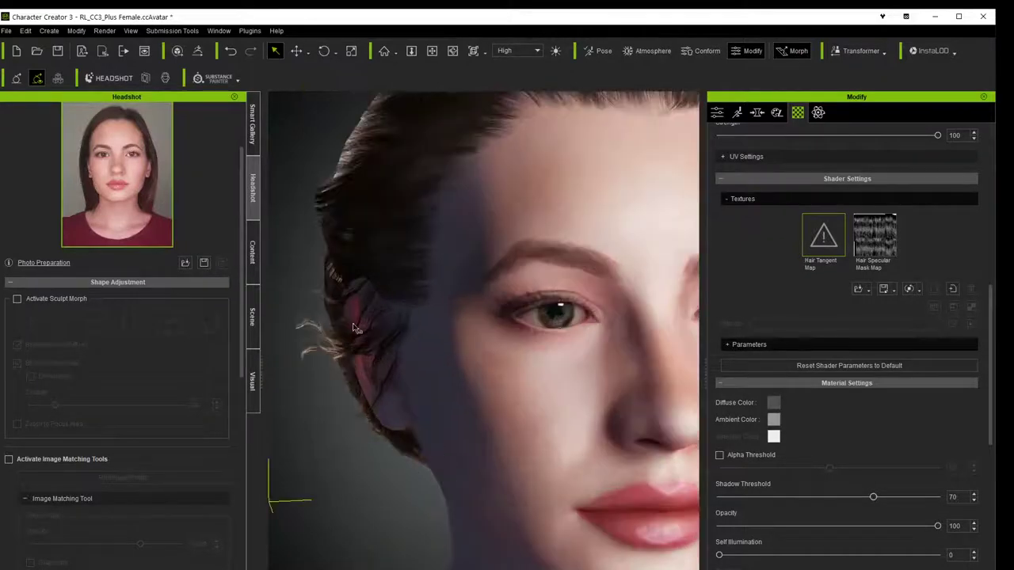
{"action": "scroll", "coordinate": [388, 389], "scroll_direction": "down", "scroll_amount": 5}
{"action": "left_click", "coordinate": [453, 51]}
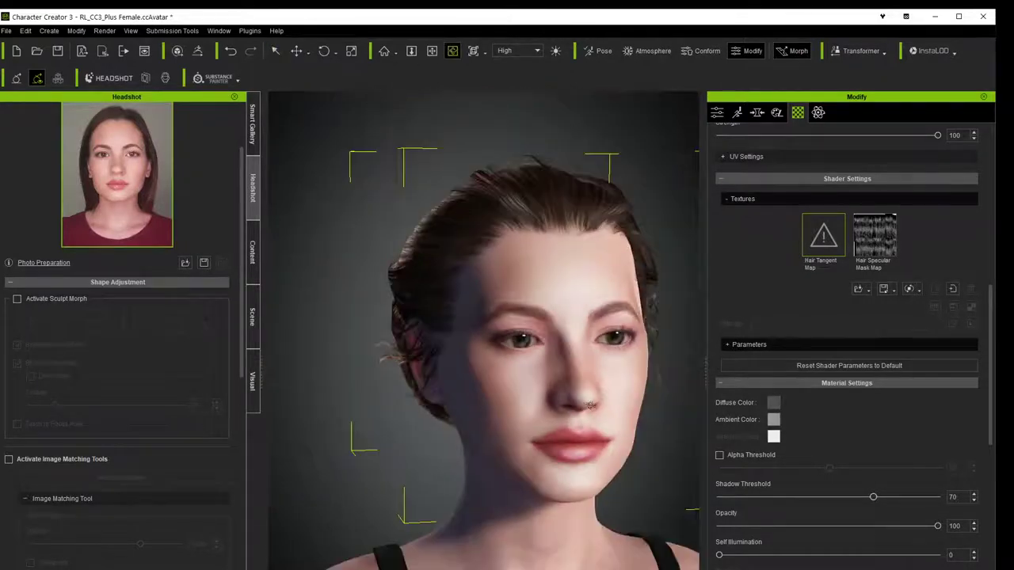
{"action": "left_click_drag", "start_coordinate": [590, 406], "coordinate": [531, 397]}
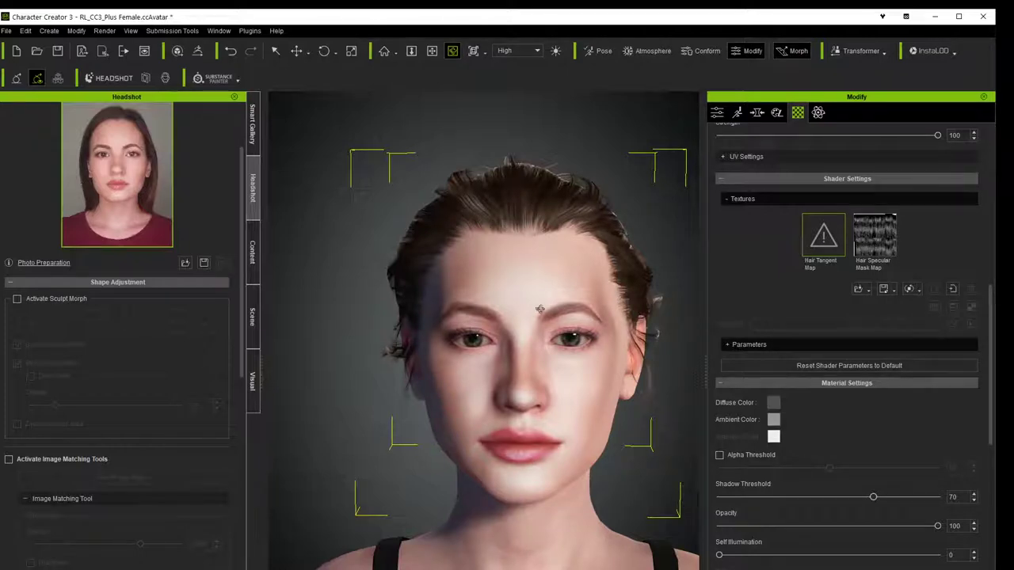
{"action": "right_click_drag", "start_coordinate": [529, 301], "coordinate": [296, 167]}
{"action": "left_click", "coordinate": [275, 50]}
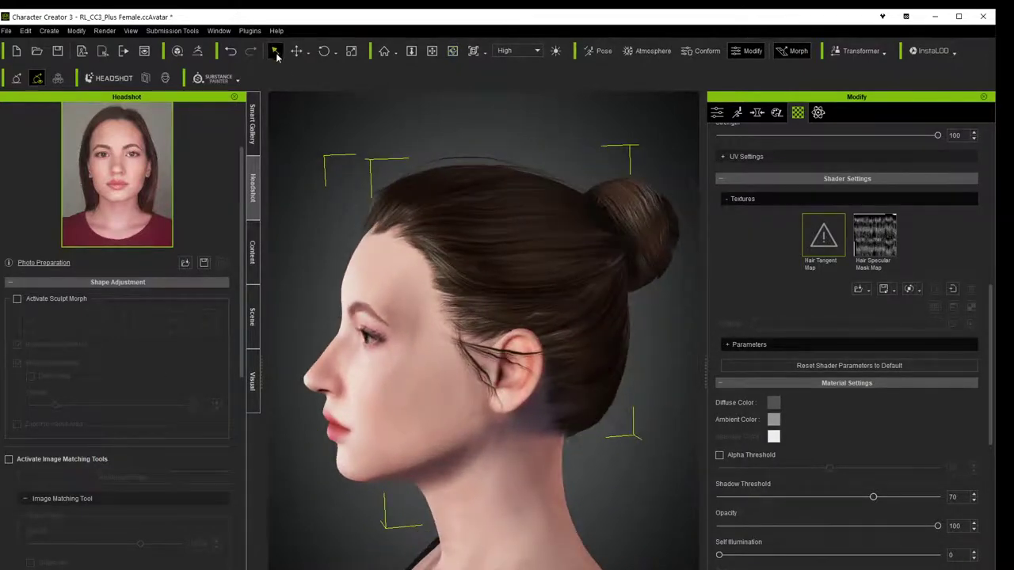
Select the head's skin mesh and turn the head to a three-quarter front view.
{"action": "left_click", "coordinate": [327, 355]}
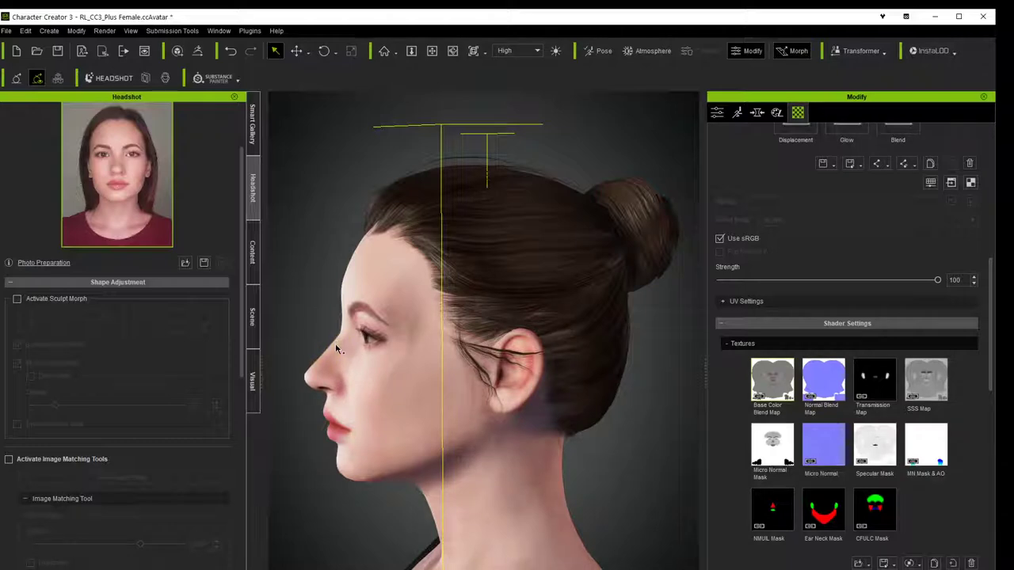
{"action": "left_click", "coordinate": [452, 51]}
{"action": "left_click_drag", "start_coordinate": [507, 380], "coordinate": [692, 432]}
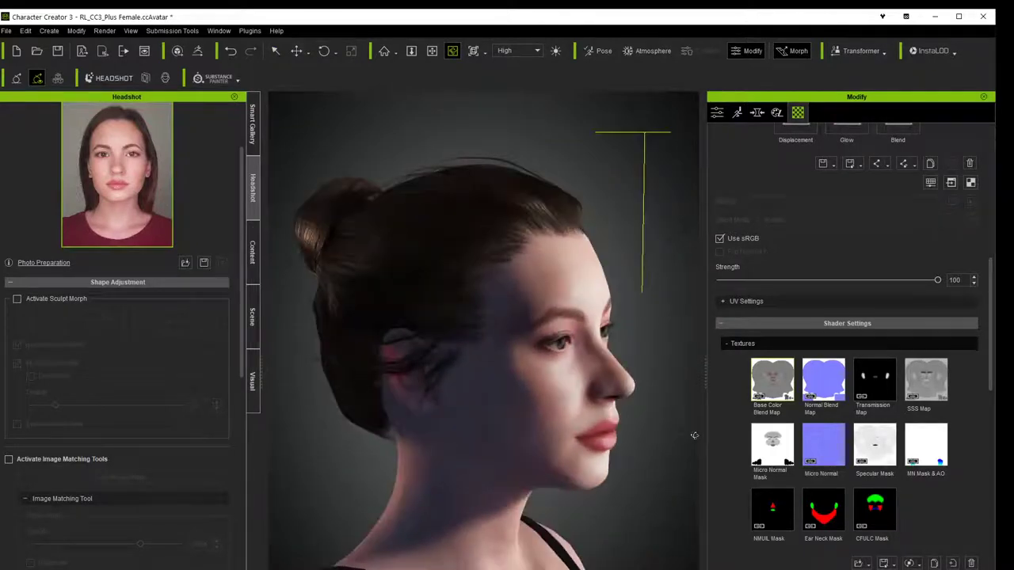
{"action": "left_click", "coordinate": [275, 51]}
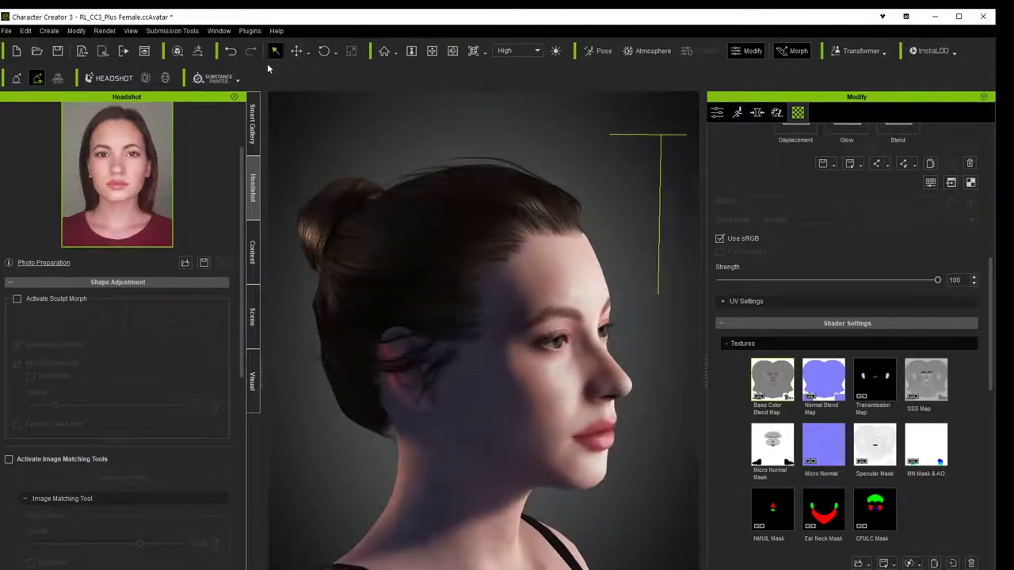
Pick the nose sculpt region, orbit to a frontal view, and switch the side panel to the Smart Gallery.
{"action": "left_click", "coordinate": [16, 299]}
{"action": "left_click", "coordinate": [134, 320]}
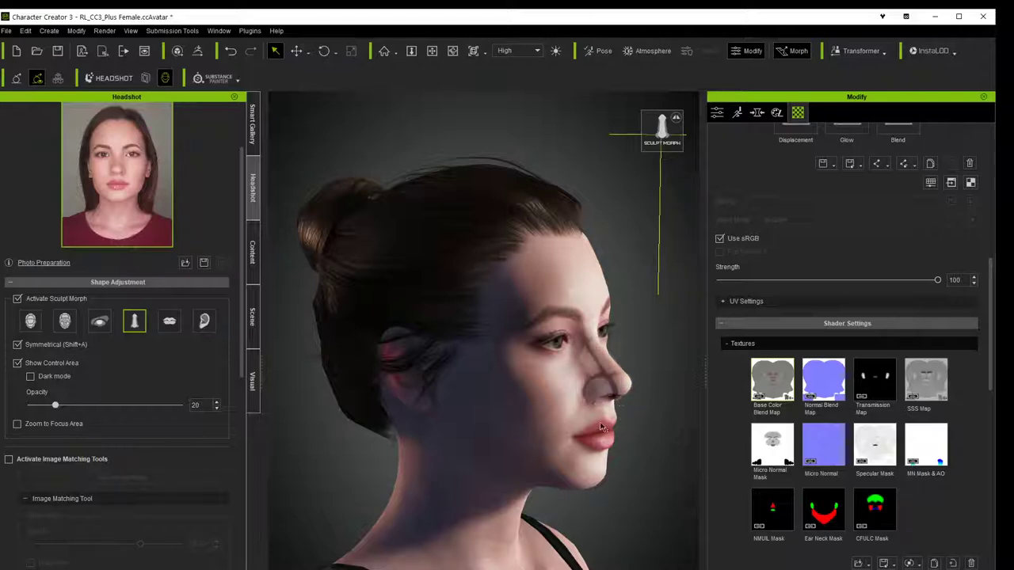
{"action": "left_click", "coordinate": [452, 50]}
{"action": "left_click_drag", "start_coordinate": [585, 408], "coordinate": [516, 400]}
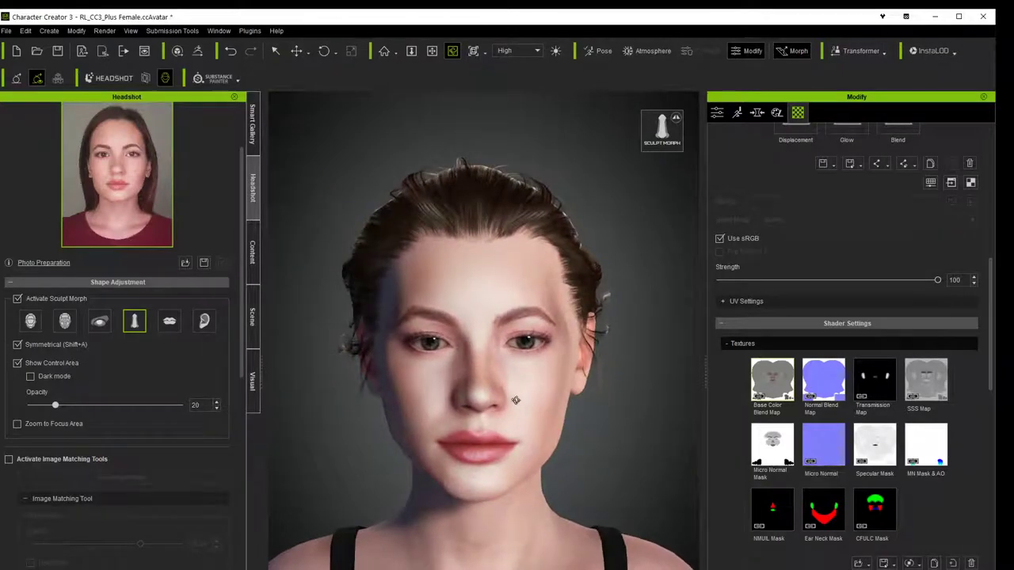
{"action": "left_click", "coordinate": [252, 125]}
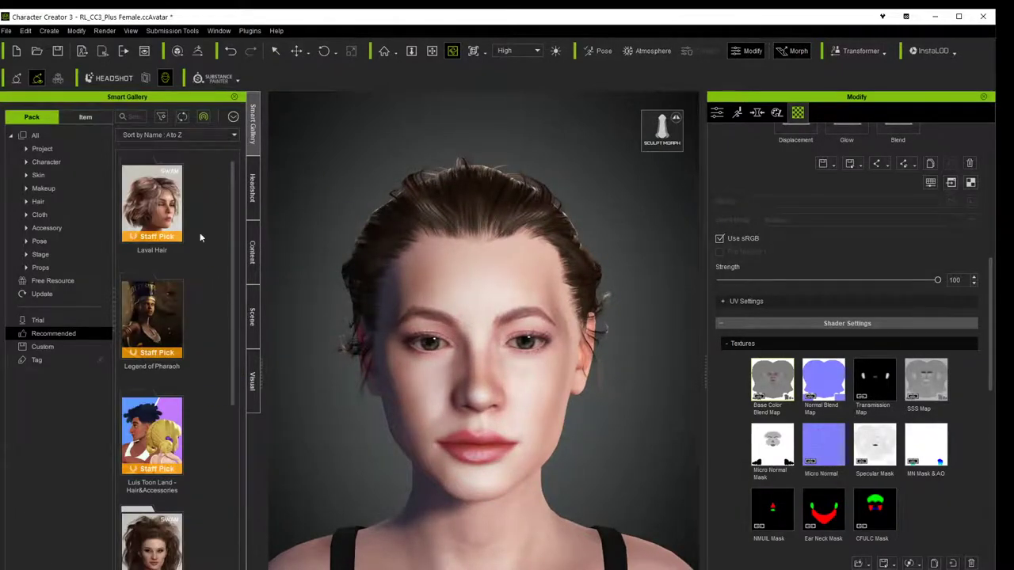
Hide the Headshot panel and filter the gallery tree down to the Eyelash category.
{"action": "left_click", "coordinate": [106, 77]}
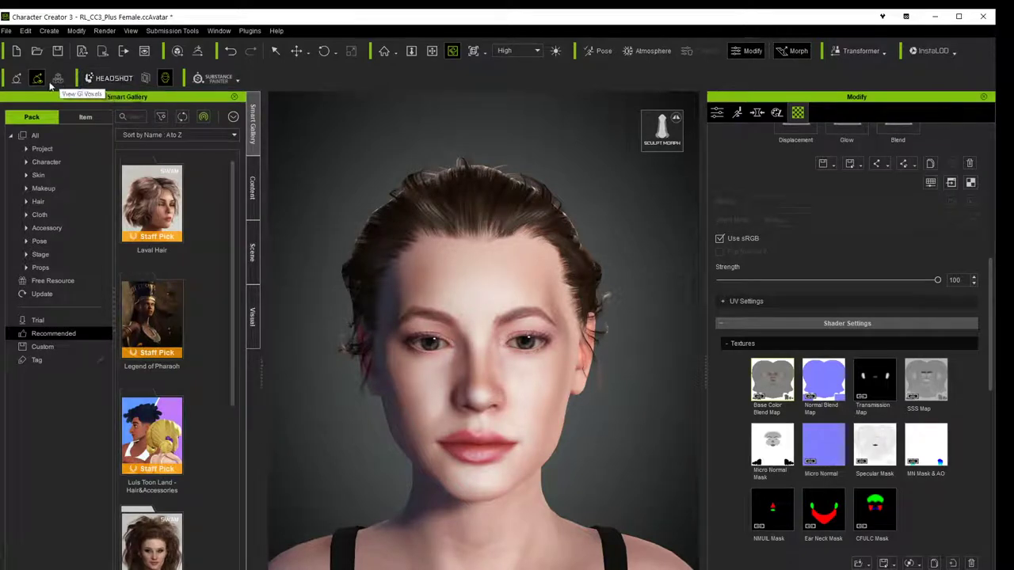
{"action": "left_click", "coordinate": [275, 50]}
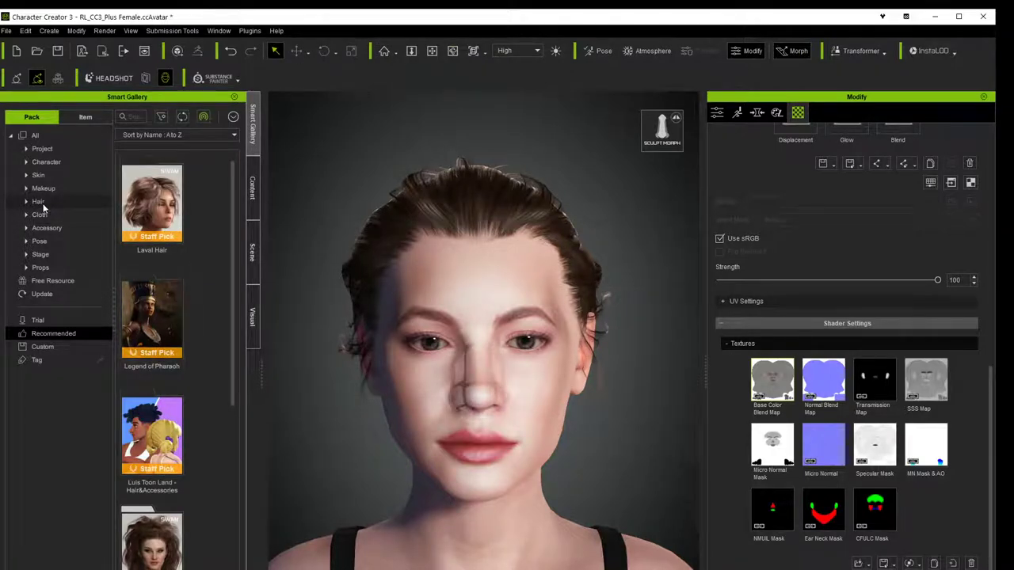
{"action": "left_click", "coordinate": [42, 176]}
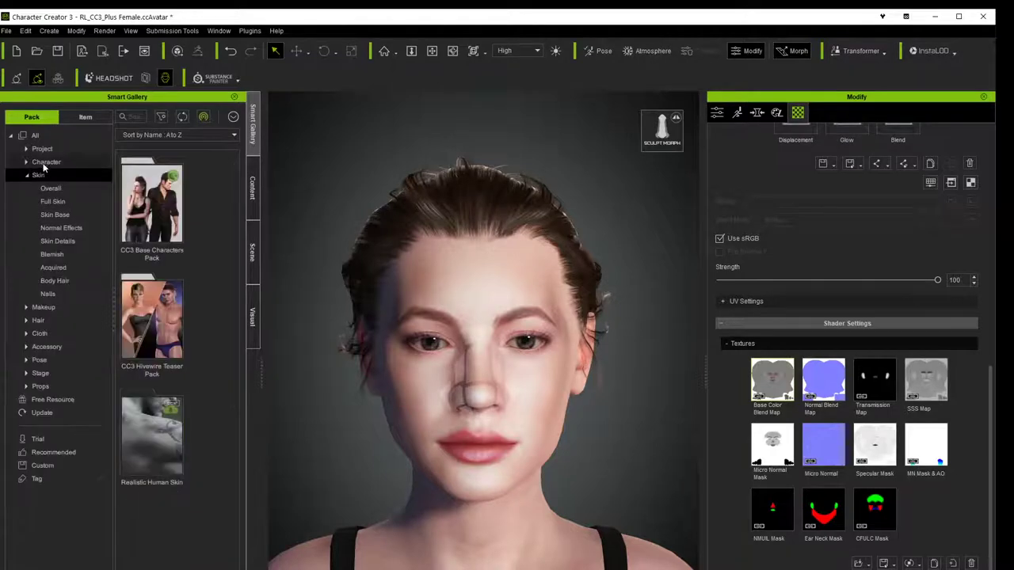
{"action": "left_click", "coordinate": [27, 320]}
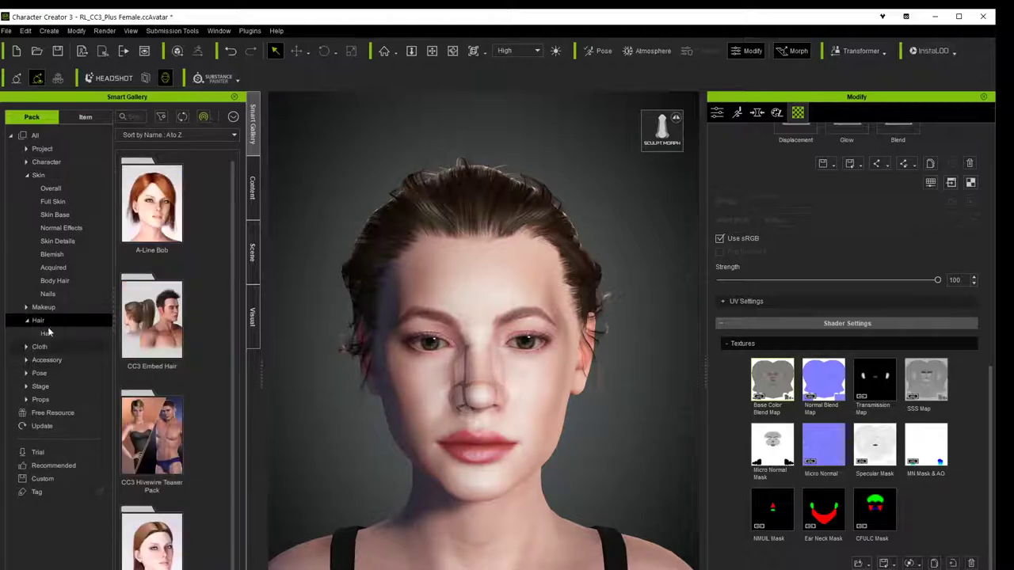
{"action": "left_click", "coordinate": [26, 162]}
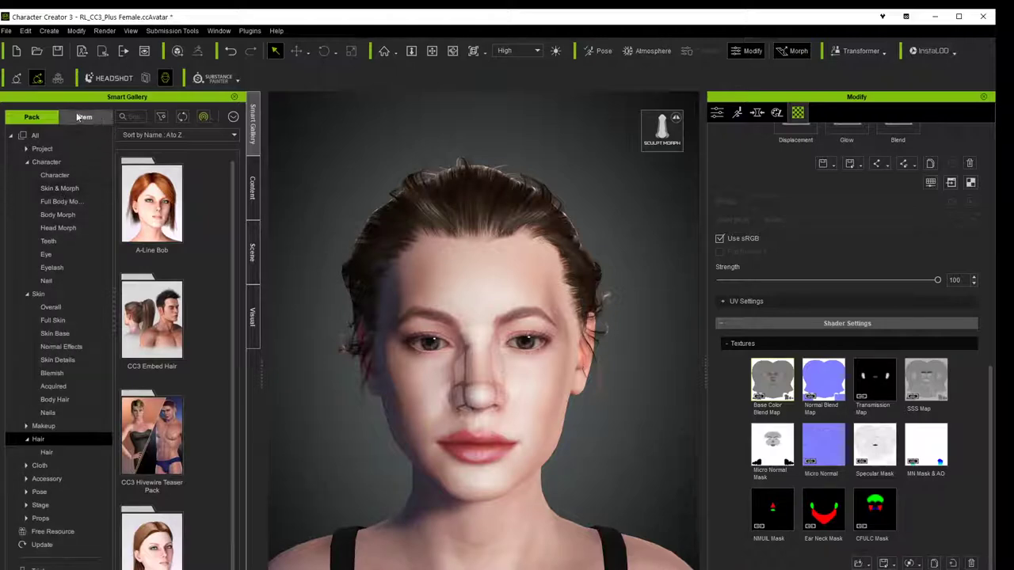
{"action": "left_click", "coordinate": [62, 267]}
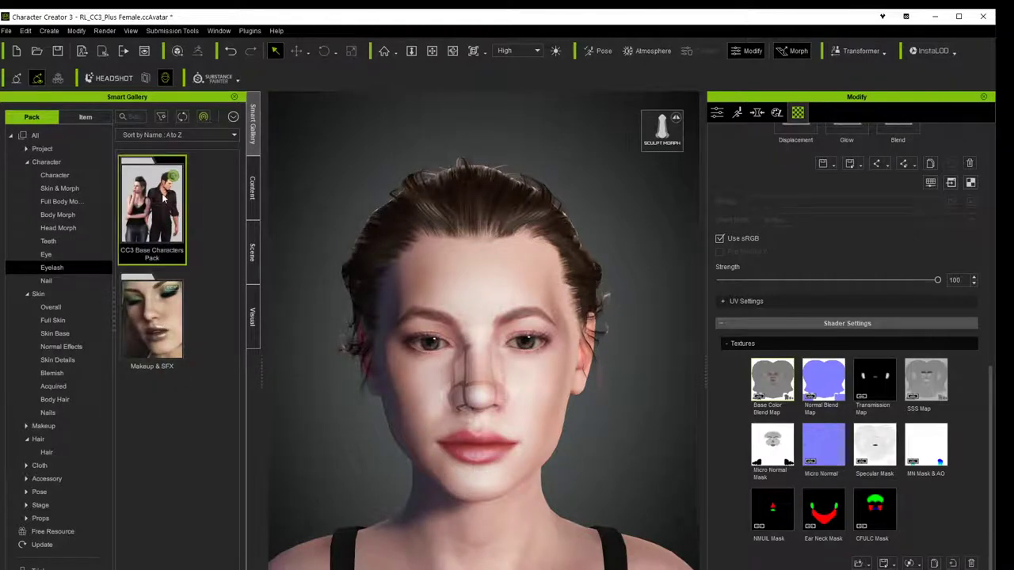
Open the CC3 Base Characters Pack, skip its update prompt, and open the Makeup & SFX pack.
{"action": "double_click", "coordinate": [152, 202]}
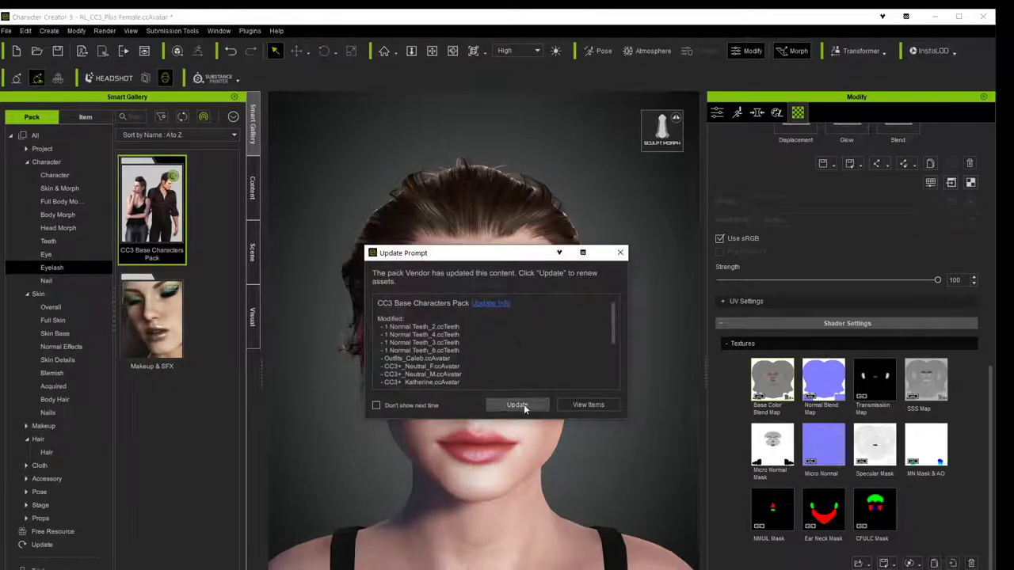
{"action": "left_click", "coordinate": [620, 254]}
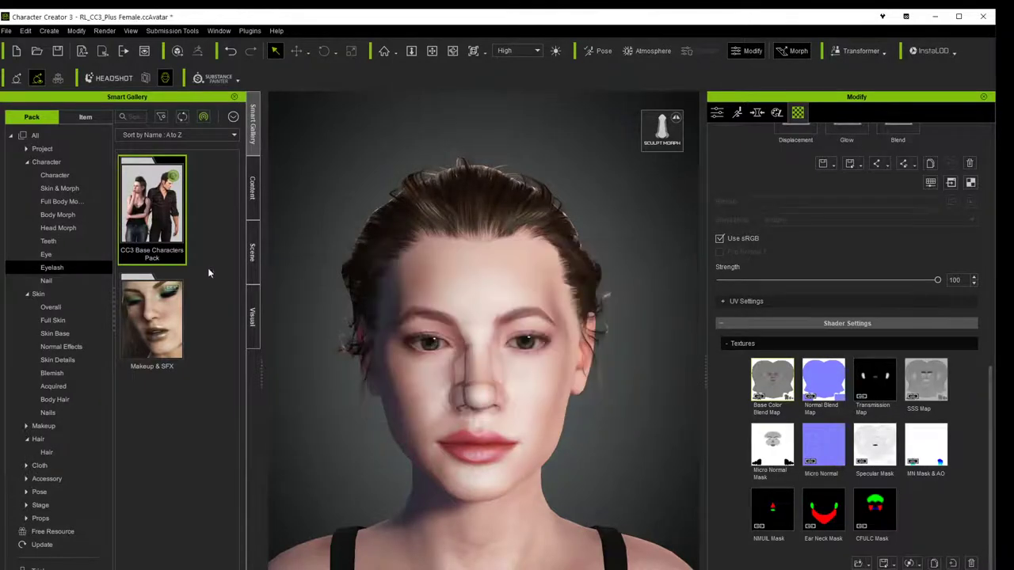
{"action": "double_click", "coordinate": [147, 332]}
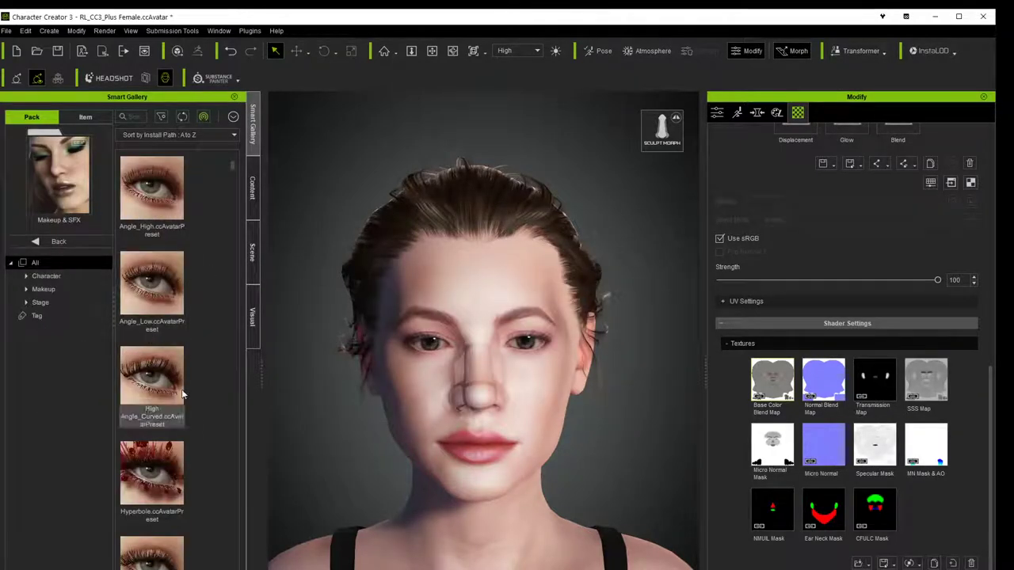
Apply the Tail Dropped eyelash preset with both Apply Morph and Apply Textures enabled.
{"action": "scroll", "coordinate": [190, 481], "scroll_direction": "down", "scroll_amount": 1}
{"action": "scroll", "coordinate": [192, 482], "scroll_direction": "down", "scroll_amount": 5}
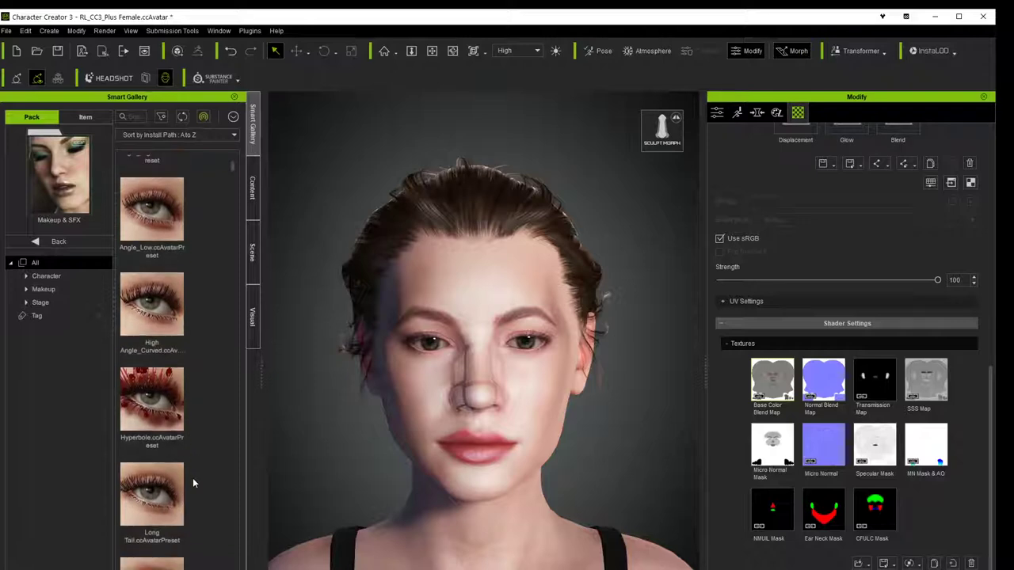
{"action": "scroll", "coordinate": [194, 478], "scroll_direction": "down", "scroll_amount": 8}
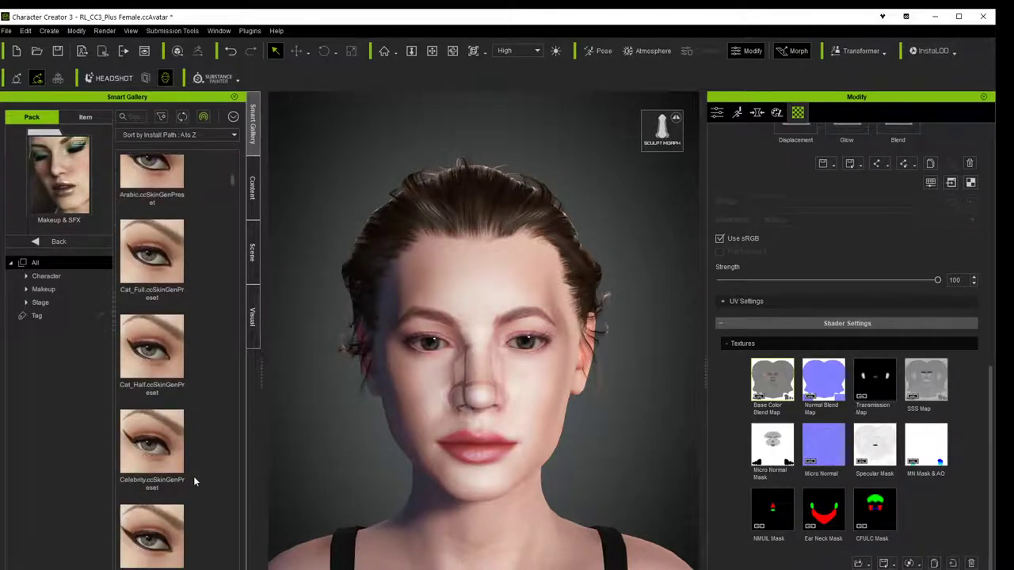
{"action": "scroll", "coordinate": [194, 476], "scroll_direction": "up", "scroll_amount": 4}
{"action": "scroll", "coordinate": [195, 478], "scroll_direction": "up", "scroll_amount": 1}
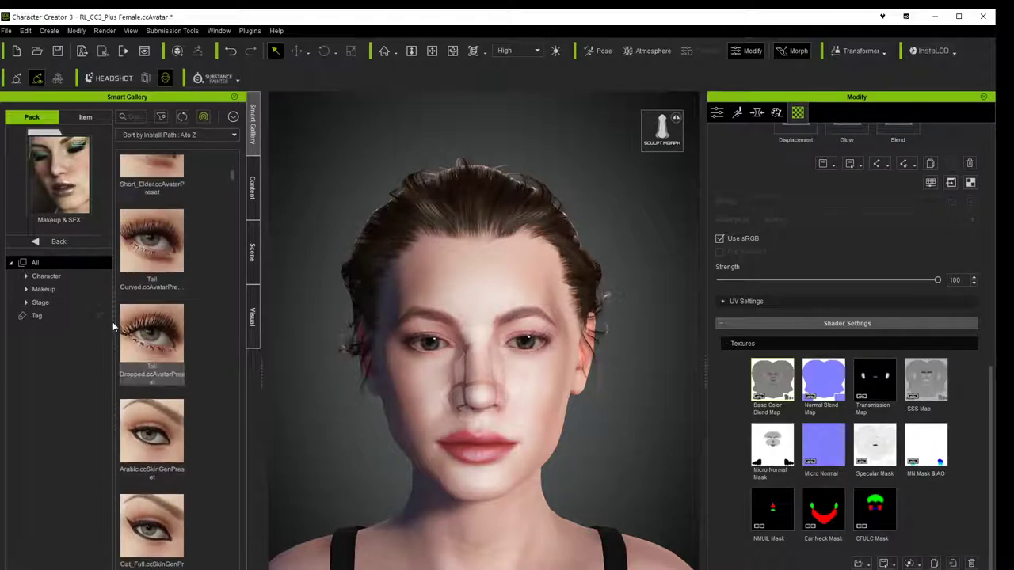
{"action": "double_click", "coordinate": [145, 339]}
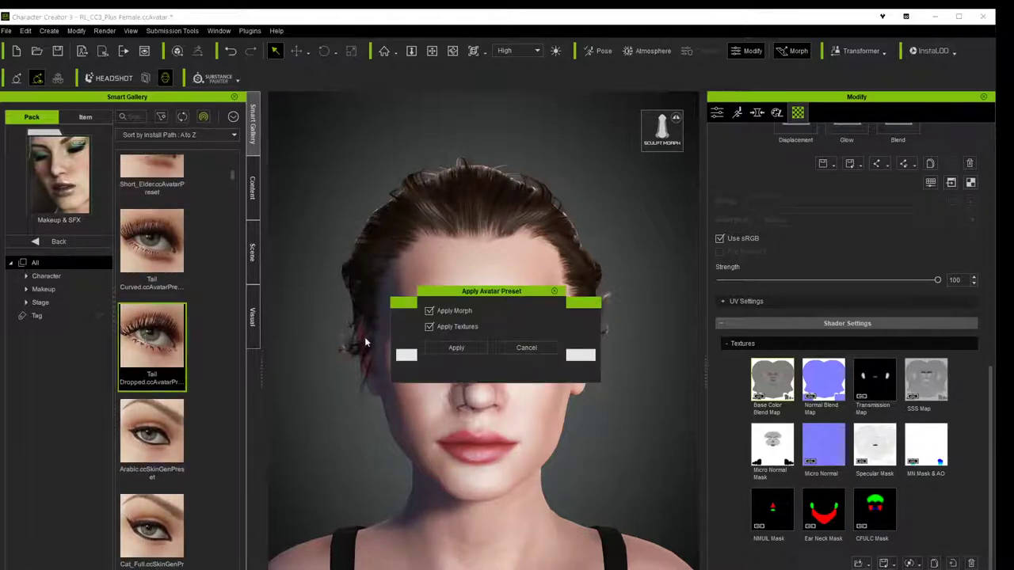
{"action": "left_click", "coordinate": [475, 350]}
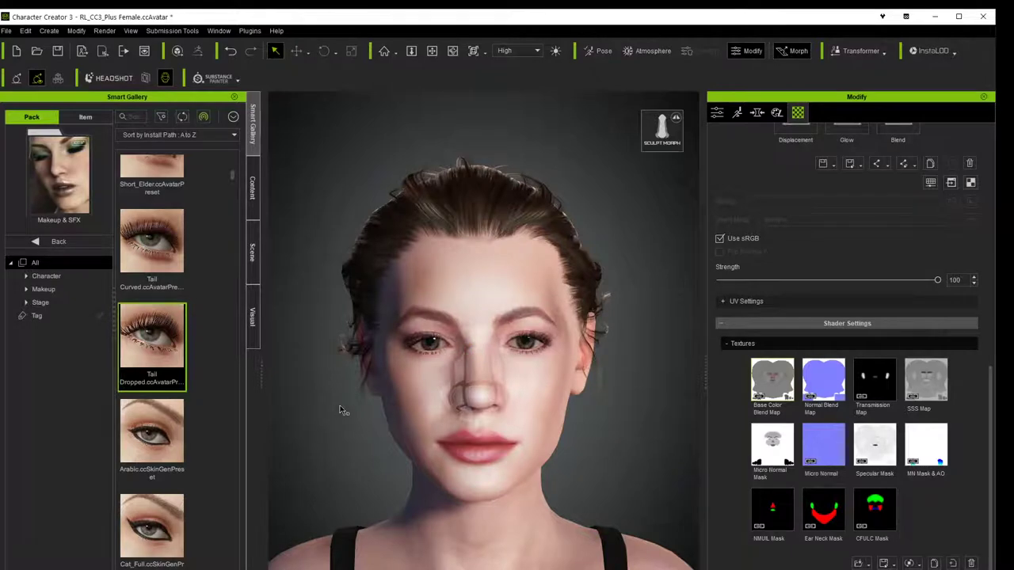
Orbit and zoom around the face to inspect the new lashes from three-quarter and frontal views.
{"action": "scroll", "coordinate": [408, 352], "scroll_direction": "up", "scroll_amount": 5}
{"action": "scroll", "coordinate": [408, 352], "scroll_direction": "down", "scroll_amount": 2}
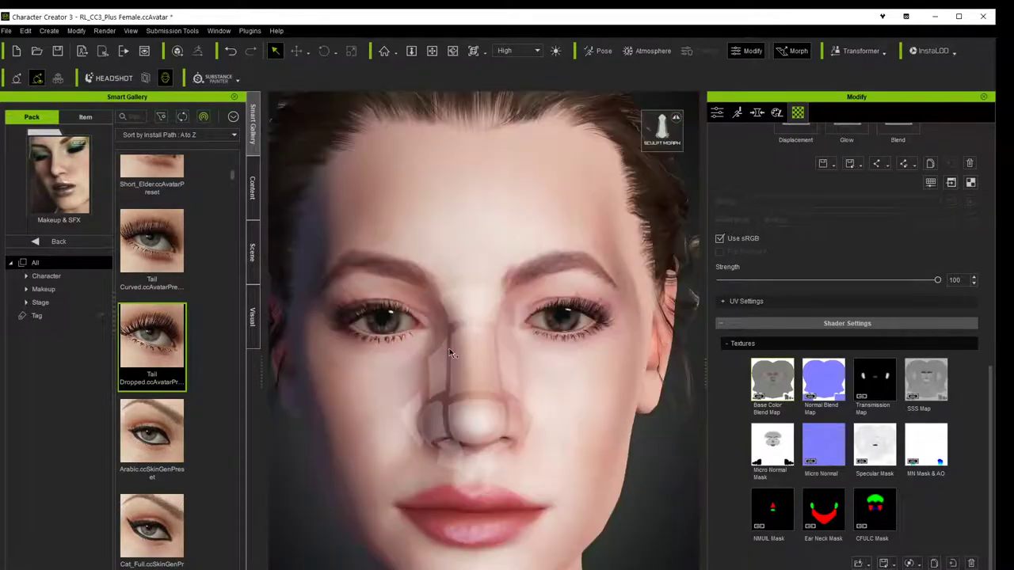
{"action": "left_click", "coordinate": [453, 51]}
{"action": "left_click_drag", "start_coordinate": [491, 316], "coordinate": [414, 258]}
{"action": "left_click_drag", "start_coordinate": [428, 314], "coordinate": [561, 341]}
{"action": "scroll", "coordinate": [459, 313], "scroll_direction": "up", "scroll_amount": 5}
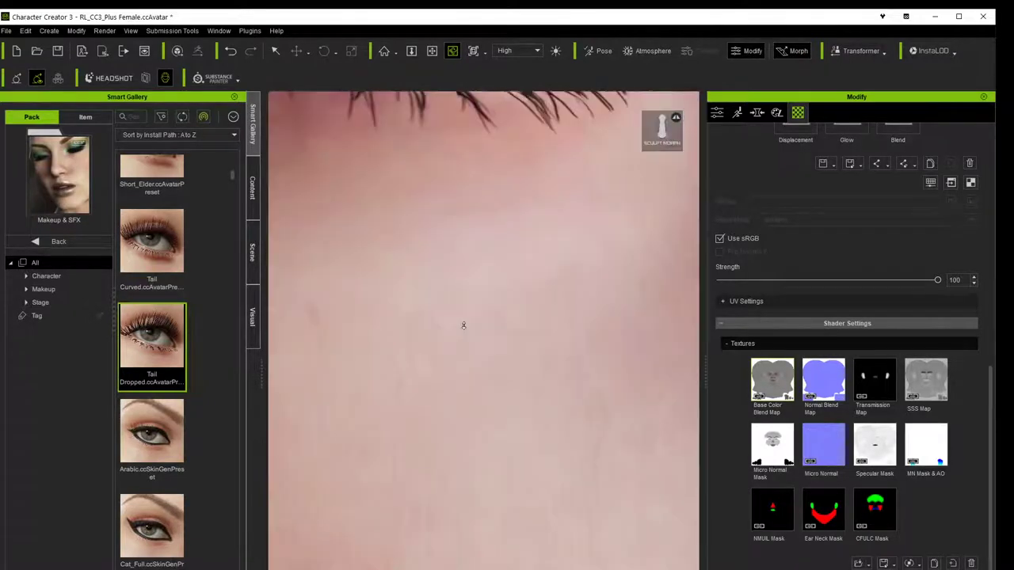
{"action": "scroll", "coordinate": [464, 324], "scroll_direction": "down", "scroll_amount": 4}
{"action": "scroll", "coordinate": [465, 309], "scroll_direction": "up", "scroll_amount": 1}
{"action": "left_click_drag", "start_coordinate": [464, 309], "coordinate": [311, 265]}
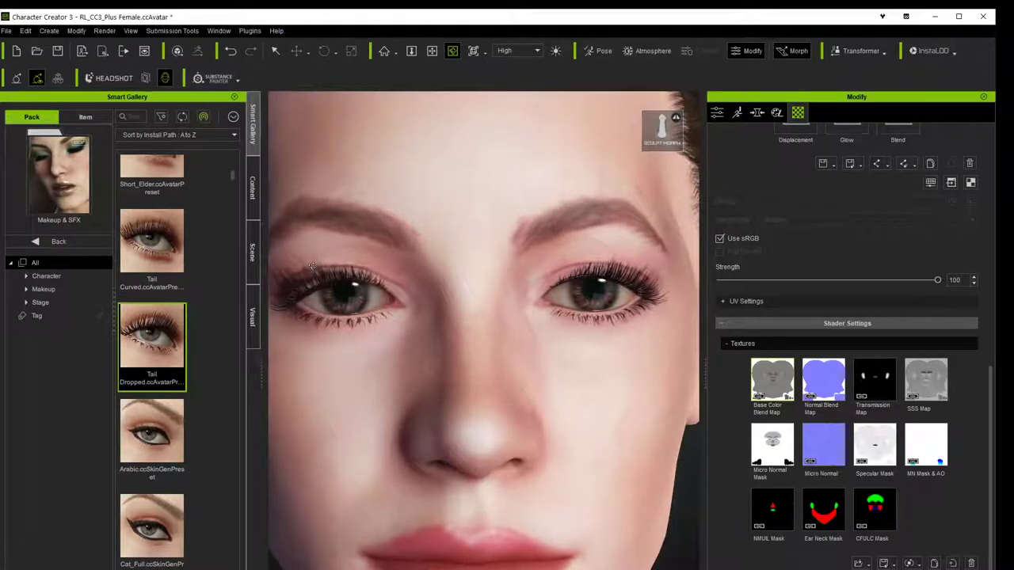
Go back to Headshot sculpting and select the full-face, then the eye Sculpt Morph region.
{"action": "left_click", "coordinate": [108, 78]}
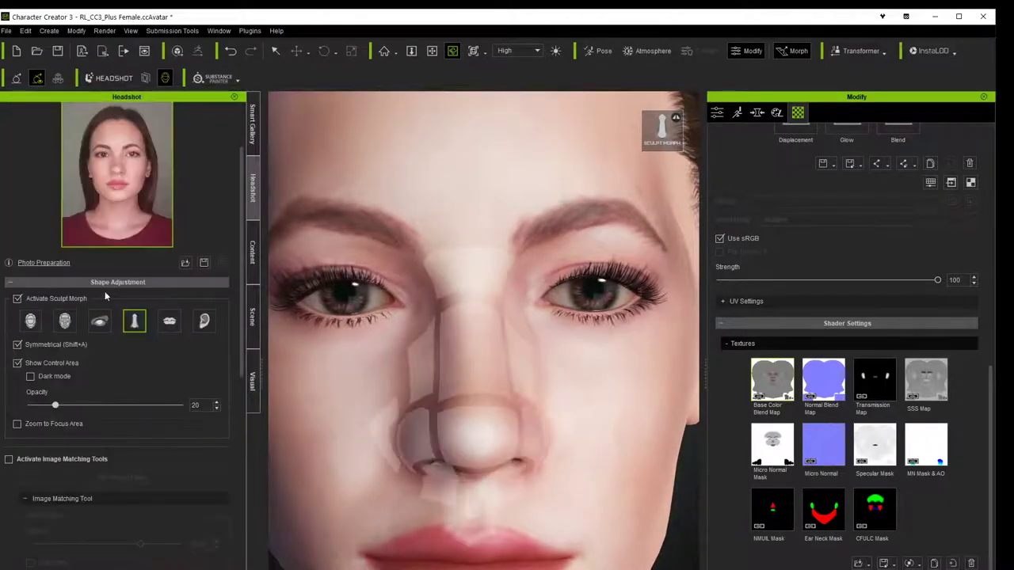
{"action": "left_click", "coordinate": [64, 321]}
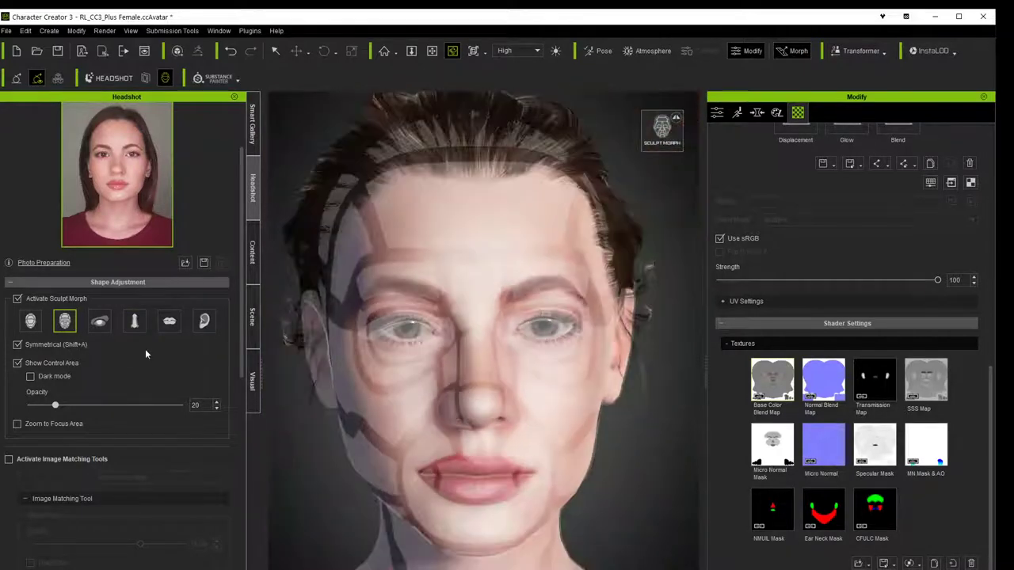
{"action": "left_click", "coordinate": [99, 321]}
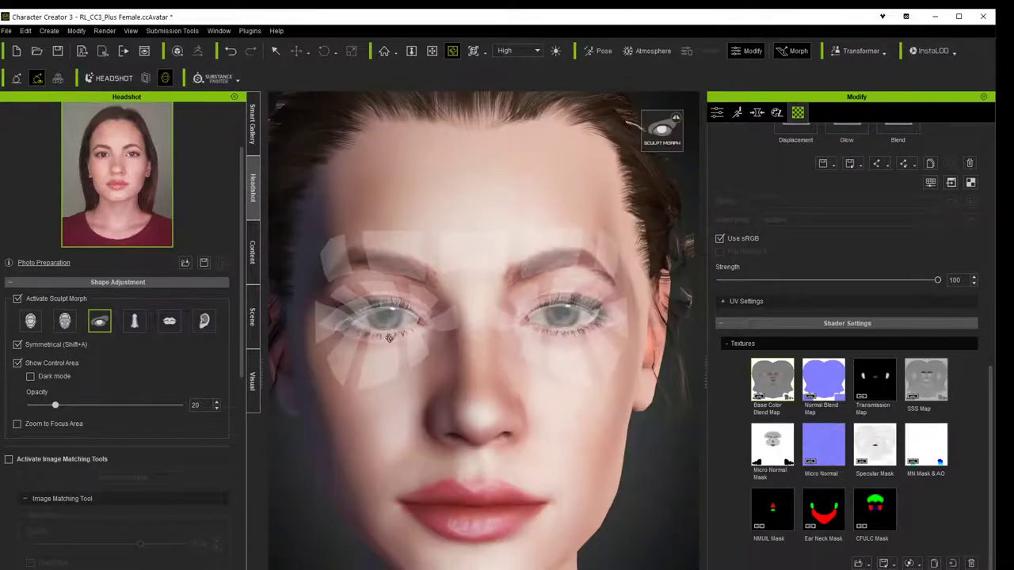
Turn on Activate Image Matching Tools, zoom and pan to the eye, then start Re-Project Photo.
{"action": "left_click", "coordinate": [9, 459]}
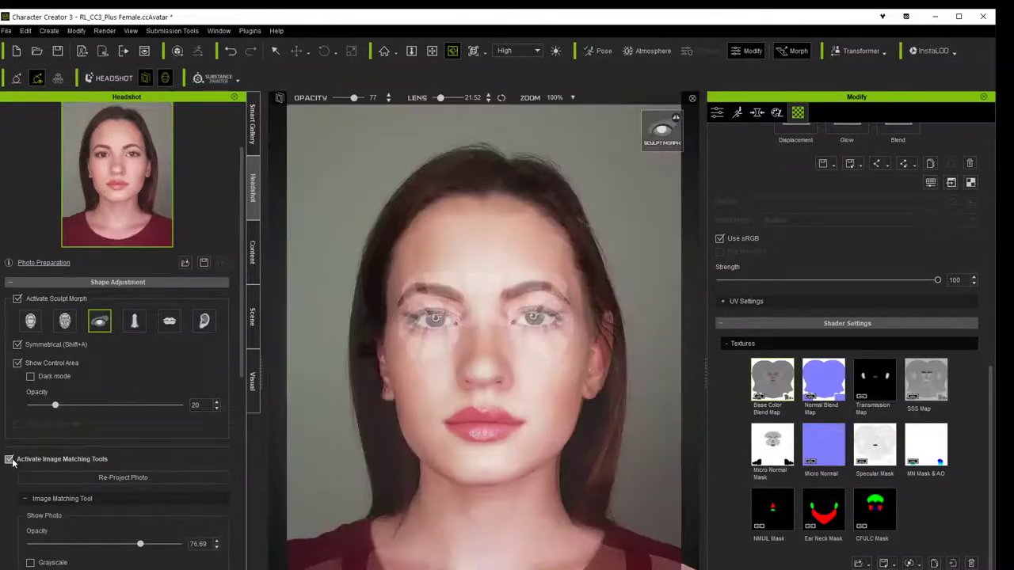
{"action": "left_click", "coordinate": [411, 50]}
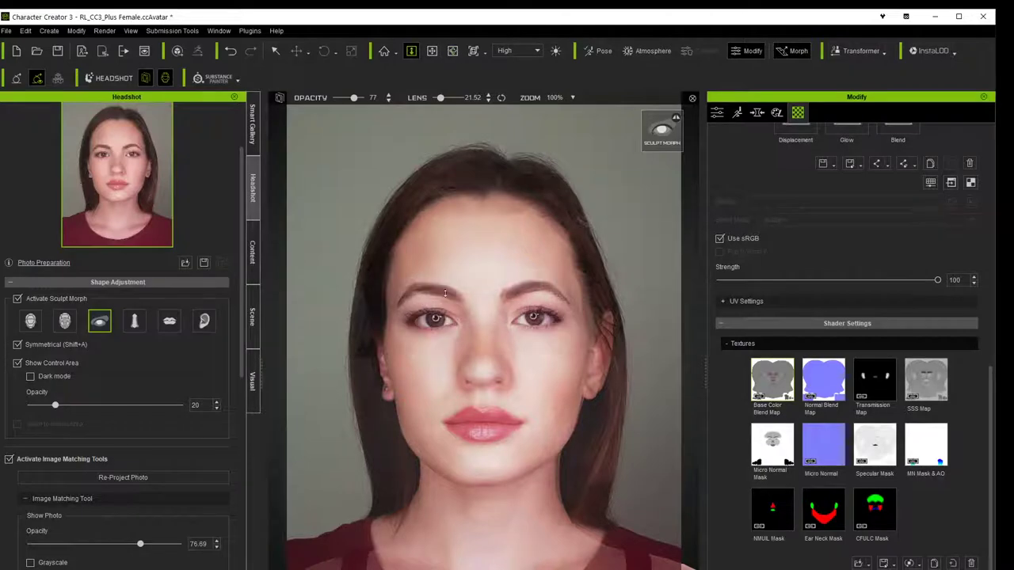
{"action": "scroll", "coordinate": [445, 294], "scroll_direction": "up", "scroll_amount": 5}
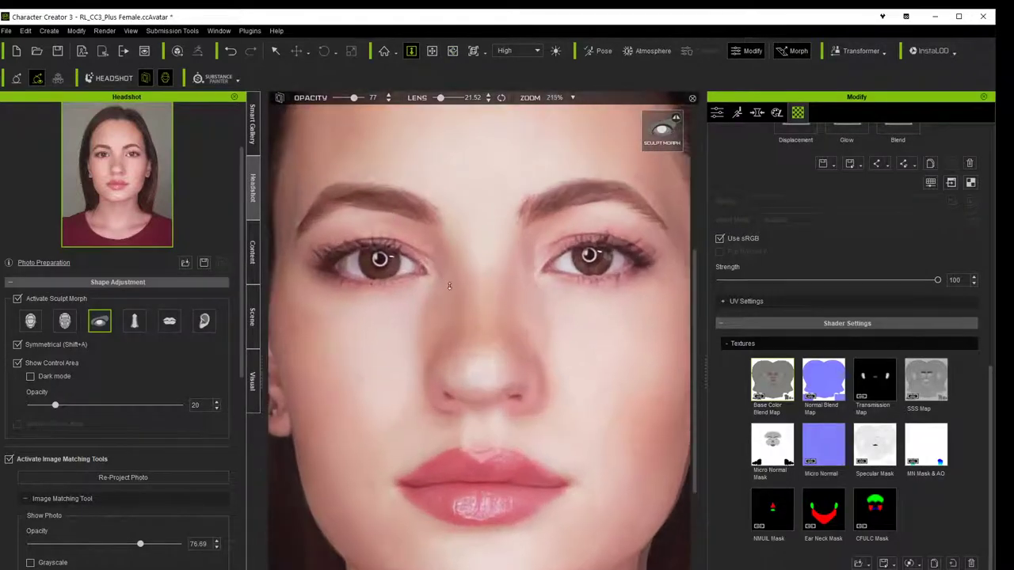
{"action": "middle_click_drag", "start_coordinate": [405, 257], "coordinate": [454, 382]}
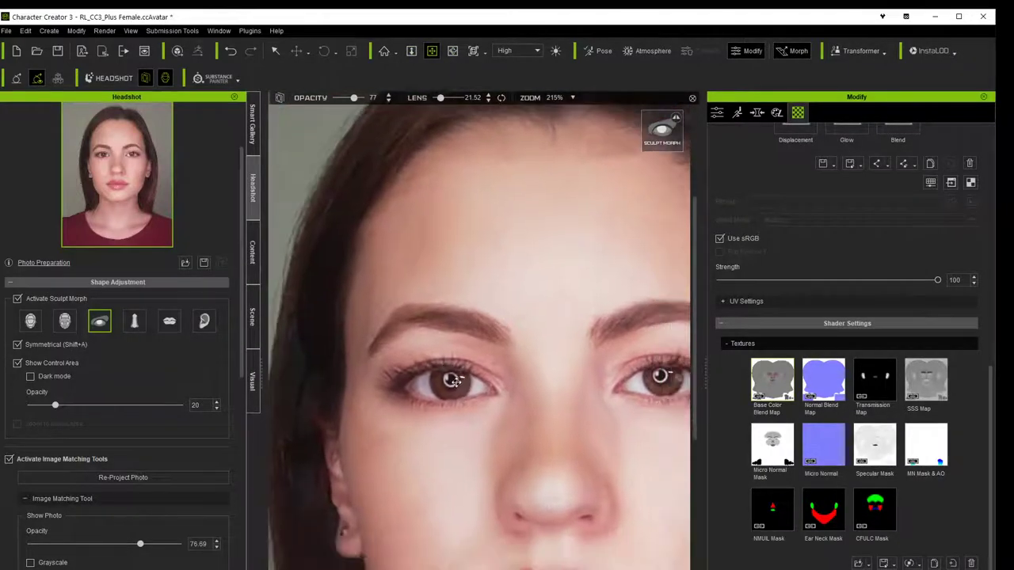
{"action": "left_click", "coordinate": [94, 481]}
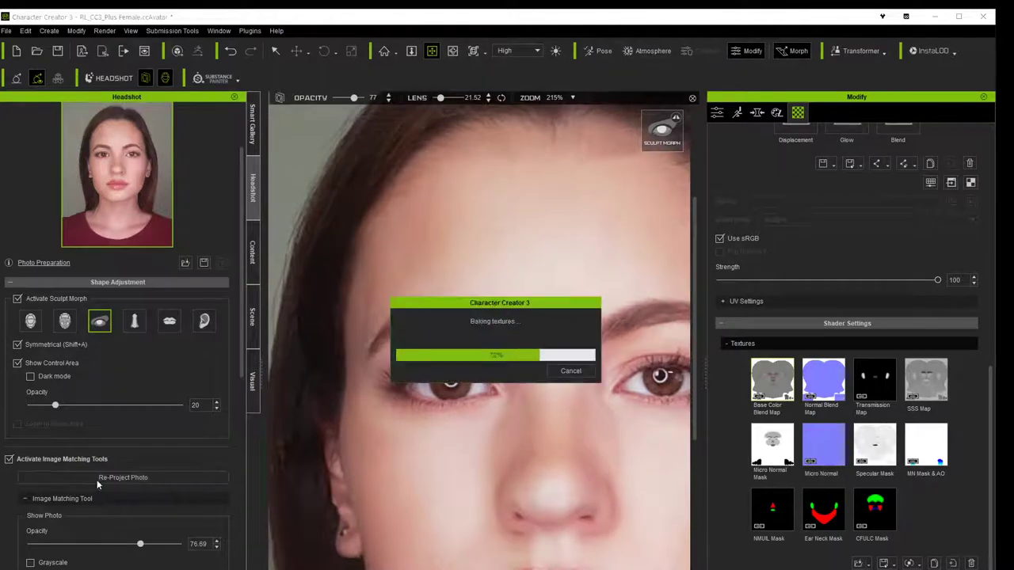
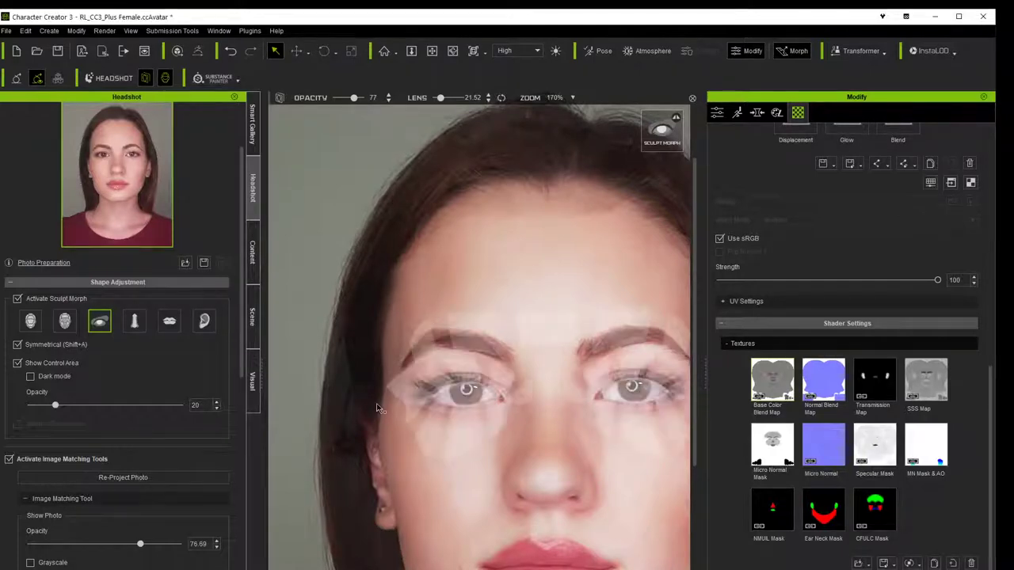
On the Attribute tab, uncheck Activate Image Matching Tools so the 3D head shows without the photo.
{"action": "scroll", "coordinate": [376, 403], "scroll_direction": "down", "scroll_amount": 2}
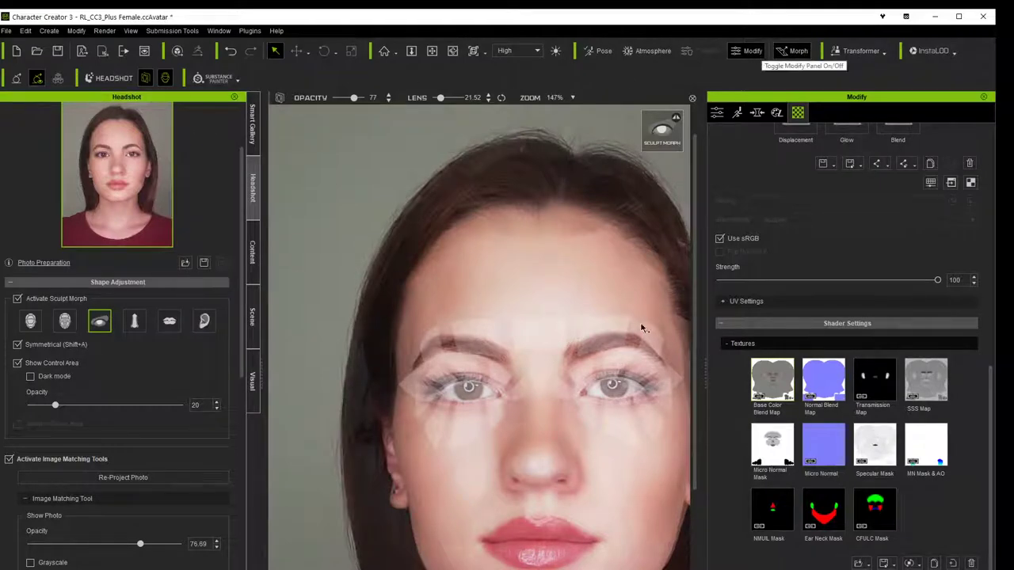
{"action": "scroll", "coordinate": [529, 461], "scroll_direction": "down", "scroll_amount": 4}
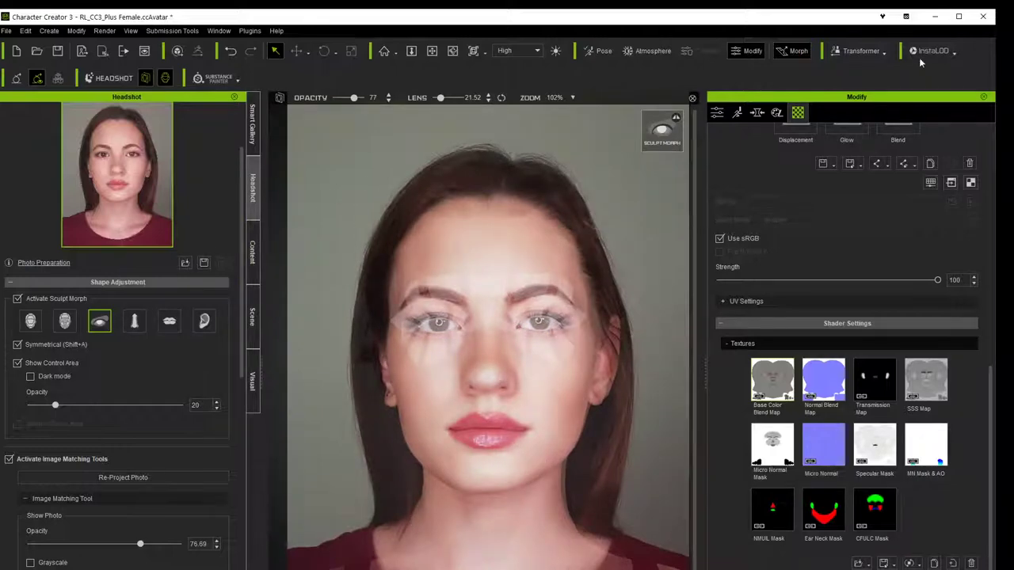
{"action": "scroll", "coordinate": [768, 189], "scroll_direction": "up", "scroll_amount": 10}
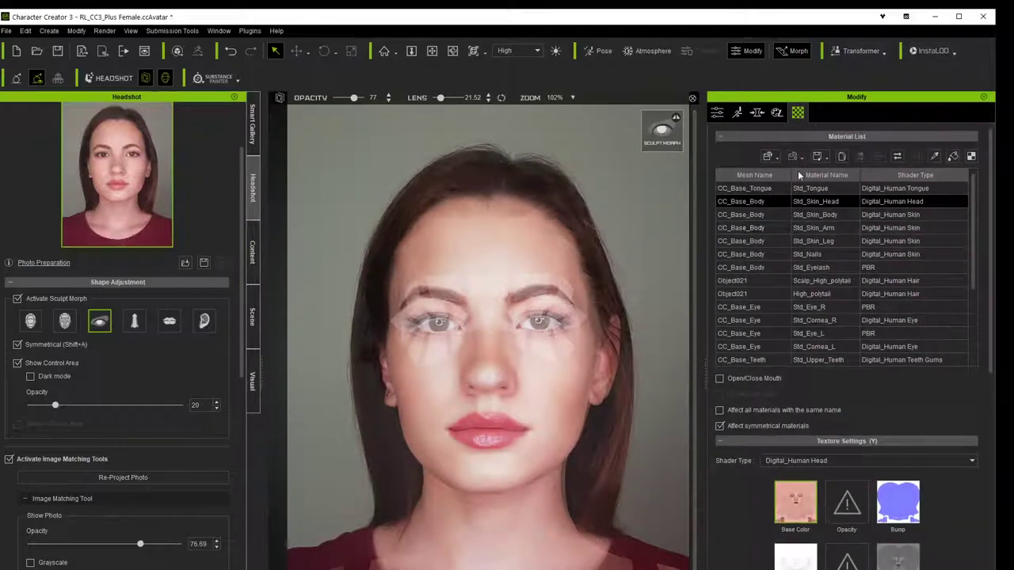
{"action": "left_click", "coordinate": [719, 113]}
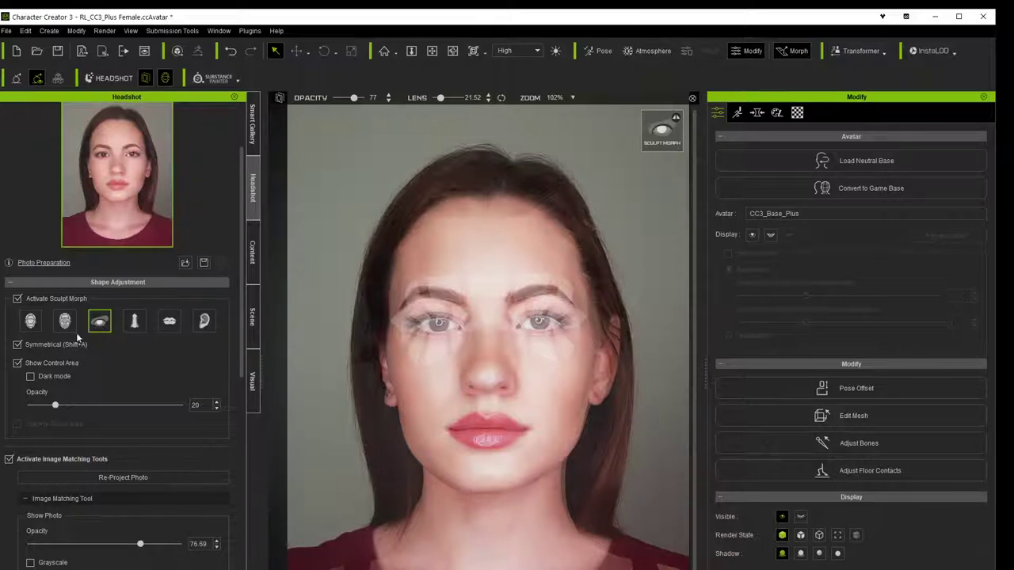
{"action": "left_click", "coordinate": [9, 458]}
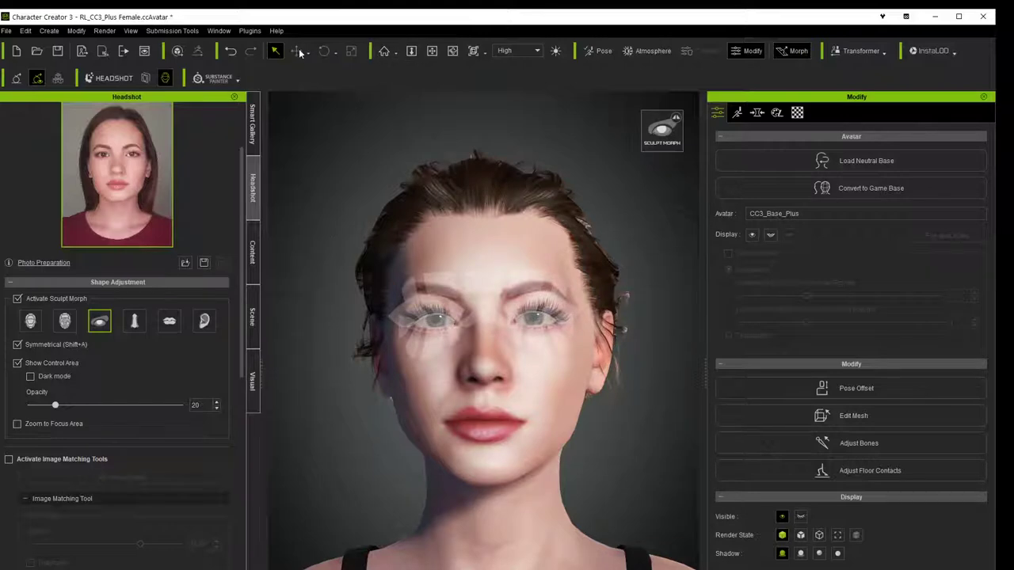
{"action": "left_click", "coordinate": [463, 196]}
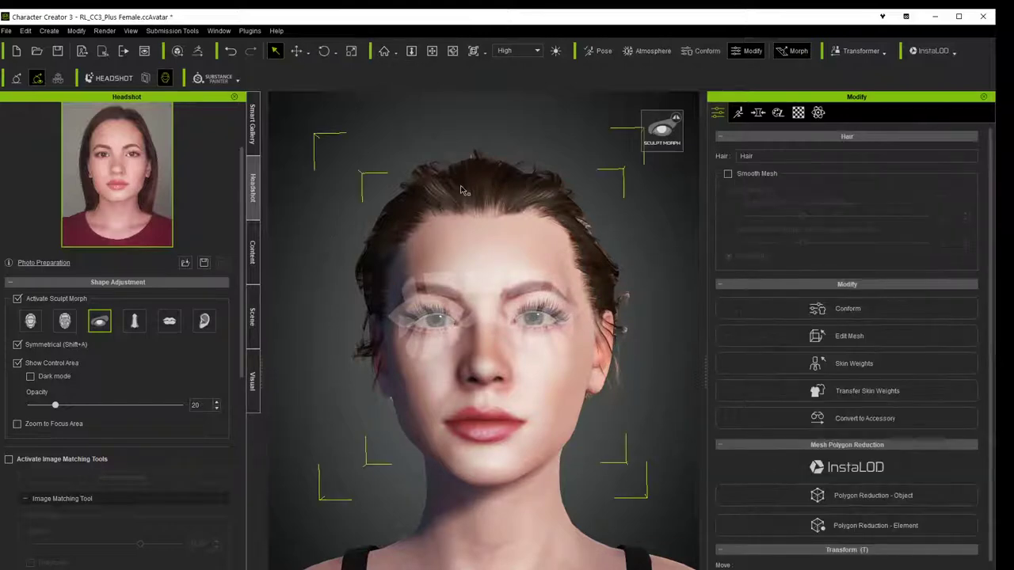
{"action": "scroll", "coordinate": [332, 221], "scroll_direction": "down", "scroll_amount": 3}
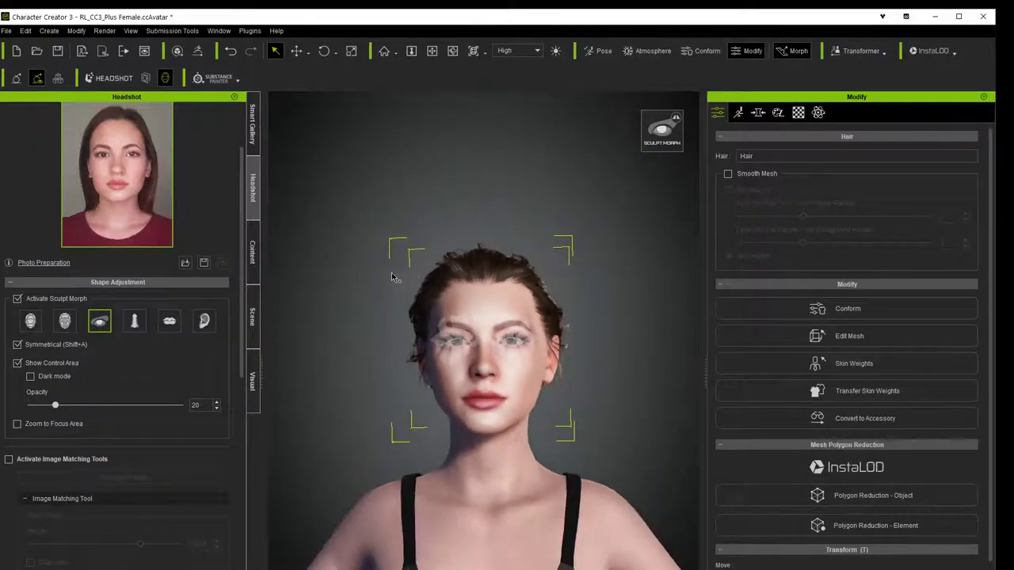
{"action": "left_click", "coordinate": [452, 50]}
{"action": "left_click_drag", "start_coordinate": [452, 380], "coordinate": [511, 389]}
{"action": "scroll", "coordinate": [516, 401], "scroll_direction": "up", "scroll_amount": 2}
{"action": "scroll", "coordinate": [516, 401], "scroll_direction": "down", "scroll_amount": 4}
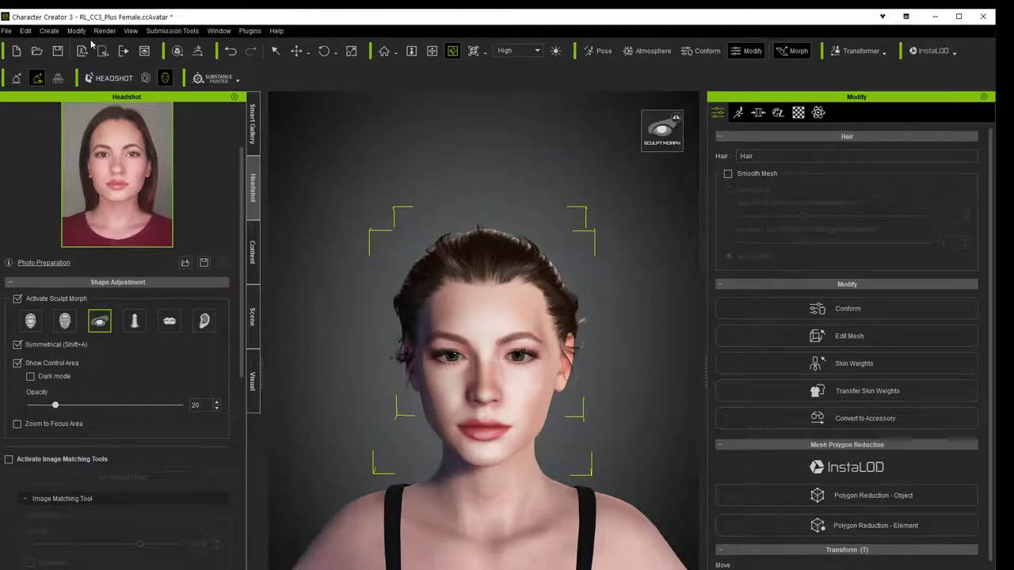
{"action": "scroll", "coordinate": [515, 400], "scroll_direction": "up", "scroll_amount": 2}
{"action": "left_click", "coordinate": [252, 125]}
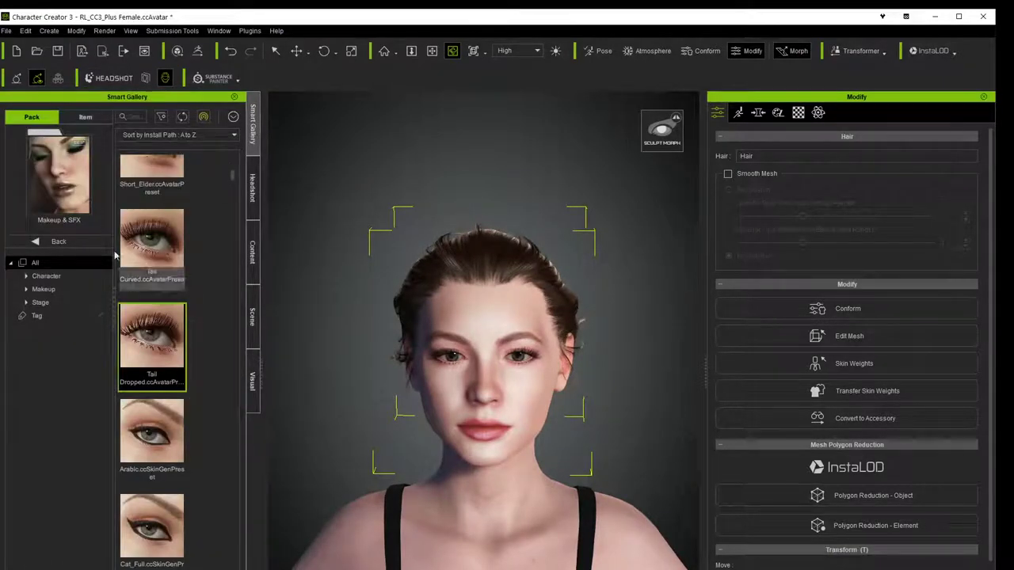
{"action": "left_click", "coordinate": [54, 278]}
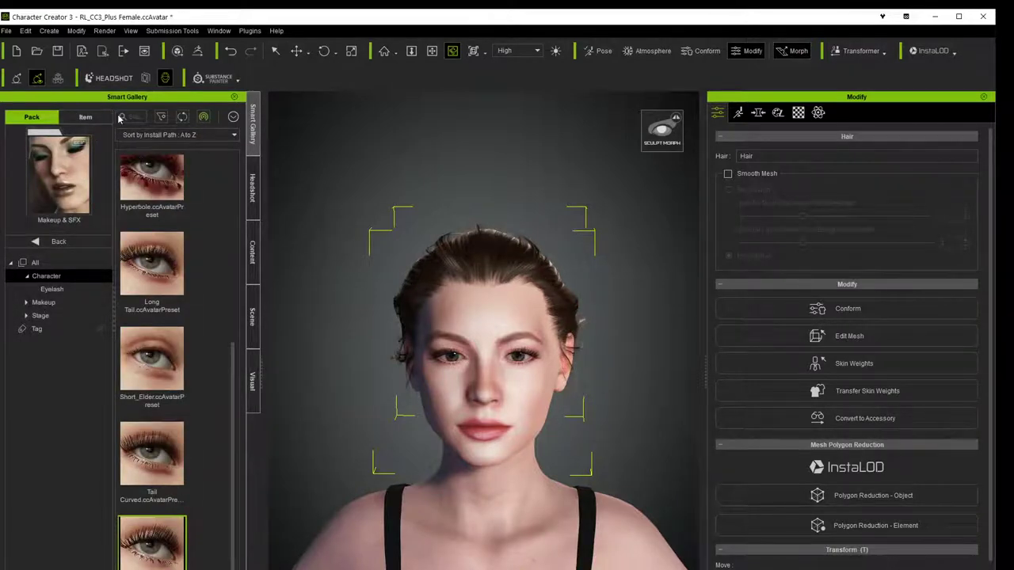
{"action": "left_click", "coordinate": [105, 80]}
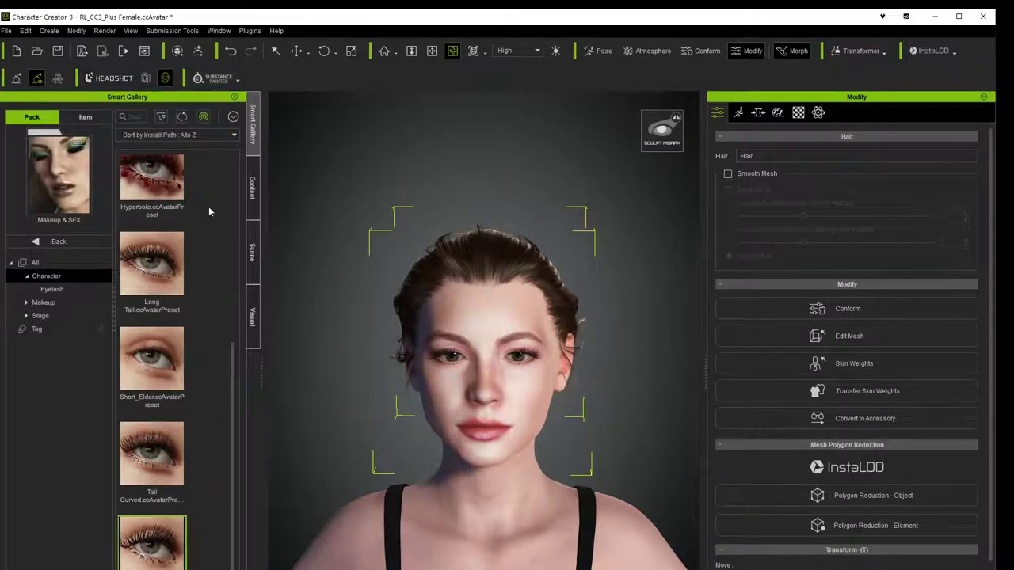
{"action": "left_click", "coordinate": [105, 77]}
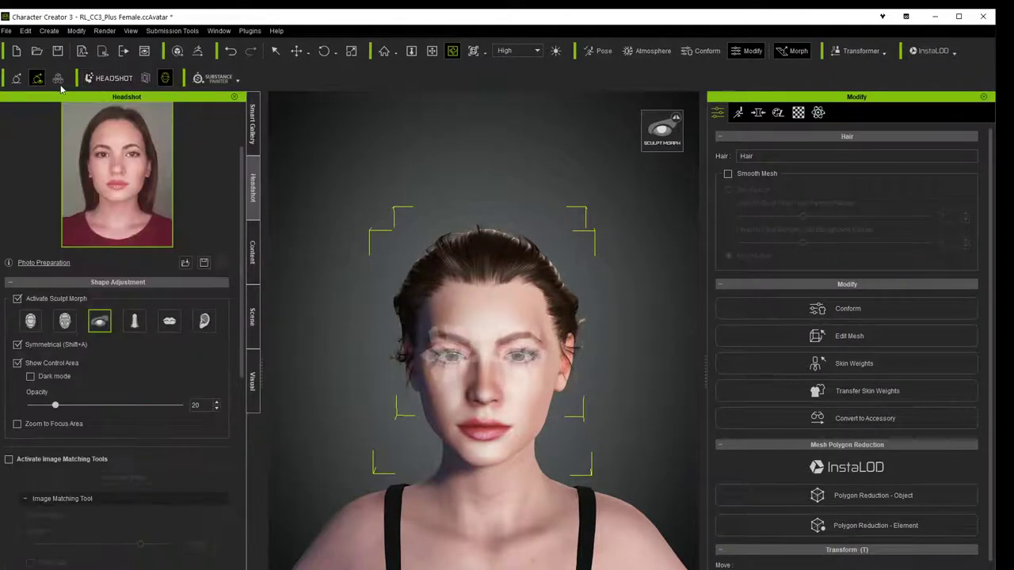
Open the Content library, look through the morph and avatar preset folders, then switch to clothing templates.
{"action": "left_click", "coordinate": [254, 254]}
{"action": "left_click", "coordinate": [255, 262]}
{"action": "left_click", "coordinate": [255, 267]}
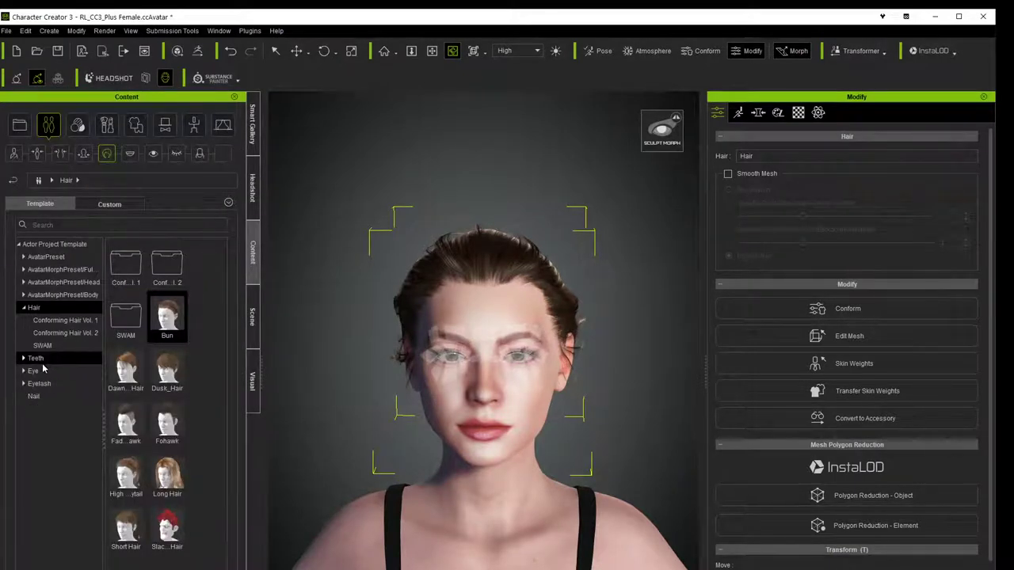
{"action": "left_click", "coordinate": [21, 271]}
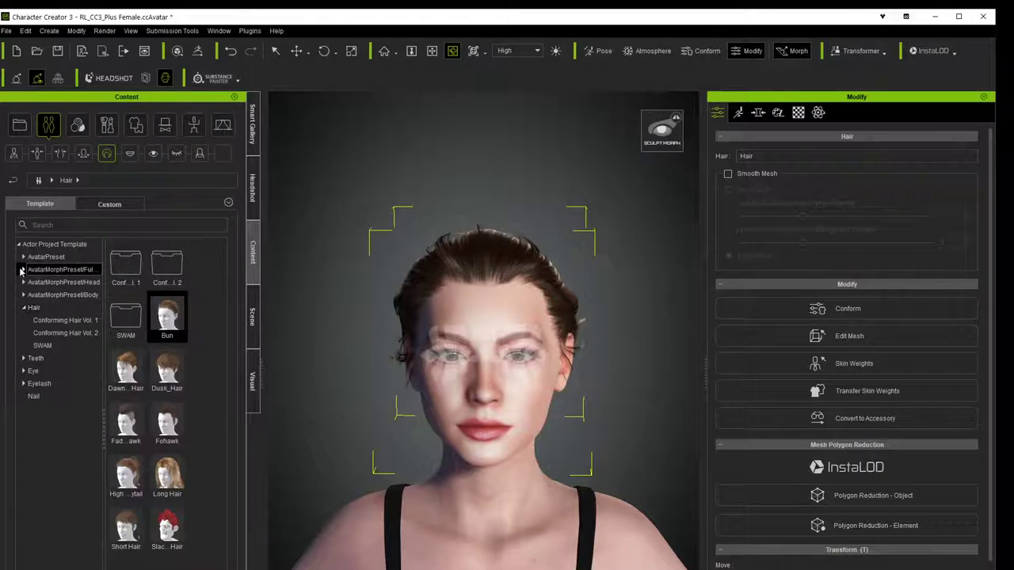
{"action": "left_click", "coordinate": [24, 271]}
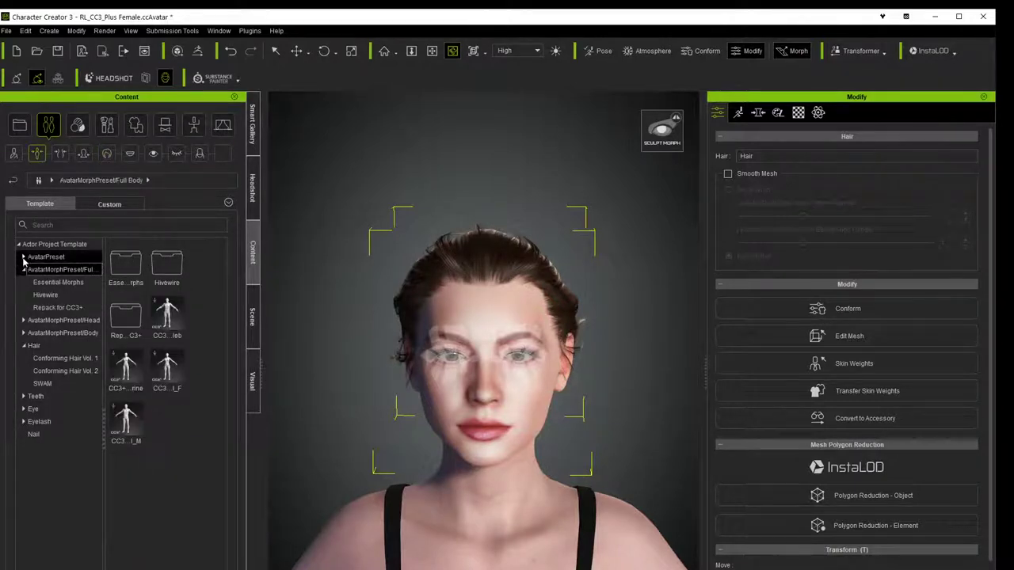
{"action": "left_click", "coordinate": [23, 257]}
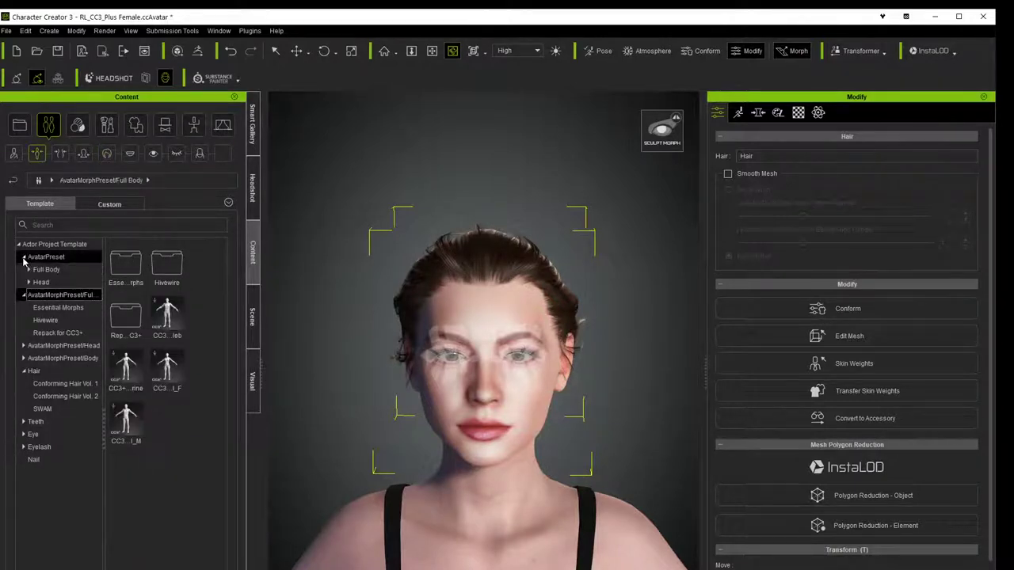
{"action": "left_click", "coordinate": [136, 125]}
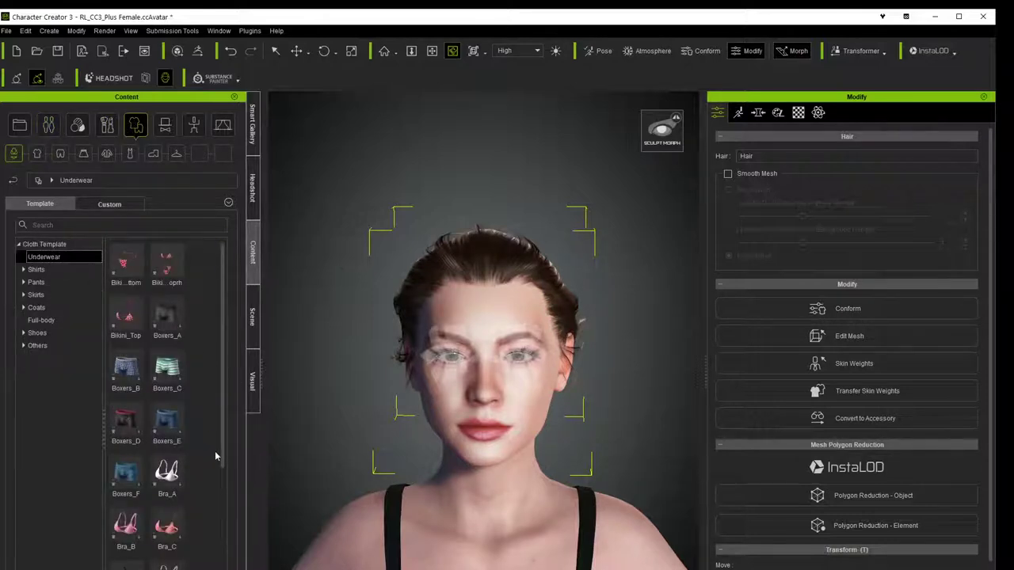
{"action": "scroll", "coordinate": [215, 451], "scroll_direction": "down", "scroll_amount": 3}
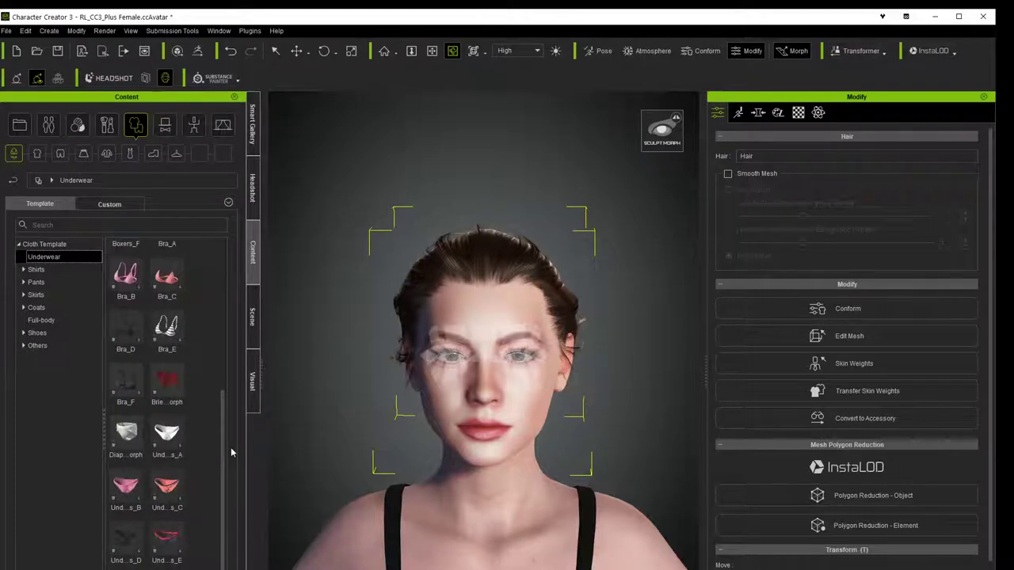
{"action": "scroll", "coordinate": [208, 448], "scroll_direction": "up", "scroll_amount": 3}
Expand the Shirts and Pants categories and list all the pants templates.
{"action": "left_click", "coordinate": [24, 270]}
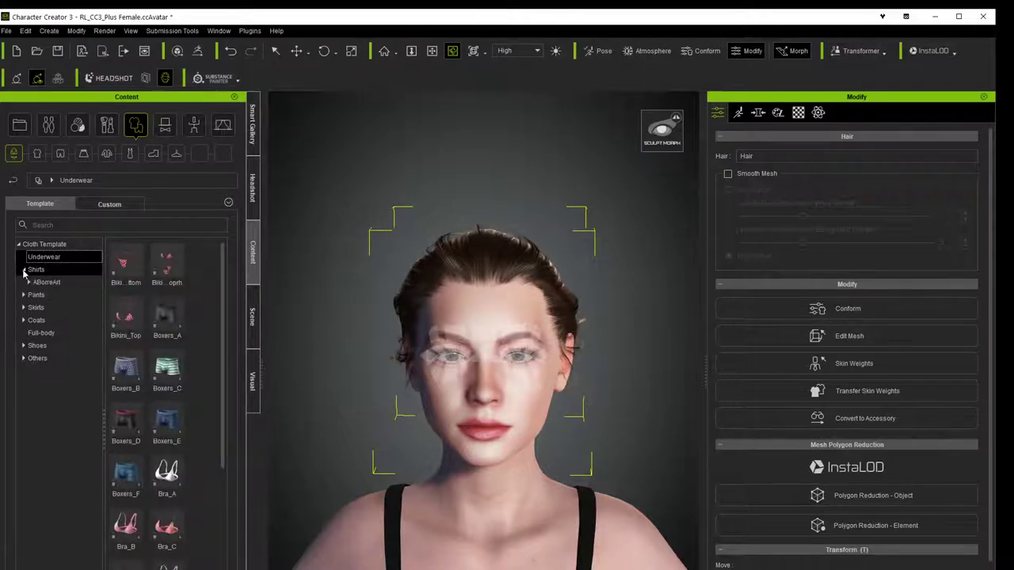
{"action": "left_click", "coordinate": [40, 282]}
{"action": "left_click", "coordinate": [29, 283]}
{"action": "left_click", "coordinate": [36, 294]}
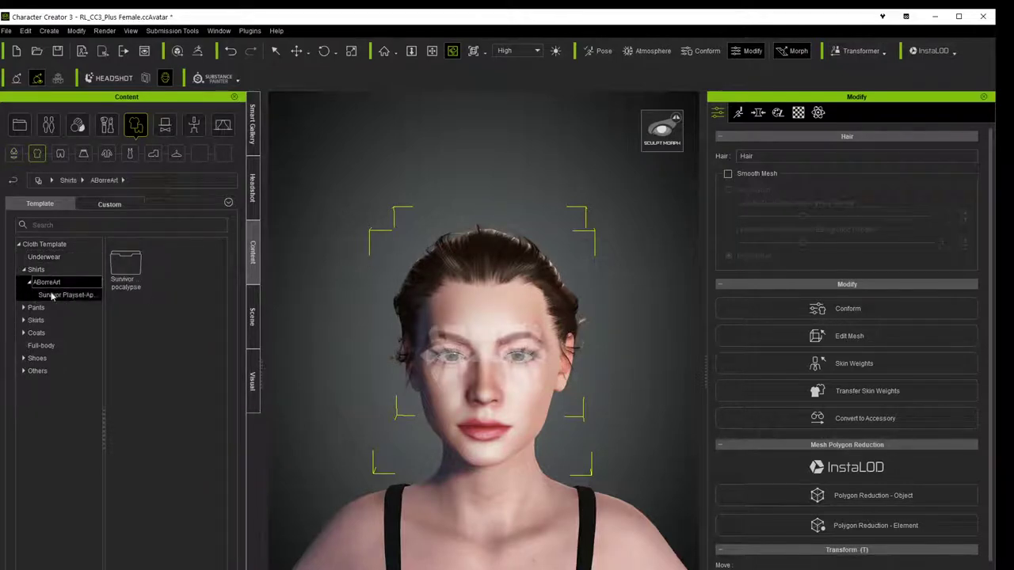
{"action": "left_click", "coordinate": [24, 307]}
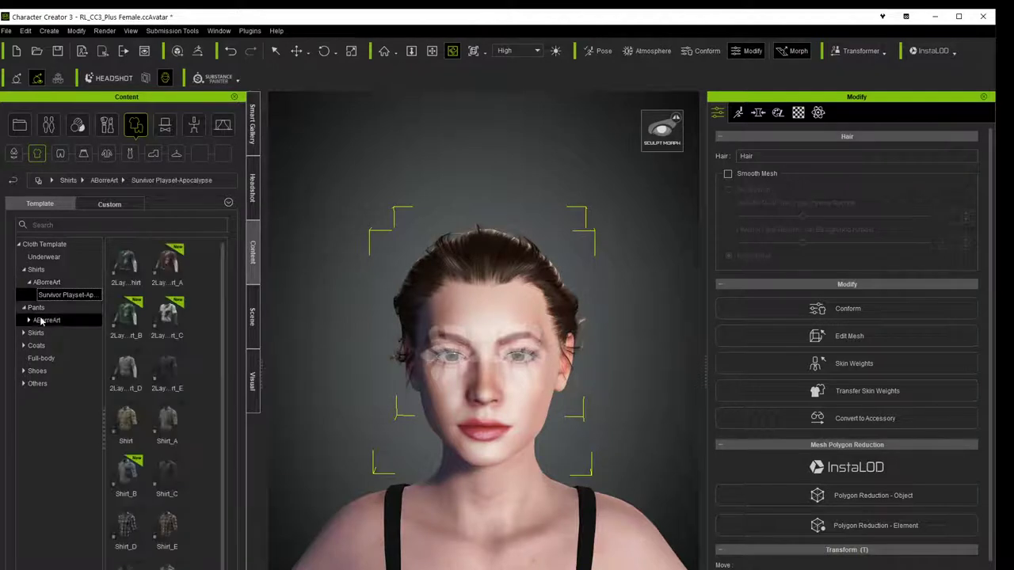
{"action": "left_click", "coordinate": [28, 321]}
{"action": "left_click", "coordinate": [32, 308]}
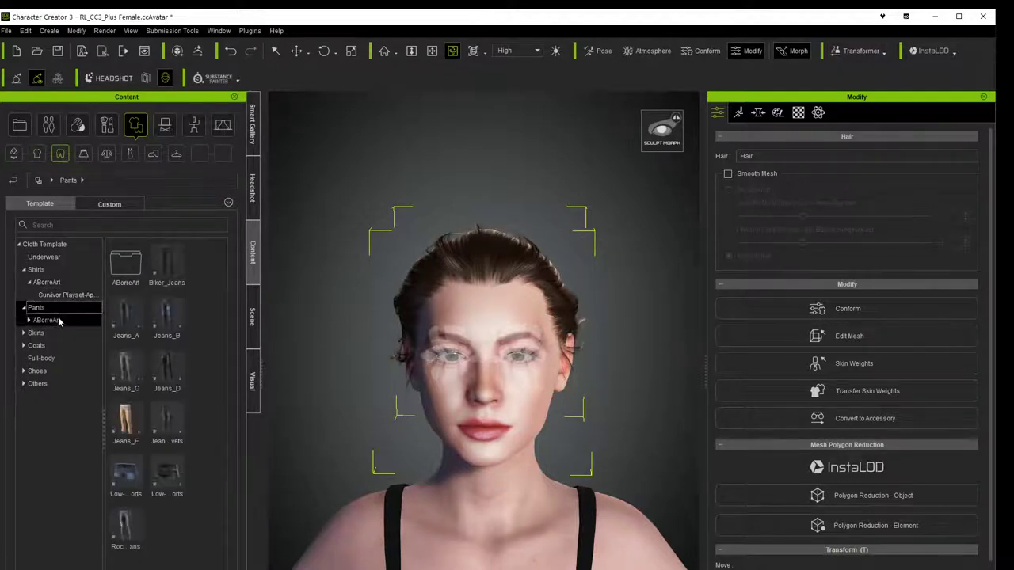
Put Jeans_A on the character and look through the Coats and Full-body templates.
{"action": "double_click", "coordinate": [128, 319]}
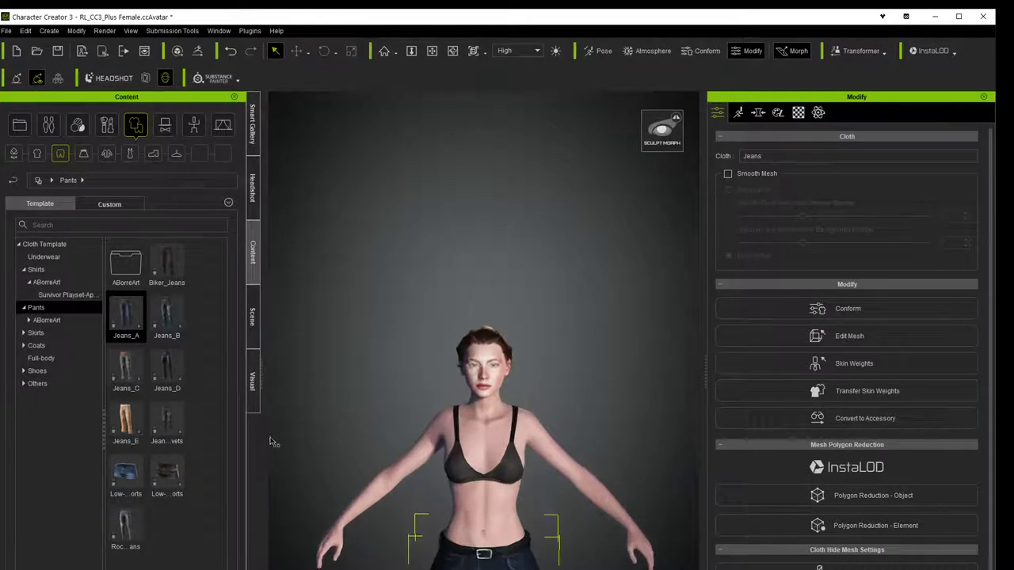
{"action": "left_click", "coordinate": [37, 346]}
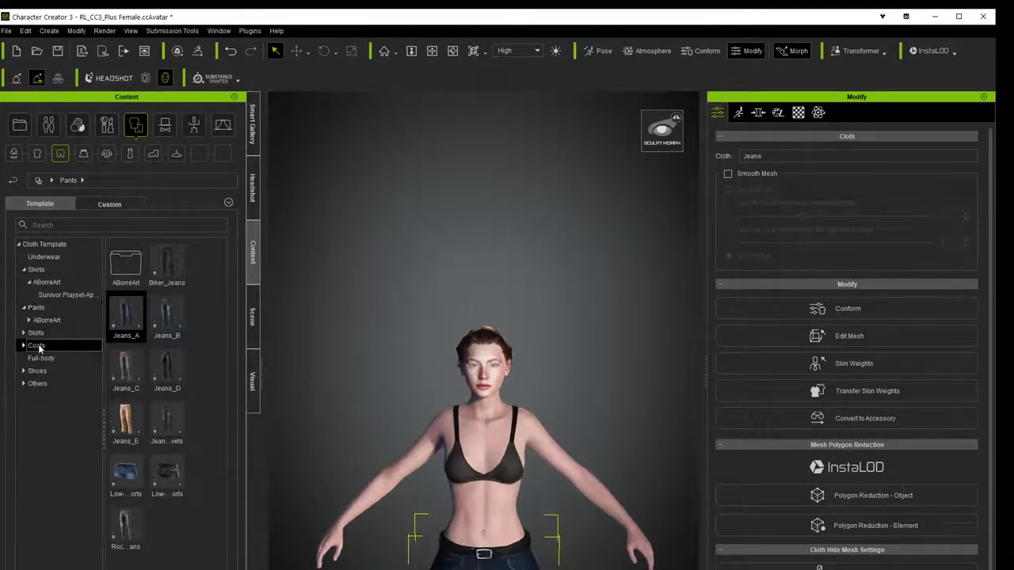
{"action": "left_click", "coordinate": [41, 357]}
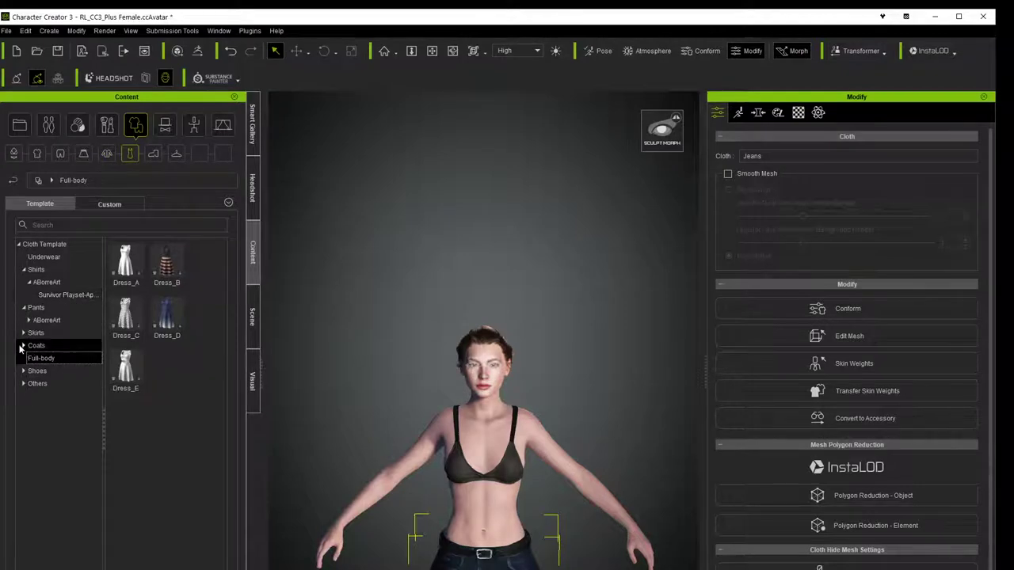
{"action": "left_click", "coordinate": [24, 346]}
{"action": "left_click", "coordinate": [24, 346]}
{"action": "left_click", "coordinate": [43, 357]}
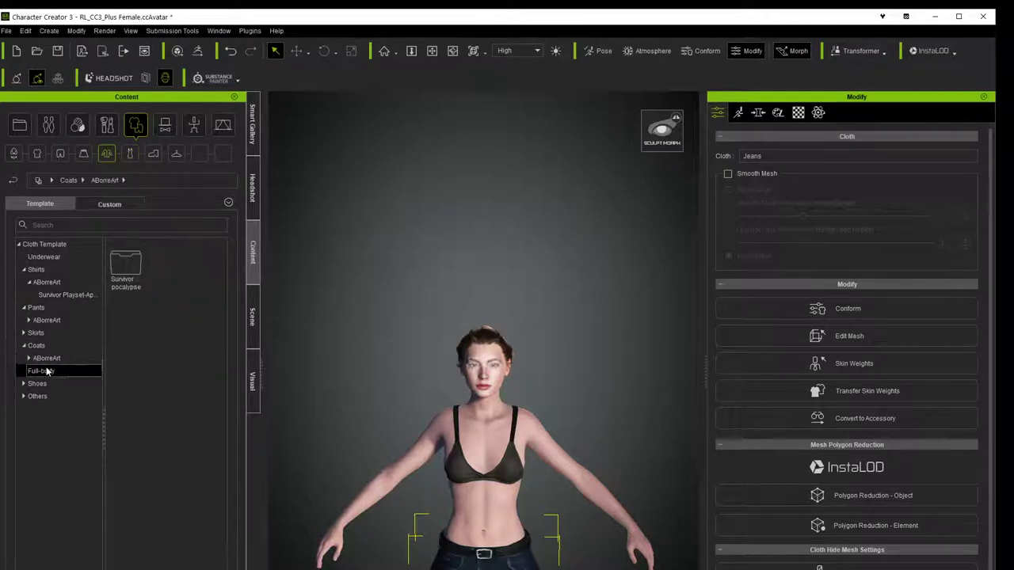
{"action": "left_click", "coordinate": [47, 371]}
{"action": "left_click", "coordinate": [46, 346]}
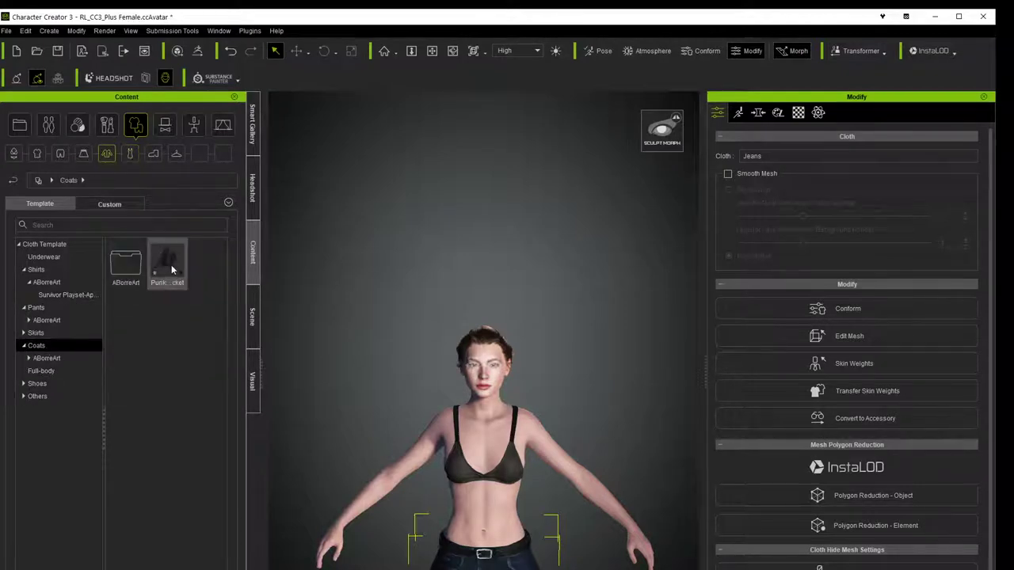
{"action": "left_click", "coordinate": [42, 372]}
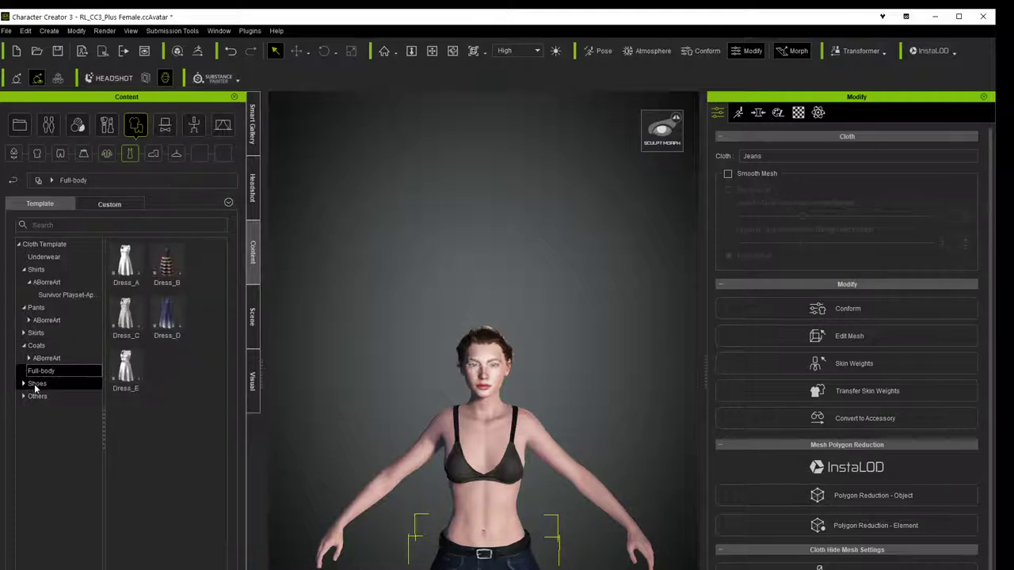
Browse the Shoes, Others (Xurge3D, AIU_M), Underwear, Survivor Playset shirts and pants templates.
{"action": "left_click", "coordinate": [36, 384]}
{"action": "left_click", "coordinate": [24, 396]}
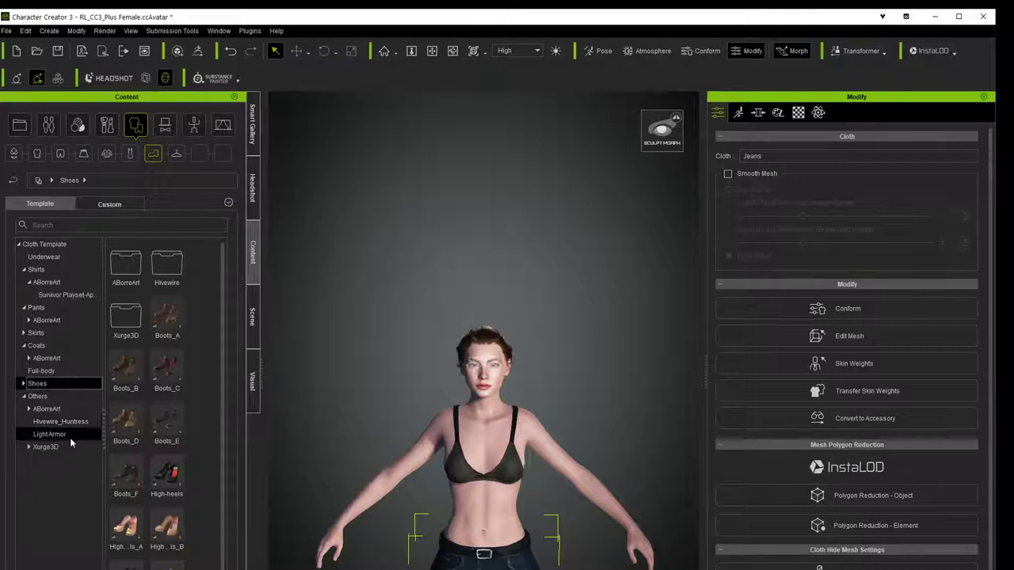
{"action": "left_click", "coordinate": [34, 448]}
{"action": "left_click", "coordinate": [29, 447]}
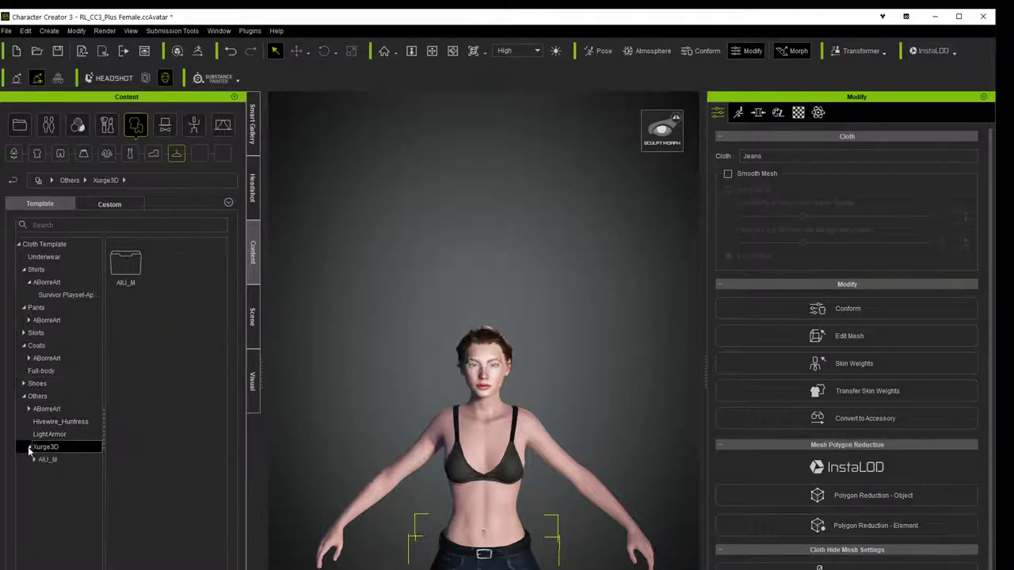
{"action": "left_click", "coordinate": [48, 459]}
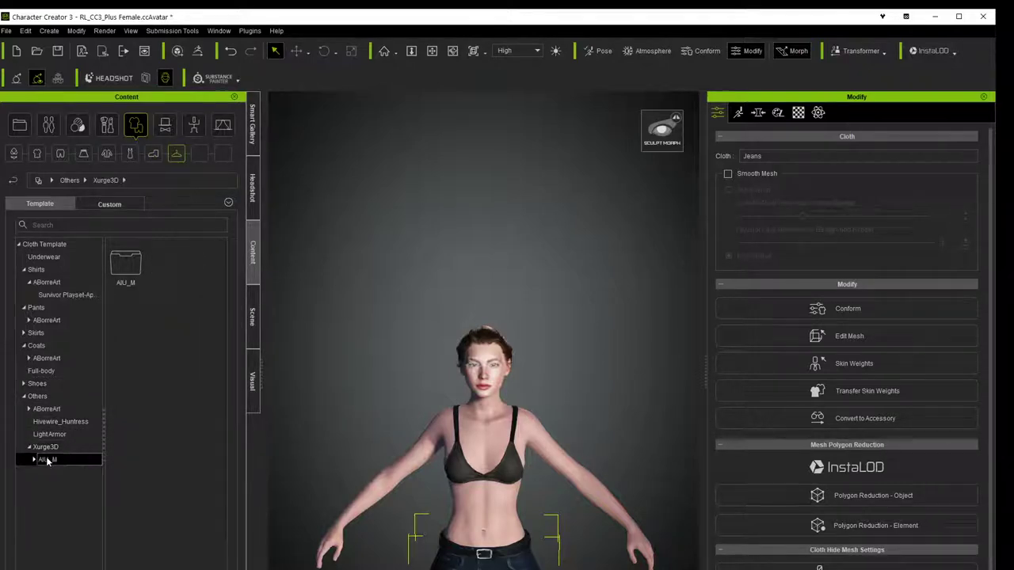
{"action": "left_click", "coordinate": [43, 257]}
{"action": "left_click", "coordinate": [56, 295]}
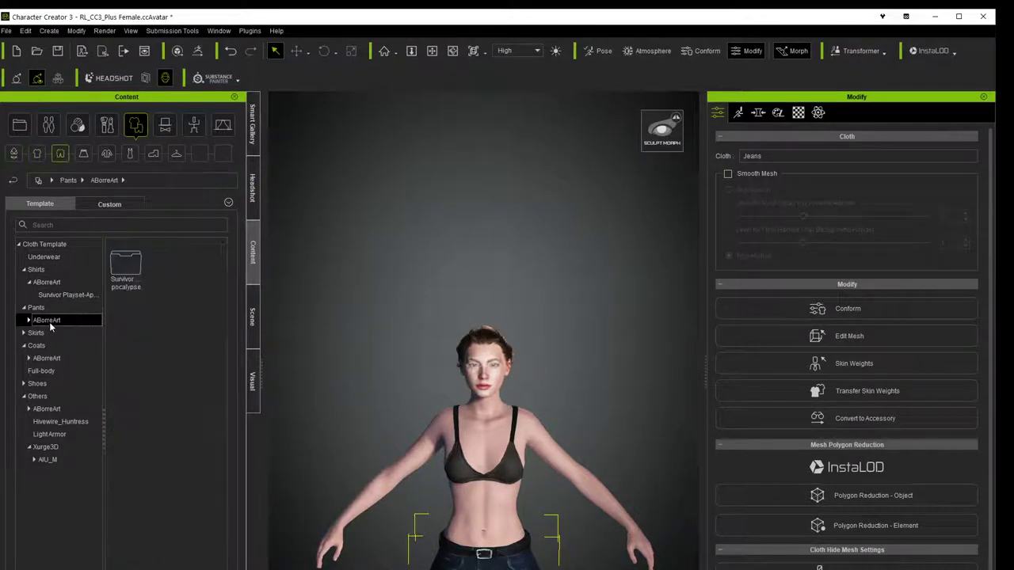
{"action": "left_click", "coordinate": [30, 320]}
{"action": "left_click", "coordinate": [58, 334]}
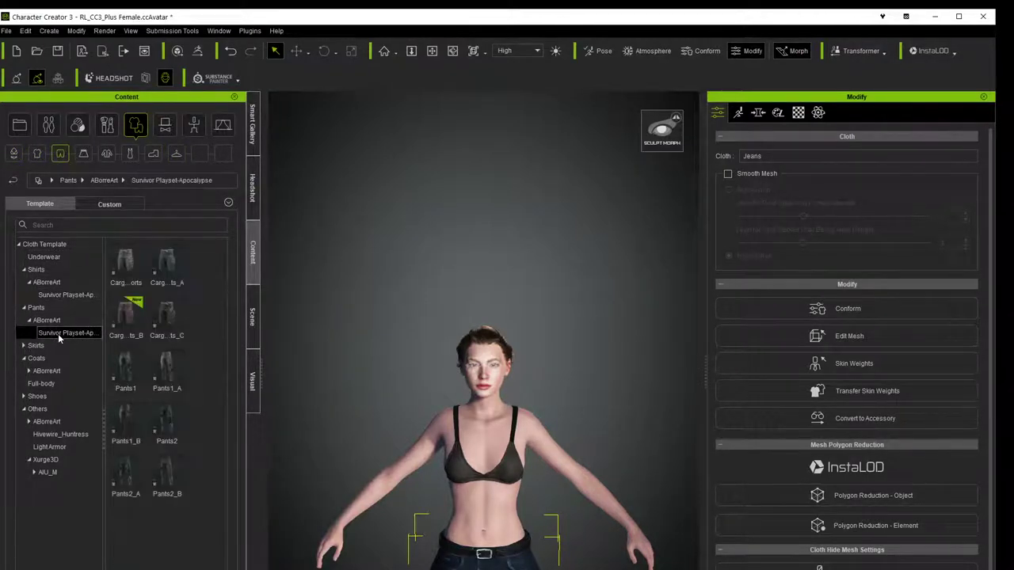
Browse the Hivewire and Dawn's Starter Pack skirts, Survivor Playset coats and Full-body templates.
{"action": "left_click", "coordinate": [38, 346]}
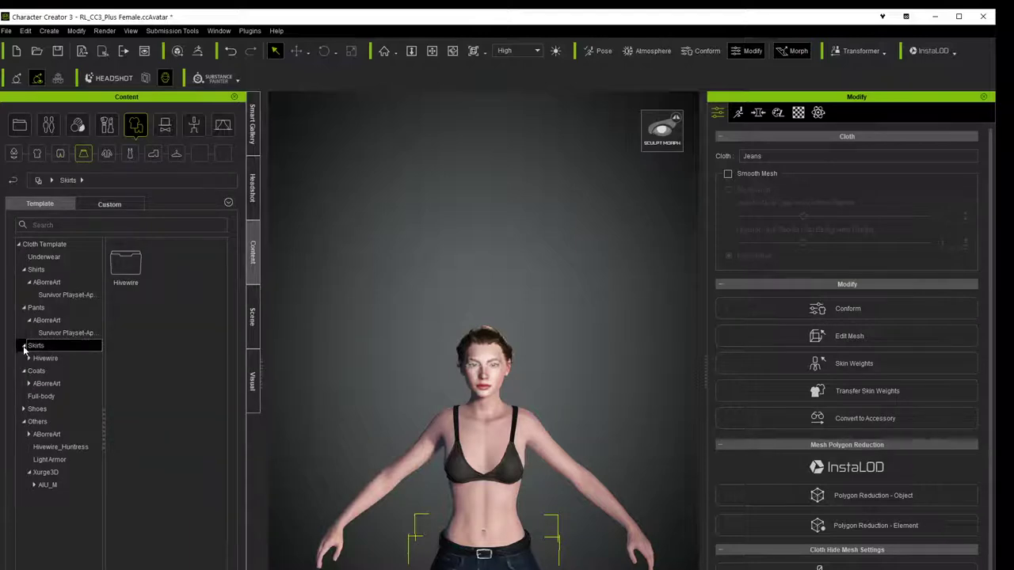
{"action": "left_click", "coordinate": [23, 346]}
{"action": "left_click", "coordinate": [32, 359]}
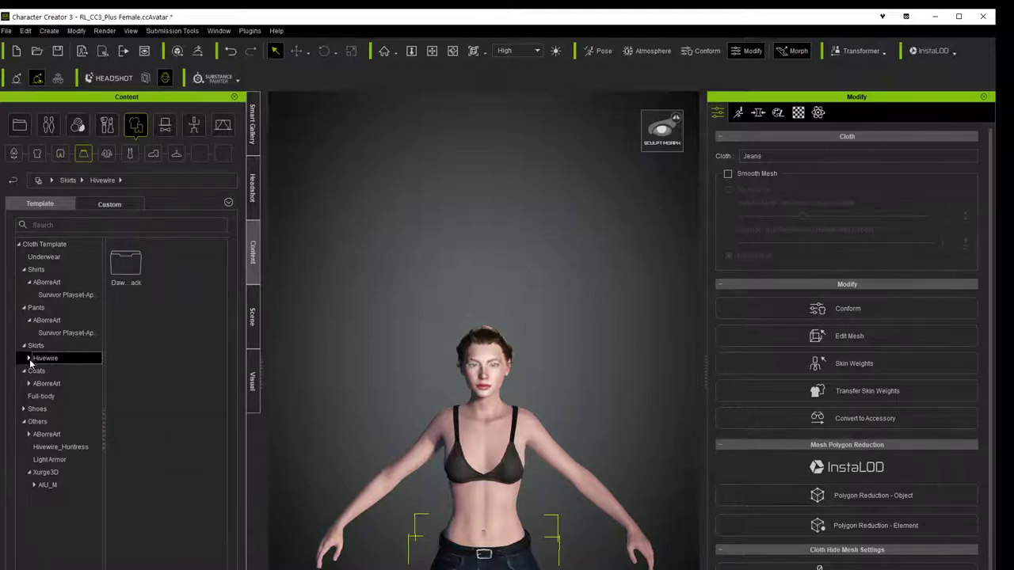
{"action": "left_click", "coordinate": [29, 359]}
{"action": "left_click", "coordinate": [49, 372]}
{"action": "left_click", "coordinate": [35, 385]}
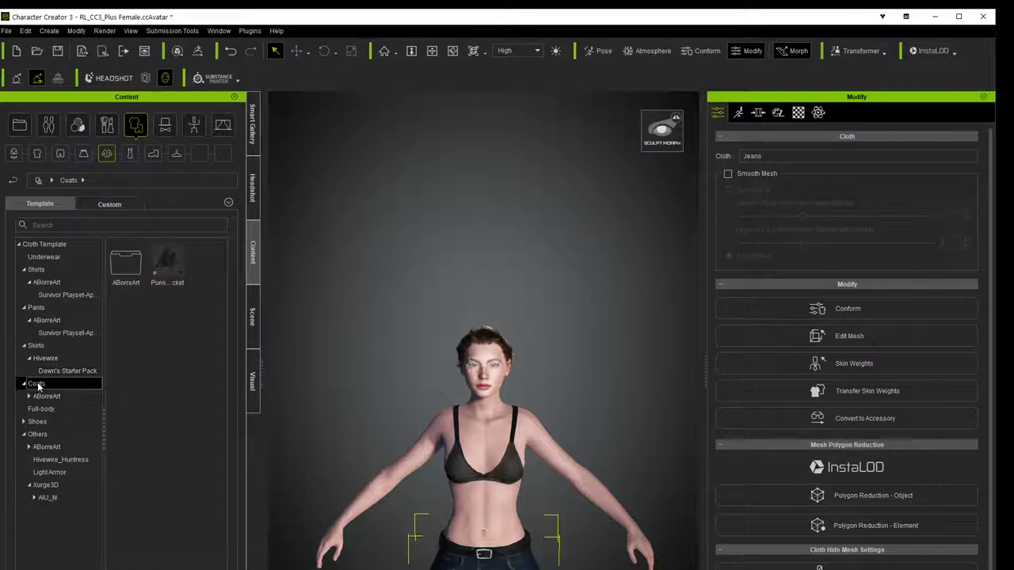
{"action": "left_click", "coordinate": [30, 397]}
{"action": "left_click", "coordinate": [48, 408]}
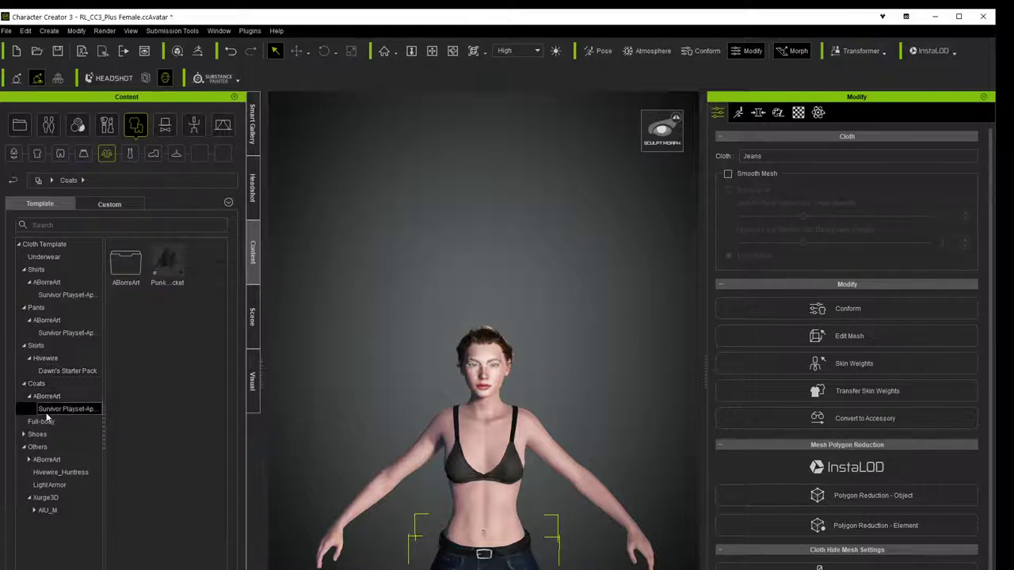
{"action": "left_click", "coordinate": [46, 424]}
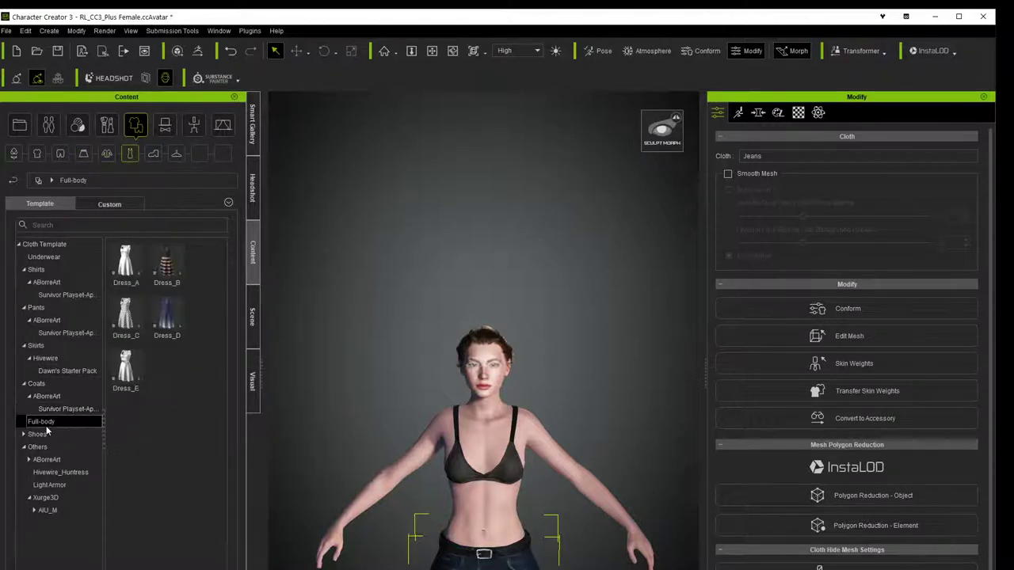
Browse the Hivewire shoes and the Others items: ABorreArt, Hivewire_Huntress, LightArmor, Xurge3D, AIU_M.
{"action": "left_click", "coordinate": [24, 435]}
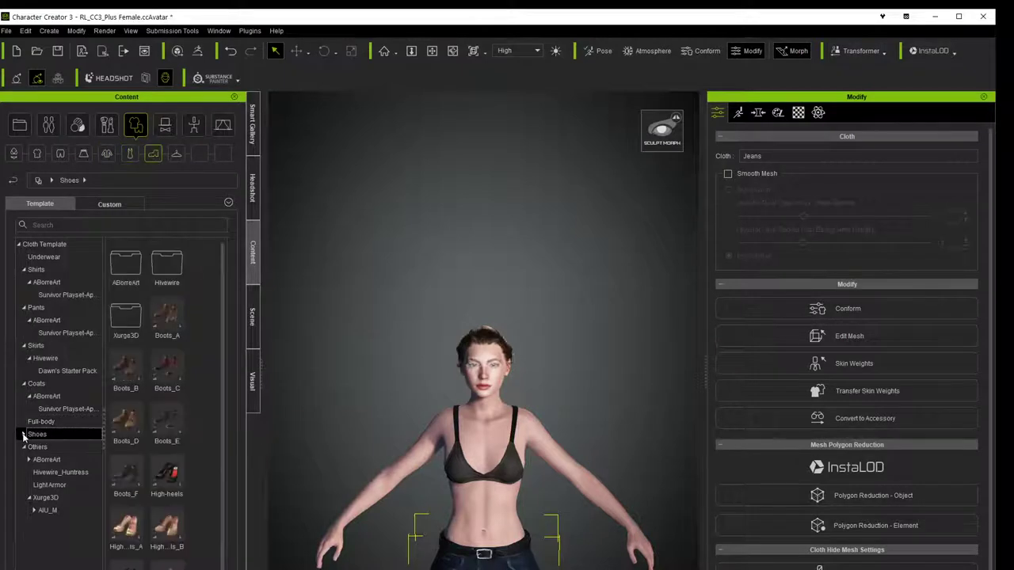
{"action": "left_click", "coordinate": [24, 436]}
{"action": "left_click", "coordinate": [45, 459]}
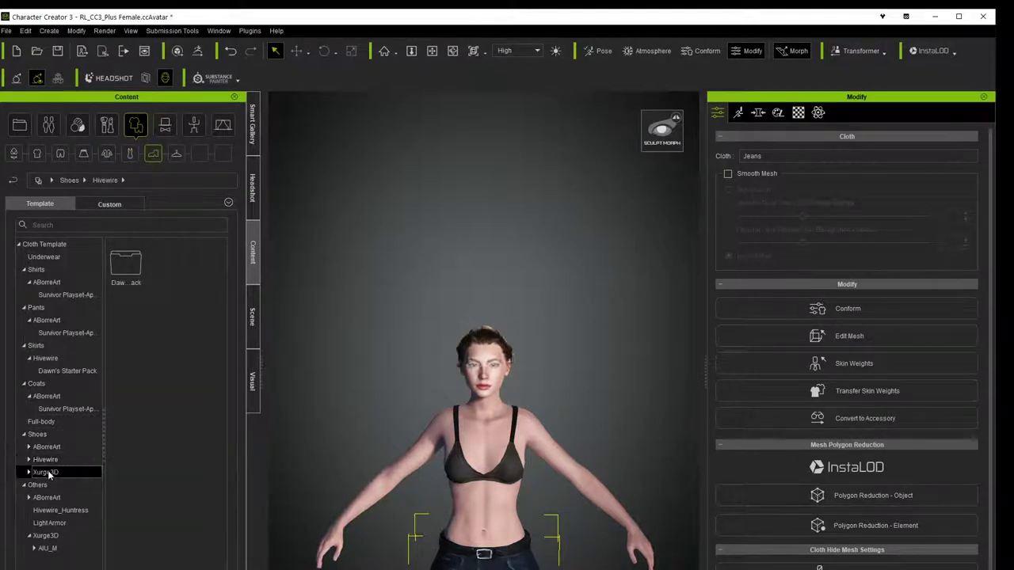
{"action": "left_click", "coordinate": [41, 484]}
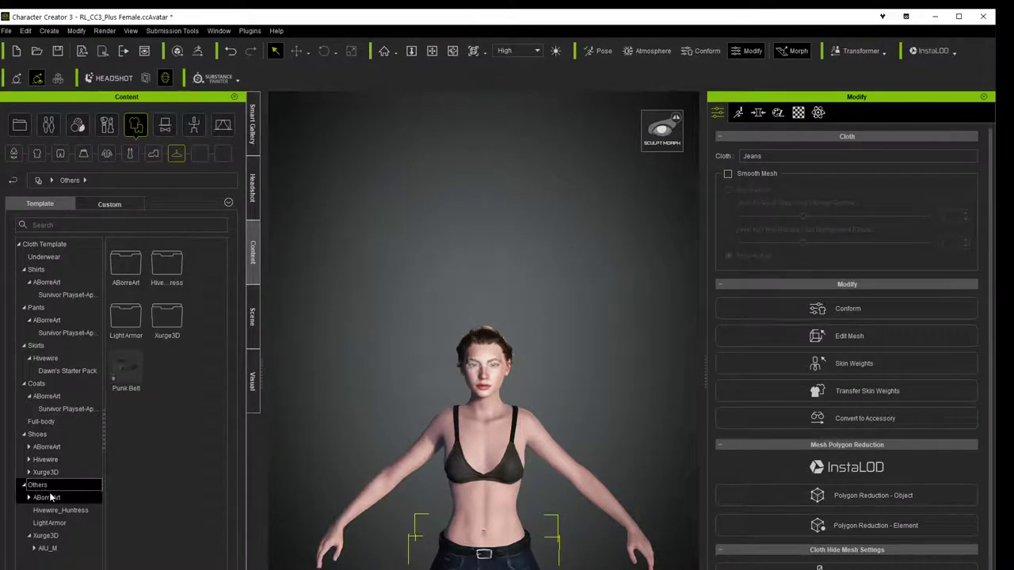
{"action": "left_click", "coordinate": [47, 499]}
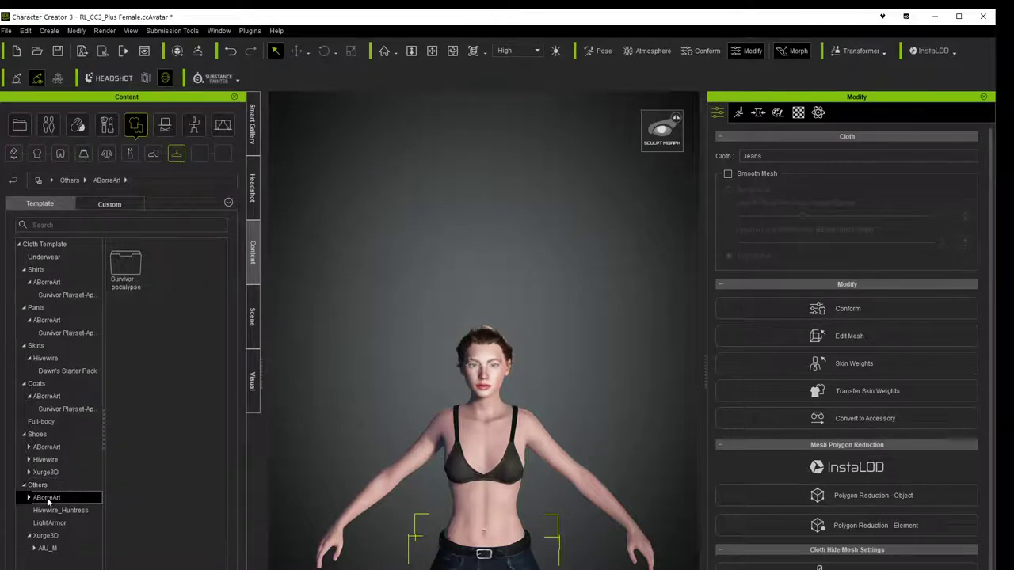
{"action": "left_click", "coordinate": [49, 511]}
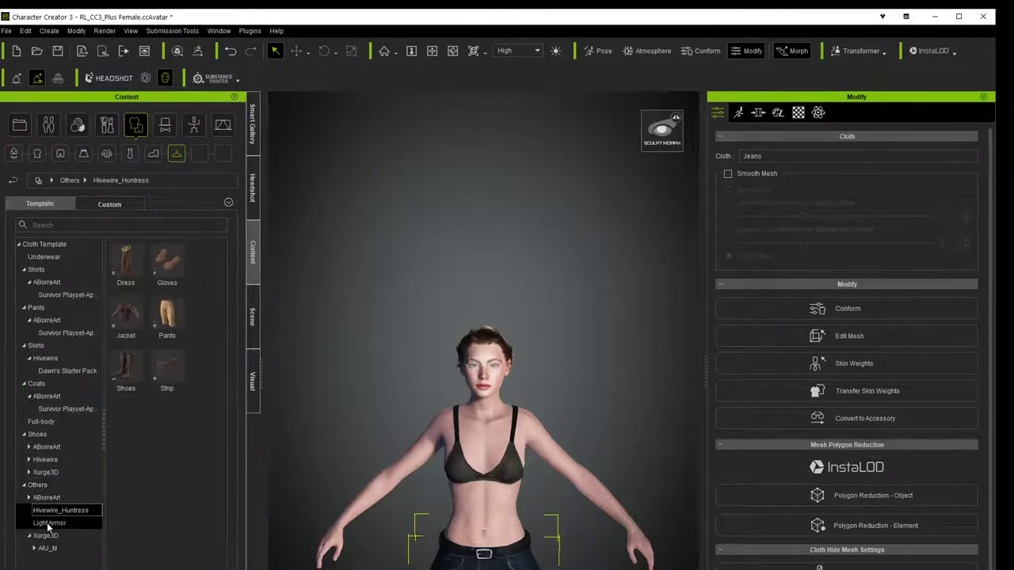
{"action": "left_click", "coordinate": [49, 526]}
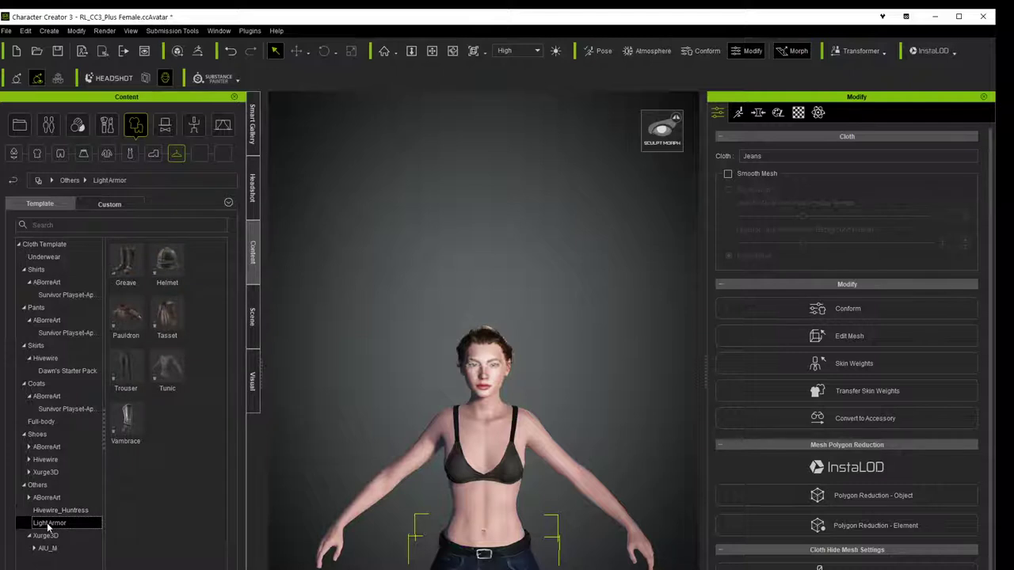
{"action": "left_click", "coordinate": [45, 536]}
{"action": "left_click", "coordinate": [46, 548]}
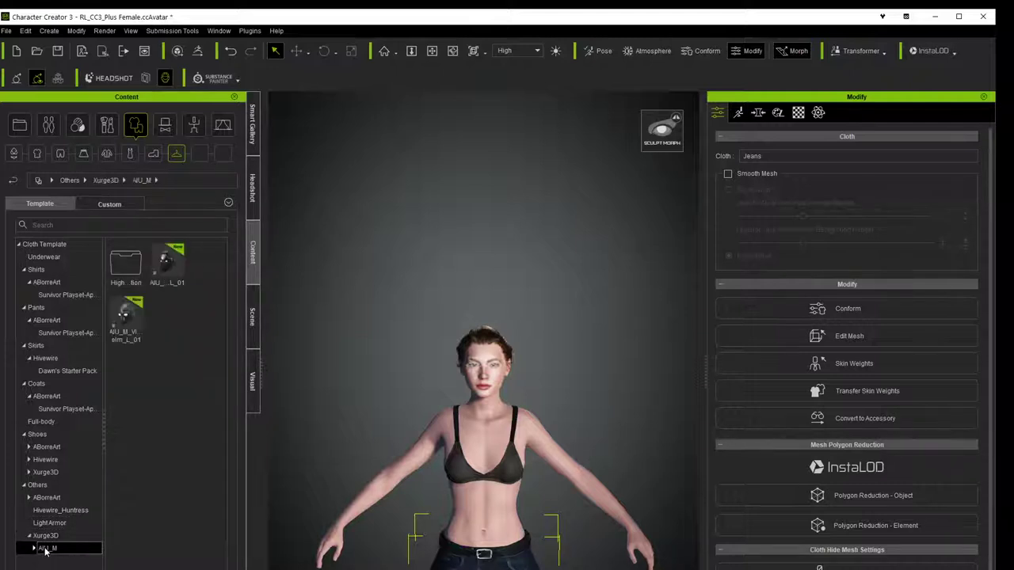
Revisit the Survivor Playset coats in the template library, finishing on the Shoes templates.
{"action": "left_click", "coordinate": [53, 298]}
{"action": "scroll", "coordinate": [190, 536], "scroll_direction": "down", "scroll_amount": 1}
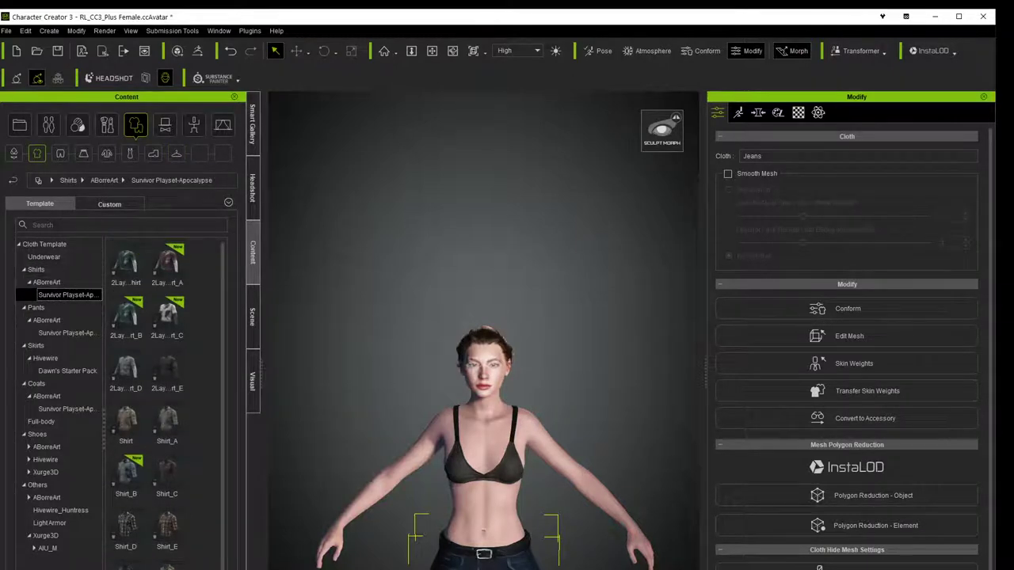
{"action": "left_click", "coordinate": [101, 206]}
{"action": "left_click", "coordinate": [44, 206]}
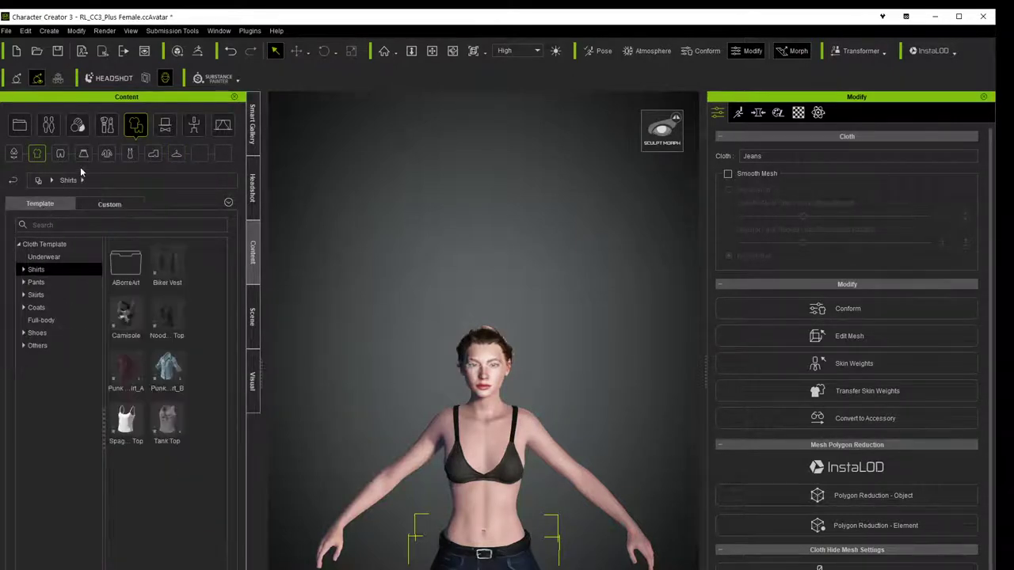
{"action": "left_click", "coordinate": [109, 158]}
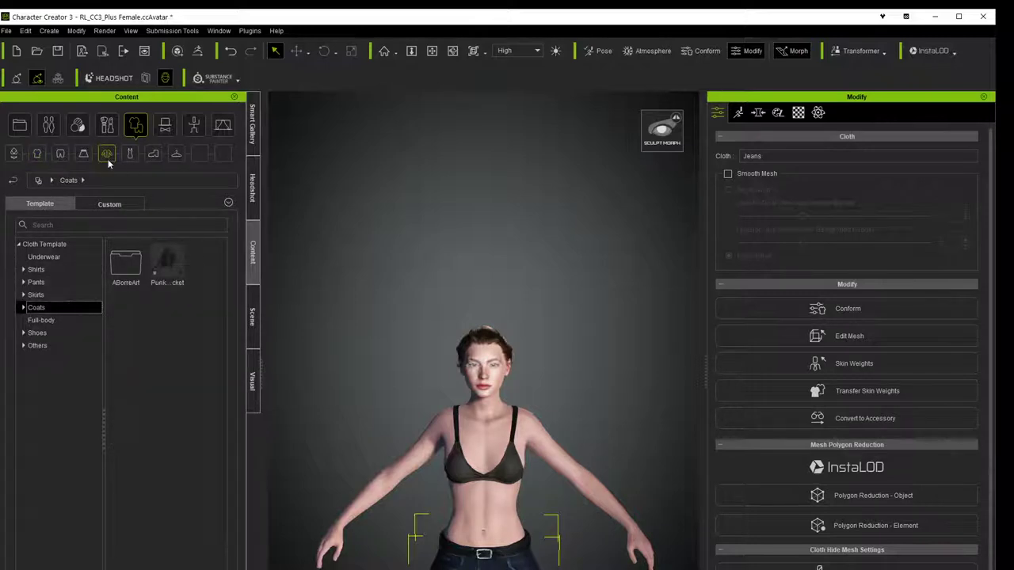
{"action": "left_click", "coordinate": [24, 307]}
{"action": "left_click", "coordinate": [23, 308]}
{"action": "left_click", "coordinate": [23, 307]}
{"action": "left_click", "coordinate": [46, 320]}
{"action": "left_click", "coordinate": [29, 321]}
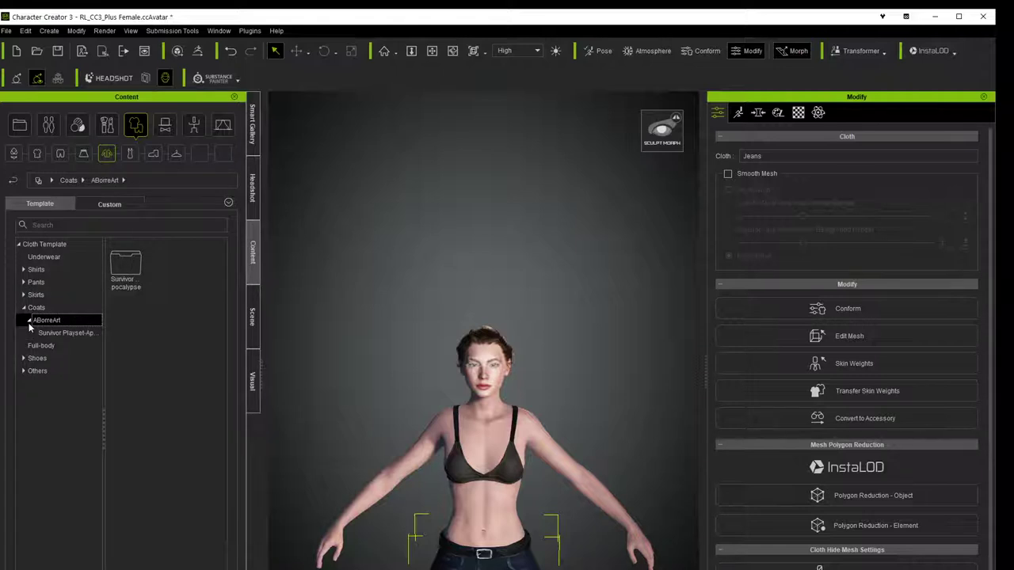
{"action": "left_click", "coordinate": [49, 333]}
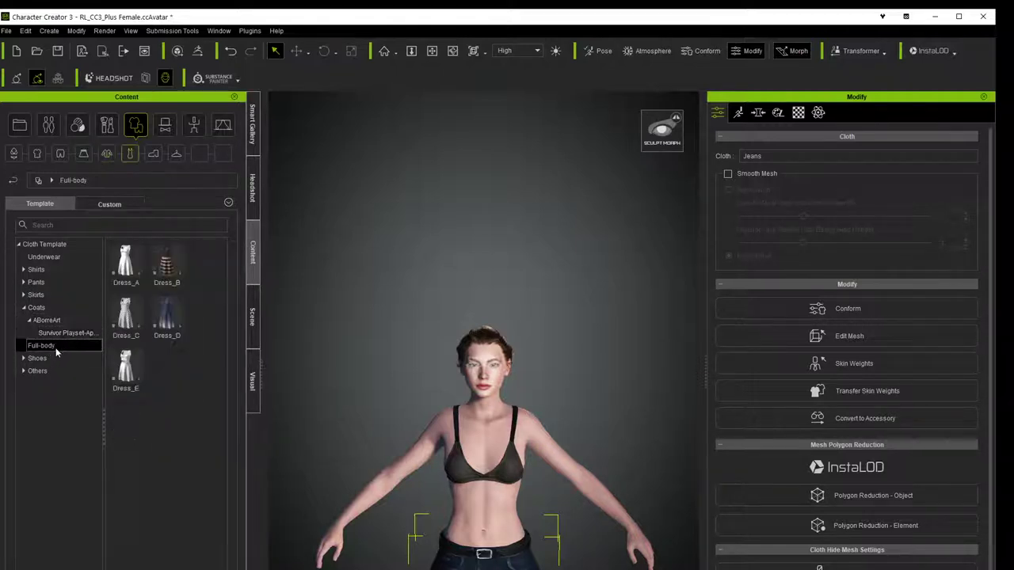
{"action": "left_click", "coordinate": [38, 358]}
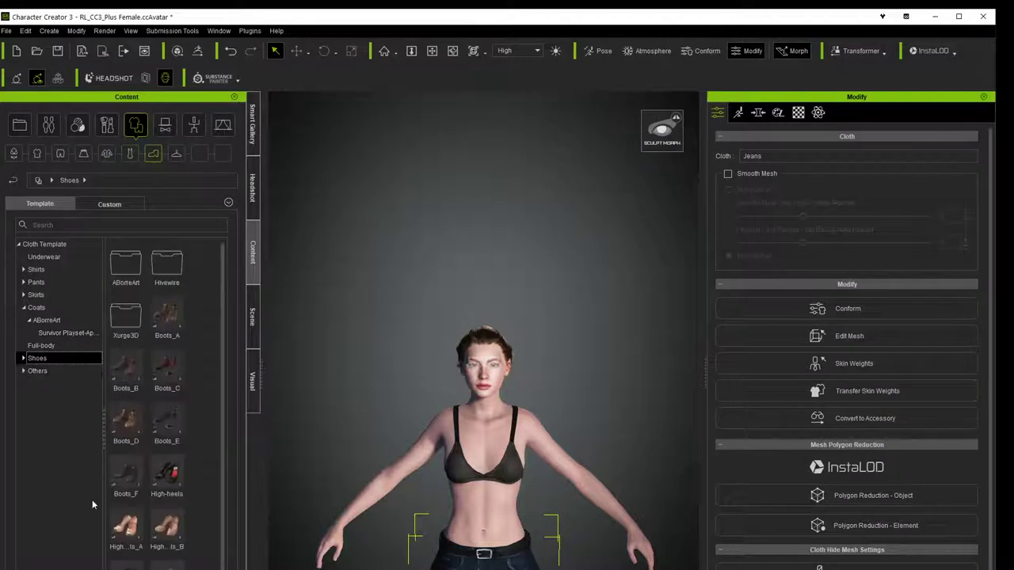
Try dark high heels and Boots_F, then fit Boots_C, confirming Replace for the current shoes.
{"action": "scroll", "coordinate": [132, 533], "scroll_direction": "down", "scroll_amount": 1}
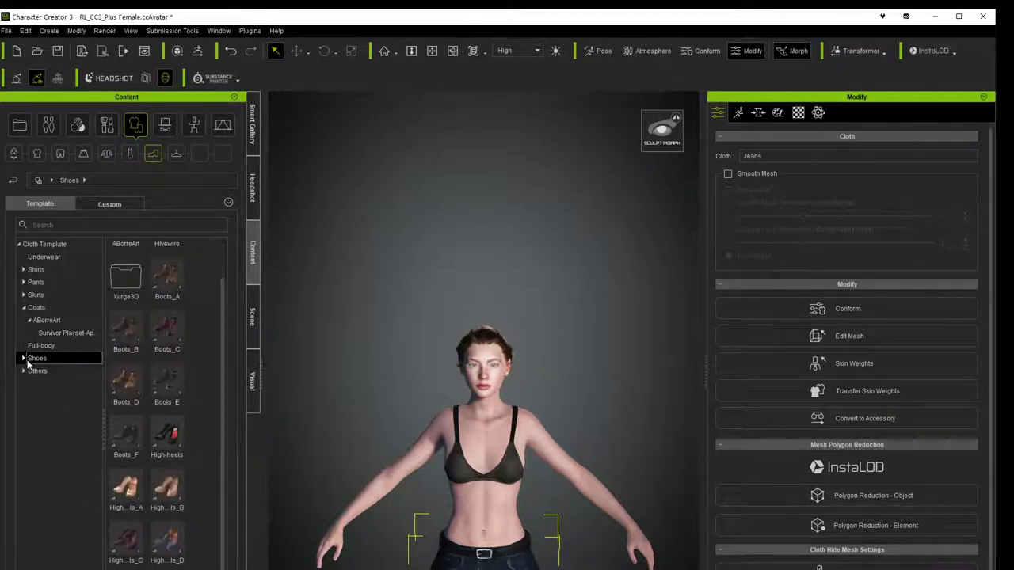
{"action": "double_click", "coordinate": [134, 549]}
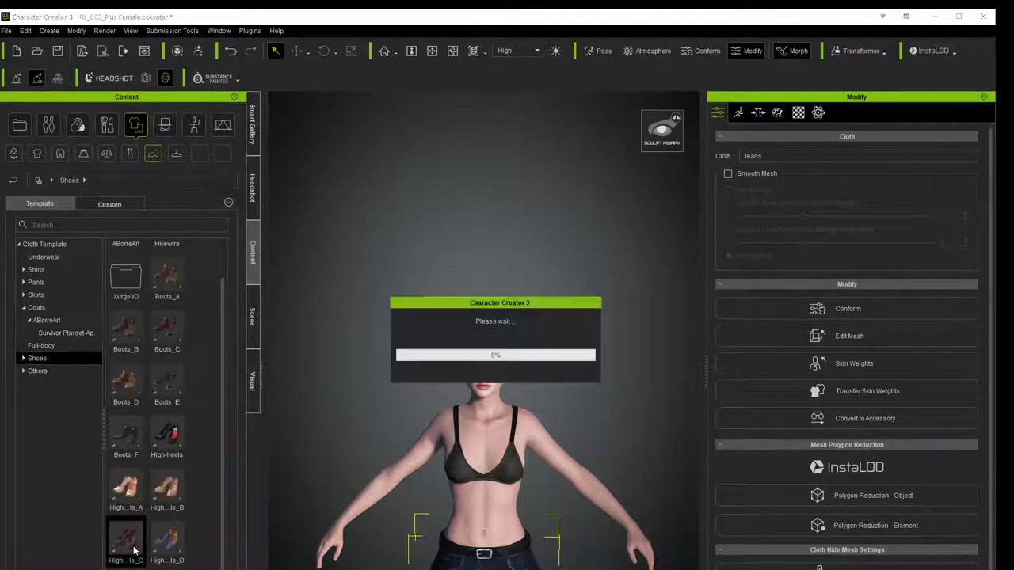
{"action": "scroll", "coordinate": [404, 446], "scroll_direction": "down", "scroll_amount": 2}
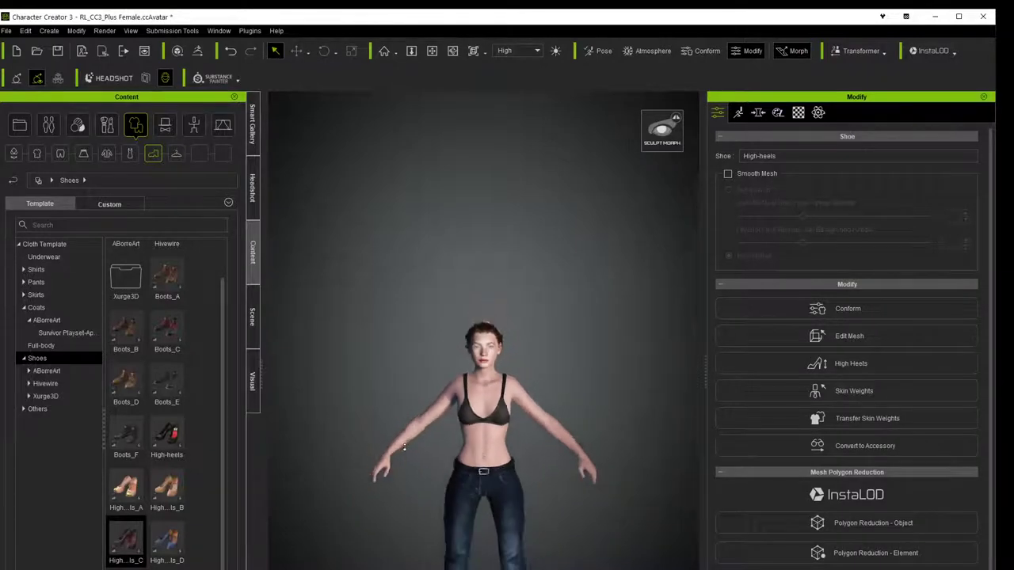
{"action": "double_click", "coordinate": [129, 439]}
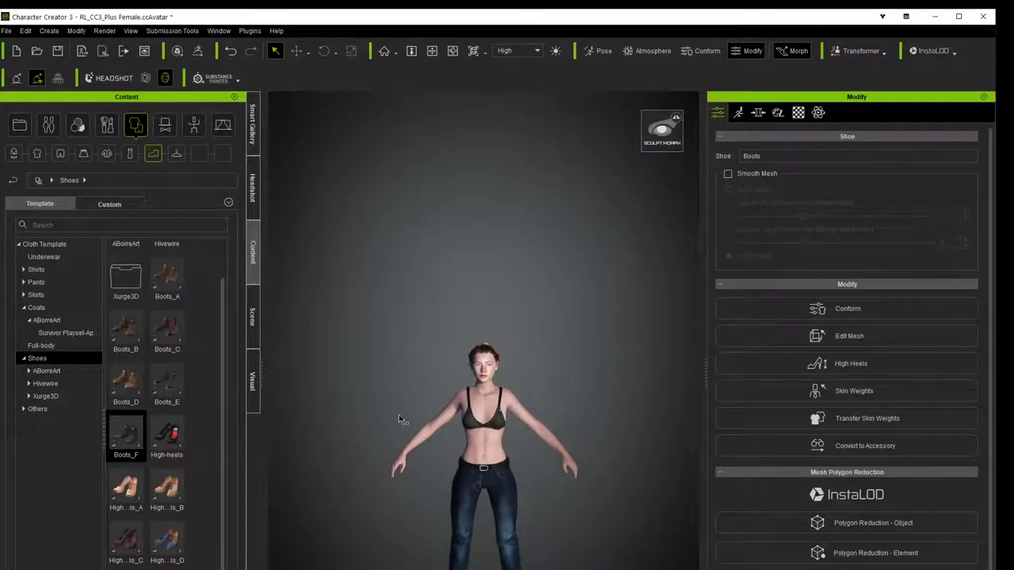
{"action": "scroll", "coordinate": [398, 418], "scroll_direction": "up", "scroll_amount": 5}
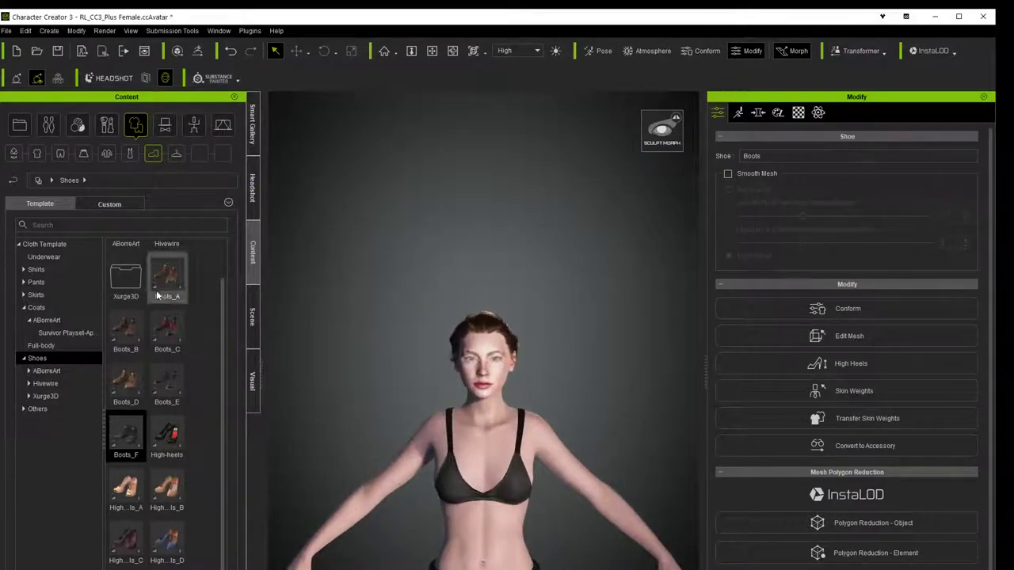
{"action": "double_click", "coordinate": [166, 325]}
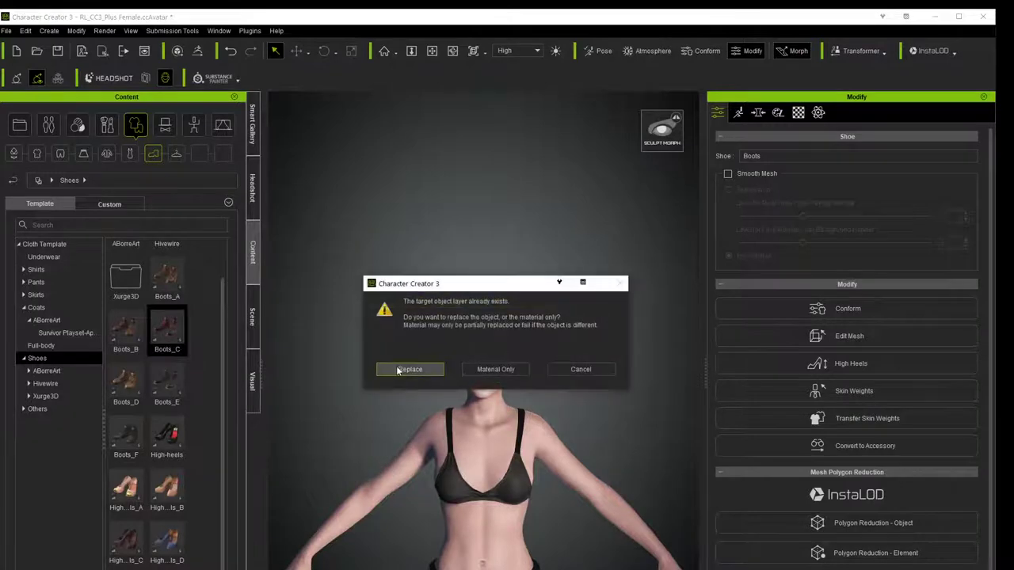
{"action": "left_click", "coordinate": [413, 369]}
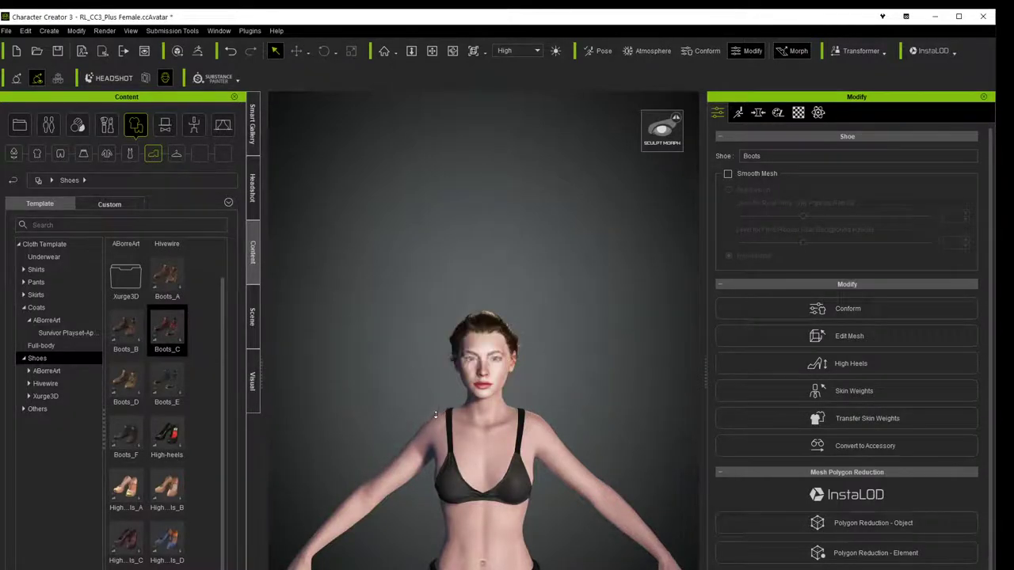
{"action": "scroll", "coordinate": [436, 414], "scroll_direction": "down", "scroll_amount": 5}
{"action": "scroll", "coordinate": [436, 413], "scroll_direction": "up", "scroll_amount": 5}
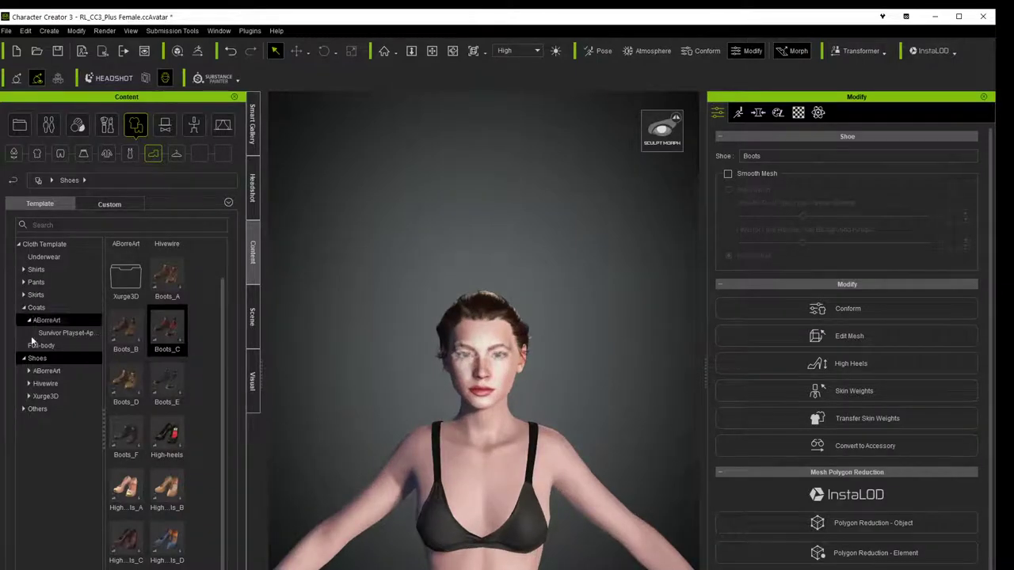
Expand the Shirts templates and put the white Spaghetti-strap Top on the character.
{"action": "left_click", "coordinate": [52, 372]}
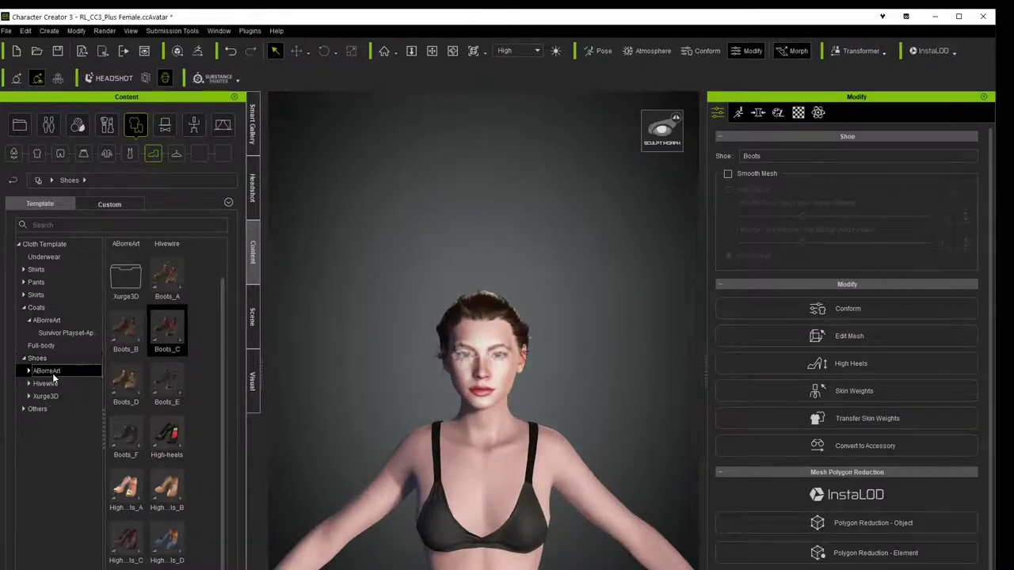
{"action": "left_click", "coordinate": [23, 270]}
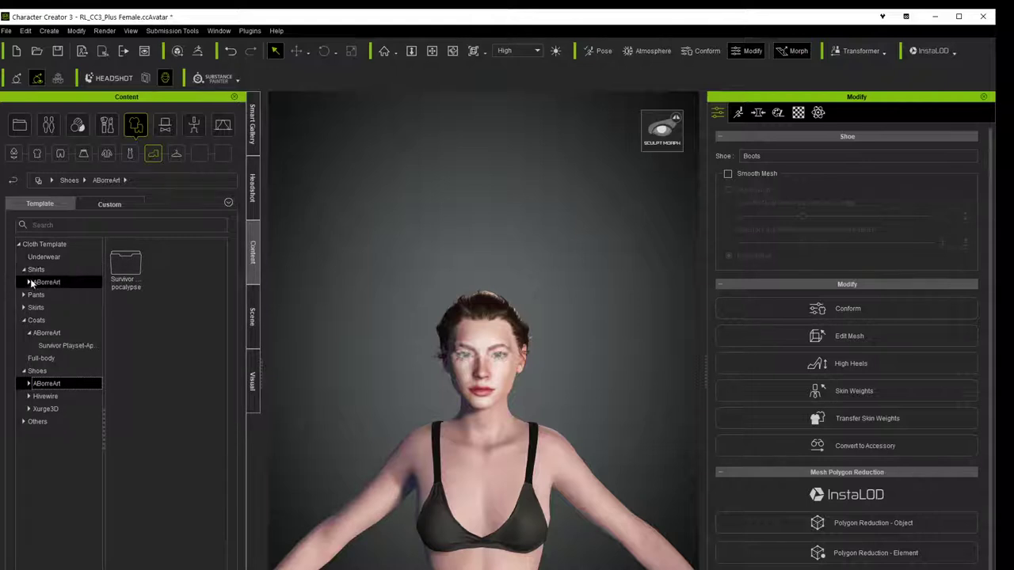
{"action": "left_click", "coordinate": [35, 271]}
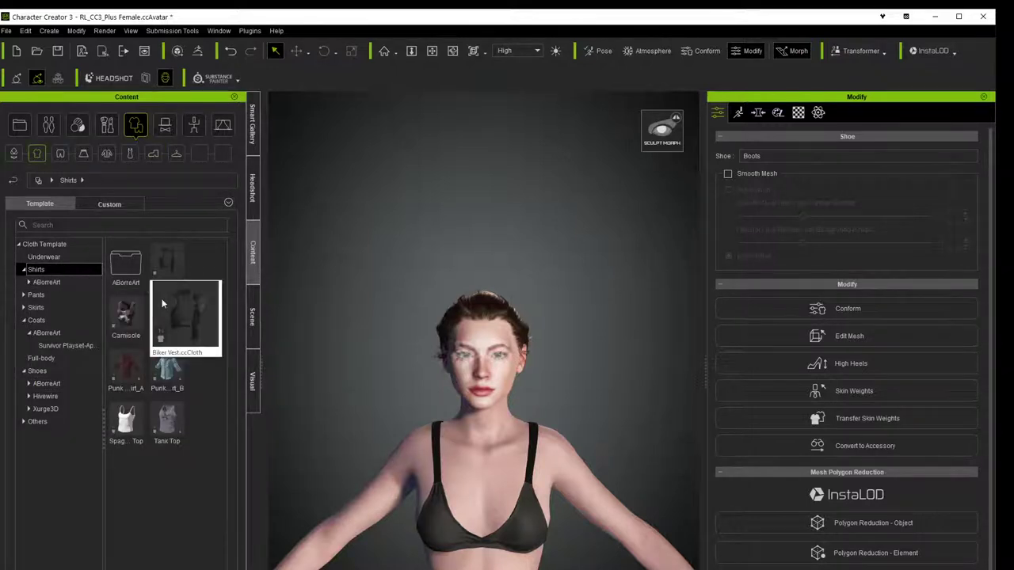
{"action": "mouse_move", "coordinate": [161, 313]}
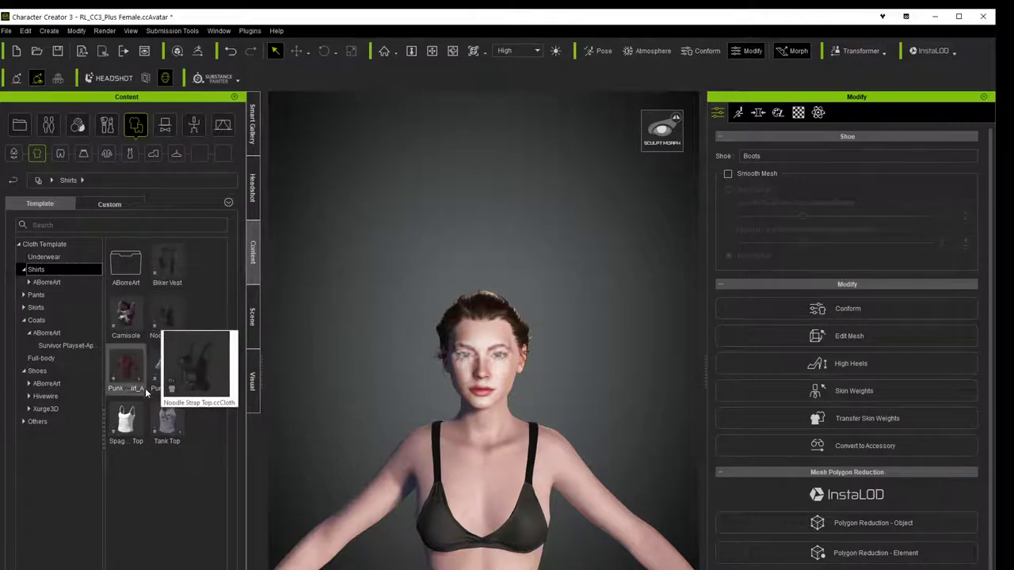
{"action": "double_click", "coordinate": [129, 422]}
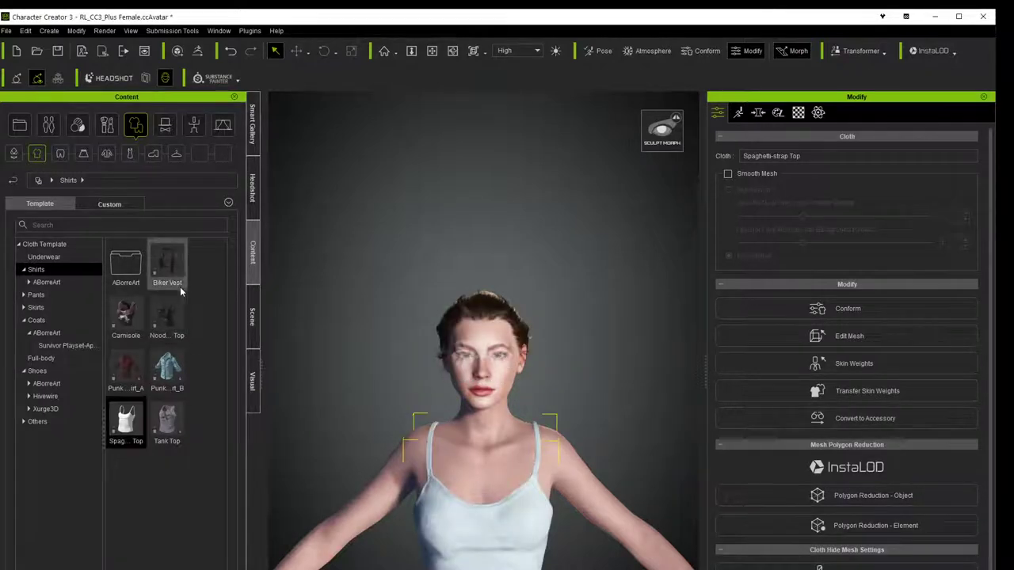
Add the Biker Vest over the top, deselect it and orbit around the character.
{"action": "double_click", "coordinate": [168, 265]}
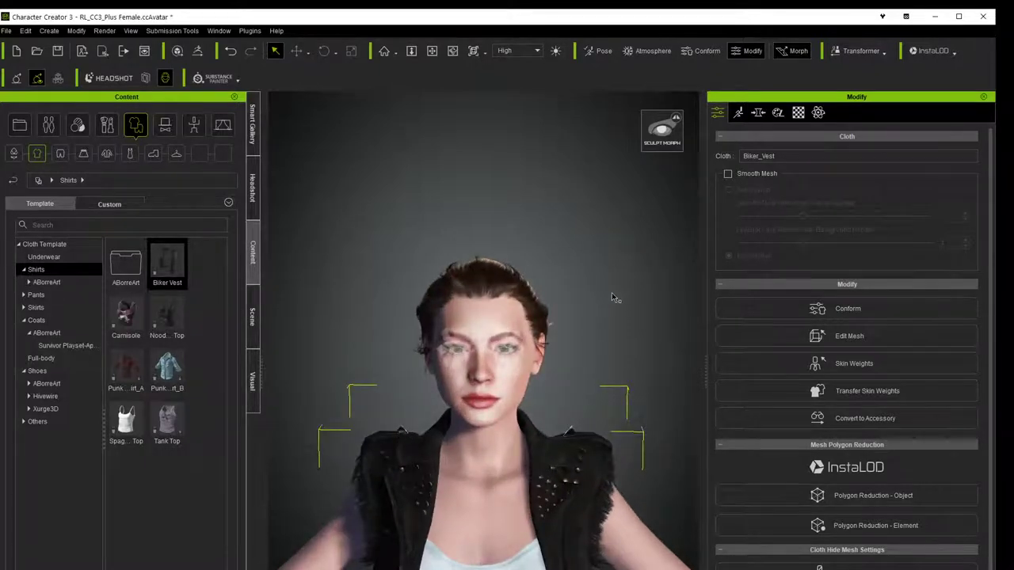
{"action": "left_click", "coordinate": [611, 298]}
{"action": "scroll", "coordinate": [569, 428], "scroll_direction": "down", "scroll_amount": 3}
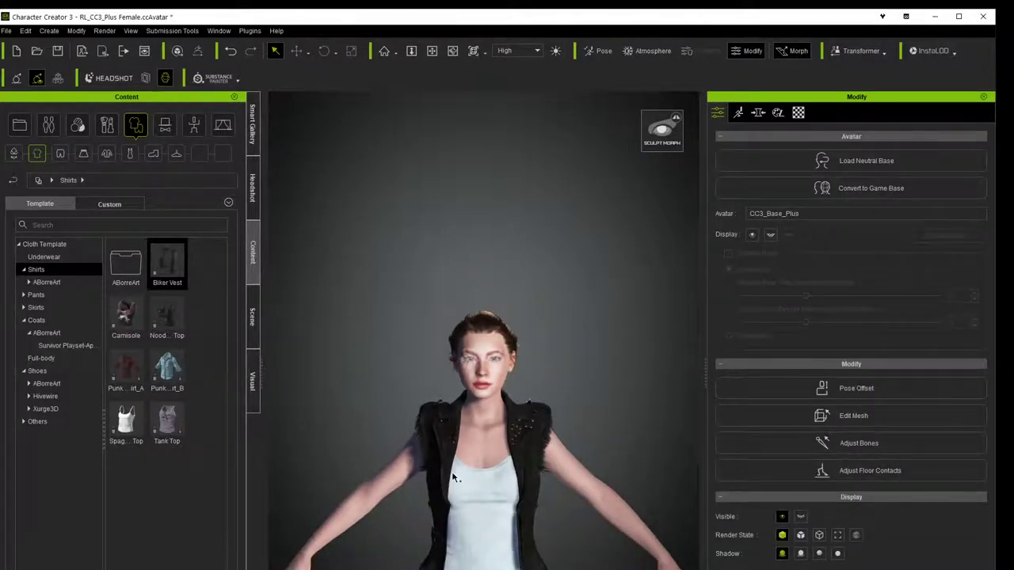
{"action": "left_click", "coordinate": [452, 50]}
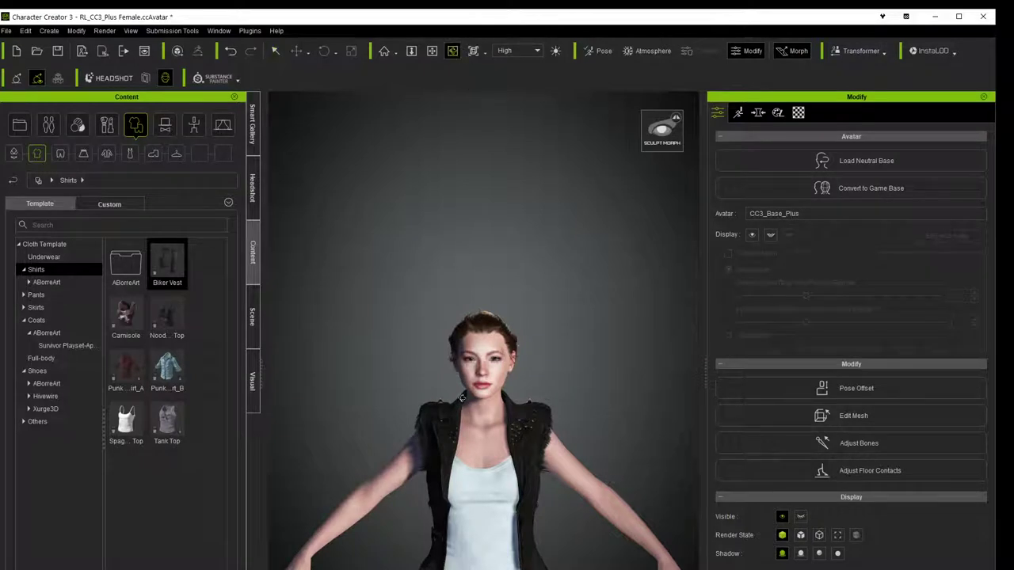
{"action": "left_click_drag", "start_coordinate": [348, 444], "coordinate": [582, 478]}
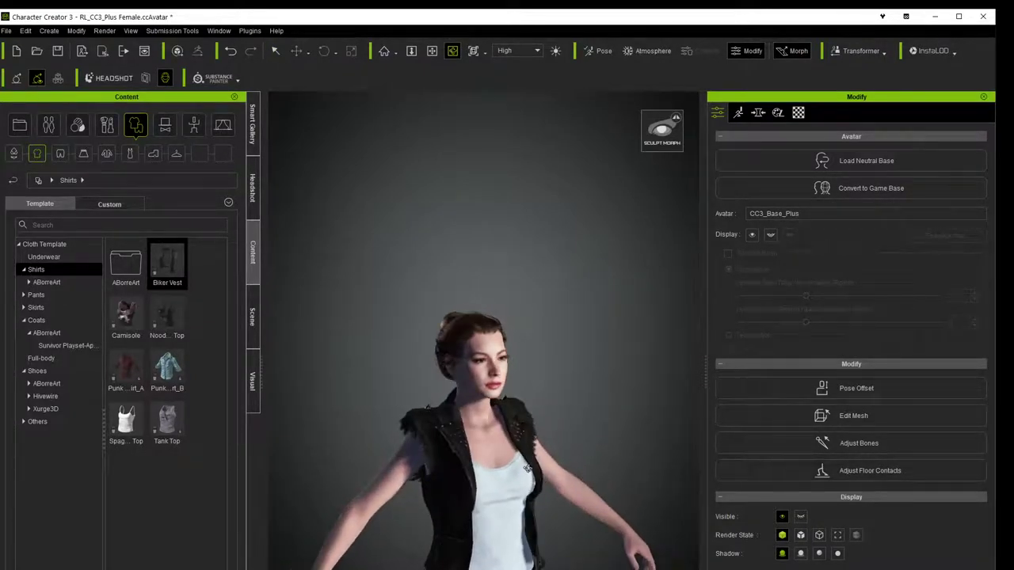
Replace the white top with the black Noodle Strap Top, framing and orbiting to check its fit.
{"action": "double_click", "coordinate": [171, 312]}
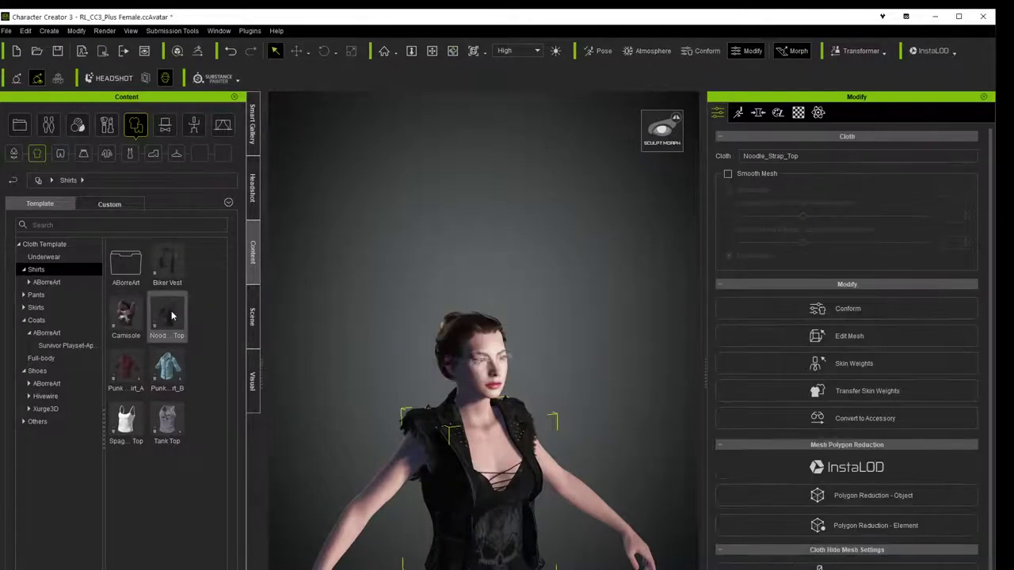
{"action": "left_click", "coordinate": [452, 51]}
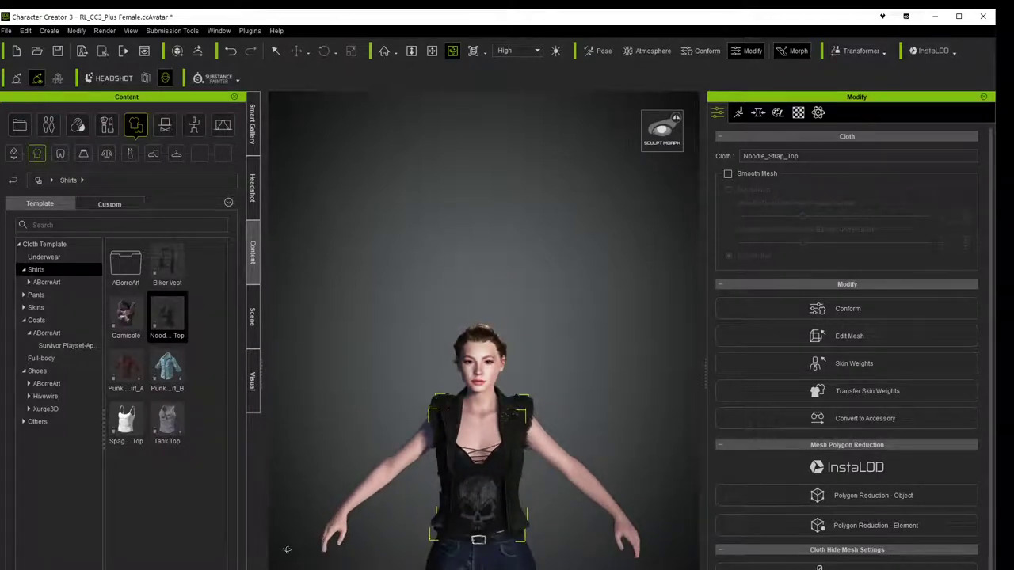
{"action": "scroll", "coordinate": [435, 476], "scroll_direction": "down", "scroll_amount": 3}
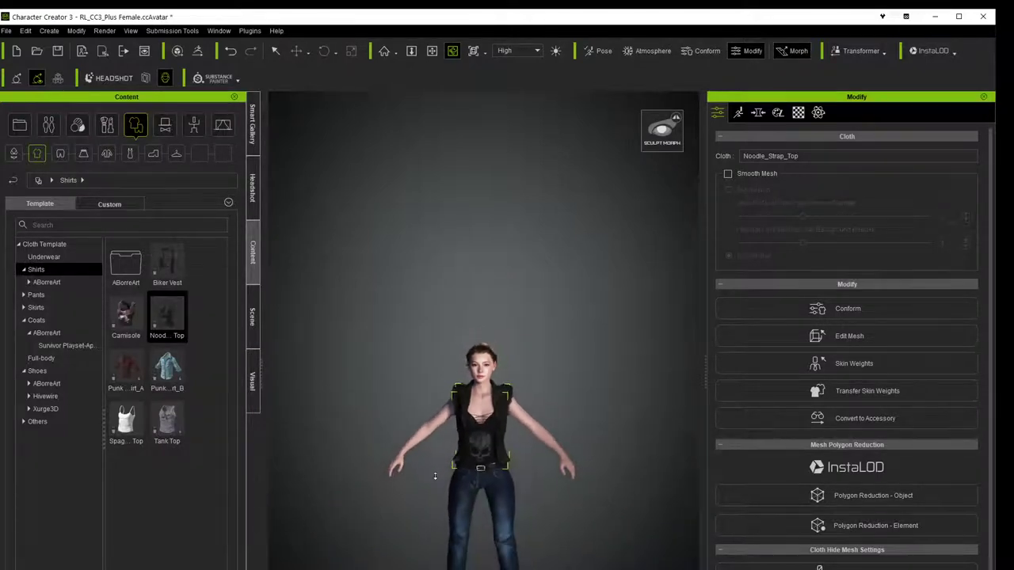
{"action": "right_click_drag", "start_coordinate": [436, 478], "coordinate": [620, 449]}
{"action": "scroll", "coordinate": [514, 437], "scroll_direction": "up", "scroll_amount": 5}
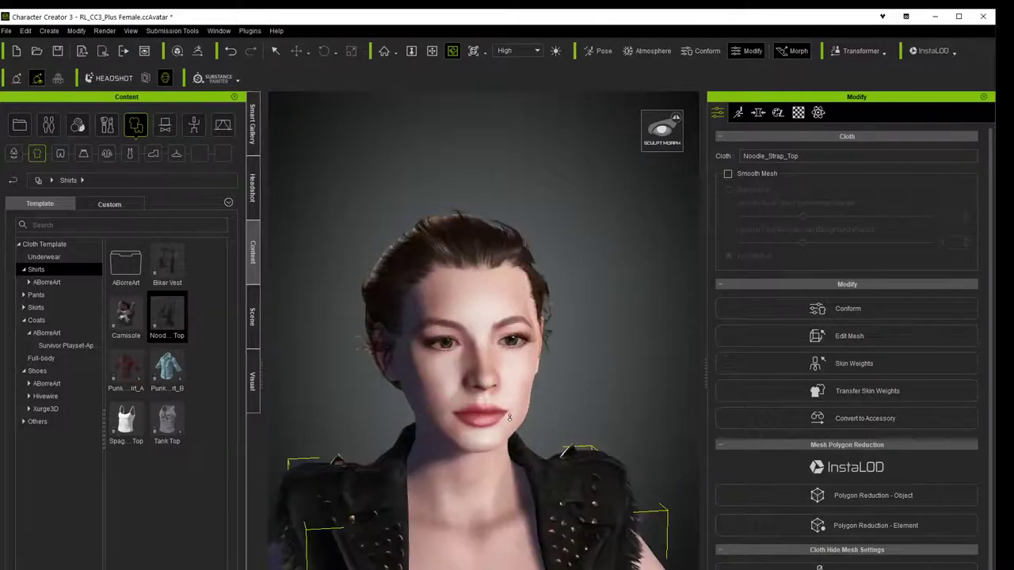
{"action": "scroll", "coordinate": [510, 417], "scroll_direction": "down", "scroll_amount": 4}
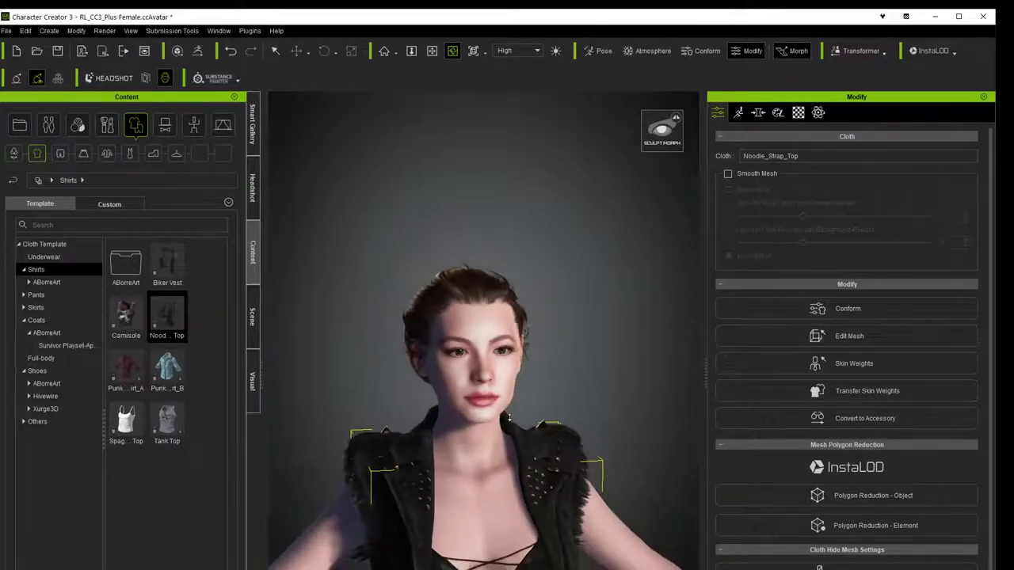
{"action": "left_click", "coordinate": [276, 51]}
{"action": "left_click", "coordinate": [356, 270]}
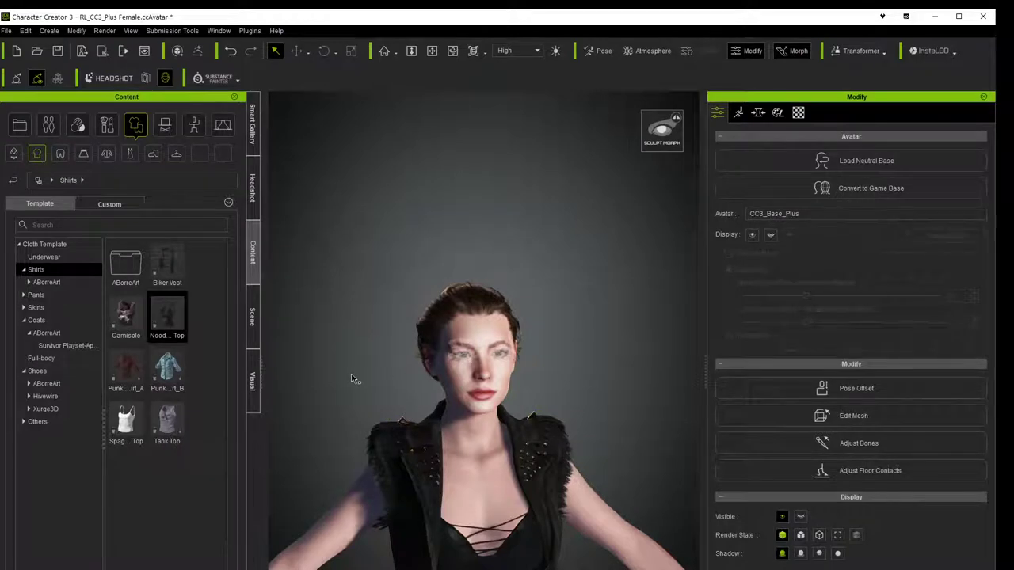
{"action": "scroll", "coordinate": [357, 419], "scroll_direction": "down", "scroll_amount": 3}
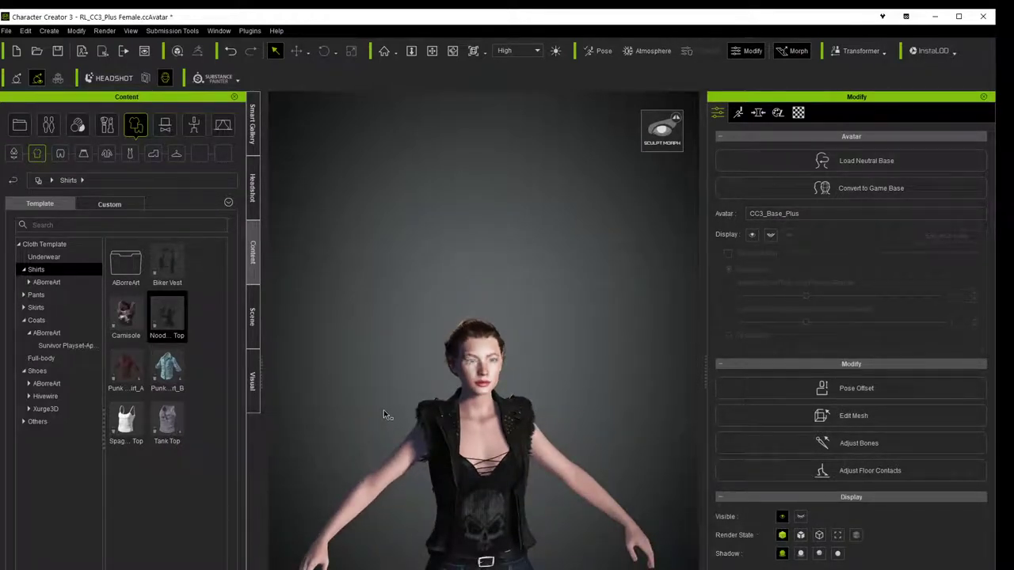
{"action": "scroll", "coordinate": [386, 322], "scroll_direction": "down", "scroll_amount": 3}
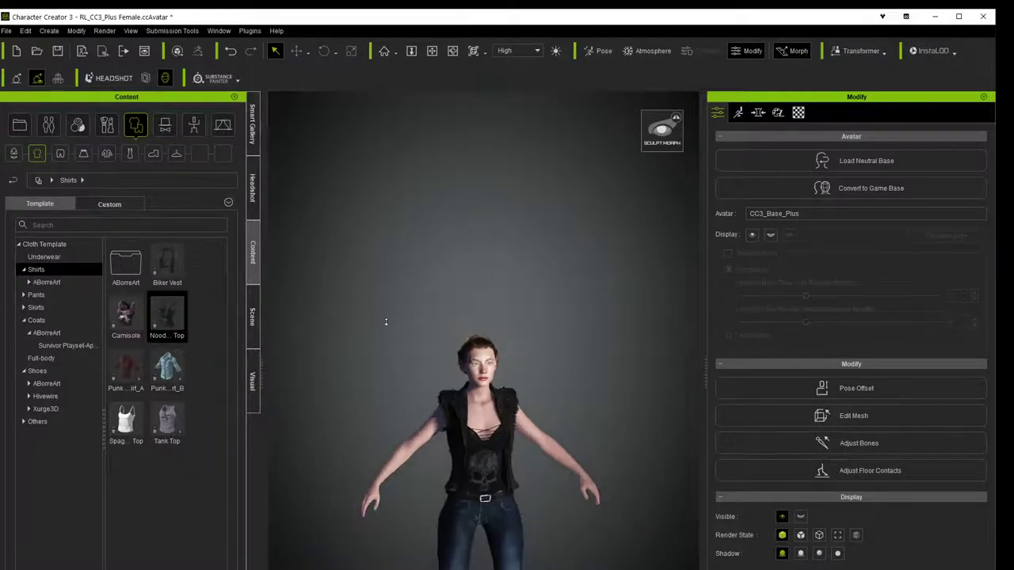
{"action": "scroll", "coordinate": [386, 322], "scroll_direction": "down", "scroll_amount": 1}
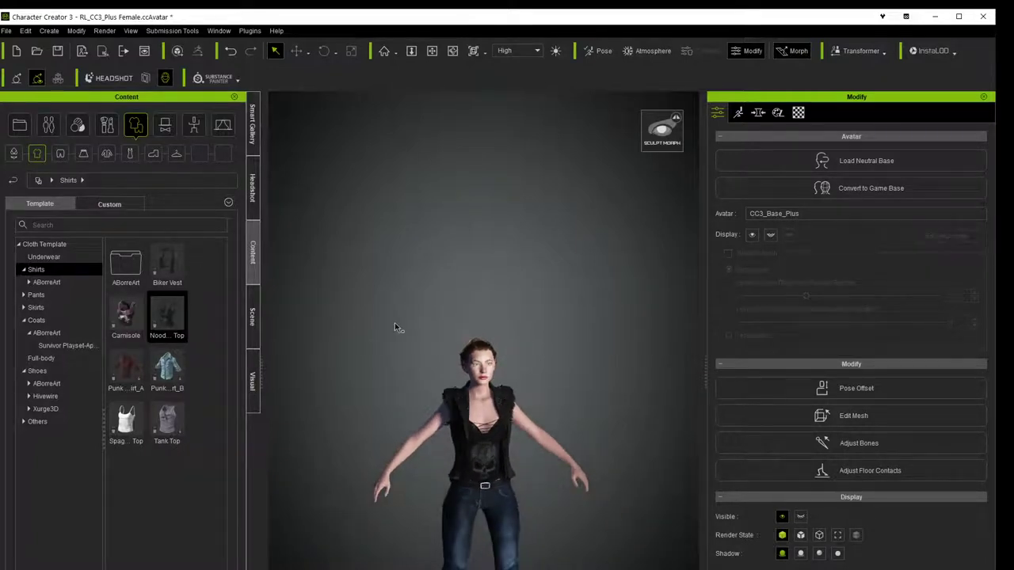
Start an FBX (Clothed Character) export with Target Tool Preset Unity 3D and InstaLOD left unchecked.
{"action": "left_click", "coordinate": [7, 30]}
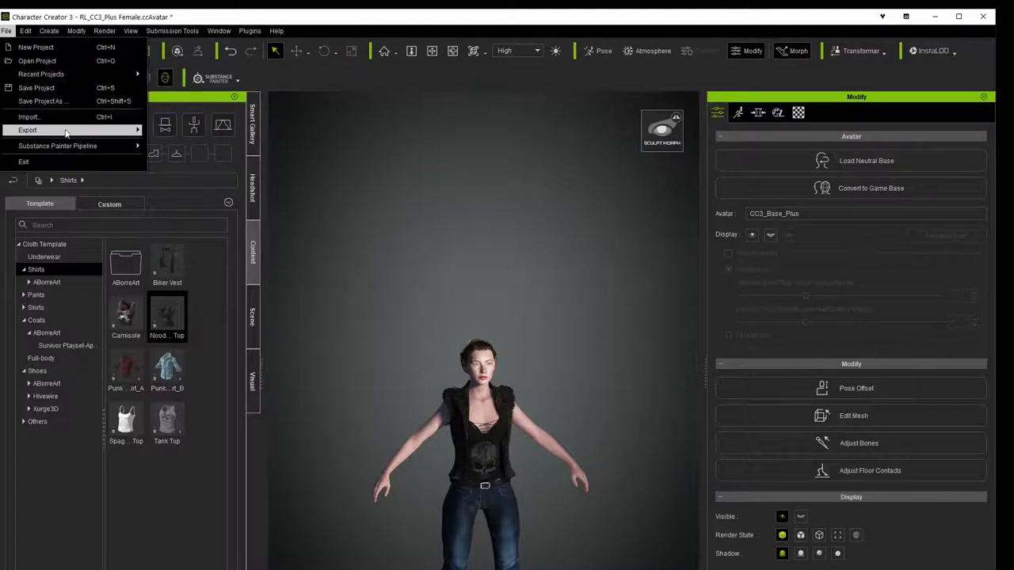
{"action": "mouse_move", "coordinate": [68, 131]}
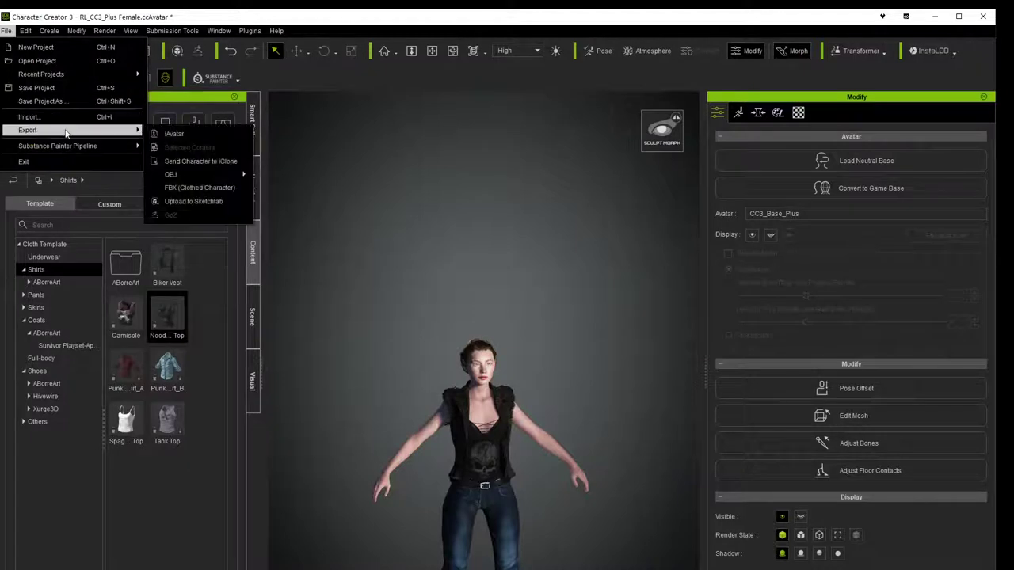
{"action": "left_click", "coordinate": [209, 188]}
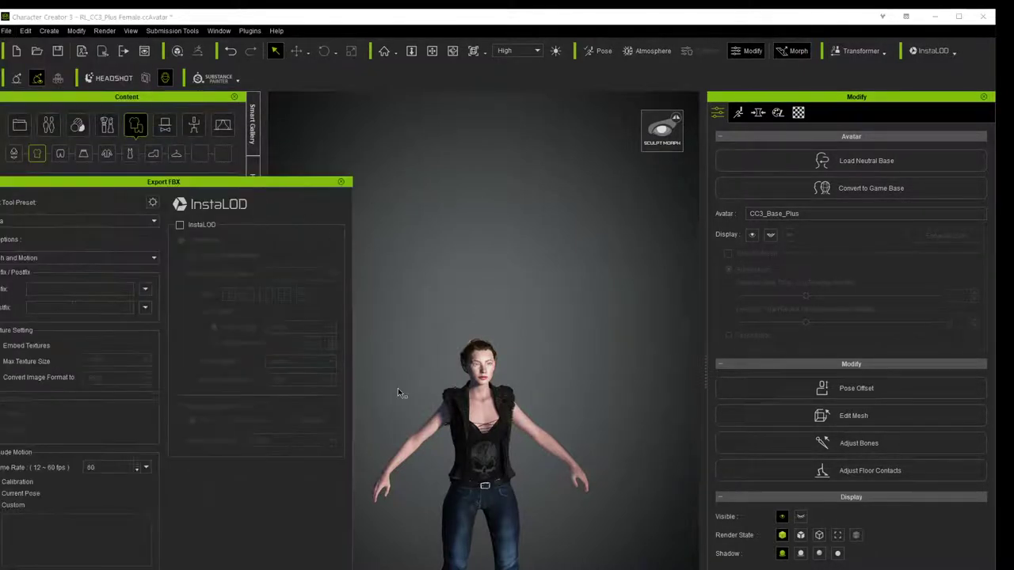
{"action": "left_click_drag", "start_coordinate": [165, 187], "coordinate": [366, 198]}
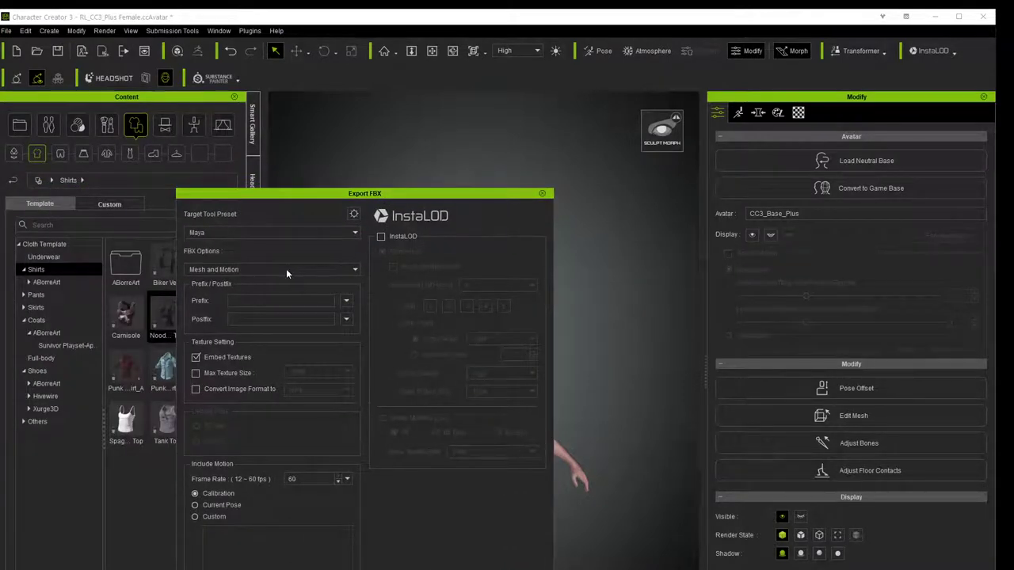
{"action": "left_click", "coordinate": [242, 232]}
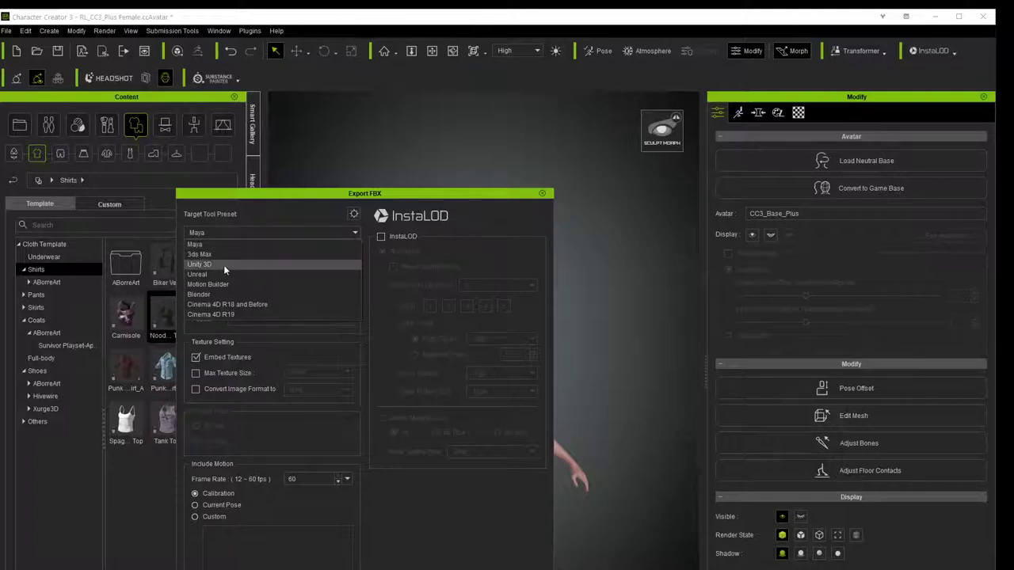
{"action": "left_click", "coordinate": [223, 264]}
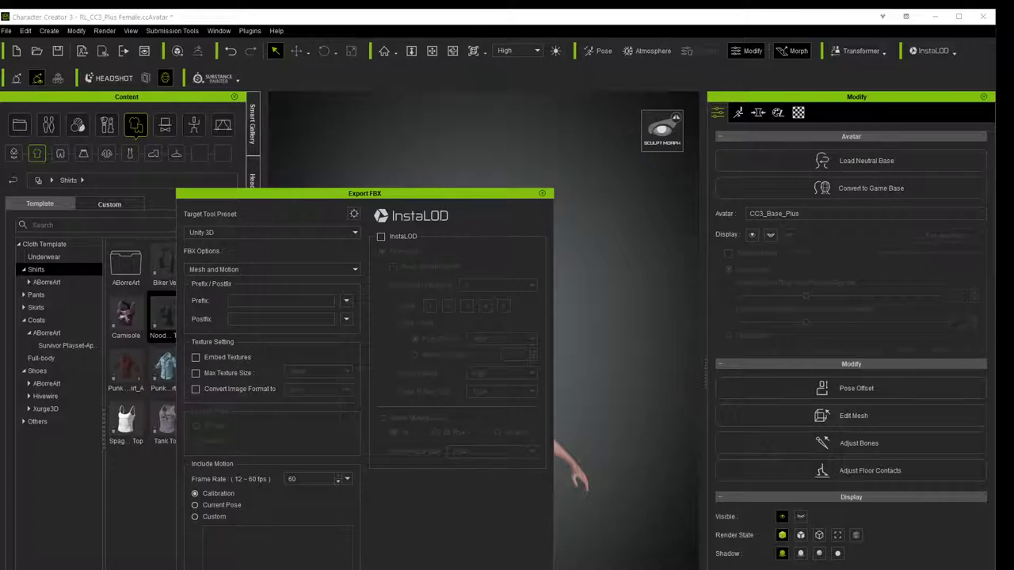
{"action": "left_click", "coordinate": [382, 236]}
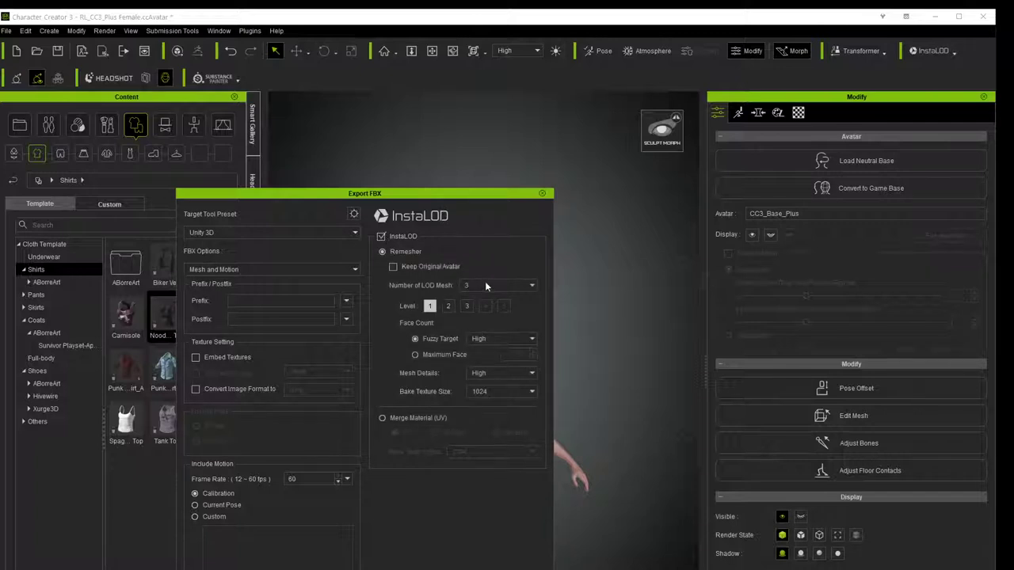
{"action": "left_click", "coordinate": [381, 237]}
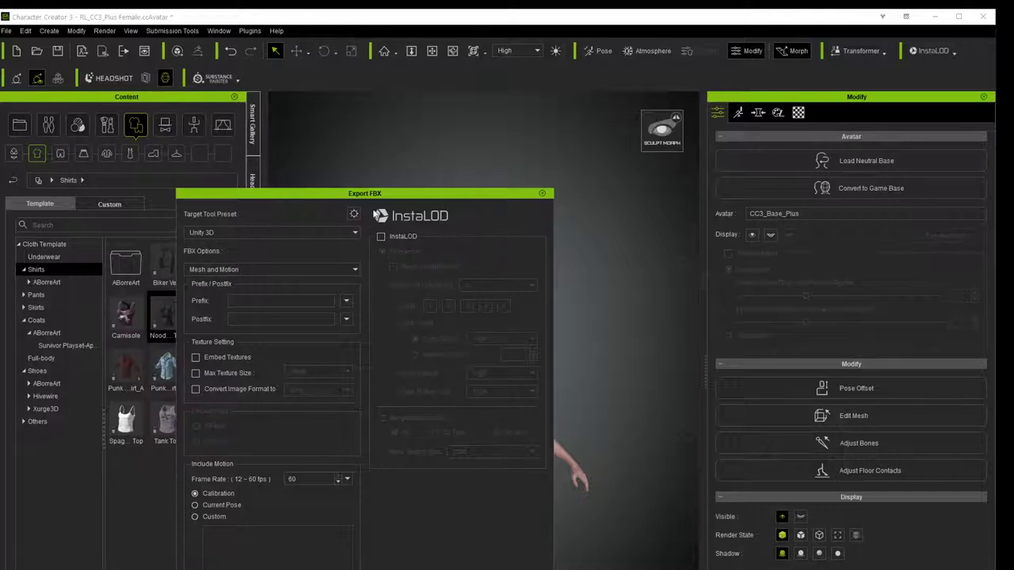
Move the Export FBX dialog aside, then run Export with the Unity 3D settings to reach the warning.
{"action": "left_click_drag", "start_coordinate": [381, 194], "coordinate": [412, 190]}
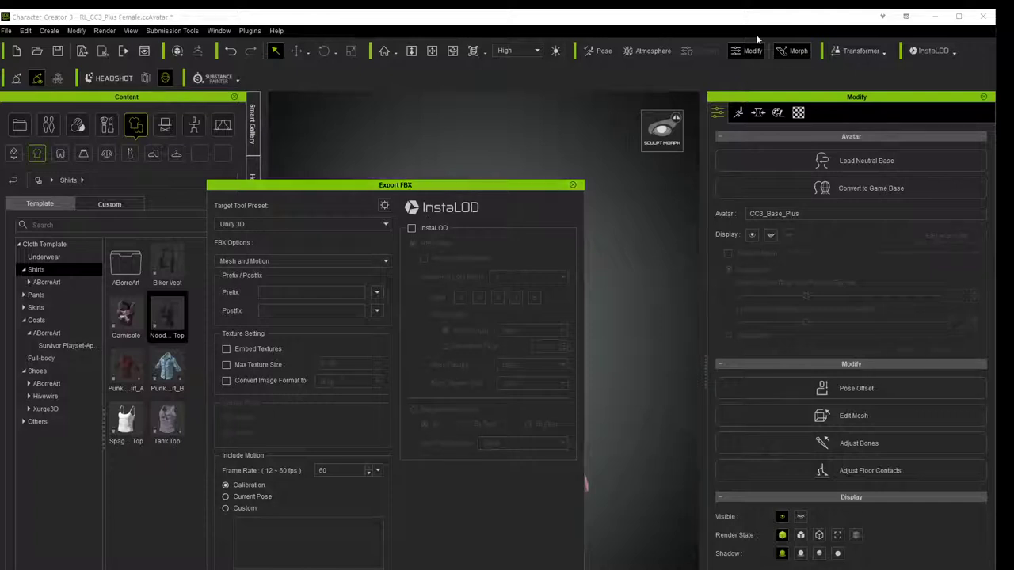
{"action": "left_click_drag", "start_coordinate": [398, 190], "coordinate": [412, 187]}
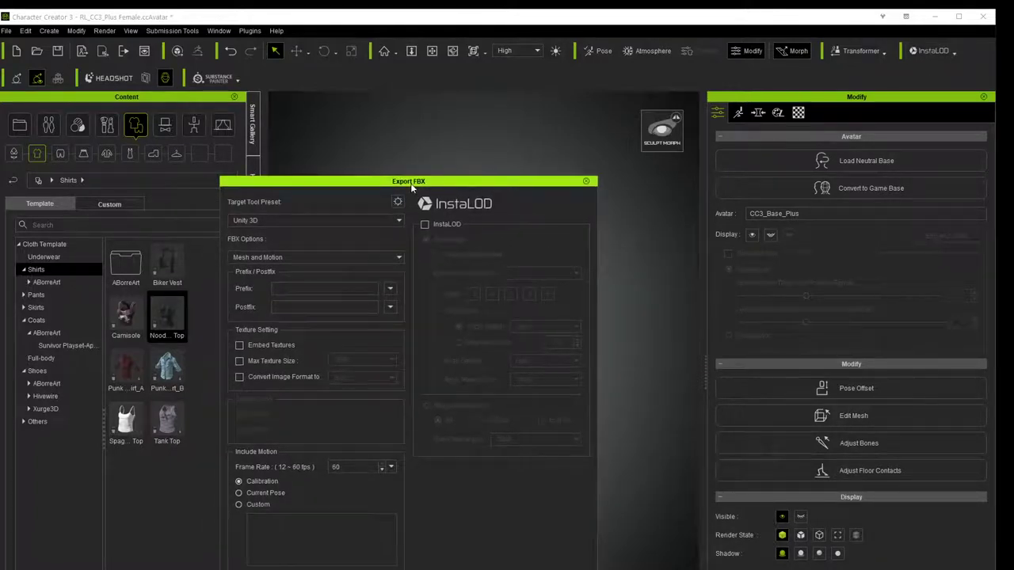
{"action": "left_click_drag", "start_coordinate": [409, 184], "coordinate": [465, 195]}
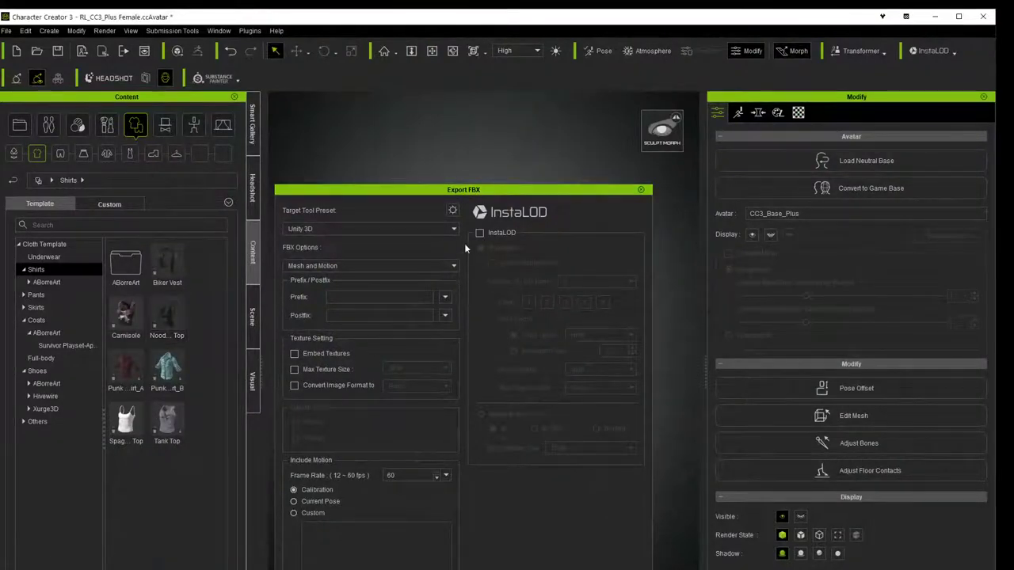
{"action": "left_click_drag", "start_coordinate": [533, 194], "coordinate": [547, 136]}
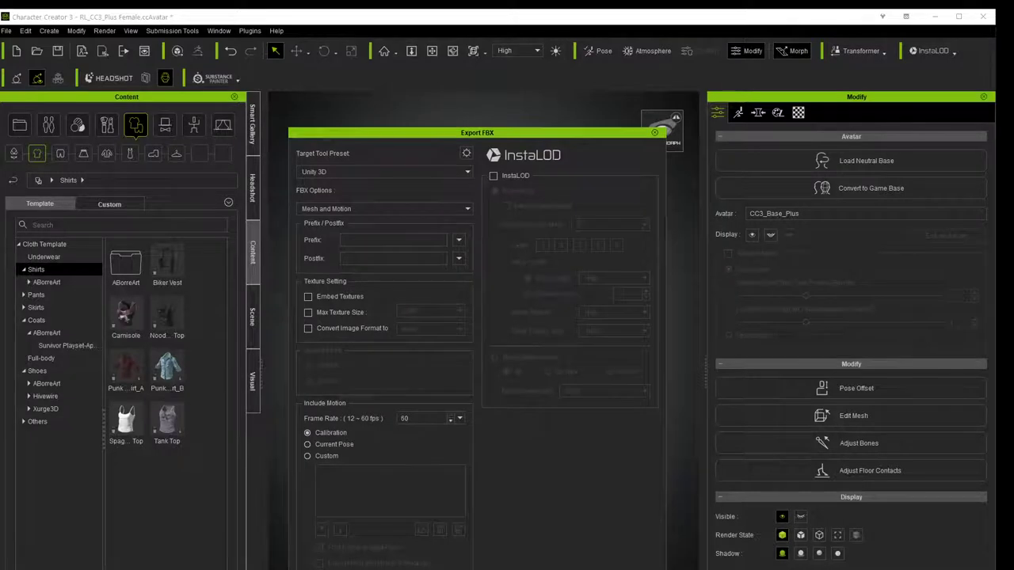
{"action": "left_click", "coordinate": [555, 568]}
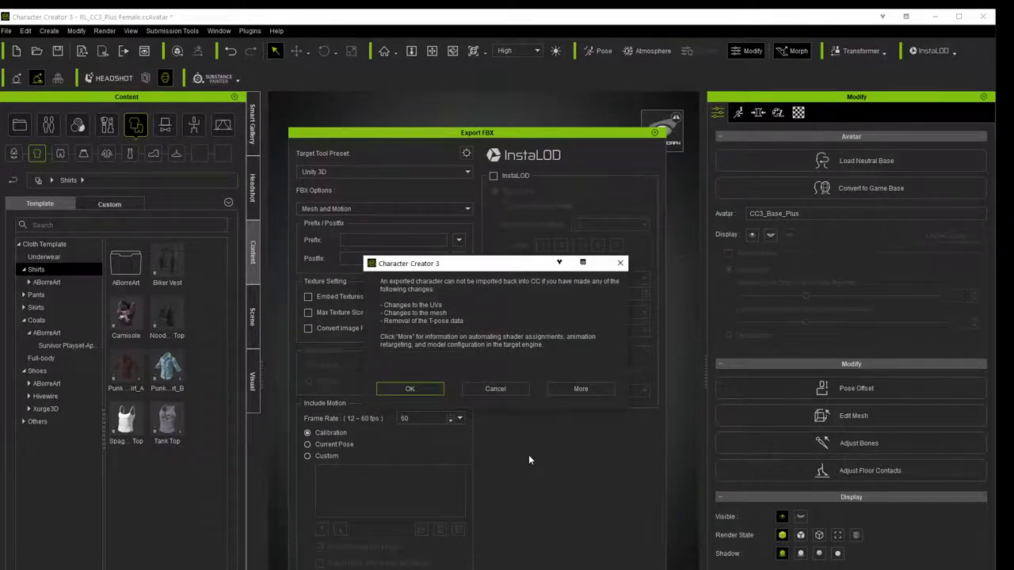
Accept the re-import warning and browse the Save As dialog to the project's Assets\CC_Assets folder.
{"action": "left_click", "coordinate": [421, 388]}
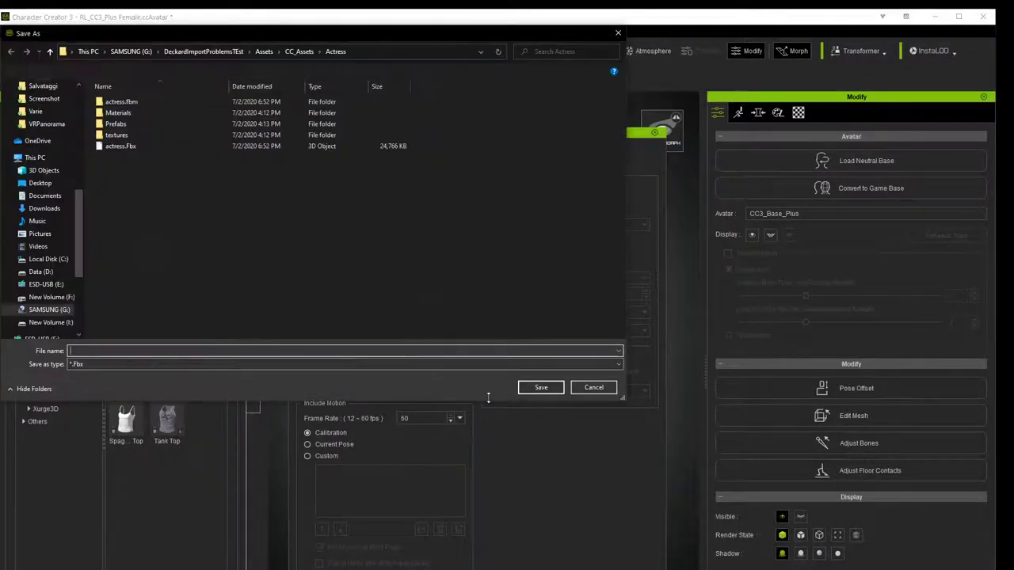
{"action": "left_click_drag", "start_coordinate": [292, 34], "coordinate": [341, 196]}
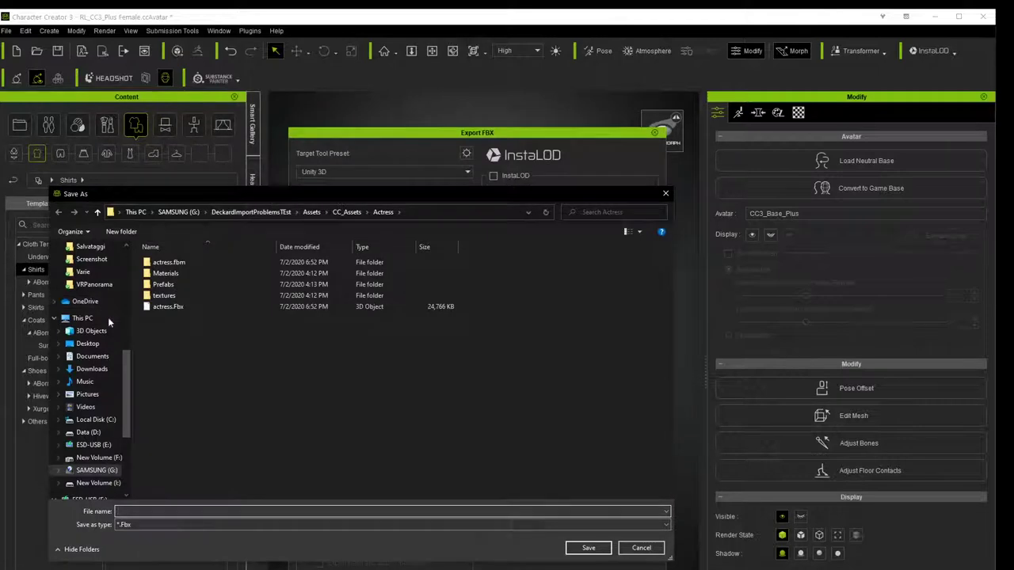
{"action": "left_click_drag", "start_coordinate": [125, 376], "coordinate": [125, 369]}
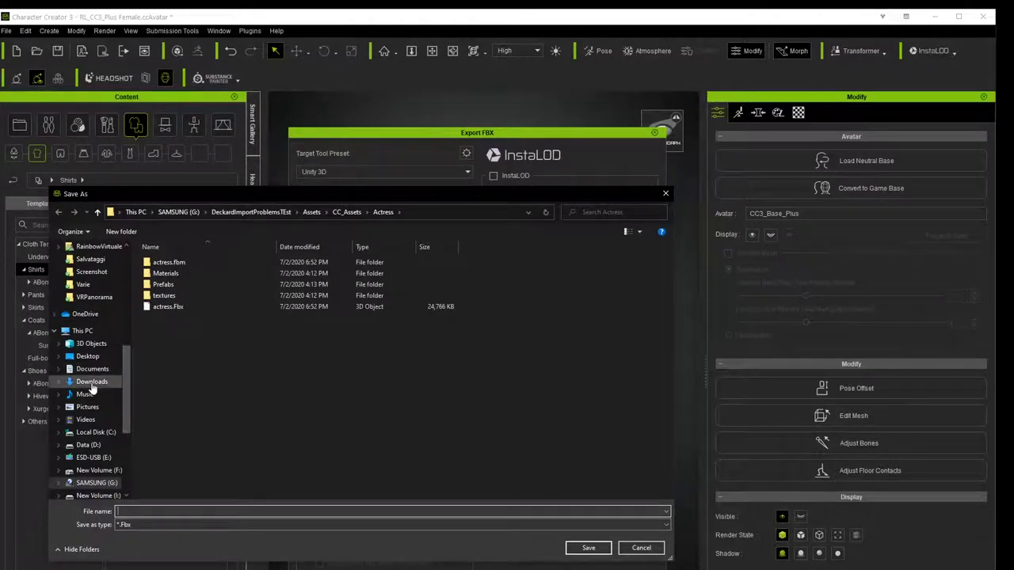
{"action": "left_click", "coordinate": [91, 381]}
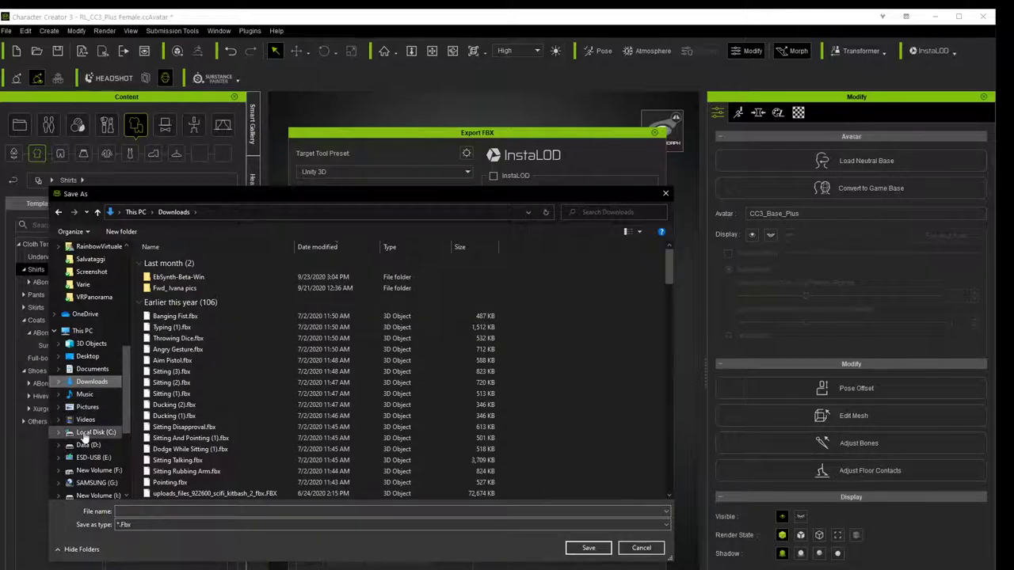
{"action": "left_click", "coordinate": [93, 370]}
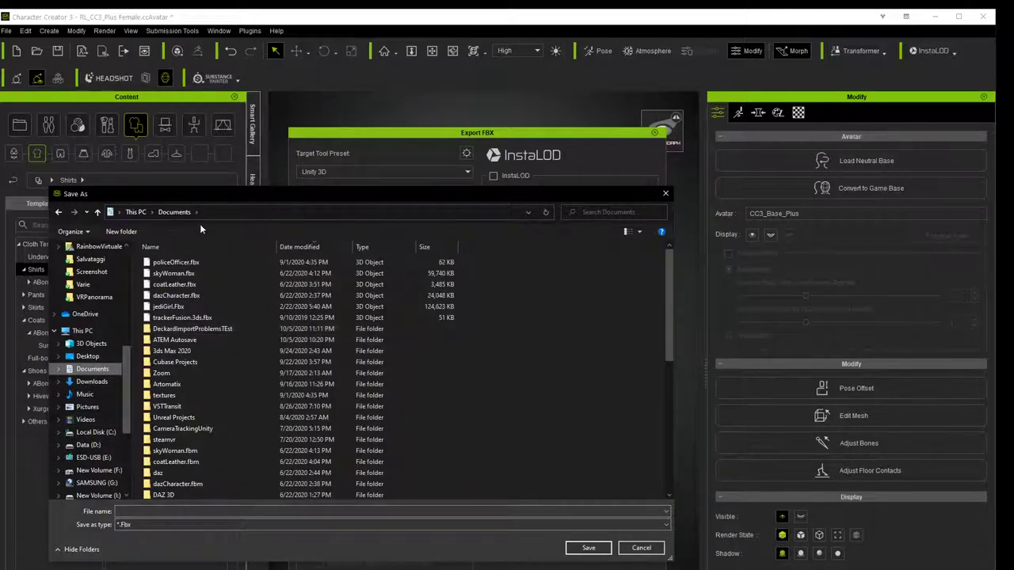
{"action": "key", "text": "Escape"}
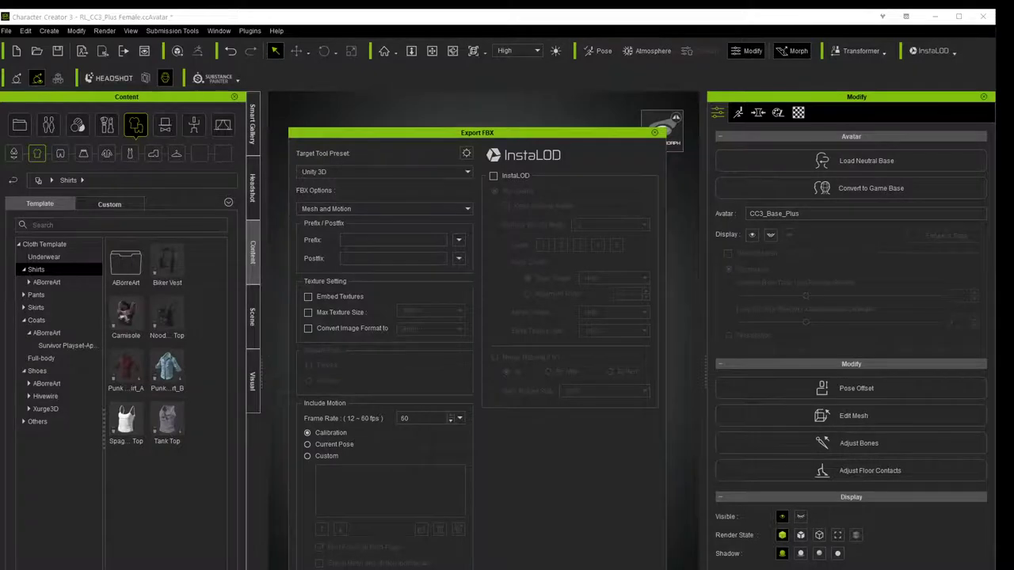
{"action": "key", "text": "Return"}
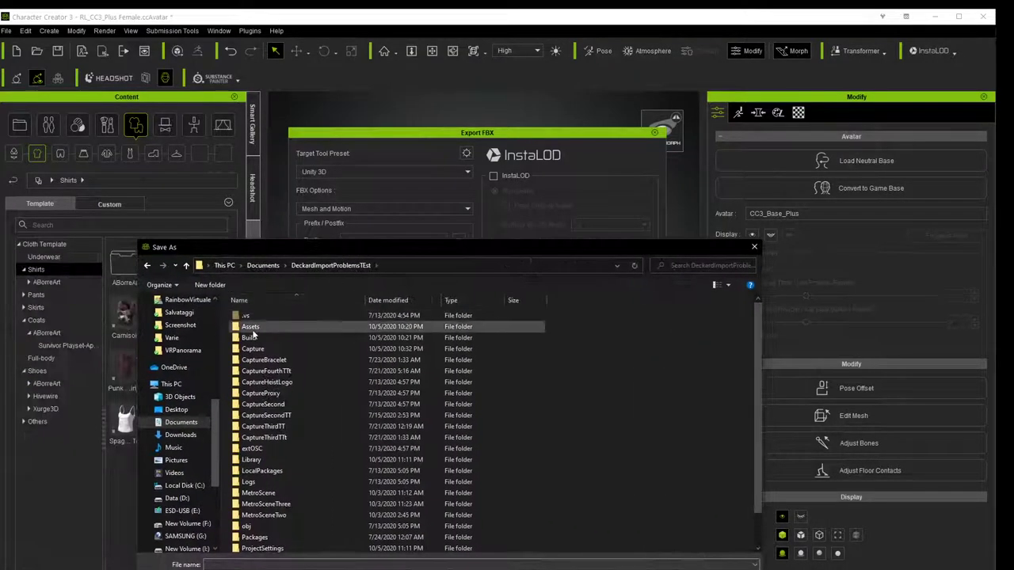
{"action": "double_click", "coordinate": [252, 328]}
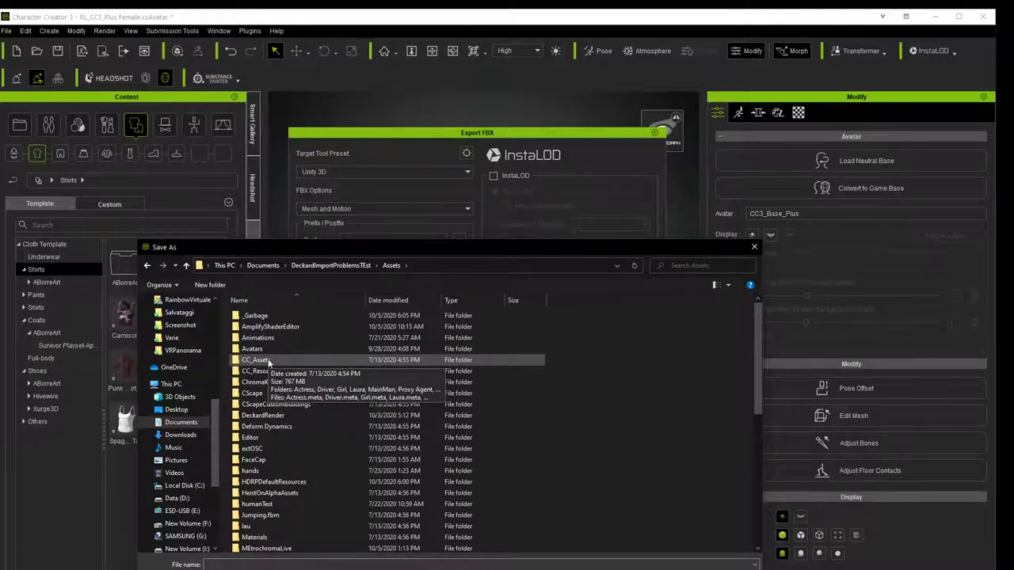
{"action": "double_click", "coordinate": [269, 362]}
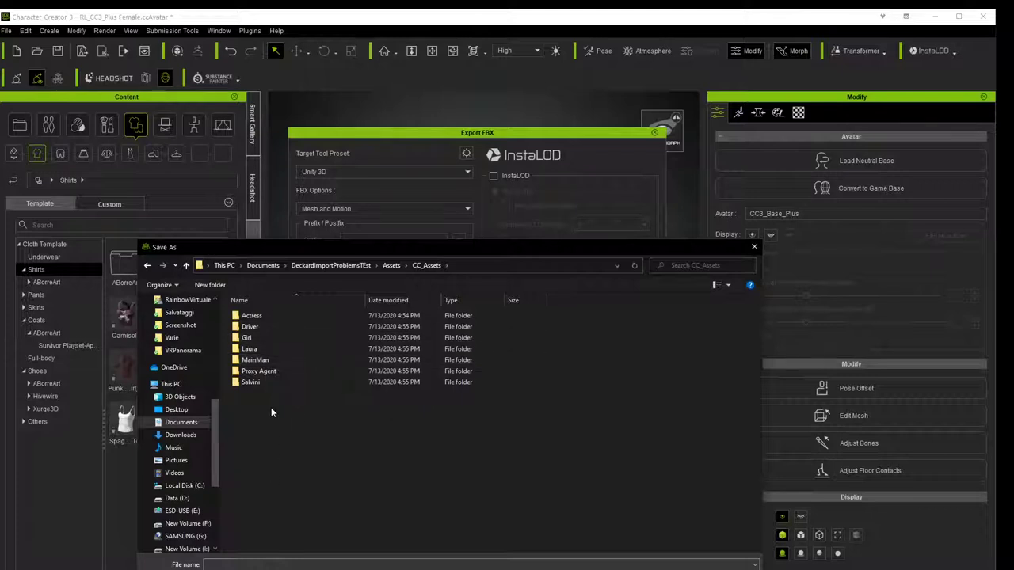
Create a new folder named Ivana in CC_Assets and open it.
{"action": "left_click", "coordinate": [210, 284]}
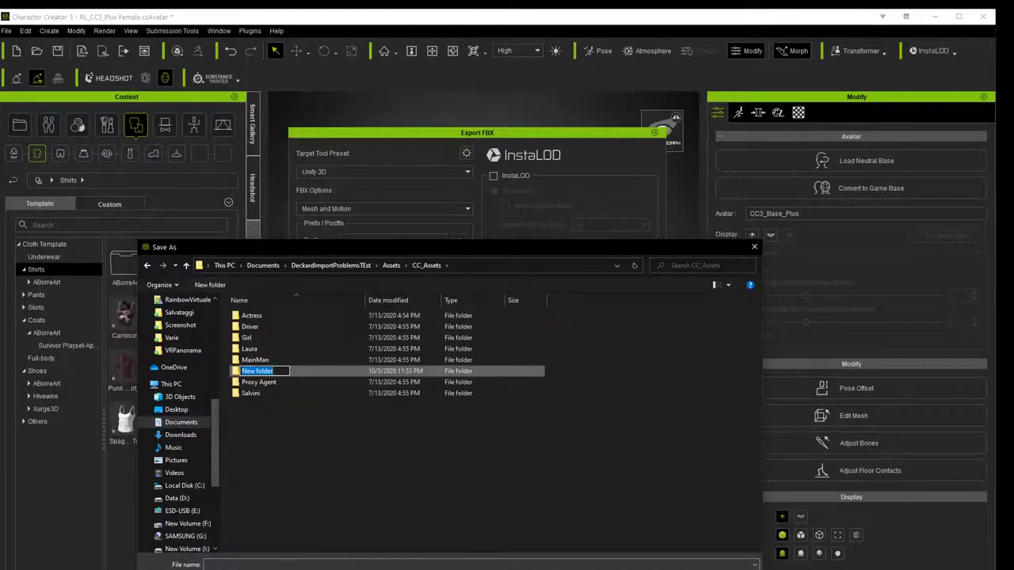
{"action": "type", "text": "Ivana"}
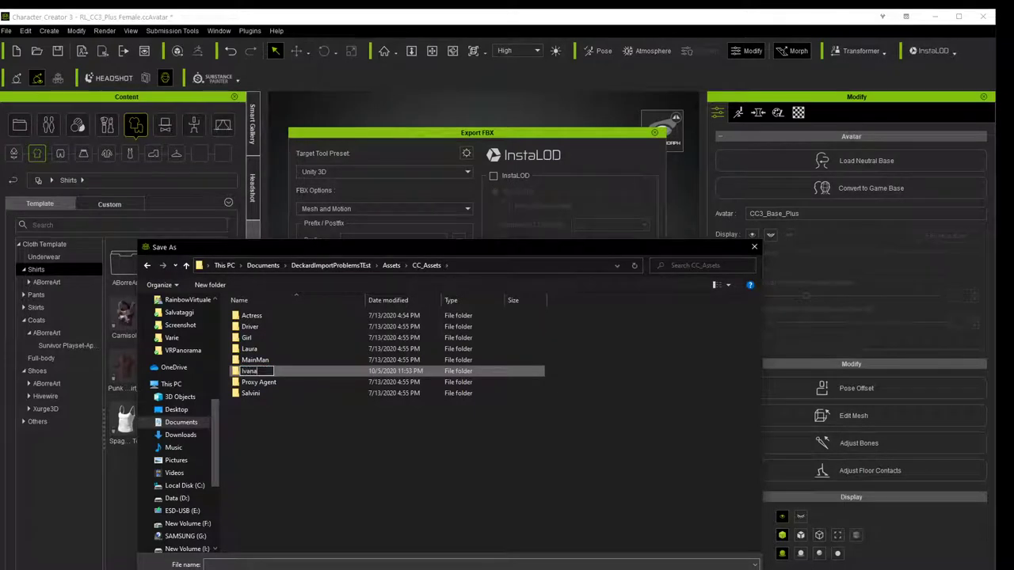
{"action": "key", "text": "Return"}
{"action": "key", "text": "Return"}
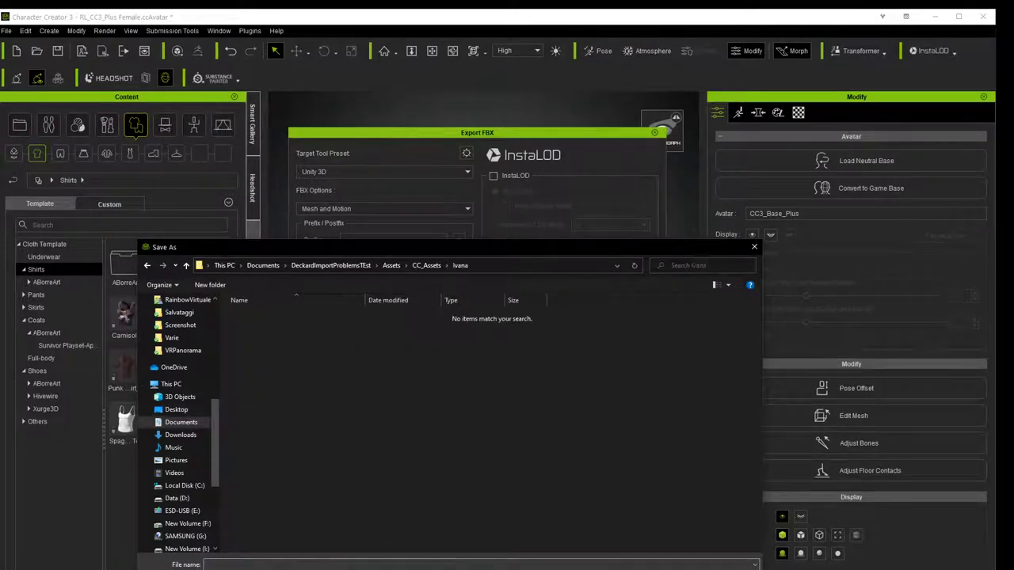
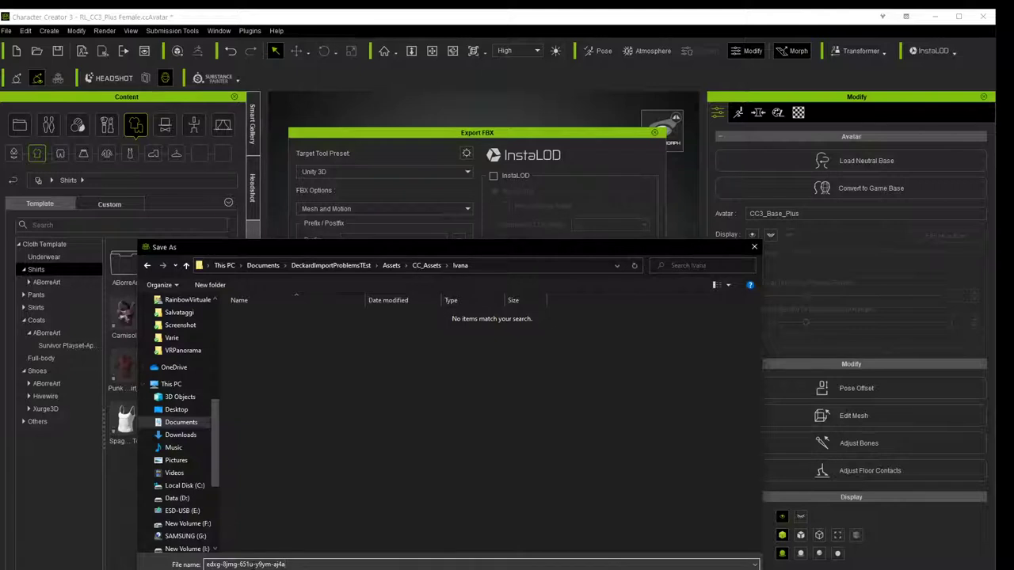
Set the file name to Ivana and save the FBX export.
{"action": "key", "text": "ctrl+a"}
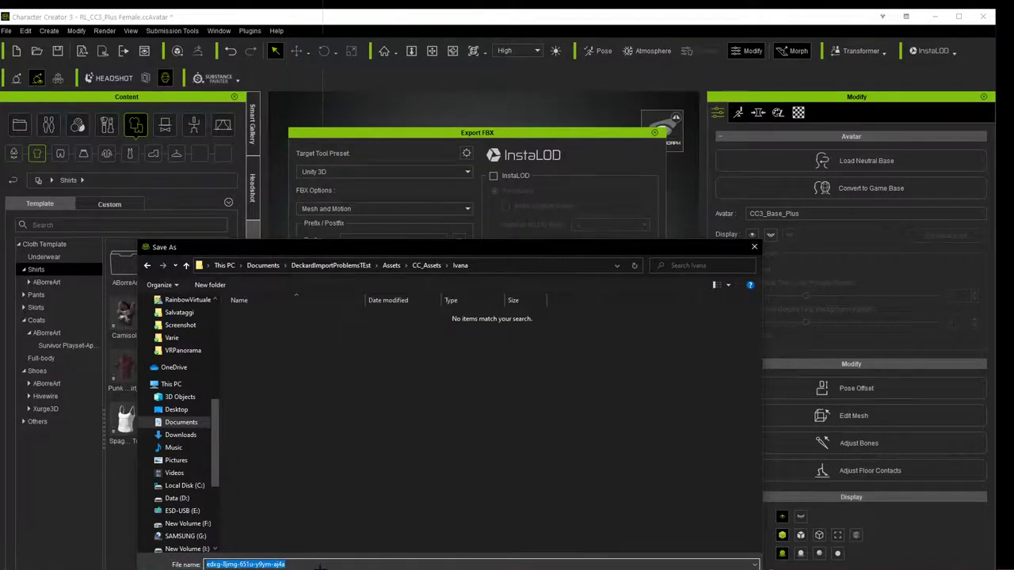
{"action": "key", "text": "BackSpace"}
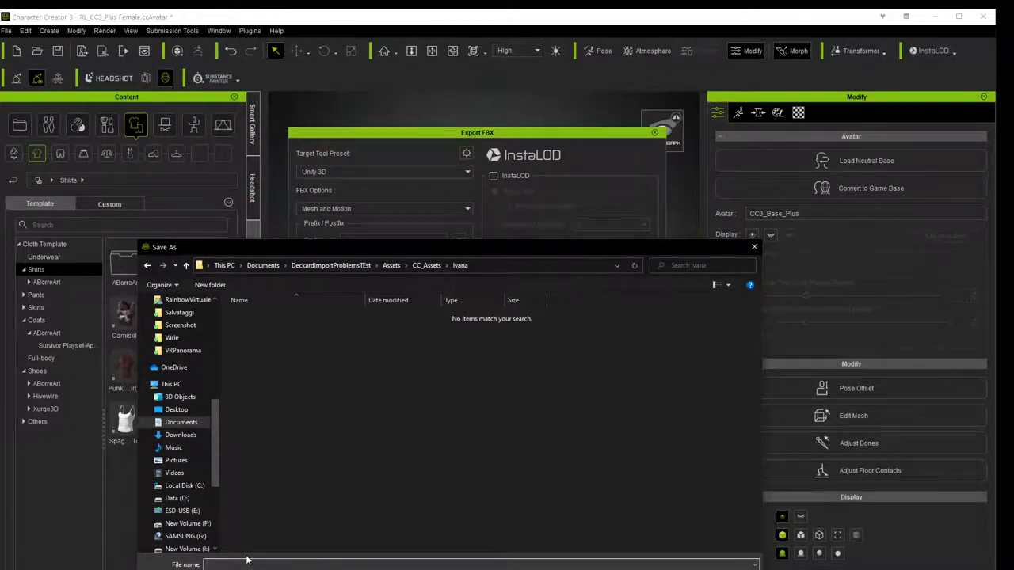
{"action": "key", "text": "Return"}
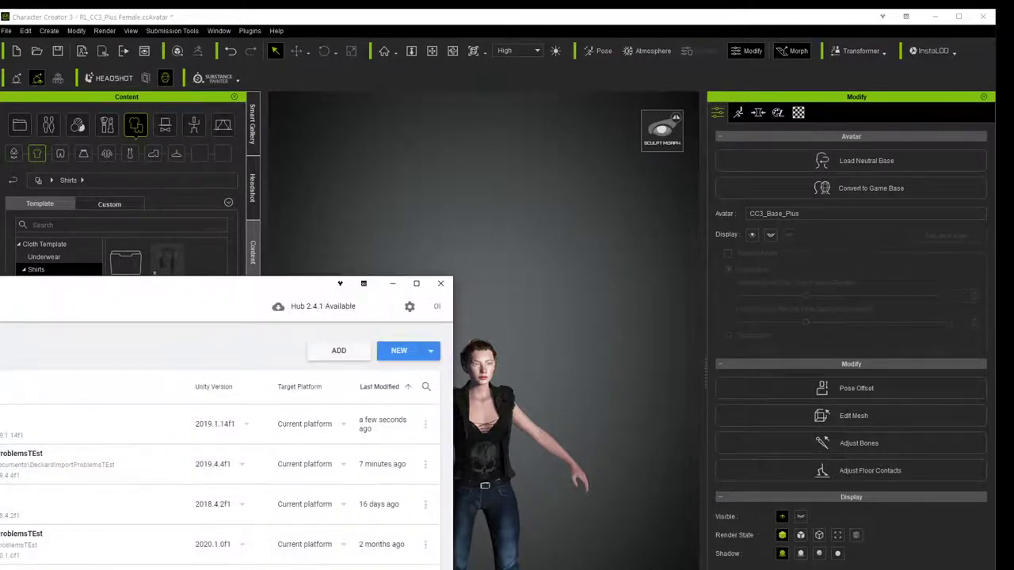
Launch the DeckardImportProblemsTEst project from Unity Hub to load the MEtrochromaLive tunnel scene.
{"action": "left_click_drag", "start_coordinate": [45, 286], "coordinate": [144, 283]}
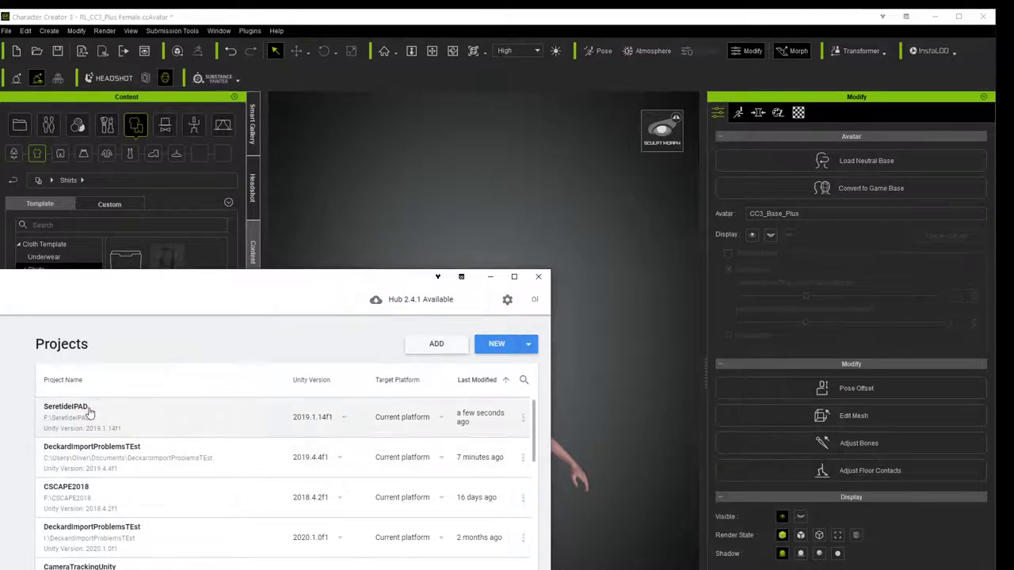
{"action": "left_click", "coordinate": [124, 454]}
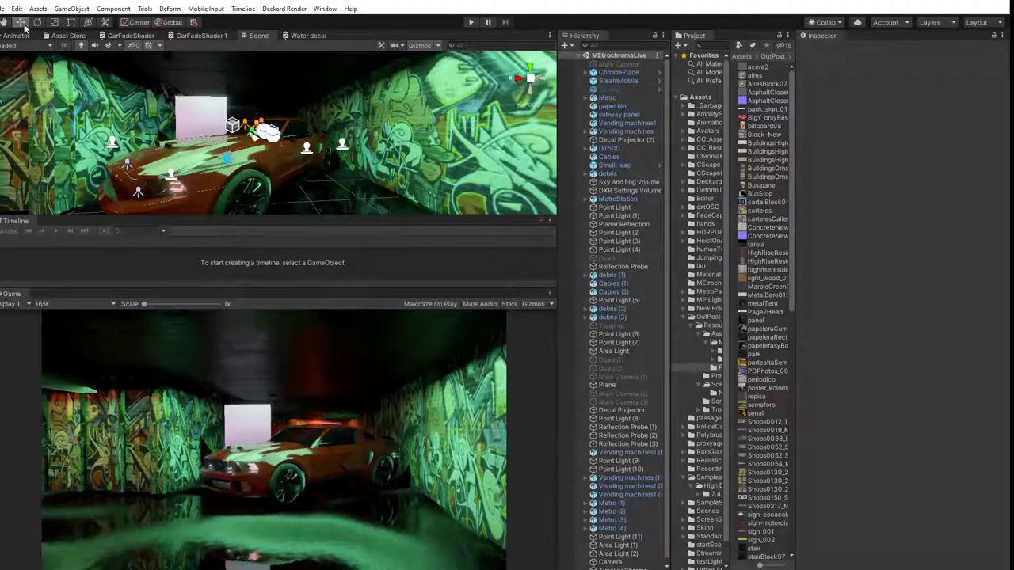
Place the Ivana model from the Avatars/CC_Assets folder into the metro scene.
{"action": "left_click", "coordinate": [708, 131]}
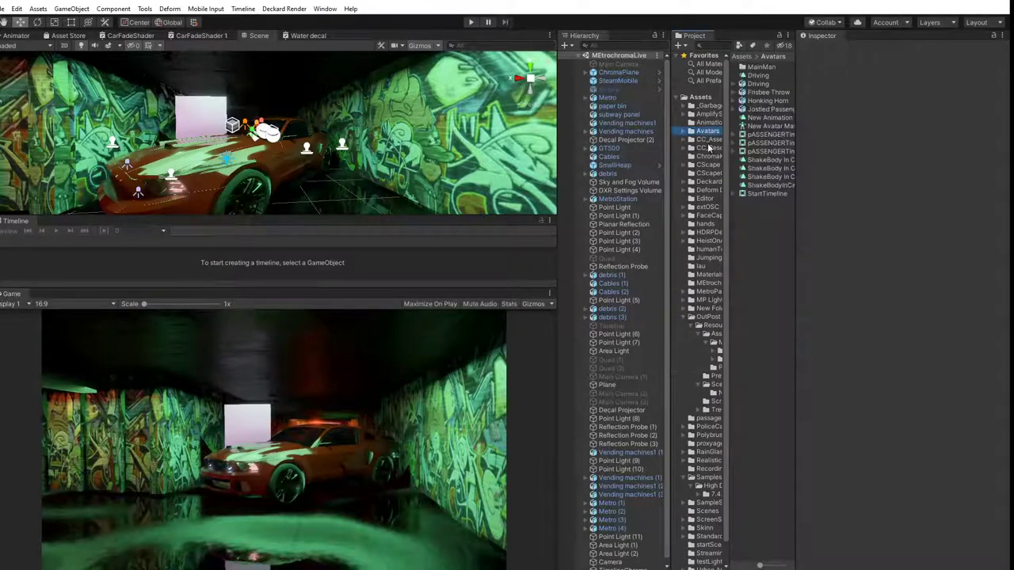
{"action": "left_click", "coordinate": [708, 140]}
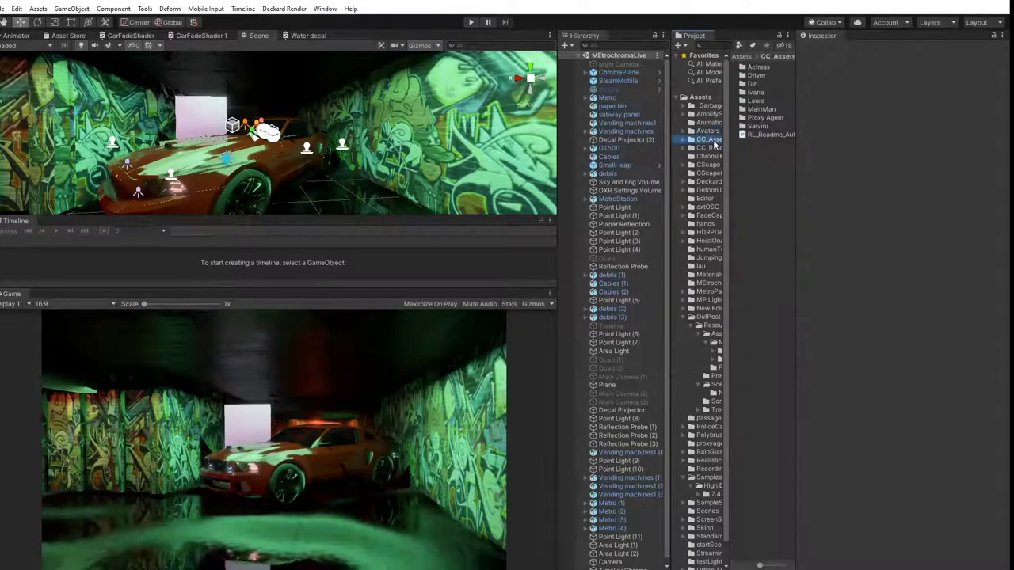
{"action": "double_click", "coordinate": [753, 92]}
{"action": "left_click", "coordinate": [754, 102]}
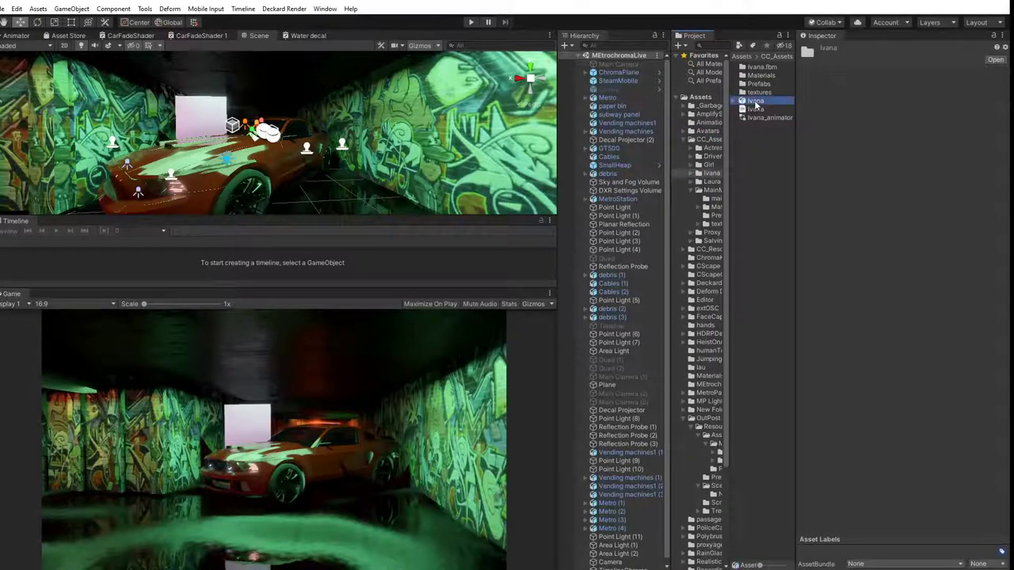
{"action": "left_click_drag", "start_coordinate": [523, 142], "coordinate": [341, 212]}
Move Ivana along the tunnel toward the camera, to about Z 43.
{"action": "key", "text": "f"}
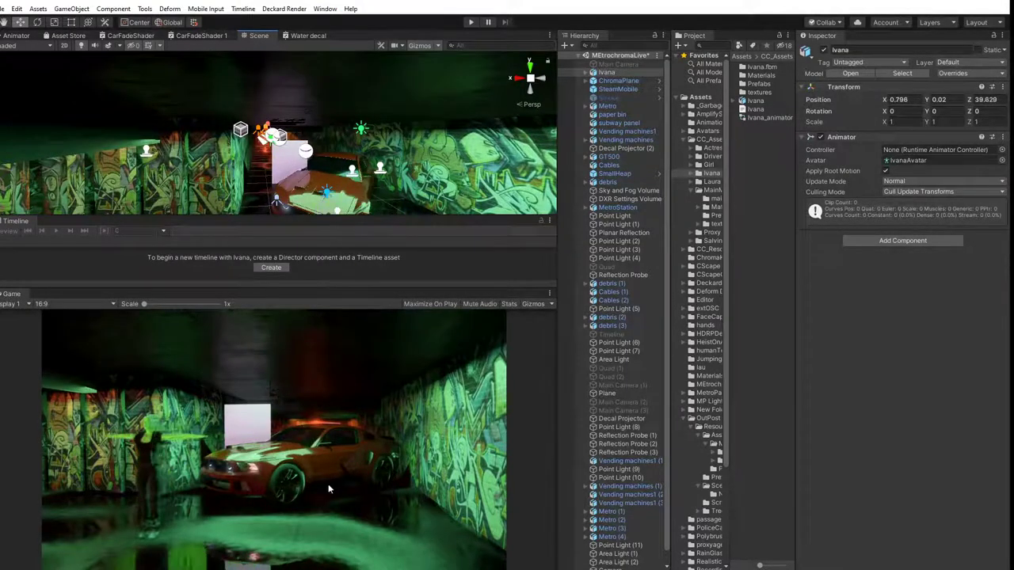
{"action": "middle_click_drag", "start_coordinate": [305, 186], "coordinate": [282, 174]}
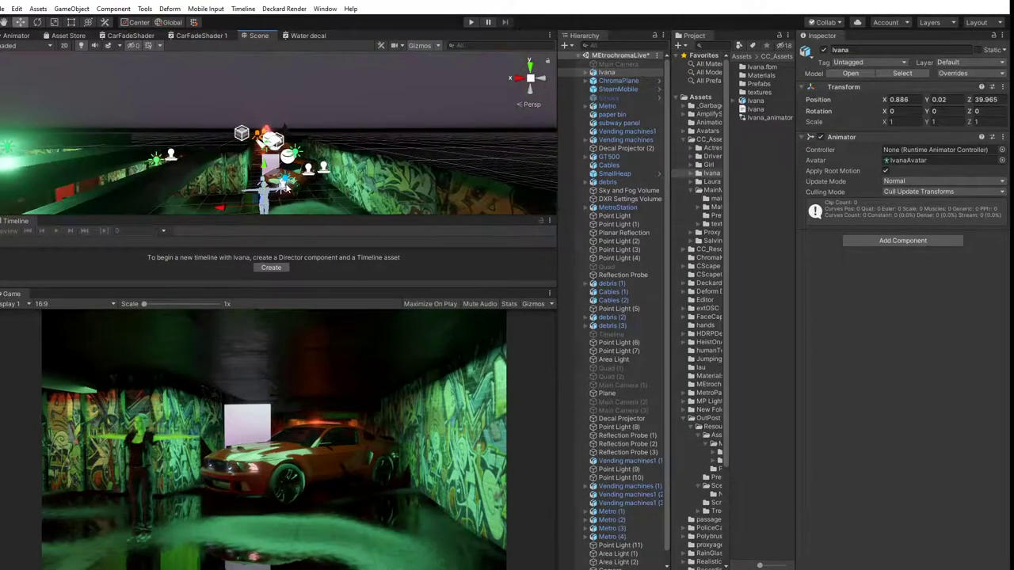
{"action": "key", "text": "f"}
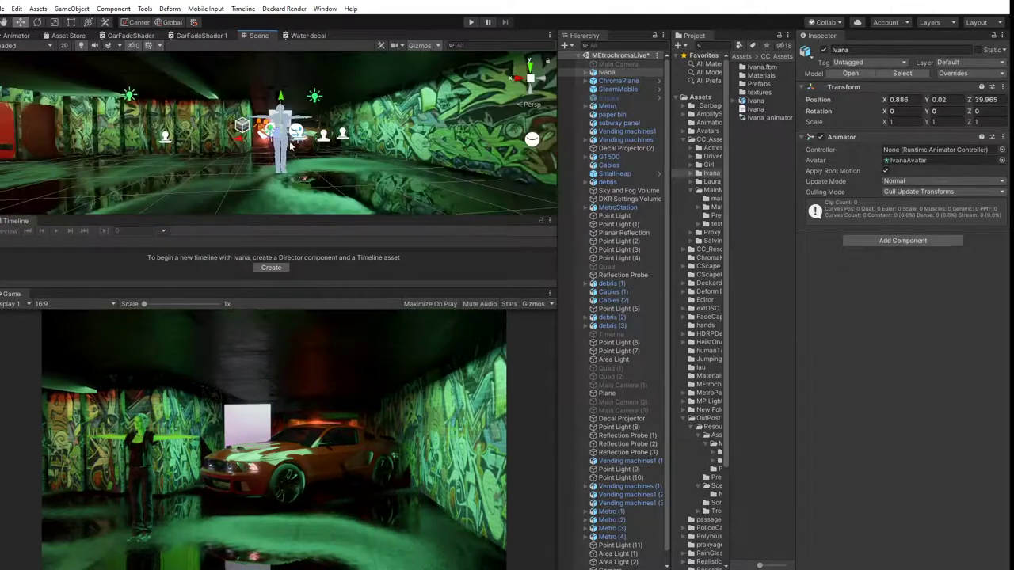
{"action": "middle_click_drag", "start_coordinate": [237, 141], "coordinate": [202, 150]}
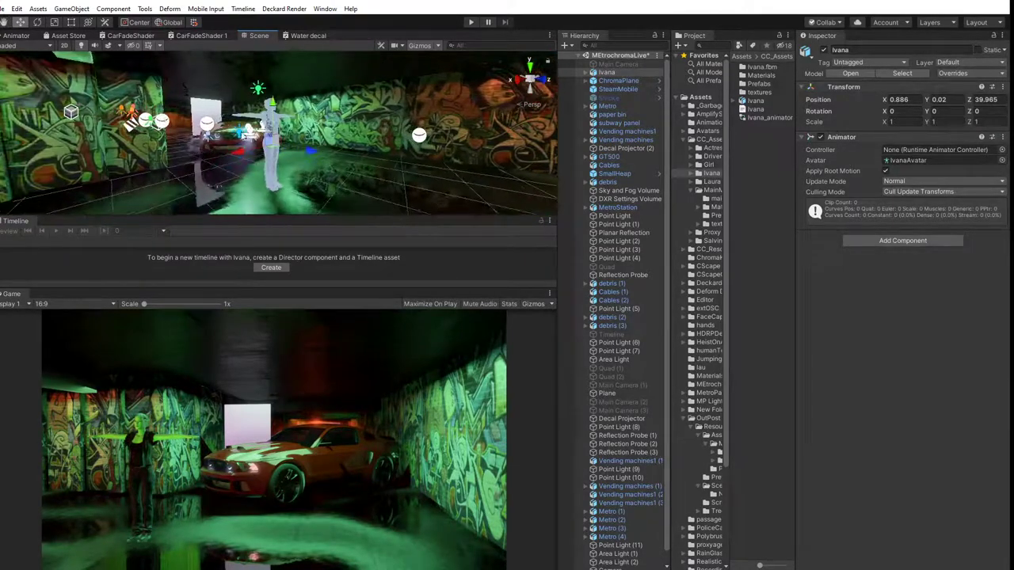
{"action": "left_click_drag", "start_coordinate": [302, 149], "coordinate": [395, 165]}
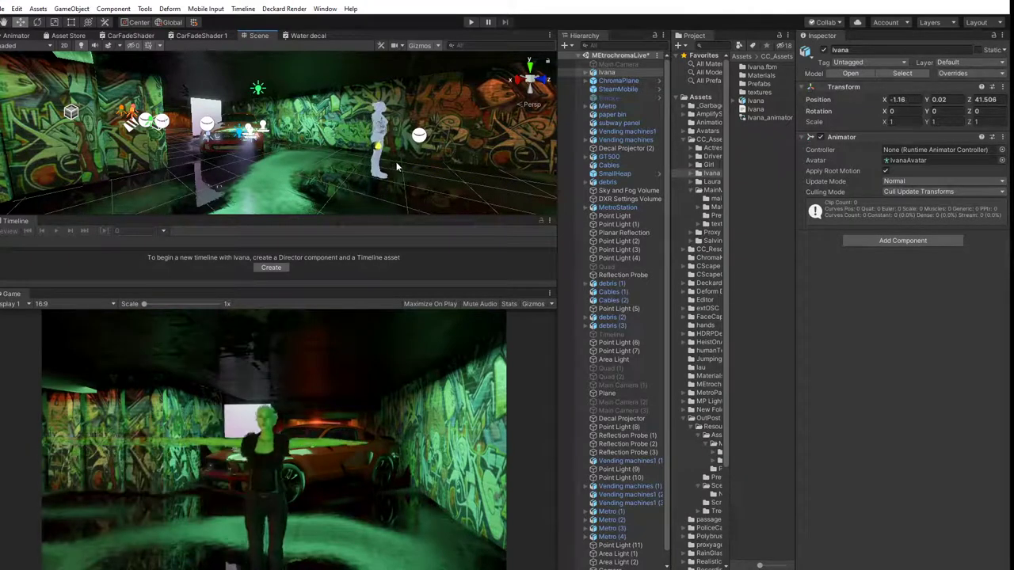
{"action": "middle_click_drag", "start_coordinate": [395, 165], "coordinate": [394, 164]}
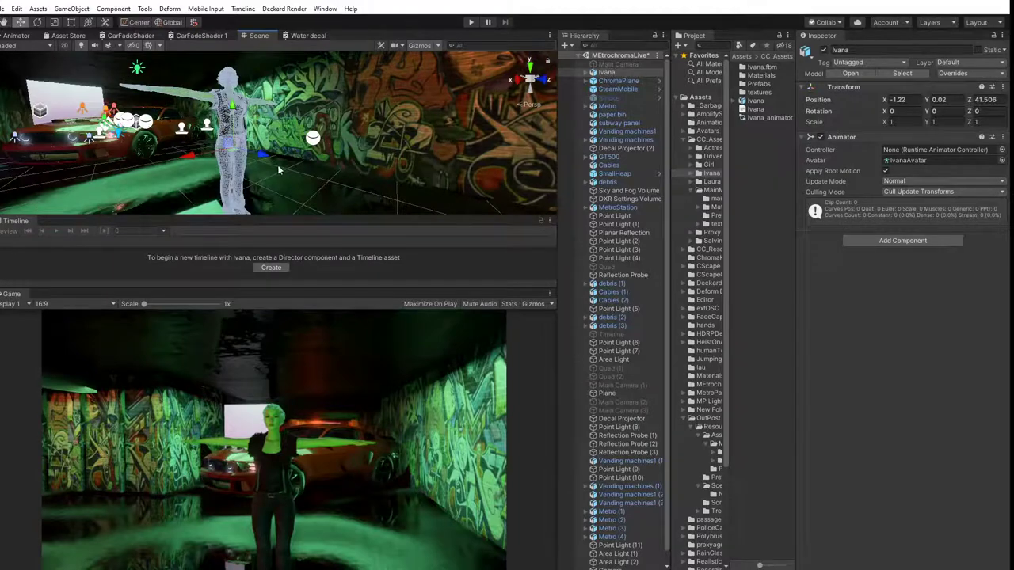
{"action": "left_click_drag", "start_coordinate": [260, 156], "coordinate": [319, 171]}
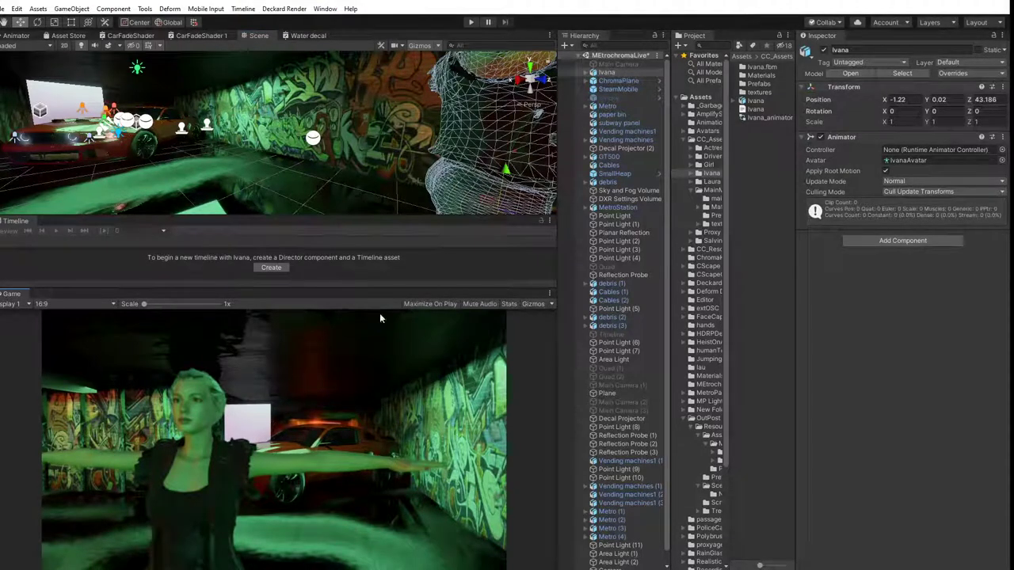
{"action": "right_click_drag", "start_coordinate": [396, 122], "coordinate": [402, 129]}
Select the whole Ivana character and bring up the File menu.
{"action": "left_click", "coordinate": [202, 105]}
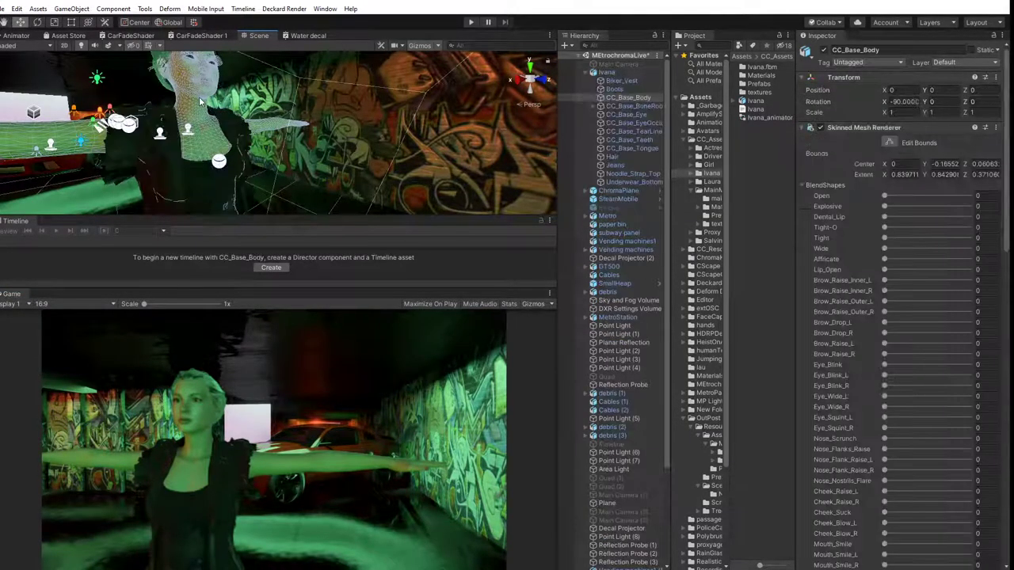
{"action": "left_click", "coordinate": [201, 100]}
{"action": "left_click", "coordinate": [206, 136]}
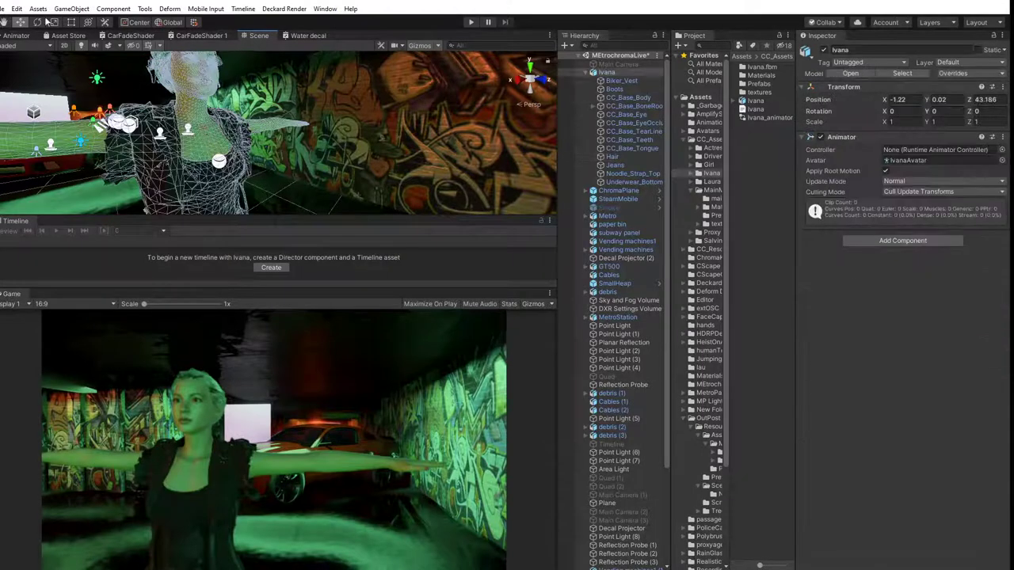
{"action": "left_click", "coordinate": [4, 9]}
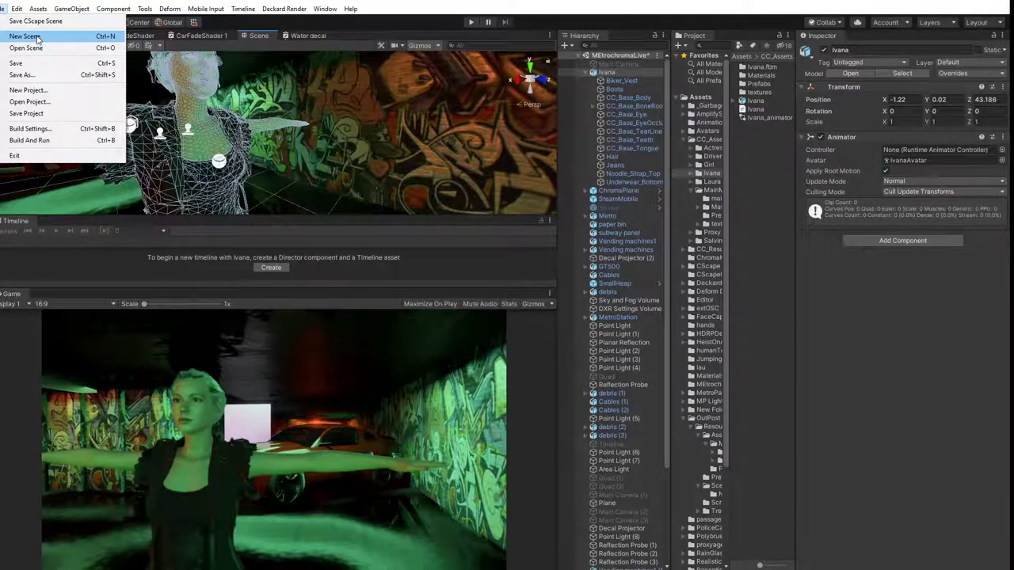
Start a new scene without saving the metro scene, and add the Ivana model to it.
{"action": "left_click", "coordinate": [25, 37]}
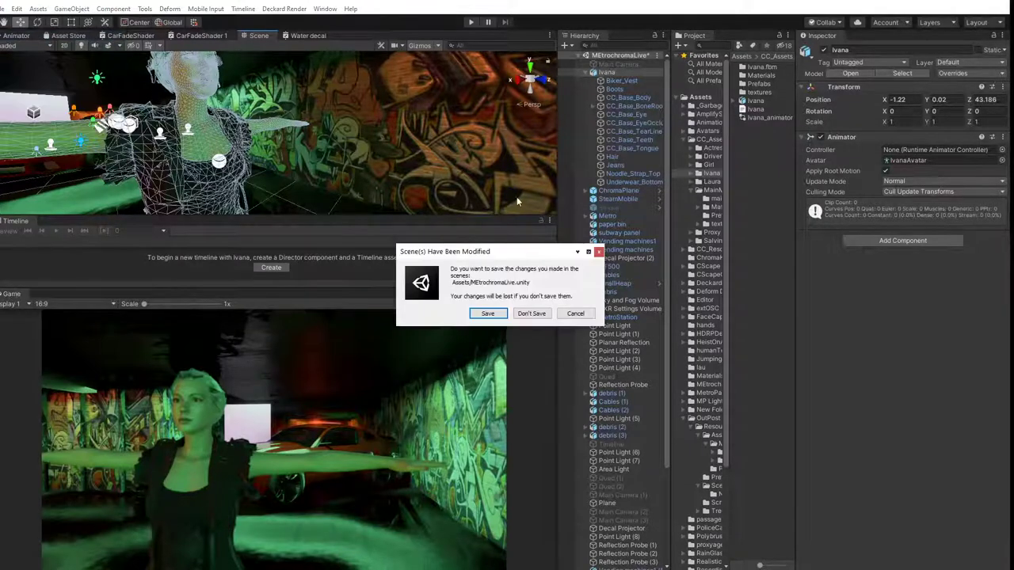
{"action": "left_click", "coordinate": [532, 314]}
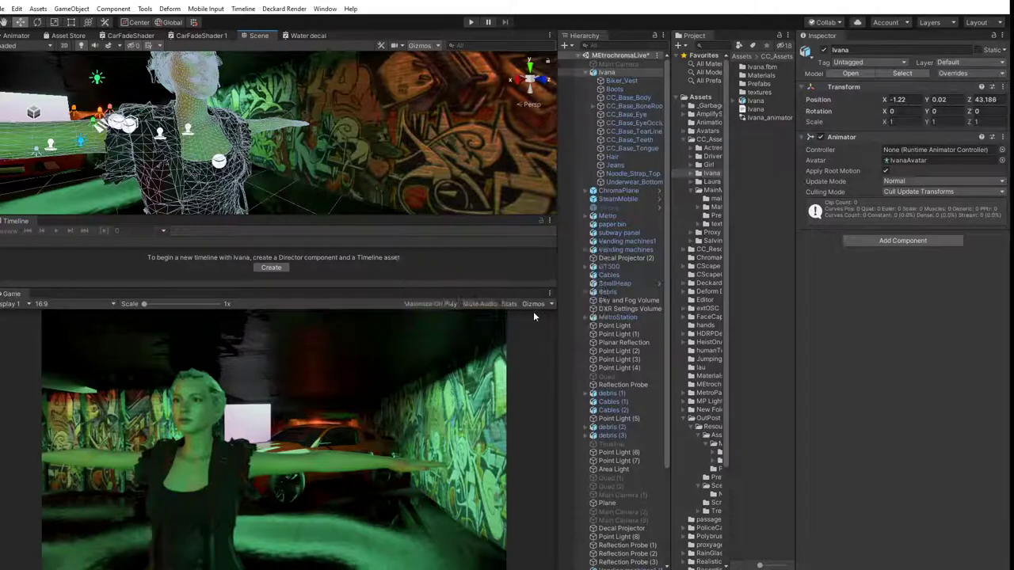
{"action": "left_click", "coordinate": [756, 102]}
{"action": "left_click_drag", "start_coordinate": [756, 101], "coordinate": [617, 134]}
Move the Main Camera forward to Z 1.9 for a close view of Ivana.
{"action": "double_click", "coordinate": [602, 90]}
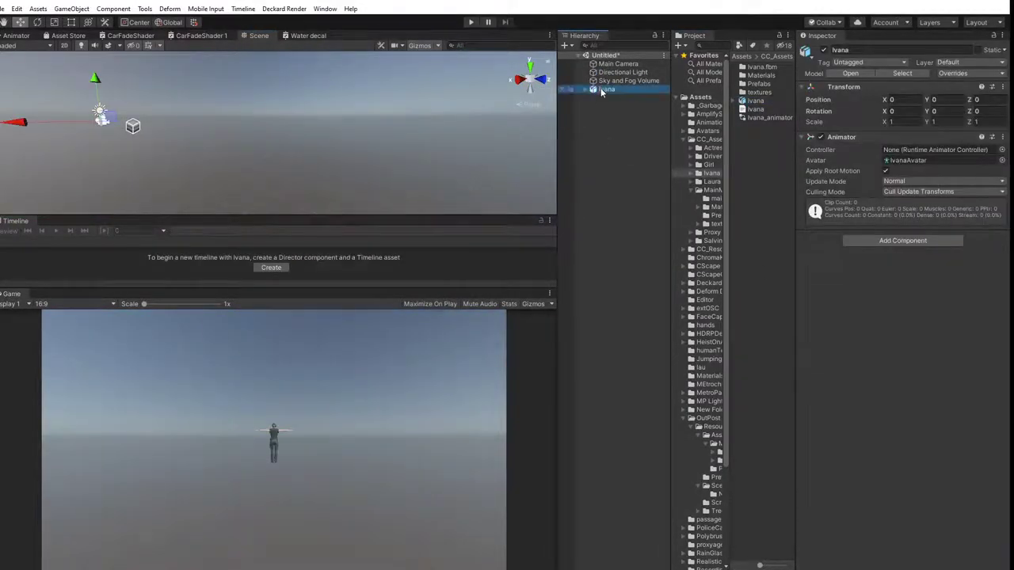
{"action": "scroll", "coordinate": [310, 103], "scroll_direction": "up", "scroll_amount": 3}
{"action": "scroll", "coordinate": [265, 133], "scroll_direction": "down", "scroll_amount": 2}
{"action": "right_click_drag", "start_coordinate": [265, 133], "coordinate": [207, 169]}
{"action": "left_click", "coordinate": [614, 65]}
{"action": "double_click", "coordinate": [613, 65]}
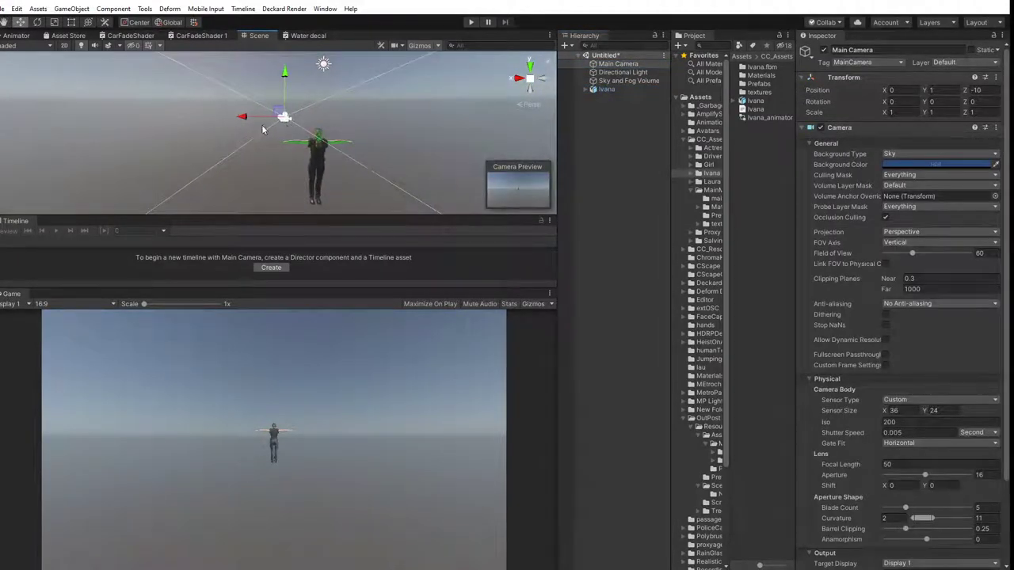
{"action": "mouse_move", "coordinate": [276, 120]}
{"action": "right_mouse_down"}
{"action": "mouse_move", "coordinate": [238, 134]}
{"action": "mouse_move", "coordinate": [301, 127]}
{"action": "mouse_move", "coordinate": [271, 131]}
{"action": "right_mouse_up"}
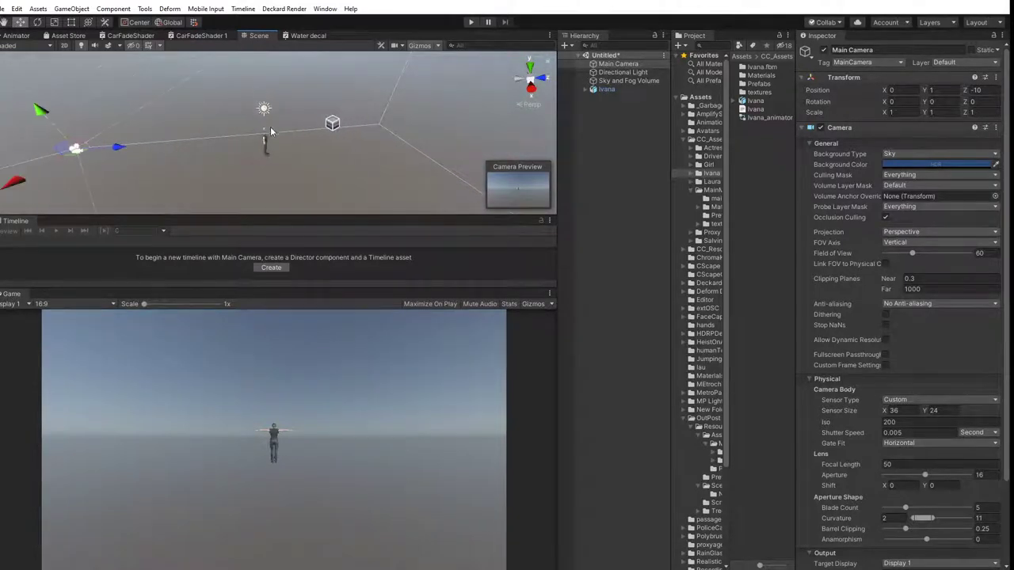
{"action": "left_click_drag", "start_coordinate": [111, 149], "coordinate": [545, 205]}
{"action": "left_click", "coordinate": [37, 22]}
Raise the Main Camera to Y 1.62 and narrow its field of view to 21.
{"action": "left_click", "coordinate": [20, 22]}
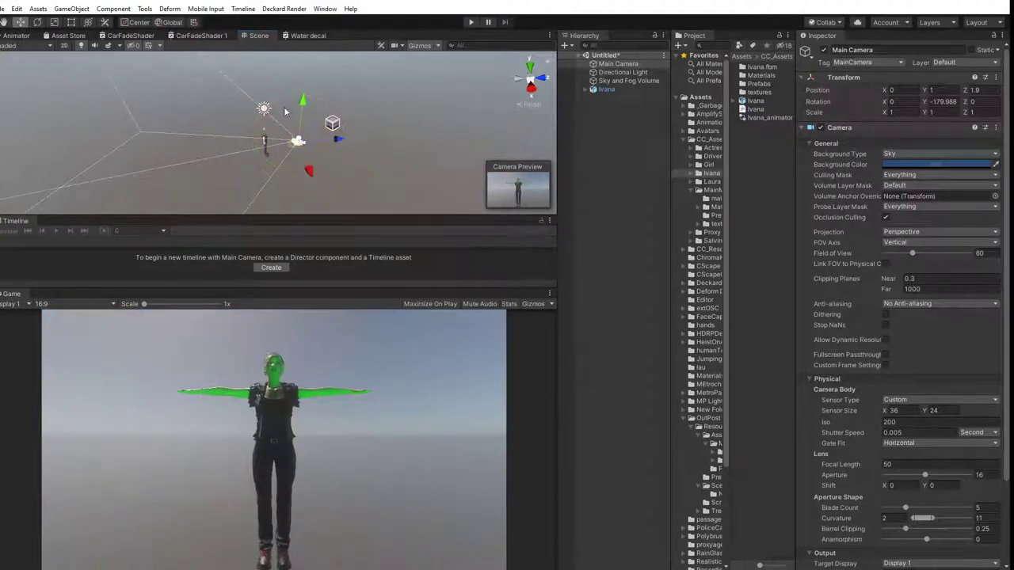
{"action": "left_click_drag", "start_coordinate": [303, 100], "coordinate": [304, 89]}
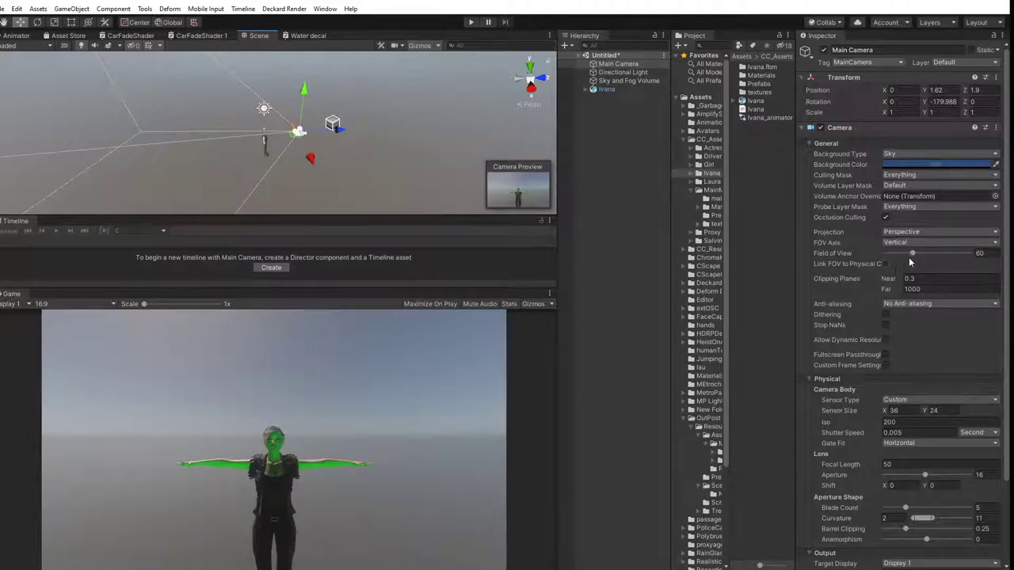
{"action": "left_click_drag", "start_coordinate": [914, 254], "coordinate": [895, 255]}
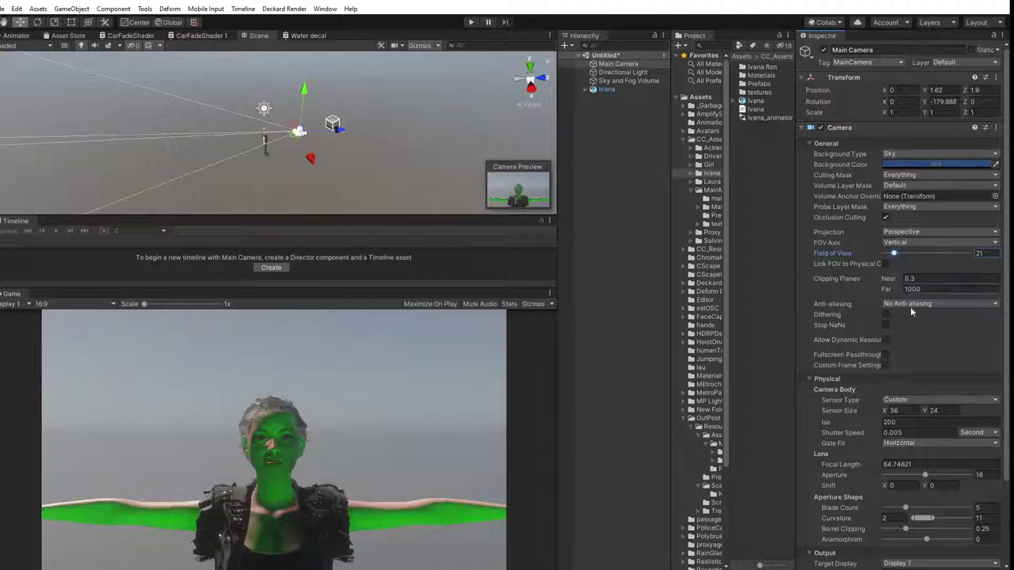
Expand Ivana's hierarchy and select her body mesh CC_Base_Body.
{"action": "left_click", "coordinate": [608, 91]}
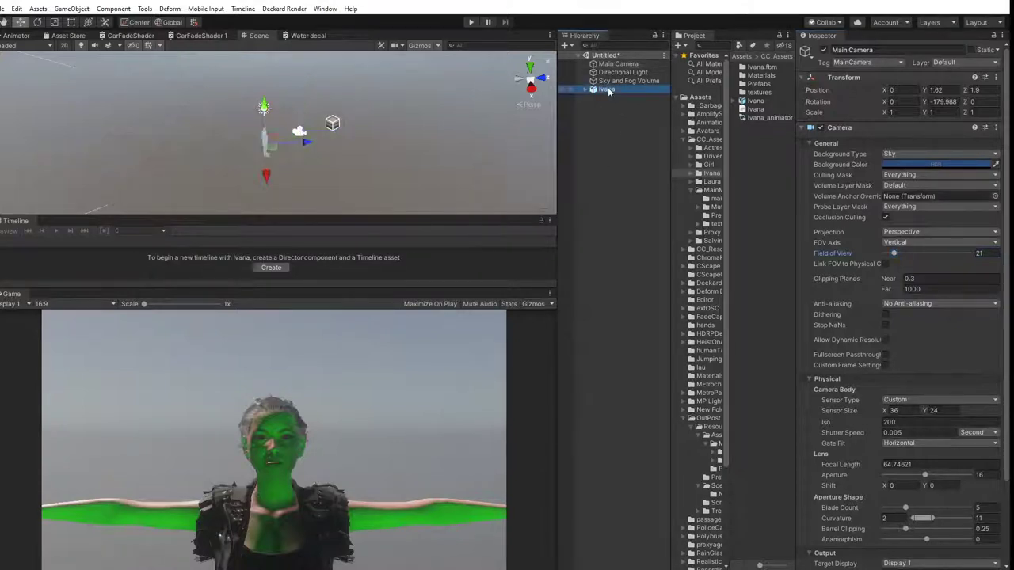
{"action": "left_click", "coordinate": [593, 90]}
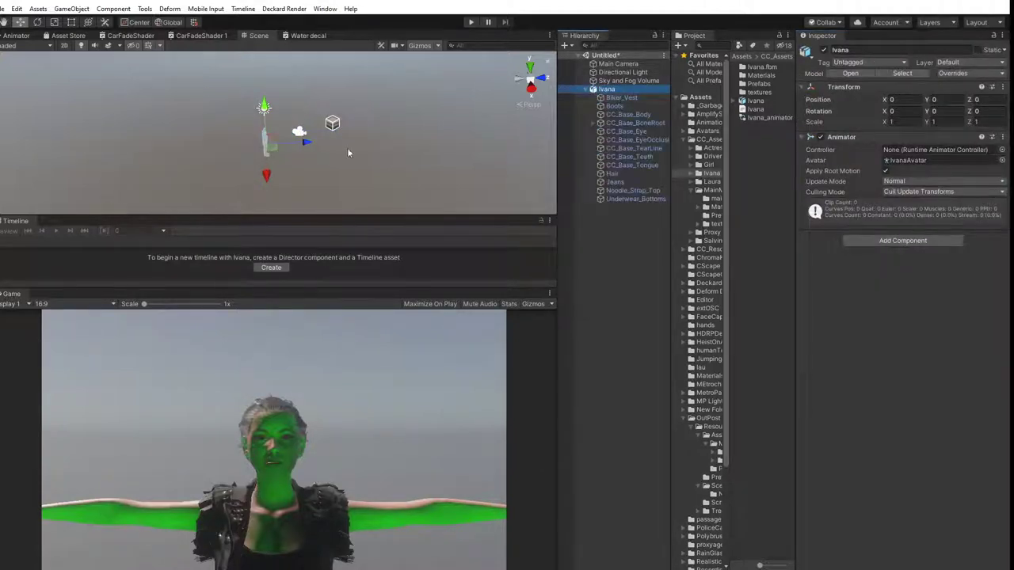
{"action": "left_click", "coordinate": [634, 123]}
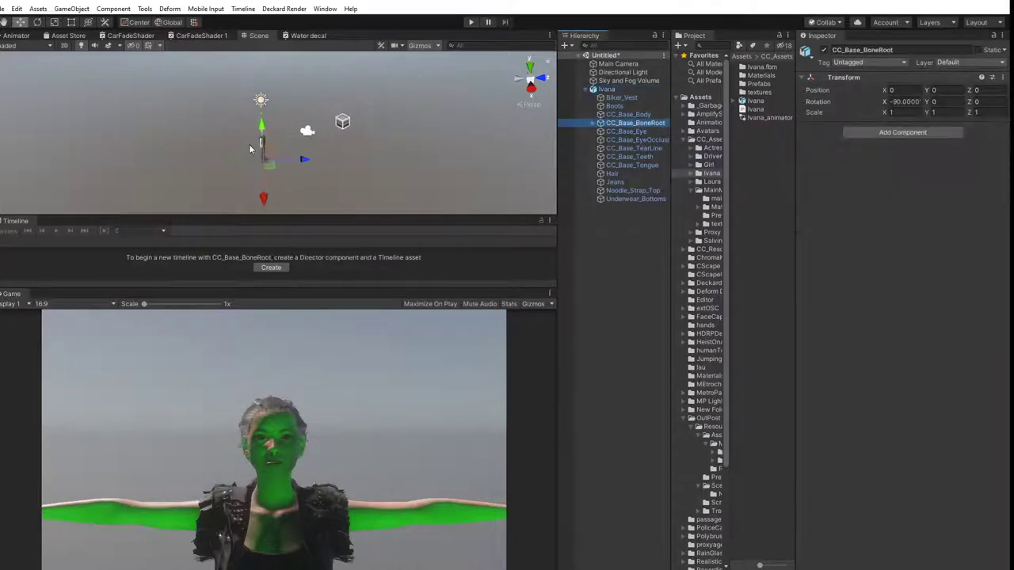
{"action": "key", "text": "f"}
{"action": "left_click_drag", "start_coordinate": [250, 149], "coordinate": [365, 107], "text": "alt"}
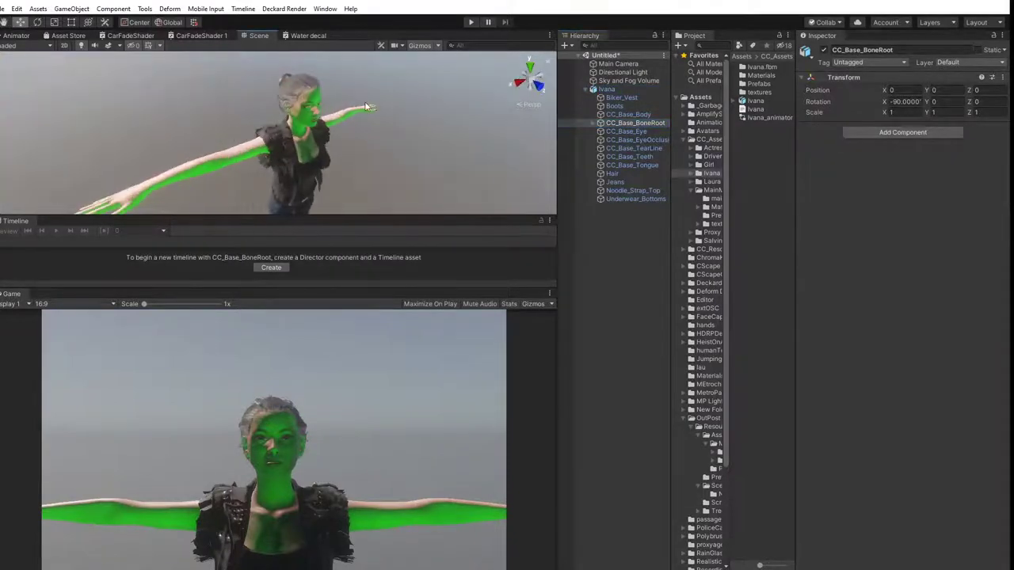
{"action": "left_click", "coordinate": [305, 115]}
Expand the Std_Skin_Leg_Pbr material and open its Diffusion Profile picker.
{"action": "scroll", "coordinate": [836, 404], "scroll_direction": "down", "scroll_amount": 10}
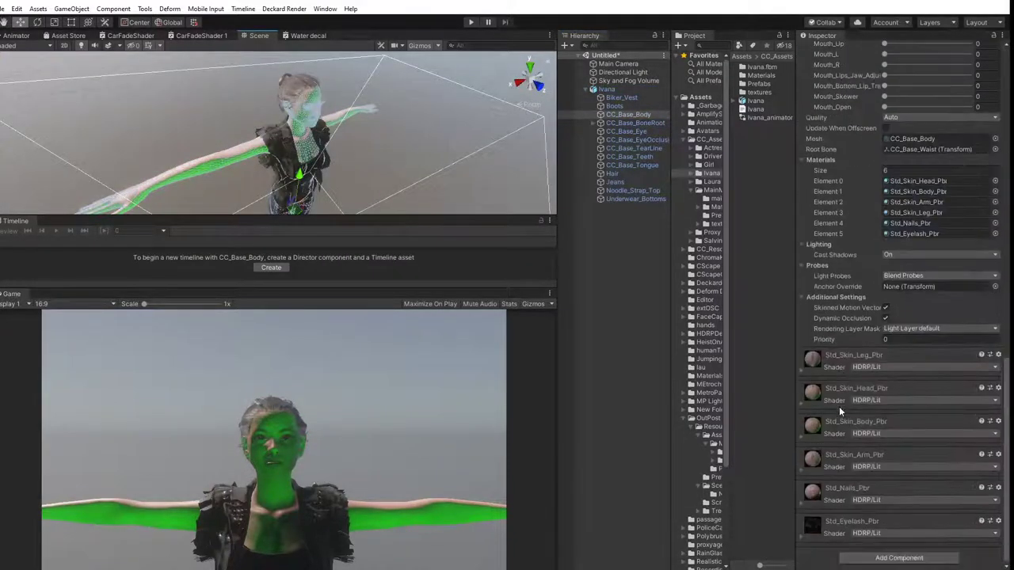
{"action": "left_click", "coordinate": [803, 366]}
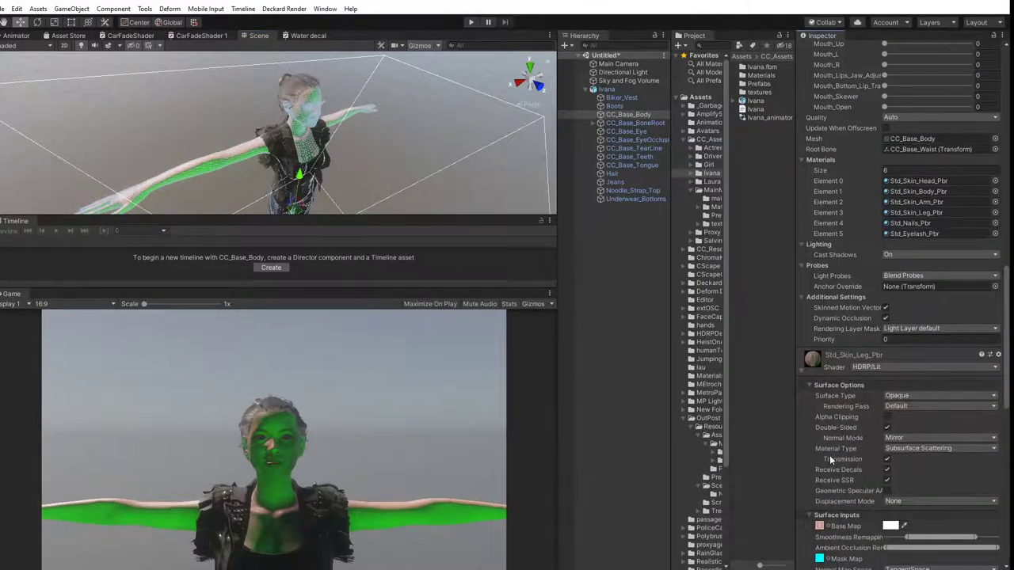
{"action": "scroll", "coordinate": [837, 455], "scroll_direction": "down", "scroll_amount": 10}
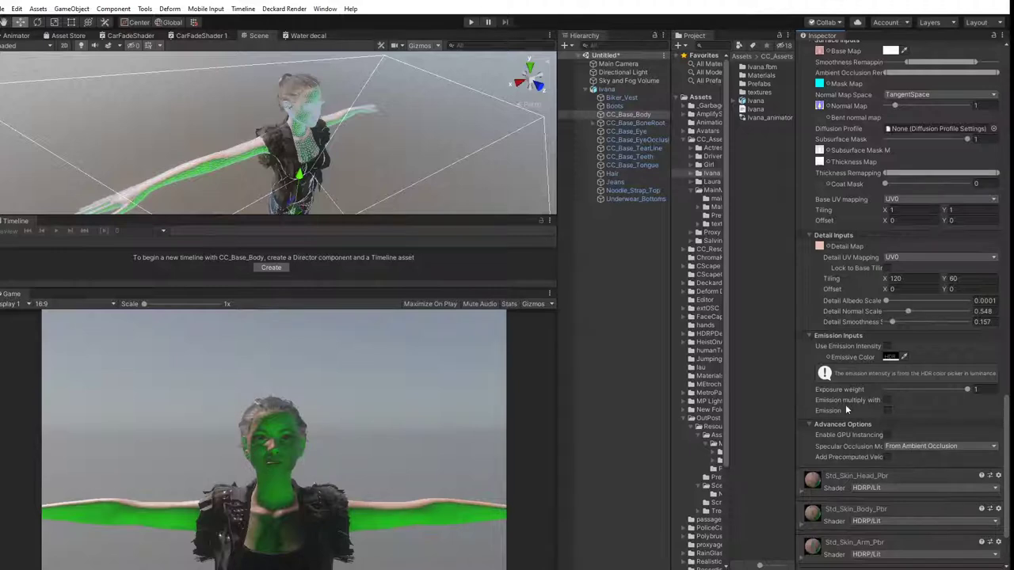
{"action": "scroll", "coordinate": [855, 375], "scroll_direction": "up", "scroll_amount": 5}
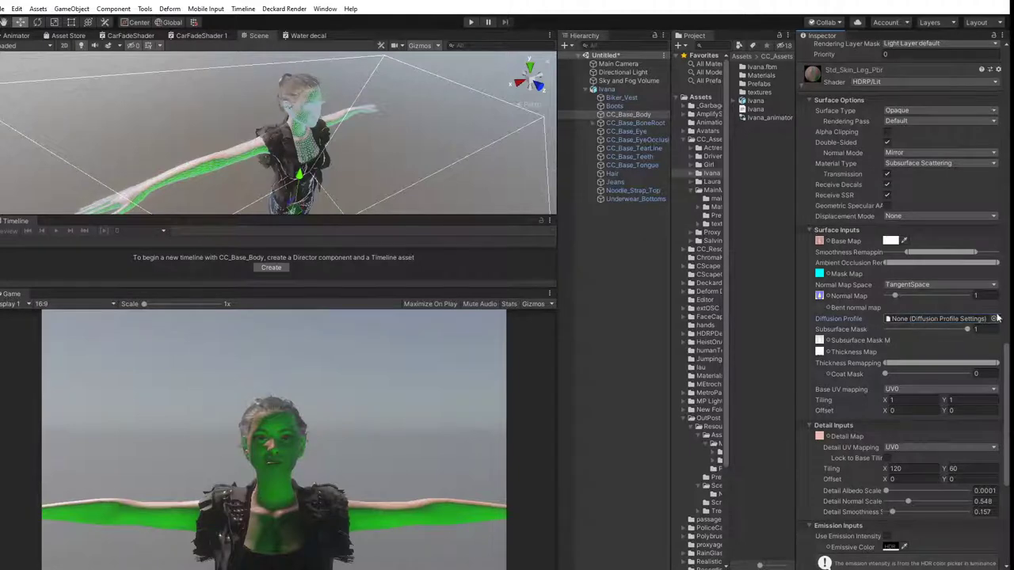
{"action": "left_click", "coordinate": [994, 319]}
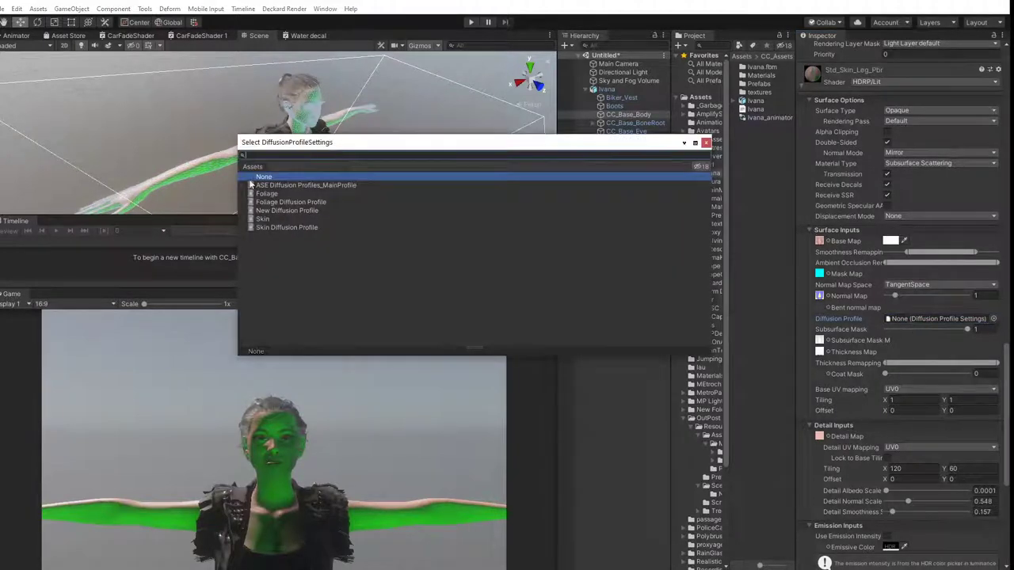
Choose the Skin profile for Std_Skin_Leg_Pbr after briefly trying Skin Diffusion Profile.
{"action": "left_click", "coordinate": [266, 219]}
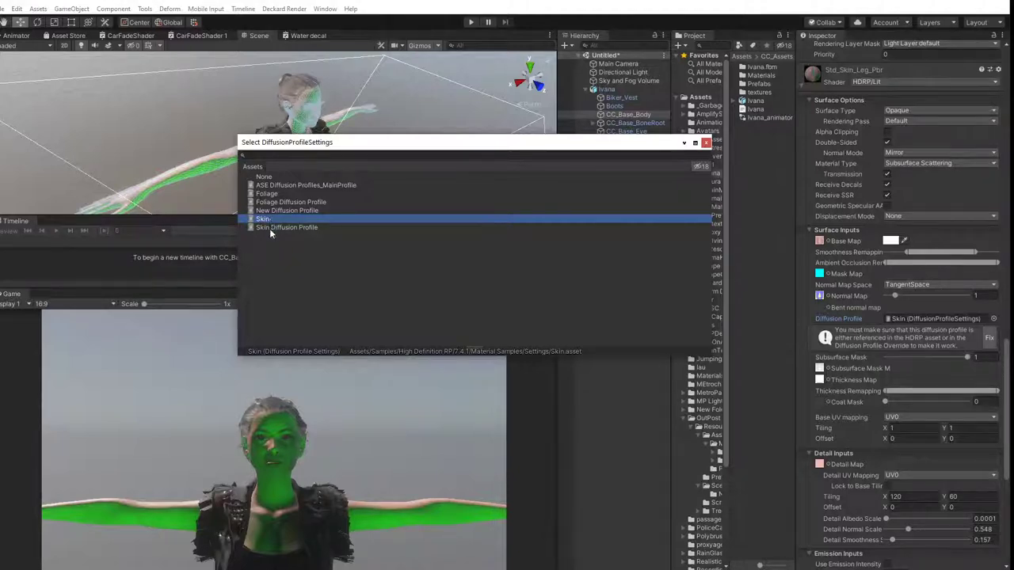
{"action": "left_click", "coordinate": [269, 228]}
{"action": "left_click", "coordinate": [264, 218]}
{"action": "key", "text": "Up"}
{"action": "key", "text": "Up"}
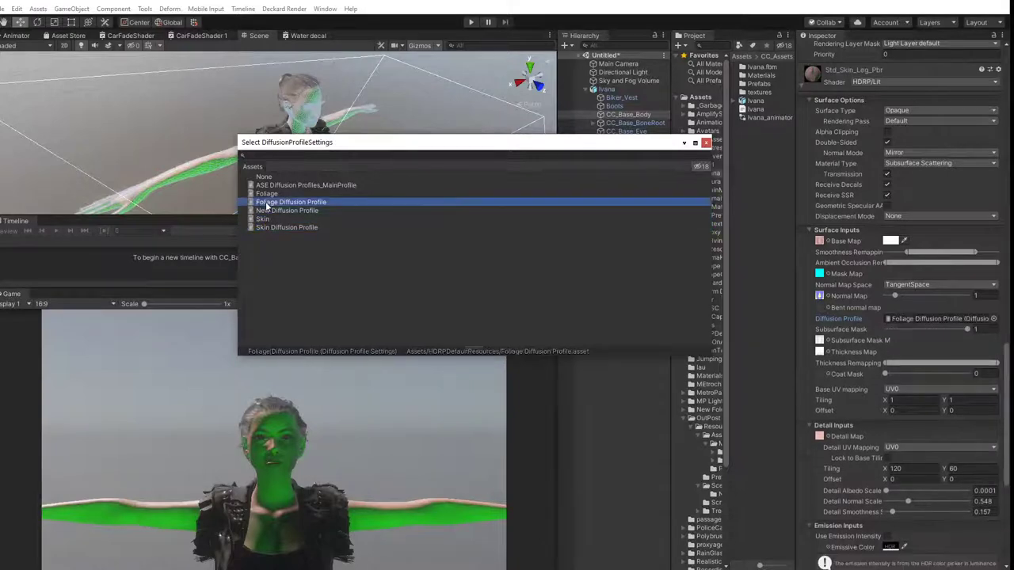
{"action": "double_click", "coordinate": [264, 218]}
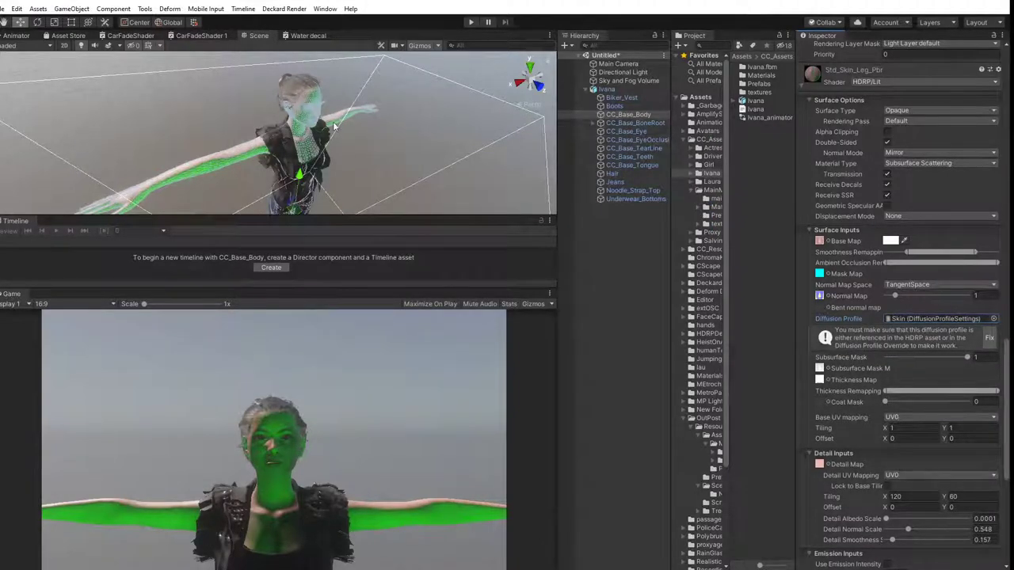
Reselect CC_Base_Body and give Std_Skin_Head_Pbr the Skin diffusion profile.
{"action": "left_click", "coordinate": [615, 173]}
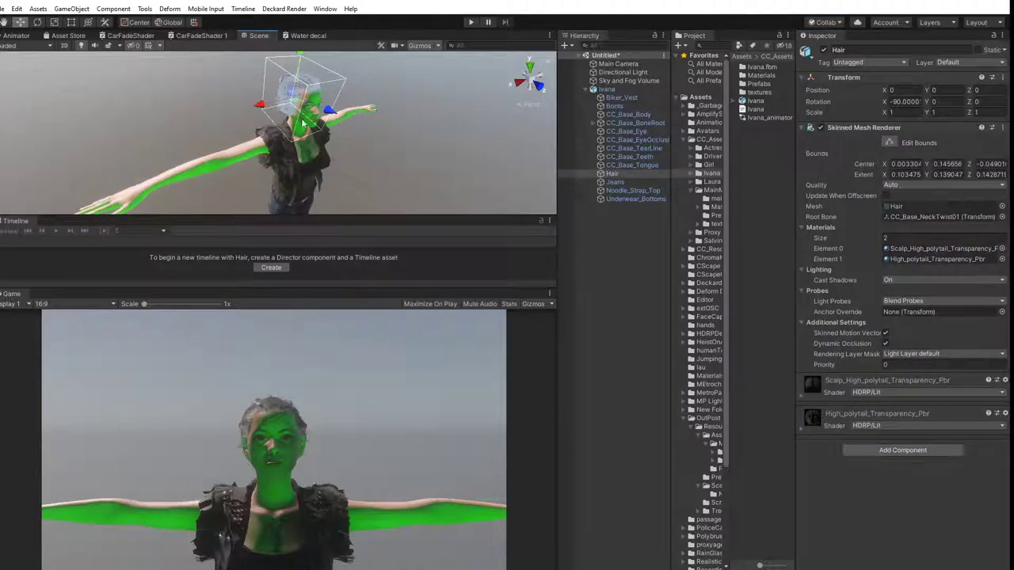
{"action": "left_click", "coordinate": [222, 159]}
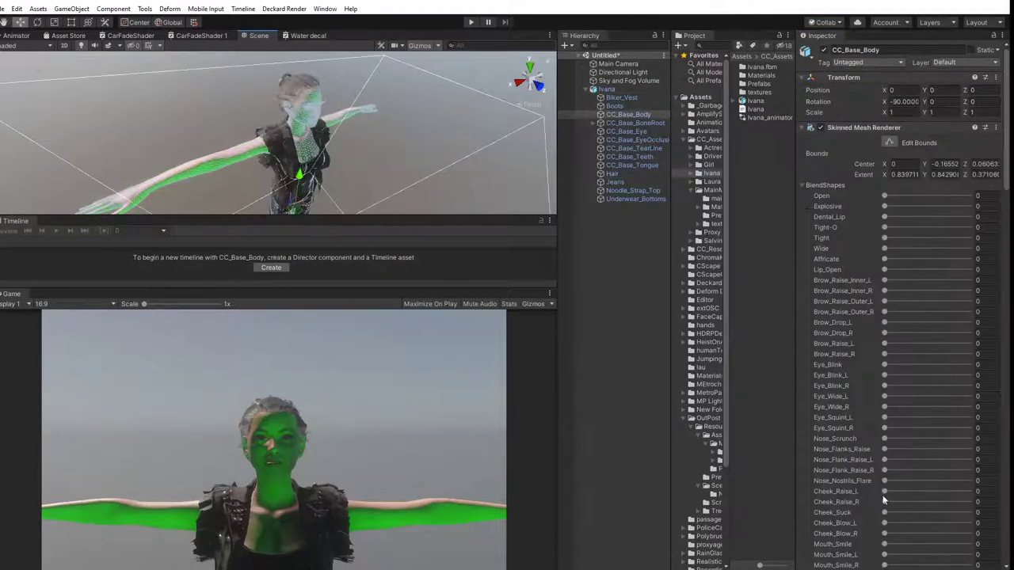
{"action": "scroll", "coordinate": [871, 475], "scroll_direction": "down", "scroll_amount": 15}
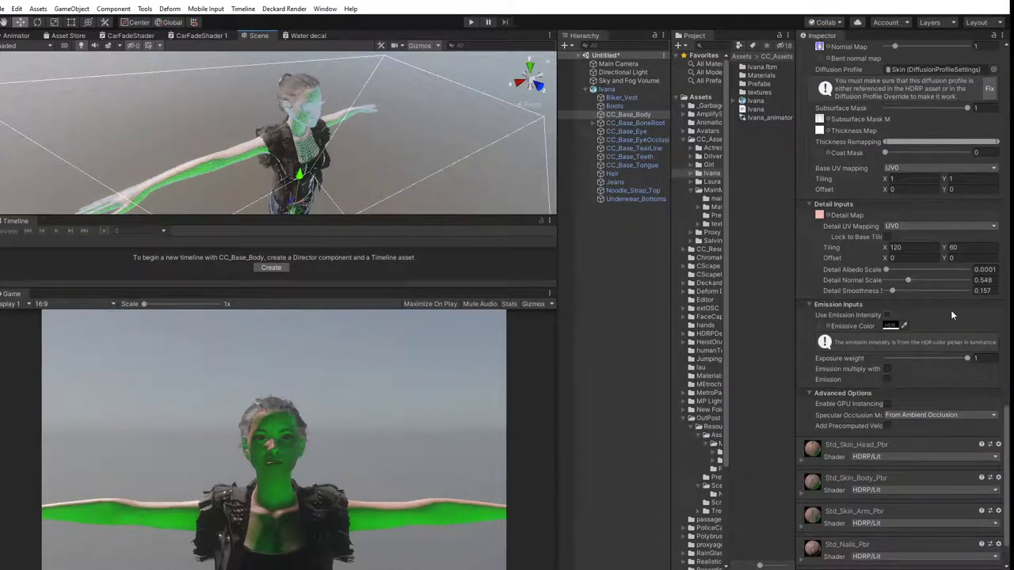
{"action": "left_click", "coordinate": [800, 458]}
{"action": "scroll", "coordinate": [941, 420], "scroll_direction": "down", "scroll_amount": 10}
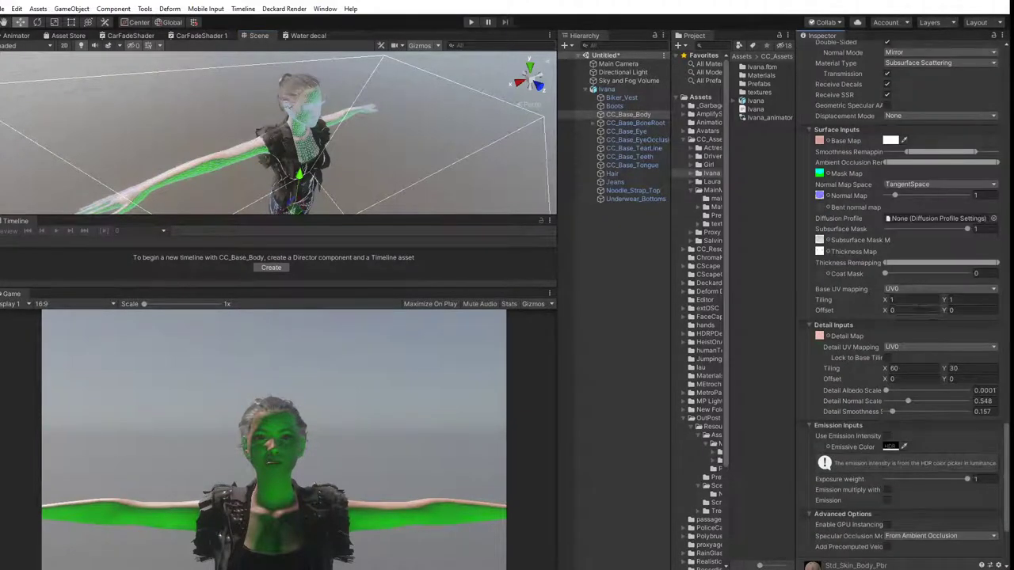
{"action": "left_click", "coordinate": [994, 219]}
{"action": "double_click", "coordinate": [263, 219]}
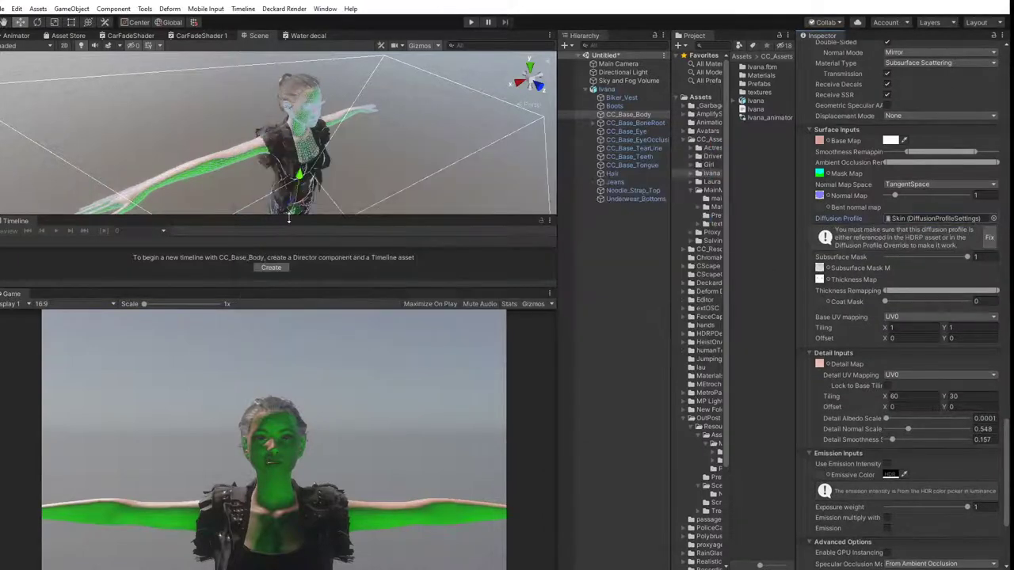
Assign the Skin diffusion profile to the next two body skin materials.
{"action": "scroll", "coordinate": [898, 424], "scroll_direction": "down", "scroll_amount": 3}
{"action": "left_click", "coordinate": [842, 440]}
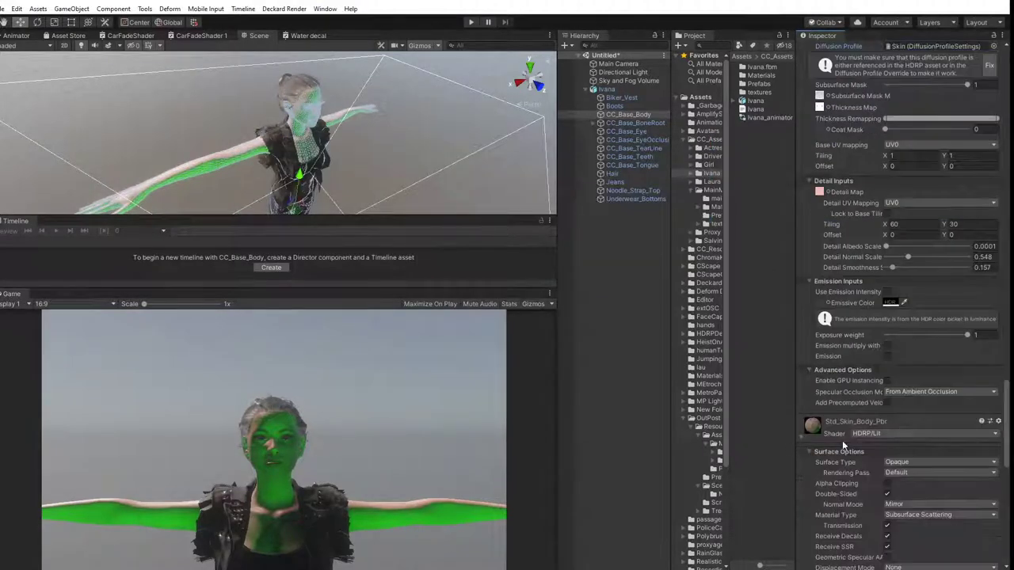
{"action": "scroll", "coordinate": [919, 423], "scroll_direction": "down", "scroll_amount": 5}
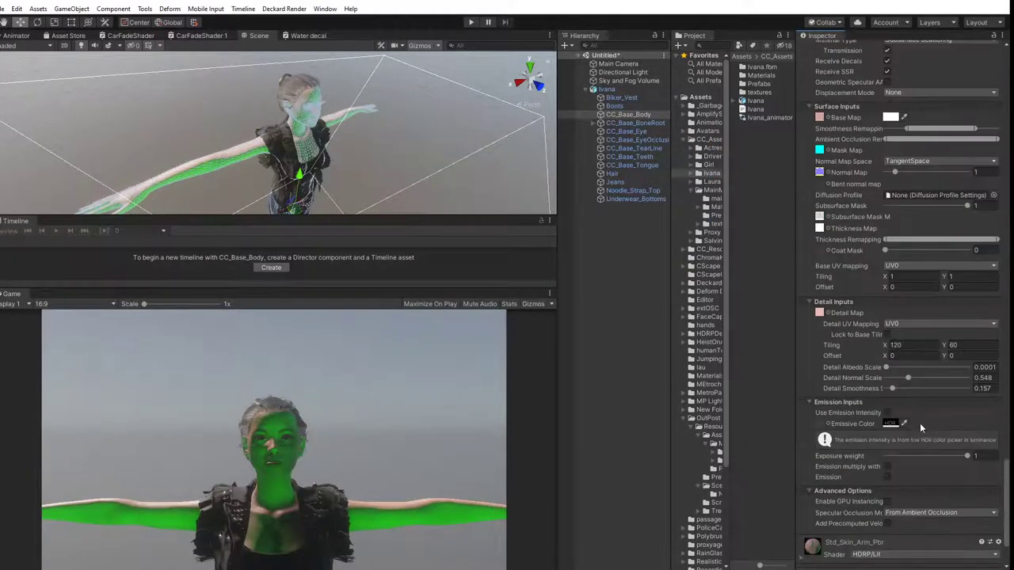
{"action": "left_click", "coordinate": [994, 195]}
{"action": "double_click", "coordinate": [262, 219]}
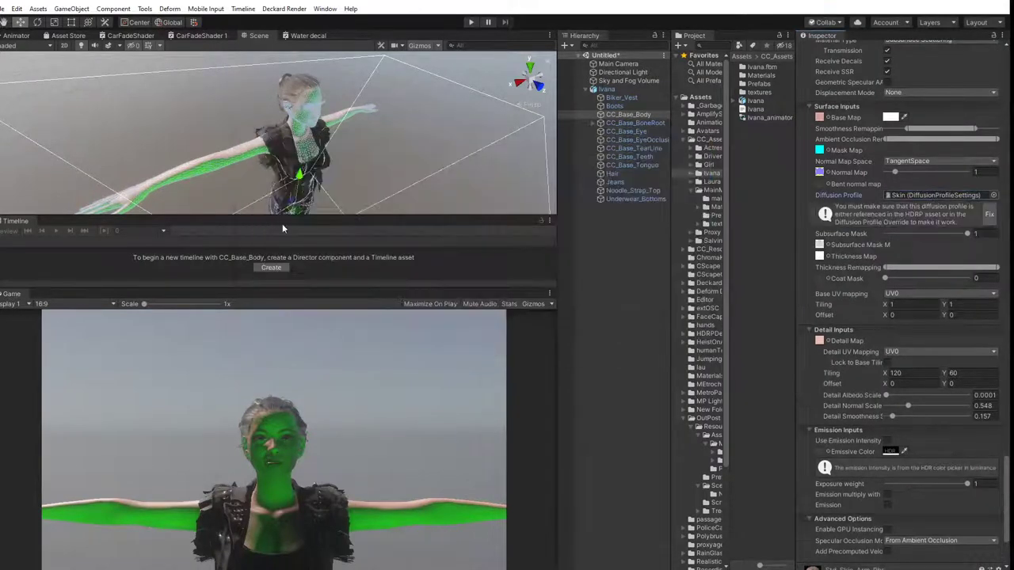
{"action": "scroll", "coordinate": [860, 472], "scroll_direction": "down", "scroll_amount": 3}
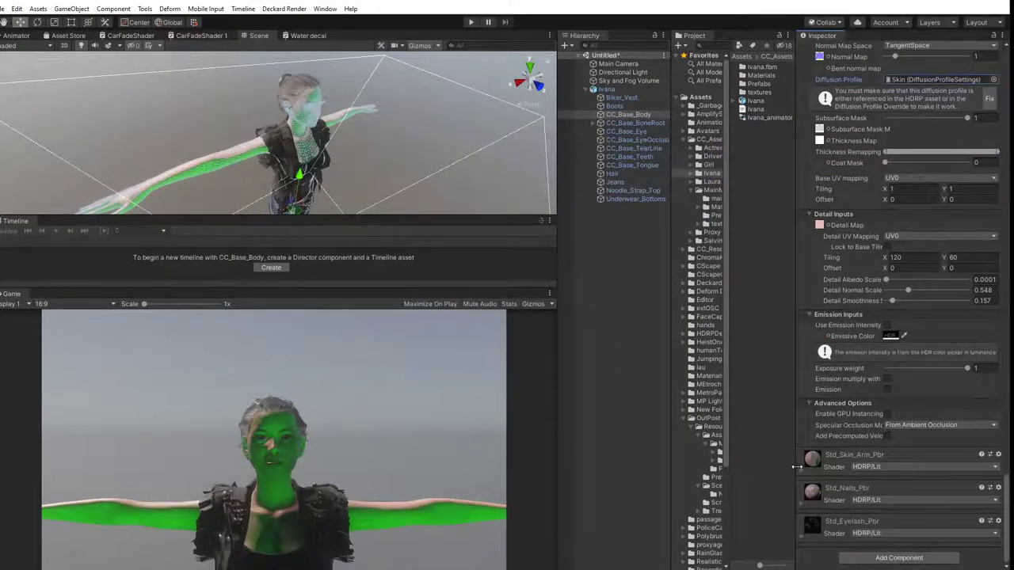
{"action": "scroll", "coordinate": [935, 421], "scroll_direction": "down", "scroll_amount": 10}
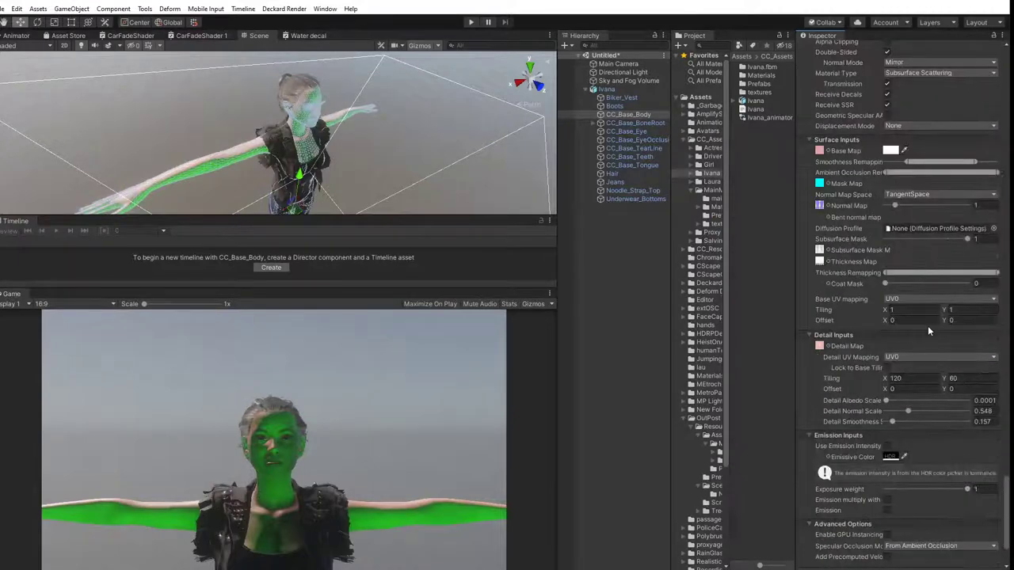
{"action": "left_click", "coordinate": [993, 228]}
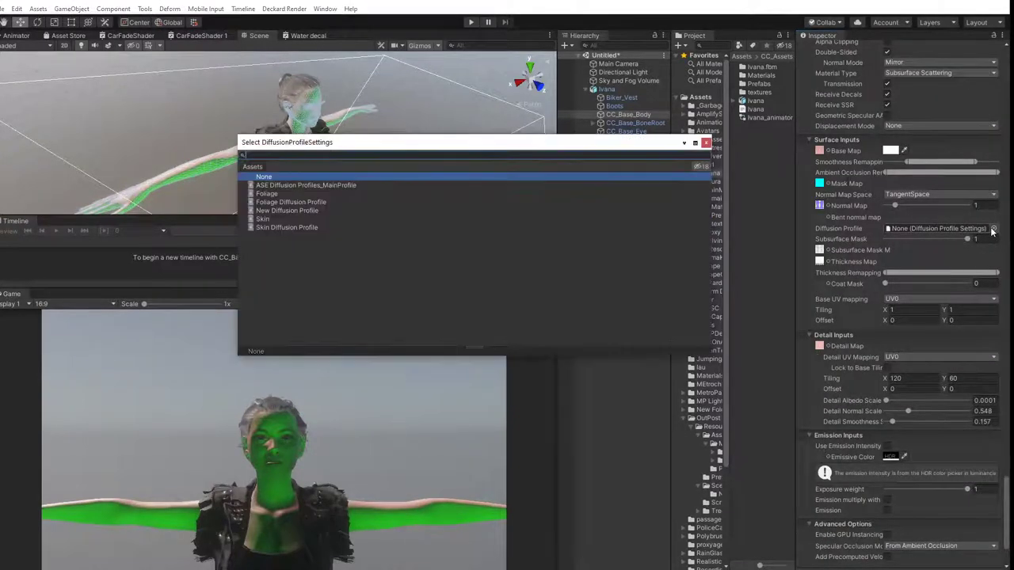
{"action": "double_click", "coordinate": [261, 218]}
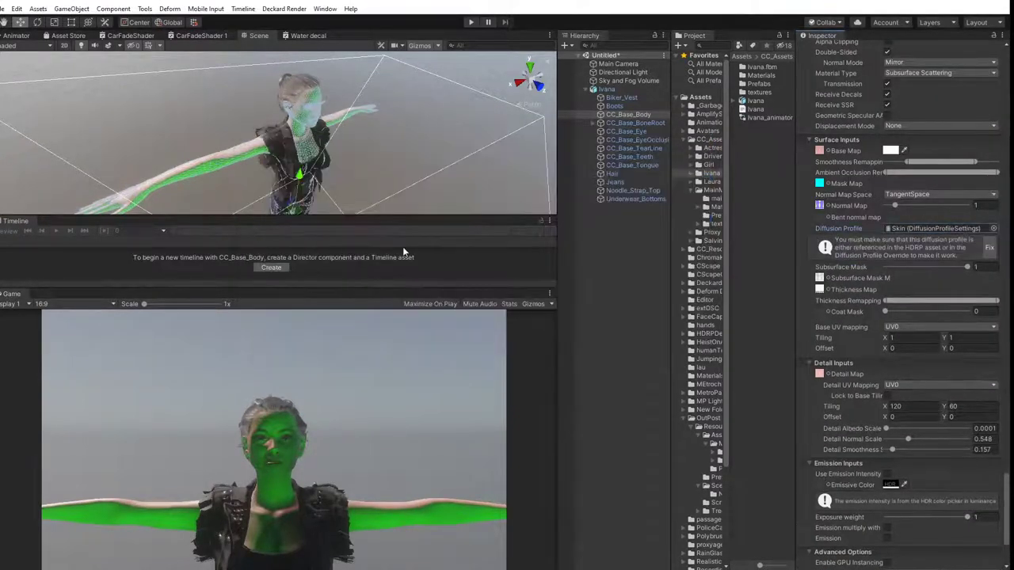
Expand the Std_Skin_Arm_Pbr material and open its Diffusion Profile picker.
{"action": "scroll", "coordinate": [908, 411], "scroll_direction": "down", "scroll_amount": 3}
{"action": "left_click", "coordinate": [802, 500]}
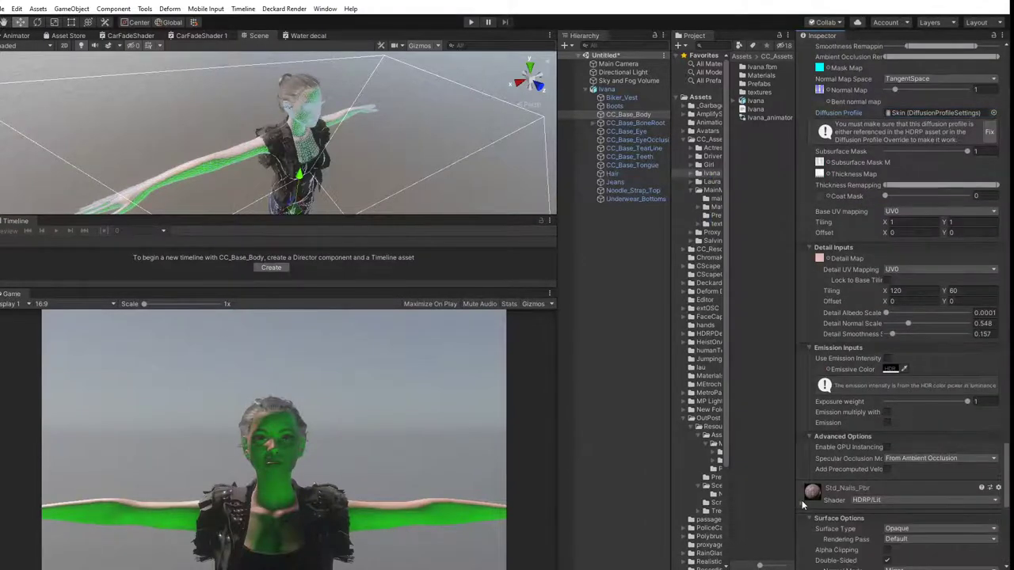
{"action": "scroll", "coordinate": [864, 398], "scroll_direction": "down", "scroll_amount": 2}
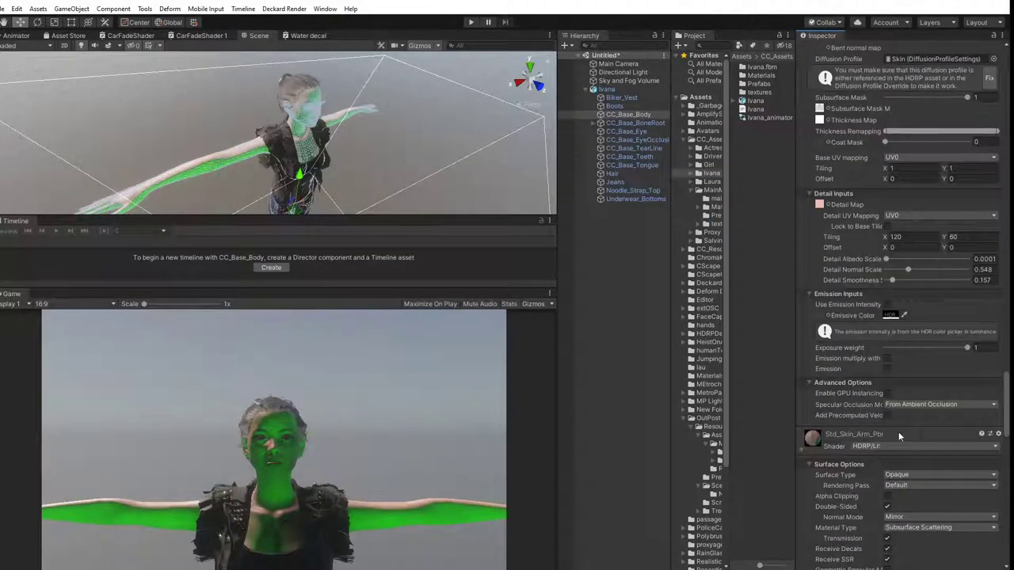
{"action": "scroll", "coordinate": [898, 431], "scroll_direction": "down", "scroll_amount": 10}
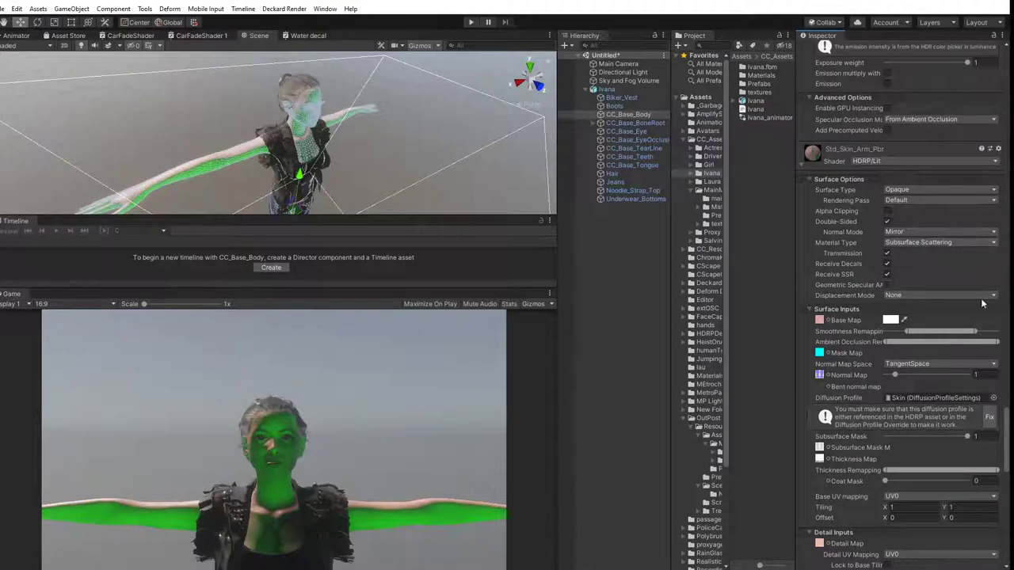
{"action": "left_click", "coordinate": [994, 398]}
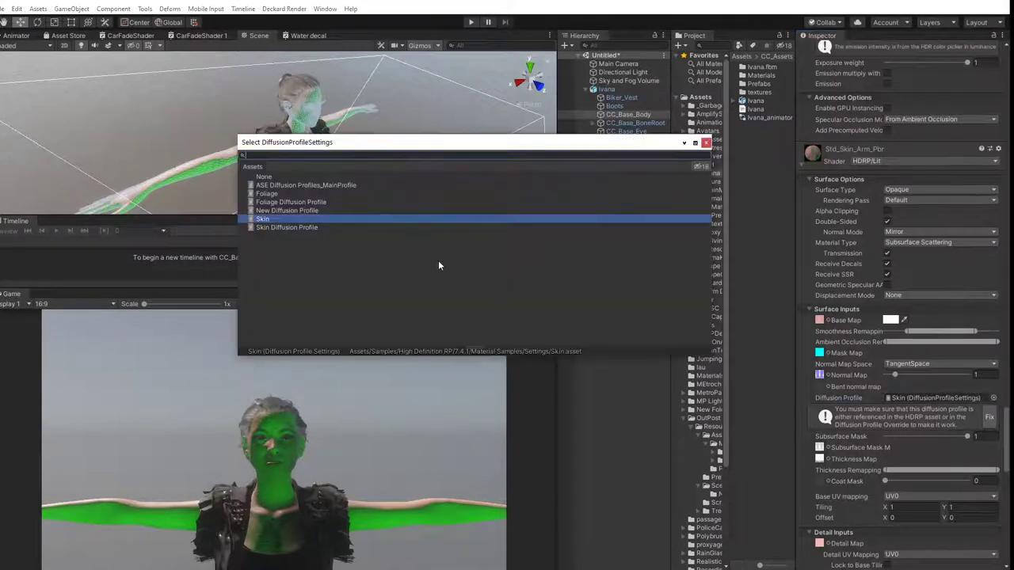
Switch Std_Skin_Arm_Pbr and the next skin material to Skin Diffusion Profile.
{"action": "left_click", "coordinate": [269, 227]}
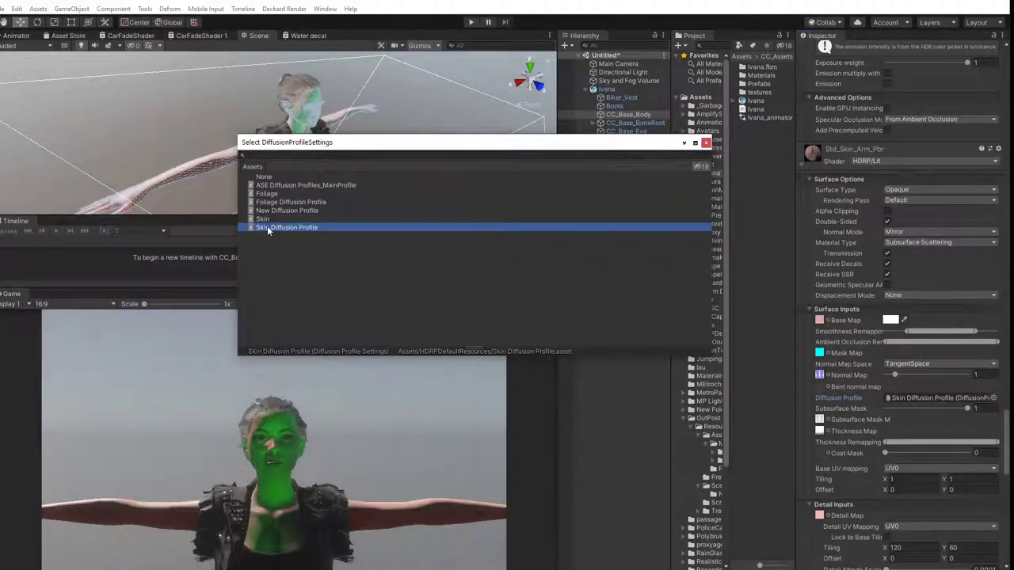
{"action": "key", "text": "Return"}
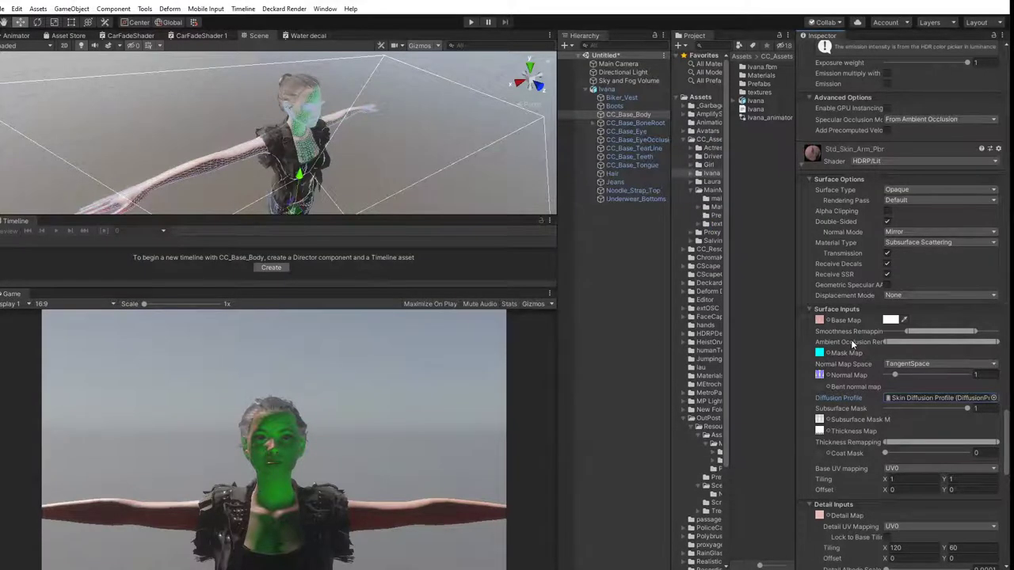
{"action": "scroll", "coordinate": [850, 339], "scroll_direction": "down", "scroll_amount": 10}
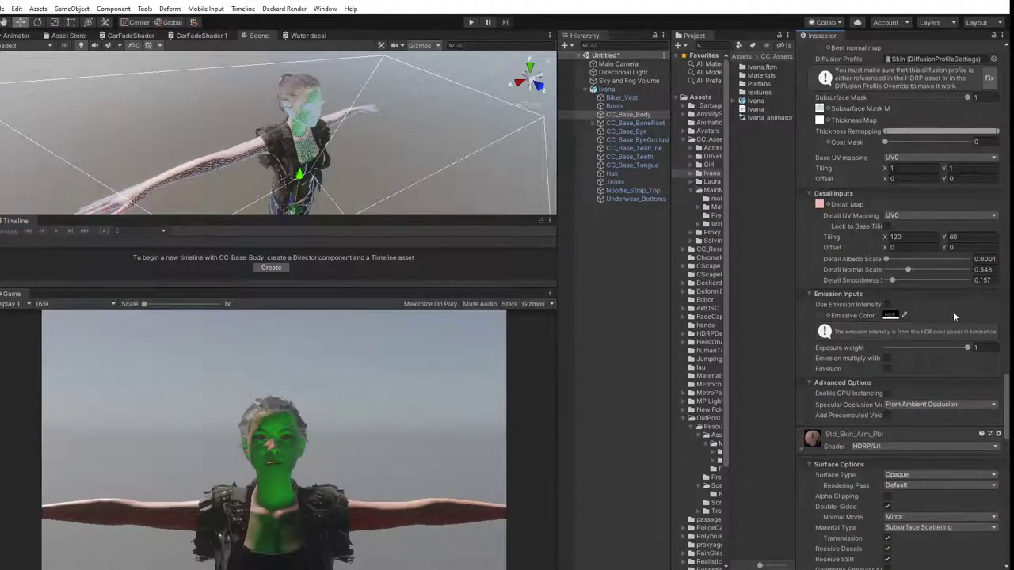
{"action": "scroll", "coordinate": [942, 210], "scroll_direction": "up", "scroll_amount": 6}
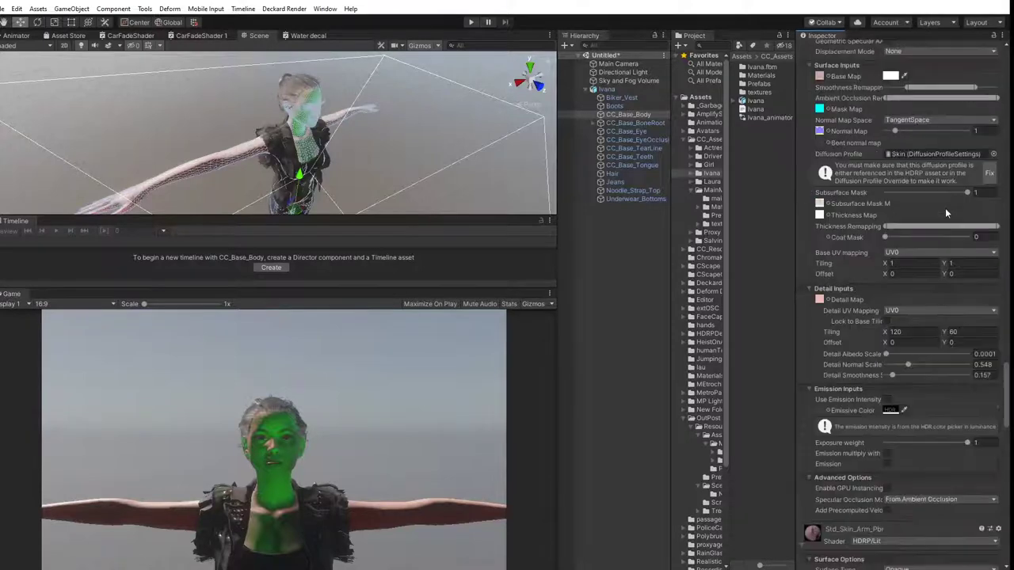
{"action": "left_click", "coordinate": [993, 249]}
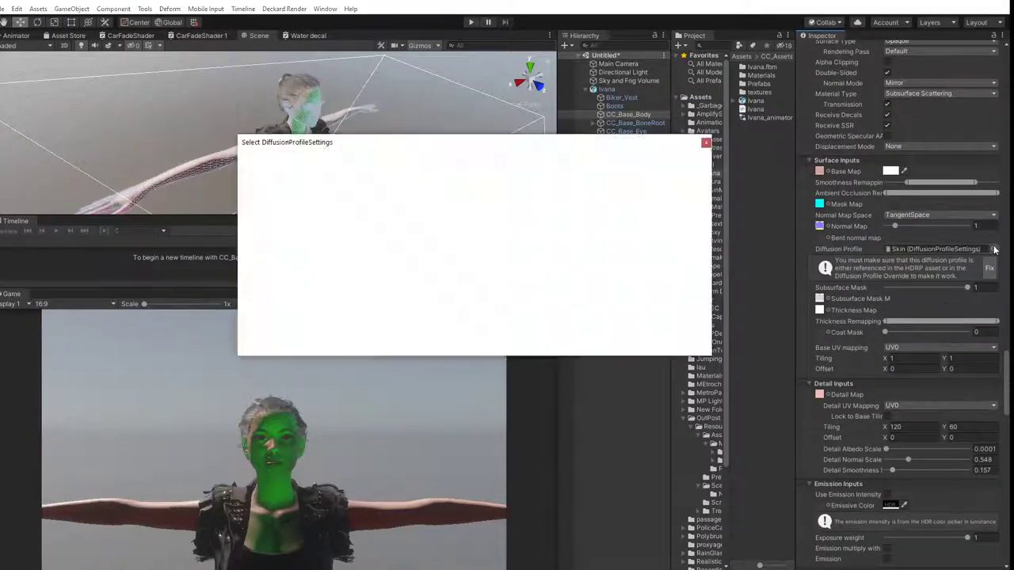
{"action": "double_click", "coordinate": [310, 226]}
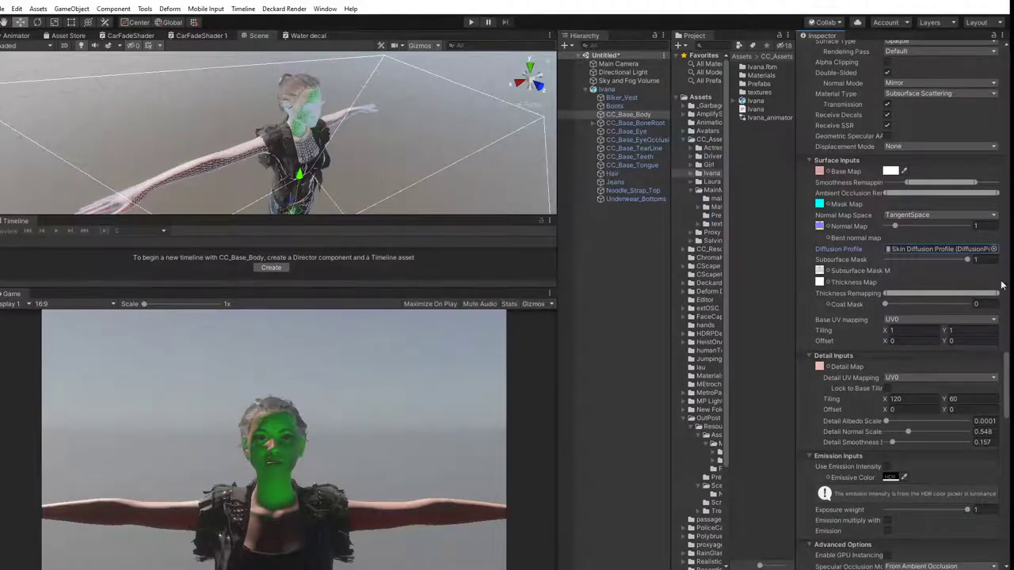
Set Std_Skin_Body_Pbr and the remaining skin material to Skin Diffusion Profile.
{"action": "scroll", "coordinate": [1001, 285], "scroll_direction": "down", "scroll_amount": 10}
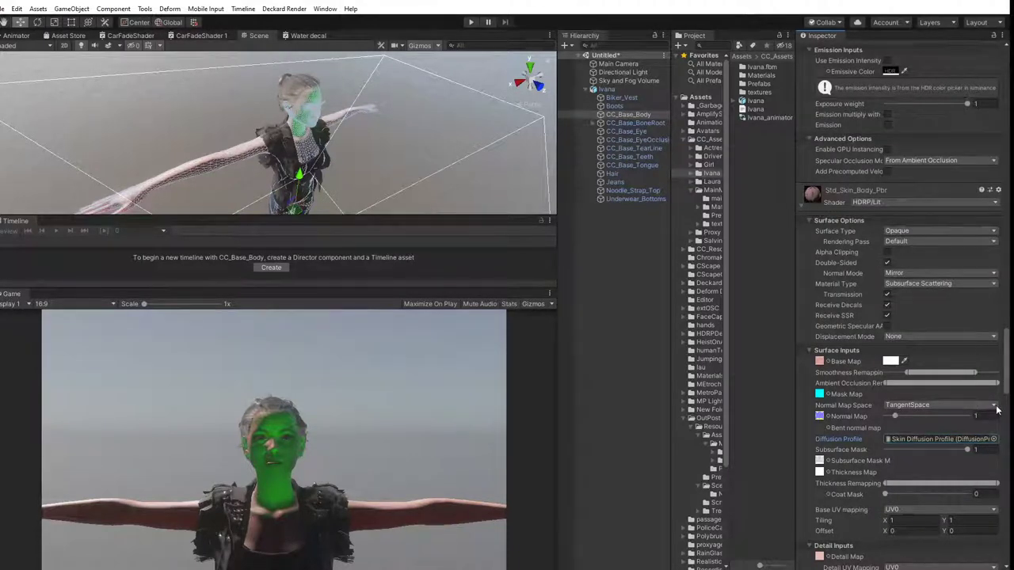
{"action": "left_click", "coordinate": [994, 439]}
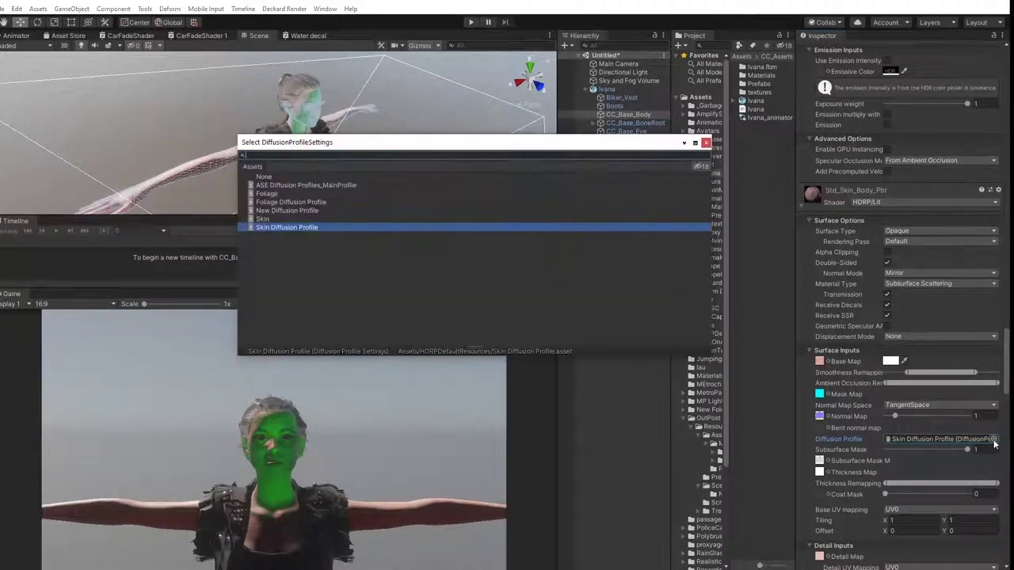
{"action": "double_click", "coordinate": [273, 227]}
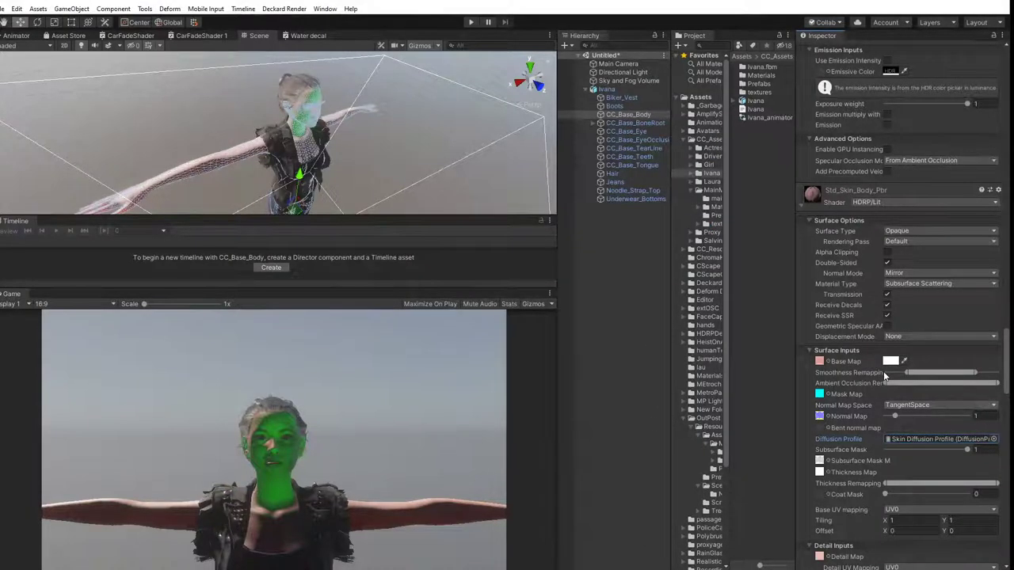
{"action": "scroll", "coordinate": [885, 375], "scroll_direction": "down", "scroll_amount": 5}
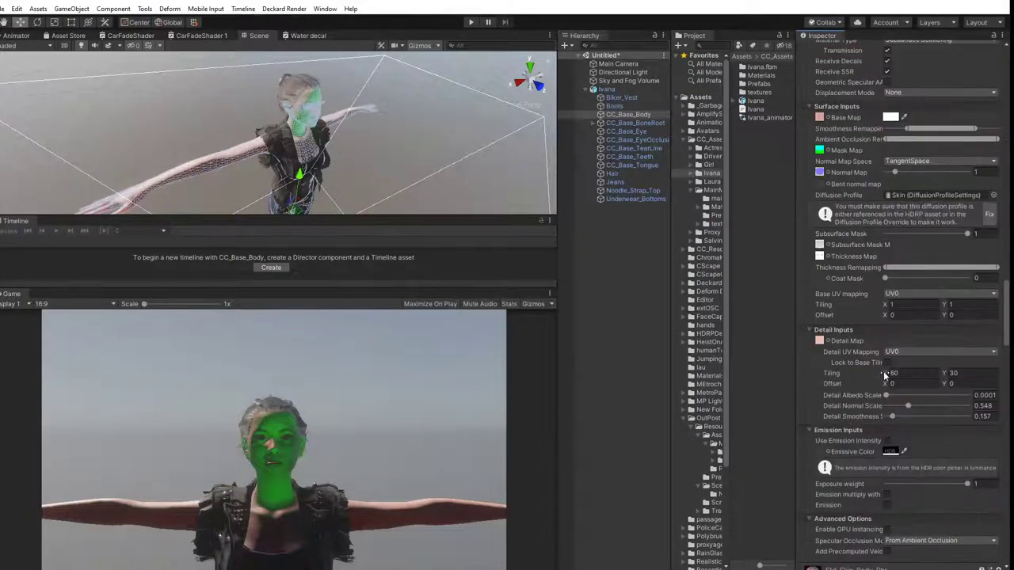
{"action": "left_click", "coordinate": [993, 195]}
{"action": "left_click", "coordinate": [292, 227]}
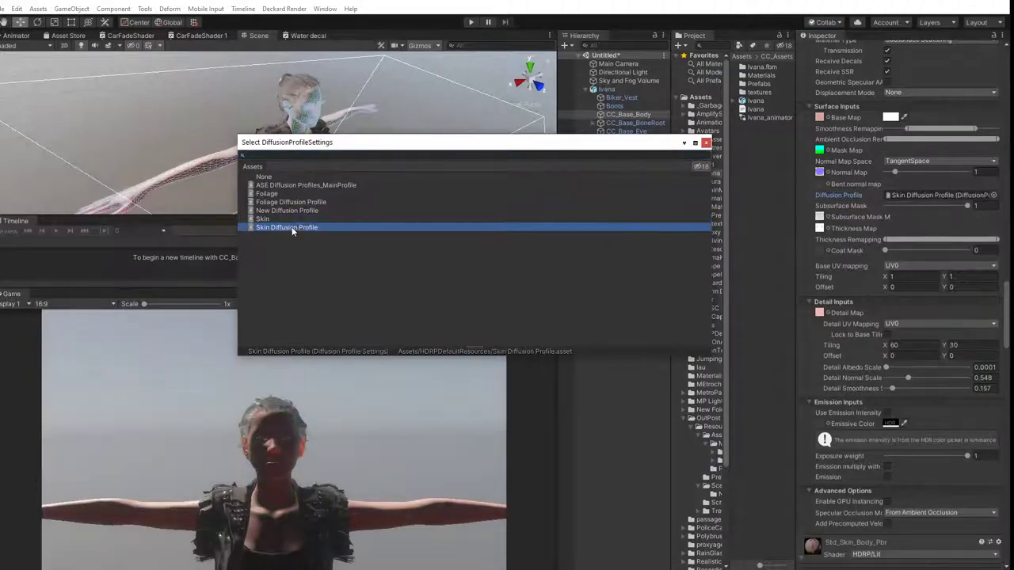
{"action": "double_click", "coordinate": [291, 227]}
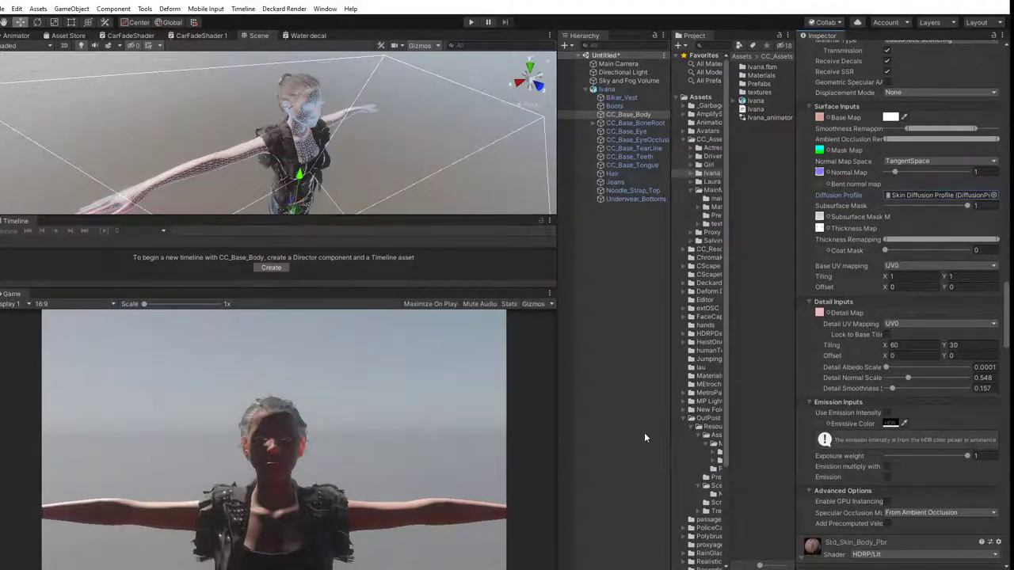
Rotate the Directional Light to test the lighting angle, then remove it from the scene.
{"action": "left_click", "coordinate": [607, 89]}
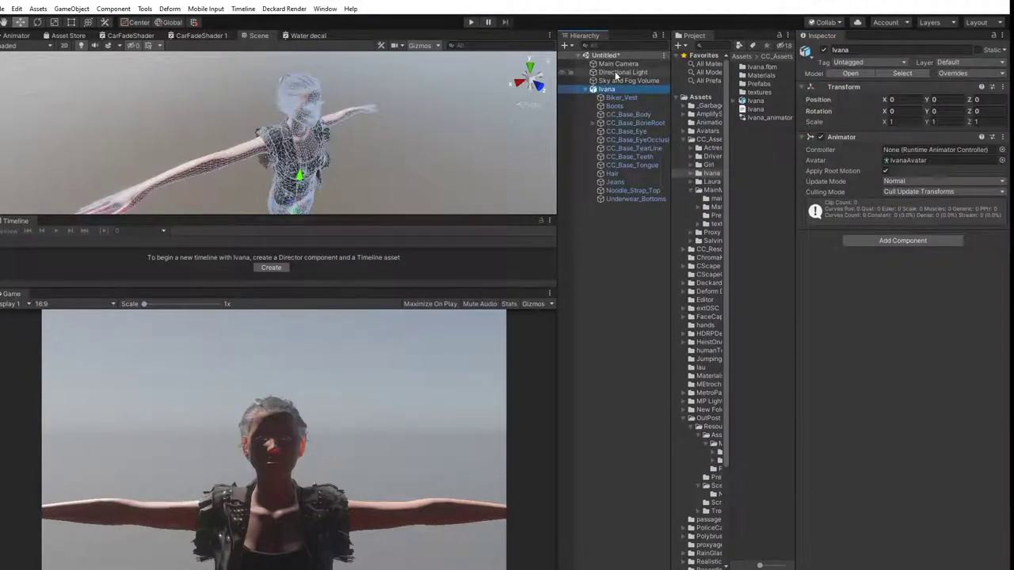
{"action": "left_click", "coordinate": [618, 73]}
{"action": "key", "text": "f"}
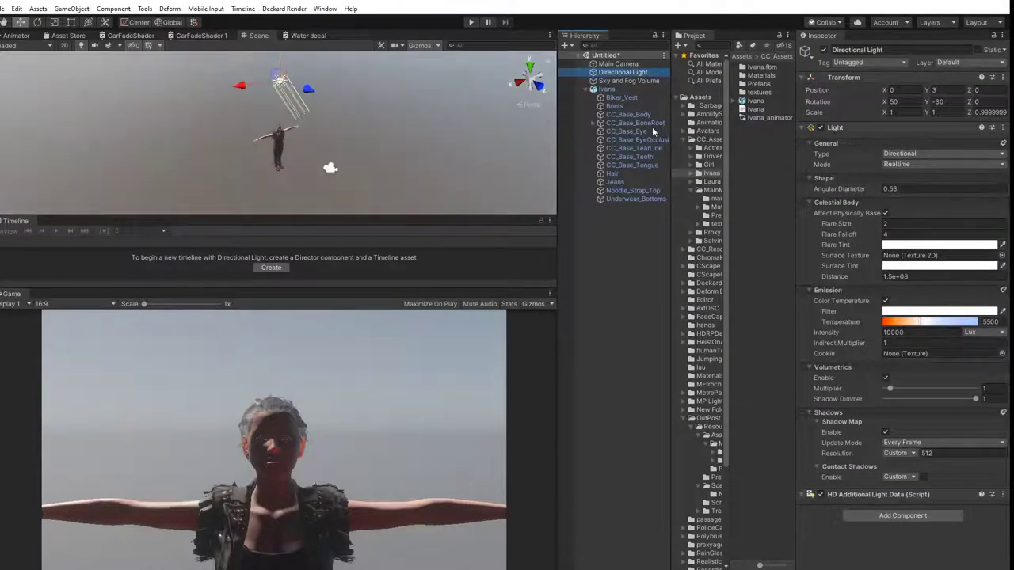
{"action": "left_click", "coordinate": [38, 21]}
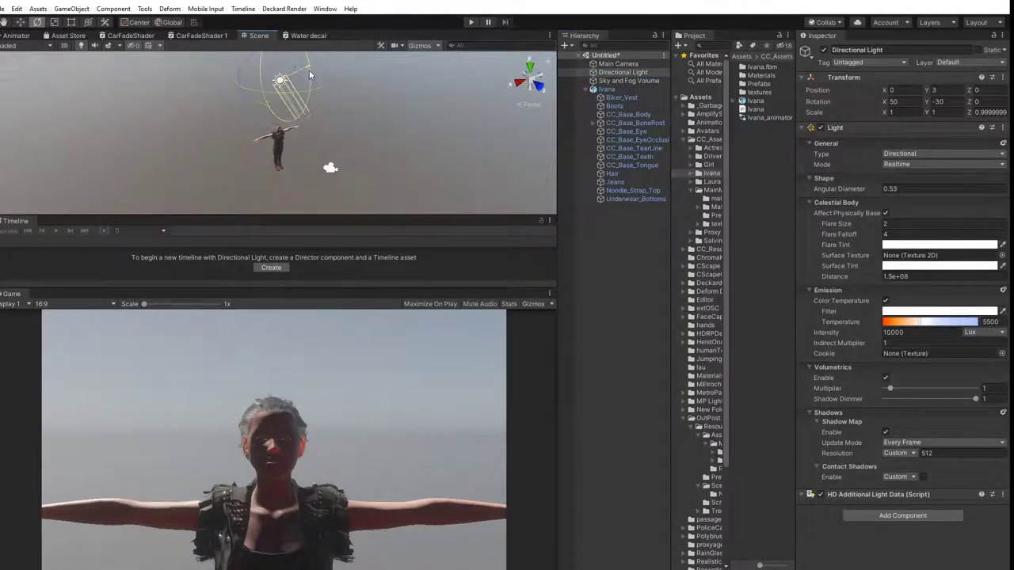
{"action": "left_click_drag", "start_coordinate": [309, 69], "coordinate": [333, 248]}
{"action": "key", "text": "ctrl+z"}
{"action": "key", "text": "ctrl+z"}
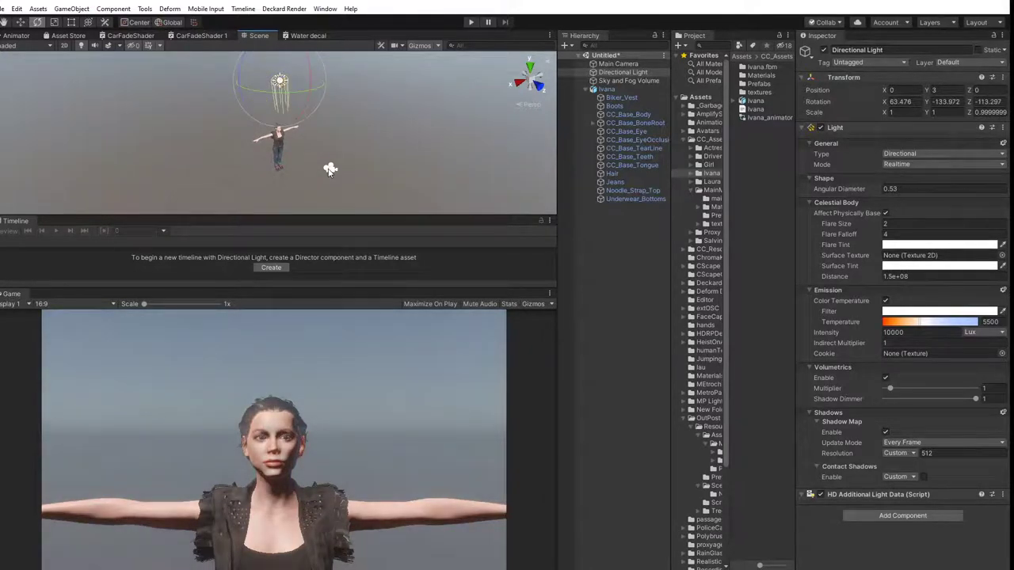
{"action": "key", "text": "ctrl+z"}
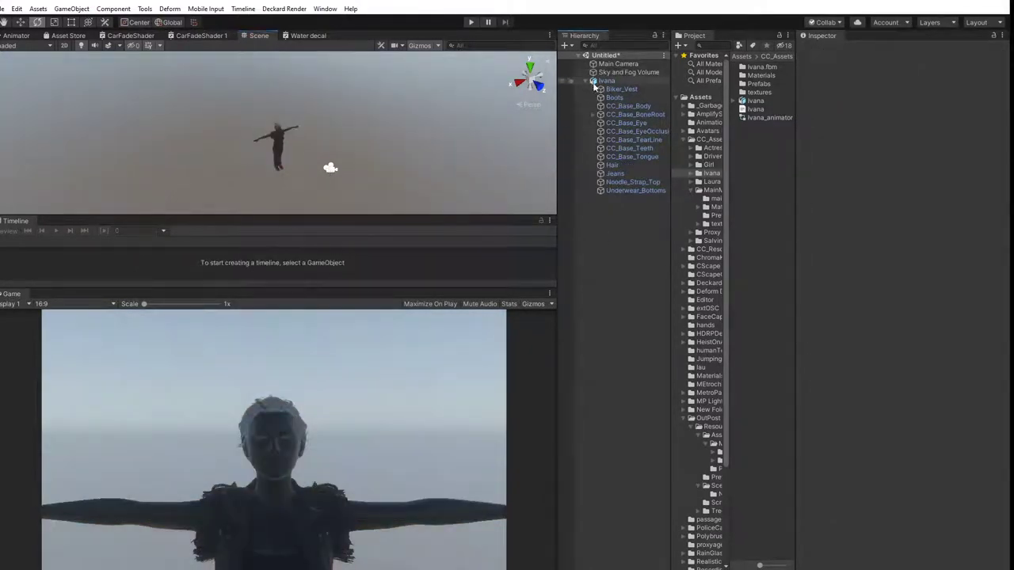
Create a Global Volume object from the Hierarchy's Volume menu.
{"action": "left_click", "coordinate": [587, 81]}
{"action": "right_click", "coordinate": [602, 122]}
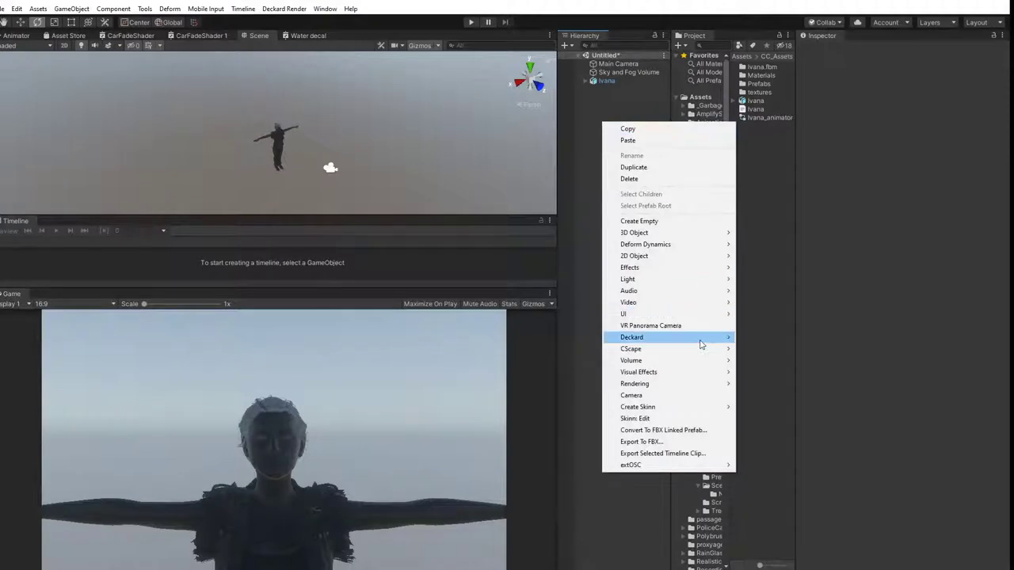
{"action": "mouse_move", "coordinate": [672, 285]}
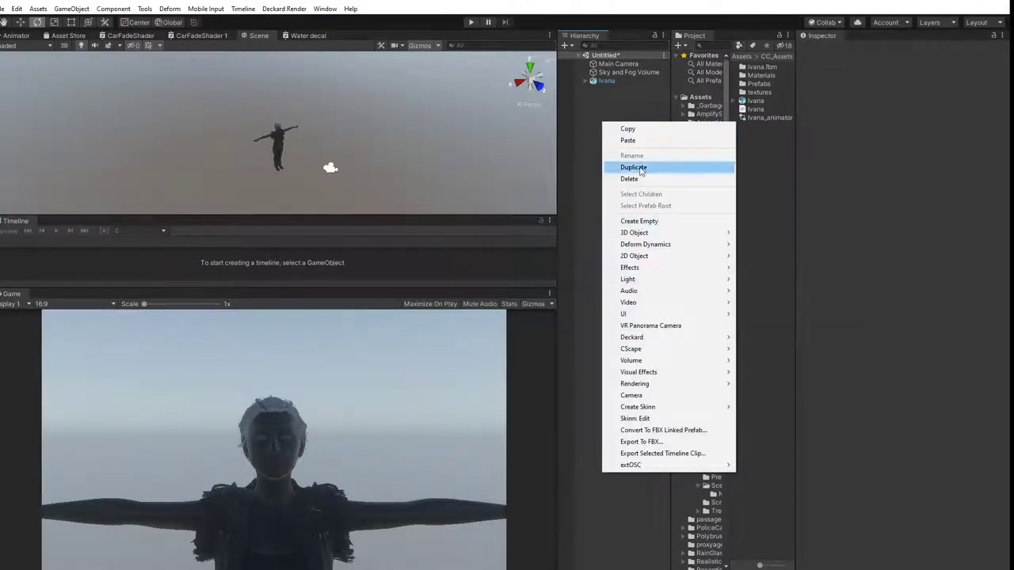
{"action": "mouse_move", "coordinate": [680, 238]}
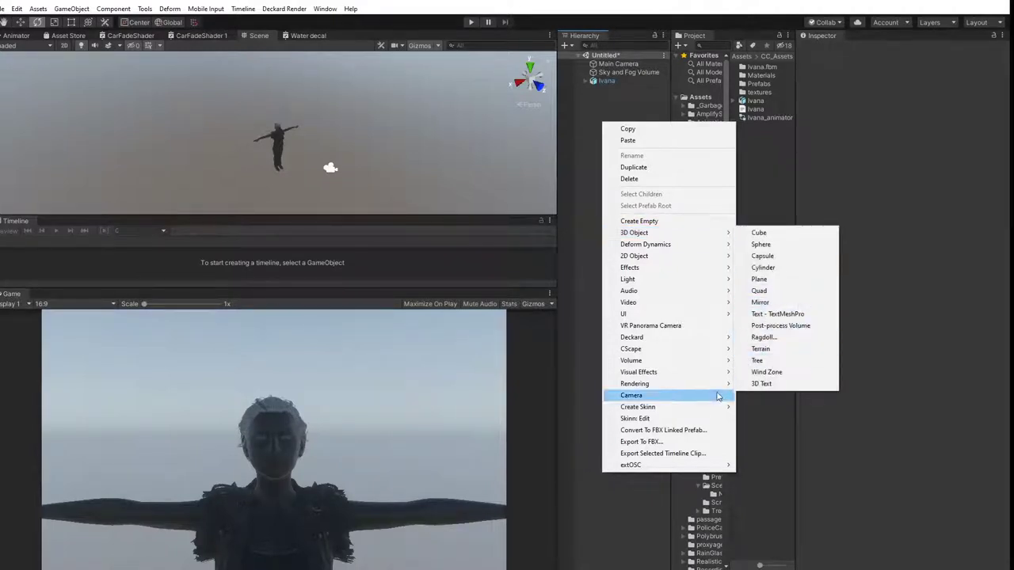
{"action": "mouse_move", "coordinate": [707, 375]}
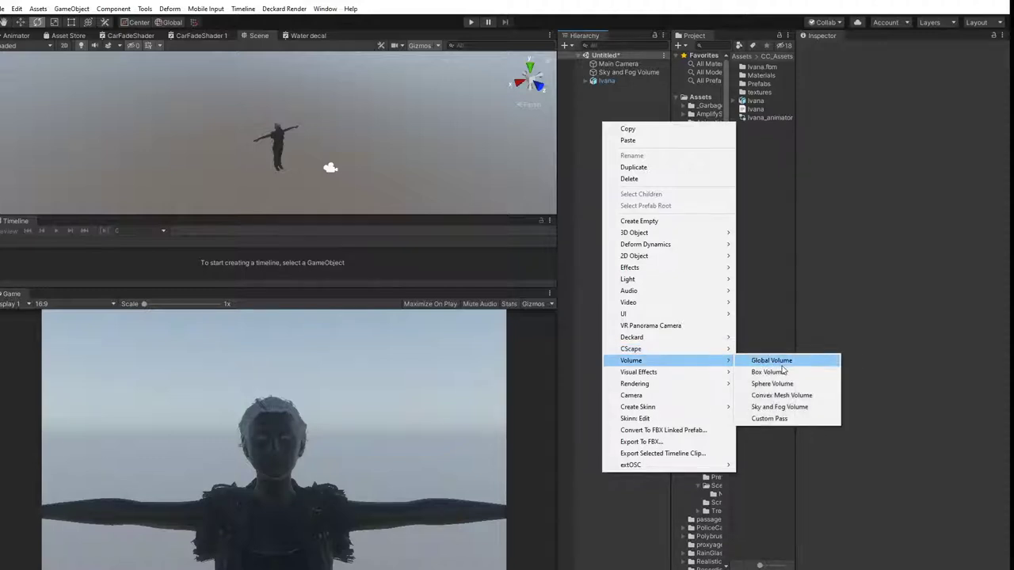
{"action": "left_click", "coordinate": [772, 361]}
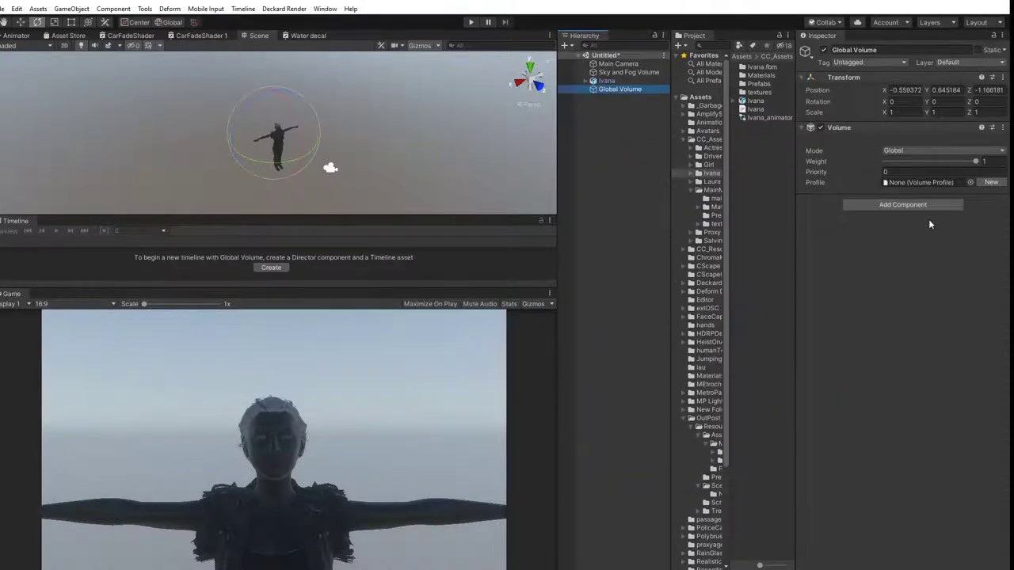
Give the Global Volume a new Global Volume Profile and check the created asset.
{"action": "left_click", "coordinate": [990, 182]}
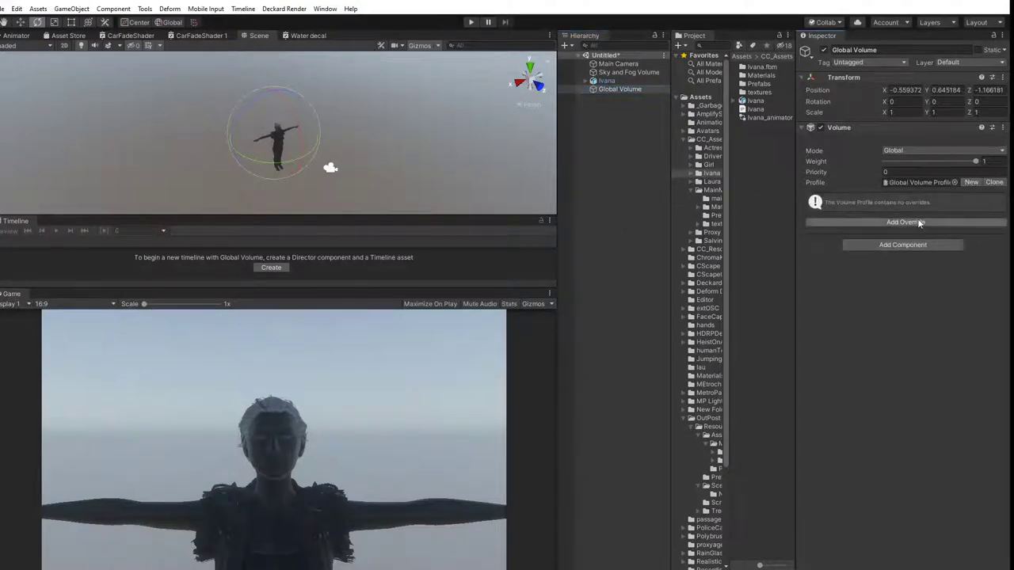
{"action": "left_click", "coordinate": [914, 181]}
{"action": "left_click", "coordinate": [757, 311]}
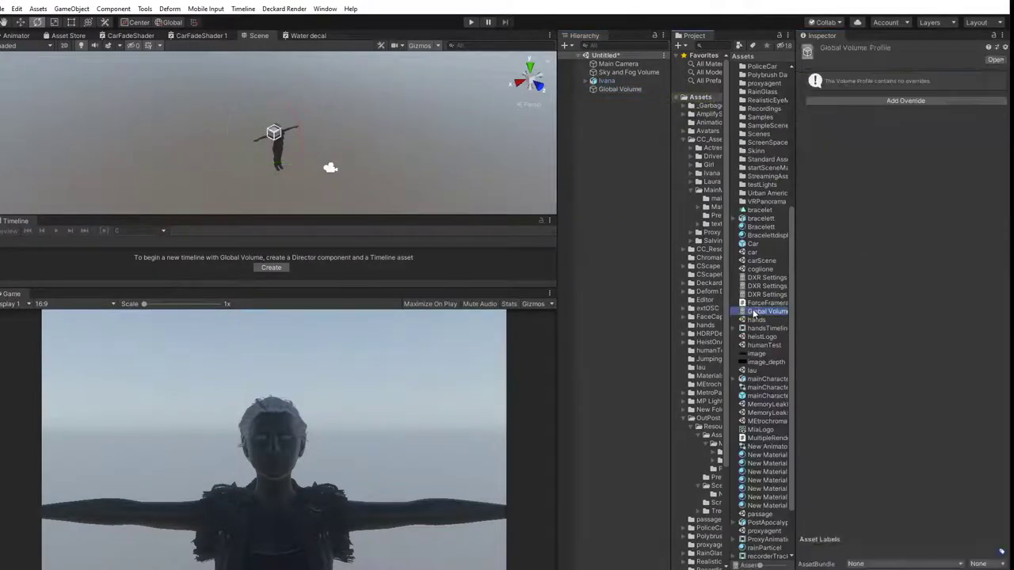
{"action": "left_click", "coordinate": [567, 88]}
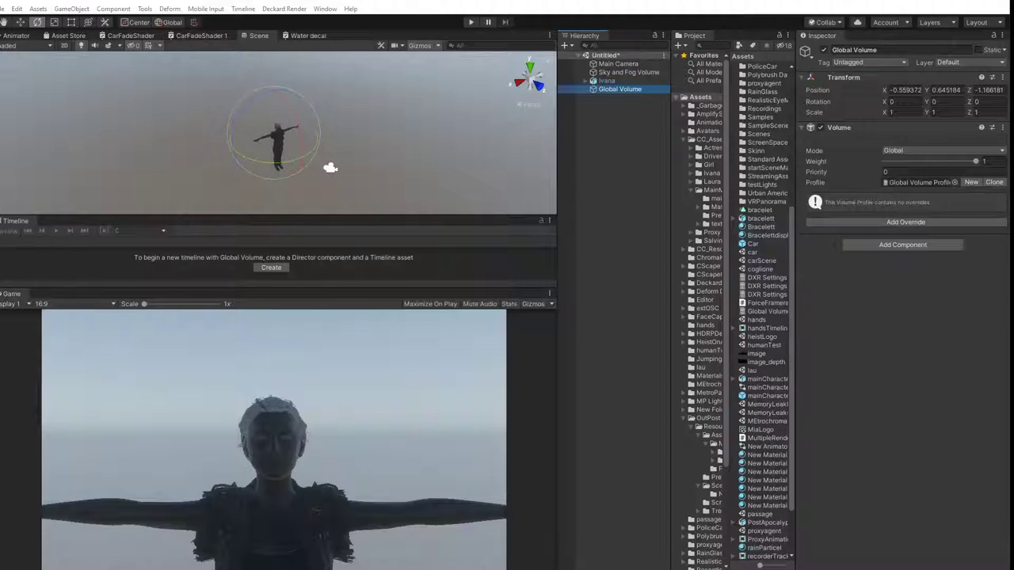
Add an Exposure override to the Global Volume with Mode Fixed and Fixed Exposure 9.44.
{"action": "left_click", "coordinate": [910, 223]}
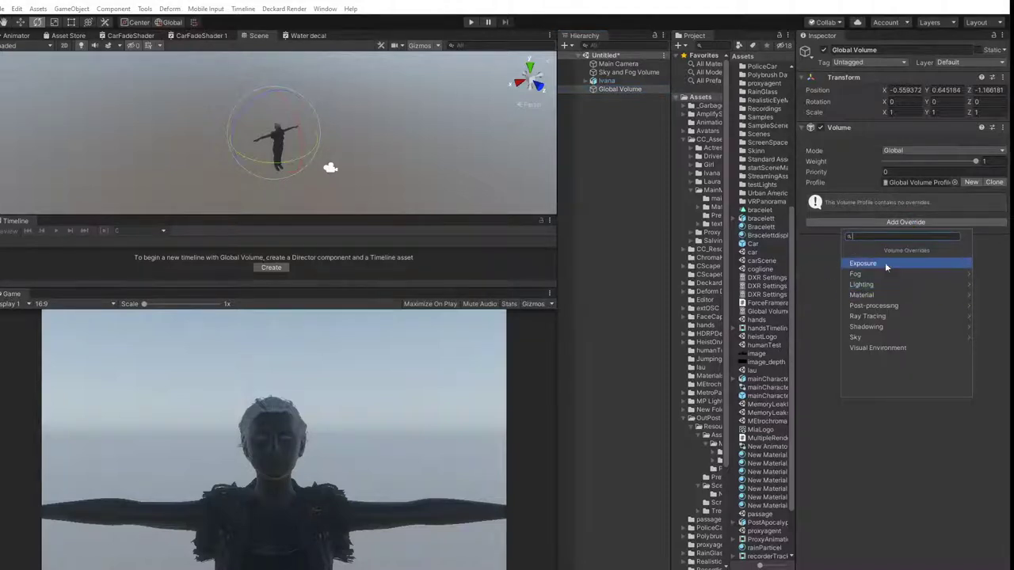
{"action": "left_click", "coordinate": [885, 262]}
{"action": "left_click", "coordinate": [809, 215]}
{"action": "left_click", "coordinate": [809, 225]}
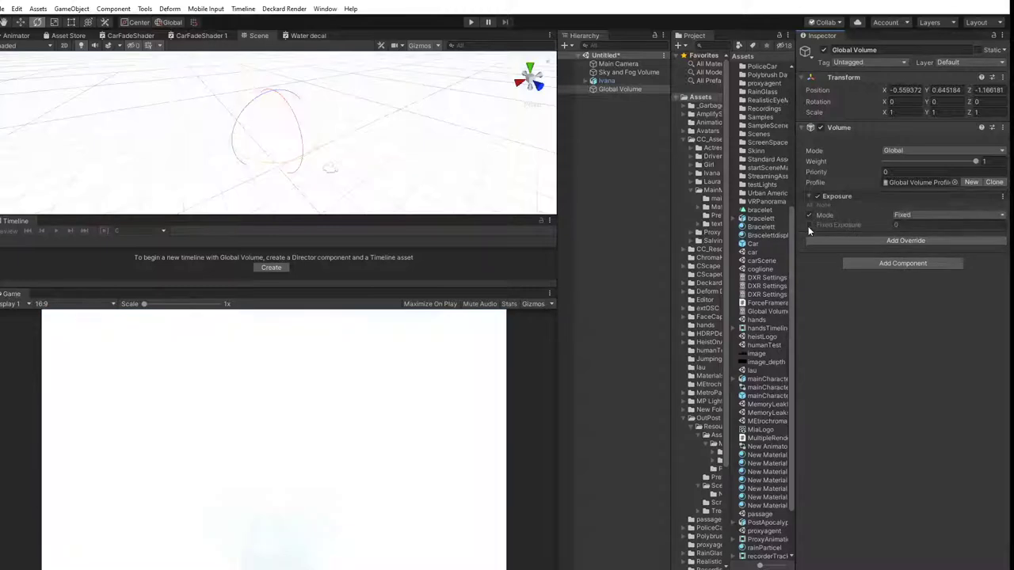
{"action": "left_click_drag", "start_coordinate": [887, 223], "coordinate": [992, 231]}
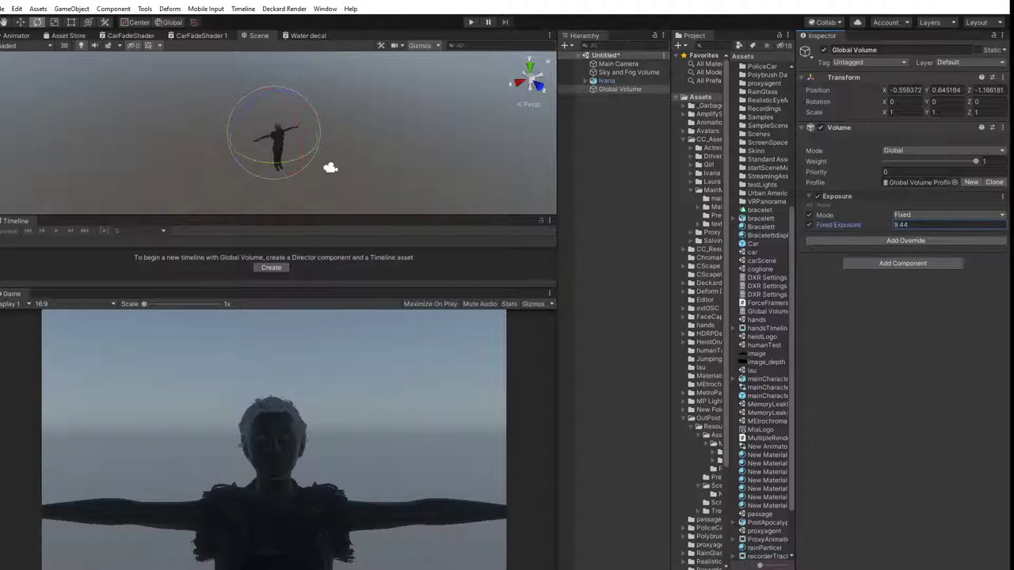
Create a Point Light and move it beside Ivana to X 1.41, Z -4.03.
{"action": "right_click", "coordinate": [598, 115]}
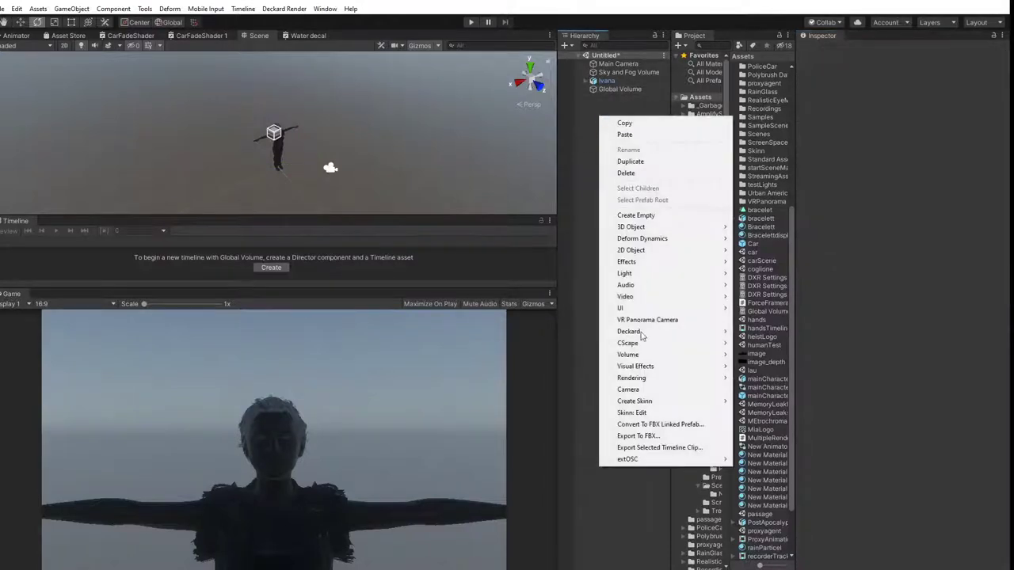
{"action": "mouse_move", "coordinate": [662, 274]}
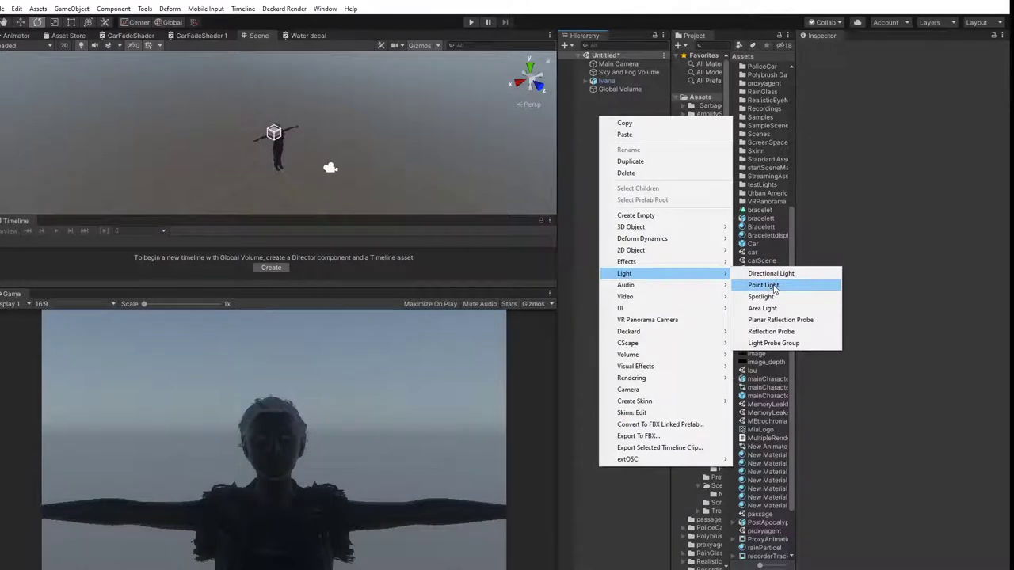
{"action": "left_click", "coordinate": [775, 287]}
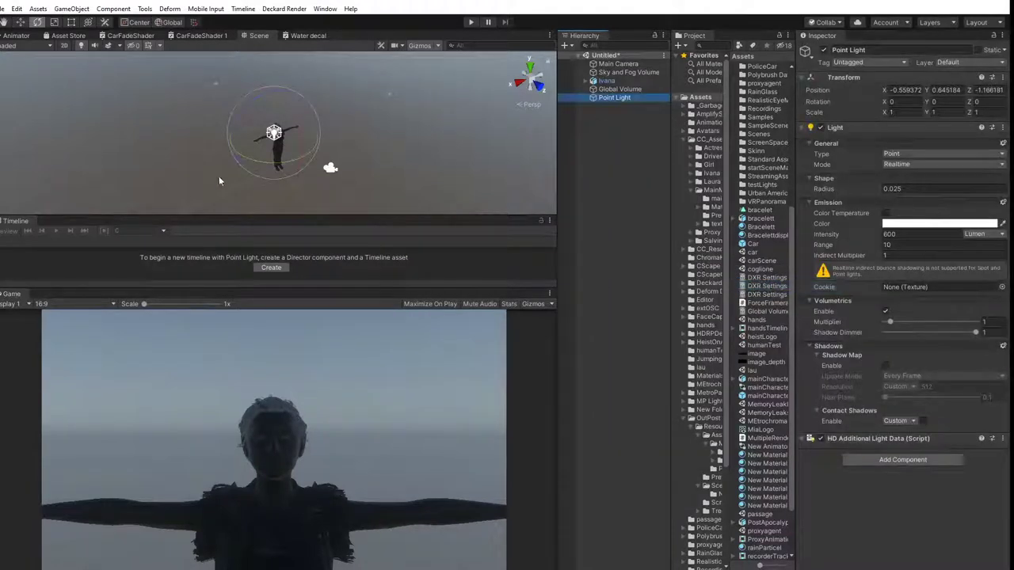
{"action": "left_click", "coordinate": [19, 22]}
{"action": "left_click_drag", "start_coordinate": [272, 143], "coordinate": [223, 142]}
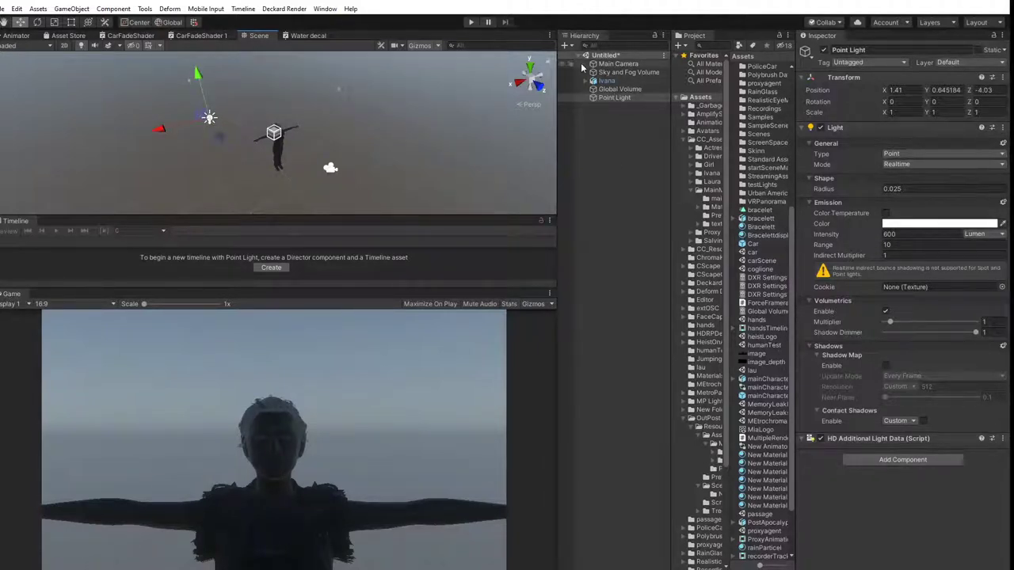
{"action": "left_click", "coordinate": [617, 63]}
Uncheck Baked Global Illumination in Lighting Settings and decline saving the untitled scene.
{"action": "left_click", "coordinate": [325, 9]}
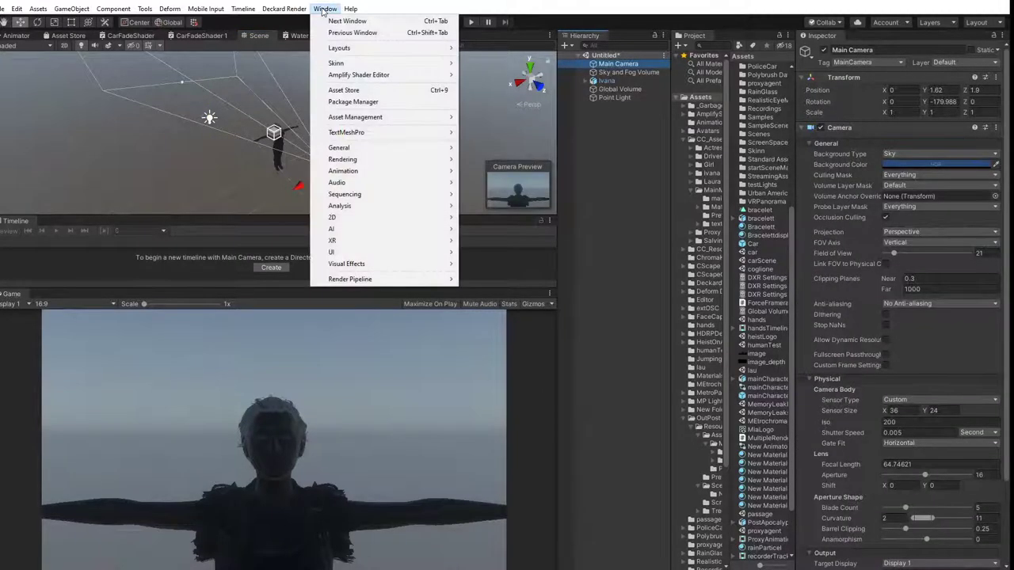
{"action": "mouse_move", "coordinate": [365, 160]}
{"action": "left_click", "coordinate": [485, 160]}
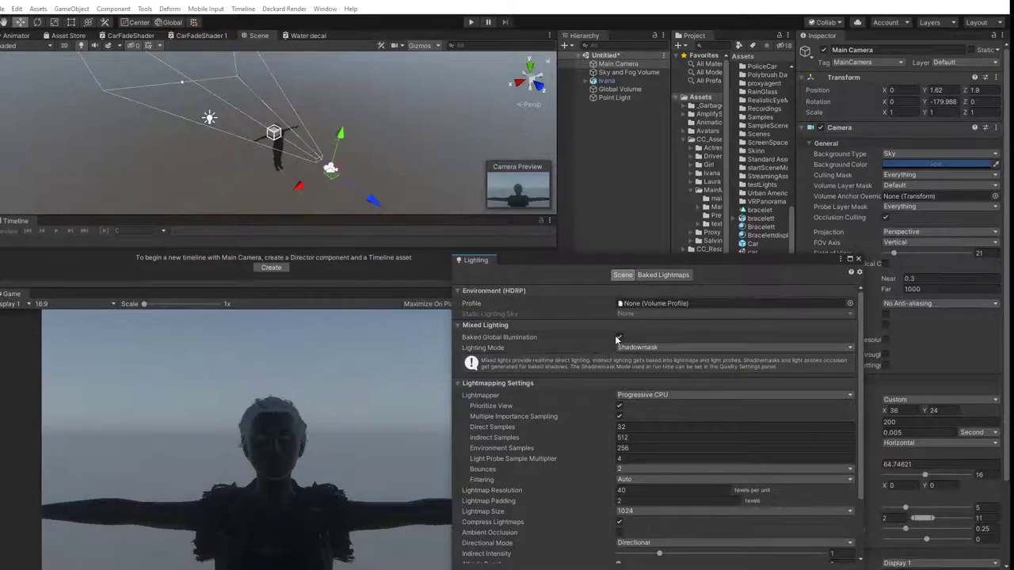
{"action": "left_click", "coordinate": [619, 337]}
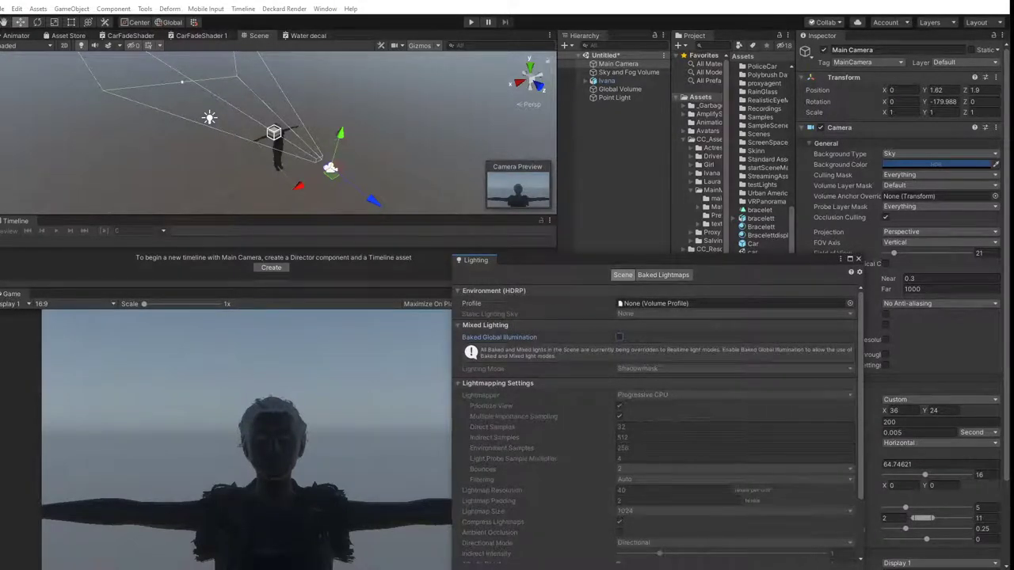
{"action": "left_click", "coordinate": [808, 556]}
{"action": "left_click", "coordinate": [574, 313]}
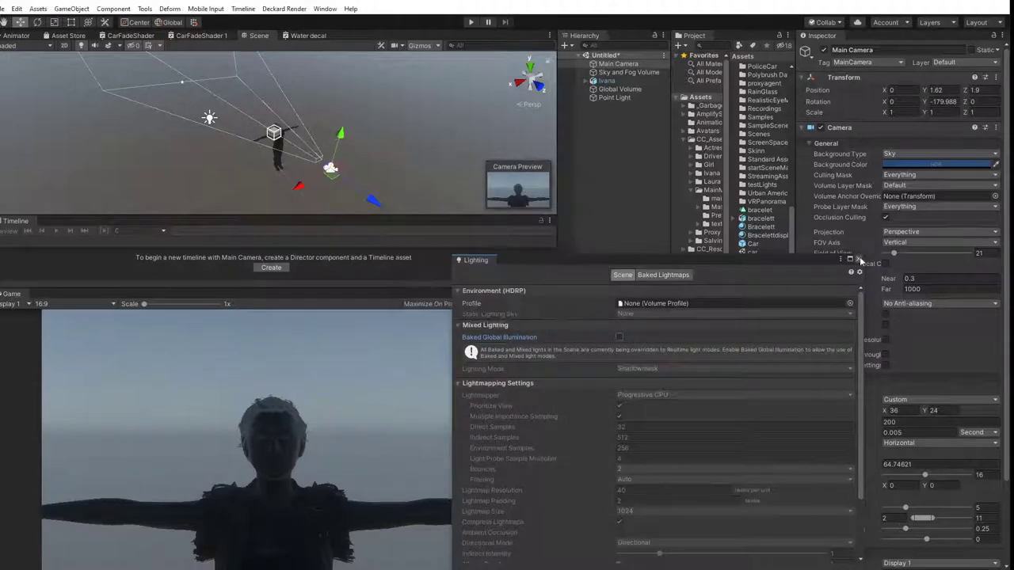
{"action": "left_click", "coordinate": [858, 259]}
Select the Point Light in the Hierarchy.
{"action": "left_click", "coordinate": [301, 8]}
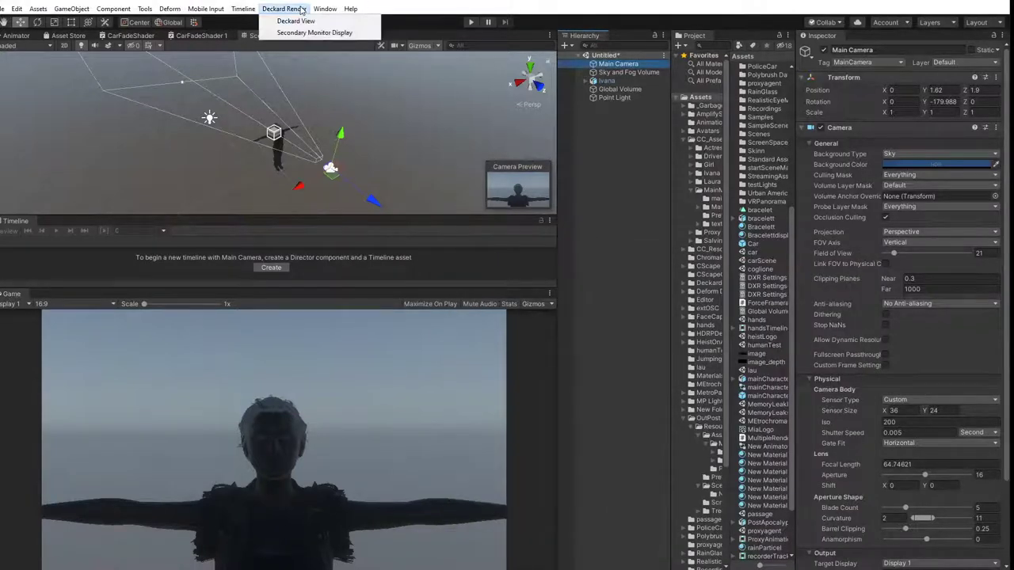
{"action": "left_click", "coordinate": [595, 164]}
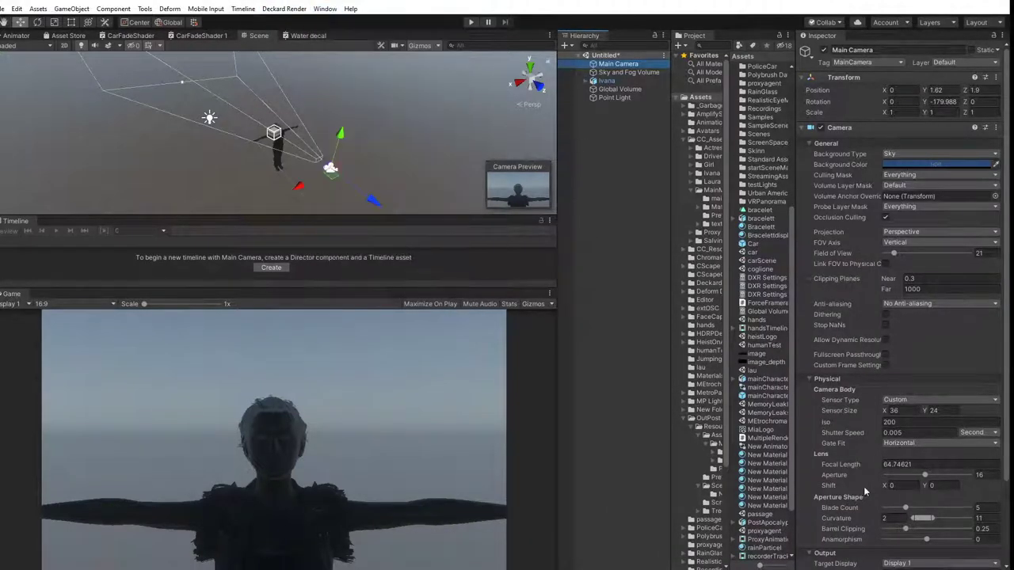
{"action": "scroll", "coordinate": [865, 491], "scroll_direction": "down", "scroll_amount": 3}
{"action": "left_click", "coordinate": [622, 98]}
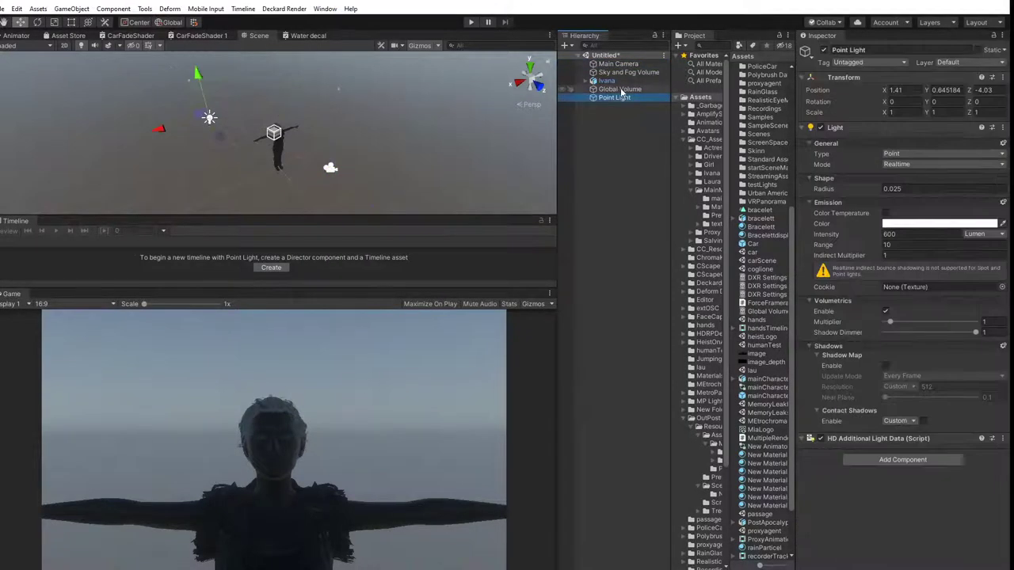
Select the Global Volume and search its components for 'envir', then dismiss the search.
{"action": "left_click", "coordinate": [620, 89]}
{"action": "left_click", "coordinate": [902, 263]}
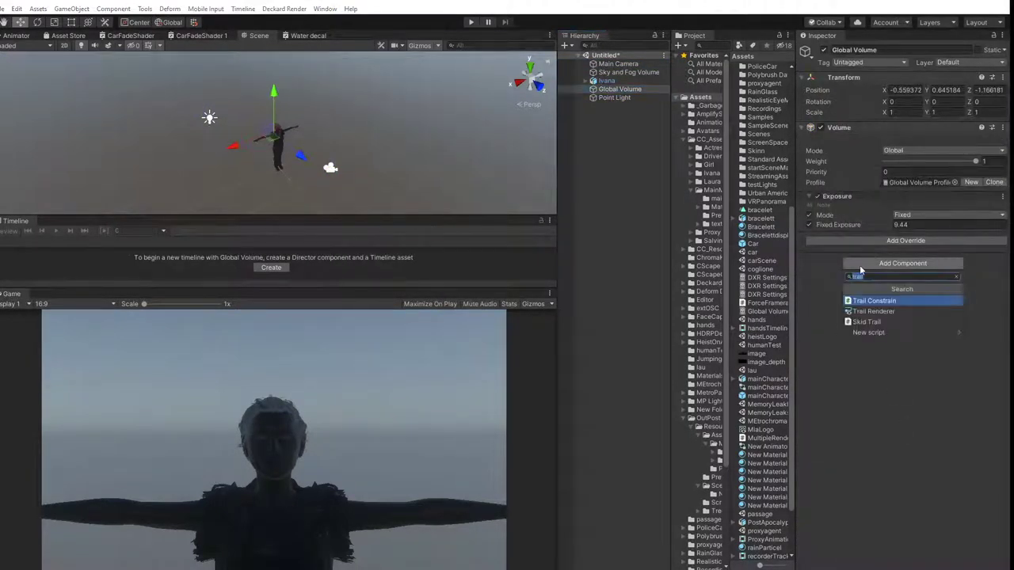
{"action": "type", "text": "enviro"}
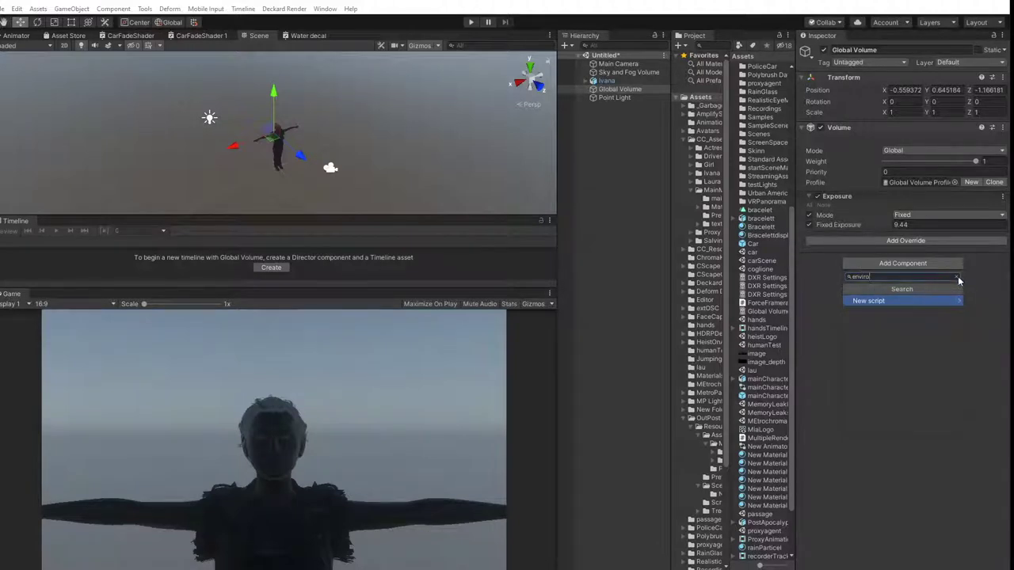
{"action": "left_click", "coordinate": [957, 277]}
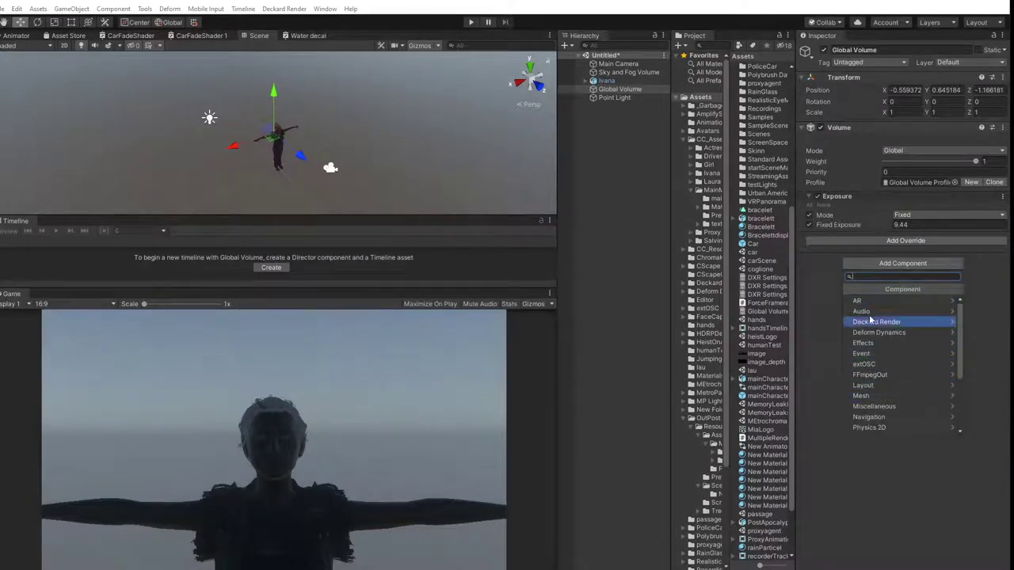
{"action": "left_click", "coordinate": [822, 265]}
Add a Visual Environment override with Type and Ambient Mode enabled, ambient mode Dynamic.
{"action": "left_click", "coordinate": [879, 238]}
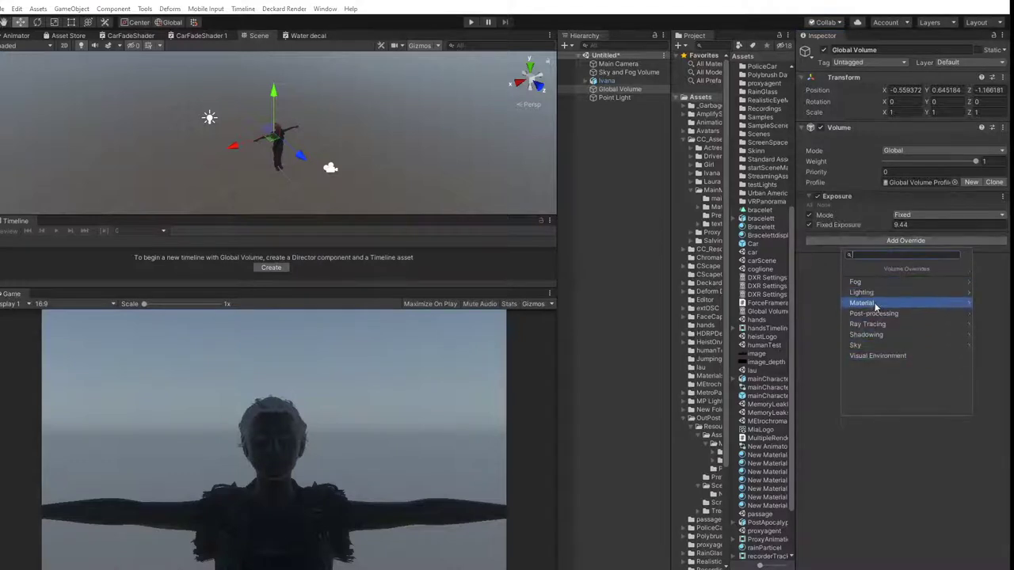
{"action": "type", "text": "env"}
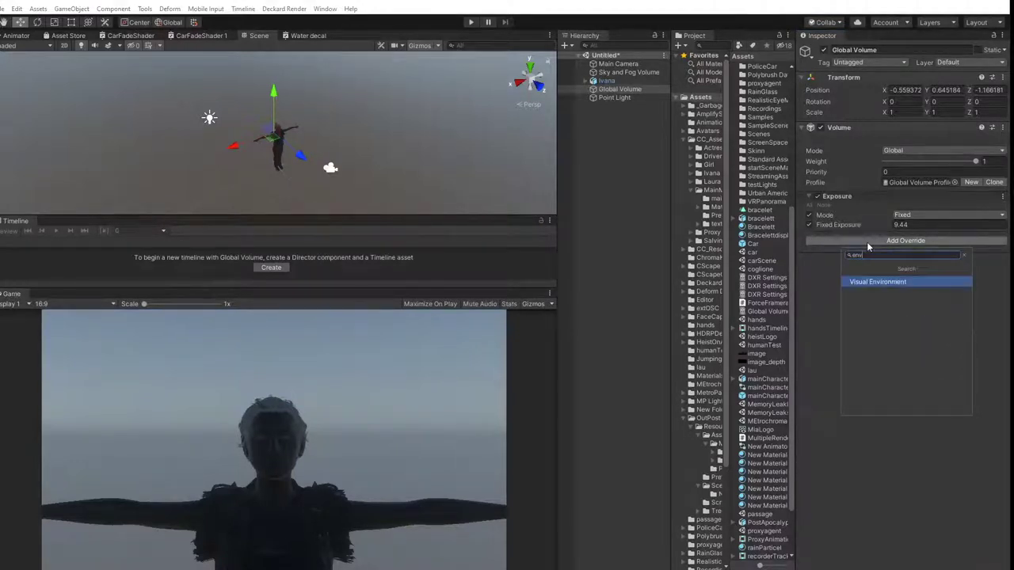
{"action": "key", "text": "BackSpace"}
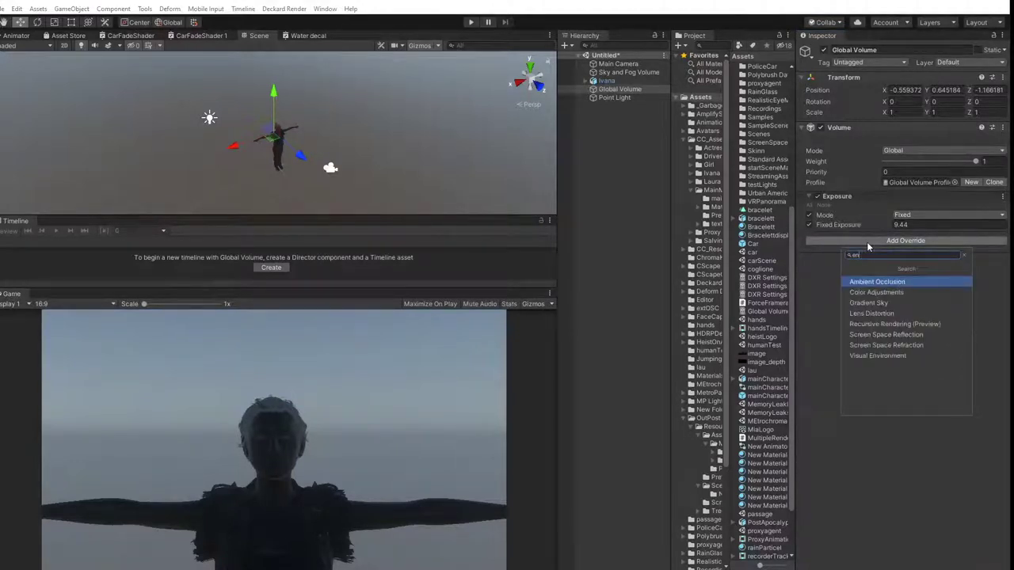
{"action": "type", "text": "vi"}
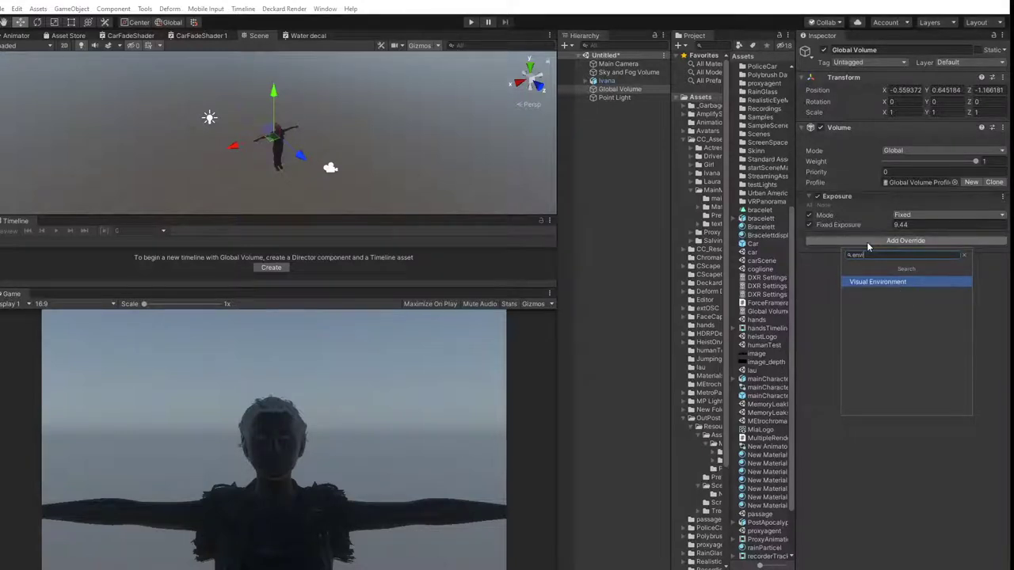
{"action": "left_click", "coordinate": [878, 282]}
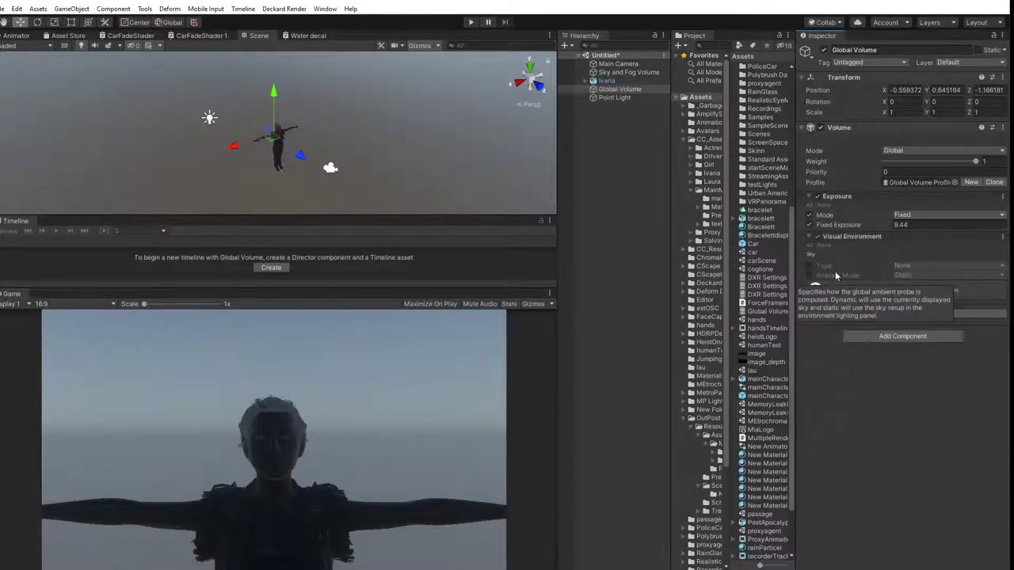
{"action": "left_click", "coordinate": [810, 267]}
{"action": "left_click", "coordinate": [810, 275]}
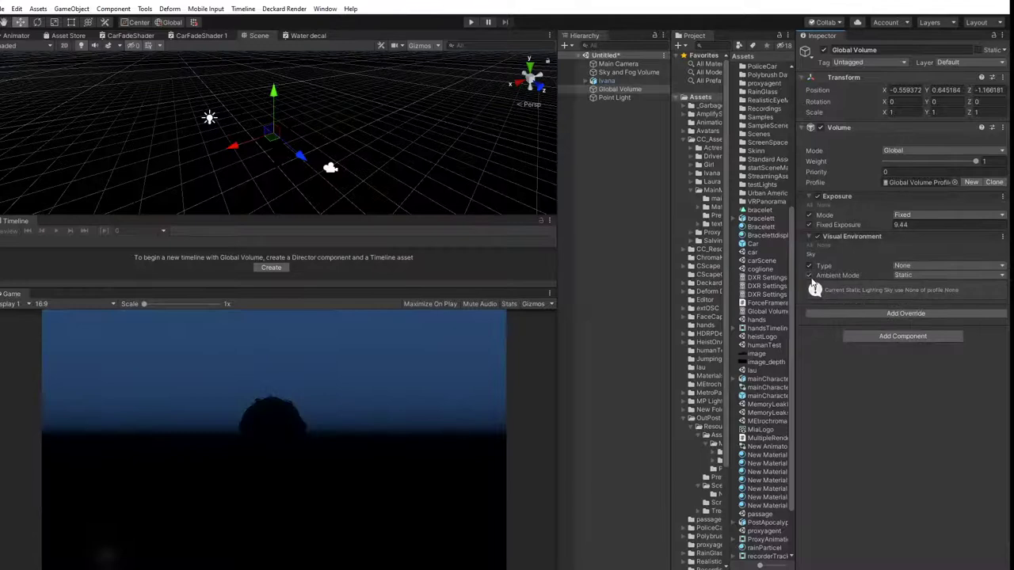
{"action": "left_click", "coordinate": [943, 275]}
{"action": "left_click", "coordinate": [923, 296]}
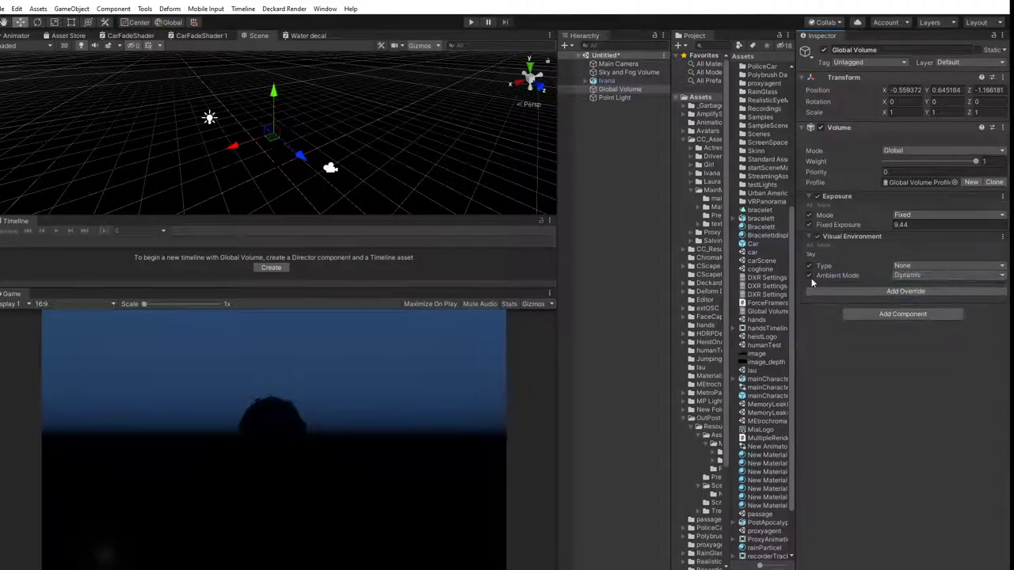
Lower Fixed Exposure to -2.52 and raise the Point Light to Y 1.98 near Ivana.
{"action": "left_click", "coordinate": [612, 98]}
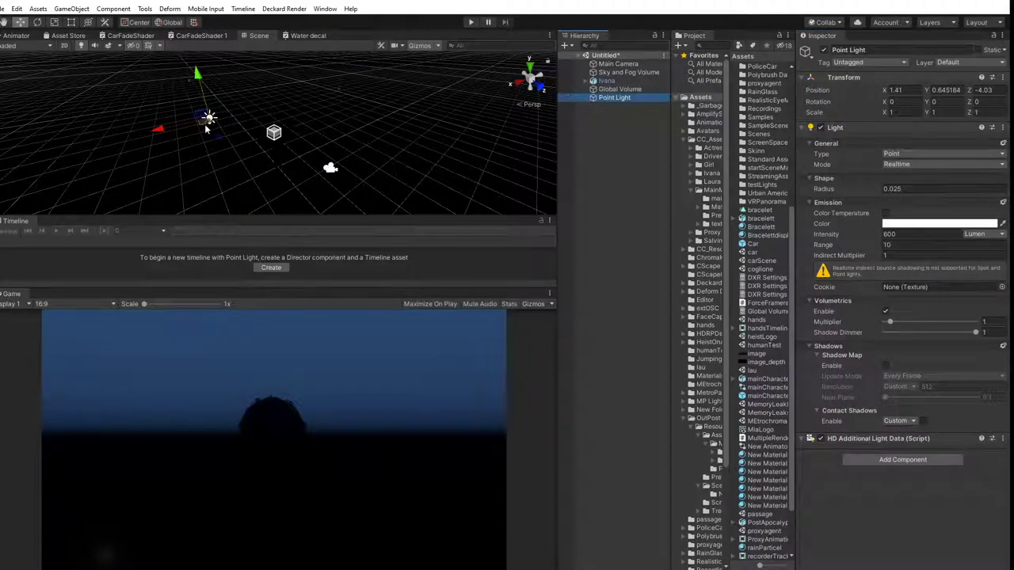
{"action": "left_click_drag", "start_coordinate": [217, 131], "coordinate": [230, 138]}
{"action": "left_click", "coordinate": [617, 88]}
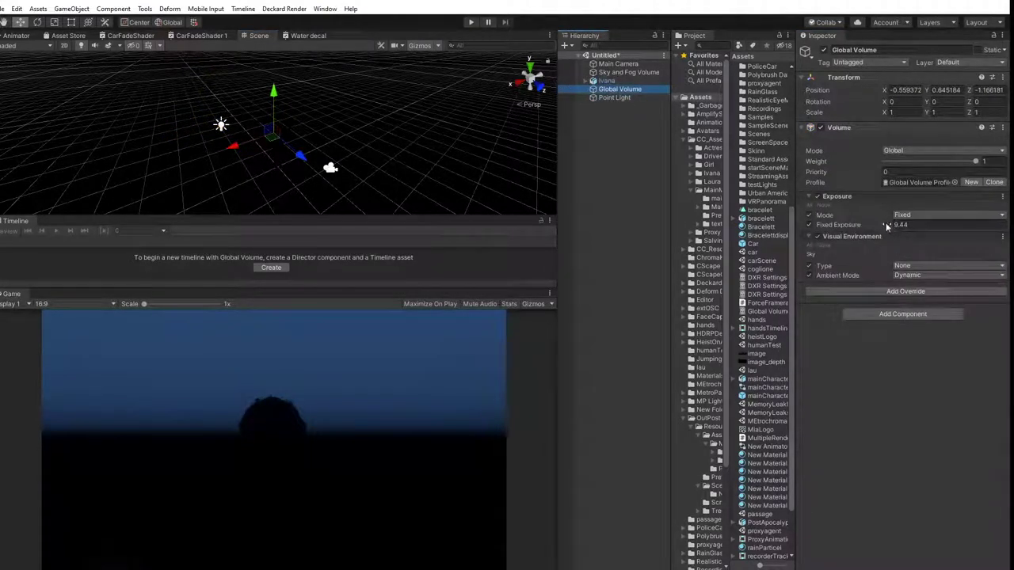
{"action": "left_click_drag", "start_coordinate": [884, 227], "coordinate": [654, 227]}
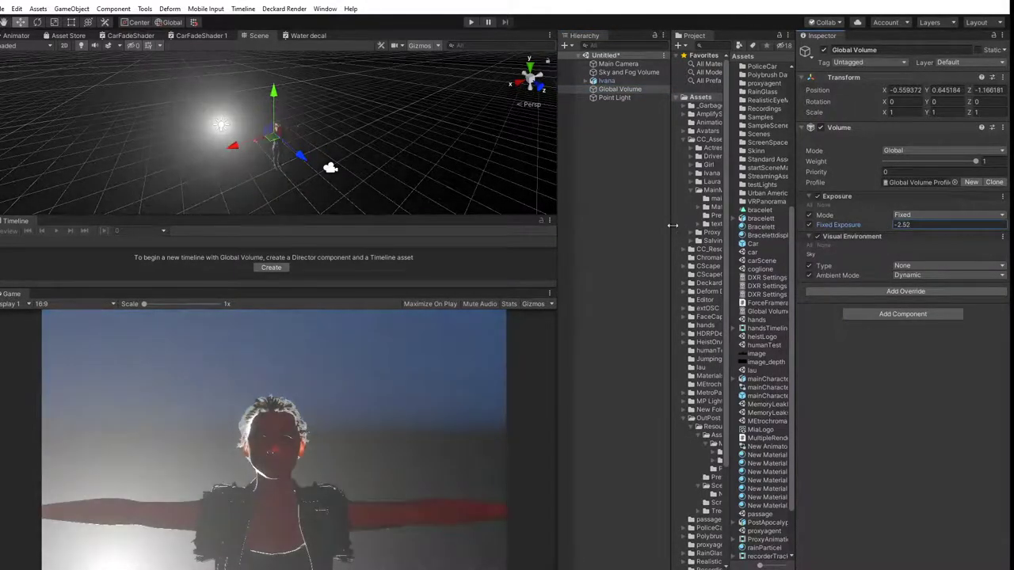
{"action": "mouse_move", "coordinate": [274, 92]}
{"action": "left_mouse_down"}
{"action": "mouse_move", "coordinate": [274, 27]}
{"action": "mouse_move", "coordinate": [273, 103]}
{"action": "mouse_move", "coordinate": [259, 67]}
{"action": "mouse_move", "coordinate": [272, 100]}
{"action": "left_mouse_up"}
{"action": "left_click", "coordinate": [621, 97]}
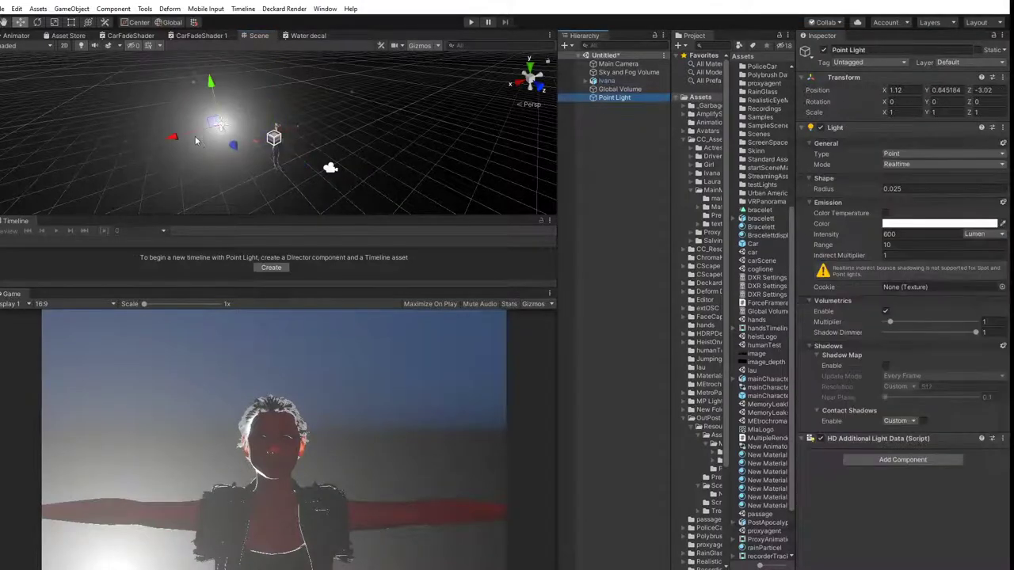
{"action": "left_click_drag", "start_coordinate": [204, 104], "coordinate": [213, 67]}
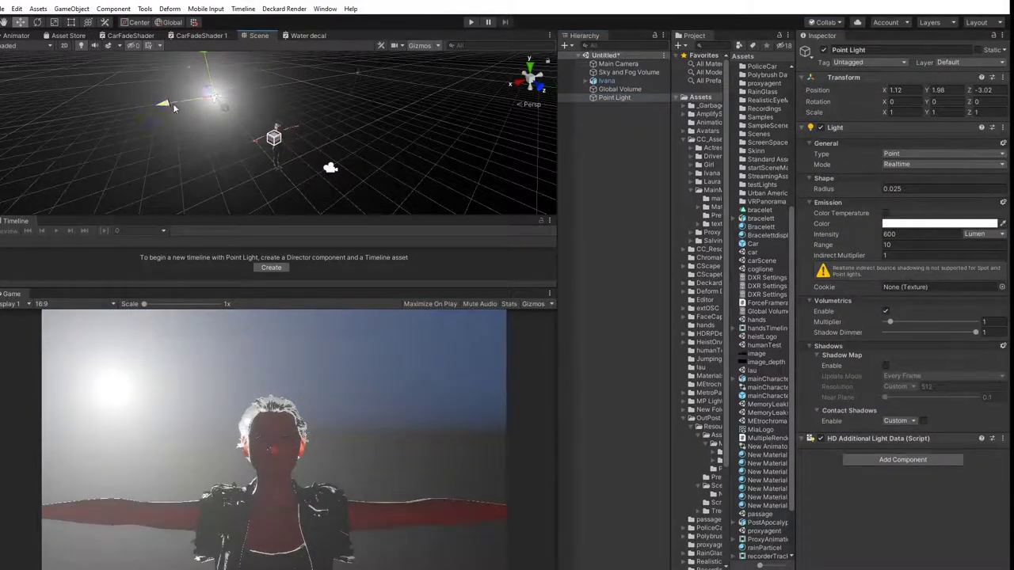
Move the Point Light and enable its Shadow Map and Contact Shadows.
{"action": "left_click_drag", "start_coordinate": [182, 102], "coordinate": [119, 116]}
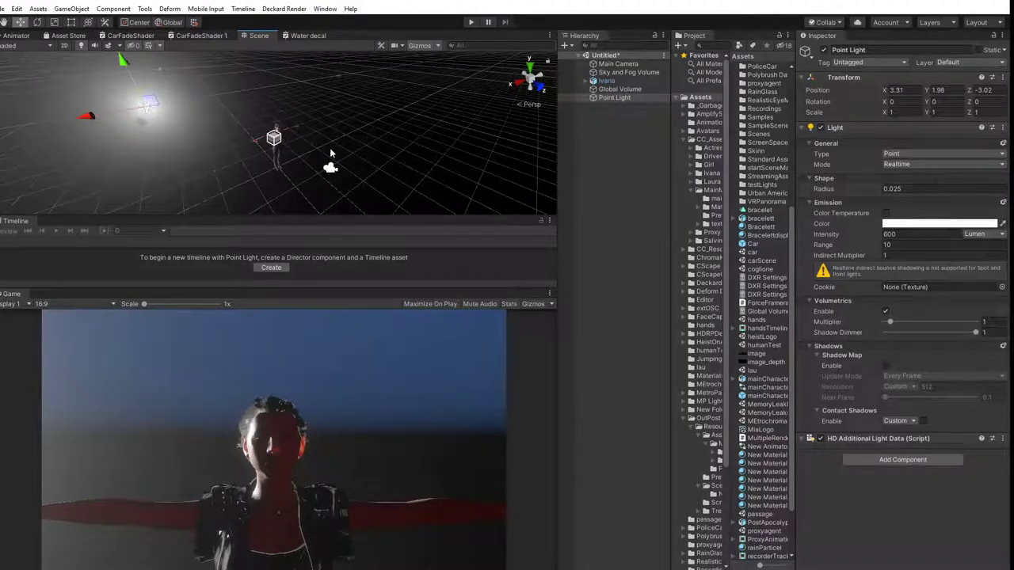
{"action": "left_click_drag", "start_coordinate": [77, 106], "coordinate": [151, 93]}
{"action": "left_click", "coordinate": [886, 366]}
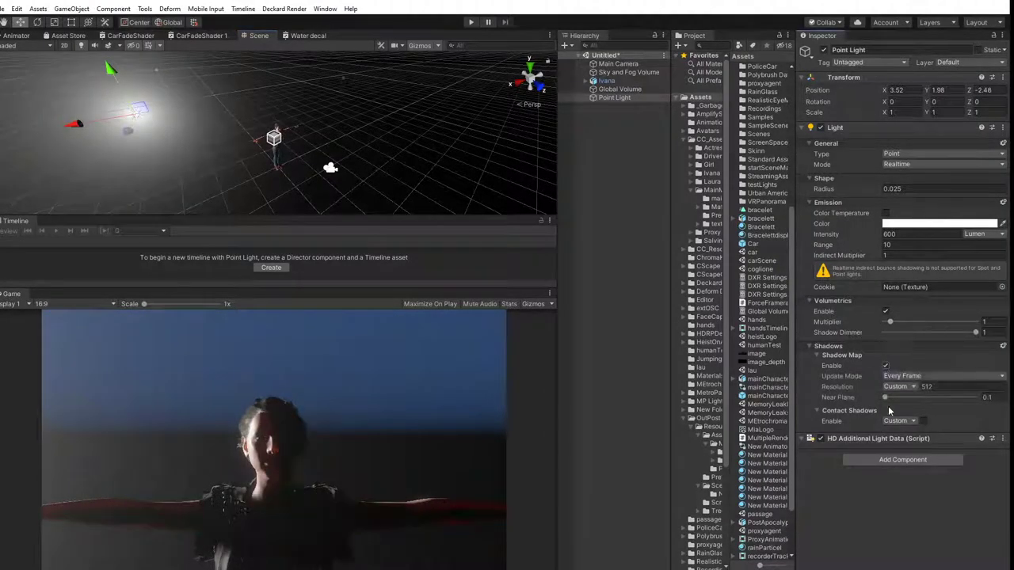
{"action": "left_click", "coordinate": [922, 422]}
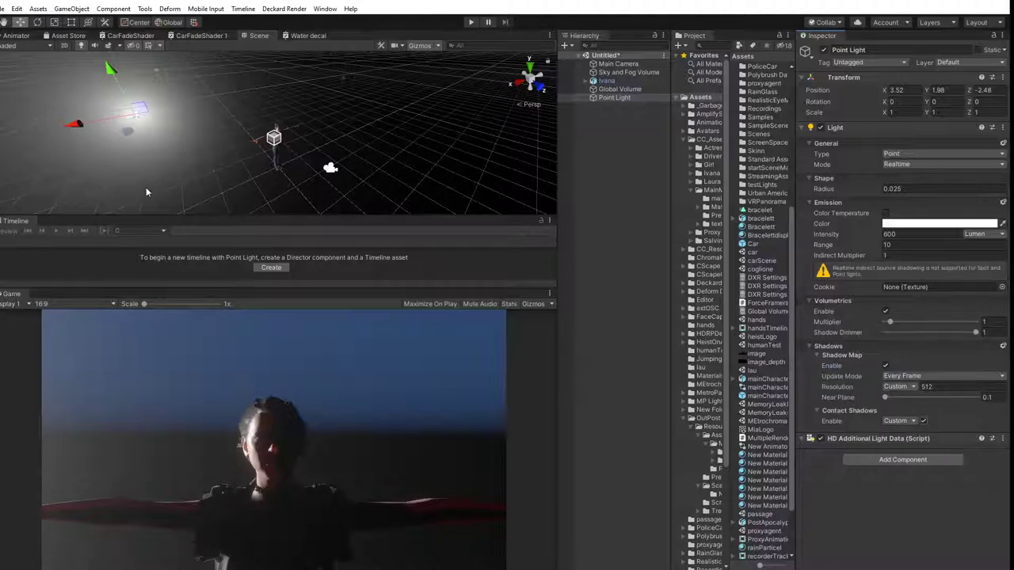
{"action": "left_click_drag", "start_coordinate": [71, 124], "coordinate": [78, 124]}
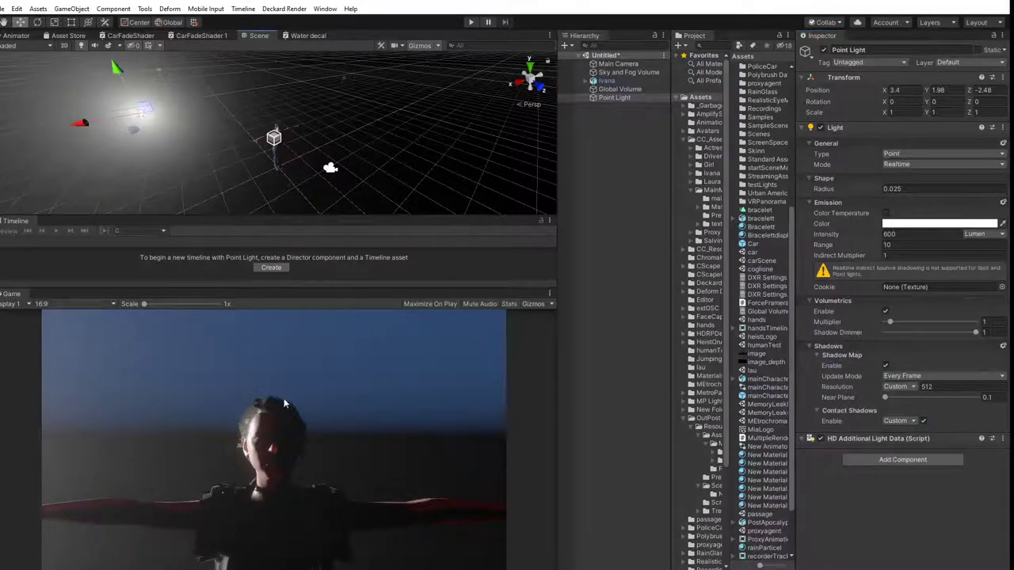
Bring the Main Camera closer to Ivana and place the Point Light at X 4.17, Z -2.93.
{"action": "left_click", "coordinate": [617, 64]}
{"action": "left_click_drag", "start_coordinate": [372, 199], "coordinate": [317, 186]}
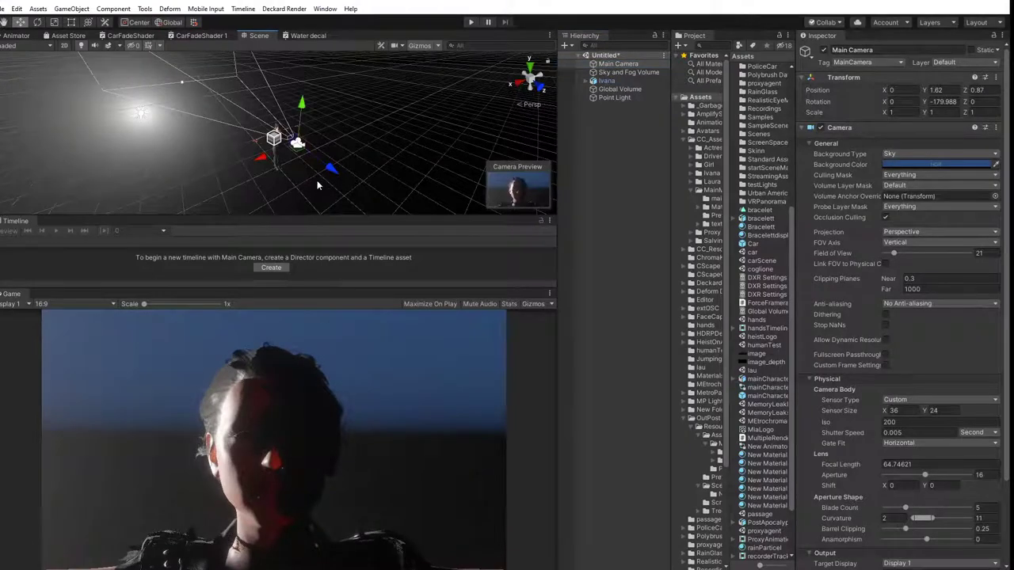
{"action": "left_click", "coordinate": [608, 97]}
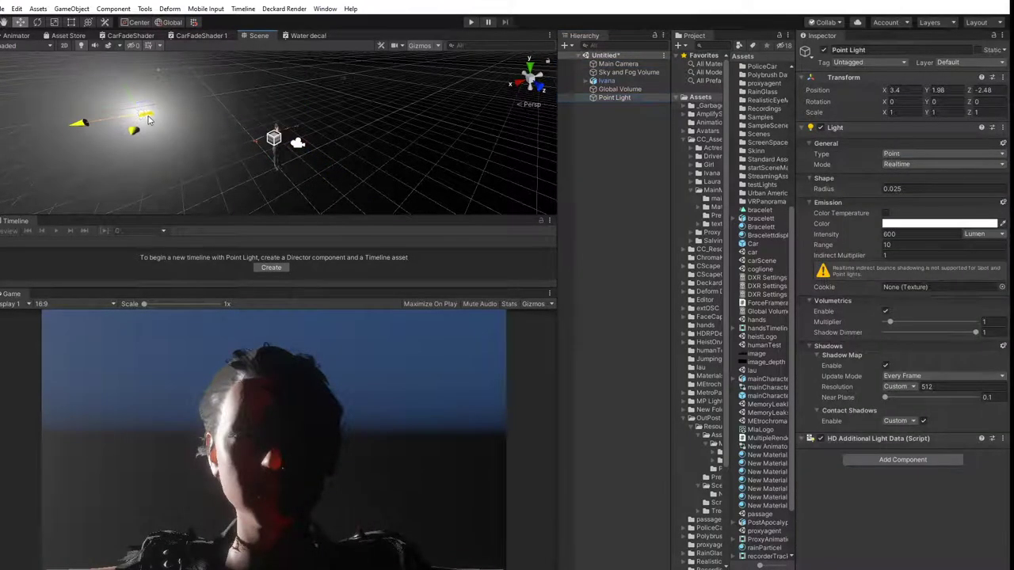
{"action": "left_click_drag", "start_coordinate": [148, 119], "coordinate": [44, 129]}
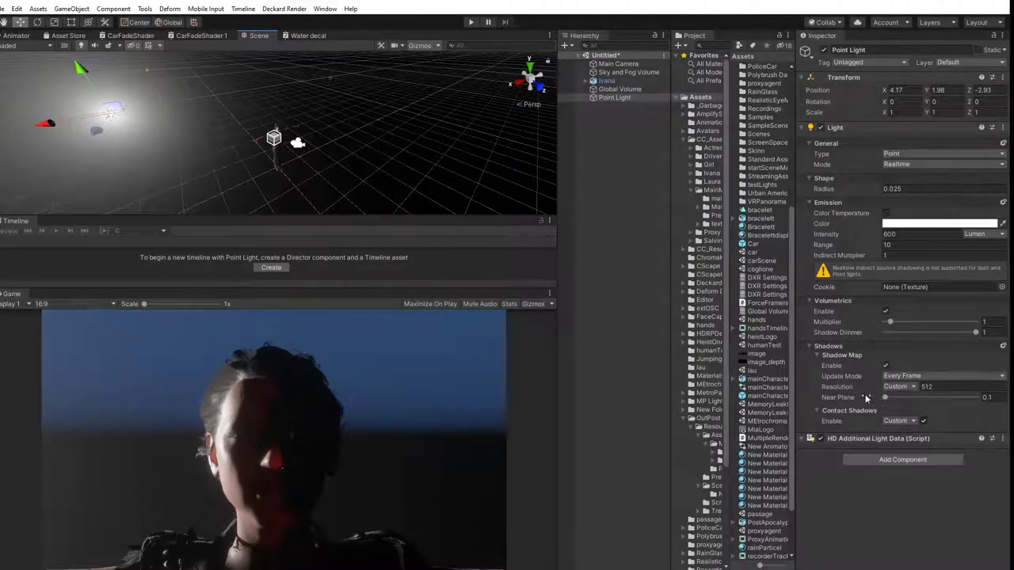
Duplicate the Point Light and move Point Light (1) to Ivana's opposite side.
{"action": "key", "text": "ctrl+d"}
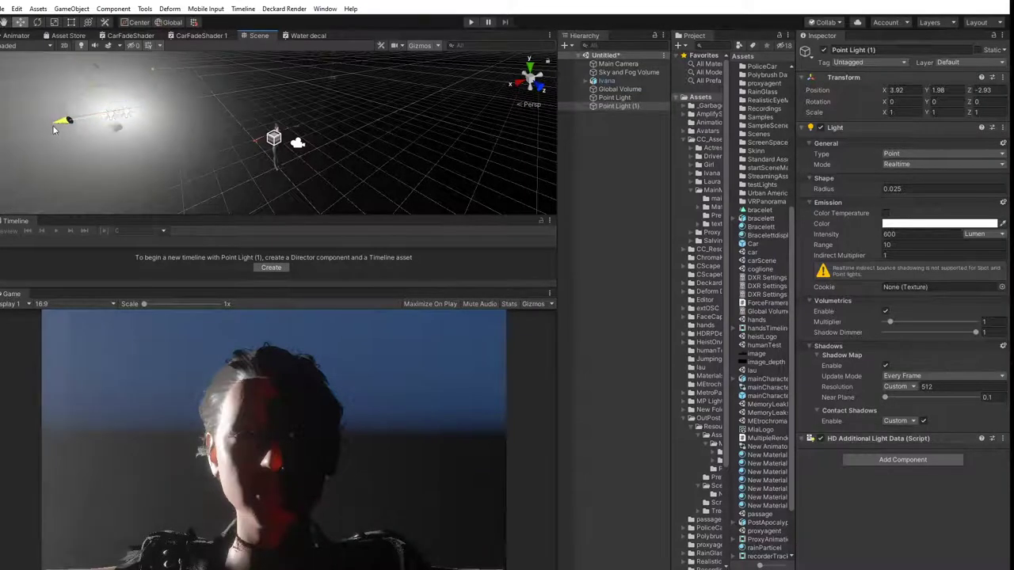
{"action": "left_click_drag", "start_coordinate": [53, 126], "coordinate": [320, 132]}
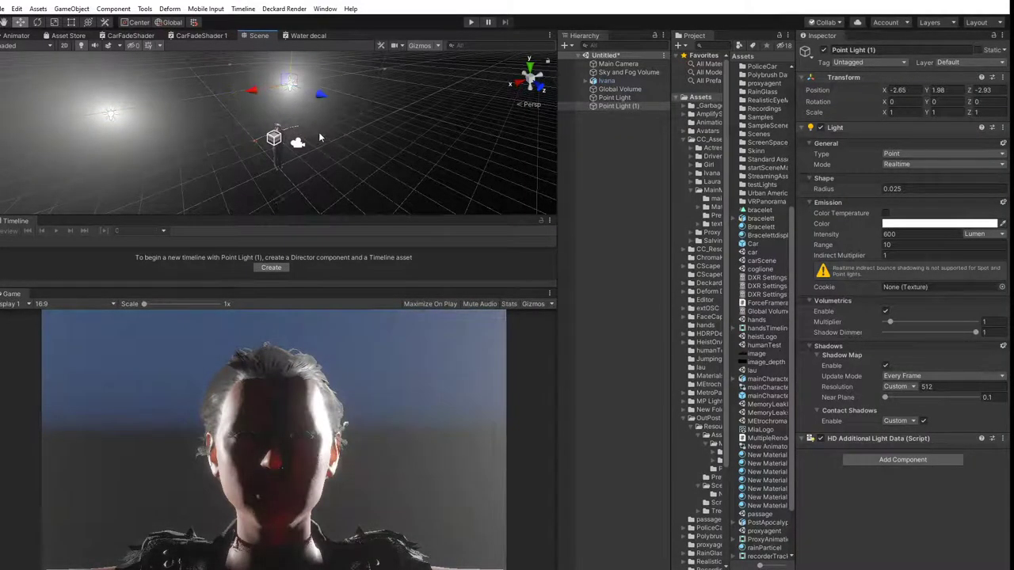
{"action": "scroll", "coordinate": [320, 133], "scroll_direction": "down", "scroll_amount": 3}
{"action": "scroll", "coordinate": [320, 137], "scroll_direction": "down", "scroll_amount": 2}
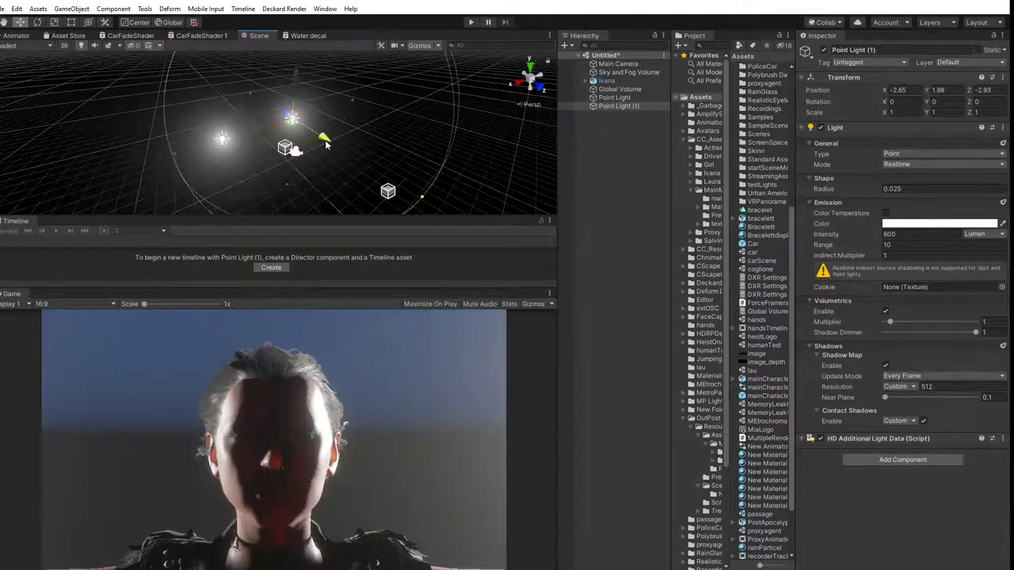
Duplicate again and place Point Light (2) at X -2.65, Y 5.3, Z 4.79 before the face.
{"action": "key", "text": "ctrl+d"}
{"action": "left_click_drag", "start_coordinate": [324, 143], "coordinate": [364, 189]}
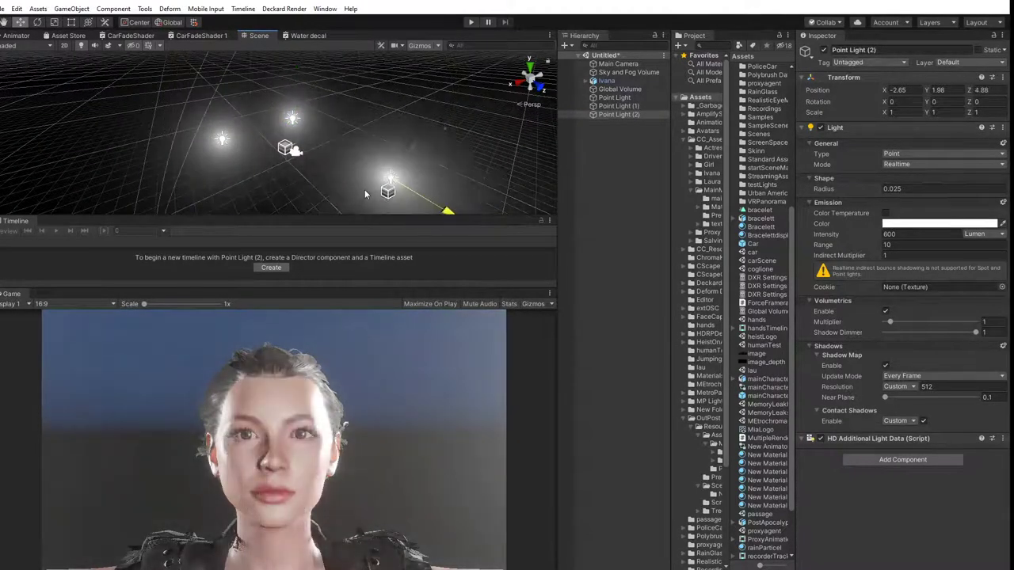
{"action": "left_click_drag", "start_coordinate": [389, 132], "coordinate": [403, 98]}
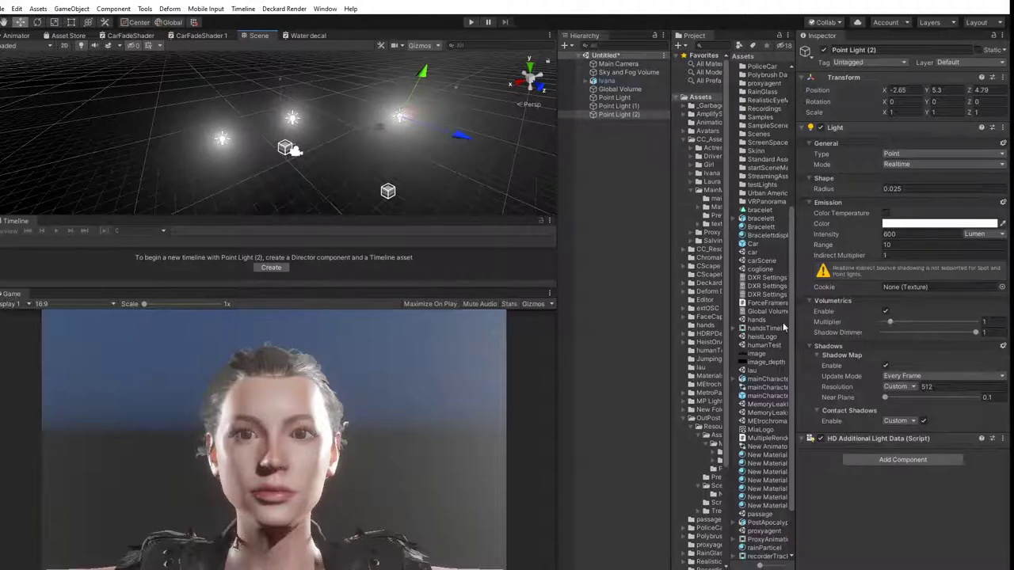
Dim the first Point Light to 148.92 lumens and Point Light (1) to about 103.
{"action": "left_click", "coordinate": [221, 140]}
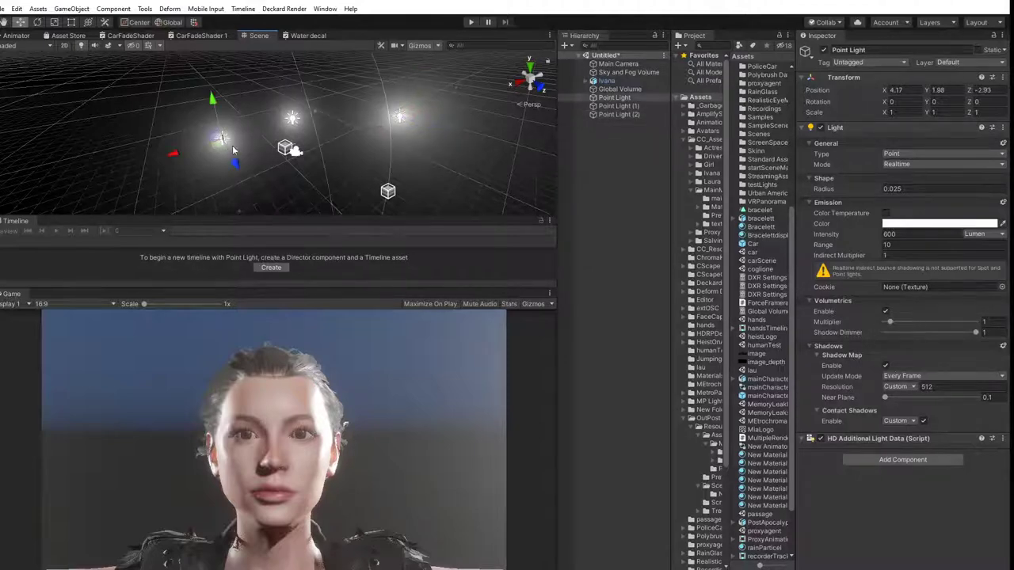
{"action": "left_click_drag", "start_coordinate": [877, 236], "coordinate": [875, 236]}
{"action": "left_click_drag", "start_coordinate": [507, 232], "coordinate": [109, 282]}
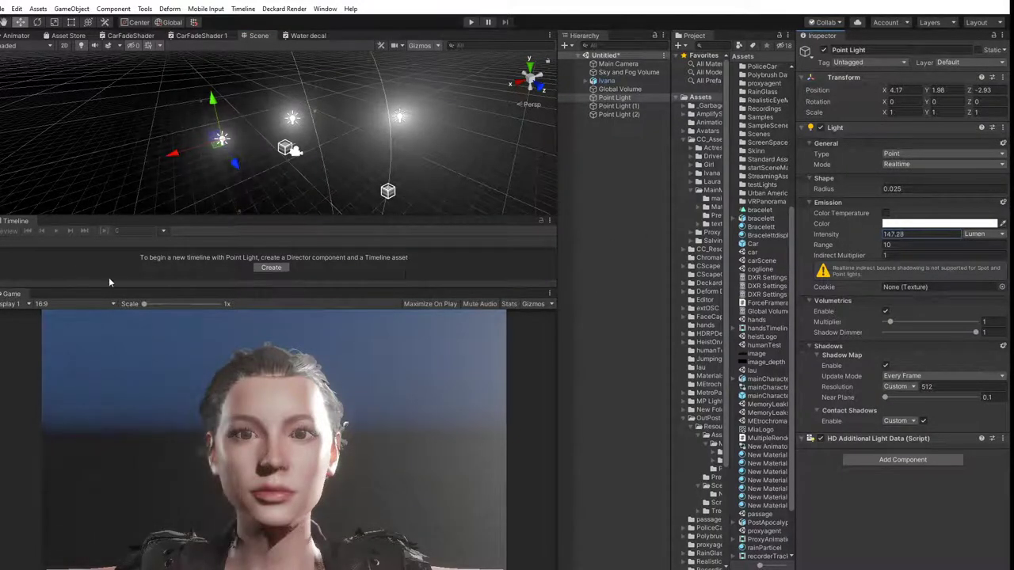
{"action": "left_click", "coordinate": [293, 121]}
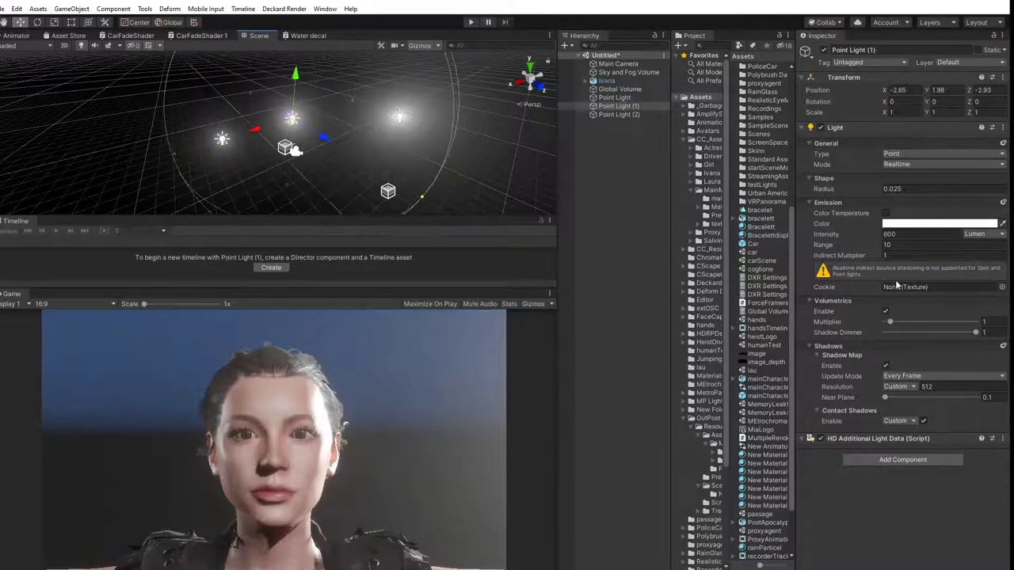
{"action": "left_click_drag", "start_coordinate": [877, 238], "coordinate": [515, 256]}
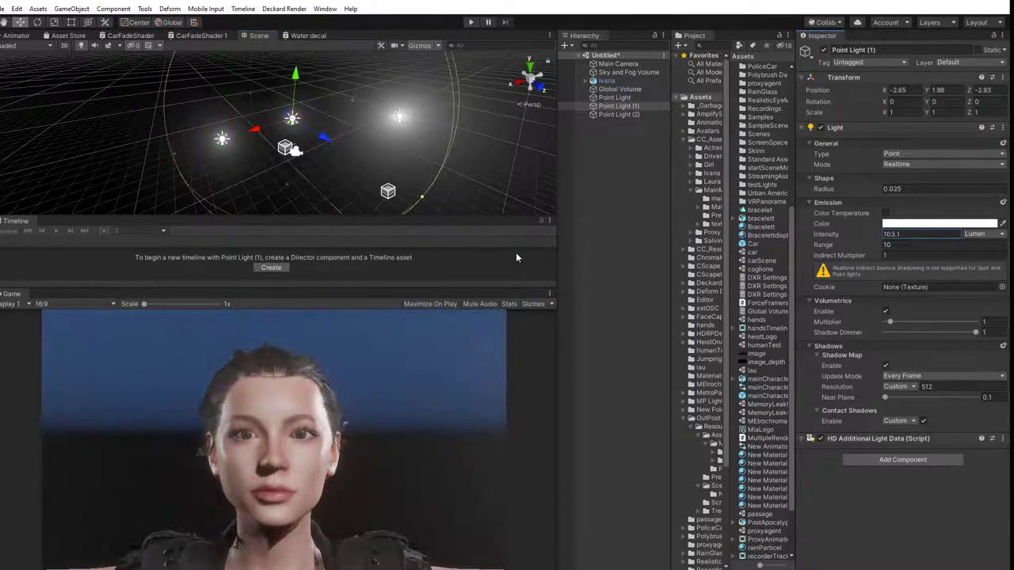
Move the first light to X 4.33, Z -4.57, shift Point Light (2), set Near Plane 0.16, Volumetrics Multiplier 2.24.
{"action": "left_click", "coordinate": [221, 139]}
{"action": "mouse_move", "coordinate": [222, 141]}
{"action": "left_mouse_down"}
{"action": "mouse_move", "coordinate": [227, 119]}
{"action": "mouse_move", "coordinate": [239, 124]}
{"action": "mouse_move", "coordinate": [215, 141]}
{"action": "left_mouse_up"}
{"action": "left_click", "coordinate": [399, 117]}
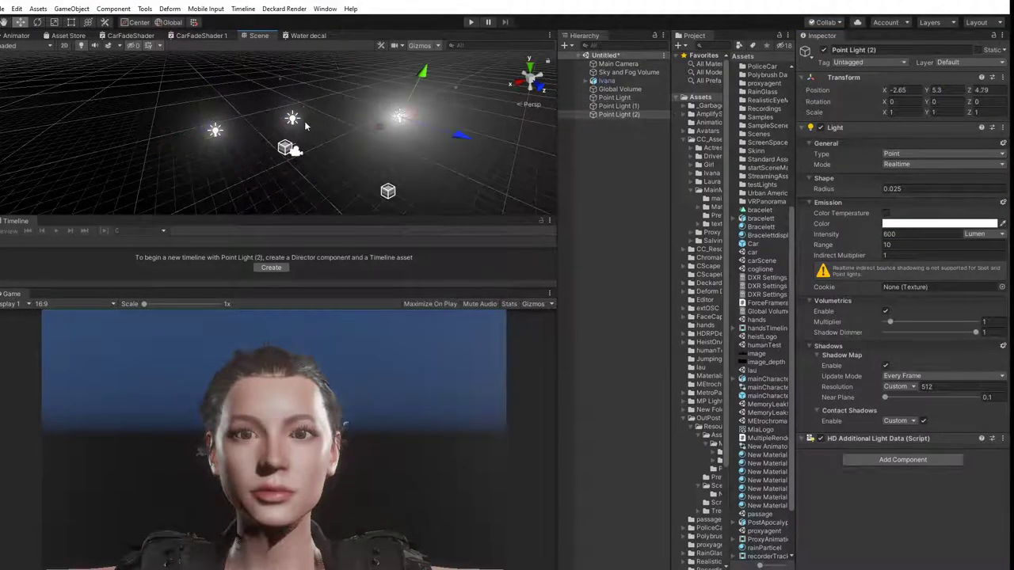
{"action": "mouse_move", "coordinate": [408, 133]}
{"action": "left_mouse_down"}
{"action": "mouse_move", "coordinate": [417, 187]}
{"action": "mouse_move", "coordinate": [372, 194]}
{"action": "mouse_move", "coordinate": [408, 168]}
{"action": "mouse_move", "coordinate": [428, 118]}
{"action": "mouse_move", "coordinate": [417, 147]}
{"action": "mouse_move", "coordinate": [442, 165]}
{"action": "mouse_move", "coordinate": [415, 162]}
{"action": "mouse_move", "coordinate": [407, 143]}
{"action": "left_mouse_up"}
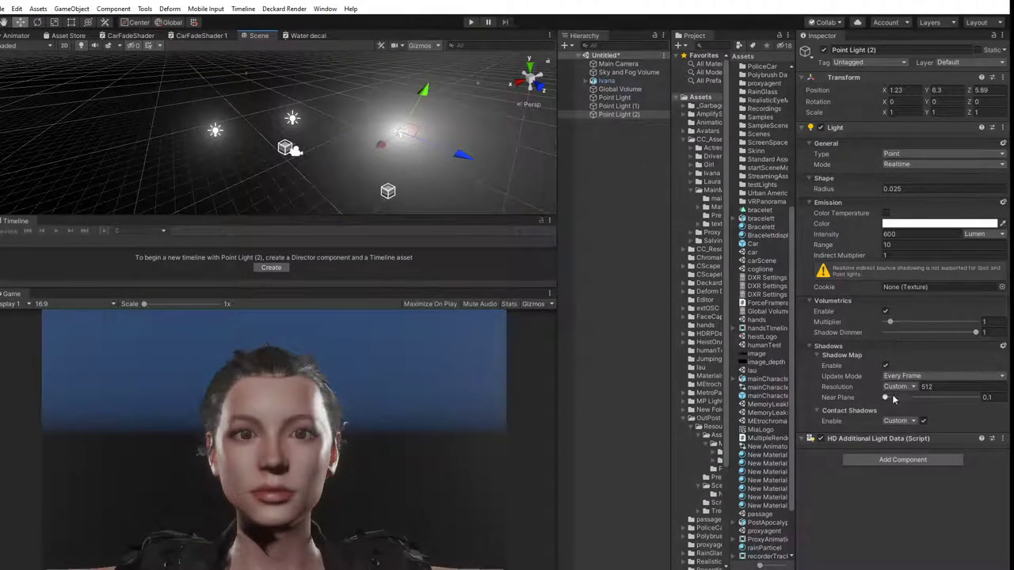
{"action": "left_click_drag", "start_coordinate": [884, 401], "coordinate": [880, 402]}
{"action": "left_click_drag", "start_coordinate": [892, 331], "coordinate": [898, 333]}
Enable Color Temperature on the first Point Light and Point Light (1).
{"action": "left_click", "coordinate": [217, 132]}
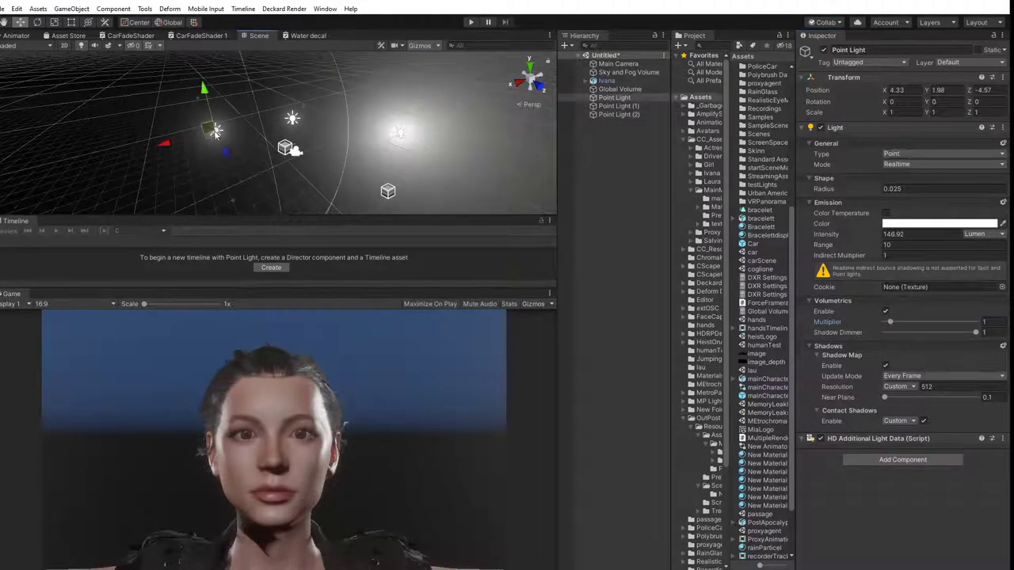
{"action": "left_click", "coordinate": [886, 214]}
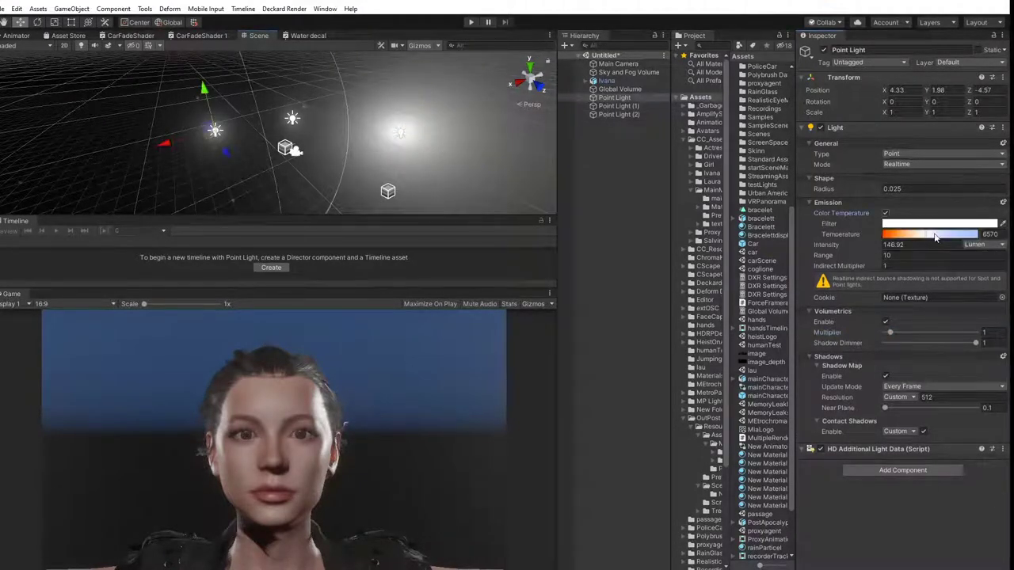
{"action": "mouse_move", "coordinate": [935, 237]}
{"action": "left_mouse_down"}
{"action": "mouse_move", "coordinate": [898, 238]}
{"action": "mouse_move", "coordinate": [948, 240]}
{"action": "left_mouse_up"}
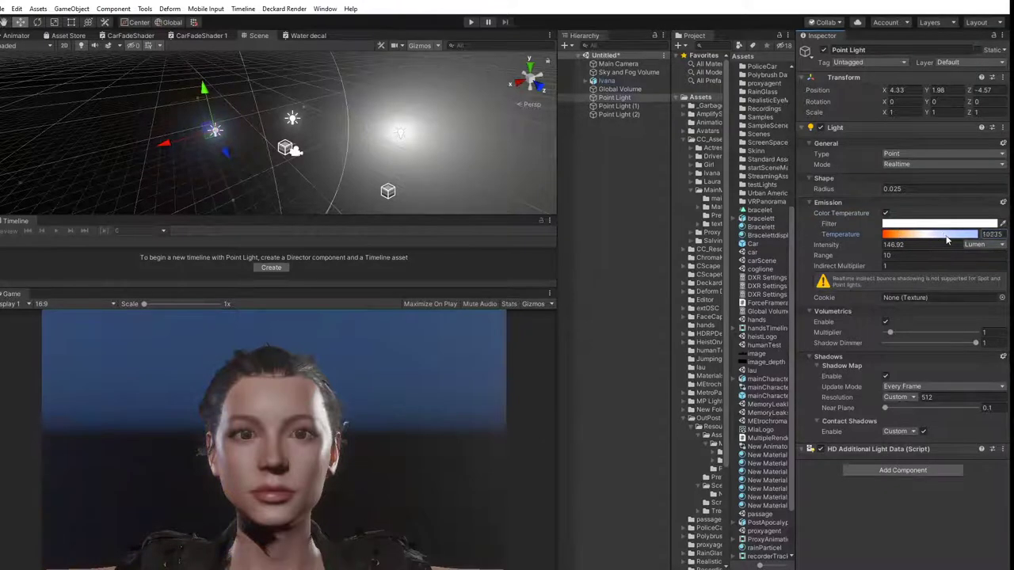
{"action": "left_click", "coordinate": [292, 119]}
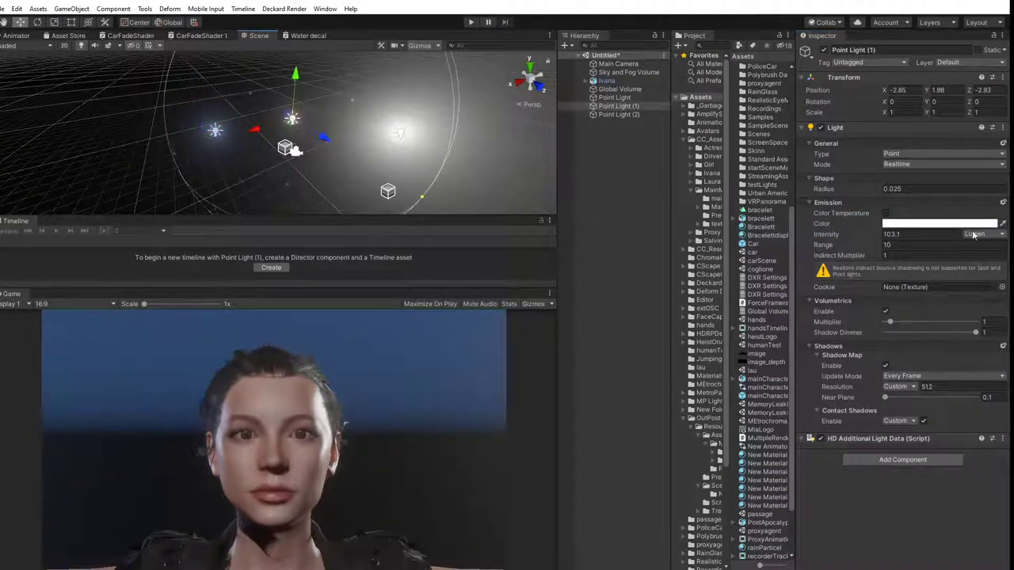
{"action": "left_click", "coordinate": [886, 214]}
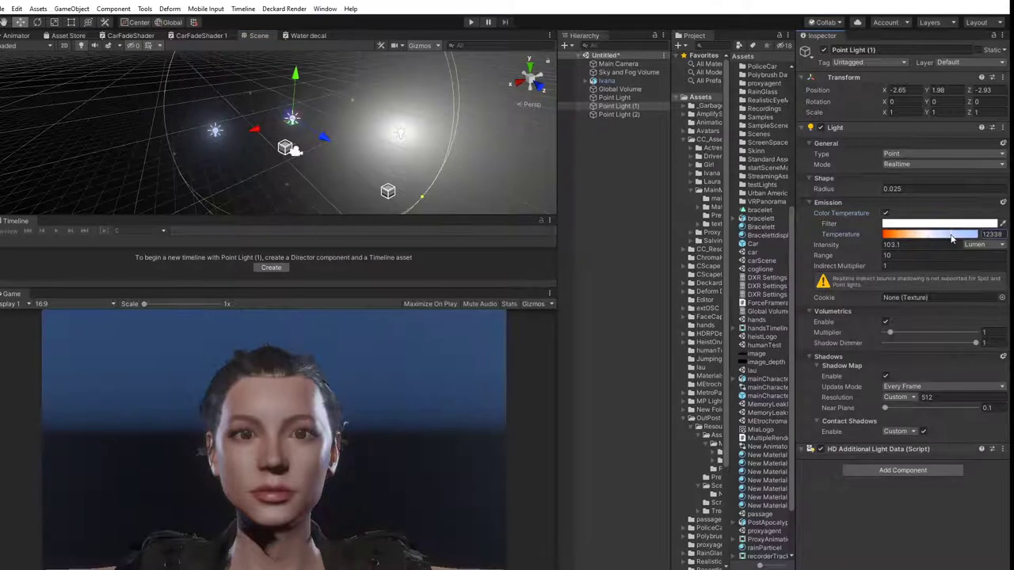
Give Point Light (2) a 4258 K colour temperature and move it to X 1.23, Y 6.85, Z 5.15.
{"action": "left_click", "coordinate": [609, 114]}
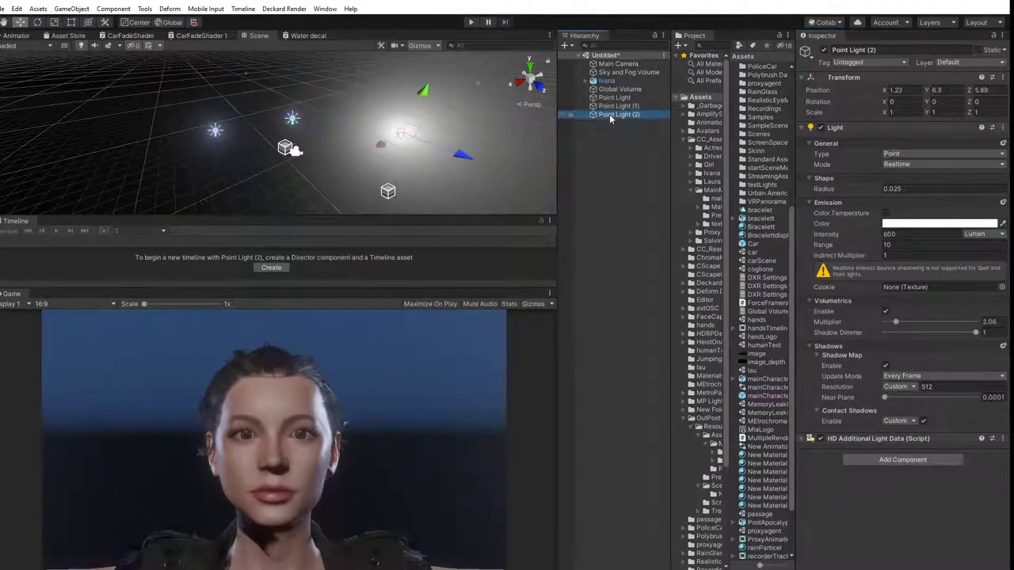
{"action": "left_click", "coordinate": [896, 225]}
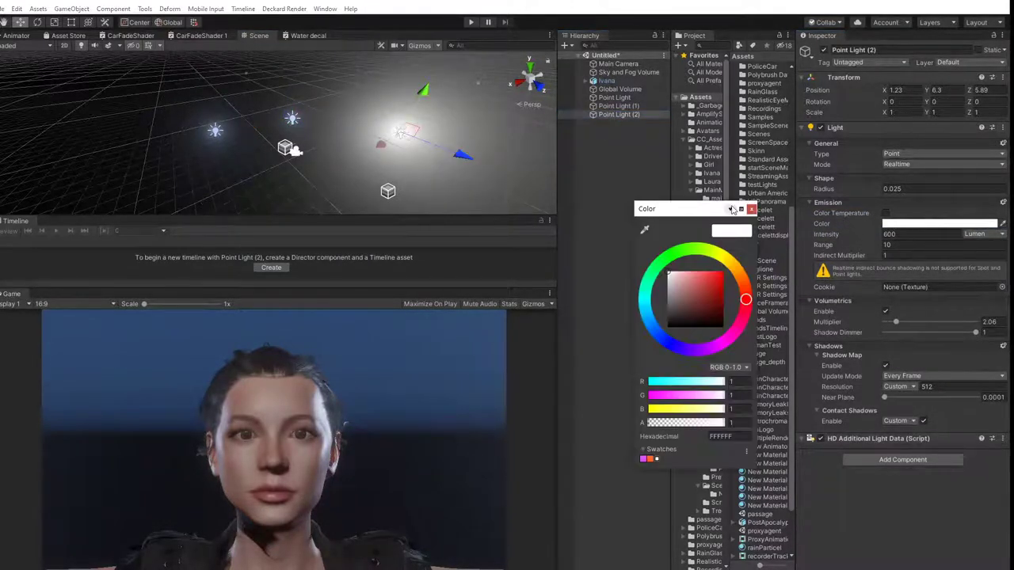
{"action": "left_click", "coordinate": [750, 209]}
{"action": "left_click", "coordinate": [886, 213]}
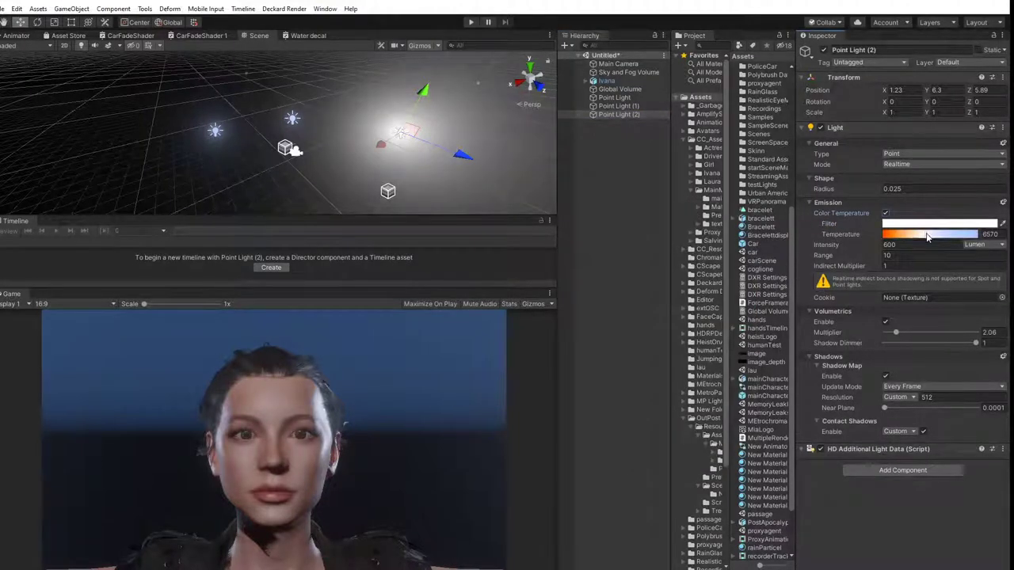
{"action": "left_click_drag", "start_coordinate": [928, 236], "coordinate": [913, 237]}
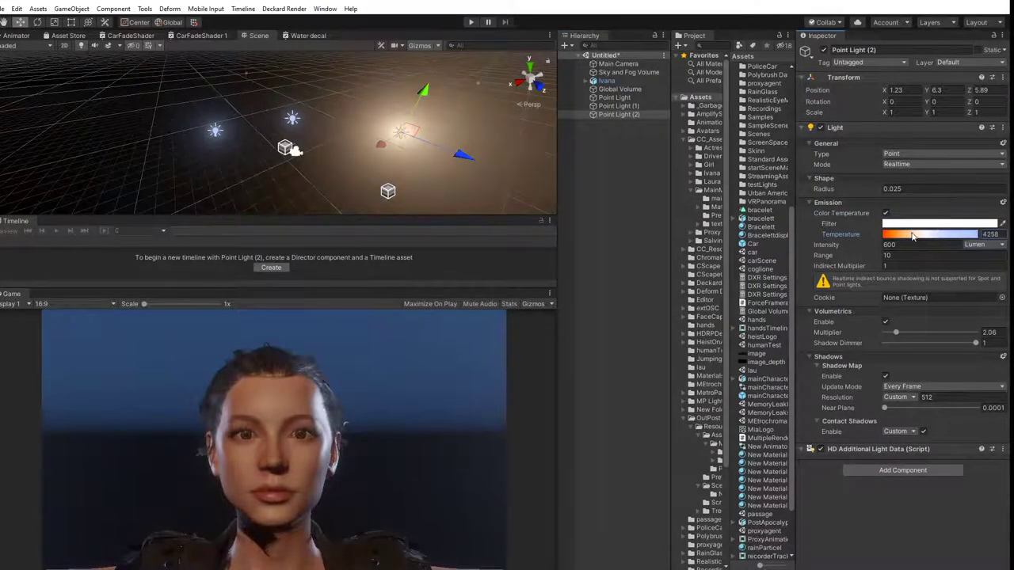
{"action": "mouse_move", "coordinate": [429, 93]}
{"action": "left_mouse_down"}
{"action": "mouse_move", "coordinate": [441, 65]}
{"action": "mouse_move", "coordinate": [431, 82]}
{"action": "left_mouse_up"}
{"action": "left_click_drag", "start_coordinate": [453, 125], "coordinate": [419, 116]}
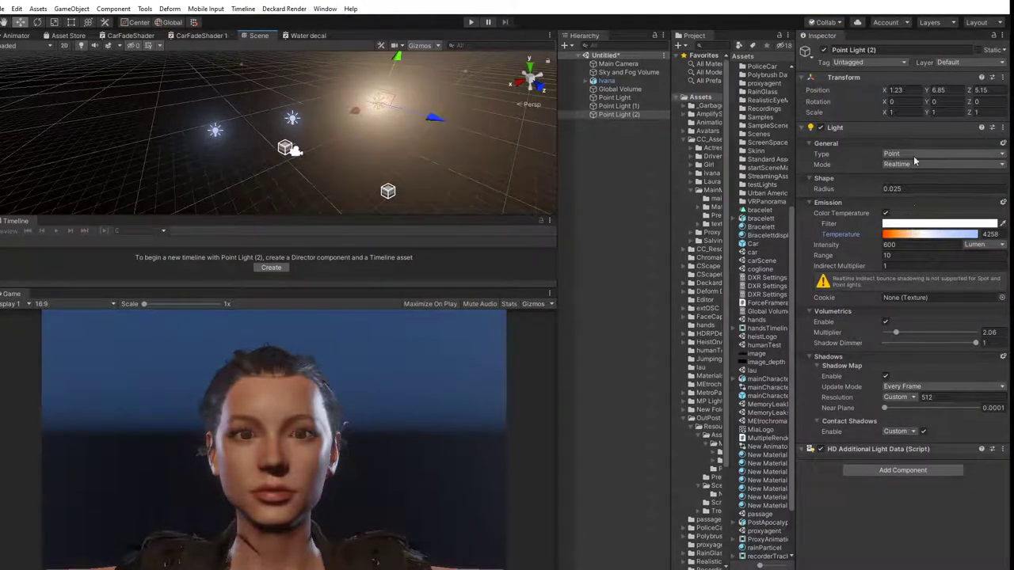
Switch Point Light (2) to an Area light and lower it to Y 5.78.
{"action": "left_click", "coordinate": [913, 155]}
{"action": "left_click", "coordinate": [914, 200]}
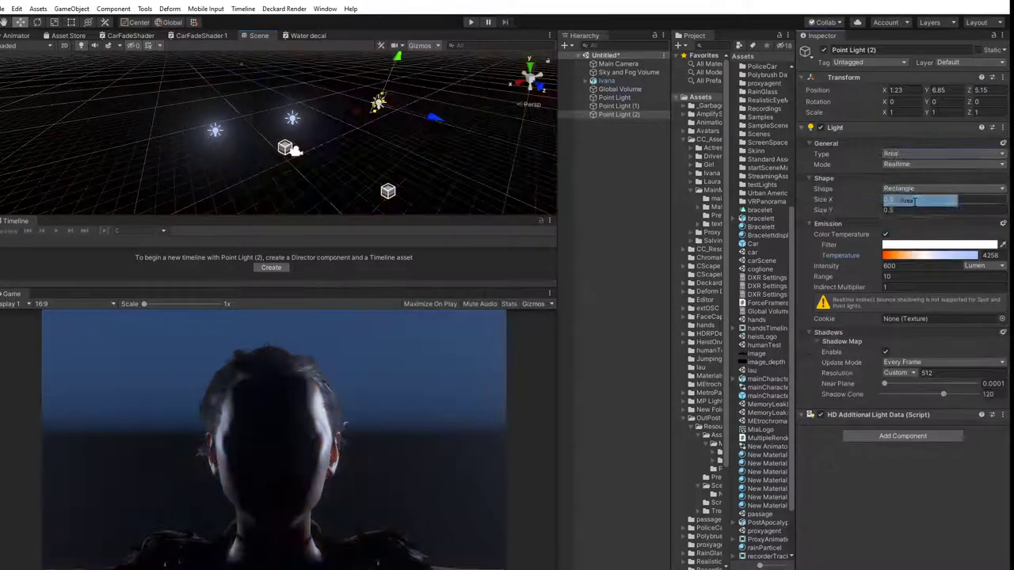
{"action": "right_click_drag", "start_coordinate": [385, 114], "coordinate": [292, 81]}
{"action": "mouse_move", "coordinate": [292, 81]}
{"action": "left_mouse_down"}
{"action": "mouse_move", "coordinate": [290, 126]}
{"action": "mouse_move", "coordinate": [292, 96]}
{"action": "left_mouse_up"}
{"action": "middle_click_drag", "start_coordinate": [230, 143], "coordinate": [251, 149]}
{"action": "scroll", "coordinate": [251, 148], "scroll_direction": "down", "scroll_amount": 3}
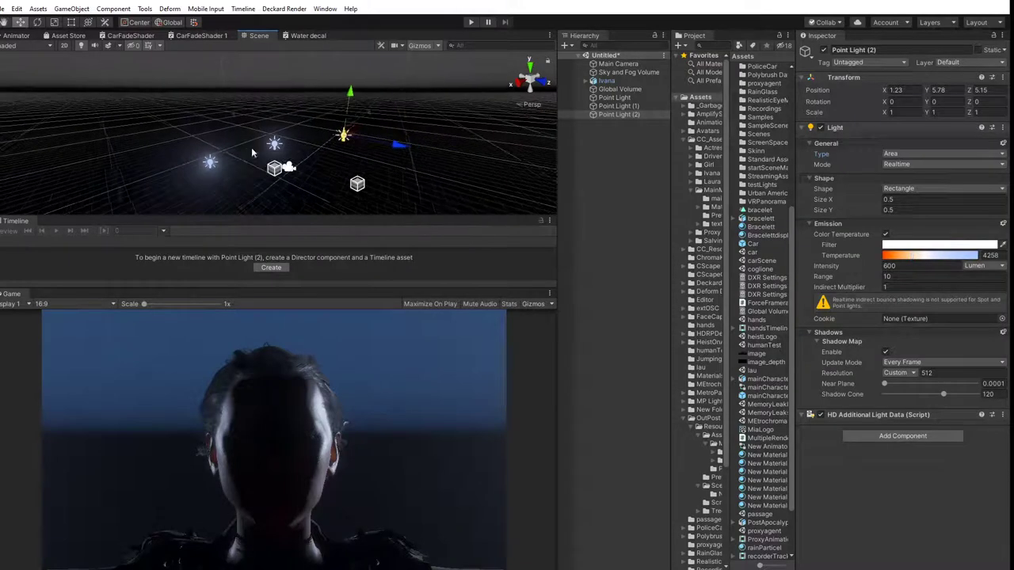
Move it to Z 3.37, raise intensity to 4471.9 lumens, revert to Point type, lift to Y 8.44.
{"action": "left_click", "coordinate": [341, 137]}
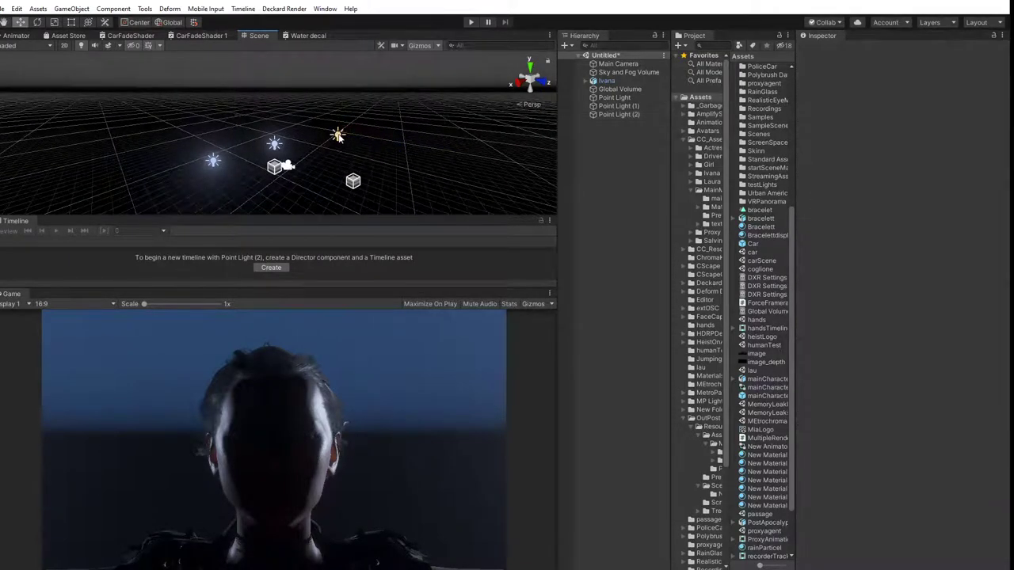
{"action": "left_click_drag", "start_coordinate": [370, 145], "coordinate": [342, 138]}
{"action": "left_click_drag", "start_coordinate": [863, 272], "coordinate": [903, 272]}
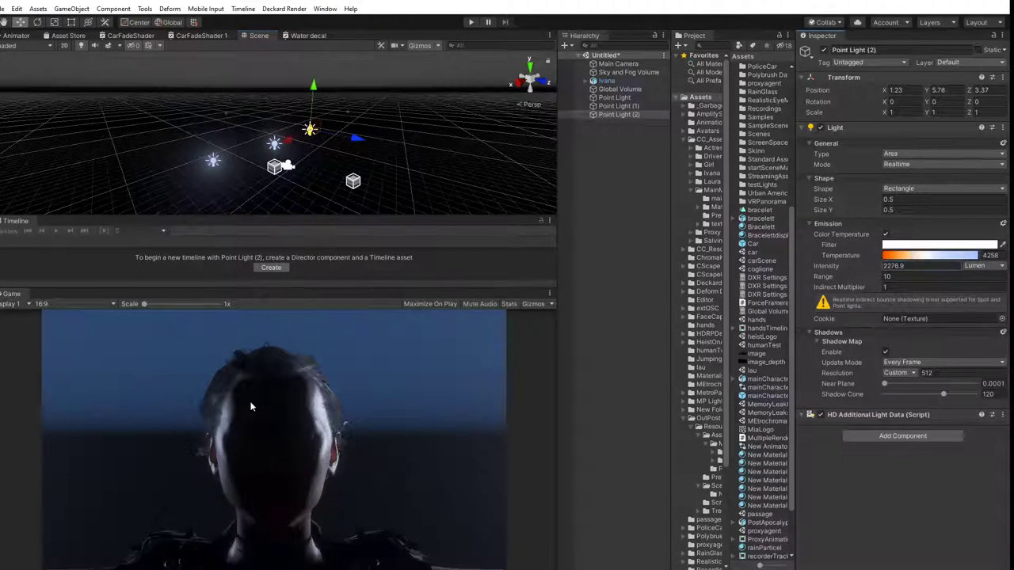
{"action": "left_click", "coordinate": [903, 156]}
{"action": "left_click", "coordinate": [905, 164]}
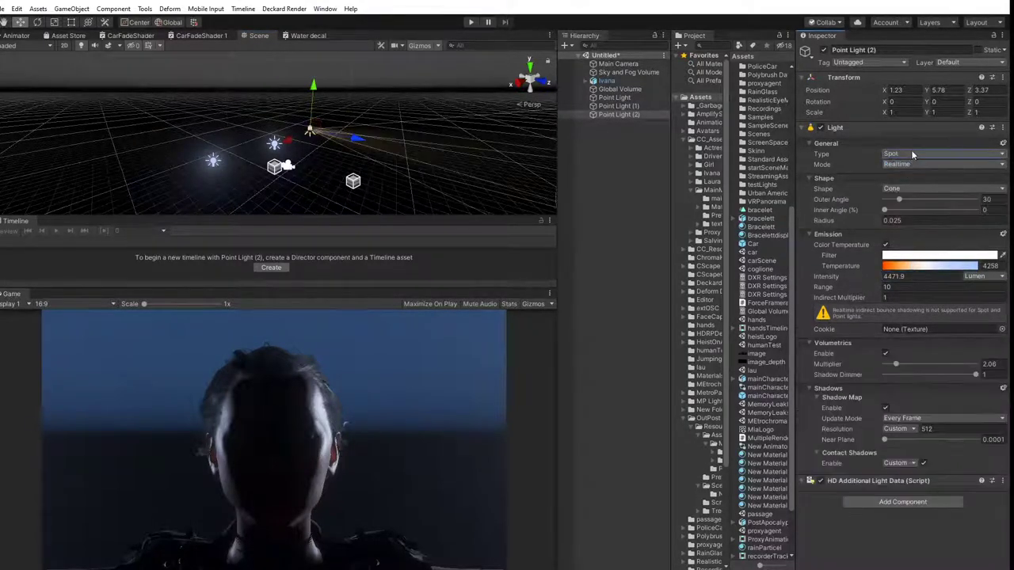
{"action": "left_click", "coordinate": [911, 153]}
{"action": "left_click", "coordinate": [903, 187]}
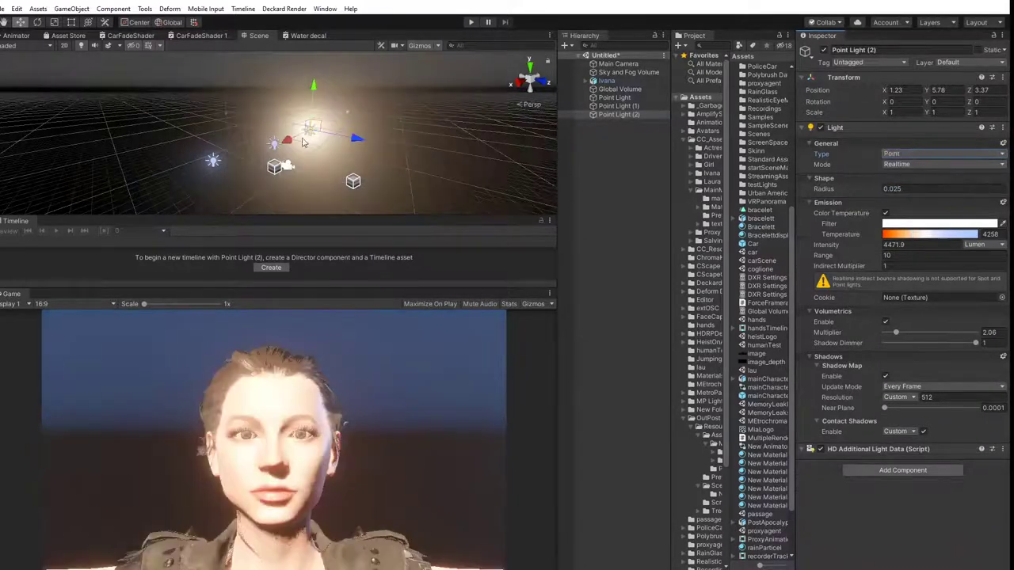
{"action": "left_click_drag", "start_coordinate": [326, 93], "coordinate": [325, 50]}
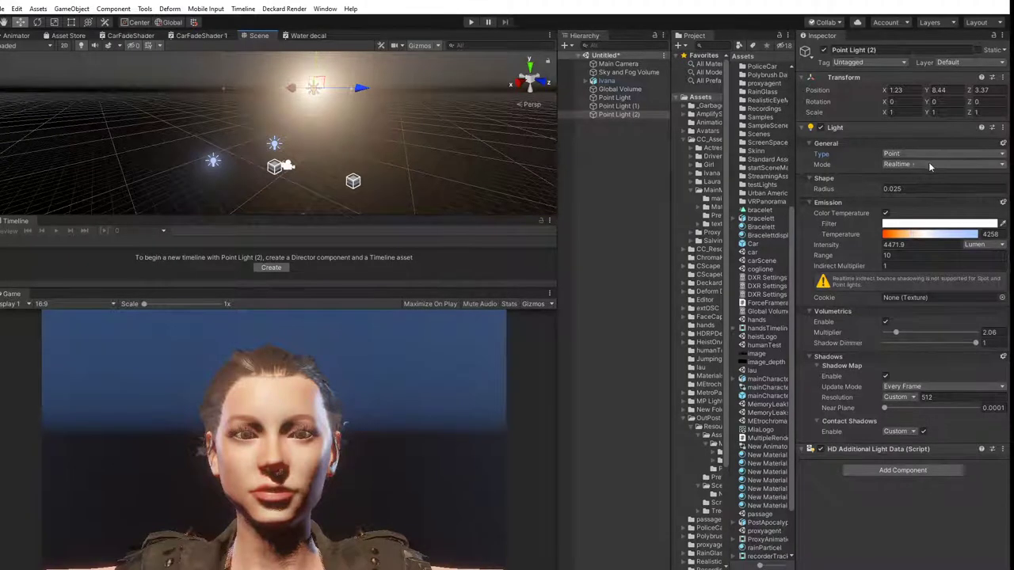
Set Point Light (2)'s intensity to 1338 lumens.
{"action": "left_click_drag", "start_coordinate": [831, 246], "coordinate": [829, 246]}
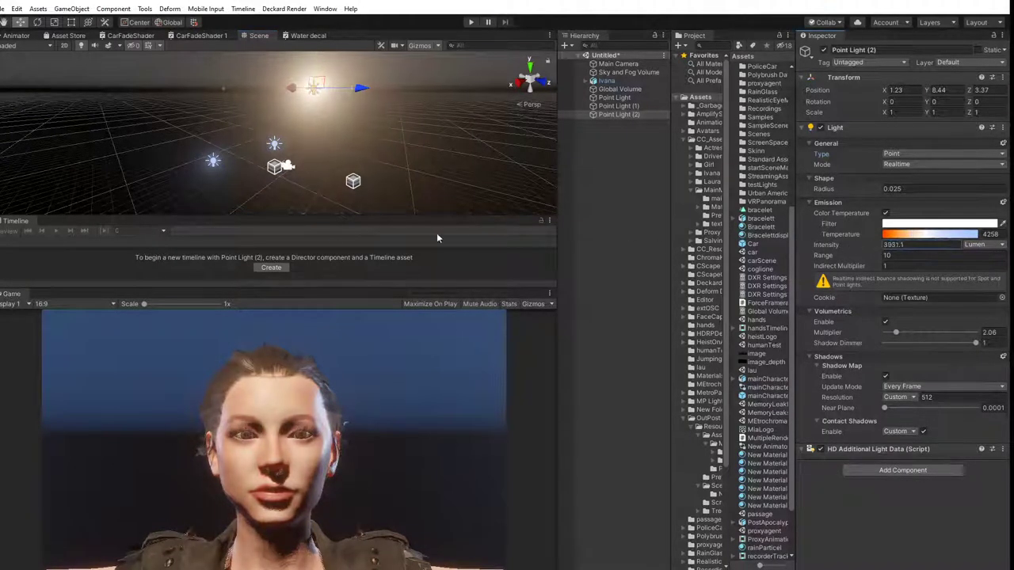
{"action": "left_click_drag", "start_coordinate": [437, 238], "coordinate": [55, 299]}
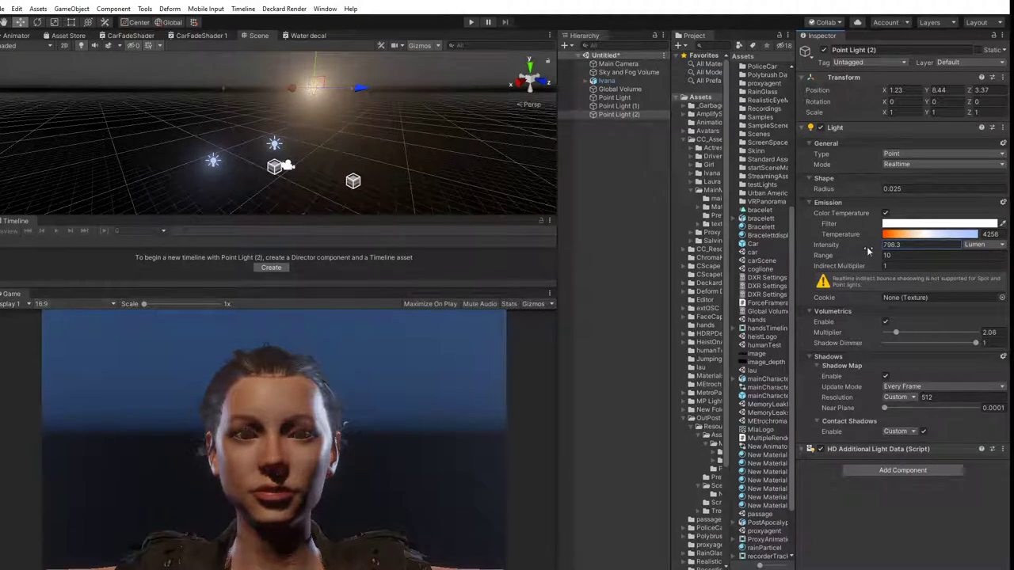
{"action": "left_click_drag", "start_coordinate": [863, 249], "coordinate": [903, 249]}
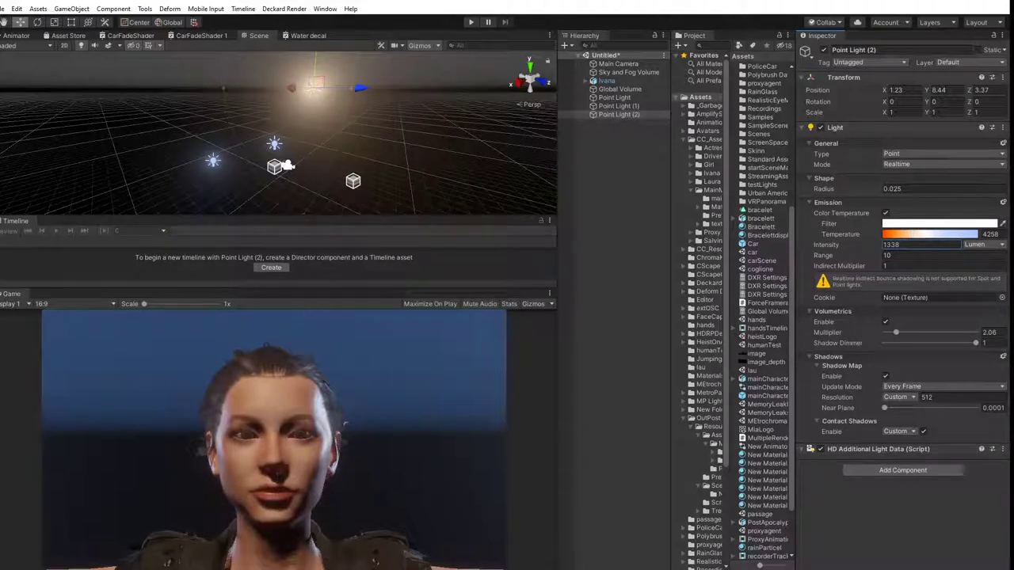
Reposition the light to X 2.86, Y 6.38, Z 1.85 and toggle Contact Shadows off and on.
{"action": "middle_click_drag", "start_coordinate": [309, 126], "coordinate": [318, 139]}
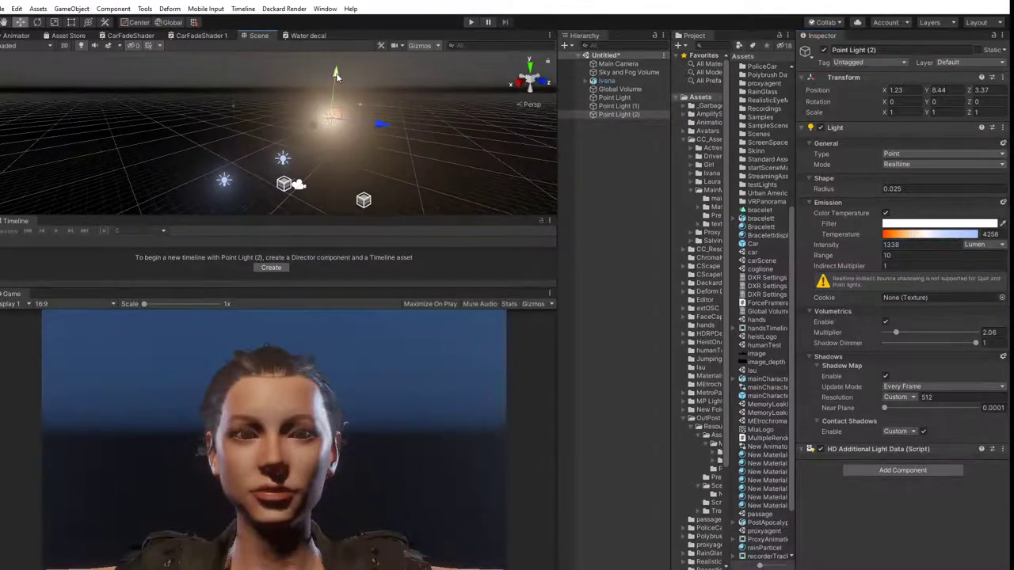
{"action": "mouse_move", "coordinate": [336, 75]}
{"action": "left_mouse_down"}
{"action": "mouse_move", "coordinate": [335, 99]}
{"action": "mouse_move", "coordinate": [336, 68]}
{"action": "left_mouse_up"}
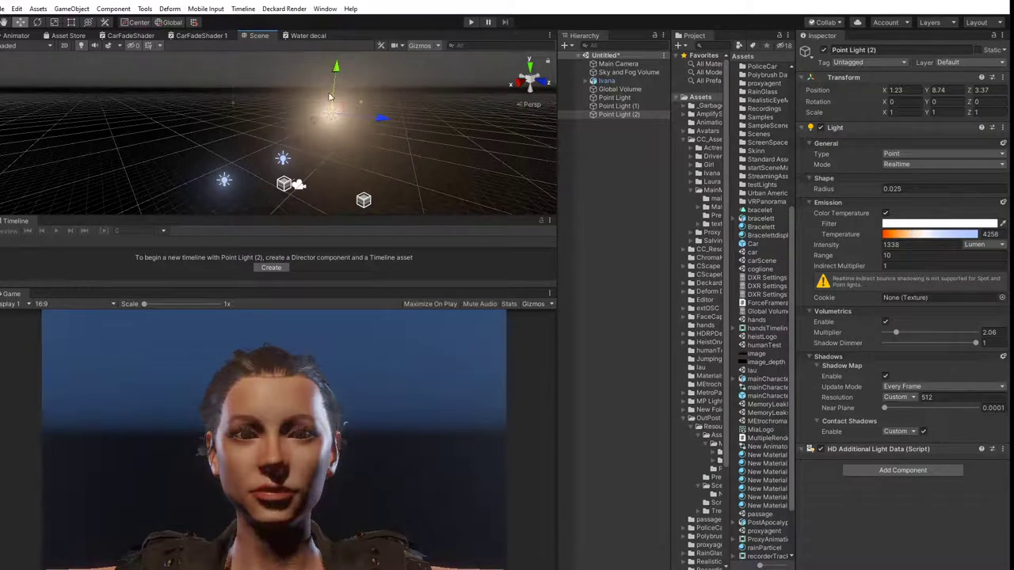
{"action": "left_click_drag", "start_coordinate": [314, 121], "coordinate": [333, 163]}
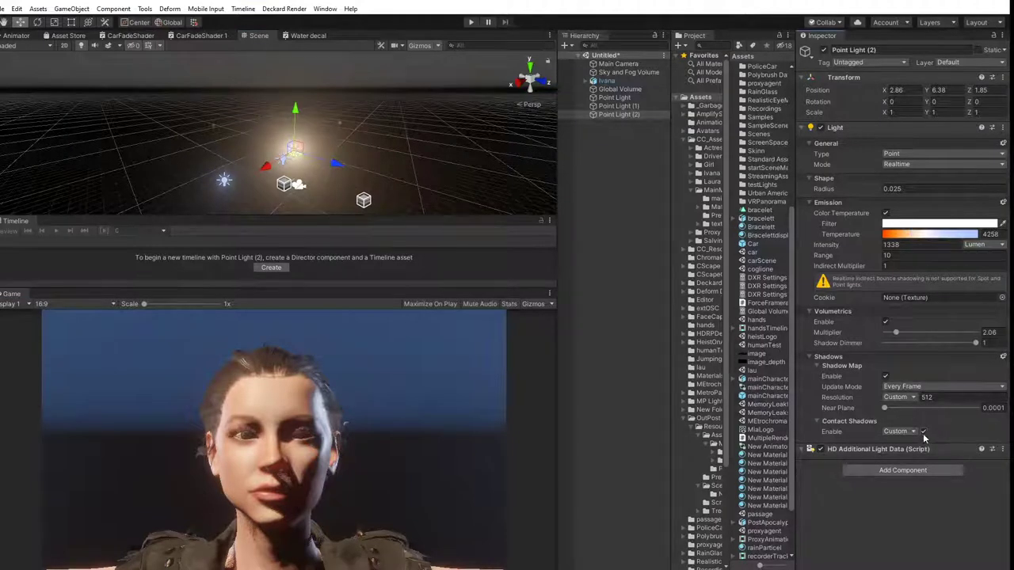
{"action": "left_click", "coordinate": [924, 432]}
{"action": "left_click", "coordinate": [924, 433]}
Set Point Light (2) contact shadows and shadow resolution to High (1024), and raise the near plane.
{"action": "left_click", "coordinate": [911, 432]}
{"action": "left_click", "coordinate": [915, 478]}
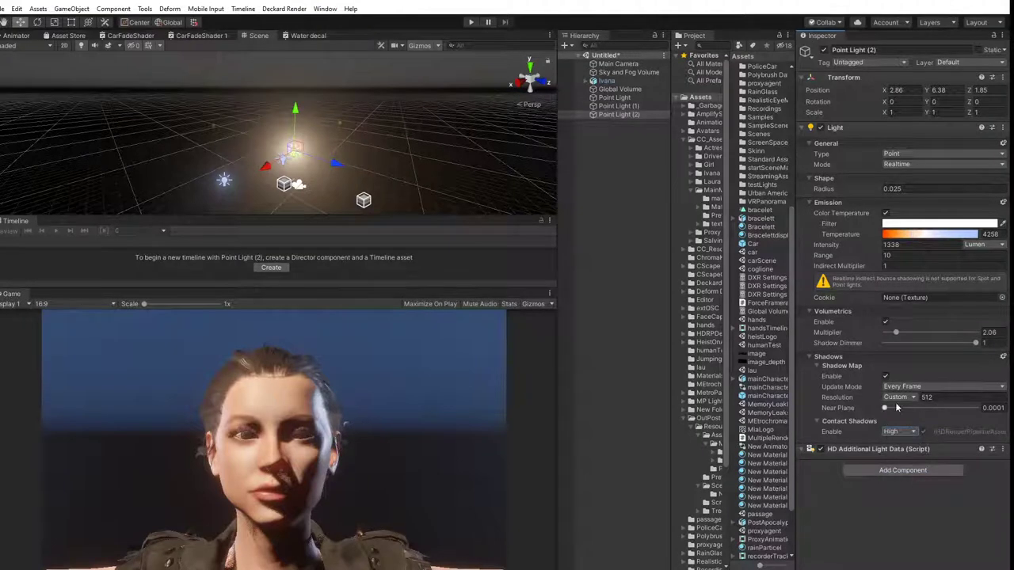
{"action": "left_click_drag", "start_coordinate": [885, 408], "coordinate": [888, 415]}
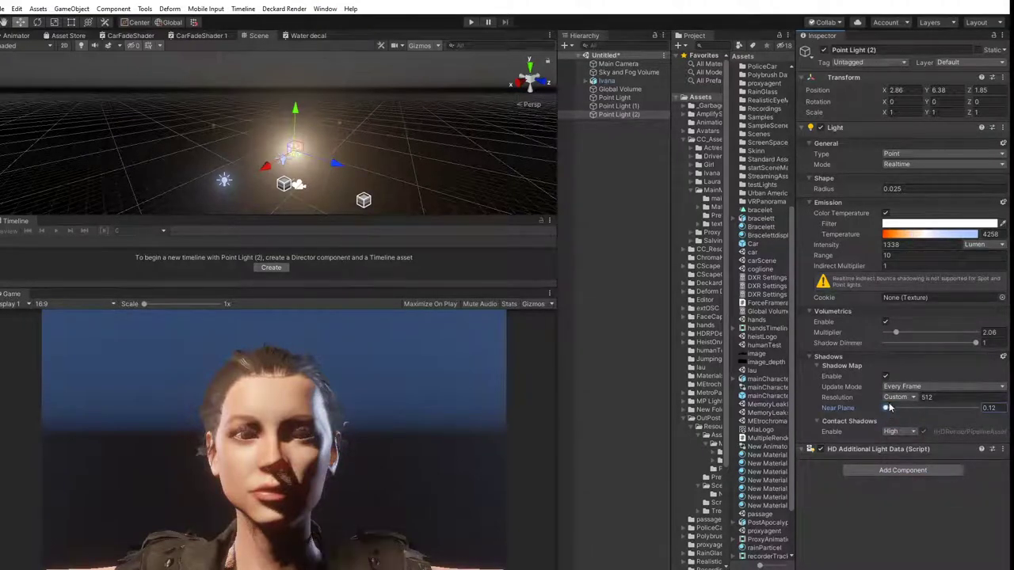
{"action": "left_click", "coordinate": [912, 398]}
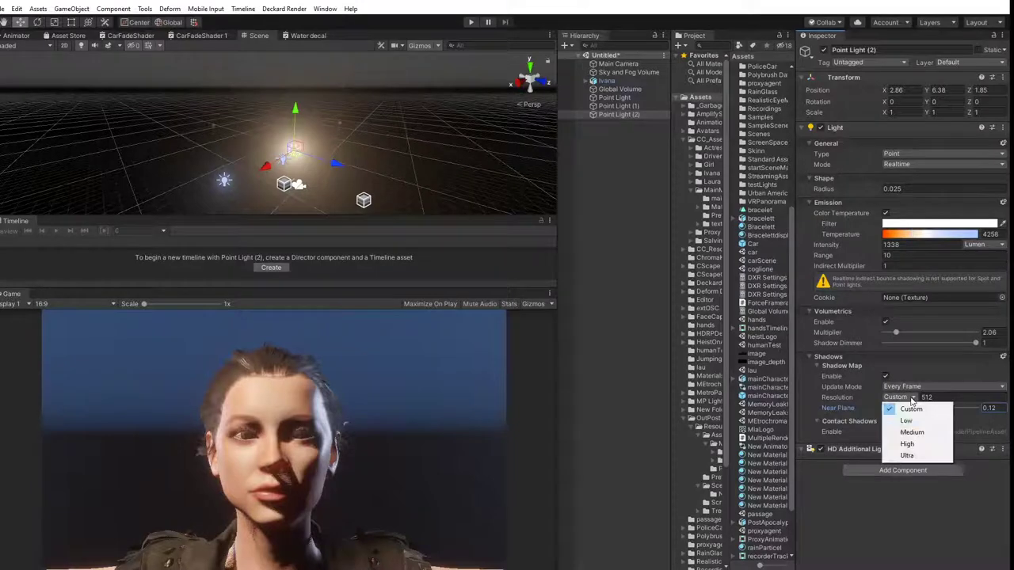
{"action": "left_click", "coordinate": [908, 445]}
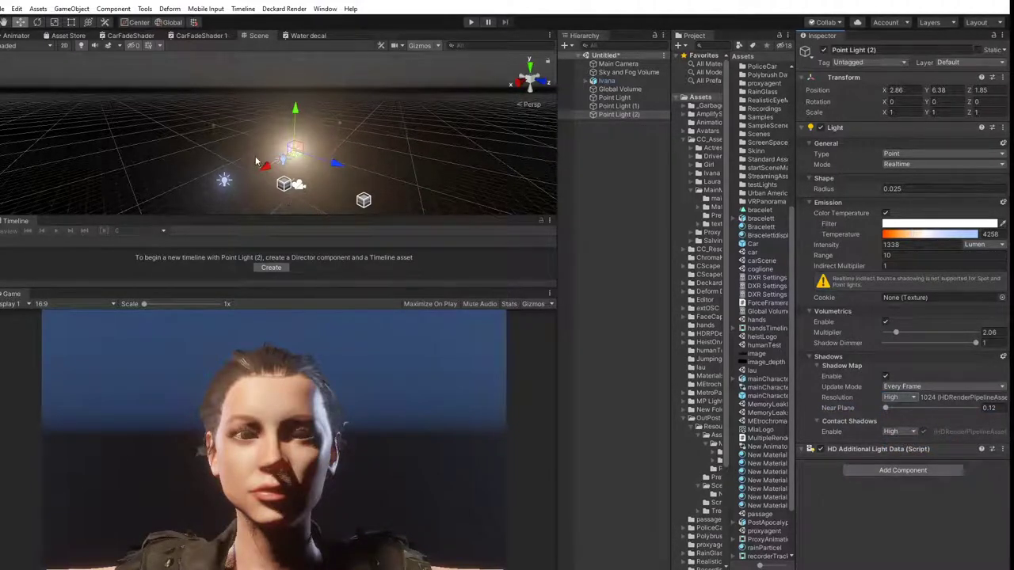
Nudge Point Light (2) into place, at 763.3 lumens, range 15 and temperature 3940 K.
{"action": "left_click_drag", "start_coordinate": [292, 162], "coordinate": [299, 163]}
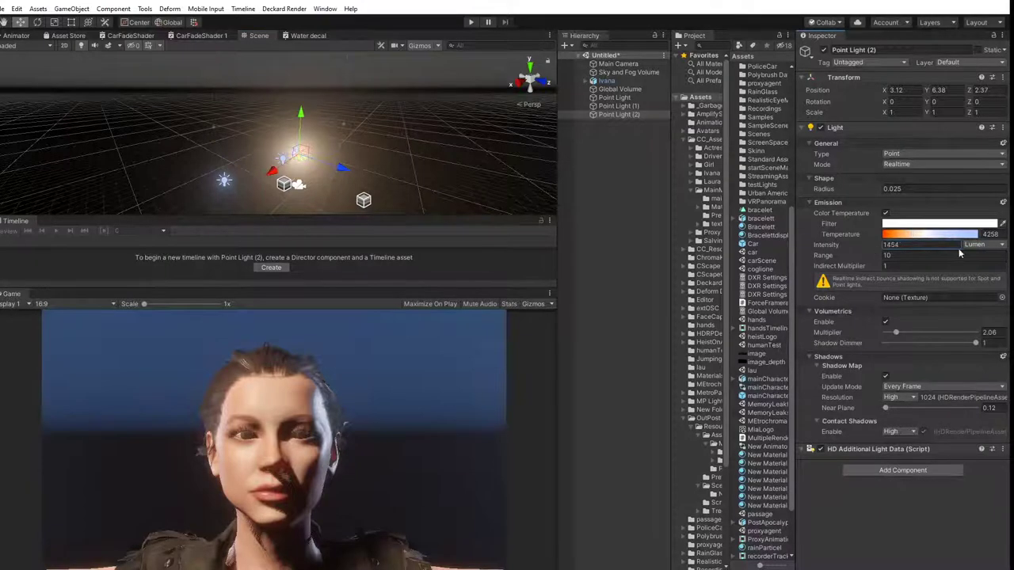
{"action": "left_click_drag", "start_coordinate": [960, 253], "coordinate": [485, 254]}
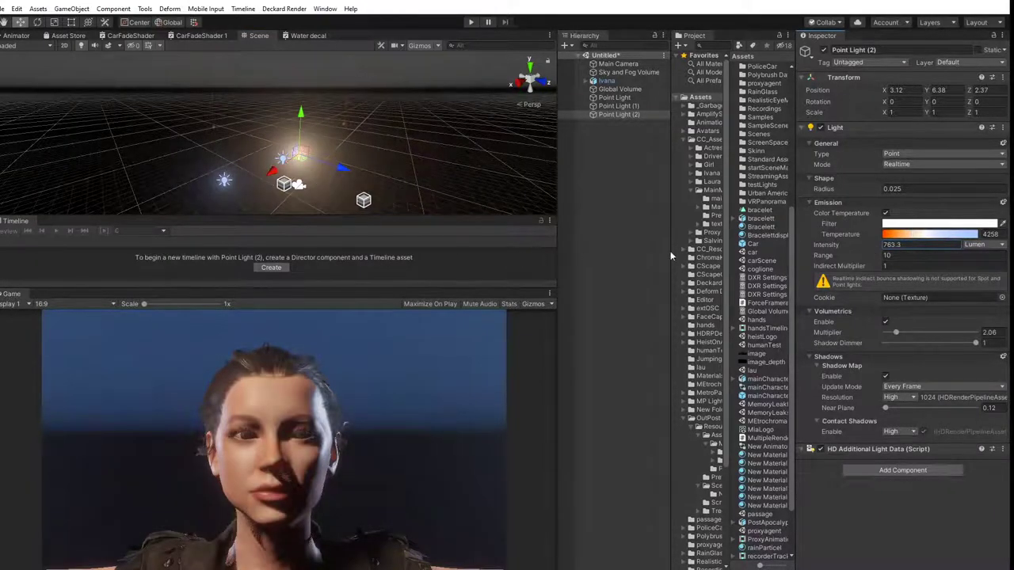
{"action": "left_click_drag", "start_coordinate": [852, 258], "coordinate": [738, 276]}
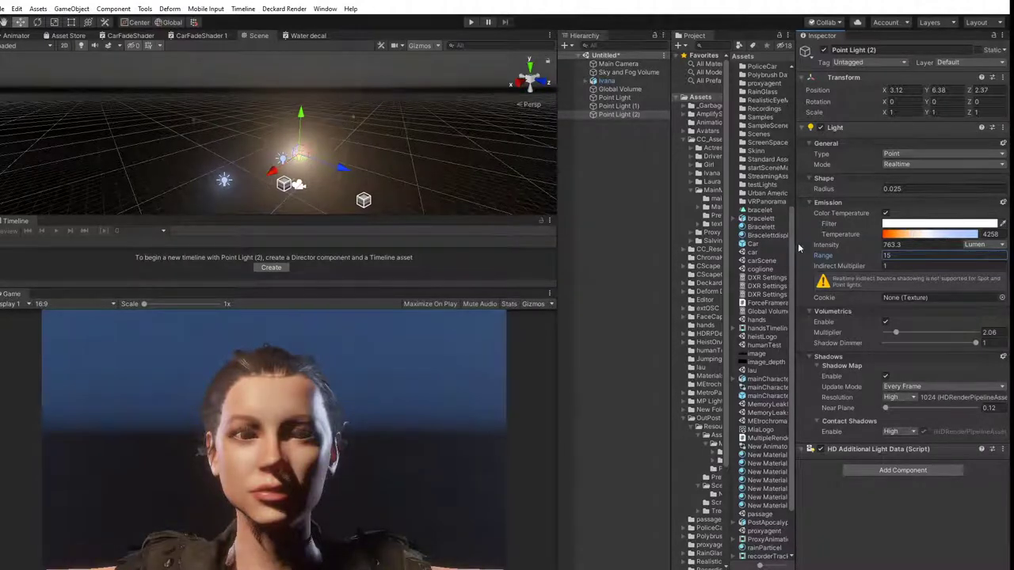
{"action": "mouse_move", "coordinate": [909, 239]}
{"action": "left_mouse_down"}
{"action": "mouse_move", "coordinate": [935, 237]}
{"action": "mouse_move", "coordinate": [927, 243]}
{"action": "left_mouse_up"}
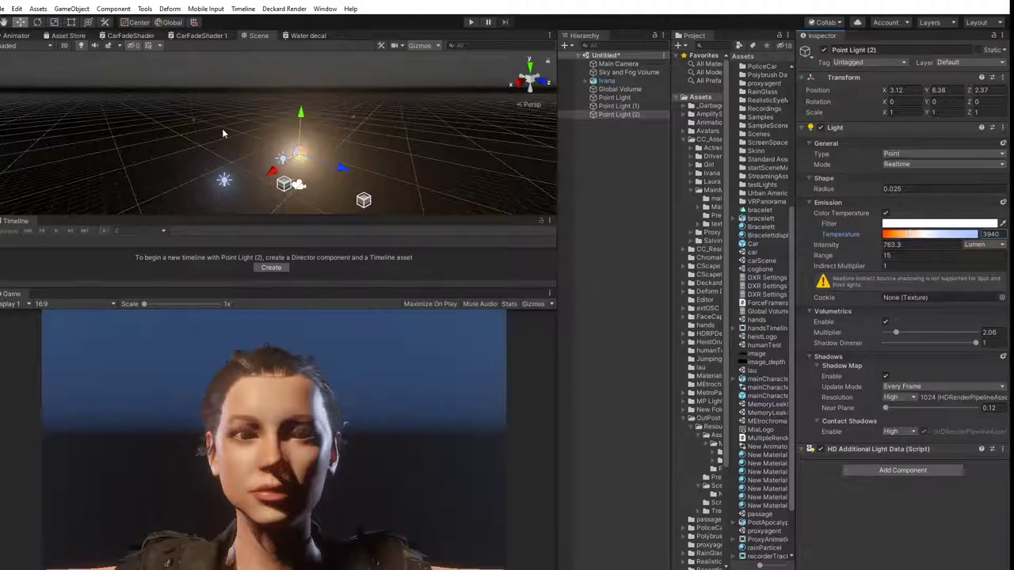
{"action": "right_click_drag", "start_coordinate": [222, 134], "coordinate": [379, 173]}
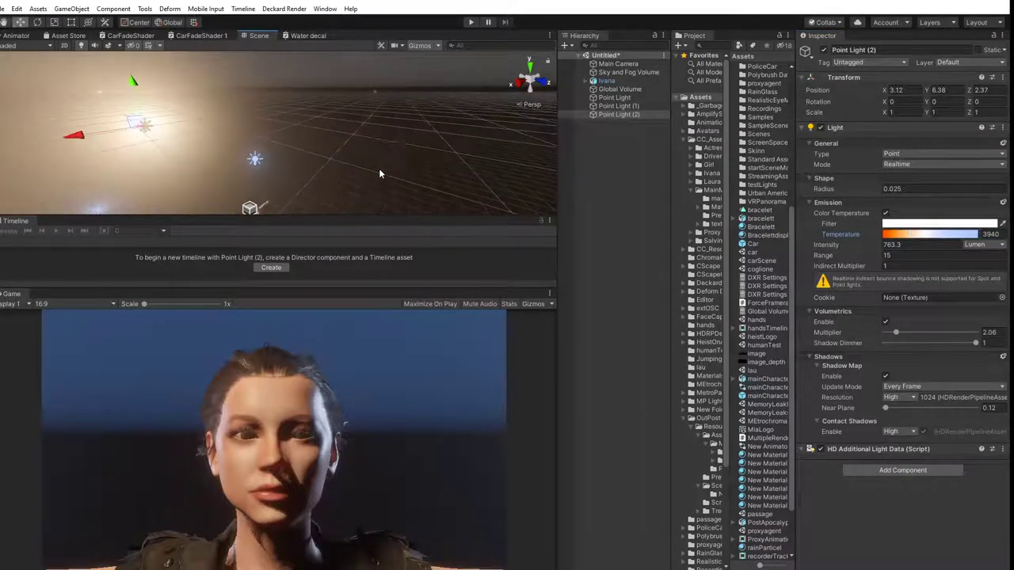
{"action": "key", "text": "f"}
{"action": "middle_click_drag", "start_coordinate": [272, 151], "coordinate": [245, 132]}
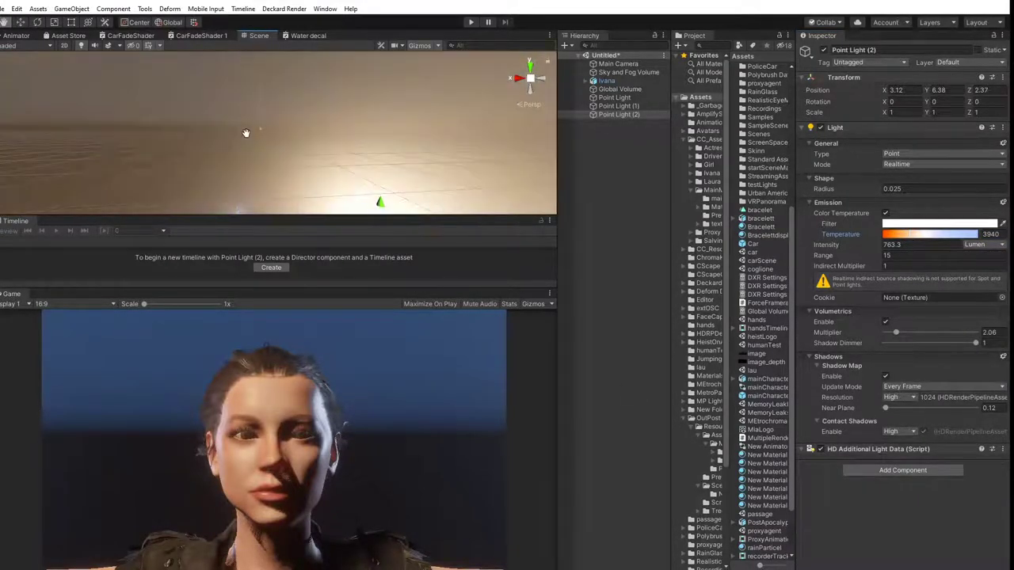
Deselect Point Light (2) and create a new 3D Plane from the Hierarchy.
{"action": "left_click", "coordinate": [599, 187]}
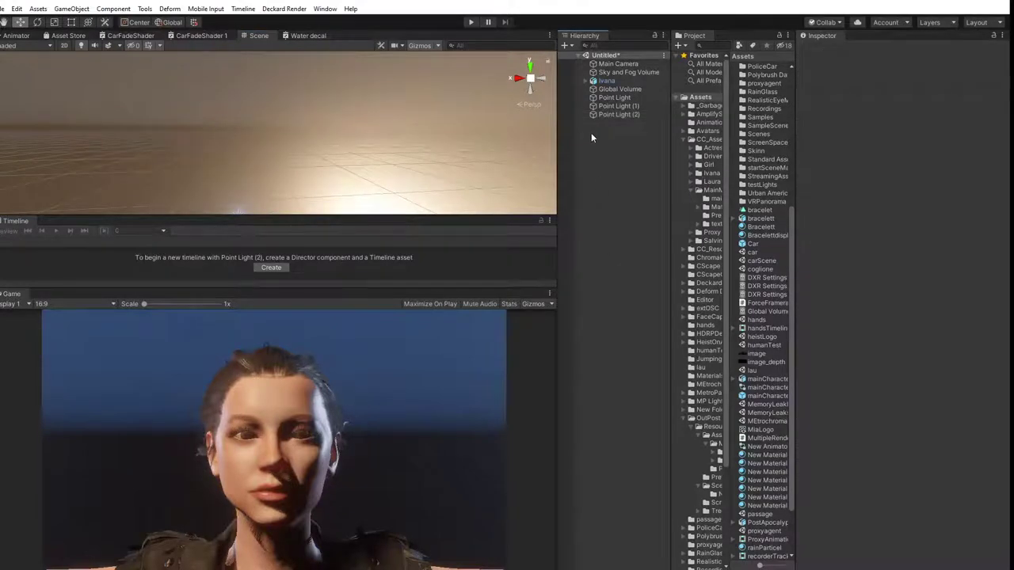
{"action": "right_click", "coordinate": [591, 132]}
{"action": "left_click", "coordinate": [576, 151]}
{"action": "right_click", "coordinate": [604, 150]}
{"action": "mouse_move", "coordinate": [678, 263]}
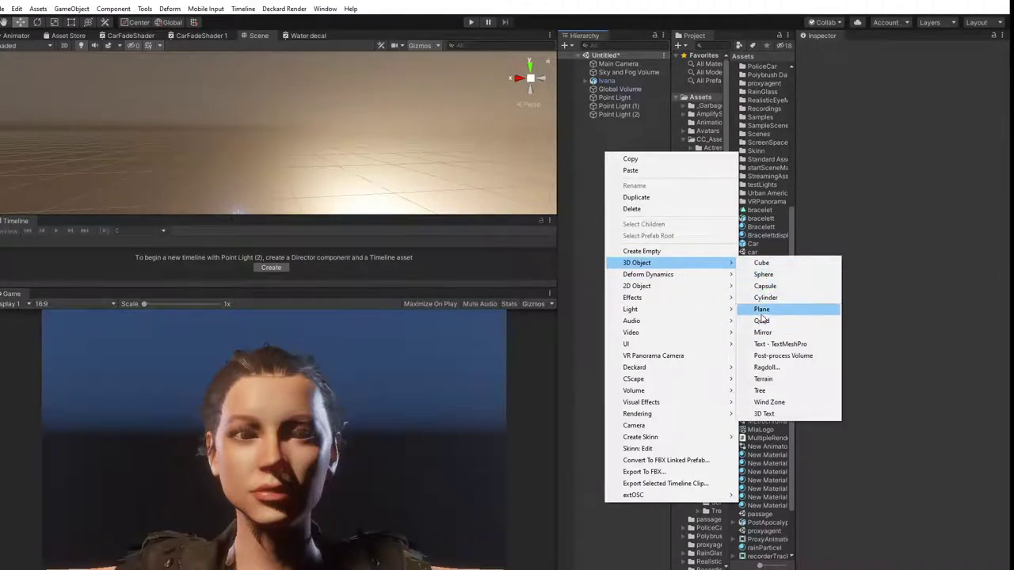
{"action": "left_click", "coordinate": [765, 310]}
Tip the plane upright about X and slide it behind the character.
{"action": "middle_click_drag", "start_coordinate": [255, 166], "coordinate": [309, 146]}
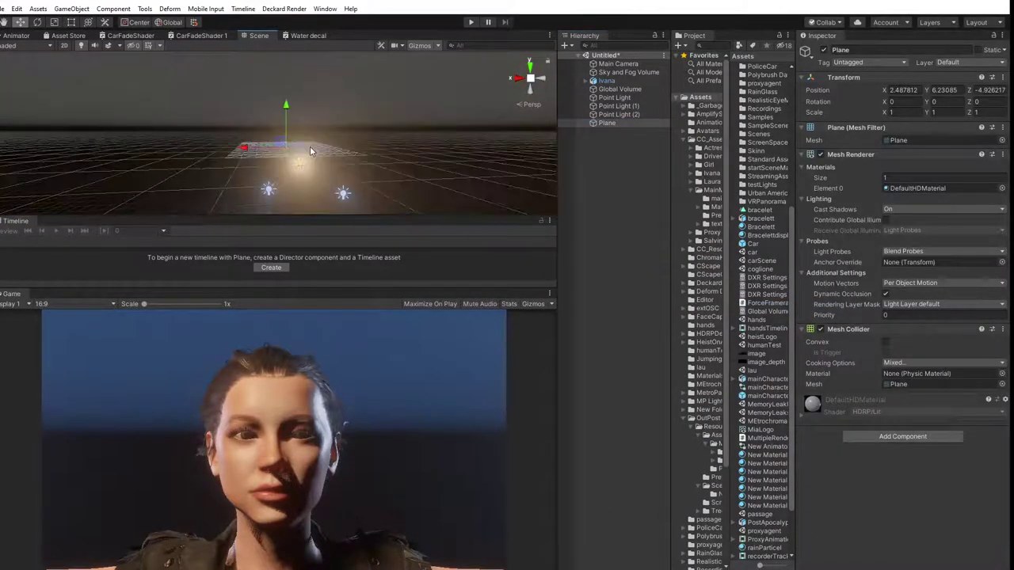
{"action": "left_click", "coordinate": [37, 22]}
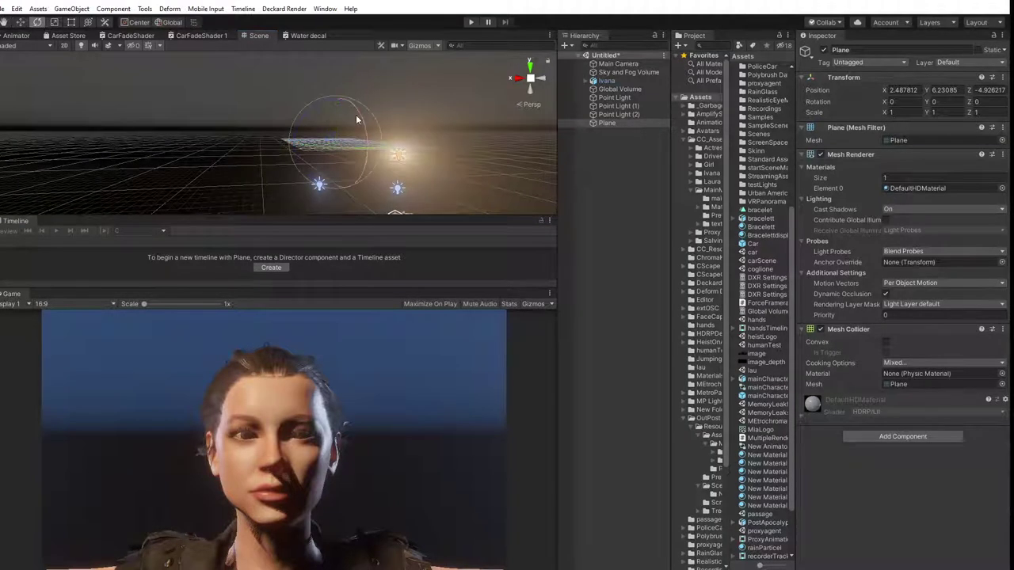
{"action": "left_click_drag", "start_coordinate": [356, 118], "coordinate": [394, 259]}
{"action": "left_click", "coordinate": [20, 22]}
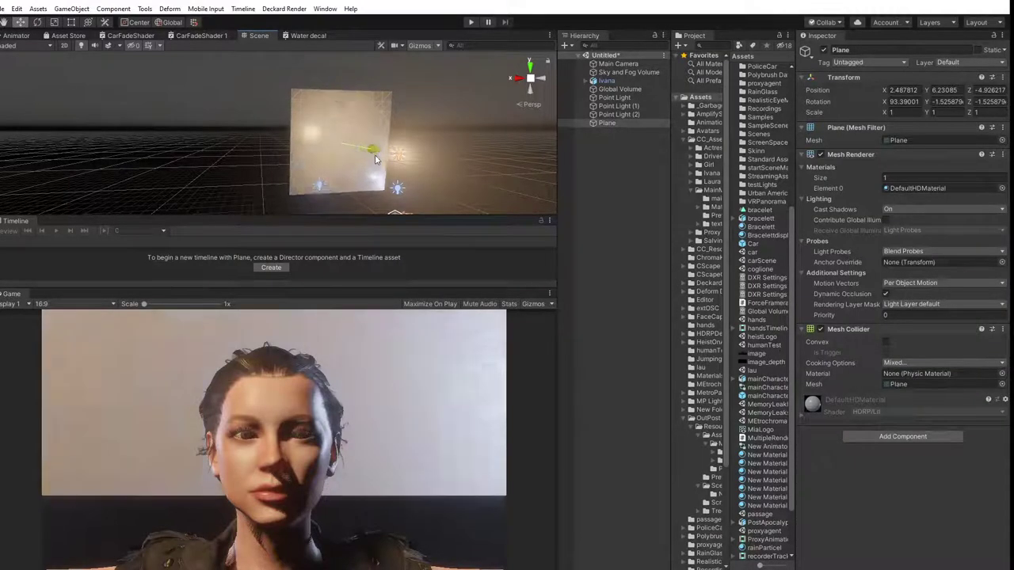
{"action": "left_click_drag", "start_coordinate": [375, 155], "coordinate": [390, 177]}
Turn the plane to face the camera and shift it along Z behind Ivana.
{"action": "left_click", "coordinate": [639, 176]}
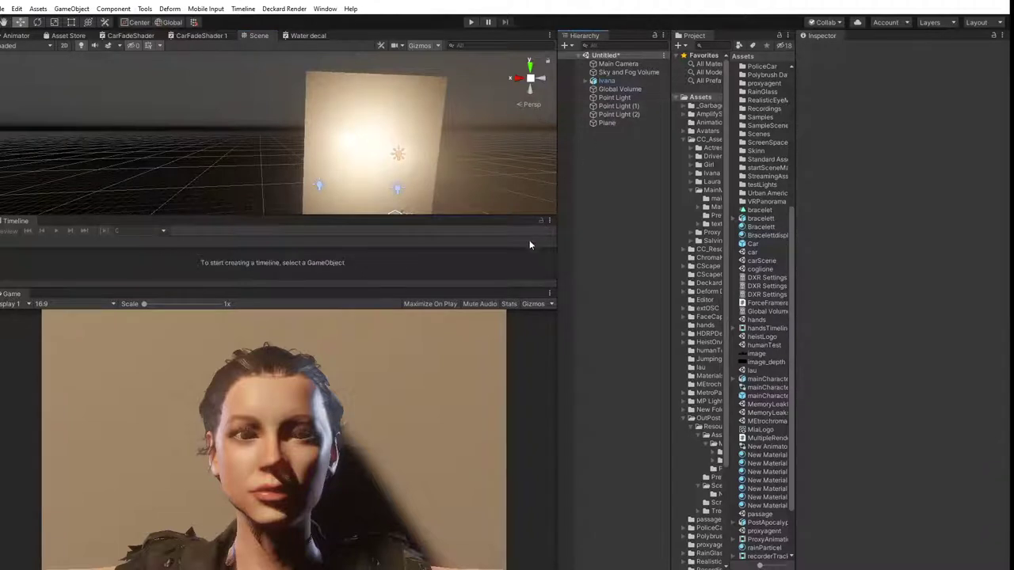
{"action": "left_click", "coordinate": [347, 131]}
{"action": "left_click", "coordinate": [37, 22]}
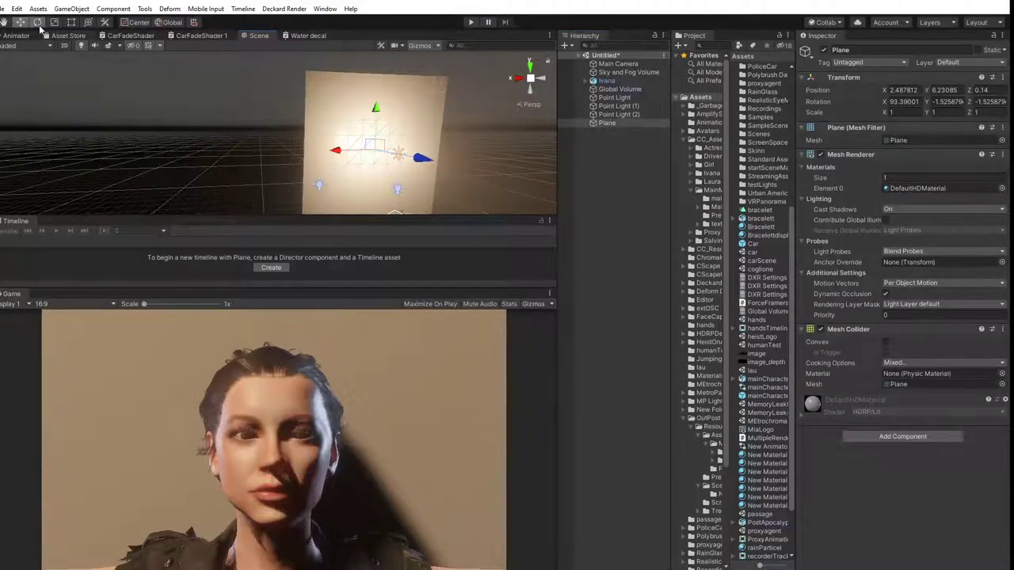
{"action": "left_click_drag", "start_coordinate": [419, 136], "coordinate": [418, 137]}
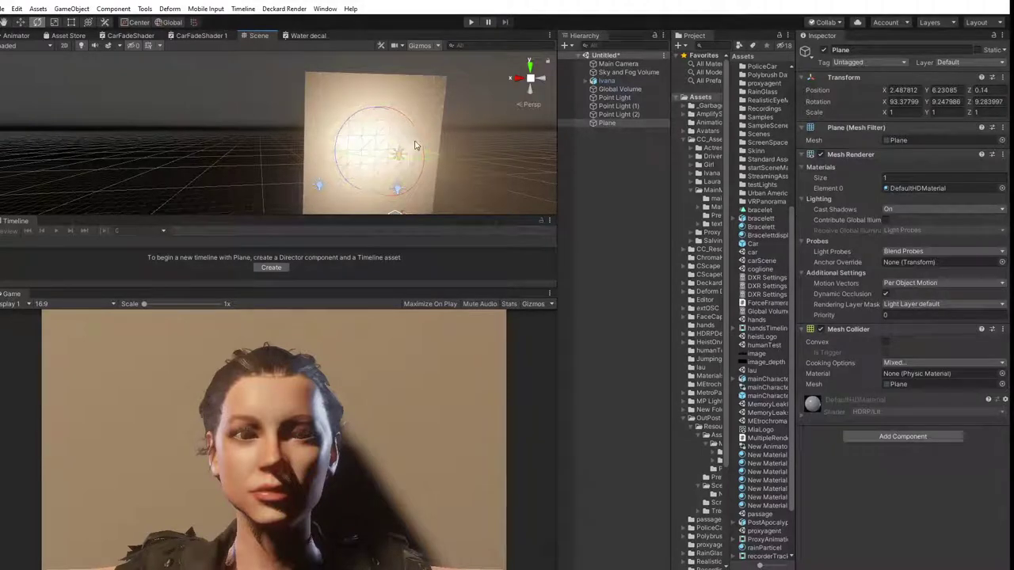
{"action": "left_click_drag", "start_coordinate": [364, 160], "coordinate": [262, 143]}
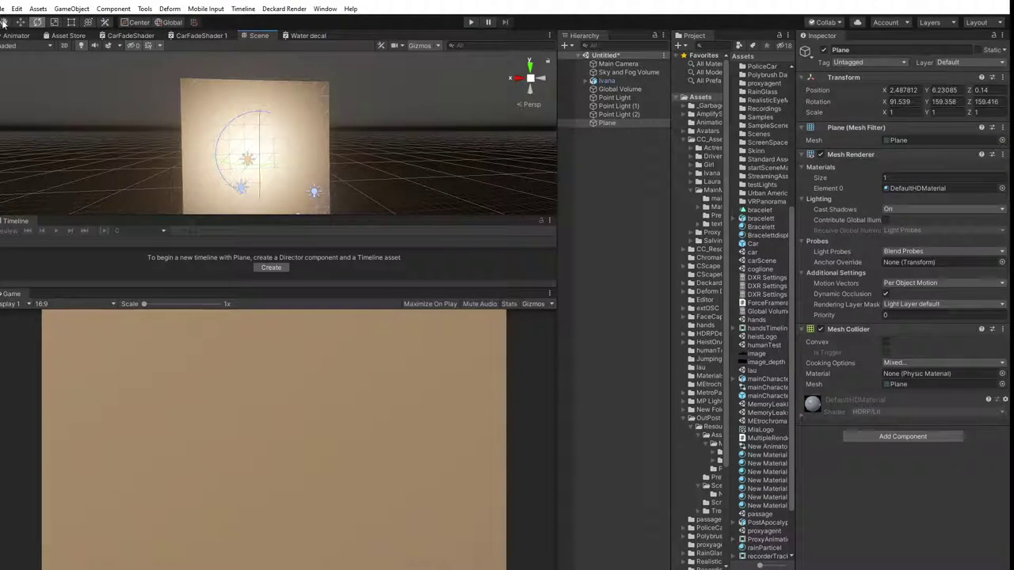
{"action": "left_click", "coordinate": [17, 23]}
{"action": "left_click_drag", "start_coordinate": [293, 179], "coordinate": [380, 190]}
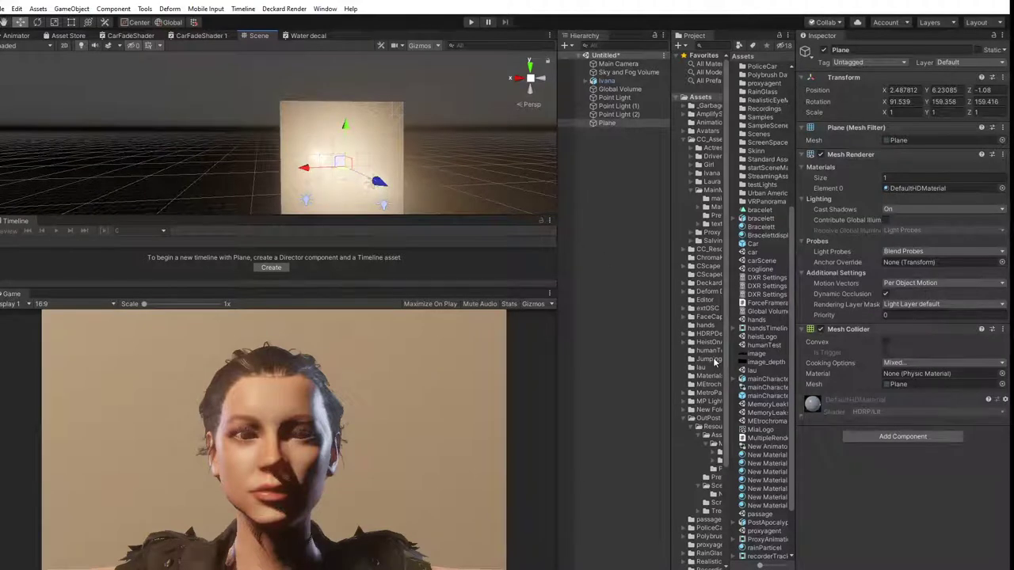
Check the backdrop and Point Light (2) in the scene view, then clear the selection.
{"action": "left_click", "coordinate": [611, 115]}
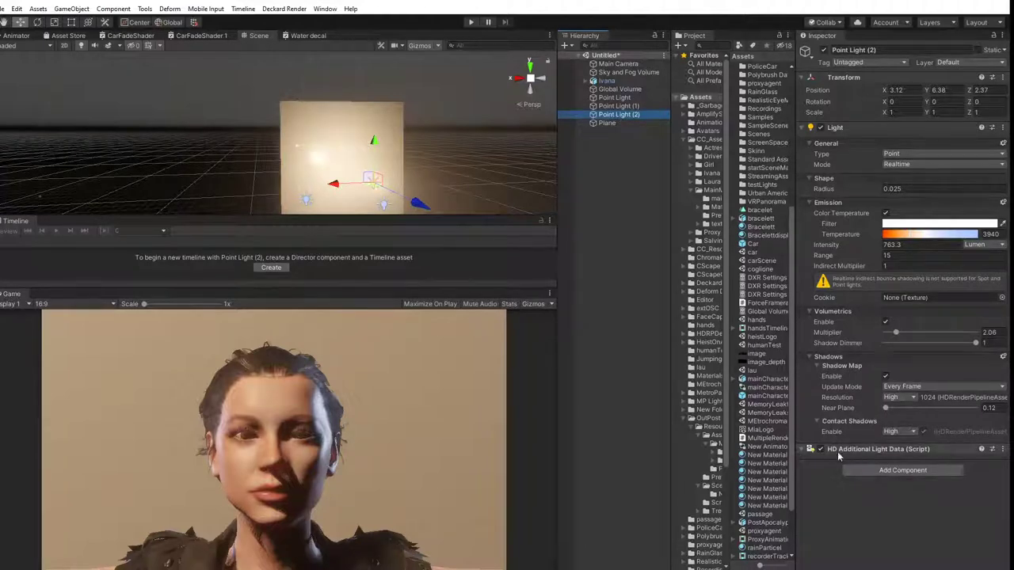
{"action": "middle_click_drag", "start_coordinate": [336, 152], "coordinate": [317, 99]}
{"action": "scroll", "coordinate": [317, 99], "scroll_direction": "up", "scroll_amount": 5}
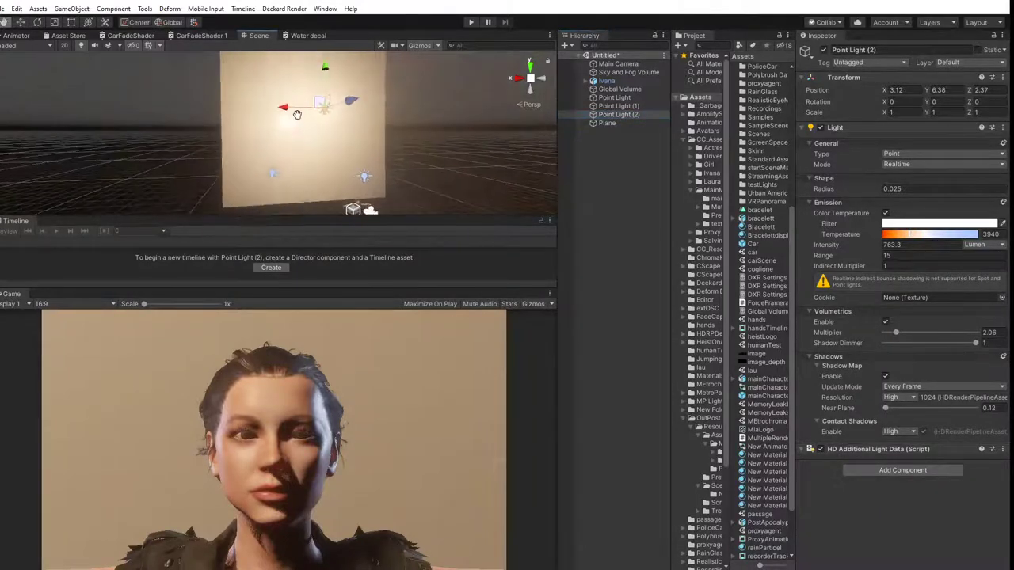
{"action": "scroll", "coordinate": [361, 134], "scroll_direction": "down", "scroll_amount": 2}
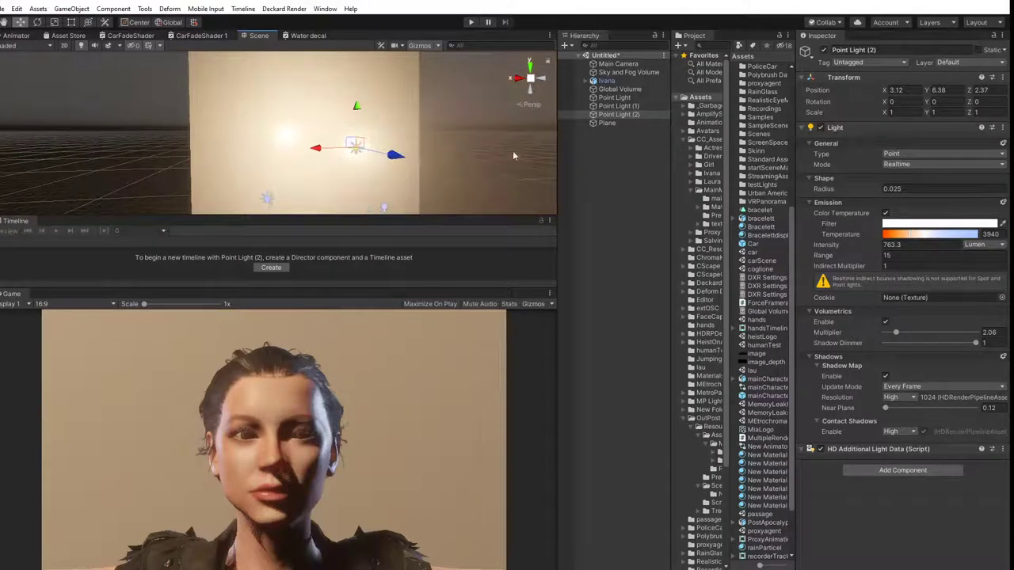
{"action": "left_click", "coordinate": [609, 142]}
{"action": "scroll", "coordinate": [289, 137], "scroll_direction": "down", "scroll_amount": 2}
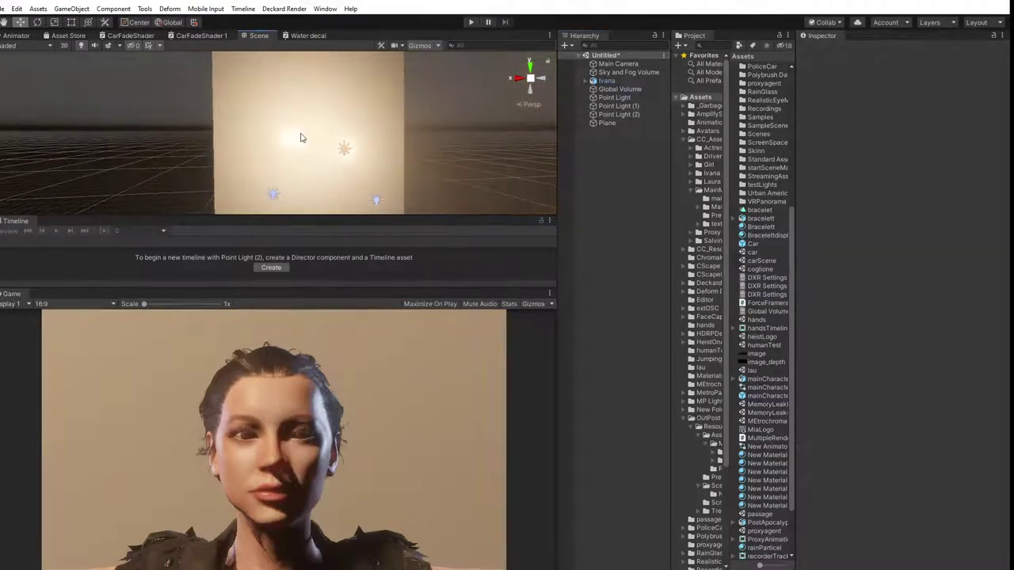
{"action": "right_click", "coordinate": [601, 149]}
{"action": "left_click", "coordinate": [578, 159]}
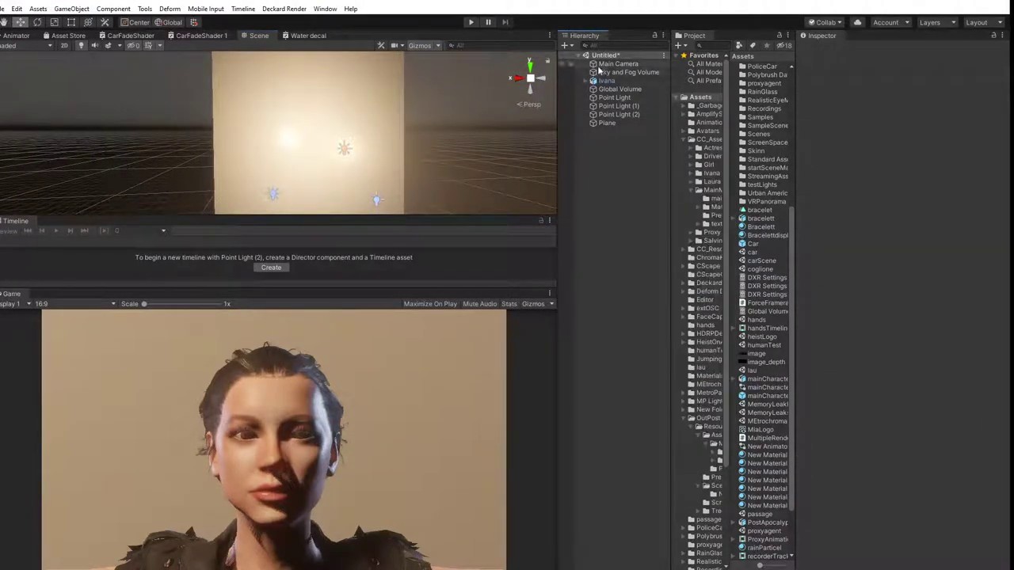
Add a Screen Space Reflection override to the Global Volume.
{"action": "left_click", "coordinate": [614, 89]}
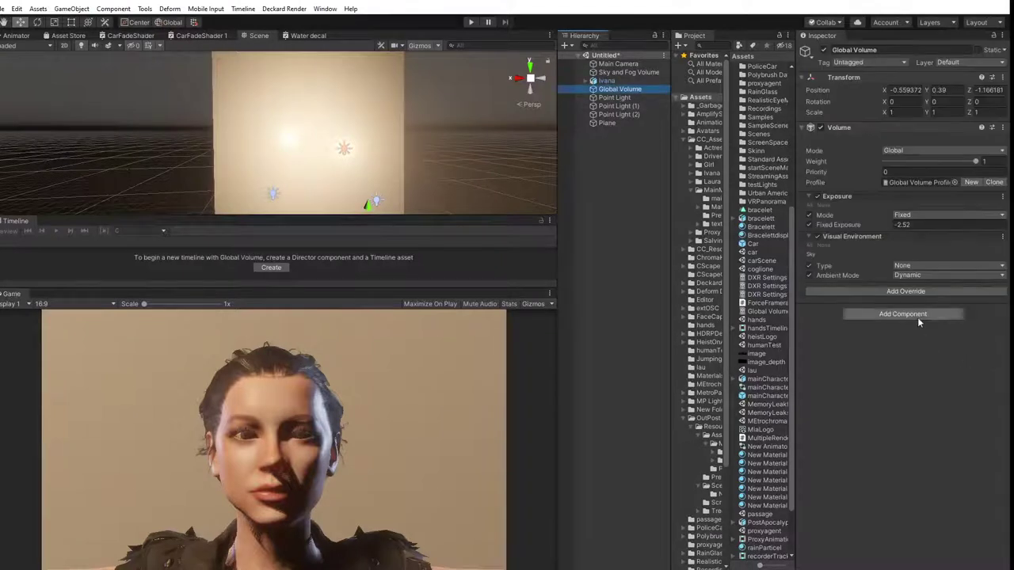
{"action": "left_click", "coordinate": [907, 292]}
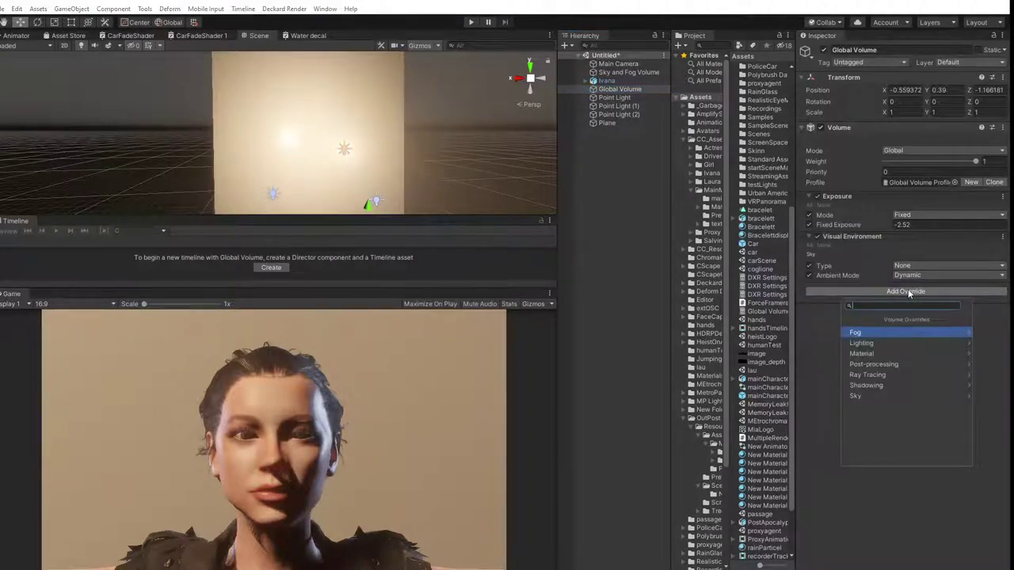
{"action": "type", "text": "scree"}
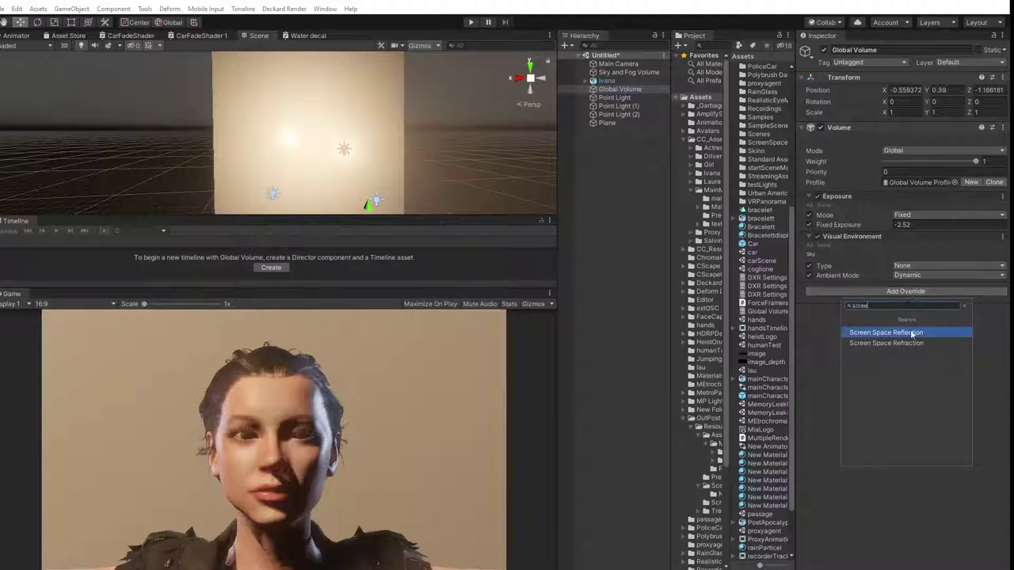
{"action": "left_click", "coordinate": [910, 333]}
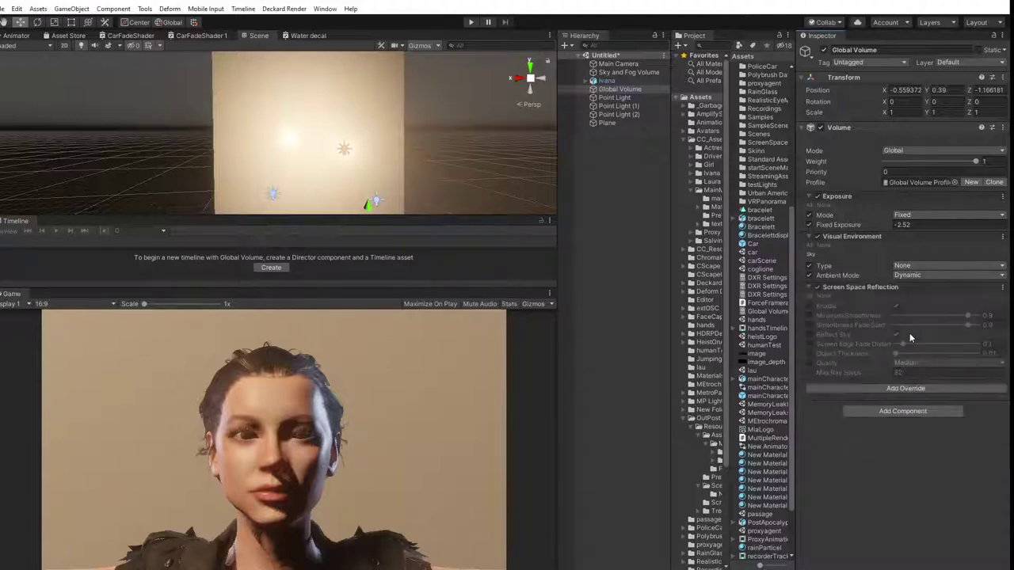
Override all Screen Space Reflection settings and lower Minimum Smoothness to 0.039.
{"action": "left_click", "coordinate": [809, 315]}
{"action": "left_click", "coordinate": [809, 325]}
{"action": "left_click", "coordinate": [808, 334]}
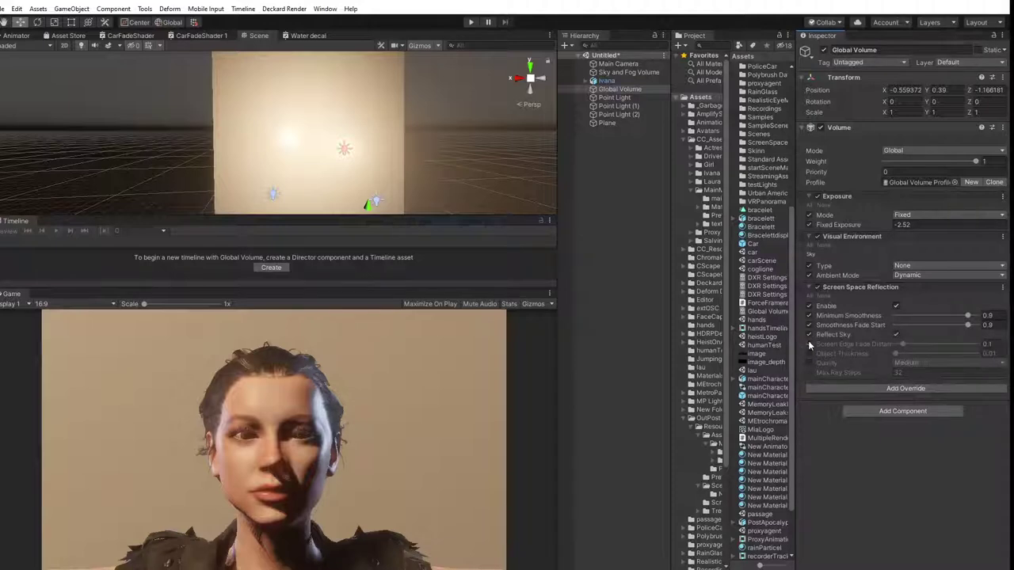
{"action": "left_click", "coordinate": [809, 344]}
{"action": "left_click", "coordinate": [808, 353]}
{"action": "left_click", "coordinate": [809, 363]}
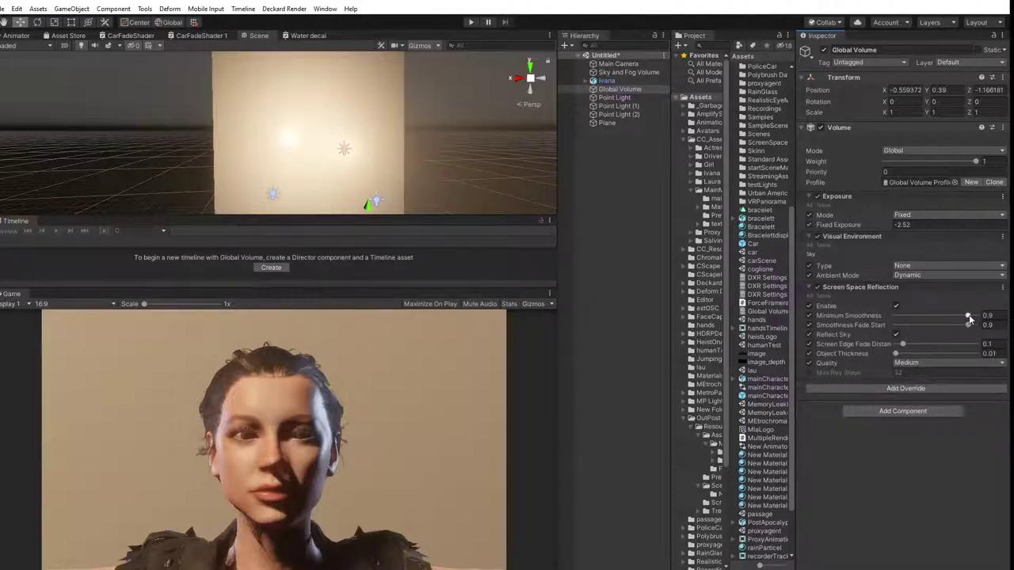
{"action": "left_click_drag", "start_coordinate": [969, 316], "coordinate": [900, 337]}
{"action": "left_click", "coordinate": [895, 389]}
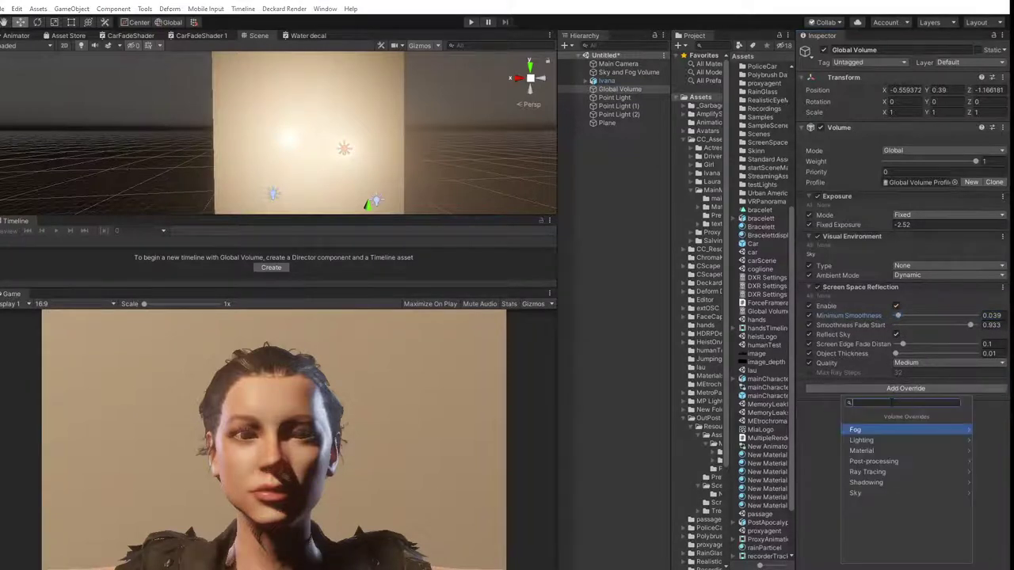
Add Ambient Occlusion, overriding Direct Lighting Strength, Radius, Quality, Temporal Accumulation and Ghosting reduction.
{"action": "type", "text": "ambient"}
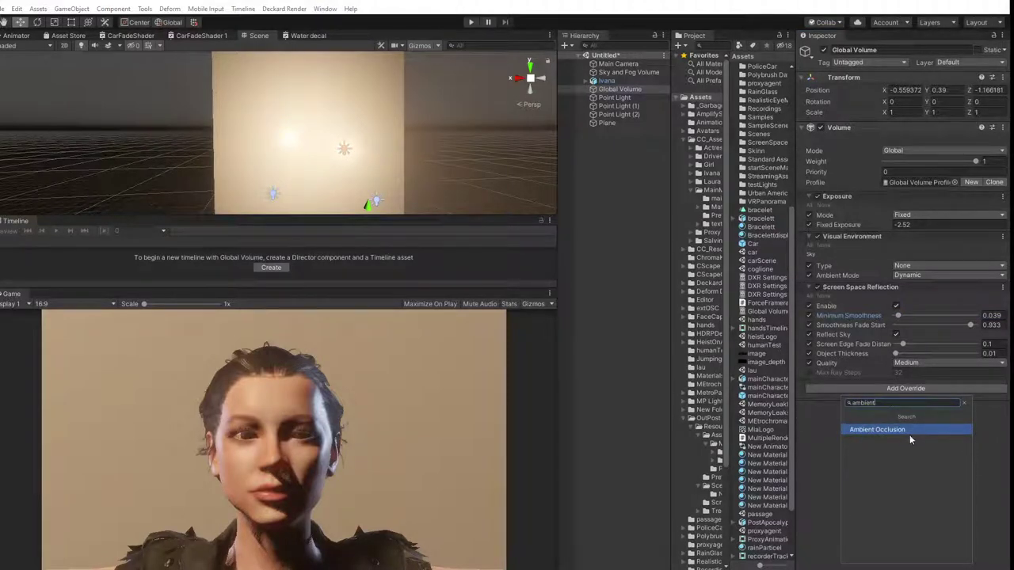
{"action": "left_click", "coordinate": [910, 431]}
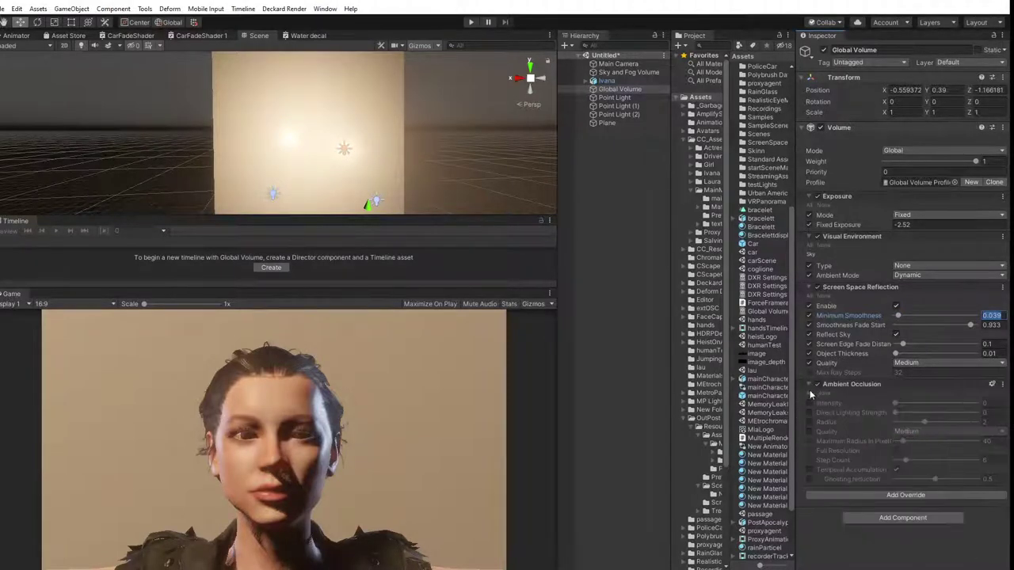
{"action": "left_click", "coordinate": [810, 412]}
{"action": "left_click", "coordinate": [810, 422]}
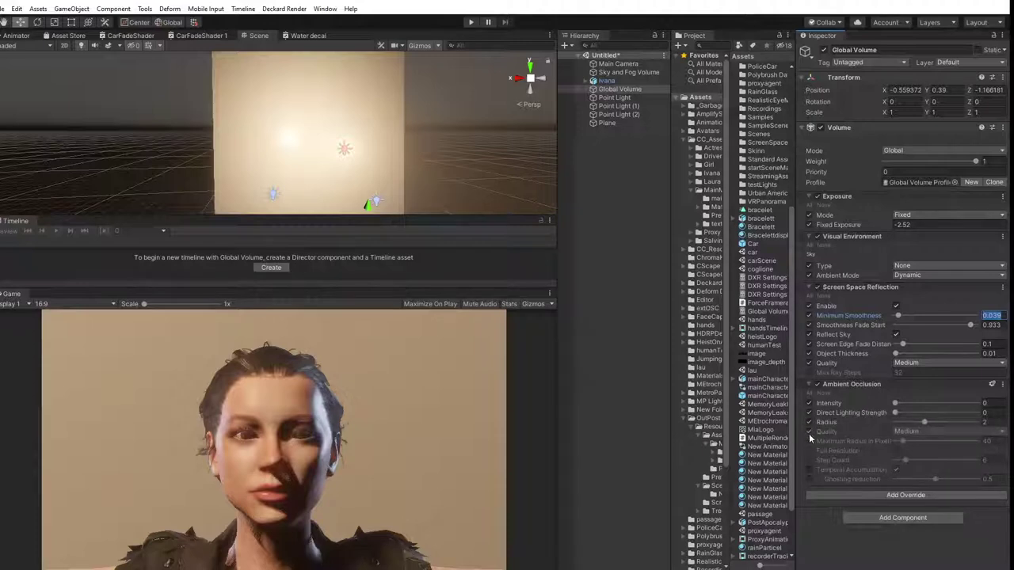
{"action": "left_click", "coordinate": [808, 432]}
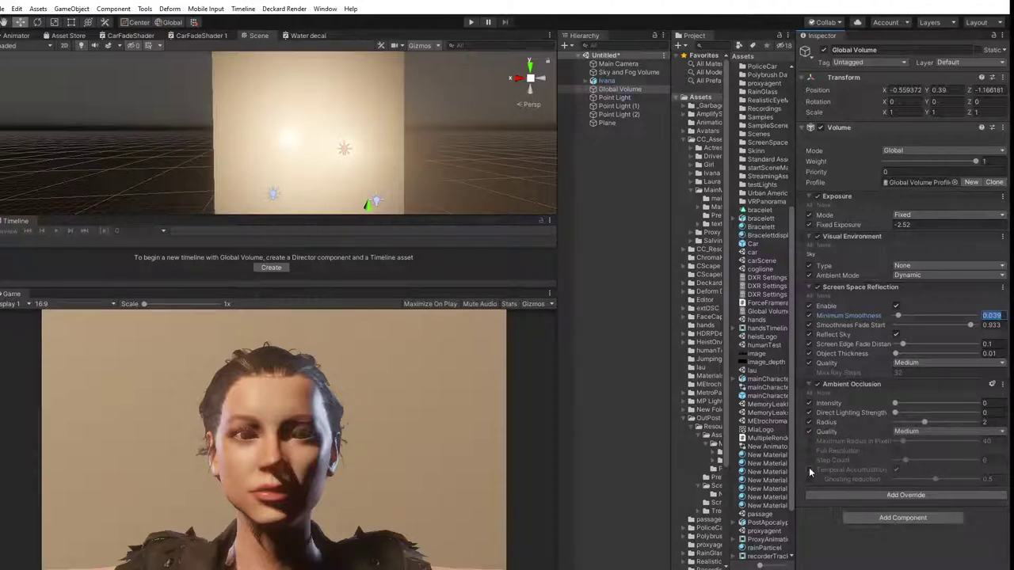
{"action": "left_click", "coordinate": [809, 470]}
{"action": "left_click", "coordinate": [809, 479]}
Raise the ambient occlusion Intensity to 4.
{"action": "left_click_drag", "start_coordinate": [898, 404], "coordinate": [930, 413]}
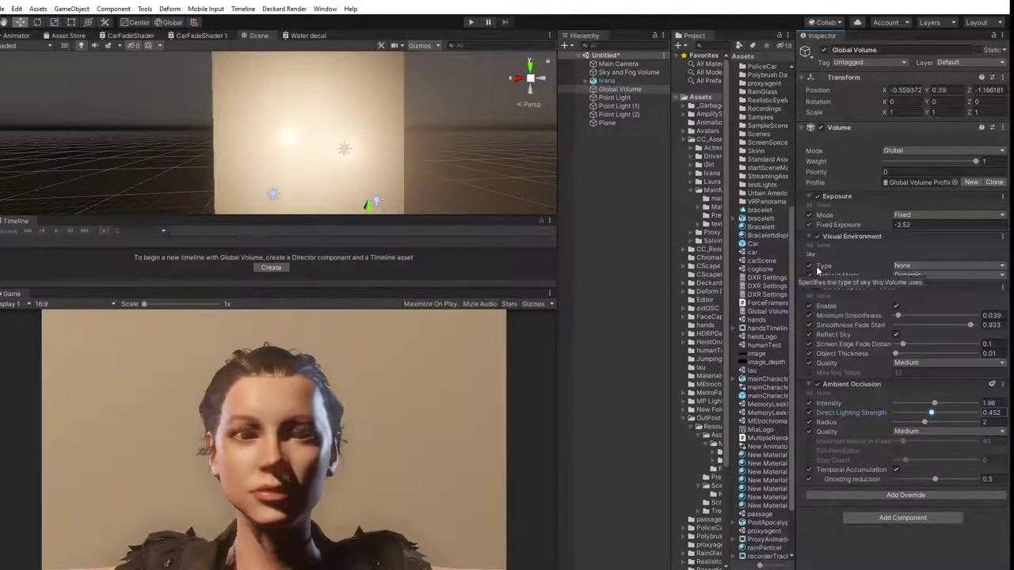
{"action": "left_click", "coordinate": [936, 404]}
{"action": "mouse_move", "coordinate": [940, 406]}
{"action": "left_mouse_down"}
{"action": "mouse_move", "coordinate": [977, 404]}
{"action": "mouse_move", "coordinate": [912, 421]}
{"action": "mouse_move", "coordinate": [945, 429]}
{"action": "mouse_move", "coordinate": [915, 432]}
{"action": "left_mouse_up"}
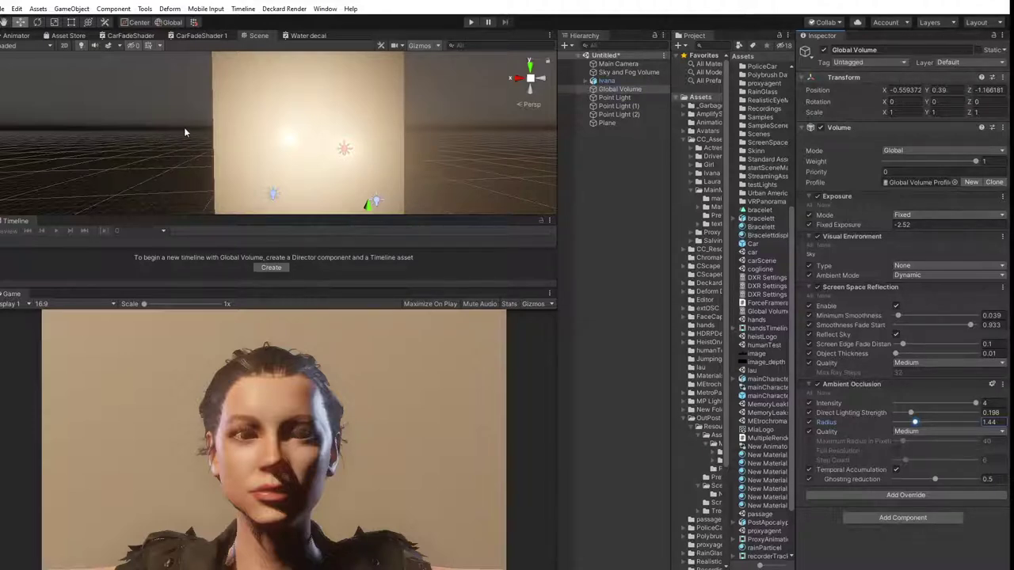
Raise Point Light (2) to about X 3.12, Y 6.31, Z 2.47 and frame Ivana.
{"action": "left_click", "coordinate": [344, 151]}
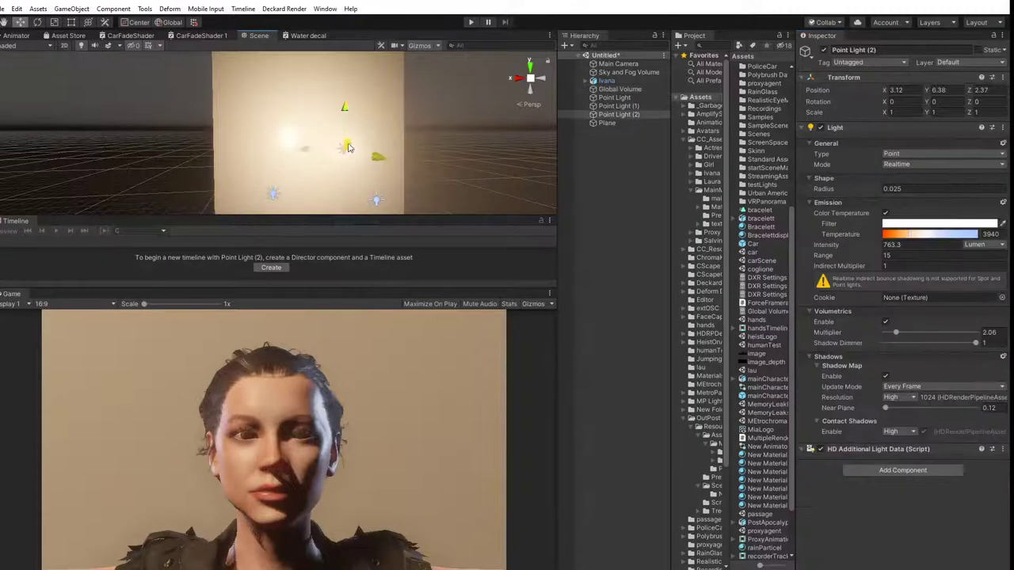
{"action": "mouse_move", "coordinate": [345, 150]}
{"action": "left_mouse_down"}
{"action": "mouse_move", "coordinate": [392, 129]}
{"action": "mouse_move", "coordinate": [337, 123]}
{"action": "mouse_move", "coordinate": [310, 95]}
{"action": "mouse_move", "coordinate": [336, 95]}
{"action": "mouse_move", "coordinate": [349, 119]}
{"action": "mouse_move", "coordinate": [345, 149]}
{"action": "left_mouse_up"}
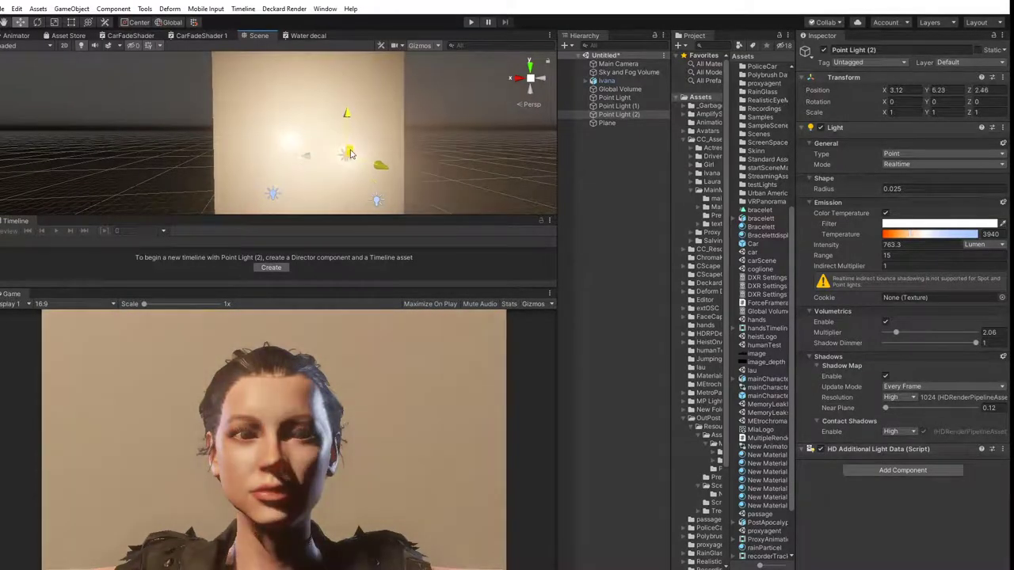
{"action": "scroll", "coordinate": [301, 153], "scroll_direction": "up", "scroll_amount": 5}
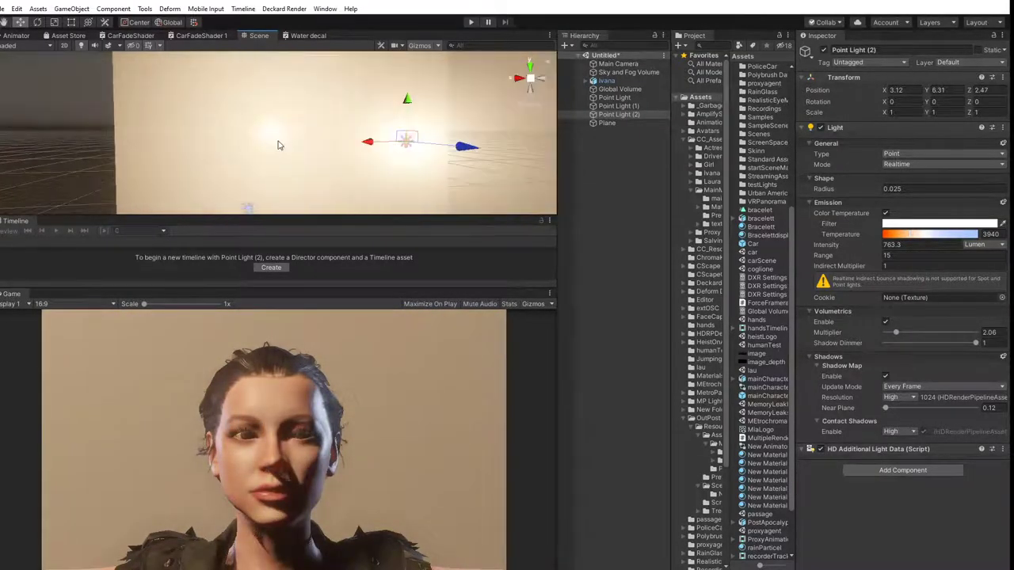
{"action": "double_click", "coordinate": [599, 81]}
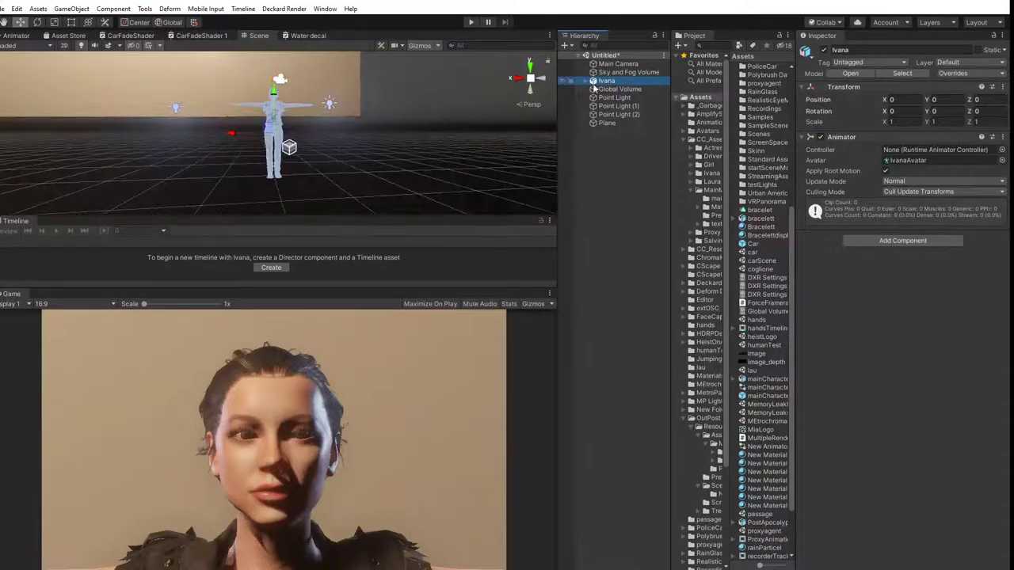
Expand Ivana's child objects in the Hierarchy and shift the Scene view down.
{"action": "left_click", "coordinate": [587, 81]}
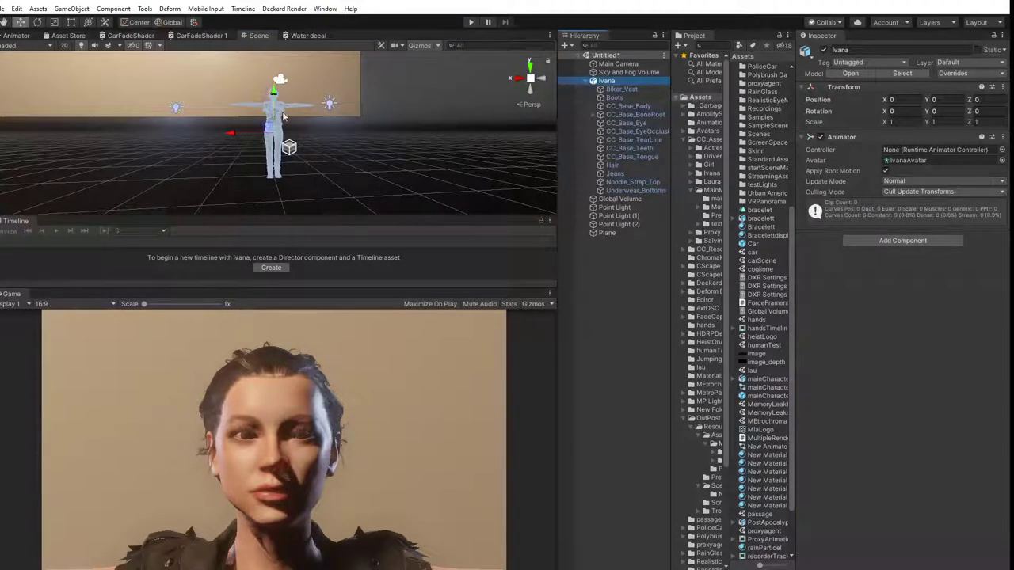
{"action": "scroll", "coordinate": [276, 103], "scroll_direction": "up", "scroll_amount": 2}
{"action": "scroll", "coordinate": [275, 103], "scroll_direction": "up", "scroll_amount": 2}
{"action": "middle_click_drag", "start_coordinate": [276, 103], "coordinate": [266, 145]}
{"action": "scroll", "coordinate": [266, 145], "scroll_direction": "down", "scroll_amount": 3}
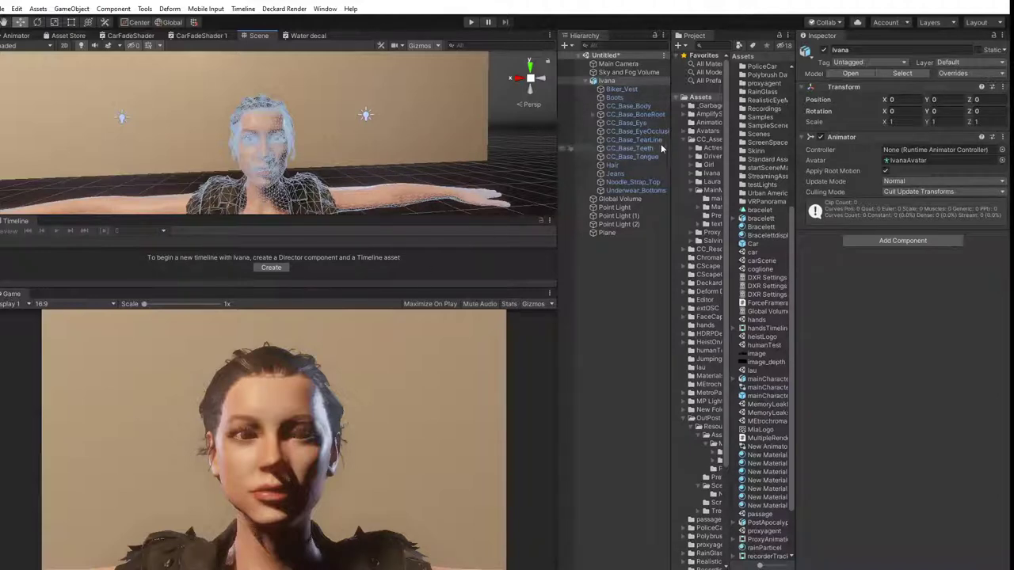
Step through Biker_Vest, Ivana, CC_Base_BoneRoot and CC_Base_Hip in the Hierarchy.
{"action": "left_click", "coordinate": [616, 90]}
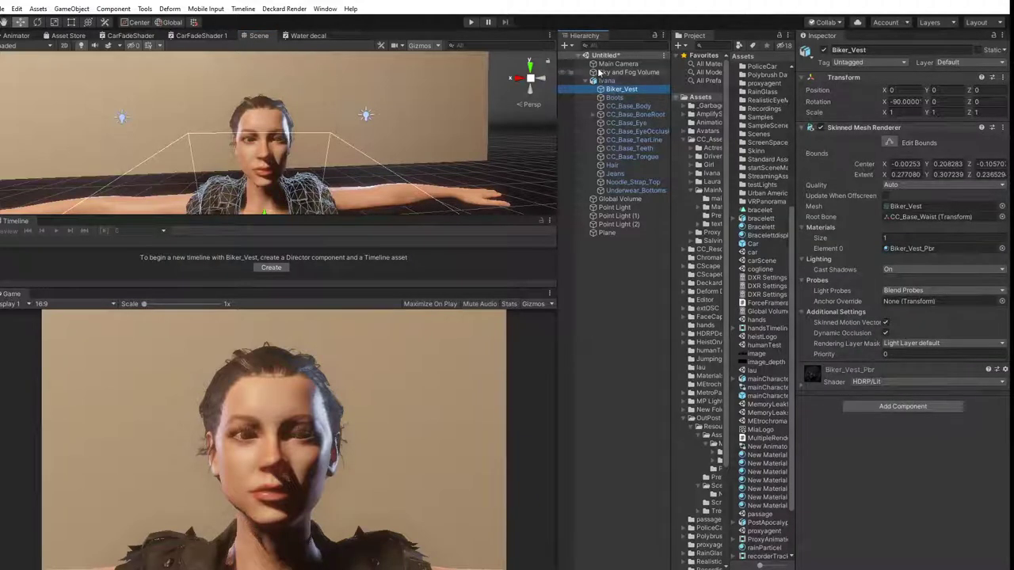
{"action": "key", "text": "Up"}
{"action": "left_click", "coordinate": [626, 115]}
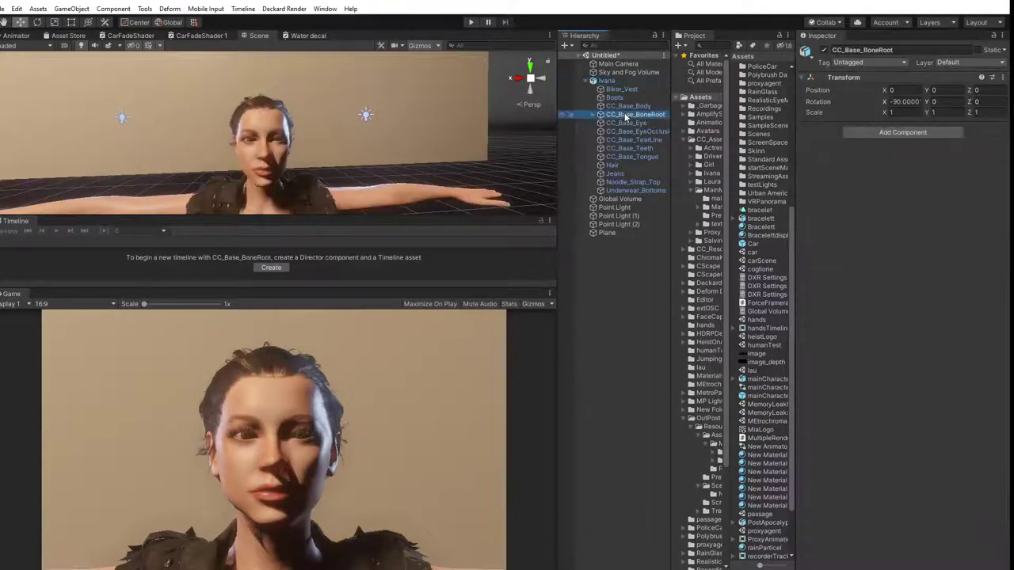
{"action": "left_click", "coordinate": [592, 115]}
{"action": "left_click", "coordinate": [634, 125]}
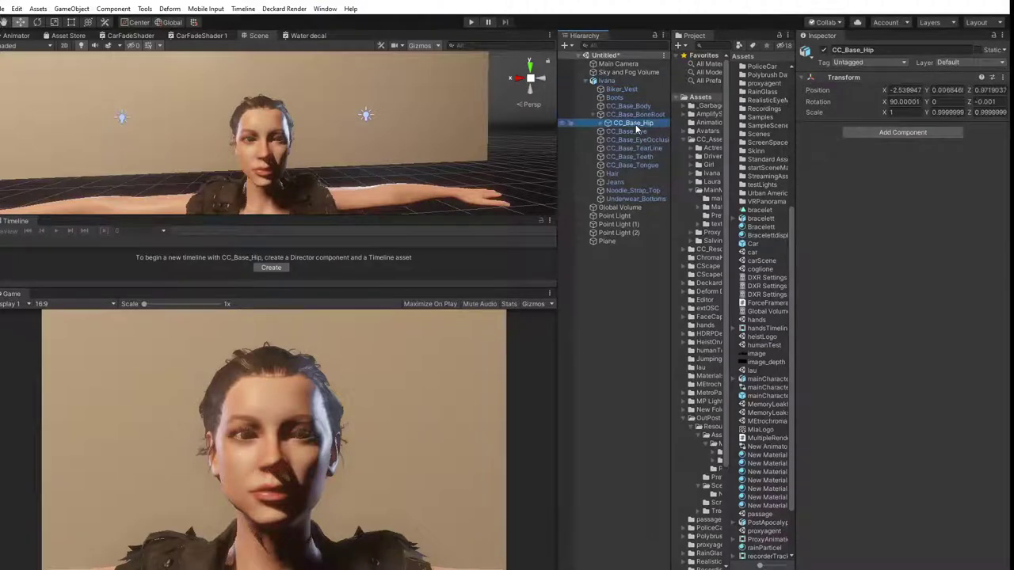
{"action": "left_click", "coordinate": [618, 90]}
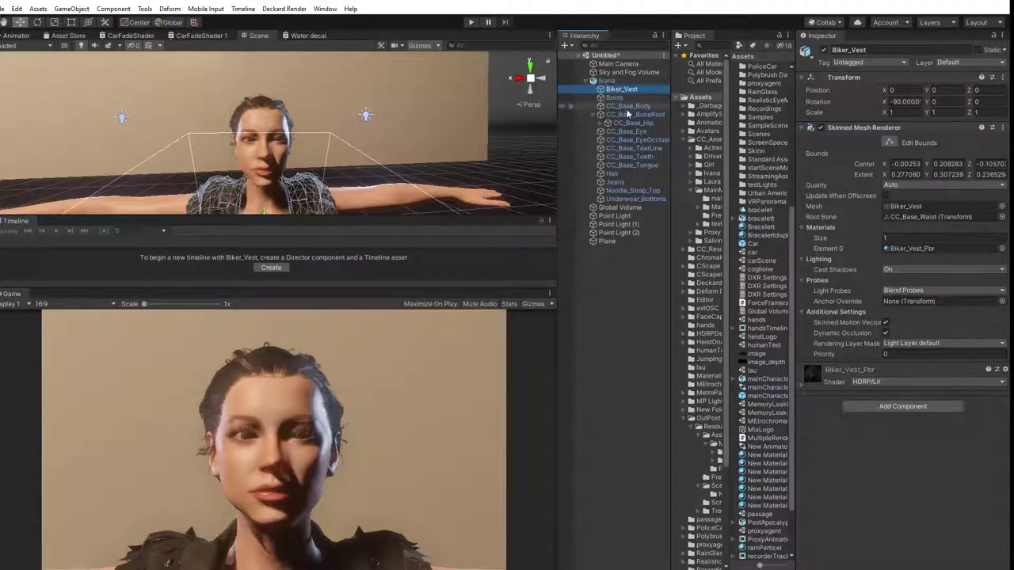
Select CC_Base_Body and preview the Open, Explosive and Wide mouth blend shapes, resetting Lip_Open.
{"action": "left_click", "coordinate": [629, 106]}
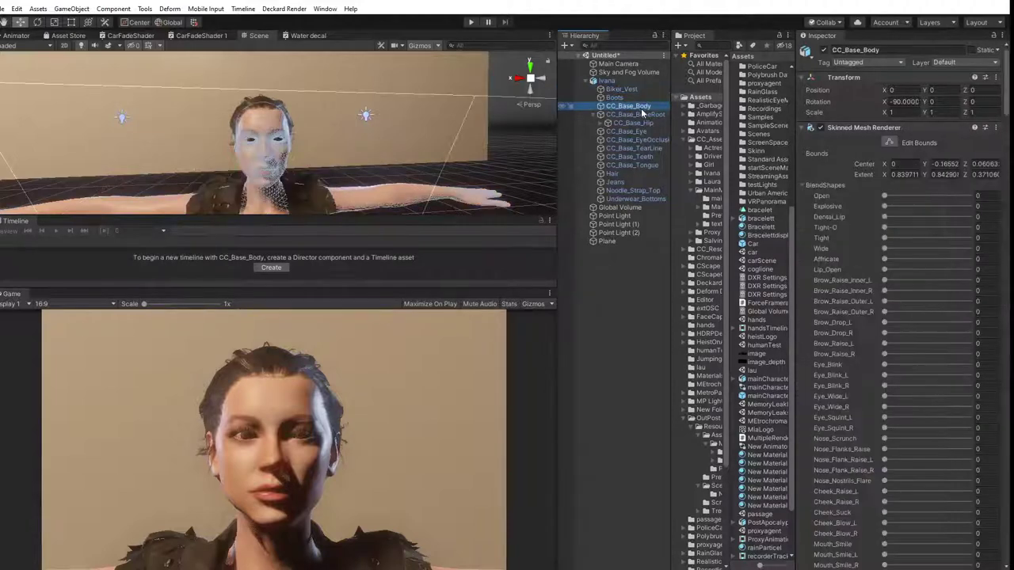
{"action": "left_click_drag", "start_coordinate": [885, 198], "coordinate": [810, 196]}
{"action": "left_click_drag", "start_coordinate": [885, 206], "coordinate": [808, 235]}
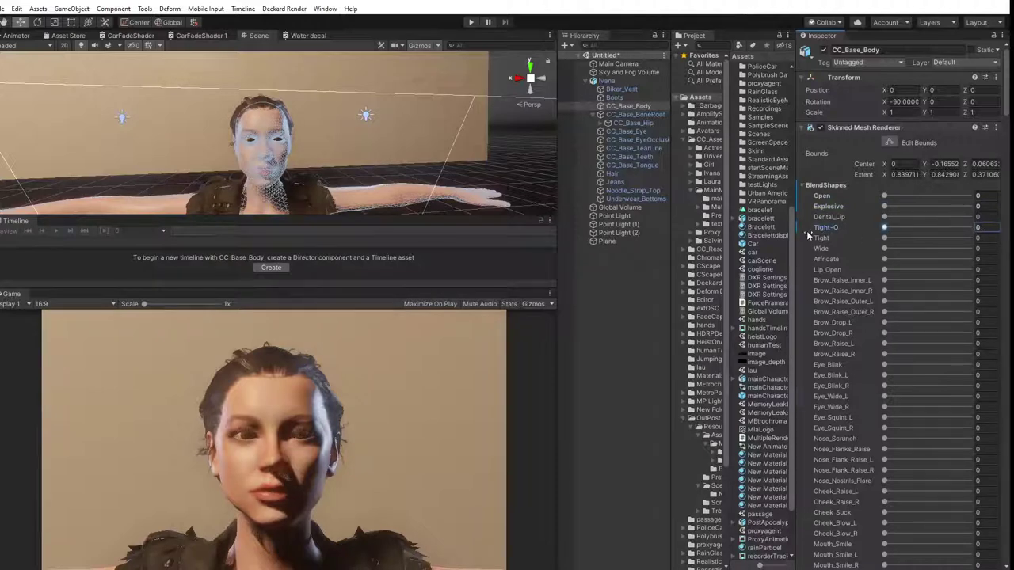
{"action": "left_click_drag", "start_coordinate": [885, 248], "coordinate": [935, 271]}
{"action": "key", "text": "ctrl+z"}
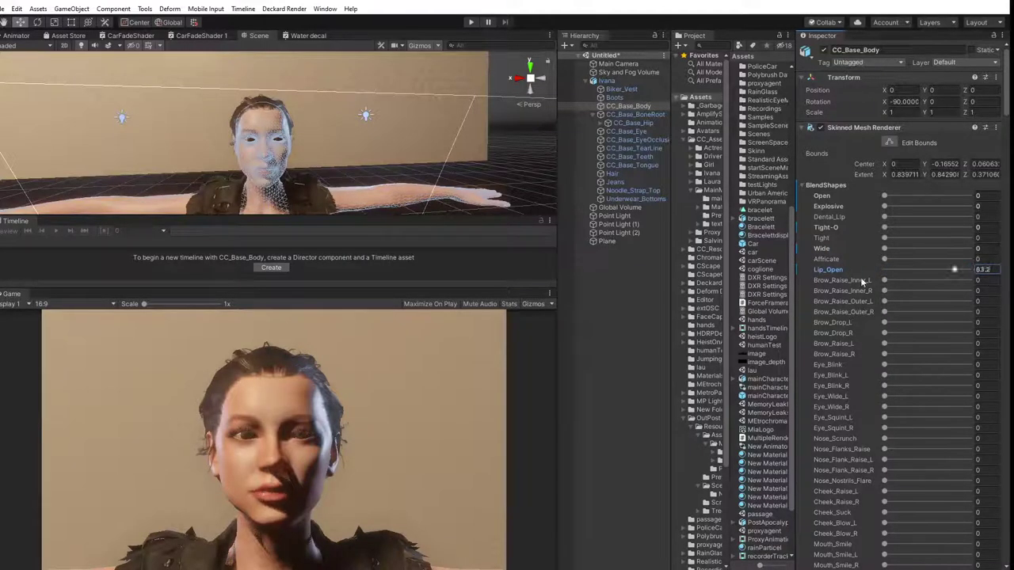
Preview the Eye_Blink_L, Eye_Wide_L, Mouth_Widen, Mouth_Down and Mouth_Skewer blend shapes.
{"action": "left_click_drag", "start_coordinate": [885, 374], "coordinate": [787, 370]}
{"action": "left_click_drag", "start_coordinate": [885, 400], "coordinate": [802, 391]}
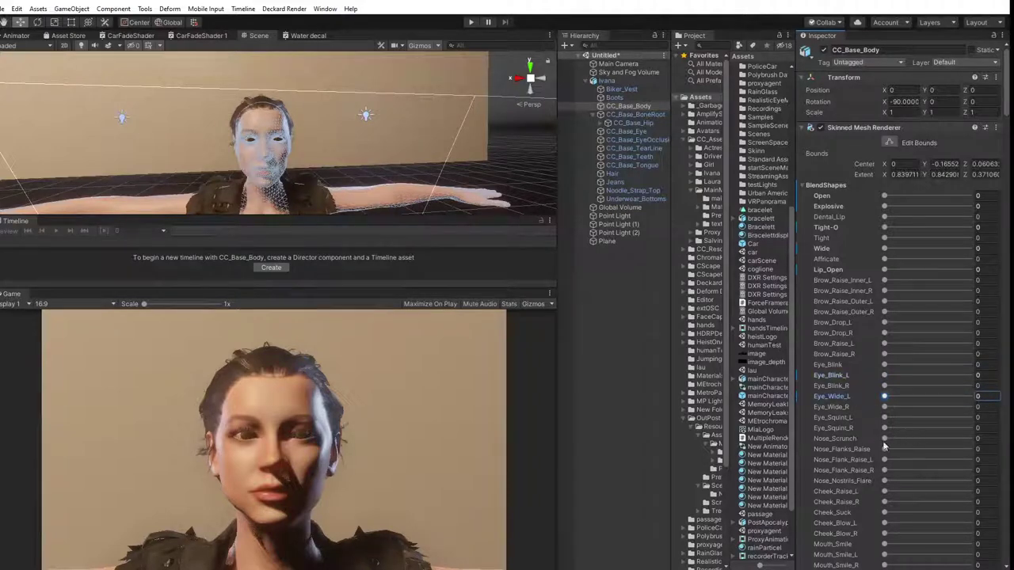
{"action": "scroll", "coordinate": [872, 446], "scroll_direction": "down", "scroll_amount": 15}
{"action": "scroll", "coordinate": [863, 313], "scroll_direction": "up", "scroll_amount": 6}
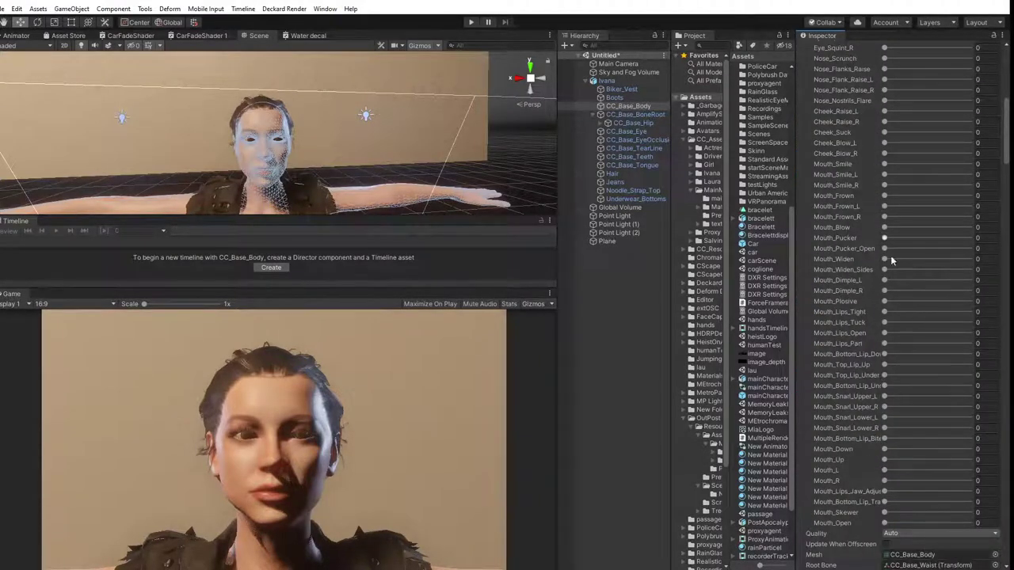
{"action": "left_click_drag", "start_coordinate": [885, 261], "coordinate": [783, 273]}
{"action": "left_click_drag", "start_coordinate": [885, 449], "coordinate": [797, 449]}
{"action": "left_click_drag", "start_coordinate": [885, 514], "coordinate": [821, 513]}
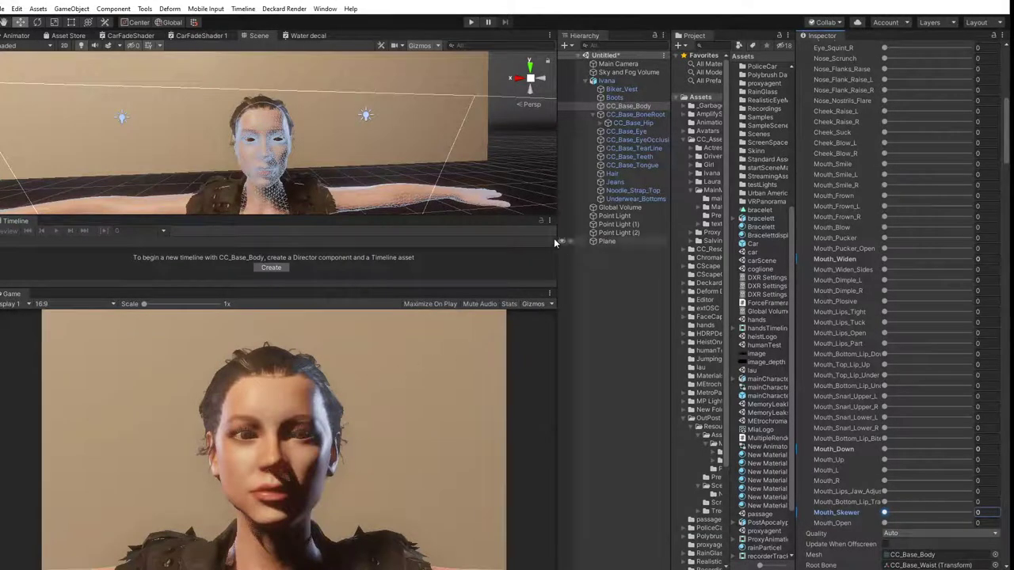
Select CC_Base_BoneRoot and CC_Base_Hip, expanding the skeleton down to CC_Base_Pelvis.
{"action": "left_click", "coordinate": [621, 89]}
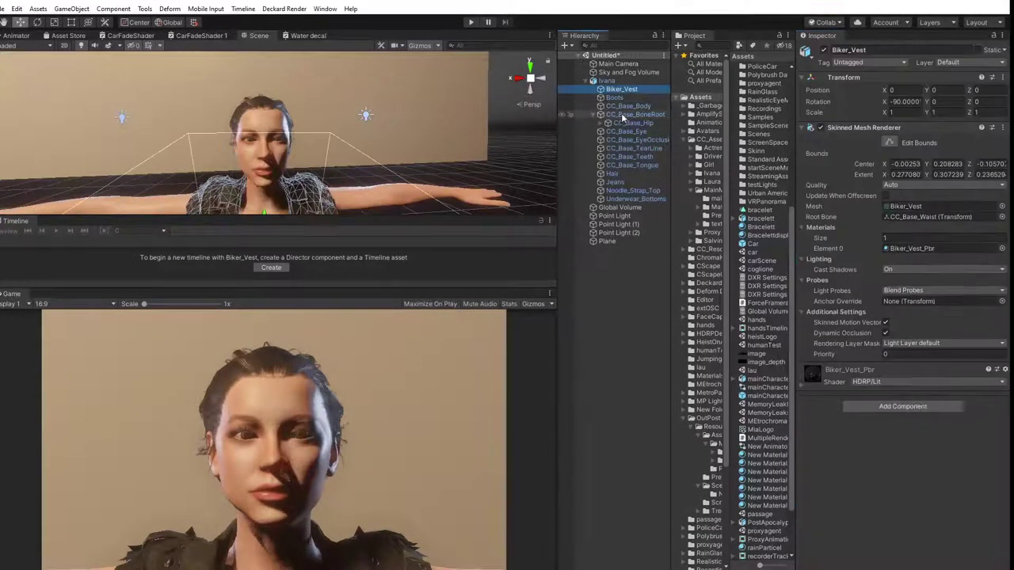
{"action": "left_click", "coordinate": [622, 115]}
{"action": "left_click", "coordinate": [634, 132]}
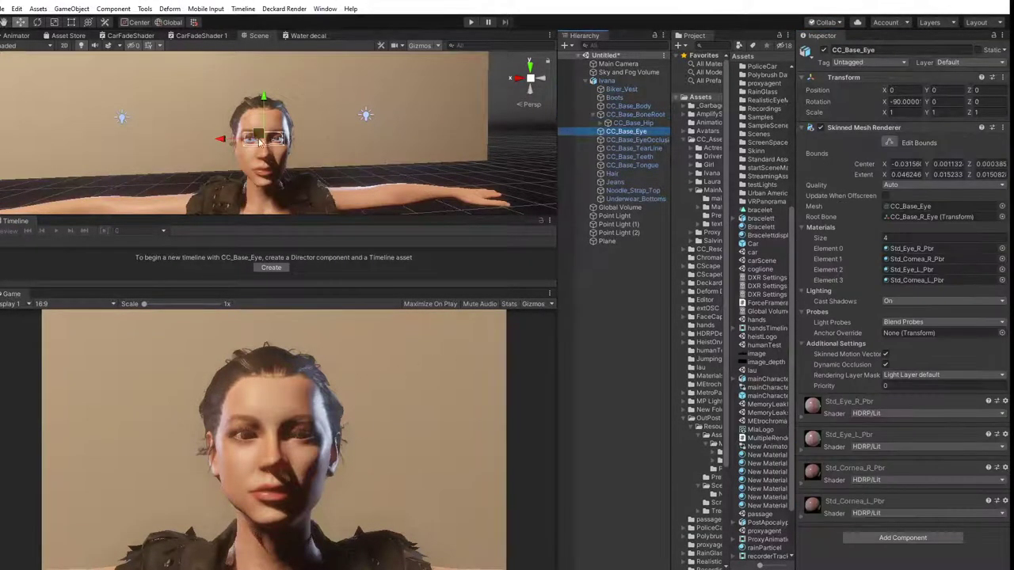
{"action": "left_click", "coordinate": [634, 115]}
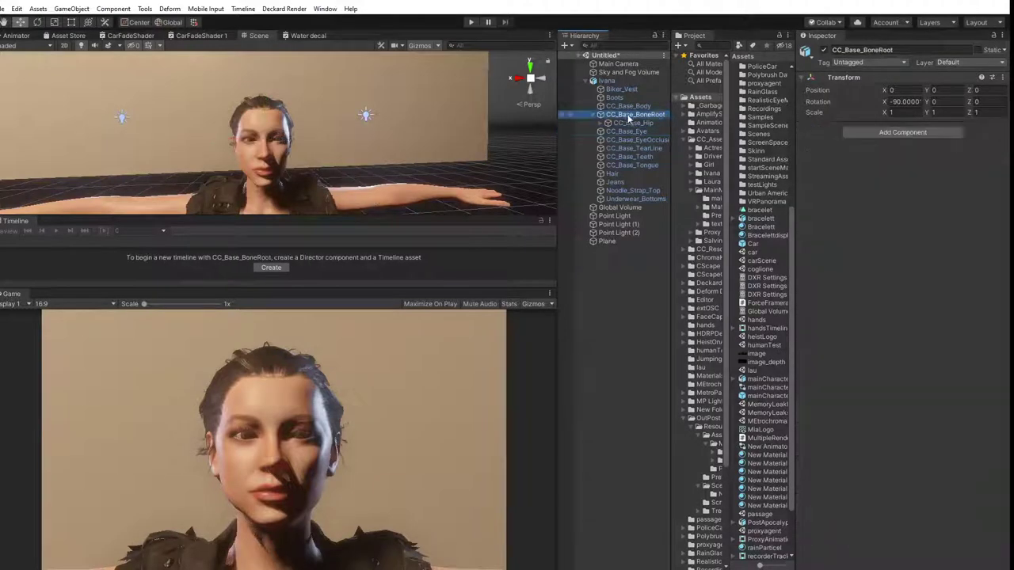
{"action": "left_click", "coordinate": [633, 123]}
{"action": "left_click", "coordinate": [605, 122]}
{"action": "left_click", "coordinate": [640, 131]}
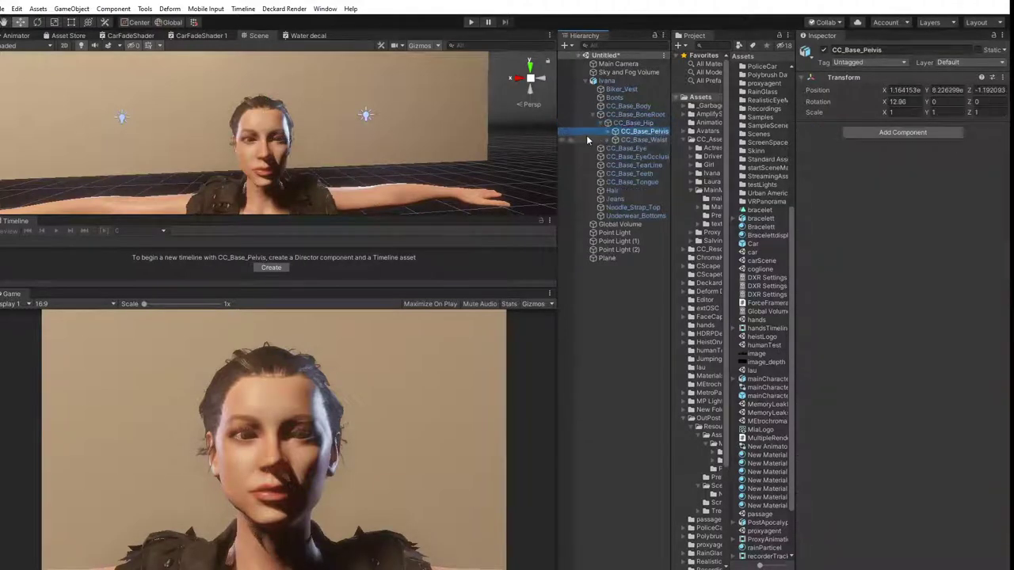
Expand the leg bones, selecting CC_Base_L_Thigh, L_Calf, L_Foot and L_KneeShareBone.
{"action": "left_click", "coordinate": [614, 131]}
{"action": "left_click", "coordinate": [637, 141]}
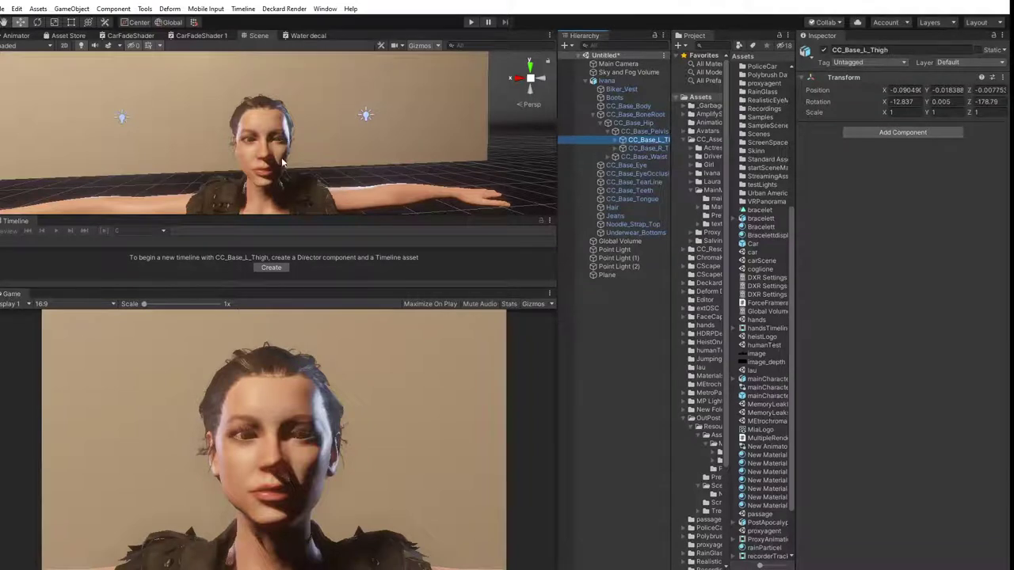
{"action": "scroll", "coordinate": [282, 162], "scroll_direction": "down", "scroll_amount": 5}
{"action": "left_click", "coordinate": [615, 140]}
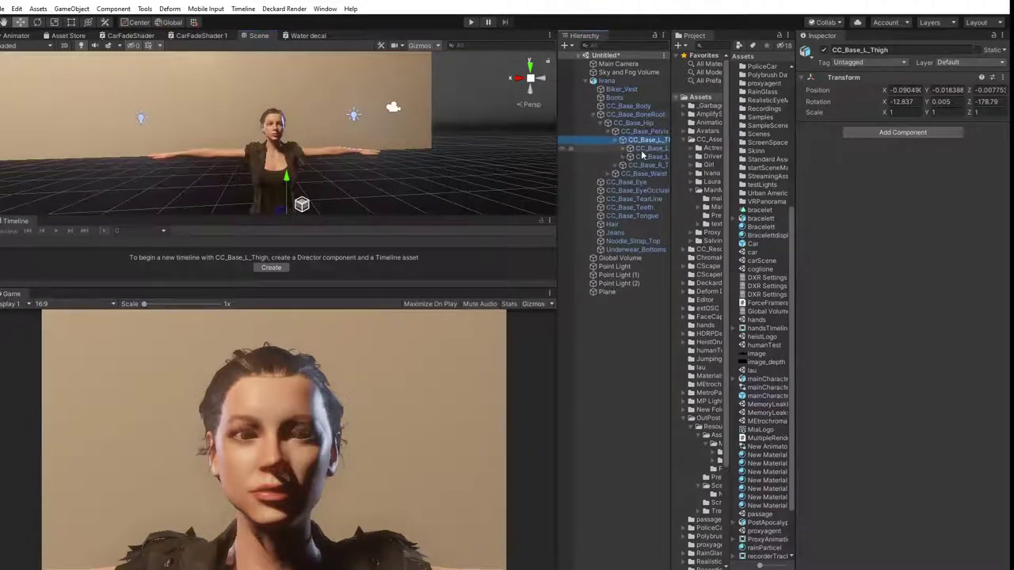
{"action": "left_click", "coordinate": [648, 148]}
{"action": "left_click", "coordinate": [623, 149]}
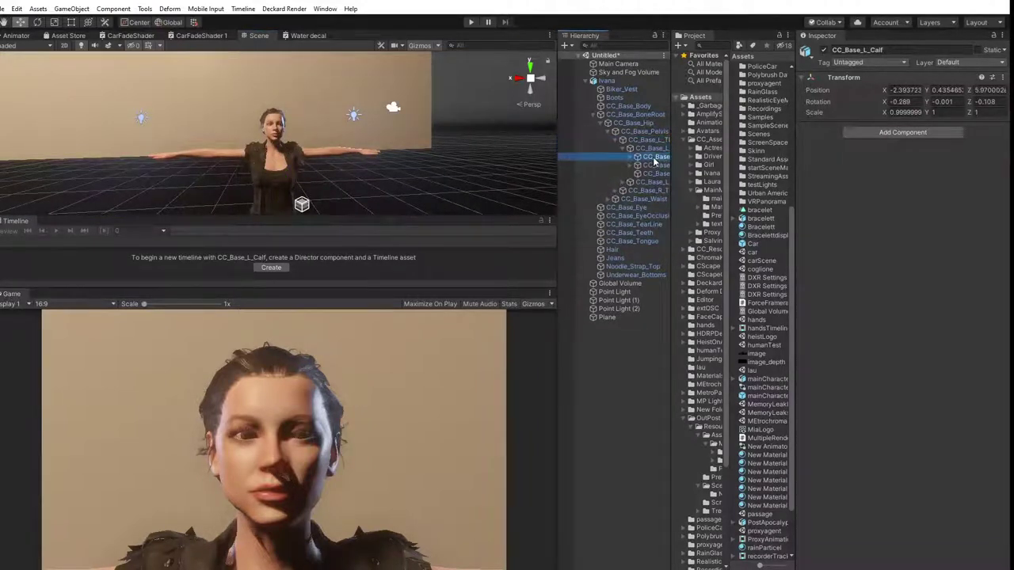
{"action": "left_click", "coordinate": [654, 156]}
{"action": "left_click", "coordinate": [654, 165]}
{"action": "left_click", "coordinate": [653, 173]}
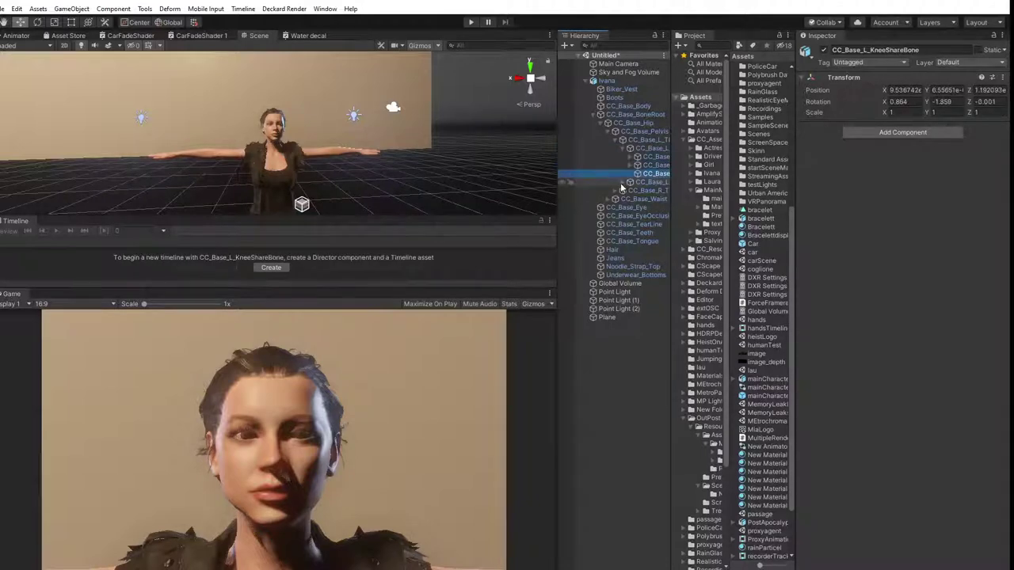
{"action": "left_click", "coordinate": [624, 182]}
{"action": "left_click", "coordinate": [622, 199]}
Expand CC_Base_Waist and Spine down to Spine02 and select CC_Base_L_Clavicle.
{"action": "left_click", "coordinate": [615, 224]}
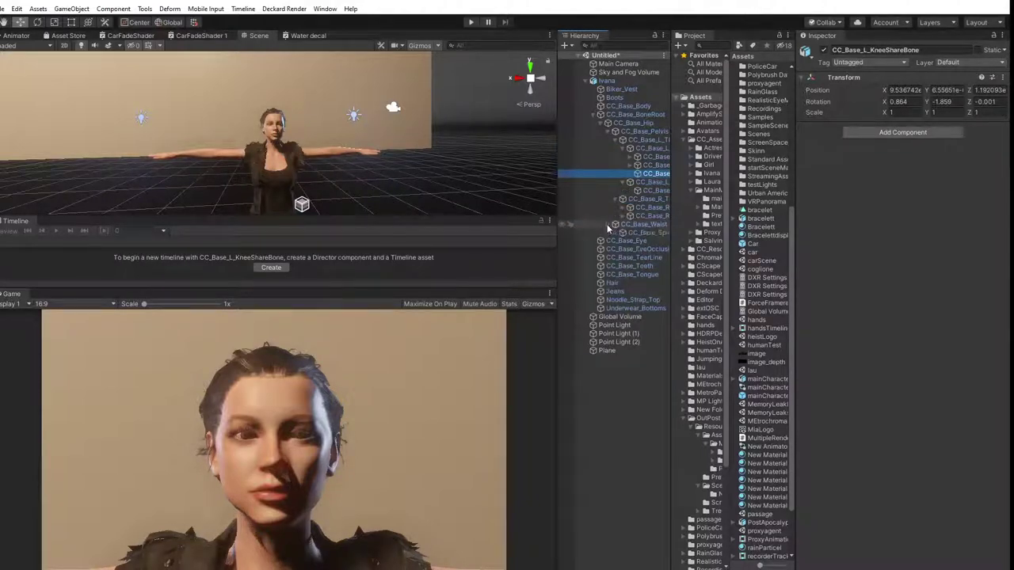
{"action": "left_click", "coordinate": [624, 233]}
{"action": "left_click", "coordinate": [648, 241]}
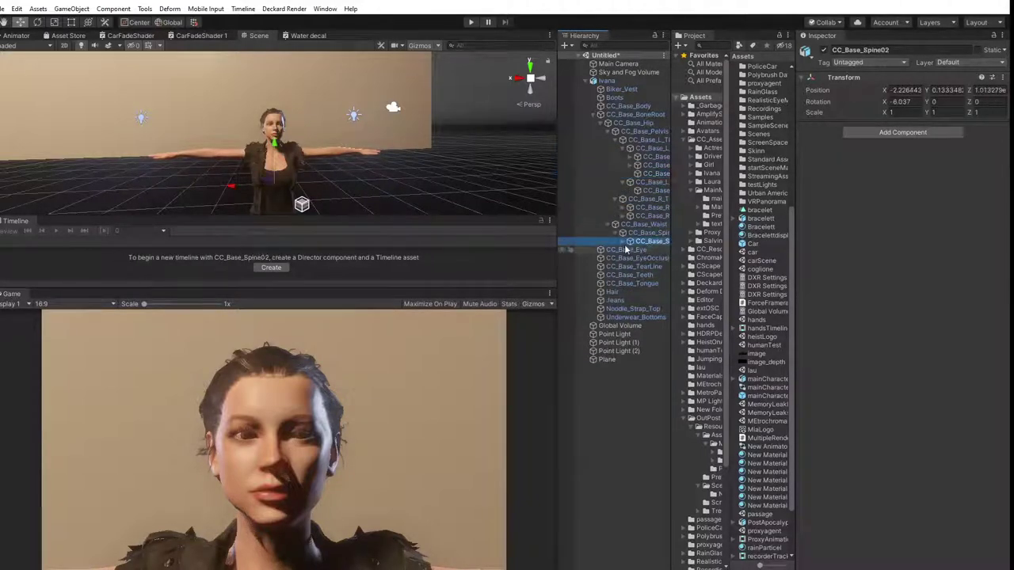
{"action": "left_click", "coordinate": [630, 241]}
{"action": "left_click", "coordinate": [642, 250]}
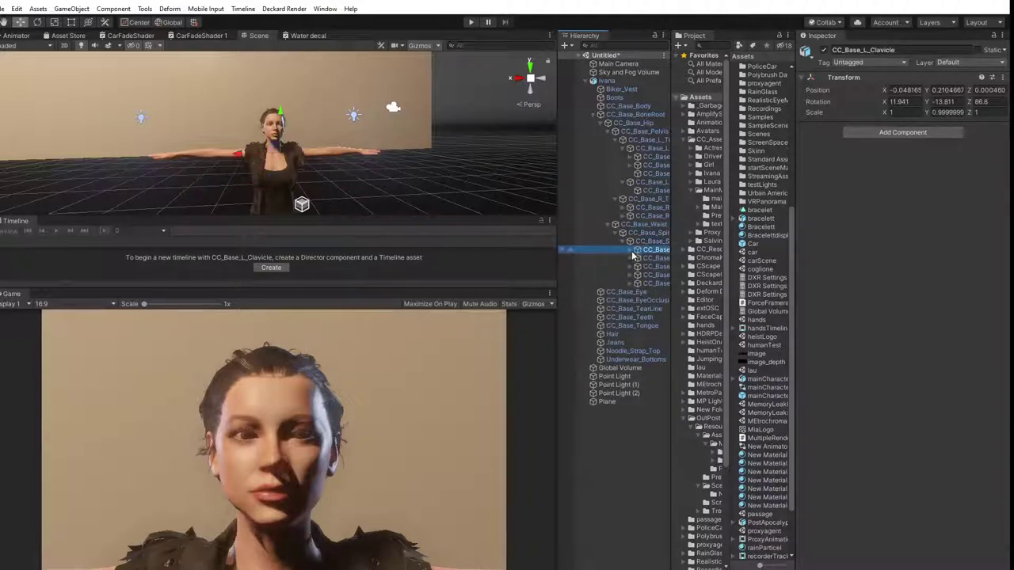
{"action": "left_click", "coordinate": [631, 250]}
Try rotating the left clavicle and upper arm, undo both to keep the T-pose, and deselect.
{"action": "left_click", "coordinate": [37, 22]}
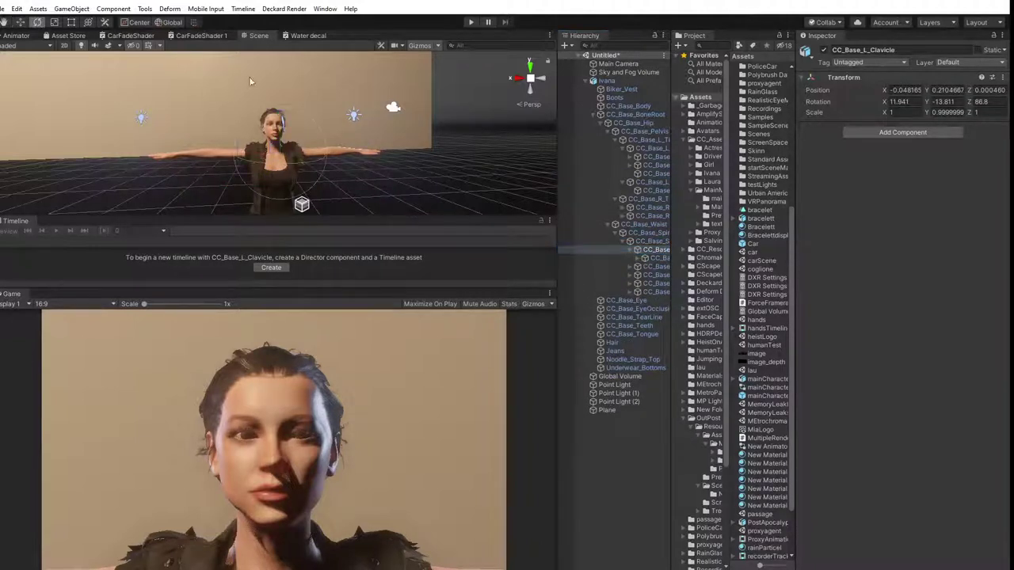
{"action": "mouse_move", "coordinate": [256, 120]}
{"action": "left_mouse_down"}
{"action": "mouse_move", "coordinate": [298, 113]}
{"action": "mouse_move", "coordinate": [321, 126]}
{"action": "mouse_move", "coordinate": [285, 113]}
{"action": "mouse_move", "coordinate": [310, 111]}
{"action": "mouse_move", "coordinate": [339, 122]}
{"action": "mouse_move", "coordinate": [205, 112]}
{"action": "mouse_move", "coordinate": [269, 131]}
{"action": "left_mouse_up"}
{"action": "key", "text": "ctrl+z"}
{"action": "left_click", "coordinate": [656, 259]}
{"action": "key", "text": "ctrl+z"}
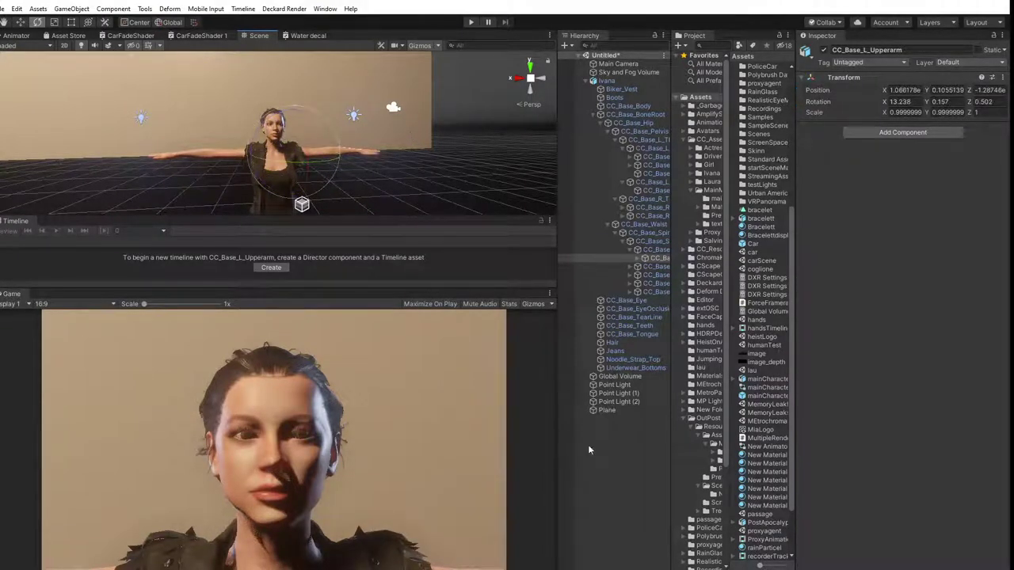
{"action": "left_click", "coordinate": [588, 450]}
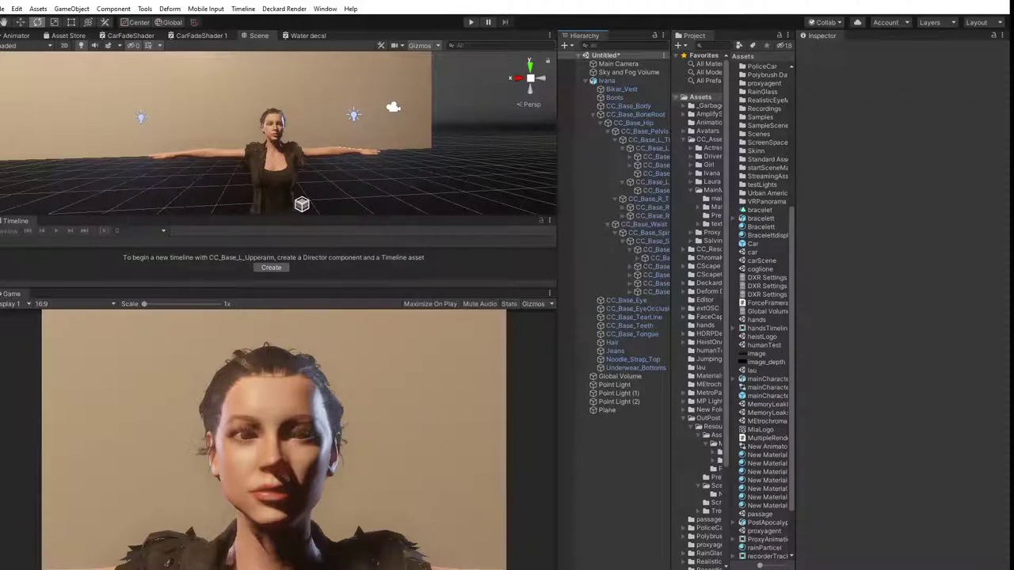
Zoom and orbit close to Ivana's face, then make the Scene view taller.
{"action": "scroll", "coordinate": [294, 139], "scroll_direction": "up", "scroll_amount": 3}
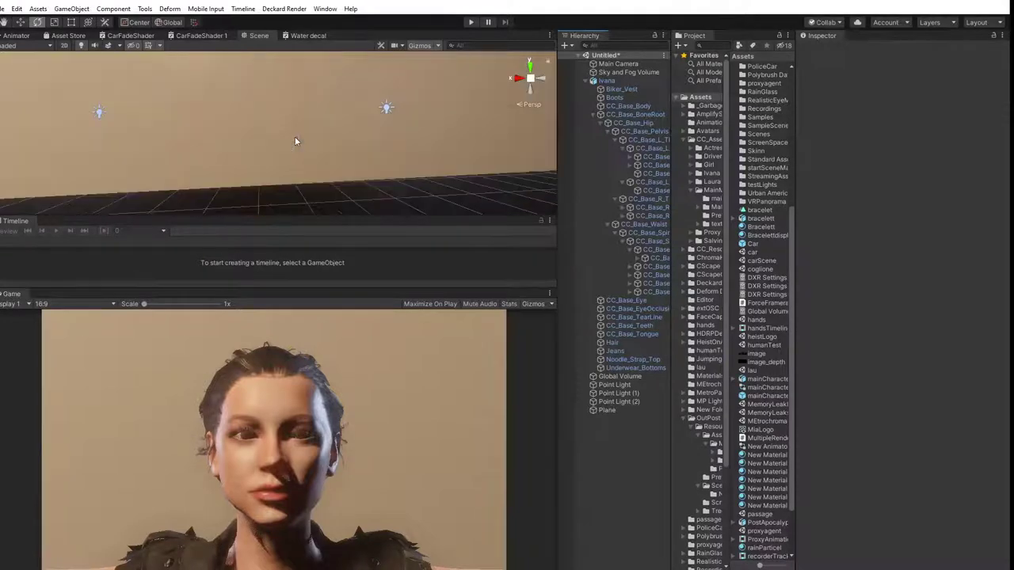
{"action": "scroll", "coordinate": [296, 141], "scroll_direction": "down", "scroll_amount": 2}
{"action": "scroll", "coordinate": [296, 142], "scroll_direction": "up", "scroll_amount": 2}
{"action": "scroll", "coordinate": [296, 141], "scroll_direction": "down", "scroll_amount": 3}
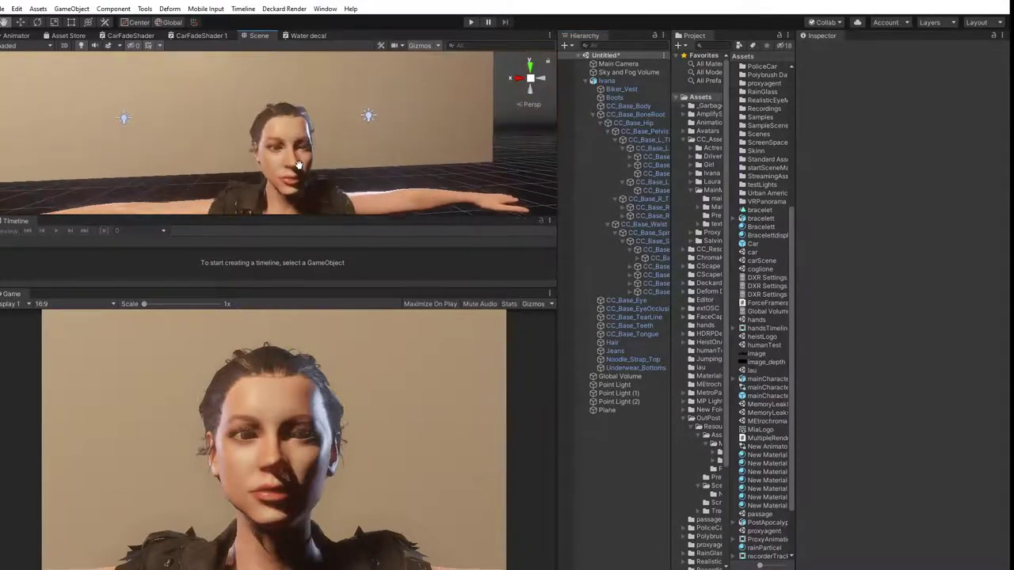
{"action": "key", "text": "e"}
{"action": "left_click_drag", "start_coordinate": [296, 142], "coordinate": [372, 187], "text": "alt"}
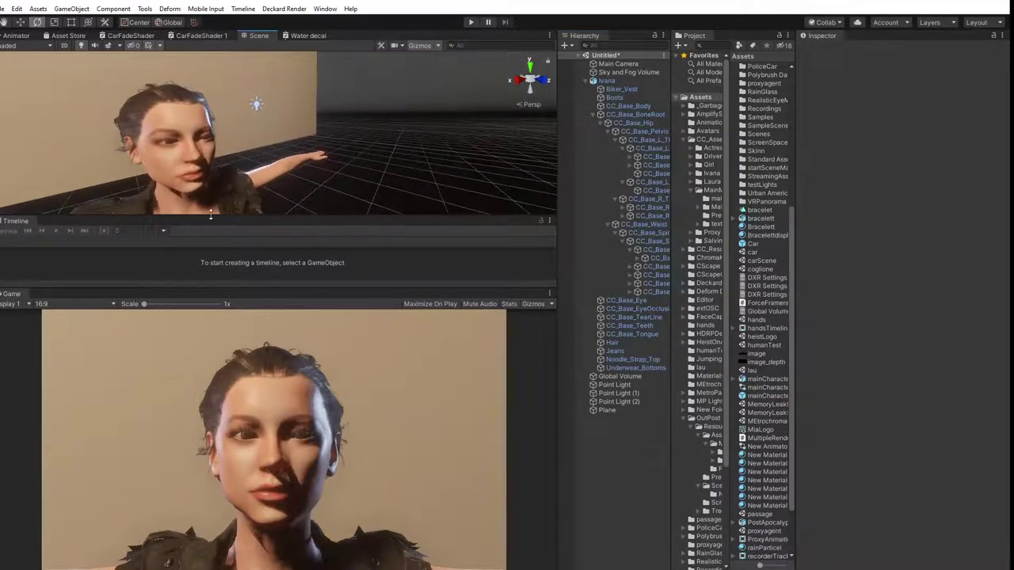
{"action": "left_click_drag", "start_coordinate": [217, 216], "coordinate": [213, 290]}
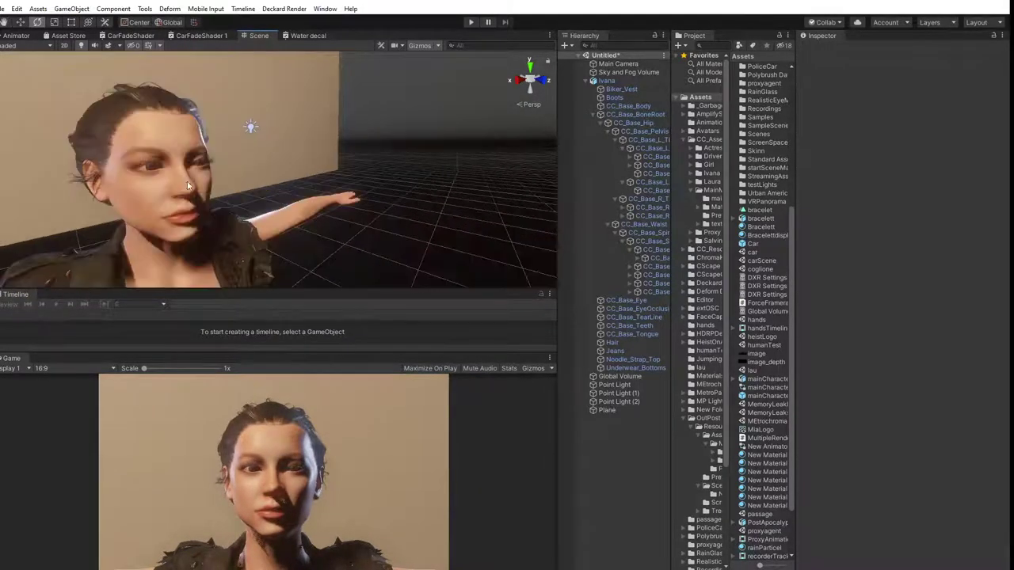
On CC_Base_Eye, set Std_Eye_R_Pbr Metallic to 0.981 and max its Smoothness Remapping.
{"action": "left_click", "coordinate": [150, 171]}
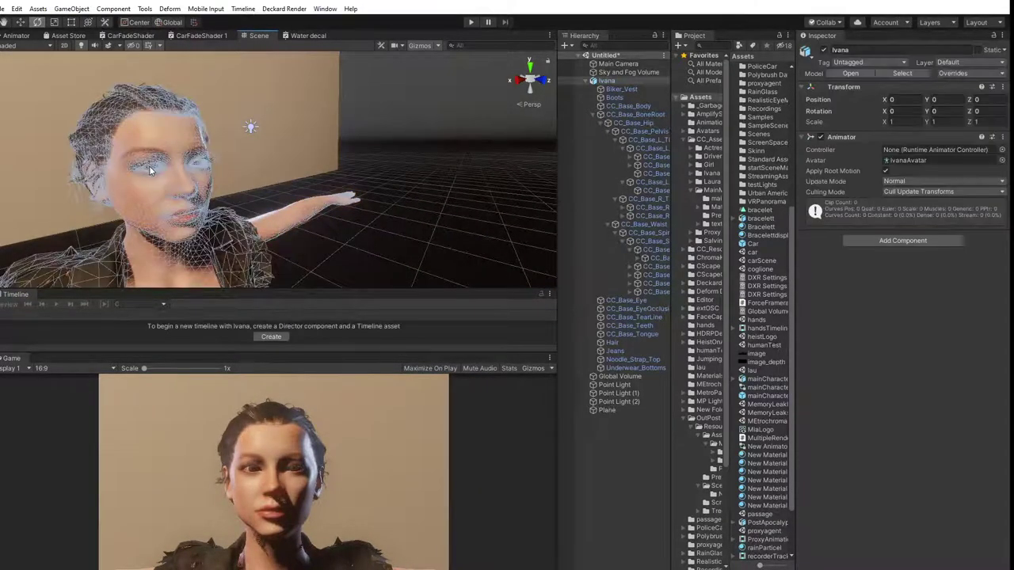
{"action": "left_click", "coordinate": [151, 170]}
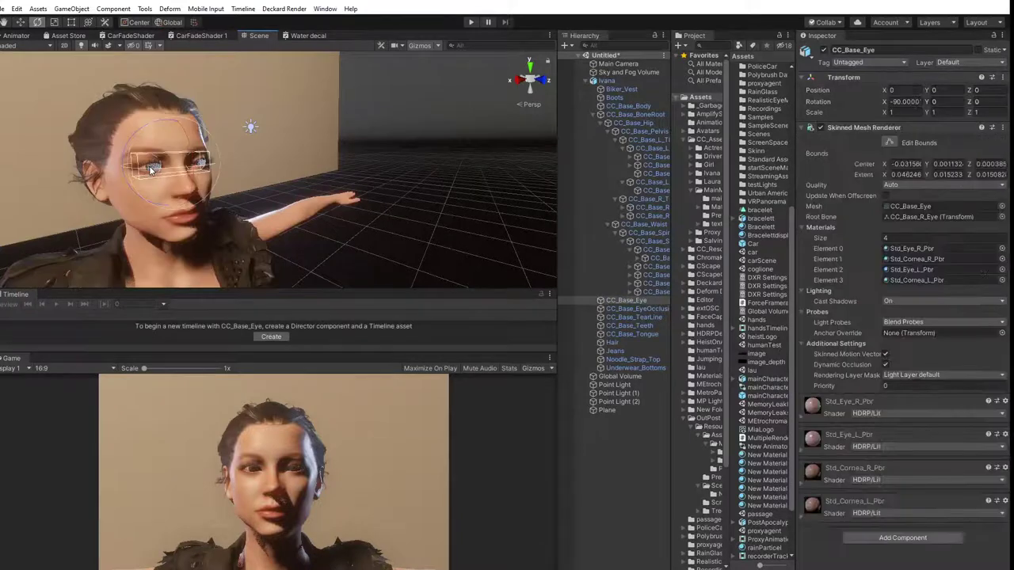
{"action": "left_click", "coordinate": [801, 419]}
{"action": "scroll", "coordinate": [862, 500], "scroll_direction": "down", "scroll_amount": 10}
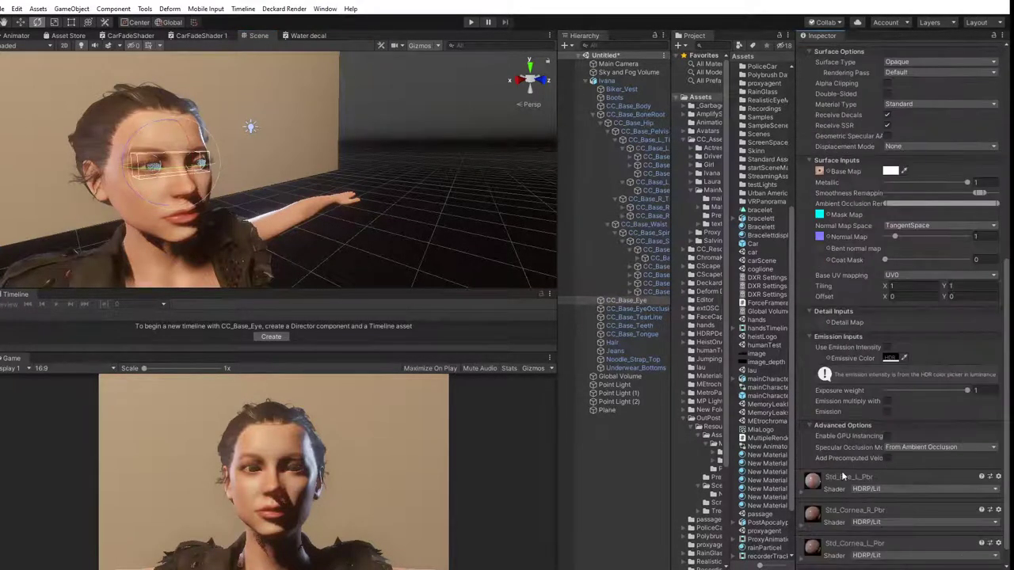
{"action": "scroll", "coordinate": [844, 381], "scroll_direction": "down", "scroll_amount": 3}
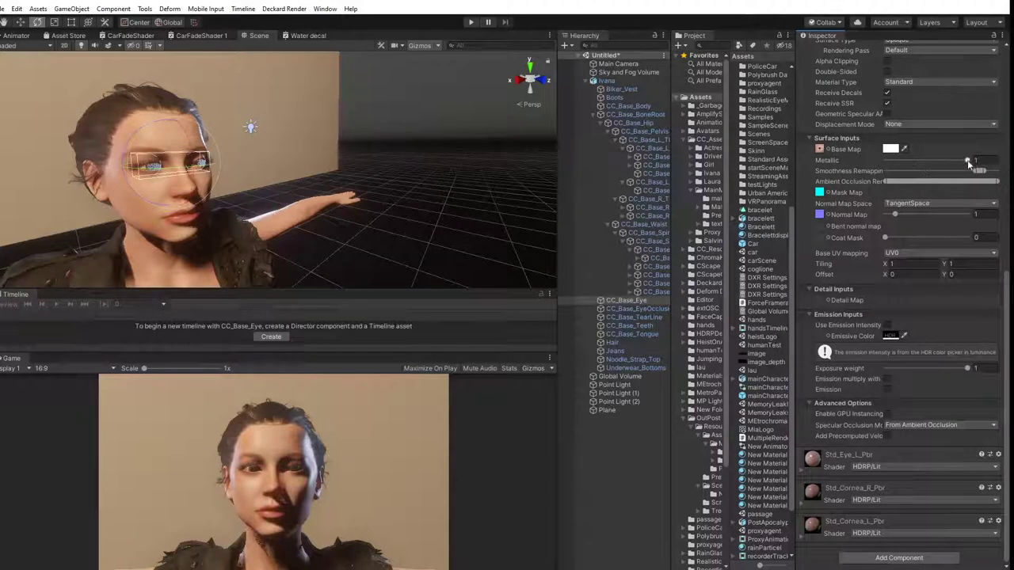
{"action": "left_click_drag", "start_coordinate": [967, 162], "coordinate": [990, 161]}
{"action": "left_click_drag", "start_coordinate": [900, 173], "coordinate": [1002, 174]}
Widen the Std_Eye_L_Pbr Smoothness Remapping range, then deselect.
{"action": "left_click", "coordinate": [801, 468]}
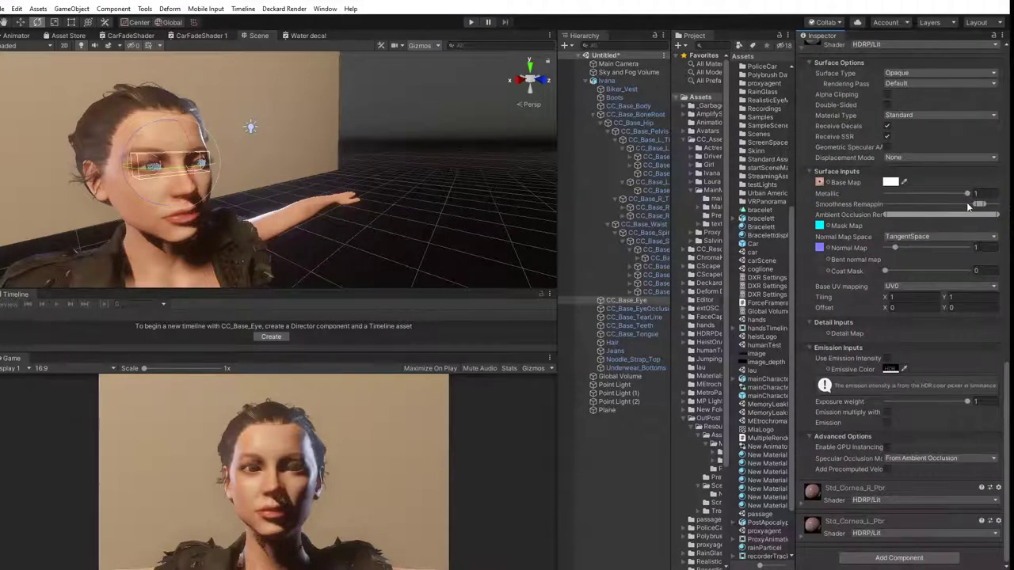
{"action": "left_click_drag", "start_coordinate": [978, 203], "coordinate": [961, 205]}
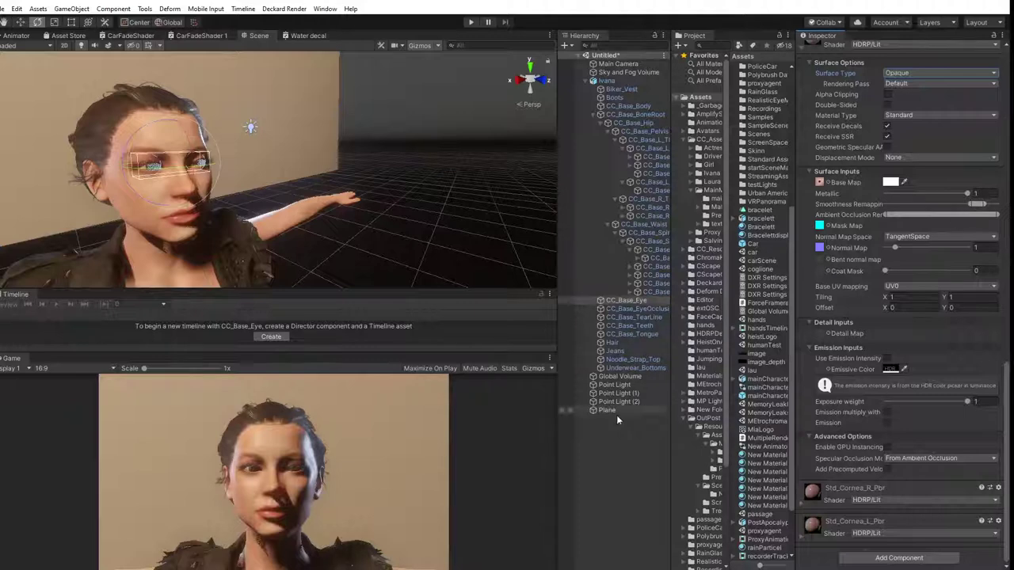
{"action": "left_click", "coordinate": [617, 479]}
Frame the Main Camera and push it along Z for a close-up of Ivana's face.
{"action": "left_click", "coordinate": [618, 63]}
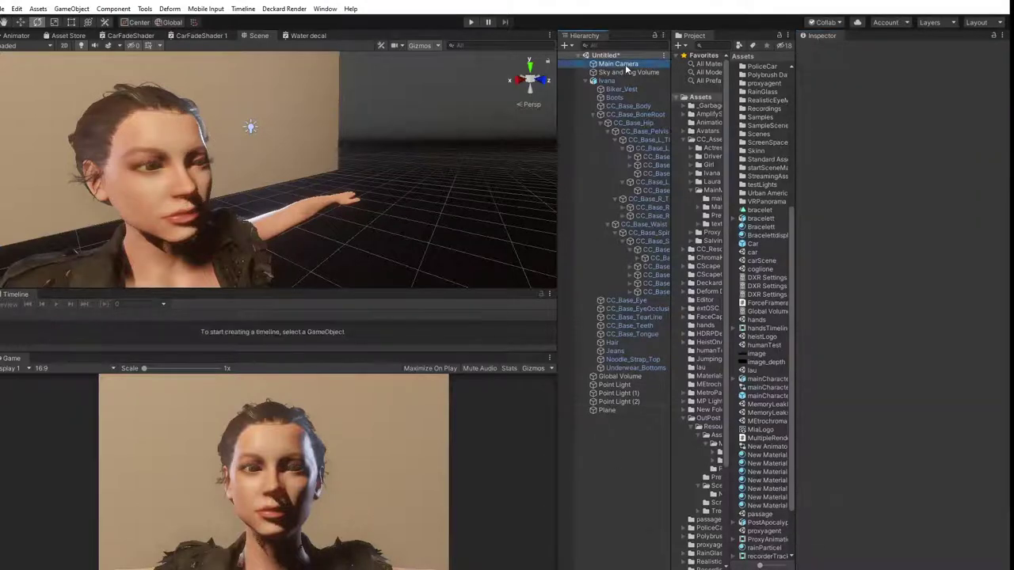
{"action": "key", "text": "f"}
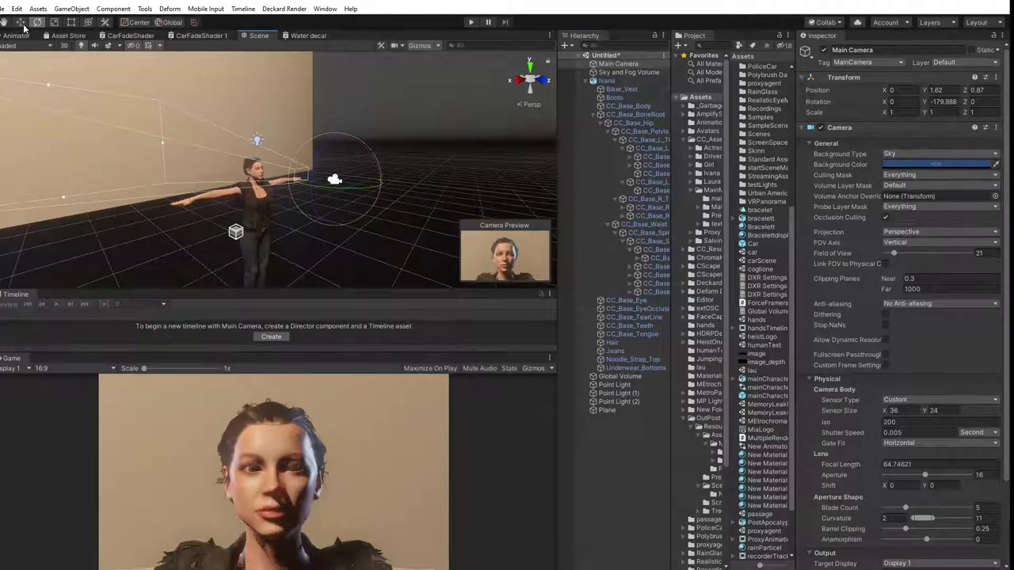
{"action": "left_click", "coordinate": [20, 22]}
{"action": "mouse_move", "coordinate": [323, 184]}
{"action": "left_mouse_down"}
{"action": "mouse_move", "coordinate": [434, 199]}
{"action": "mouse_move", "coordinate": [342, 181]}
{"action": "left_mouse_up"}
{"action": "left_click", "coordinate": [607, 443]}
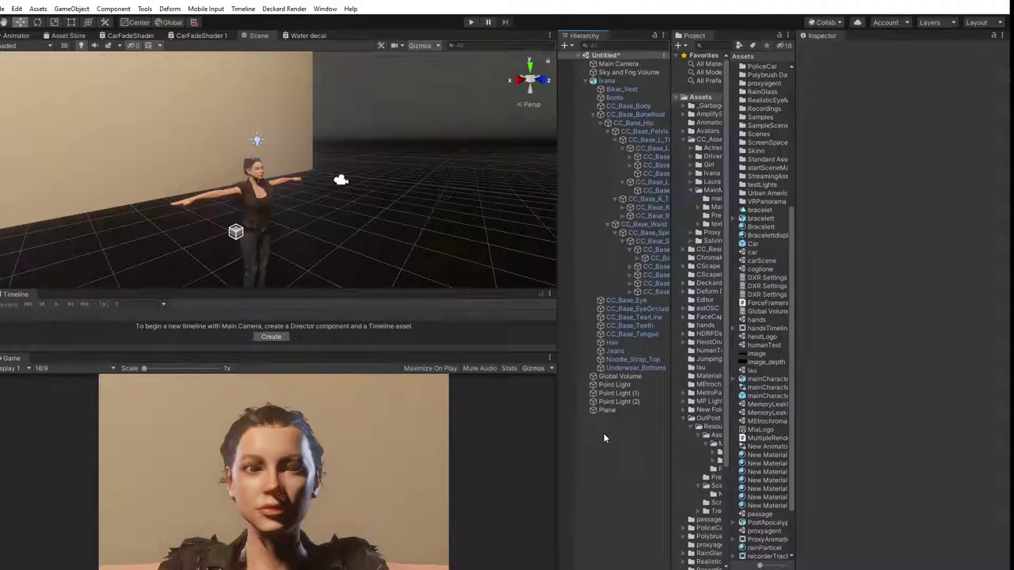
Add a Cube near Ivana, move it to Z 1.676 and flatten its Z scale to 0.25788.
{"action": "right_click", "coordinate": [602, 433]}
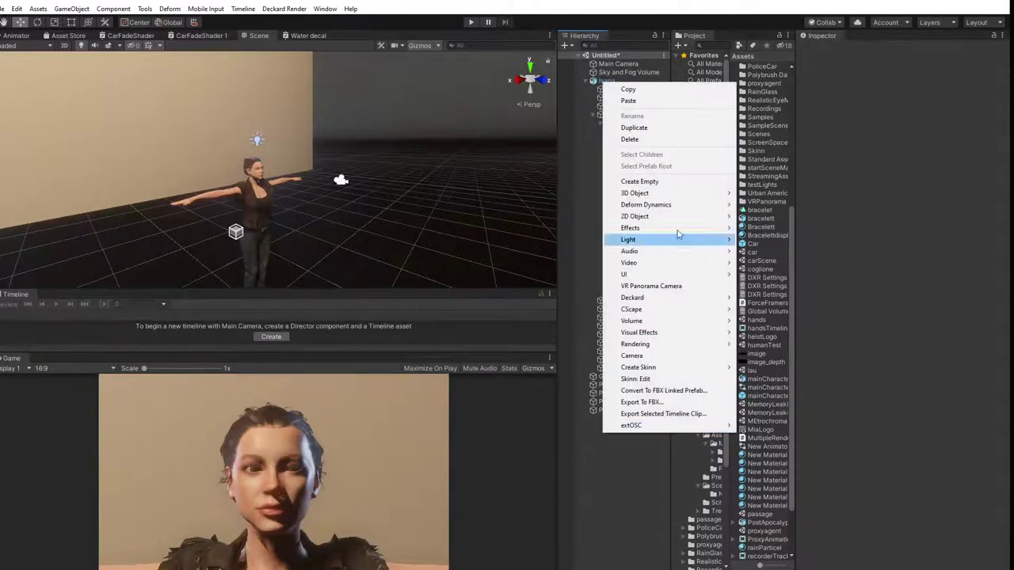
{"action": "mouse_move", "coordinate": [690, 193]}
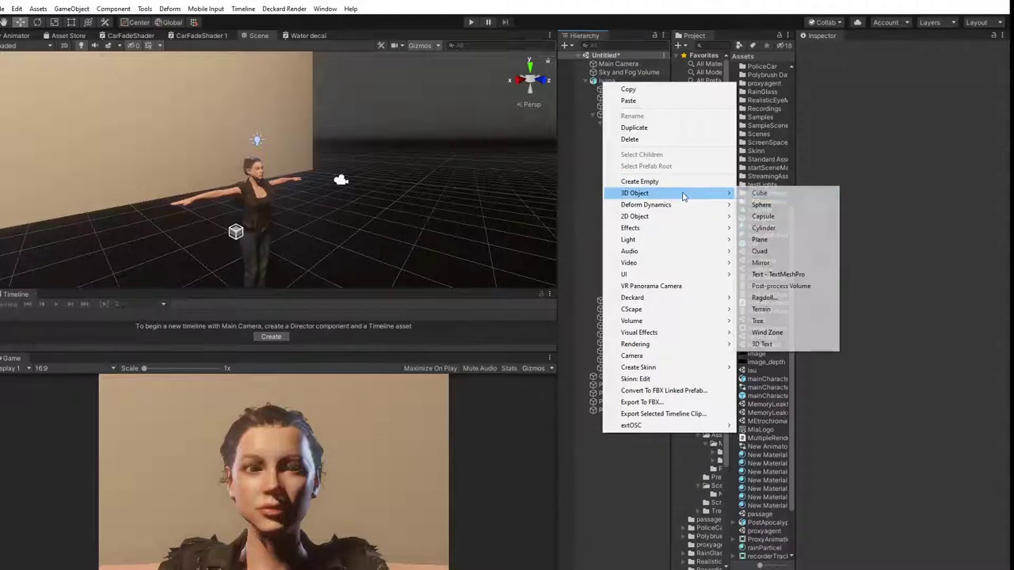
{"action": "left_click", "coordinate": [760, 194]}
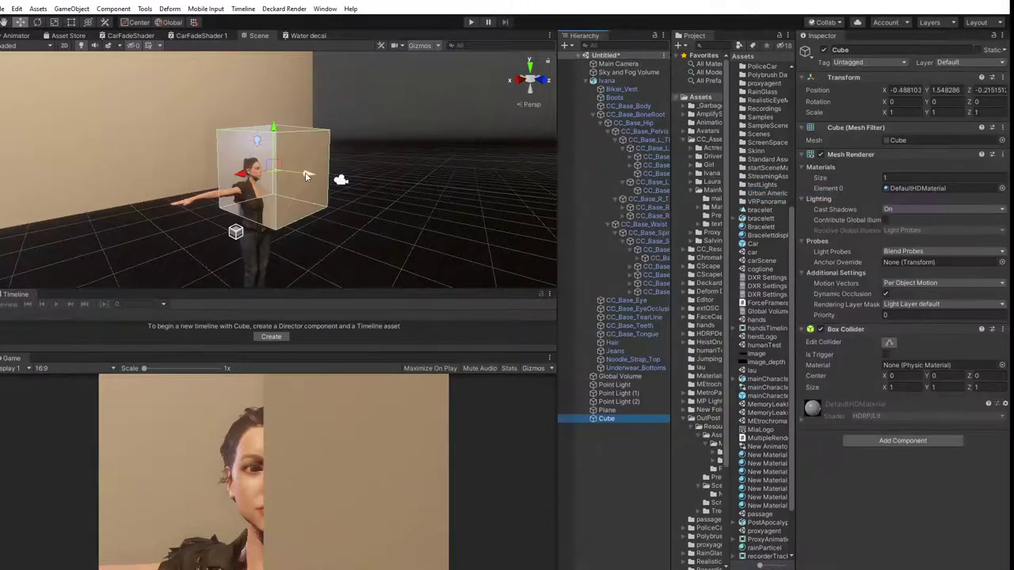
{"action": "left_click_drag", "start_coordinate": [307, 174], "coordinate": [387, 199]}
{"action": "middle_click_drag", "start_coordinate": [333, 216], "coordinate": [210, 215]}
{"action": "left_click", "coordinate": [54, 22]}
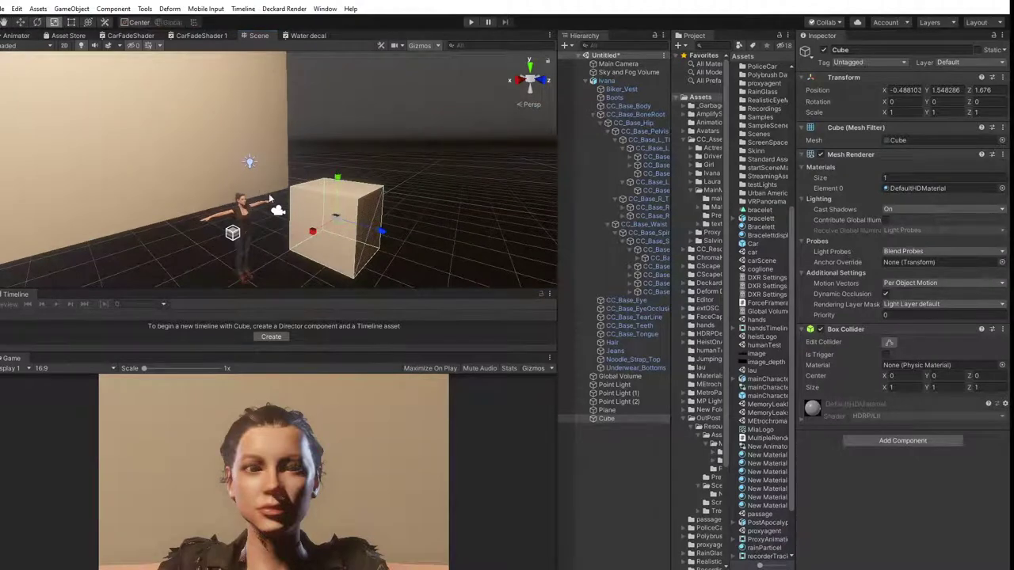
{"action": "left_click_drag", "start_coordinate": [378, 238], "coordinate": [358, 236]}
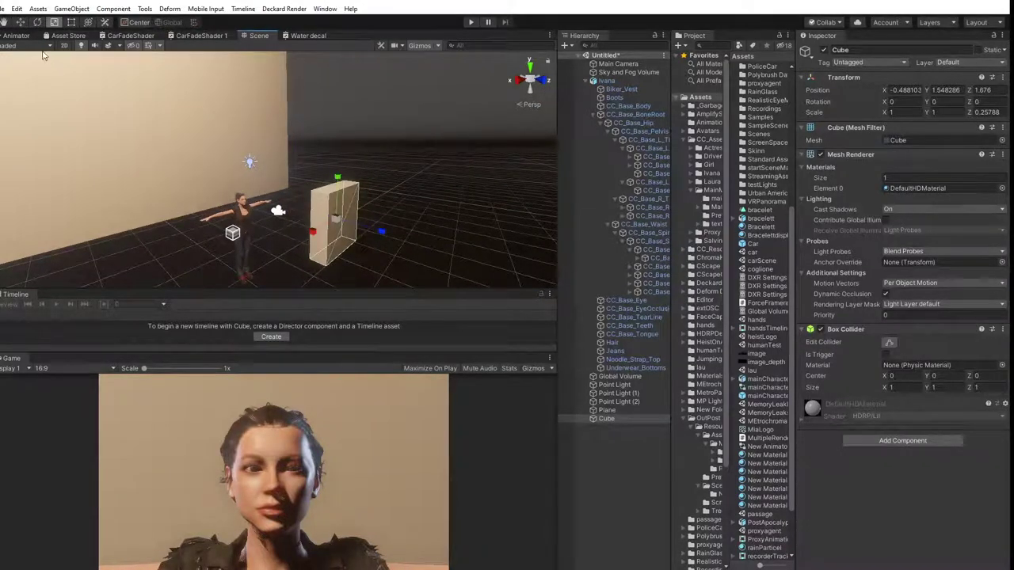
{"action": "left_click", "coordinate": [20, 21]}
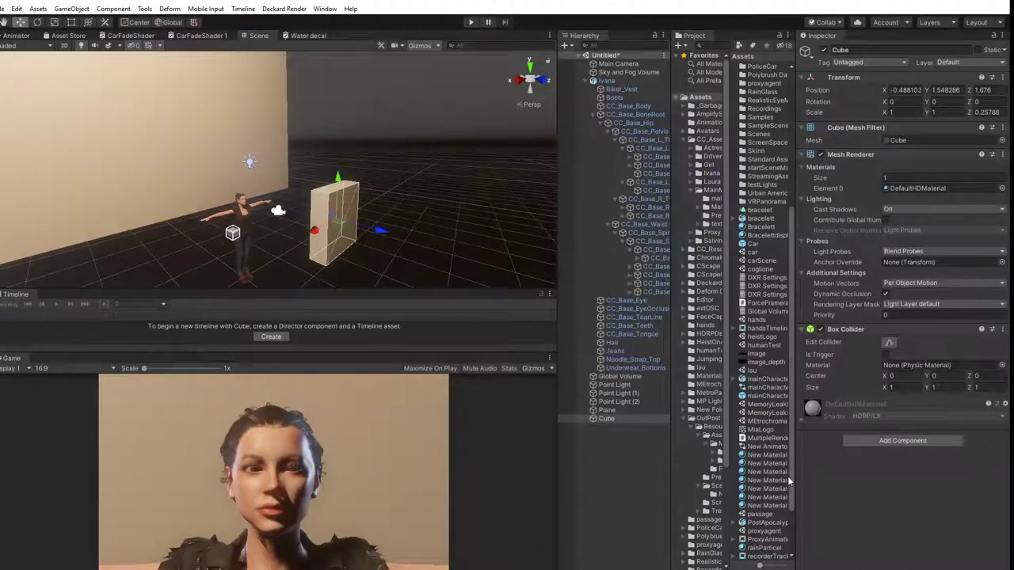
{"action": "left_click_drag", "start_coordinate": [789, 481], "coordinate": [793, 527]}
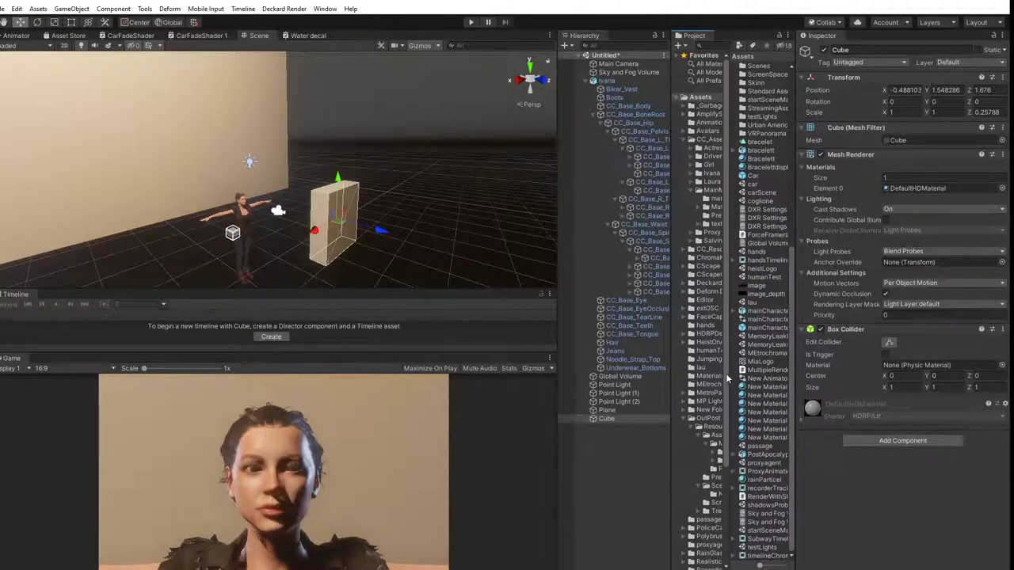
Create a new material named 'SelfIllumination' in the _Garbage folder.
{"action": "left_click", "coordinate": [701, 106]}
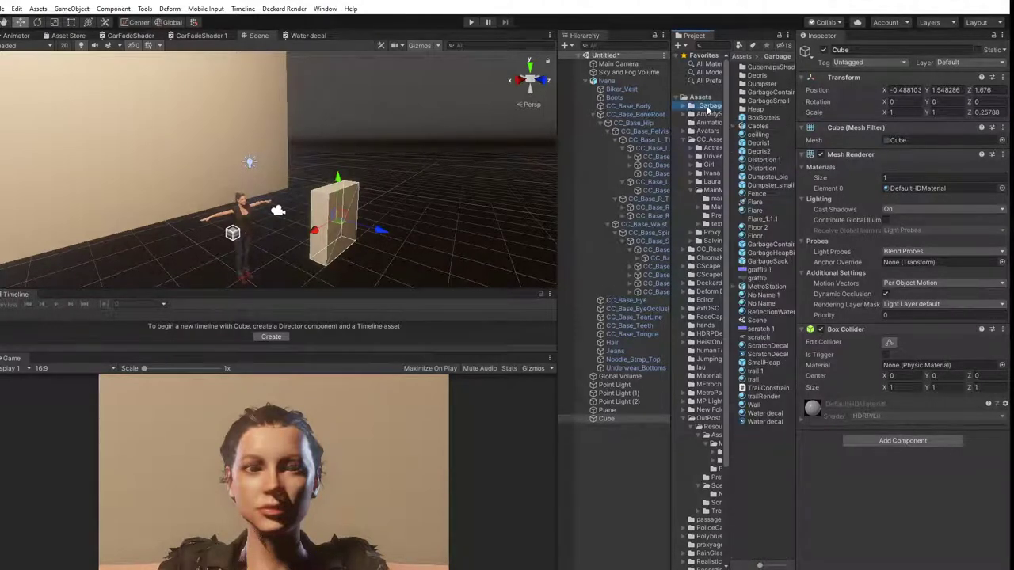
{"action": "right_click", "coordinate": [751, 182]}
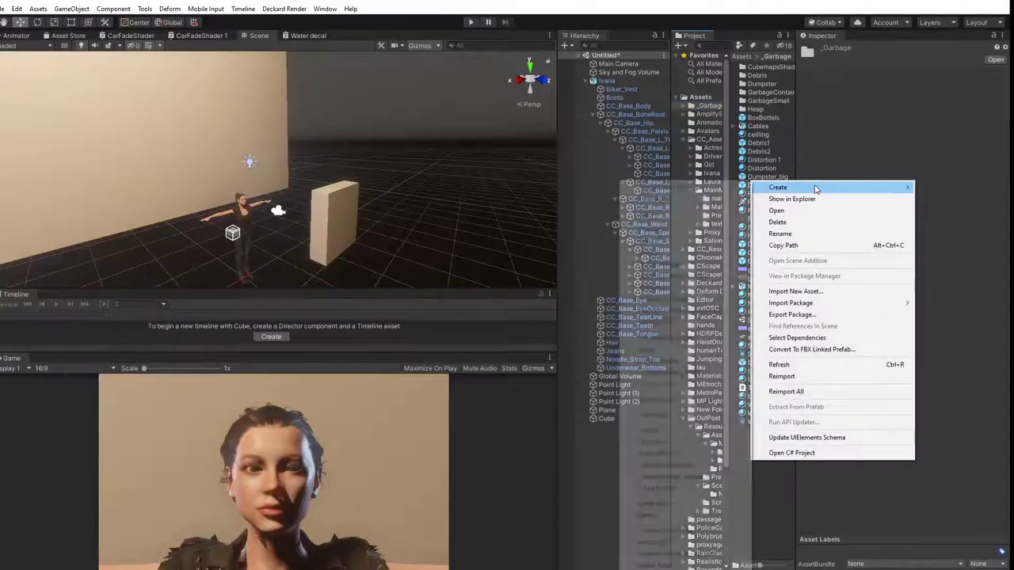
{"action": "mouse_move", "coordinate": [815, 188]}
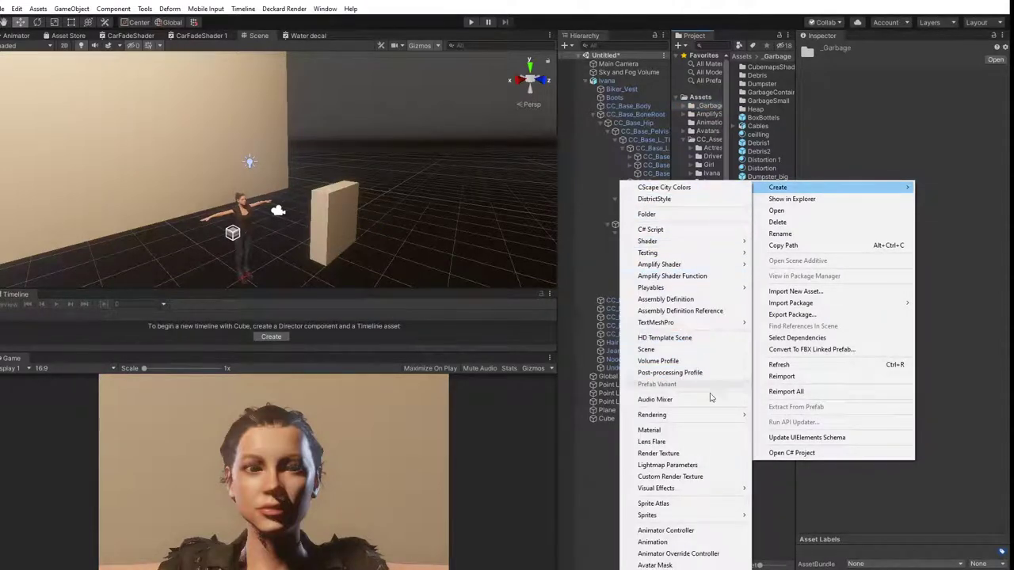
{"action": "left_click", "coordinate": [681, 431]}
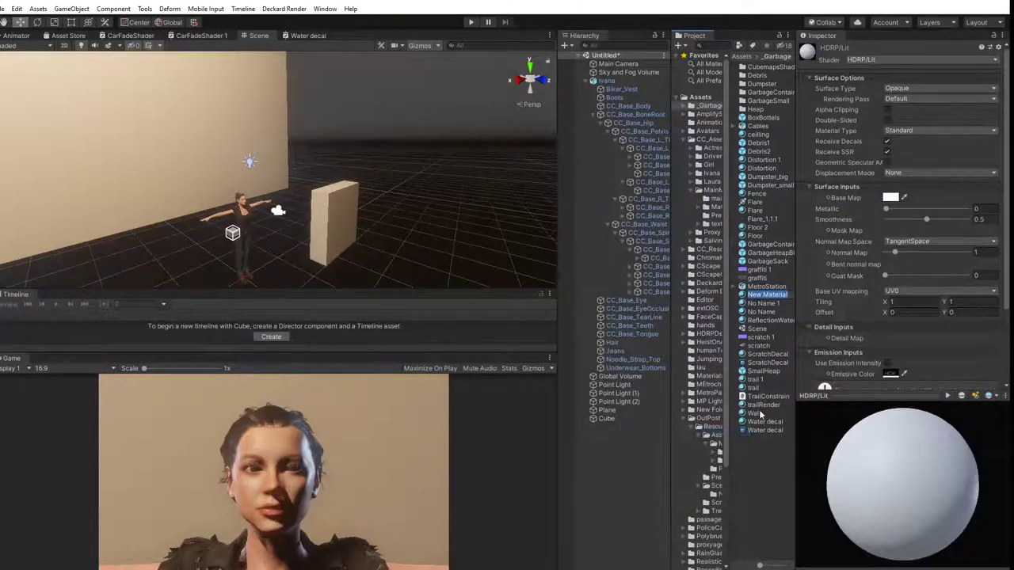
{"action": "type", "text": "SelfIllumi"}
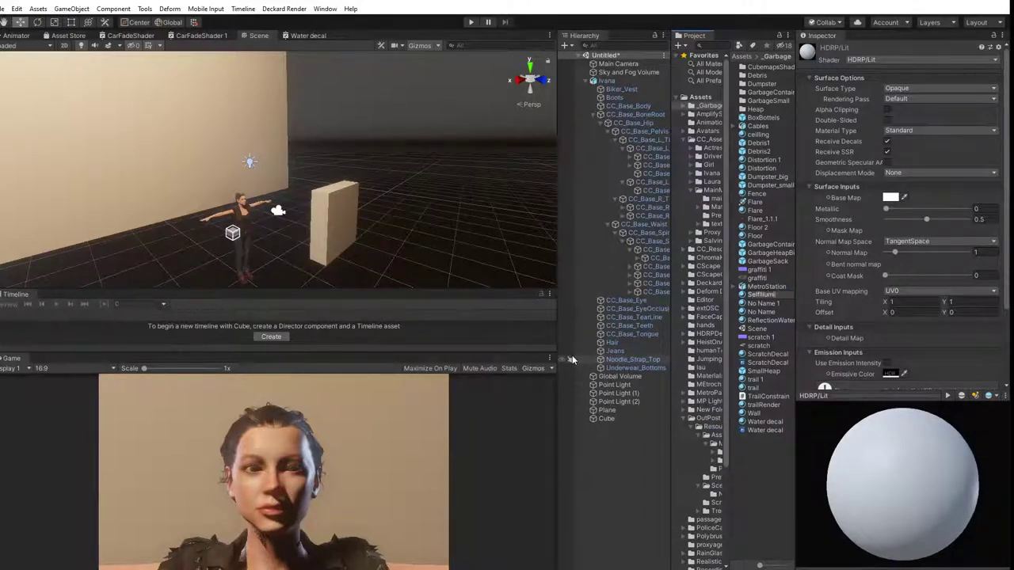
{"action": "type", "text": "nation"}
{"action": "key", "text": "Return"}
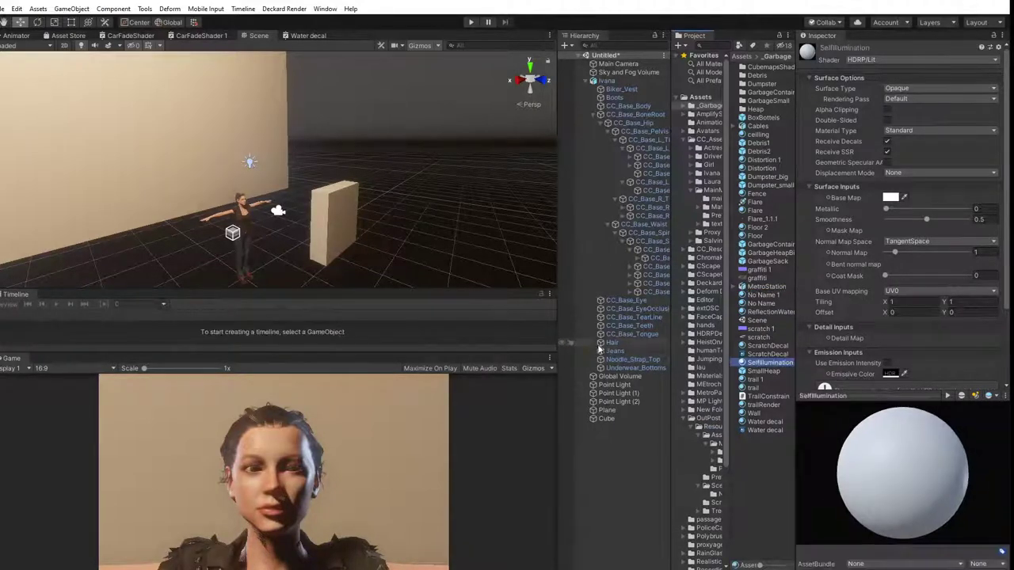
Apply SelfIllumination to the Cube with white emission at 101.3 nits.
{"action": "left_click_drag", "start_coordinate": [765, 366], "coordinate": [337, 233]}
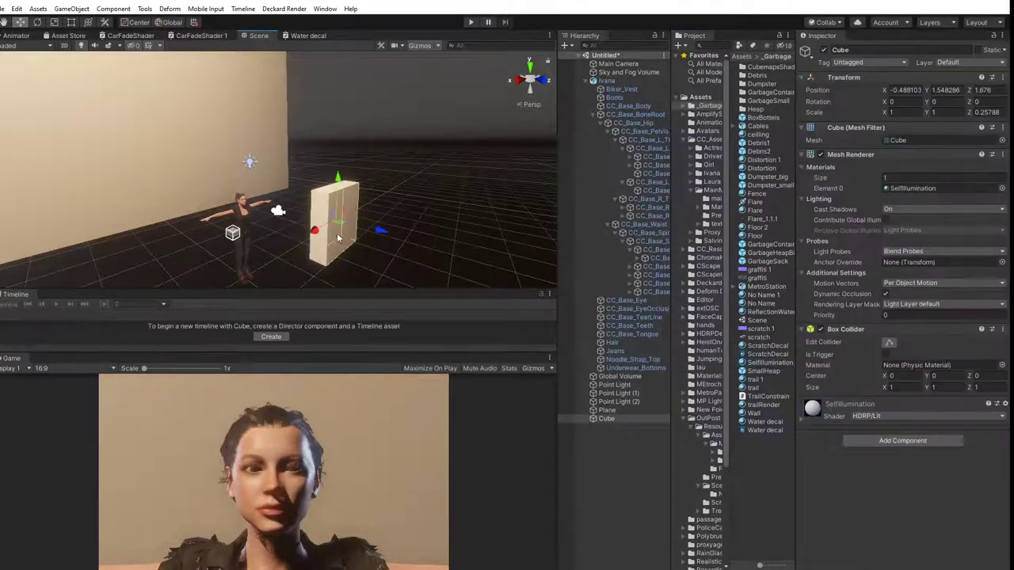
{"action": "left_click", "coordinate": [807, 422]}
{"action": "scroll", "coordinate": [877, 467], "scroll_direction": "down", "scroll_amount": 6}
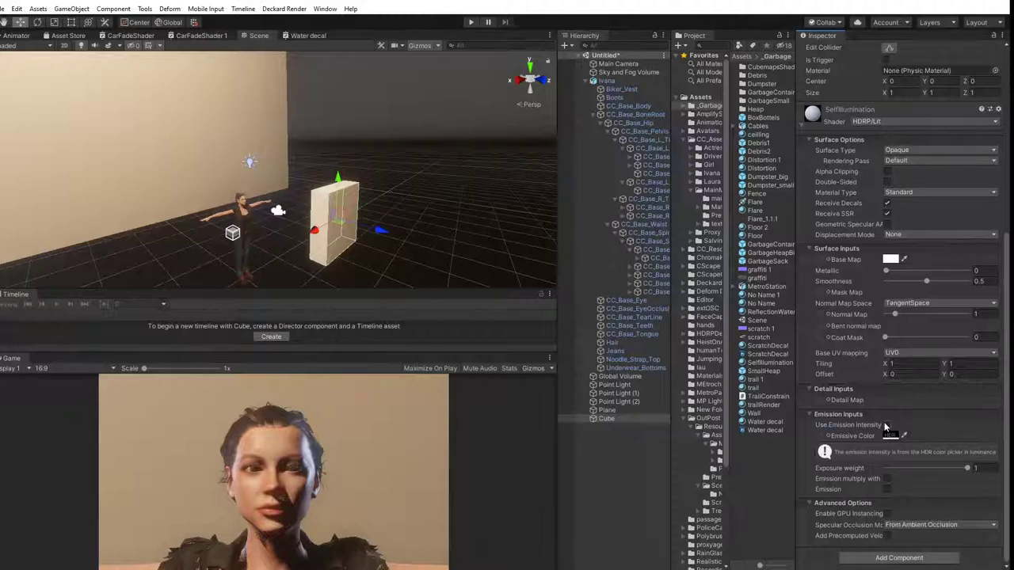
{"action": "left_click", "coordinate": [887, 425]}
{"action": "left_click", "coordinate": [891, 450]}
{"action": "left_click_drag", "start_coordinate": [690, 356], "coordinate": [641, 246]}
{"action": "left_click", "coordinate": [751, 209]}
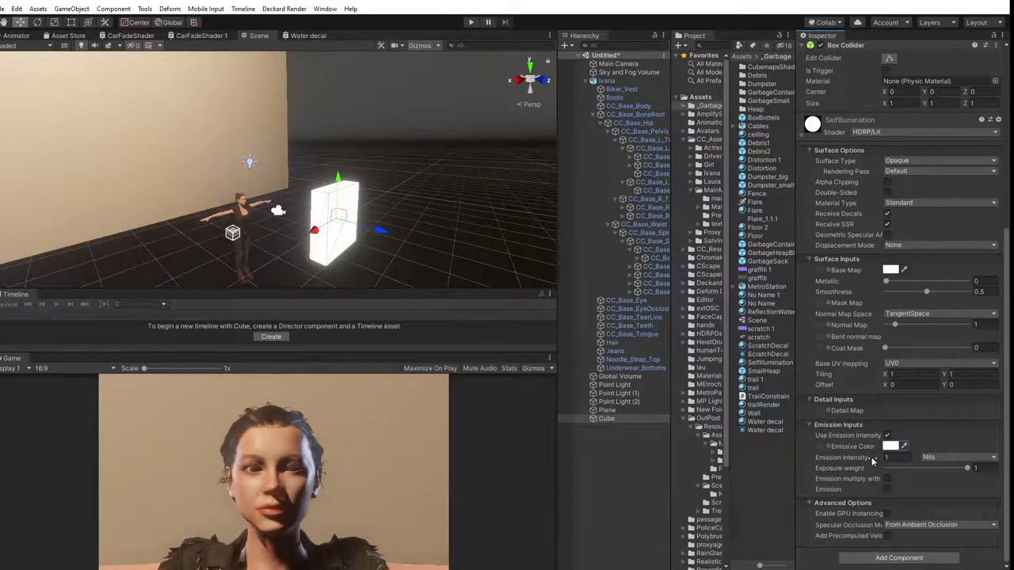
{"action": "left_click_drag", "start_coordinate": [870, 462], "coordinate": [925, 462]}
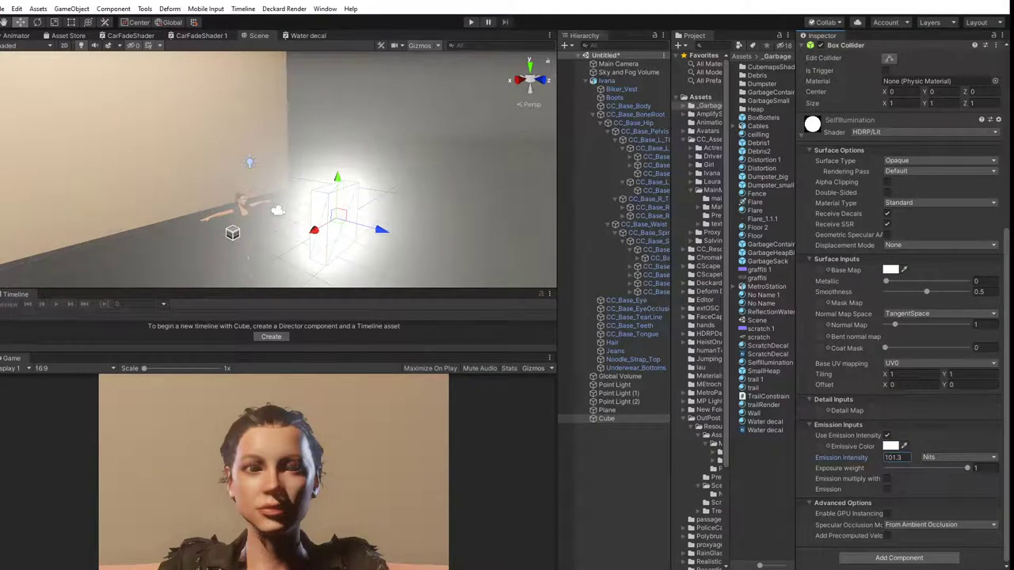
{"action": "left_click", "coordinate": [595, 436]}
Add a Reflection Probe and lower it to about Y 0.95.
{"action": "right_click", "coordinate": [595, 431]}
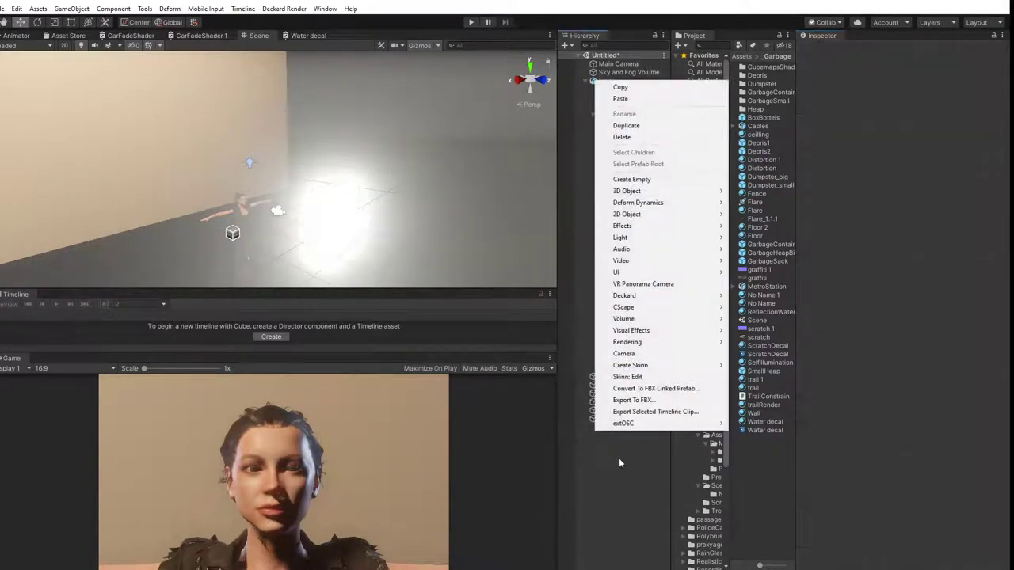
{"action": "mouse_move", "coordinate": [705, 194]}
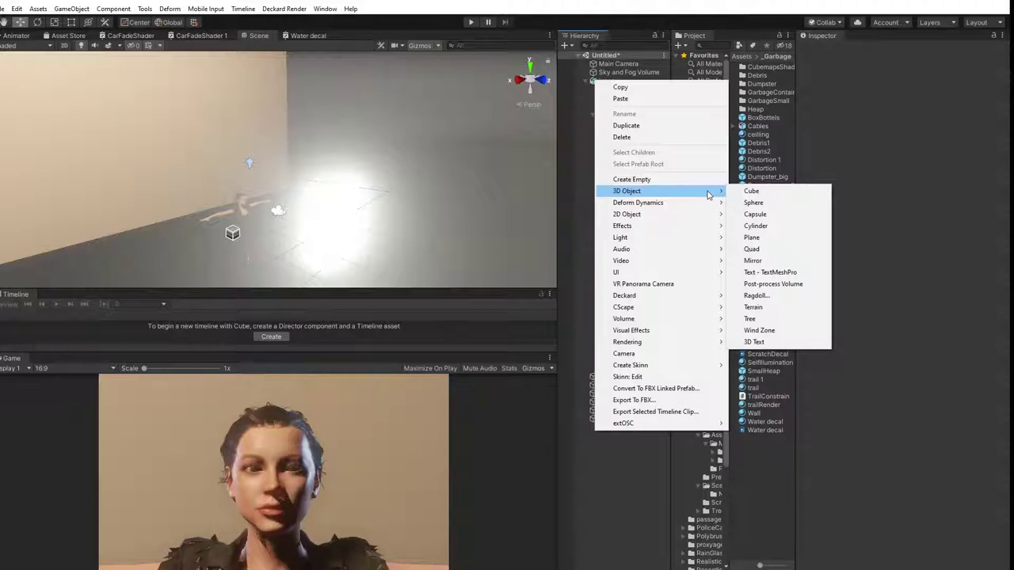
{"action": "mouse_move", "coordinate": [673, 241]}
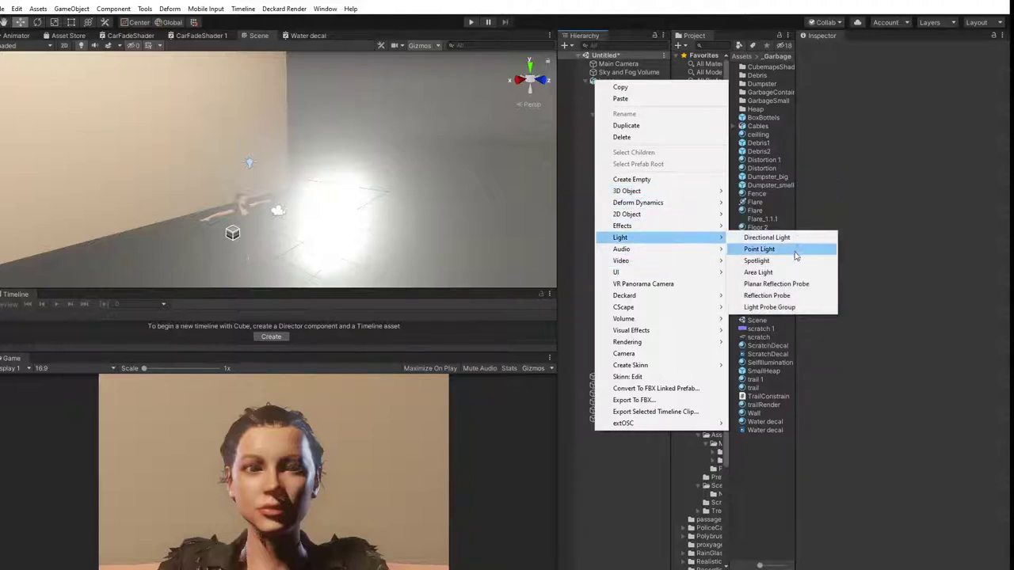
{"action": "left_click", "coordinate": [766, 296]}
{"action": "key", "text": "f"}
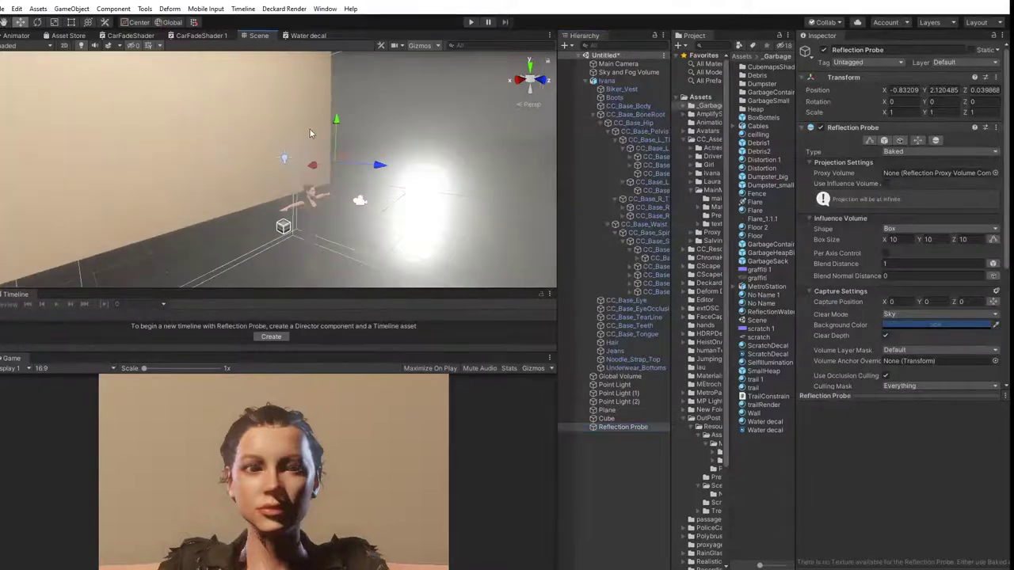
{"action": "left_click_drag", "start_coordinate": [336, 125], "coordinate": [334, 175]}
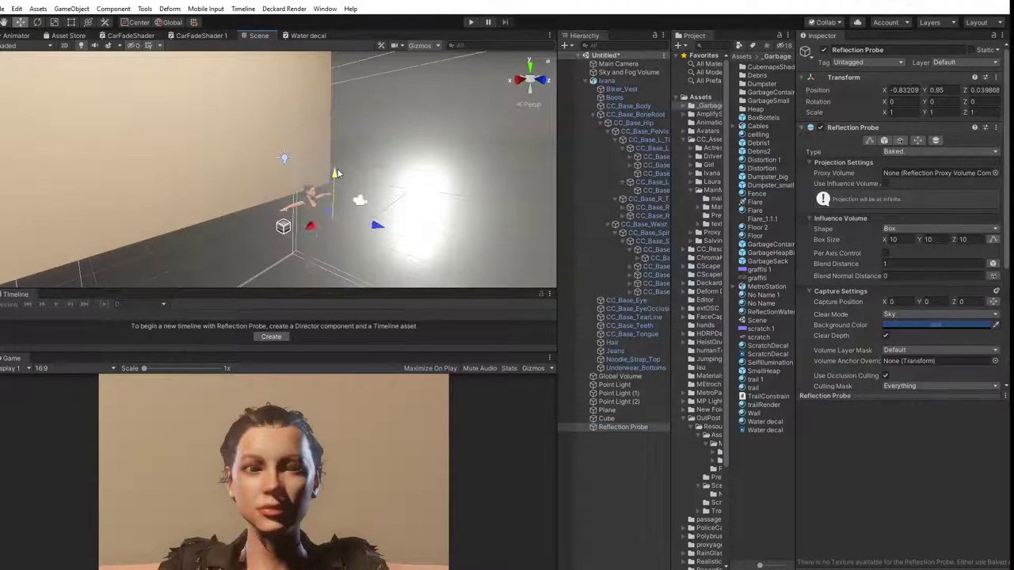
Mark the glowing Cube Static, then return to the Reflection Probe's type setting.
{"action": "left_click", "coordinate": [418, 205]}
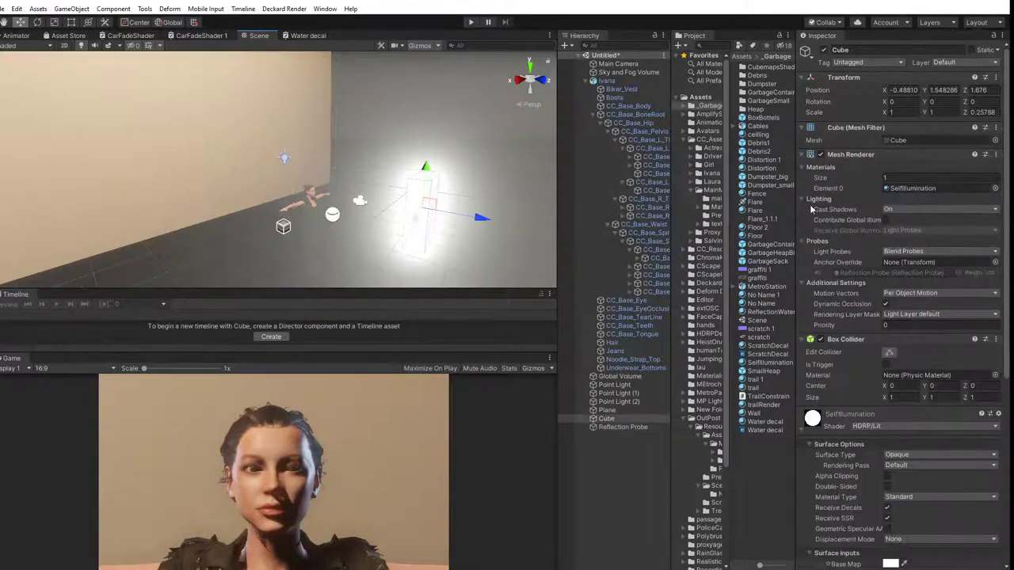
{"action": "left_click", "coordinate": [972, 51]}
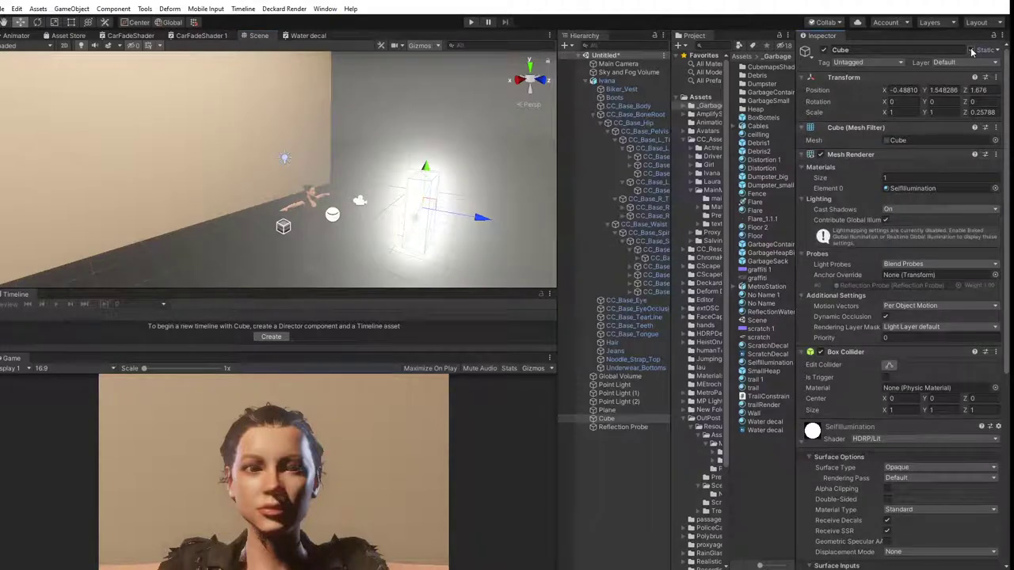
{"action": "scroll", "coordinate": [864, 470], "scroll_direction": "down", "scroll_amount": 5}
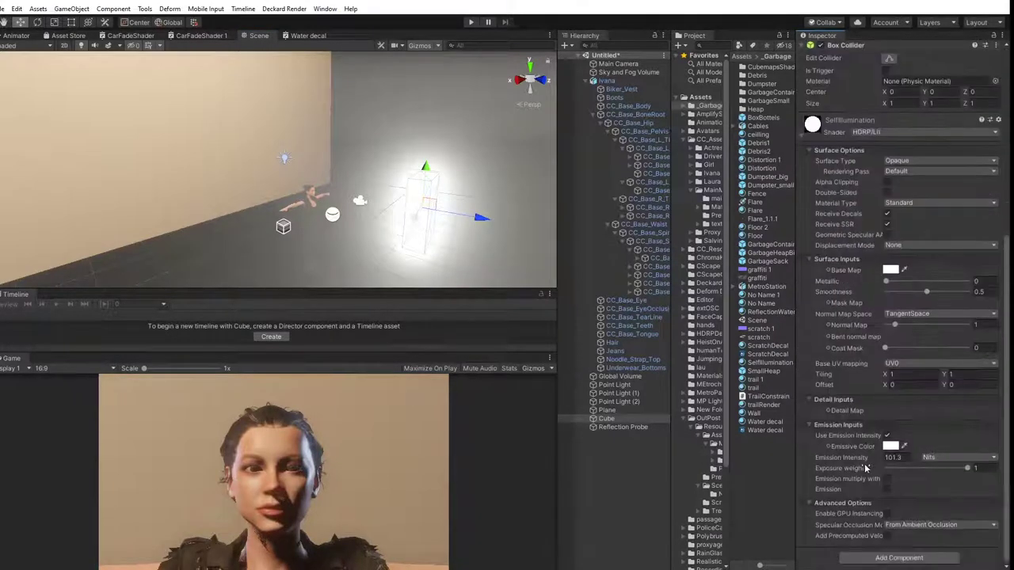
{"action": "left_click", "coordinate": [623, 429]}
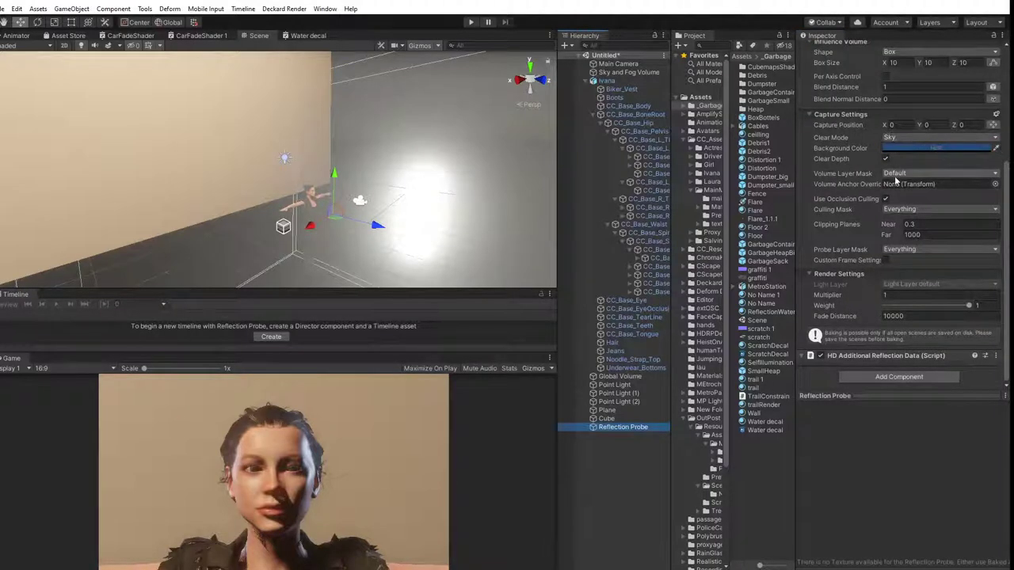
{"action": "scroll", "coordinate": [871, 173], "scroll_direction": "up", "scroll_amount": 5}
{"action": "left_click", "coordinate": [907, 151]}
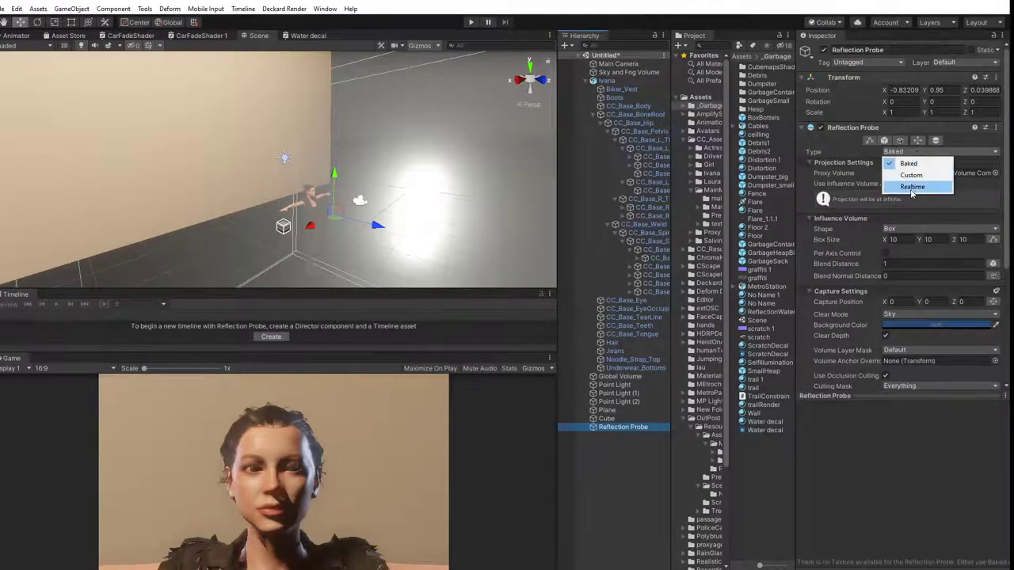
Set the Reflection Probe Type to Realtime and reselect the probe in the Scene view.
{"action": "left_click", "coordinate": [911, 187]}
{"action": "scroll", "coordinate": [864, 272], "scroll_direction": "down", "scroll_amount": 5}
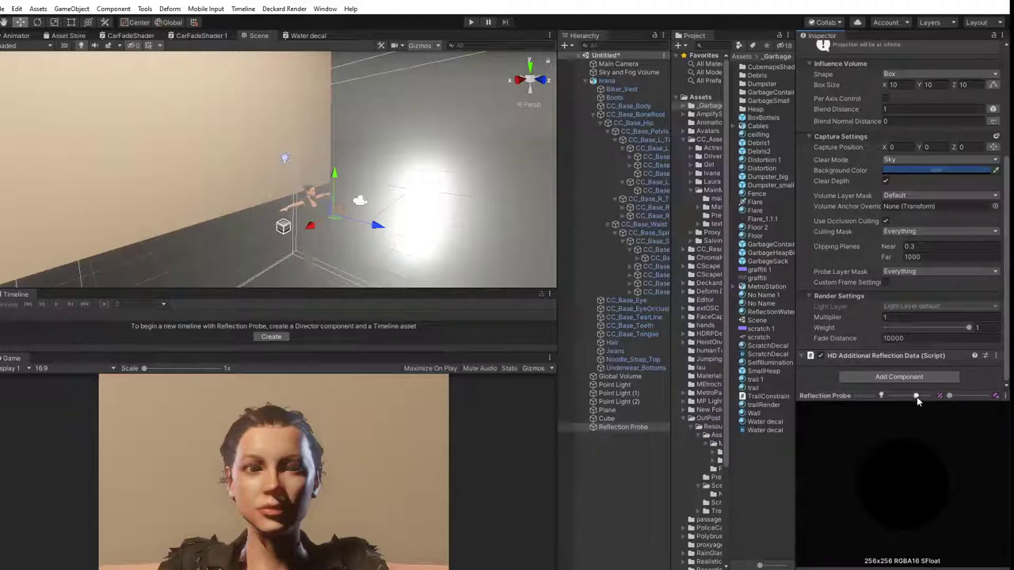
{"action": "left_click", "coordinate": [606, 418]}
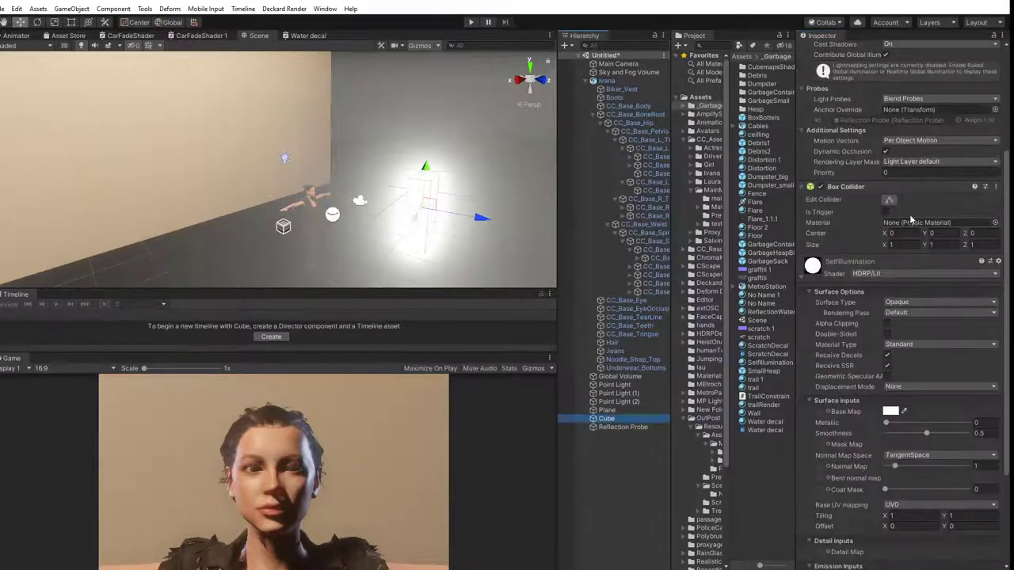
{"action": "scroll", "coordinate": [946, 118], "scroll_direction": "up", "scroll_amount": 5}
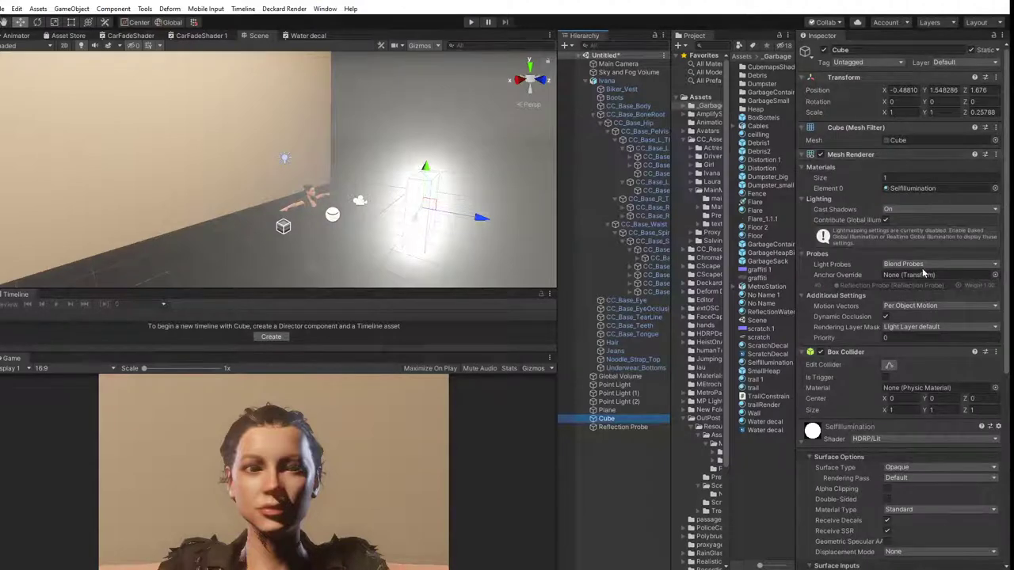
{"action": "mouse_move", "coordinate": [381, 220]}
{"action": "middle_mouse_down"}
{"action": "mouse_move", "coordinate": [346, 217]}
{"action": "mouse_move", "coordinate": [290, 241]}
{"action": "mouse_move", "coordinate": [385, 201]}
{"action": "middle_mouse_up"}
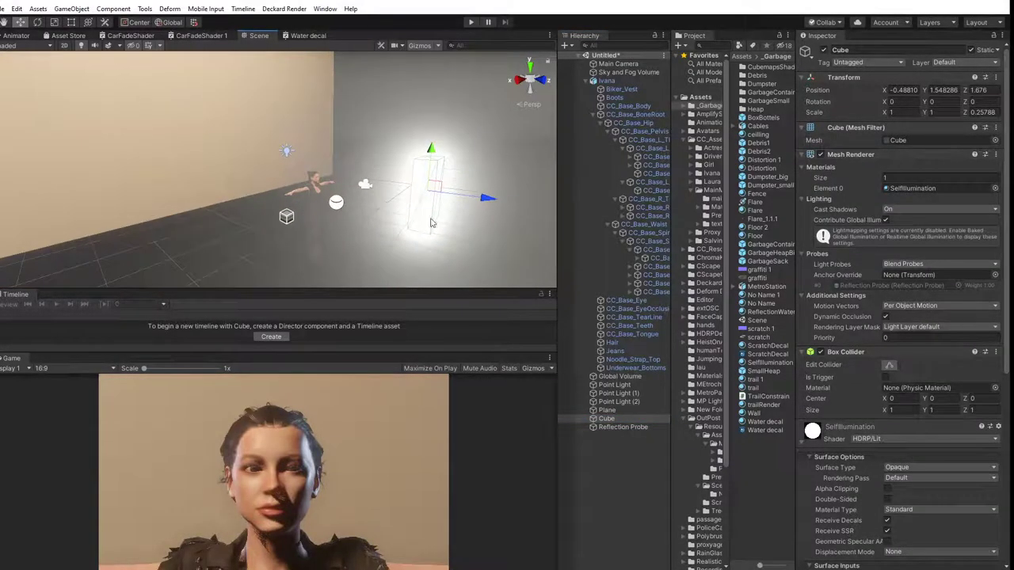
{"action": "left_click", "coordinate": [614, 428]}
{"action": "middle_click_drag", "start_coordinate": [299, 188], "coordinate": [356, 178]}
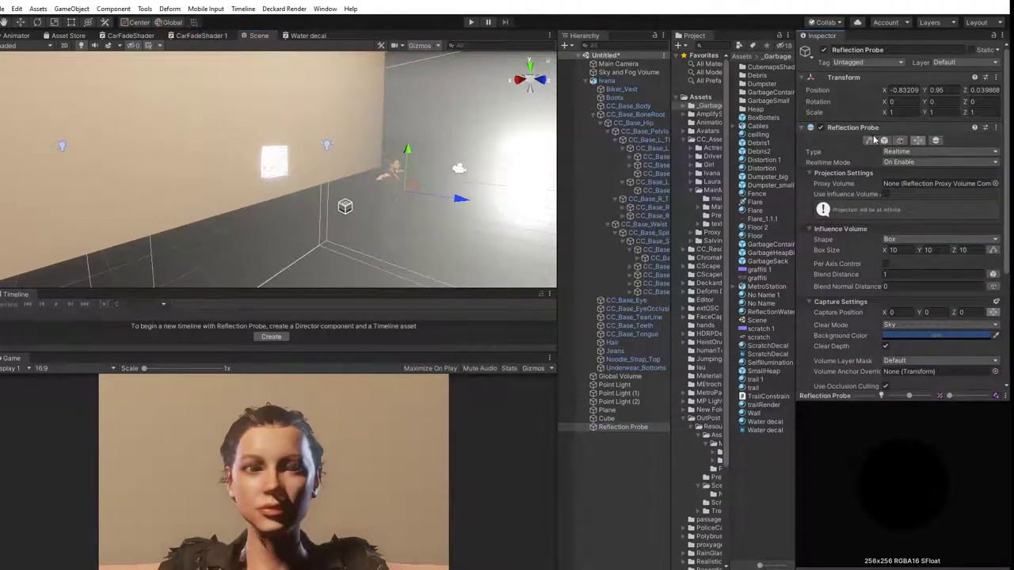
Move the probe to Z 0.75 and X -0.962 beside Ivana.
{"action": "left_click", "coordinate": [885, 140]}
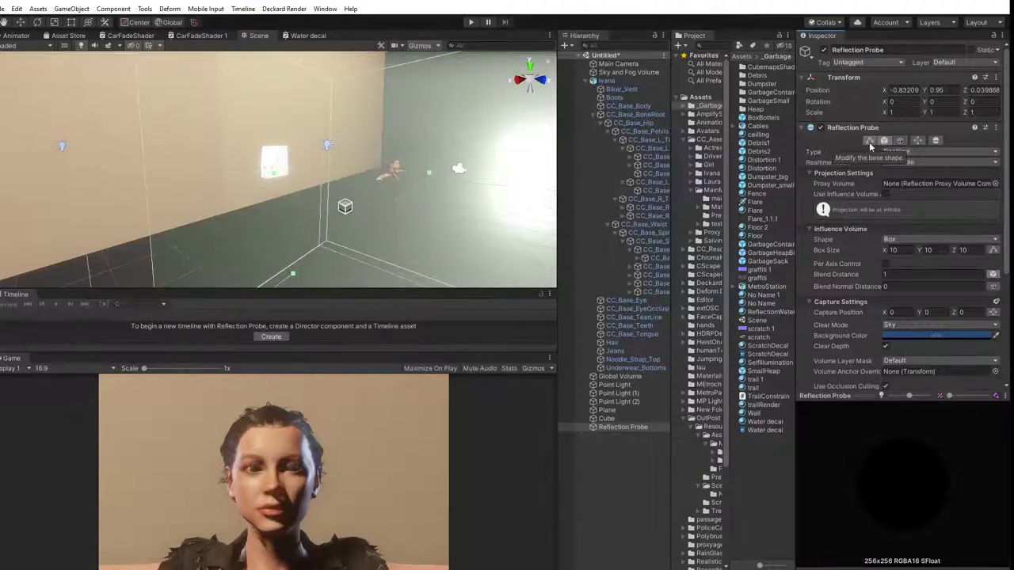
{"action": "left_click", "coordinate": [869, 142]}
{"action": "left_click", "coordinate": [921, 142]}
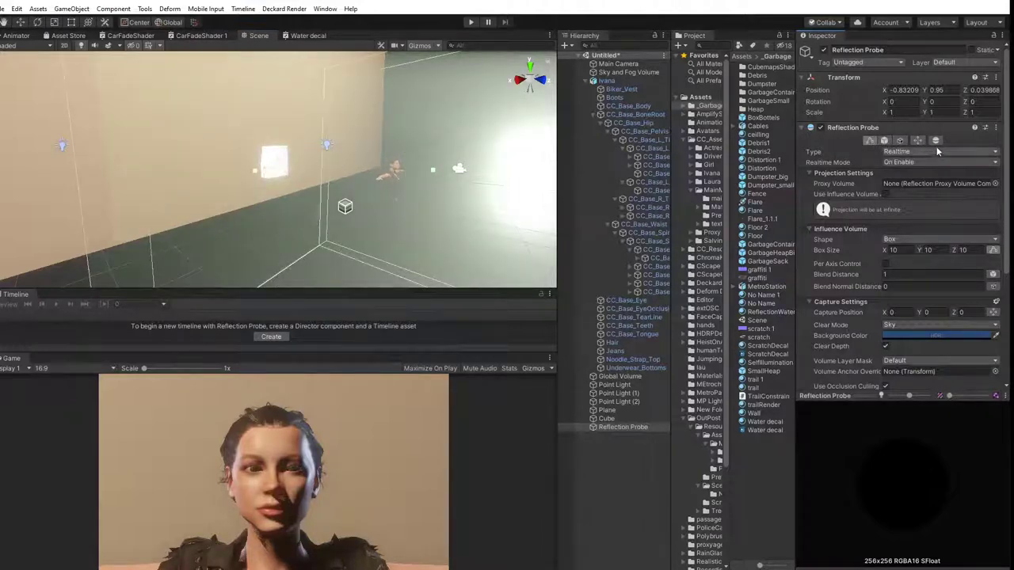
{"action": "key", "text": "f"}
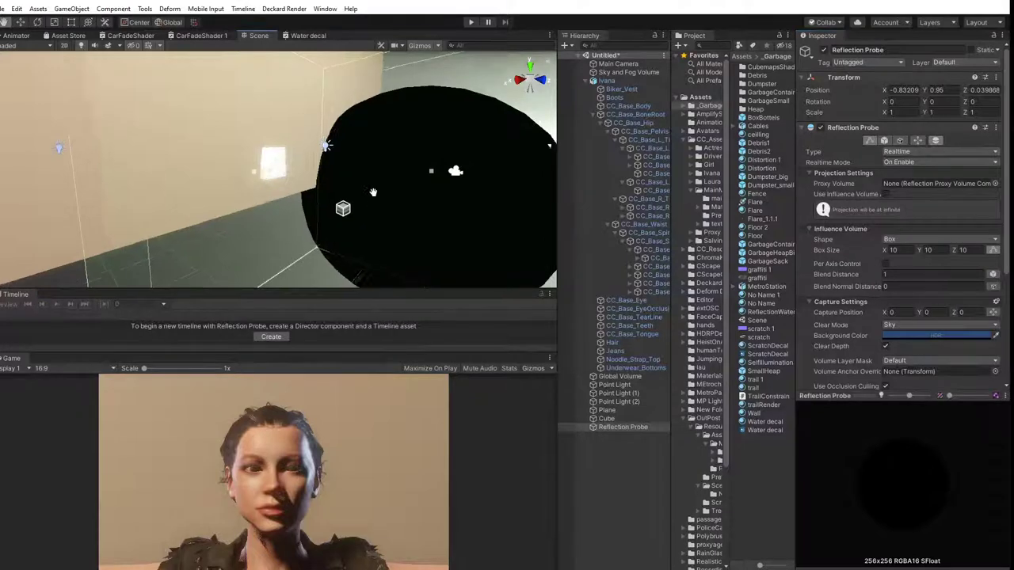
{"action": "left_click", "coordinate": [936, 141]}
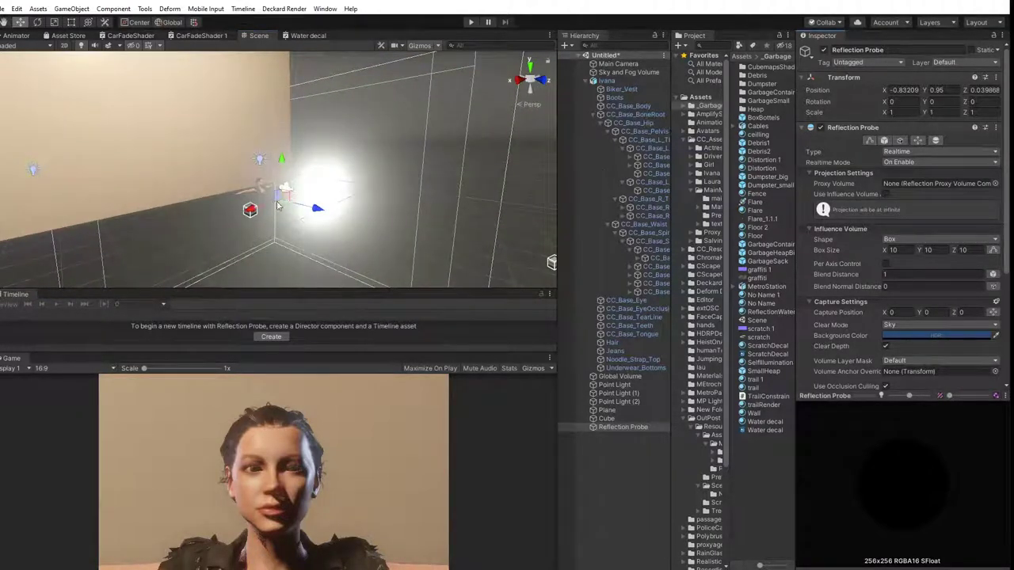
{"action": "mouse_move", "coordinate": [317, 208]}
{"action": "left_mouse_down"}
{"action": "mouse_move", "coordinate": [394, 224]}
{"action": "mouse_move", "coordinate": [290, 210]}
{"action": "mouse_move", "coordinate": [311, 198]}
{"action": "mouse_move", "coordinate": [306, 211]}
{"action": "left_mouse_up"}
{"action": "middle_click_drag", "start_coordinate": [307, 215], "coordinate": [296, 194]}
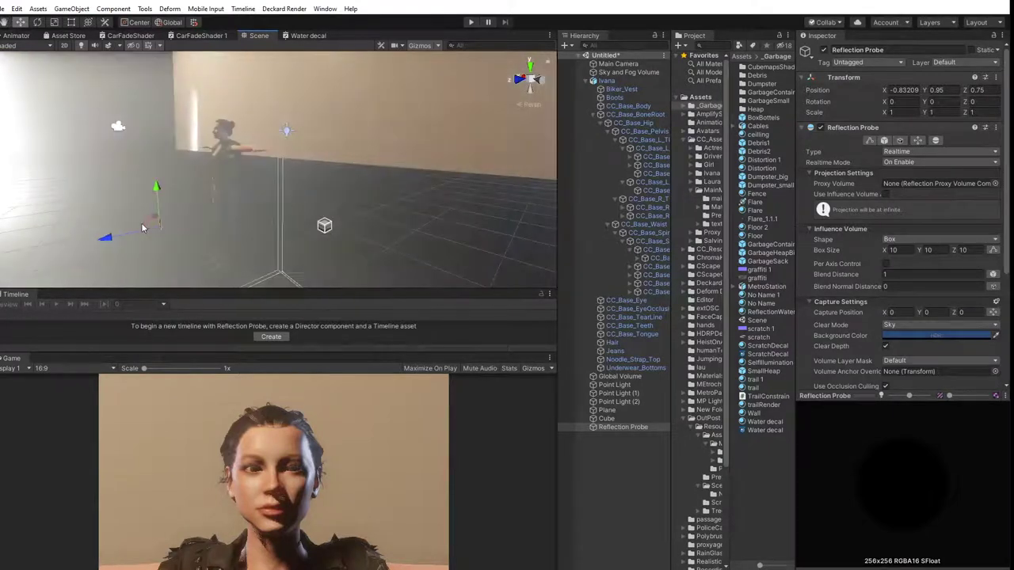
{"action": "mouse_move", "coordinate": [155, 218]}
{"action": "left_mouse_down"}
{"action": "mouse_move", "coordinate": [120, 201]}
{"action": "mouse_move", "coordinate": [168, 224]}
{"action": "left_mouse_up"}
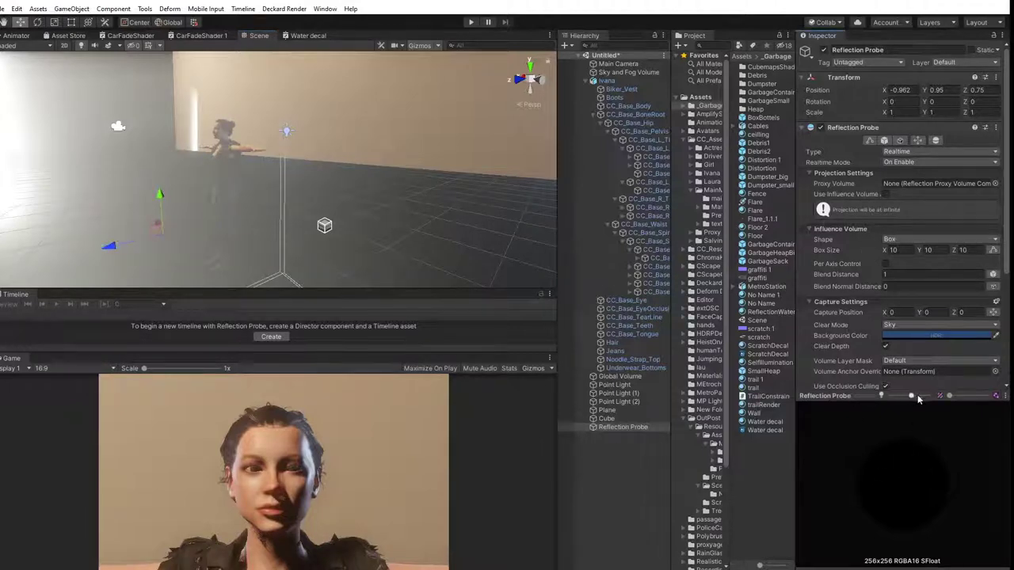
Try Clear Mode None with a bright blue background colour, and toggle Clear Depth.
{"action": "left_click", "coordinate": [899, 325]}
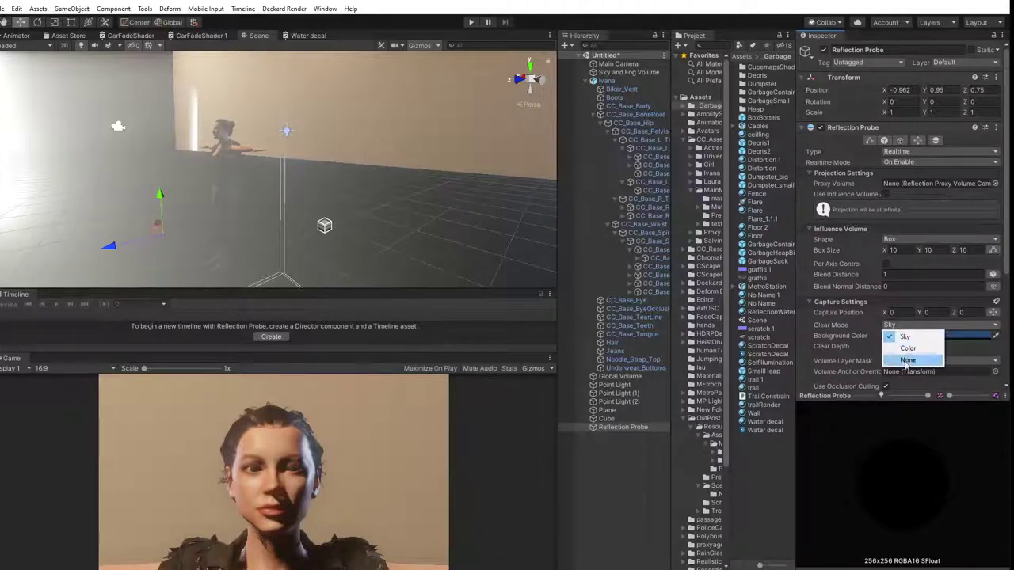
{"action": "left_click", "coordinate": [908, 361]}
{"action": "left_click", "coordinate": [889, 335]}
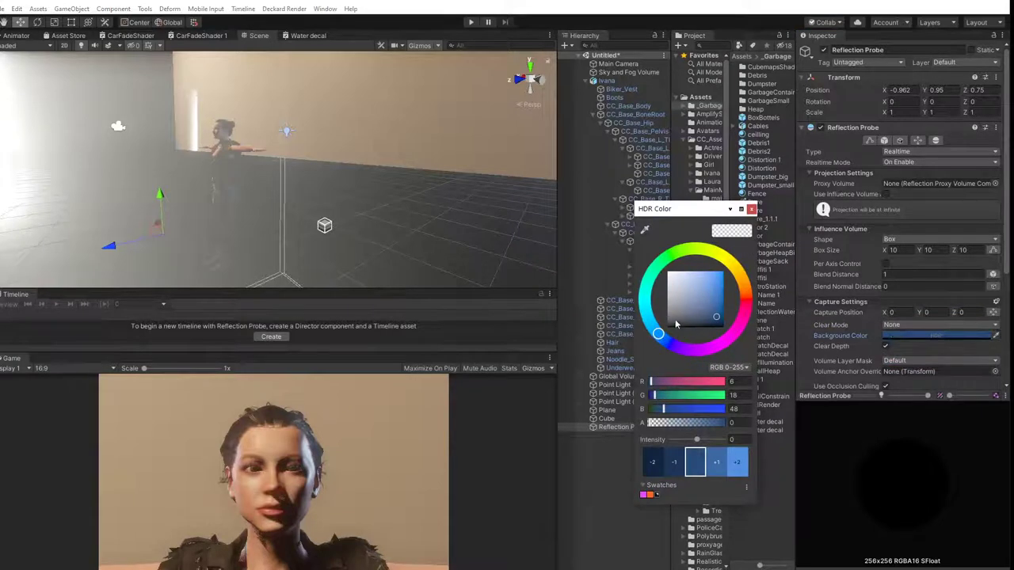
{"action": "left_click_drag", "start_coordinate": [718, 299], "coordinate": [723, 279]}
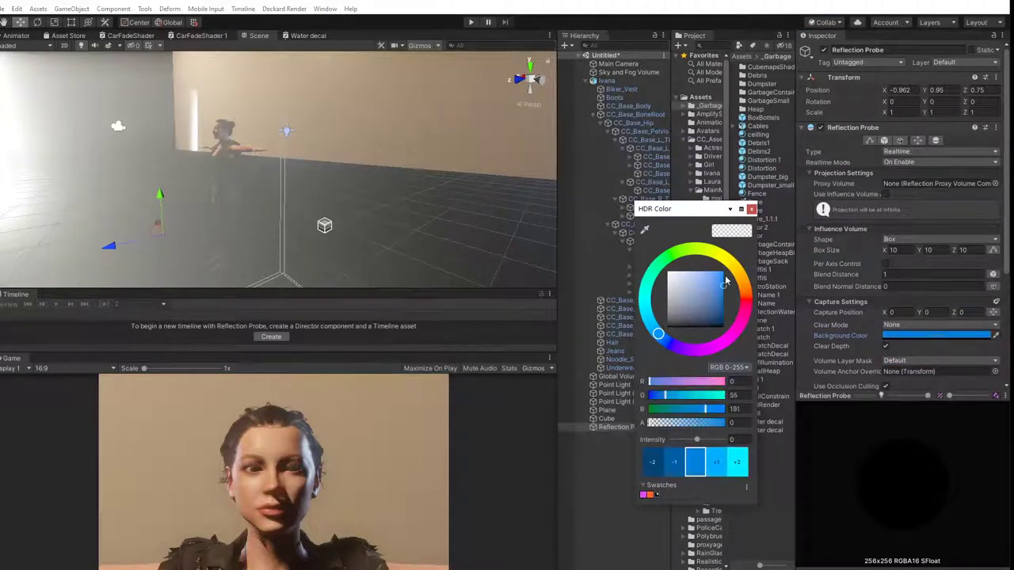
{"action": "left_click", "coordinate": [752, 212]}
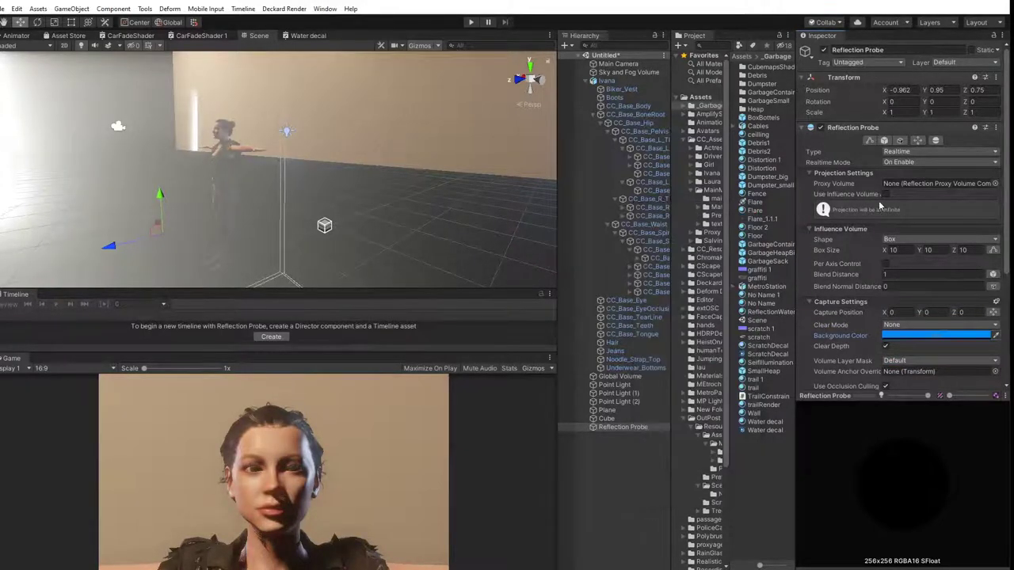
{"action": "scroll", "coordinate": [878, 369], "scroll_direction": "down", "scroll_amount": 5}
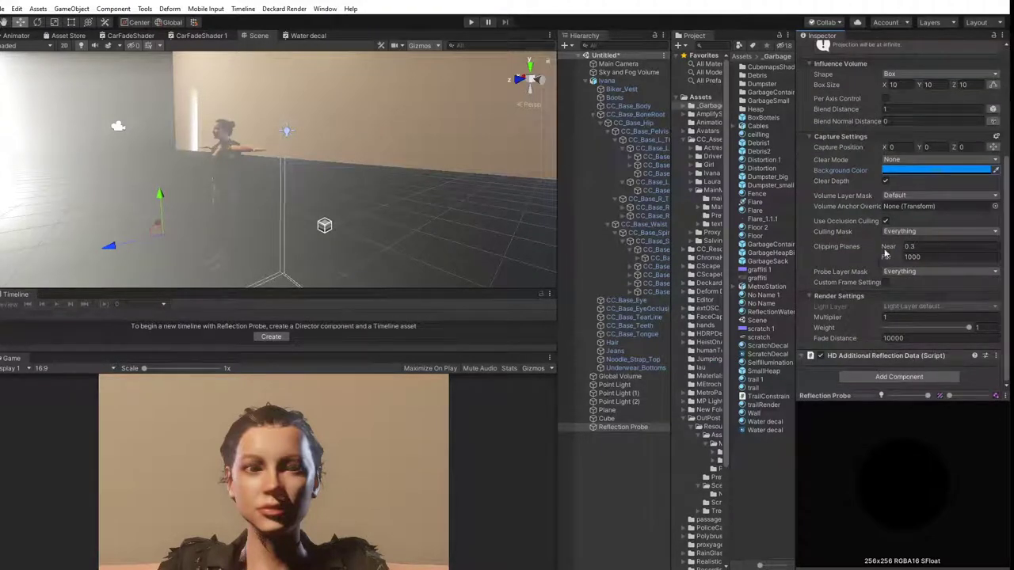
{"action": "left_click", "coordinate": [886, 182]}
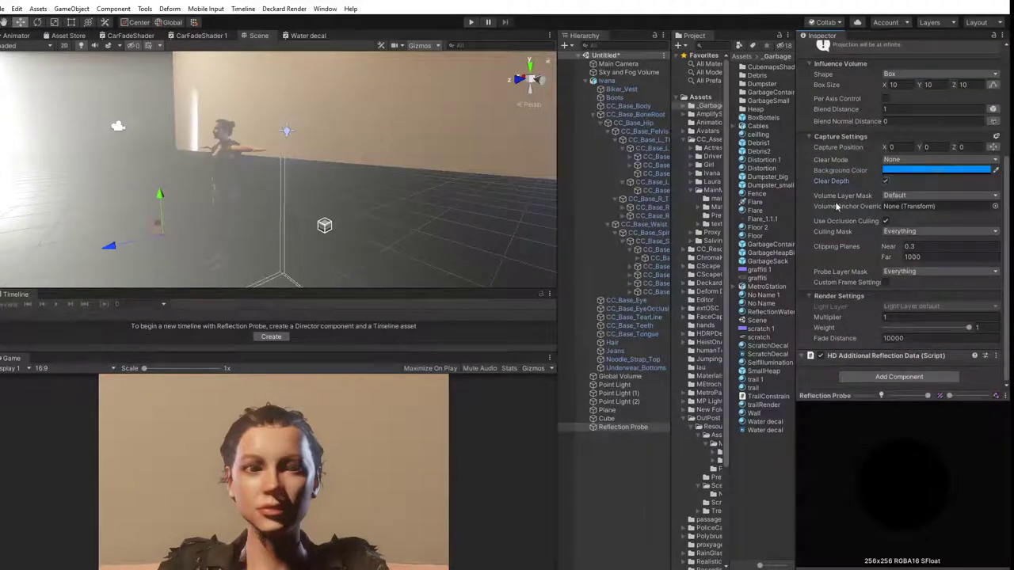
Set the probe's realtime update mode to Every Frame.
{"action": "scroll", "coordinate": [837, 206], "scroll_direction": "up", "scroll_amount": 5}
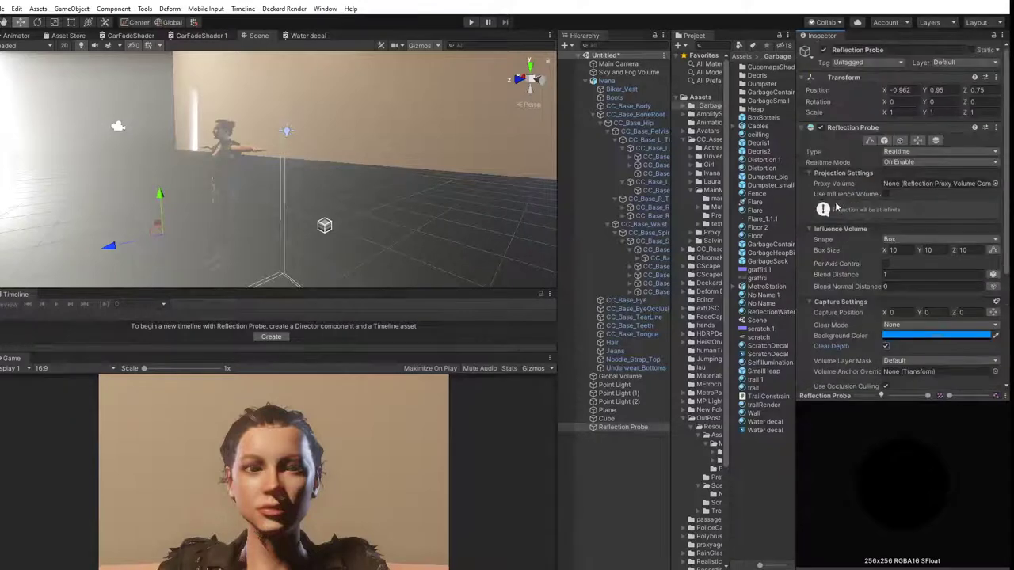
{"action": "left_click", "coordinate": [914, 163]}
{"action": "left_click", "coordinate": [918, 176]}
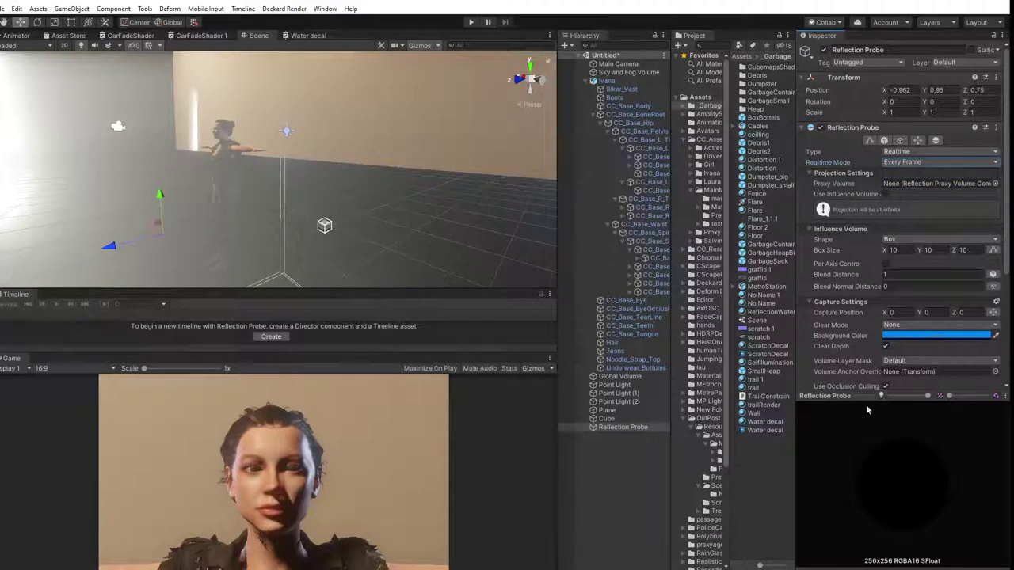
{"action": "left_click", "coordinate": [908, 162]}
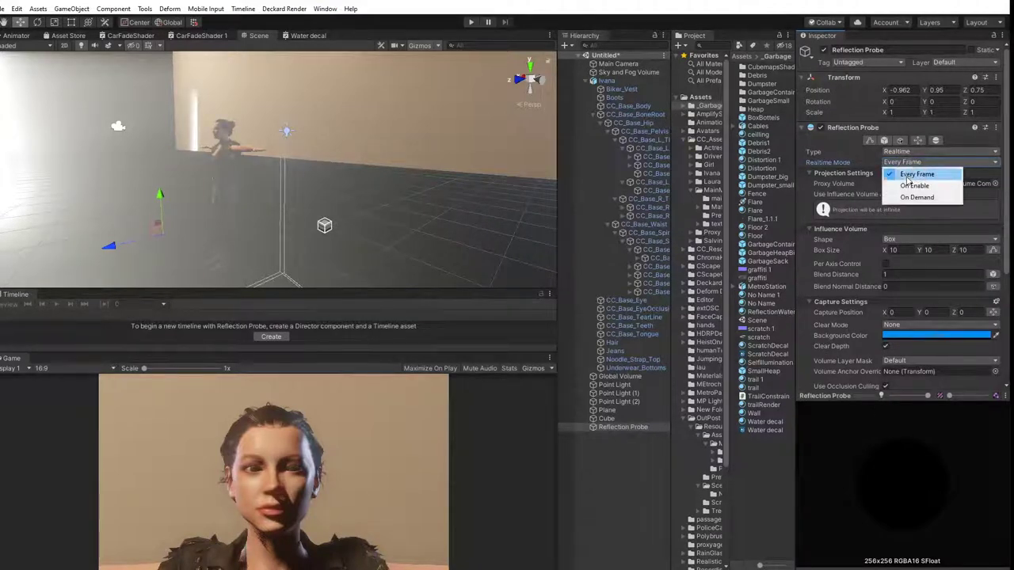
{"action": "left_click", "coordinate": [871, 196]}
{"action": "scroll", "coordinate": [919, 174], "scroll_direction": "down", "scroll_amount": 4}
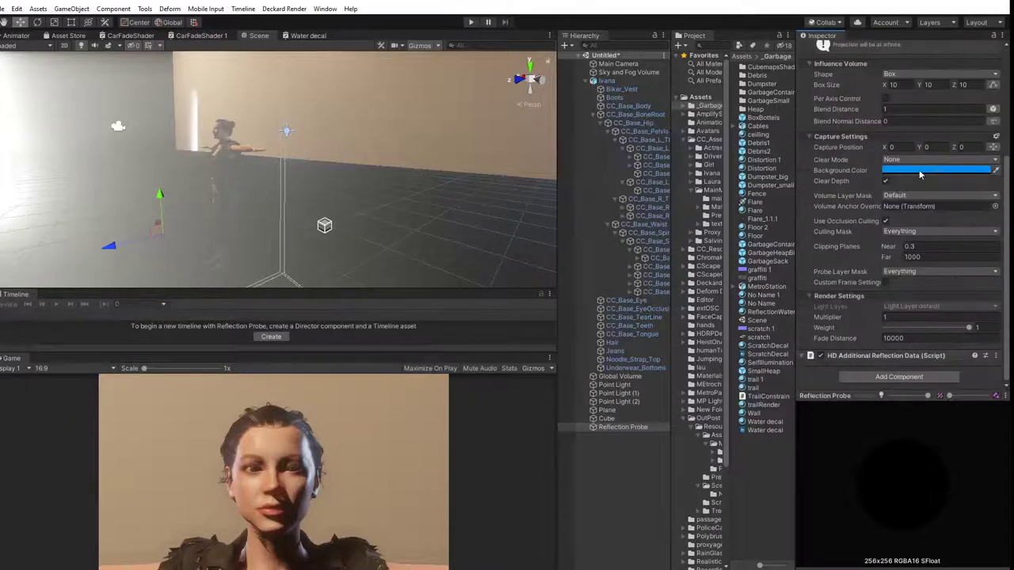
Switch the probe's Clear Mode to Sky and set the render Multiplier to 2.44.
{"action": "left_click", "coordinate": [911, 159]}
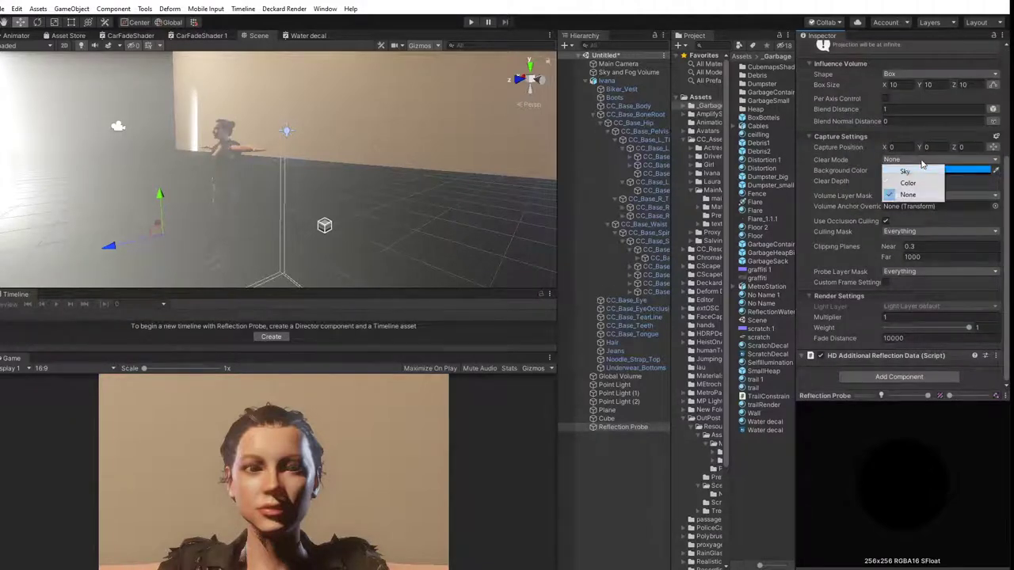
{"action": "left_click", "coordinate": [909, 173]}
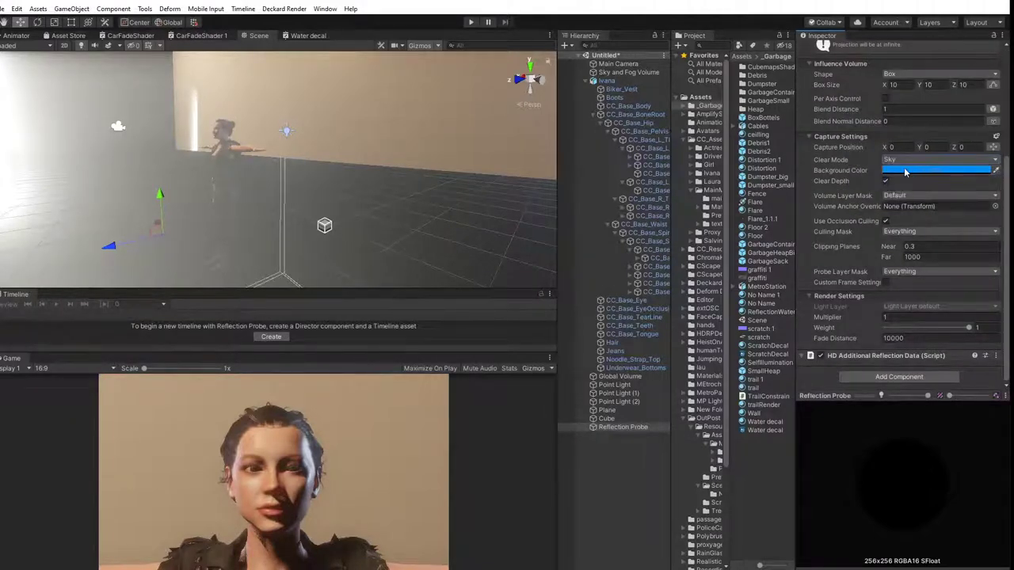
{"action": "left_click", "coordinate": [911, 169]}
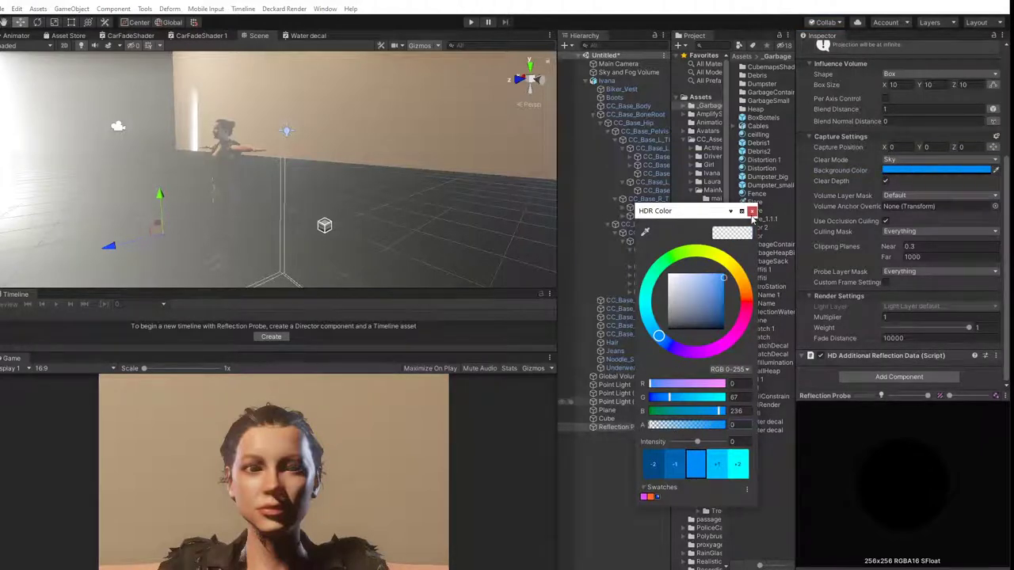
{"action": "left_click", "coordinate": [752, 211]}
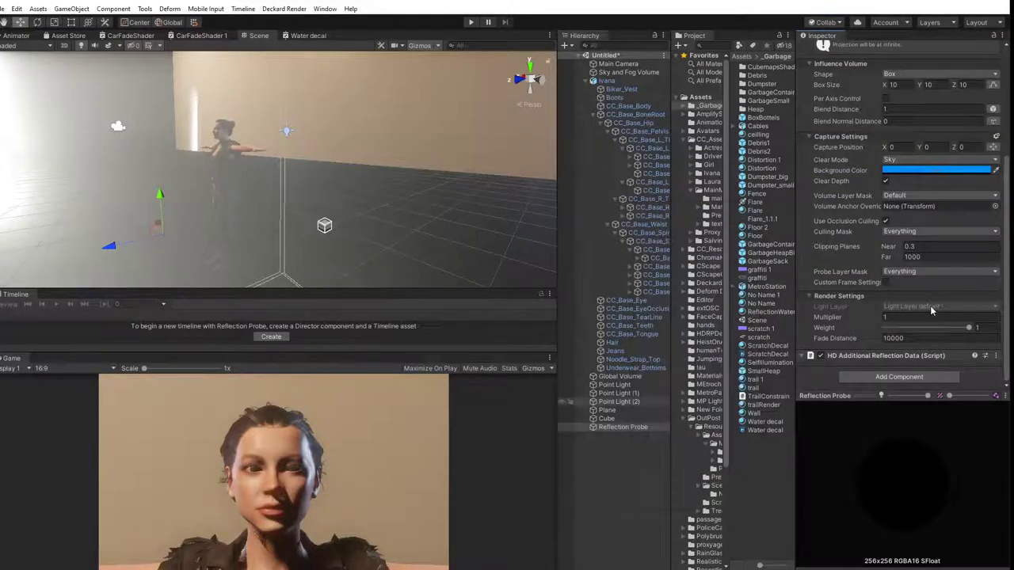
{"action": "left_click", "coordinate": [891, 318]}
{"action": "type", "text": "1.18"}
{"action": "type", "text": "2.44"}
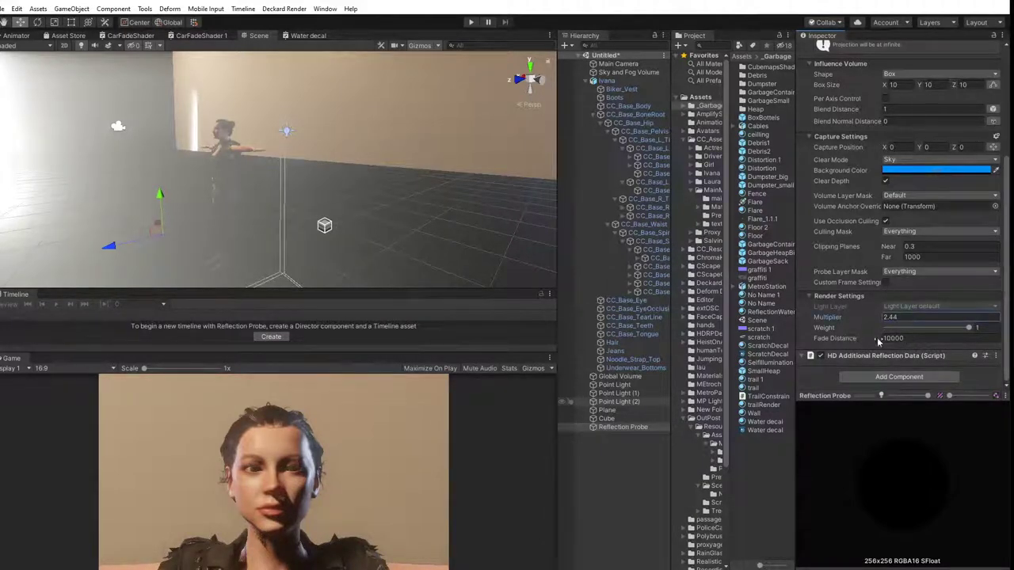
{"action": "left_click", "coordinate": [615, 428]}
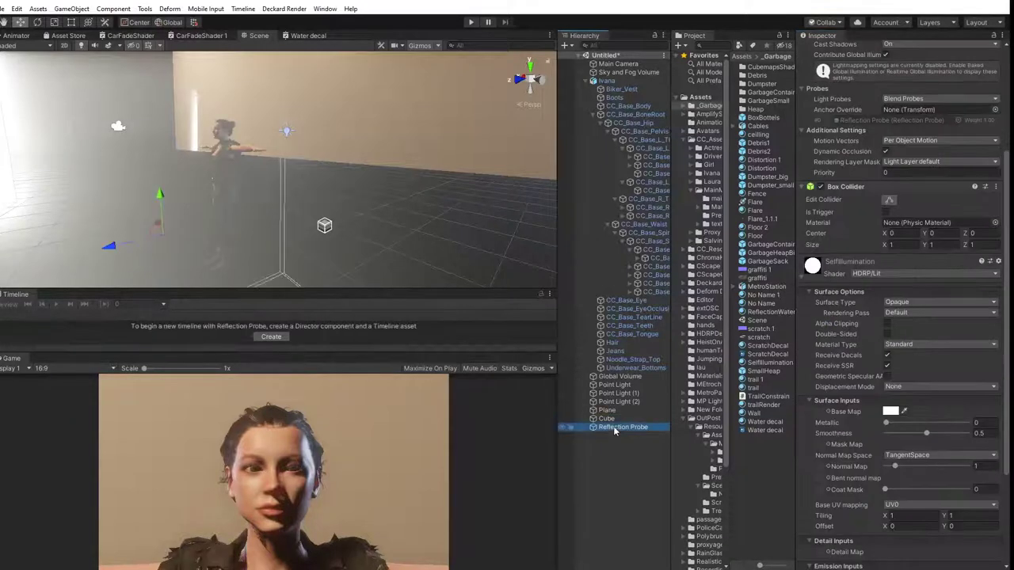
{"action": "left_click", "coordinate": [919, 396]}
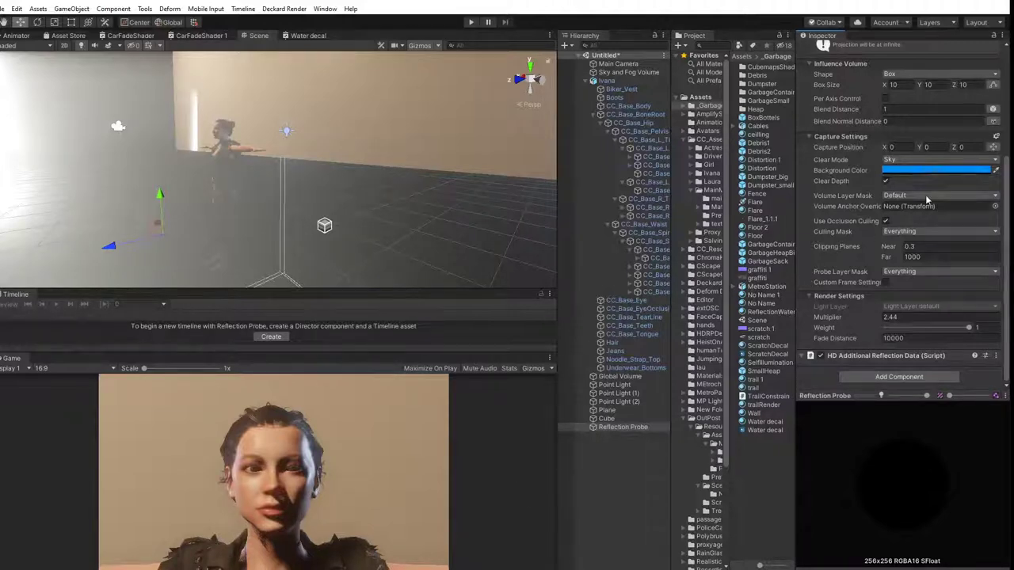
{"action": "scroll", "coordinate": [877, 198], "scroll_direction": "up", "scroll_amount": 5}
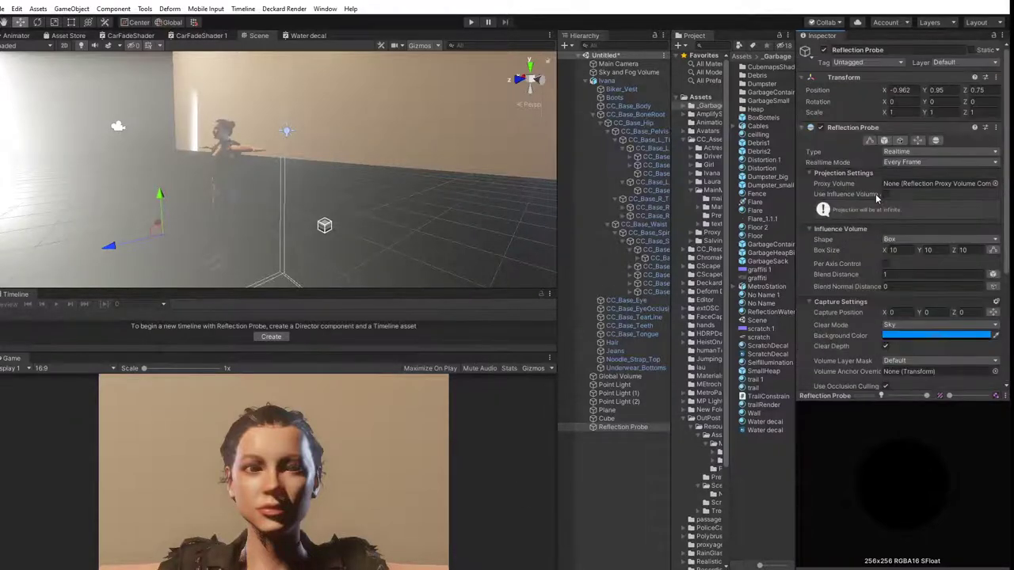
Make the Reflection Probe Baked and open Lighting Settings, skipping the save prompt.
{"action": "left_click", "coordinate": [920, 153]}
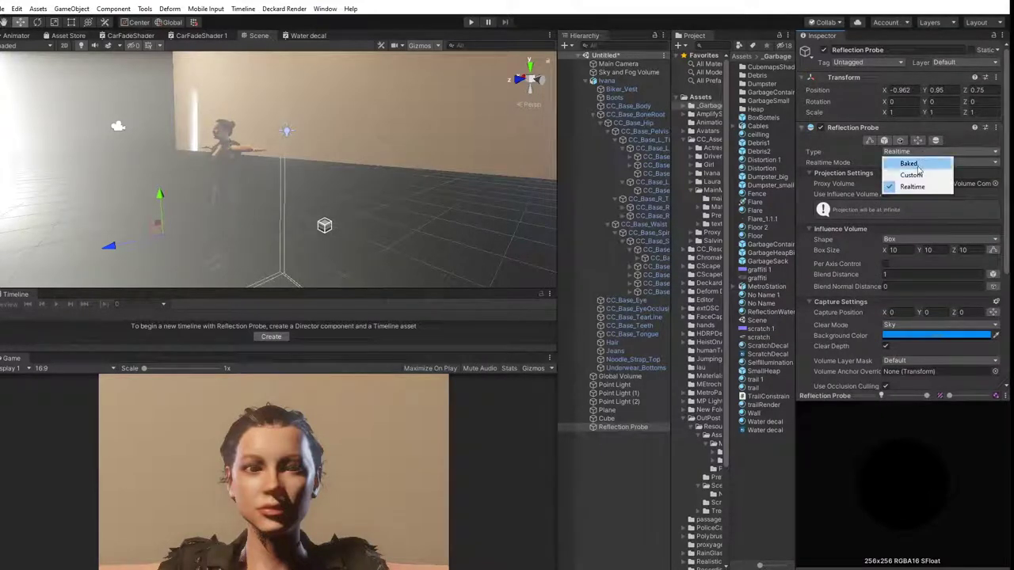
{"action": "left_click", "coordinate": [915, 163]}
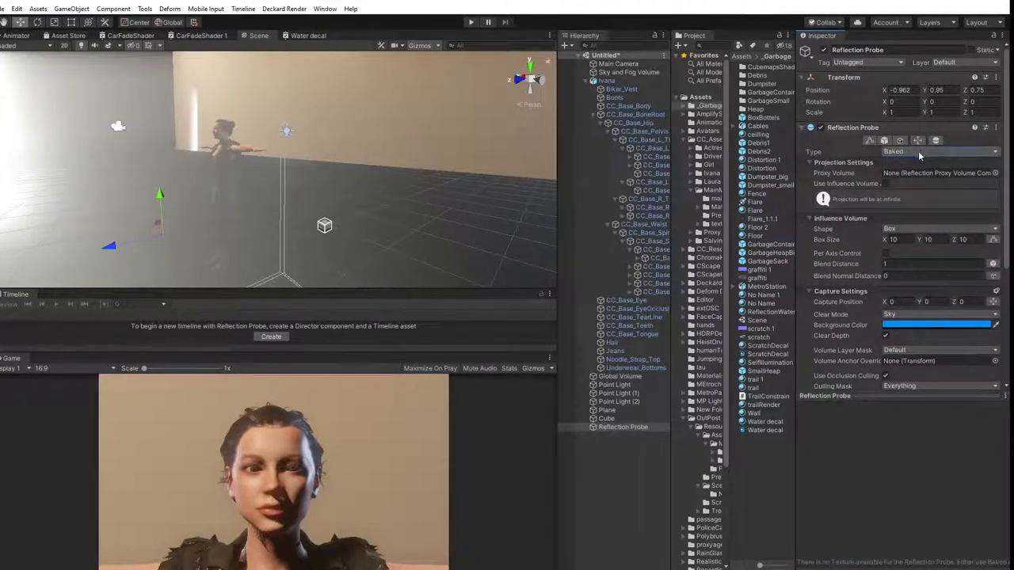
{"action": "left_click", "coordinate": [325, 9]}
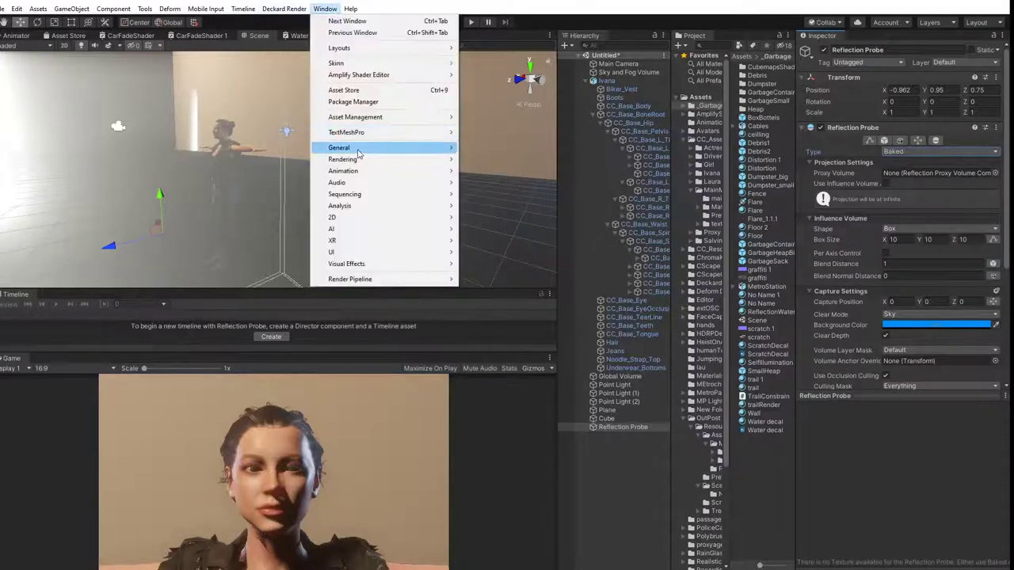
{"action": "mouse_move", "coordinate": [426, 164]}
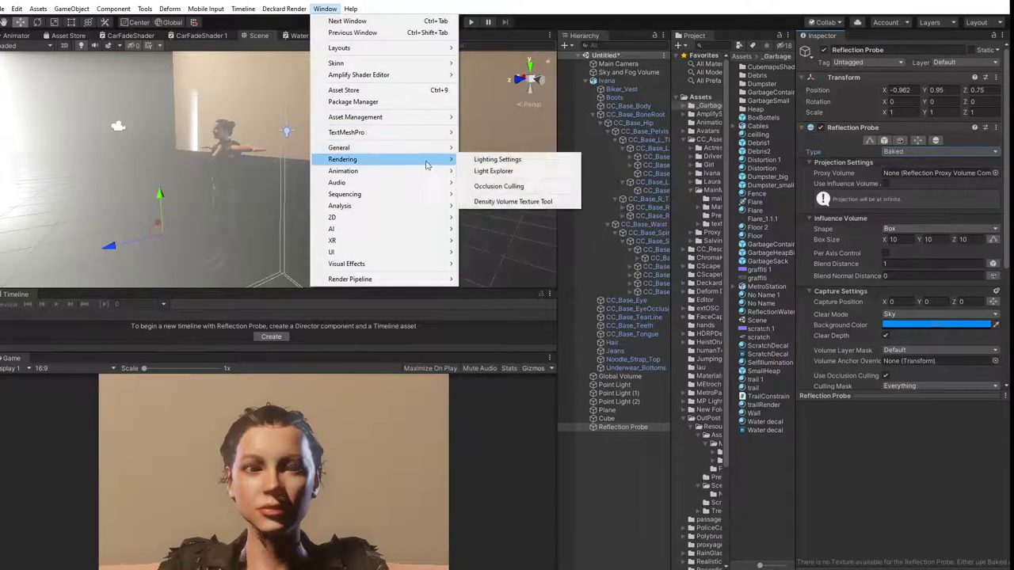
{"action": "left_click", "coordinate": [496, 159]}
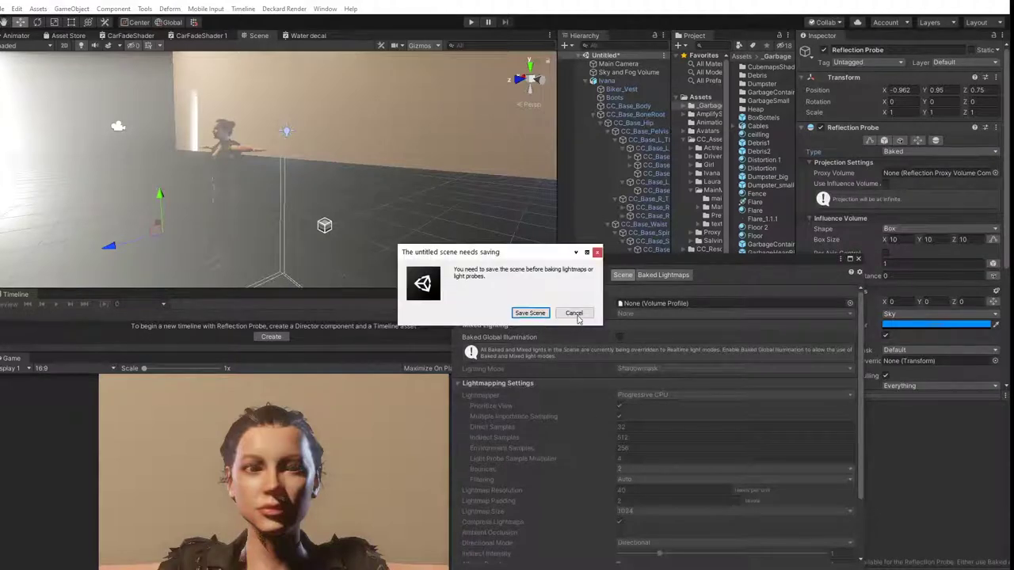
{"action": "left_click", "coordinate": [573, 313]}
Save the project, then save the scene as Ivana with Save As.
{"action": "left_click", "coordinate": [5, 8]}
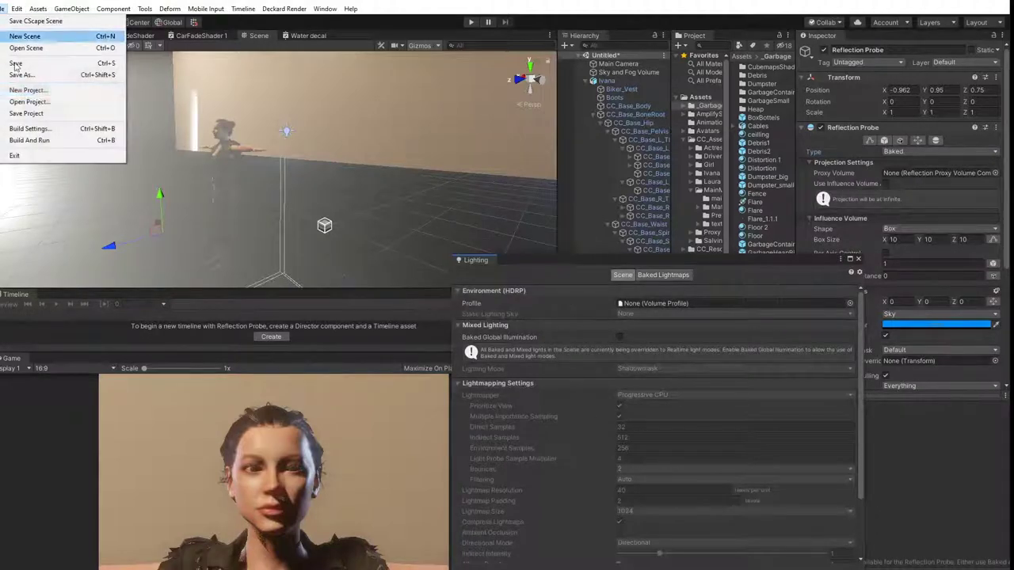
{"action": "left_click", "coordinate": [28, 113]}
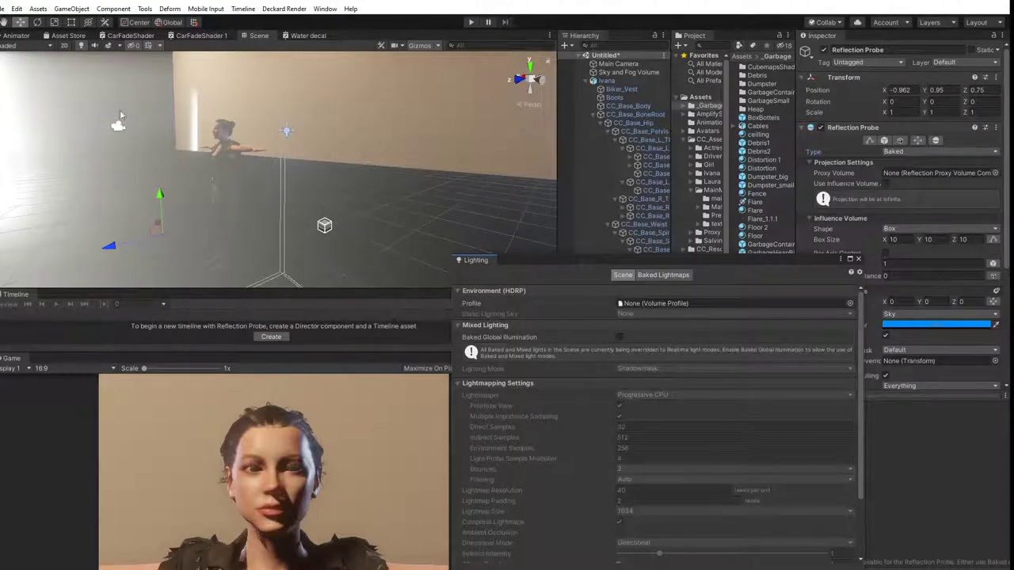
{"action": "left_click", "coordinate": [5, 8]}
{"action": "left_click", "coordinate": [28, 72]}
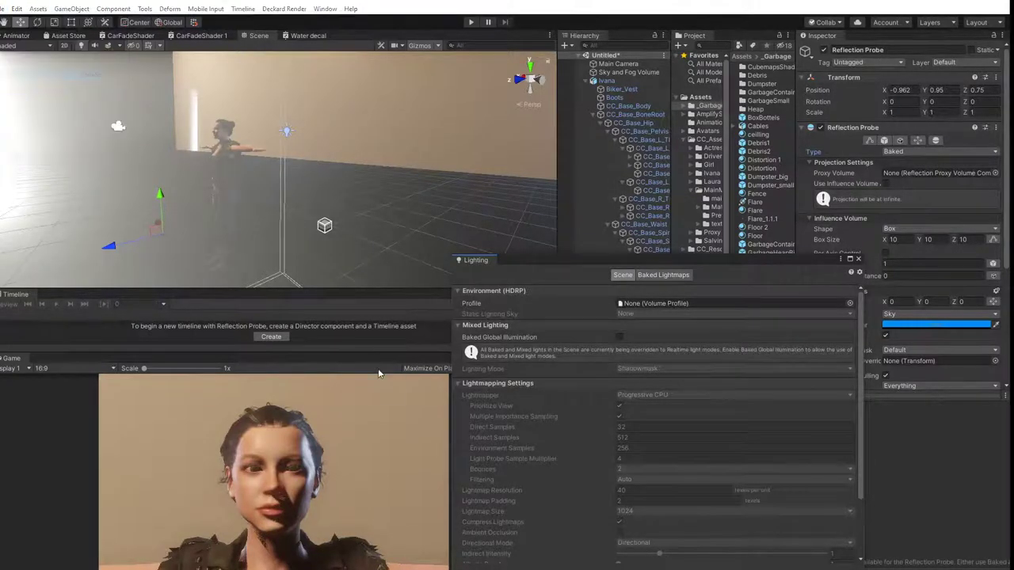
{"action": "type", "text": "test"}
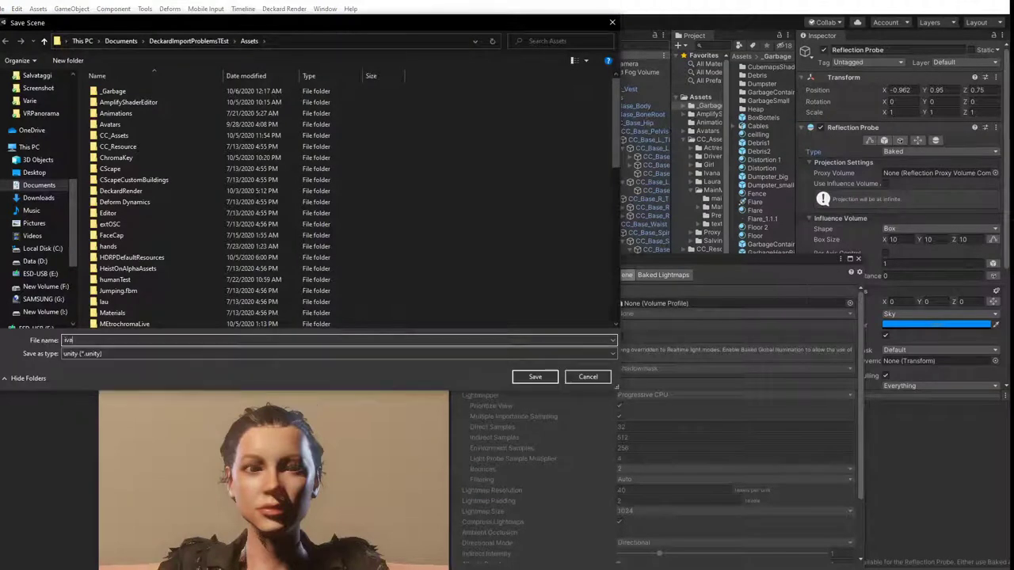
{"action": "key", "text": "Return"}
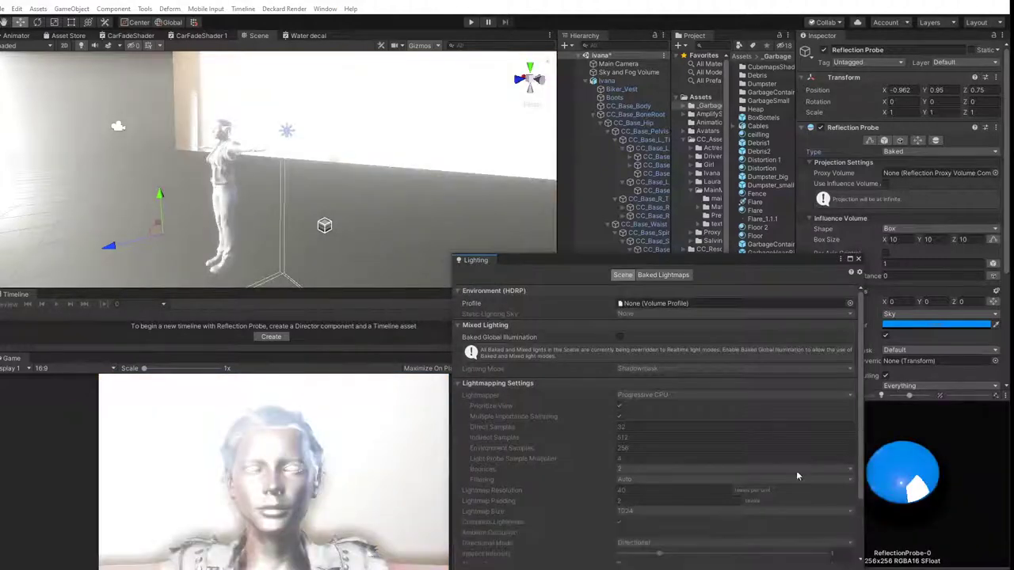
Switch the probe back to Realtime and enable its custom frame settings.
{"action": "left_click_drag", "start_coordinate": [785, 261], "coordinate": [690, 540]}
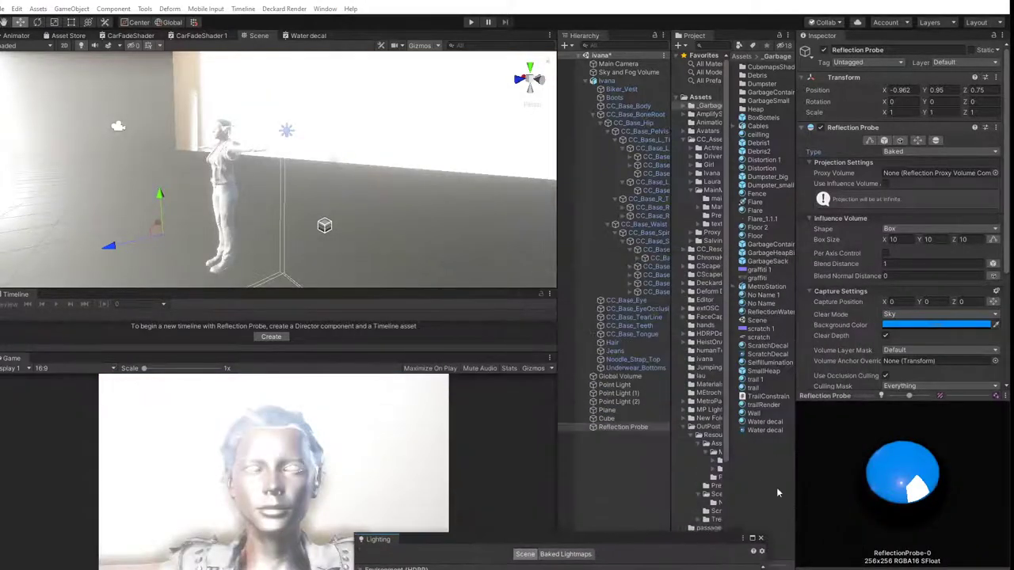
{"action": "left_click", "coordinate": [884, 150]}
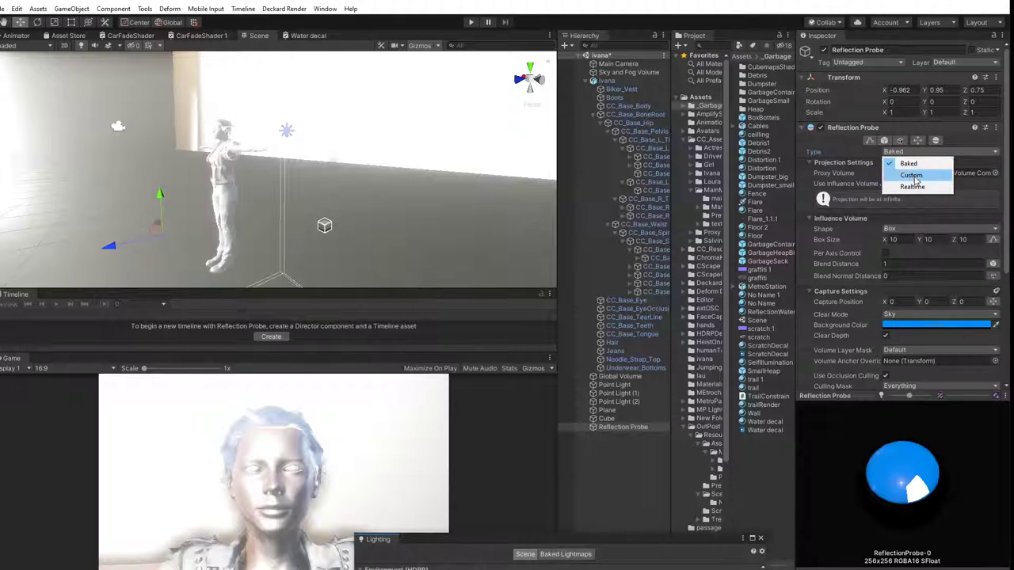
{"action": "left_click", "coordinate": [911, 186]}
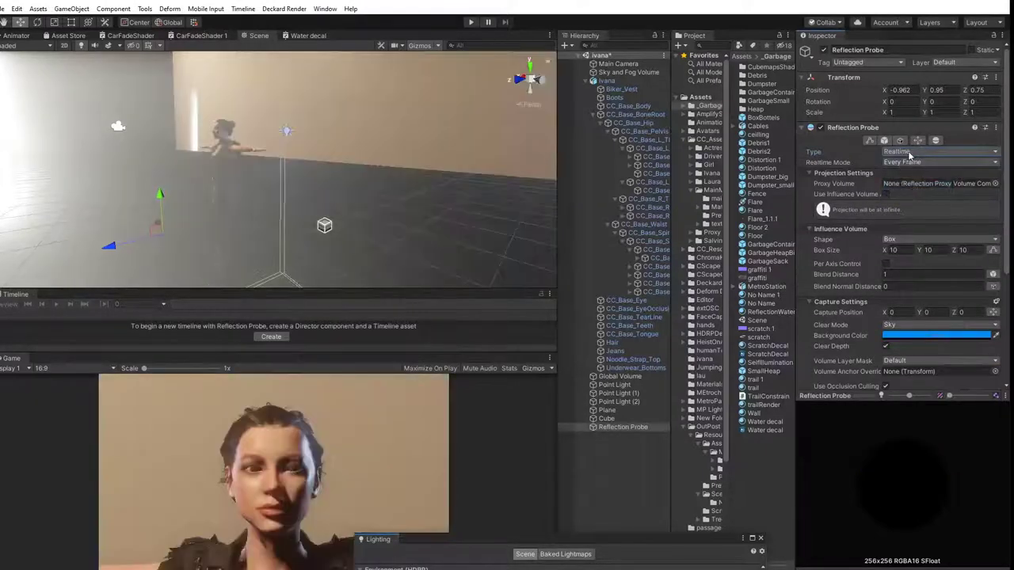
{"action": "scroll", "coordinate": [845, 285], "scroll_direction": "down", "scroll_amount": 5}
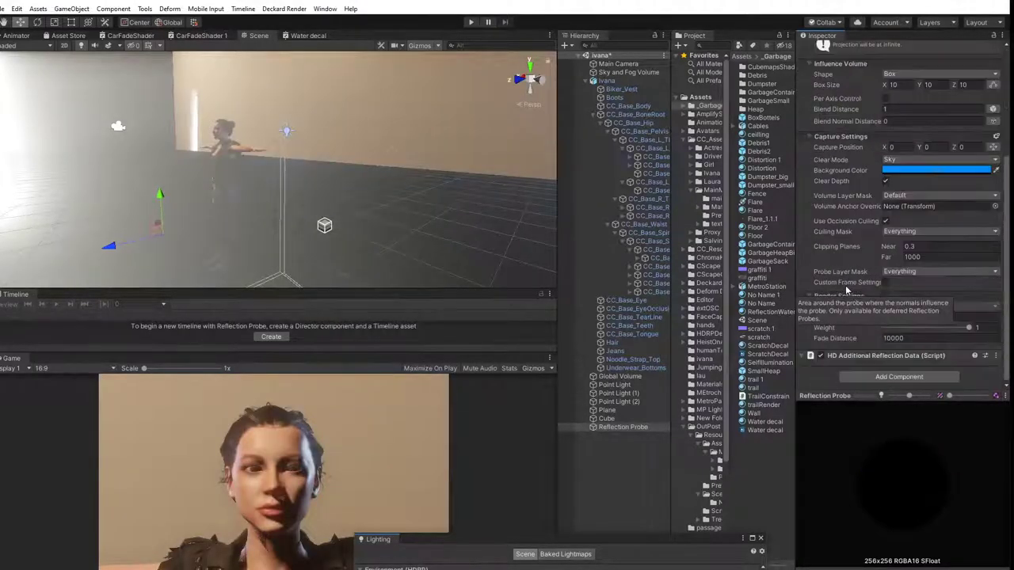
{"action": "left_click", "coordinate": [886, 283]}
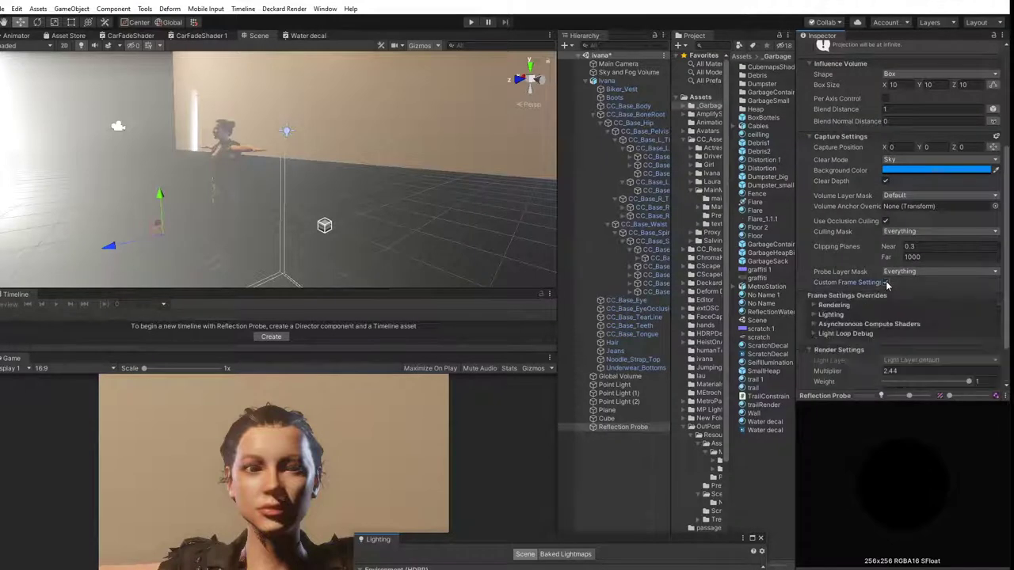
{"action": "left_click", "coordinate": [819, 308]}
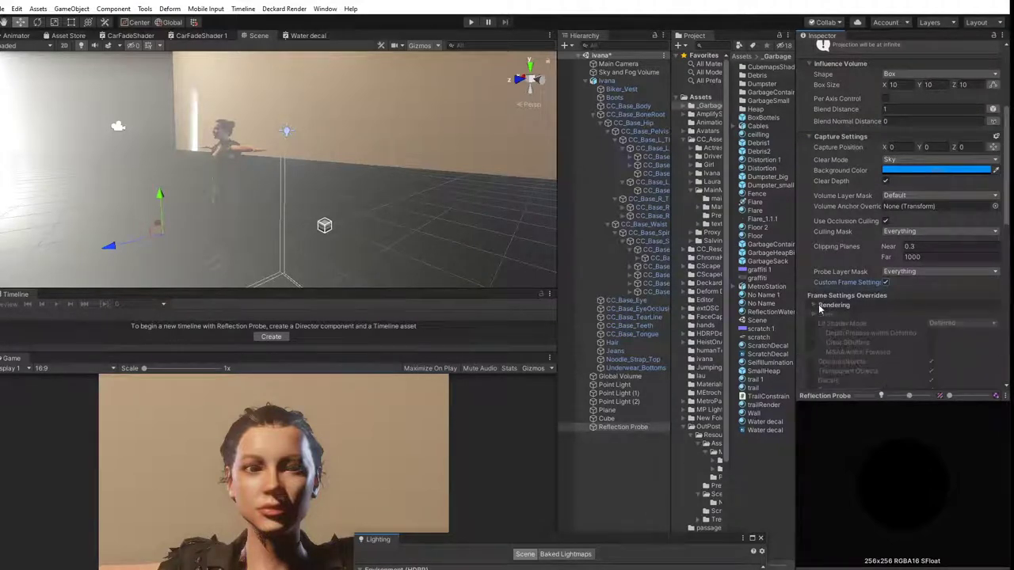
{"action": "left_click", "coordinate": [813, 306]}
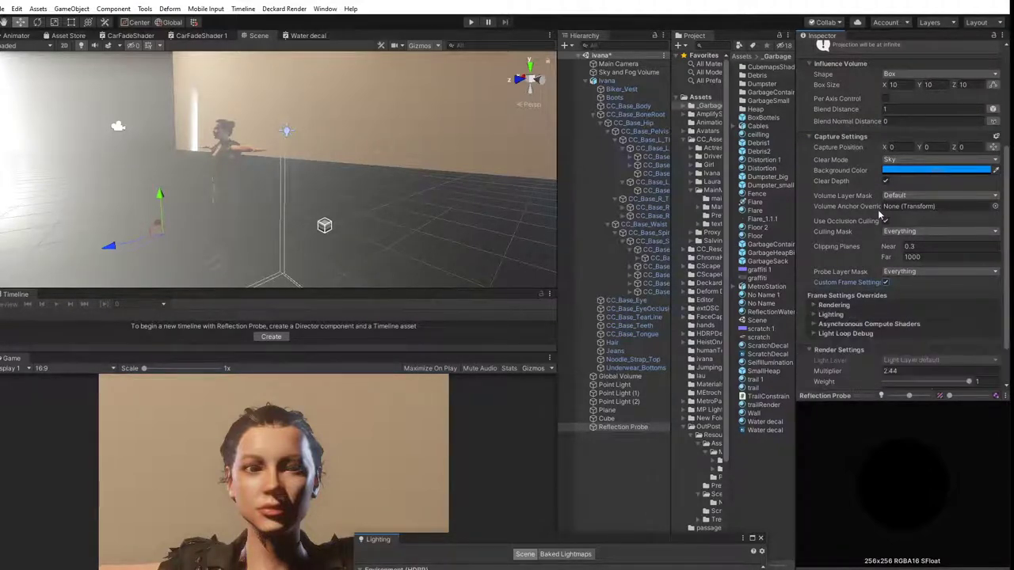
{"action": "scroll", "coordinate": [841, 199], "scroll_direction": "up", "scroll_amount": 5}
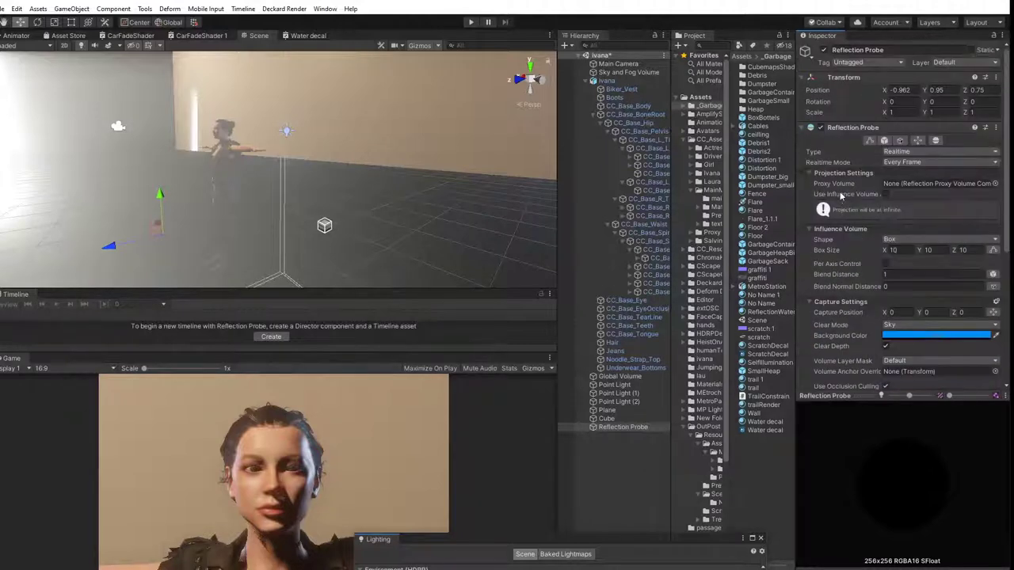
Set the probe back to Baked and select the Cube.
{"action": "left_click", "coordinate": [907, 152]}
{"action": "left_click", "coordinate": [908, 161]}
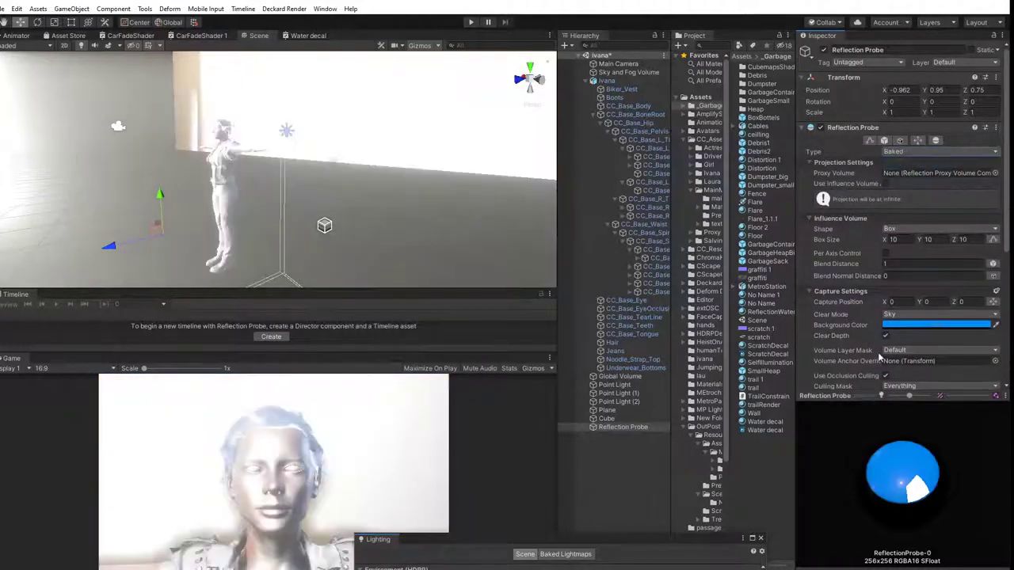
{"action": "scroll", "coordinate": [877, 351], "scroll_direction": "down", "scroll_amount": 3}
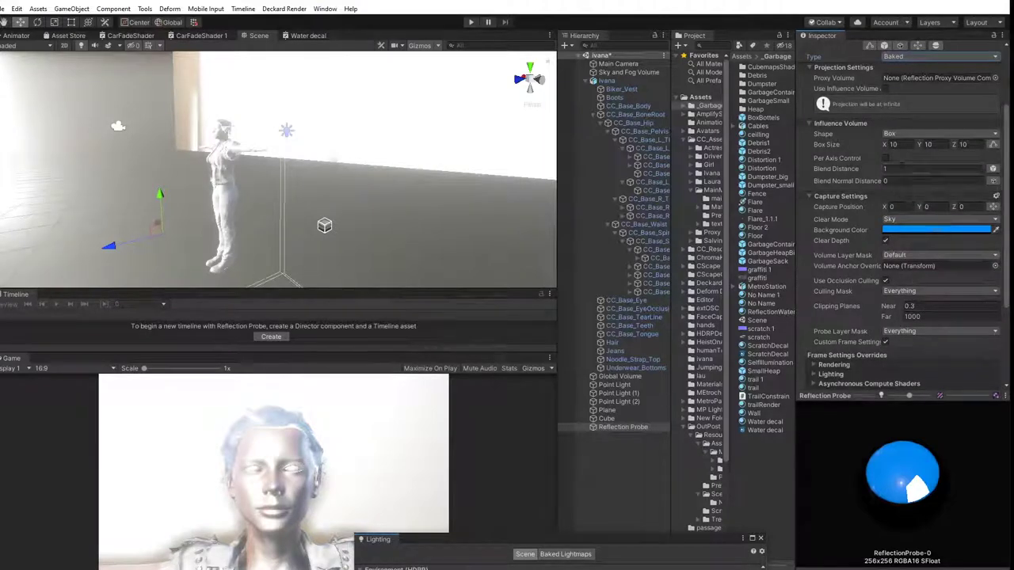
{"action": "scroll", "coordinate": [862, 173], "scroll_direction": "up", "scroll_amount": 3}
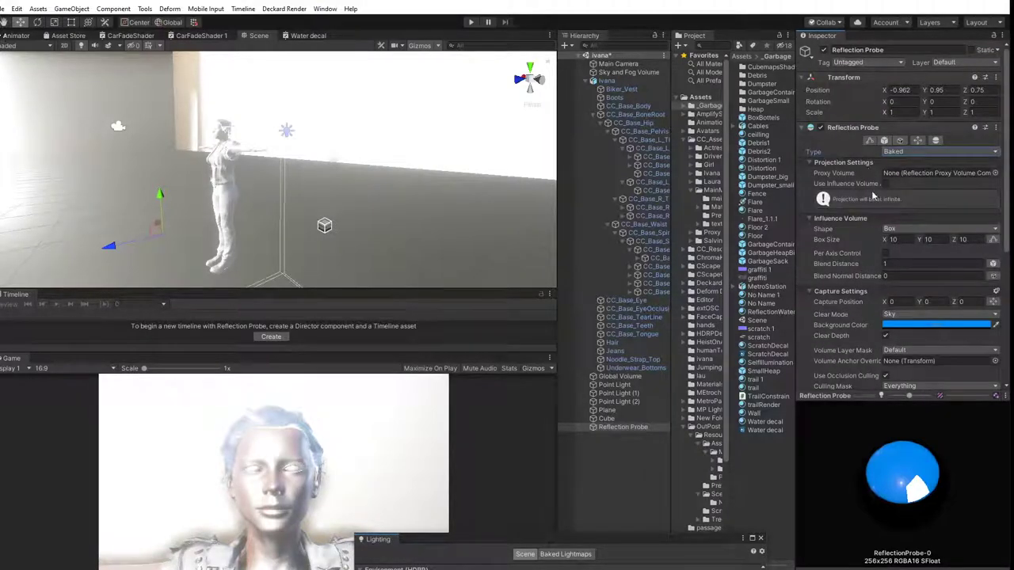
{"action": "left_click", "coordinate": [606, 418]}
Lower the Cube's emission intensity to 0.03 and generate lighting.
{"action": "scroll", "coordinate": [861, 476], "scroll_direction": "down", "scroll_amount": 10}
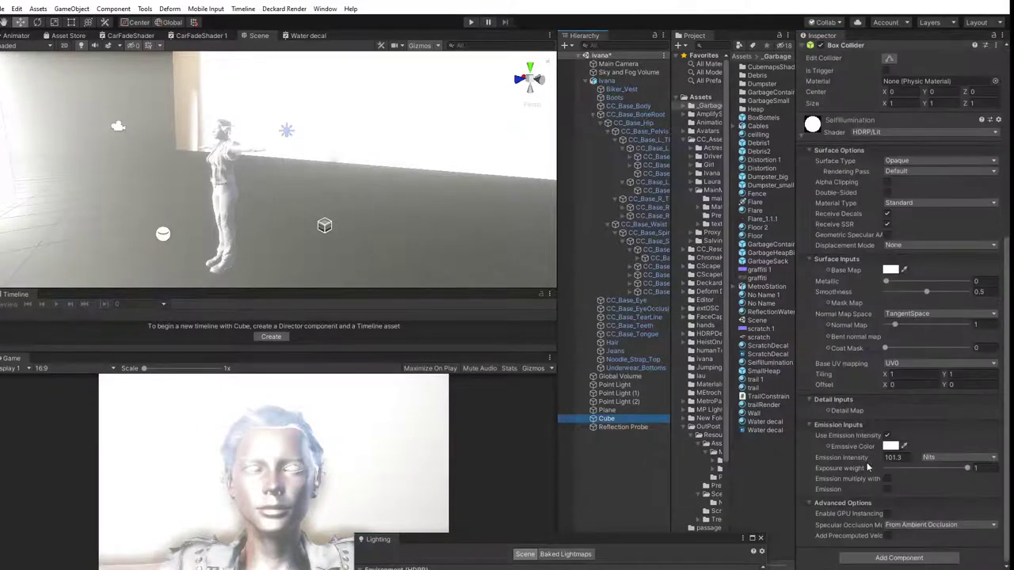
{"action": "left_click_drag", "start_coordinate": [880, 462], "coordinate": [2, 471]}
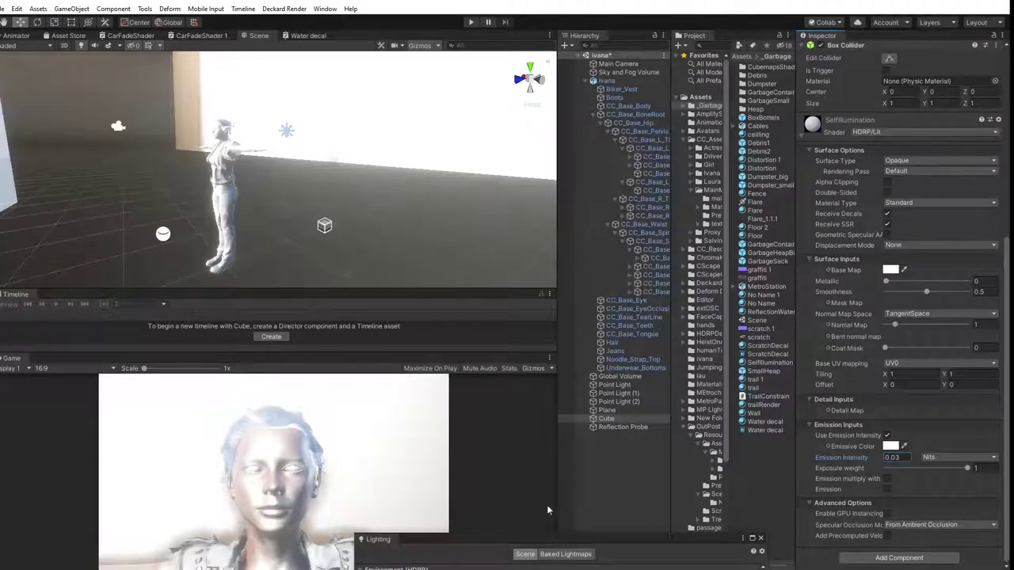
{"action": "left_click", "coordinate": [539, 543]}
{"action": "left_click", "coordinate": [800, 485]}
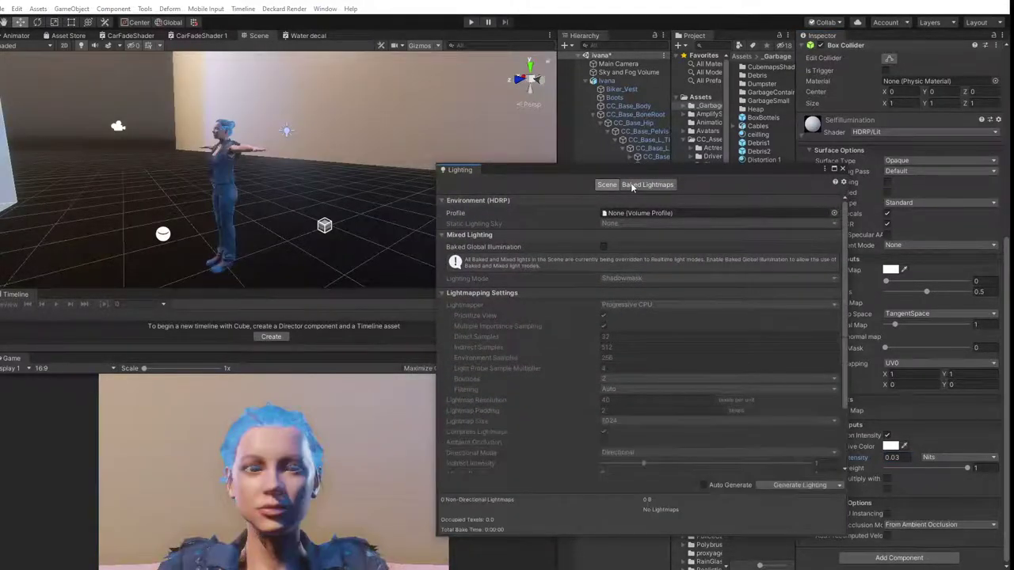
{"action": "left_click_drag", "start_coordinate": [640, 172], "coordinate": [586, 516]}
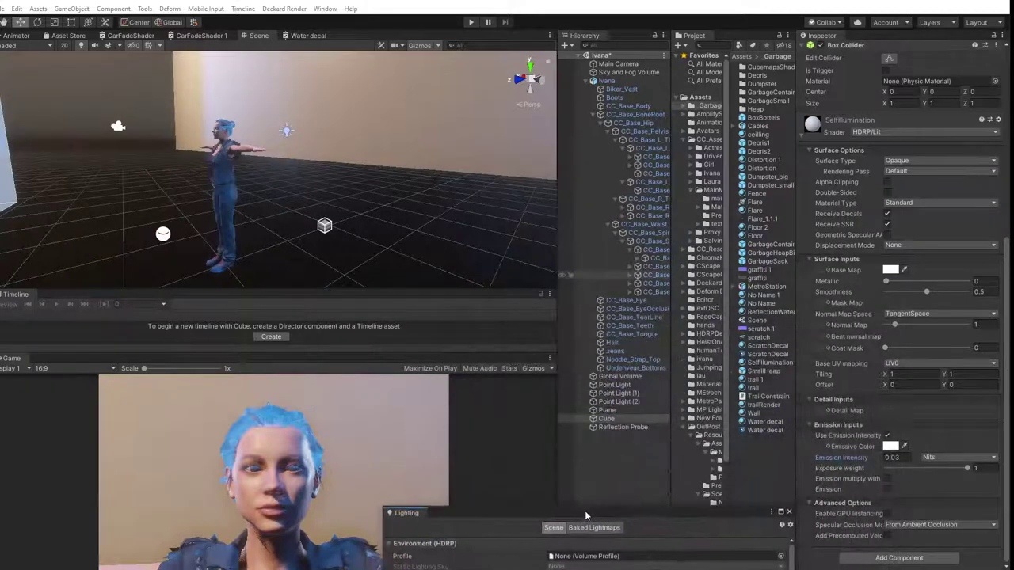
Raise the door panel along Y and regenerate the lighting.
{"action": "scroll", "coordinate": [122, 135], "scroll_direction": "down", "scroll_amount": 3}
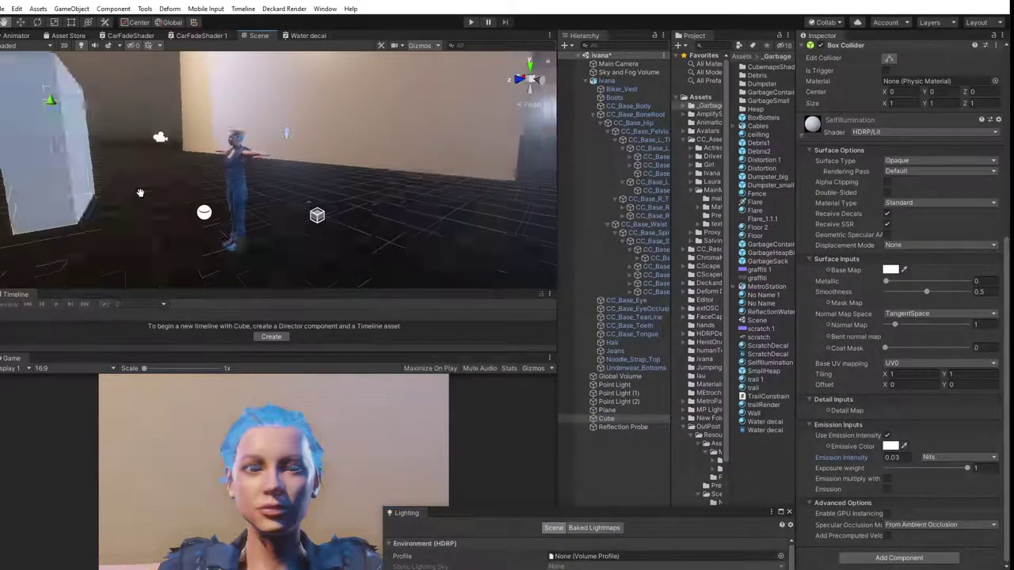
{"action": "left_click_drag", "start_coordinate": [117, 114], "coordinate": [117, 46]}
{"action": "left_click_drag", "start_coordinate": [543, 511], "coordinate": [613, 212]}
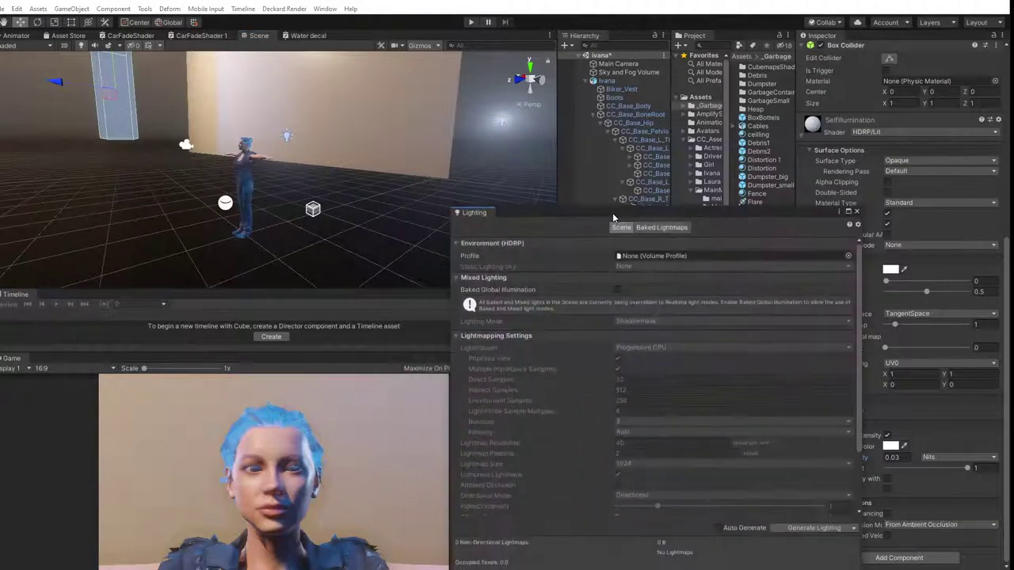
{"action": "left_click", "coordinate": [815, 526]}
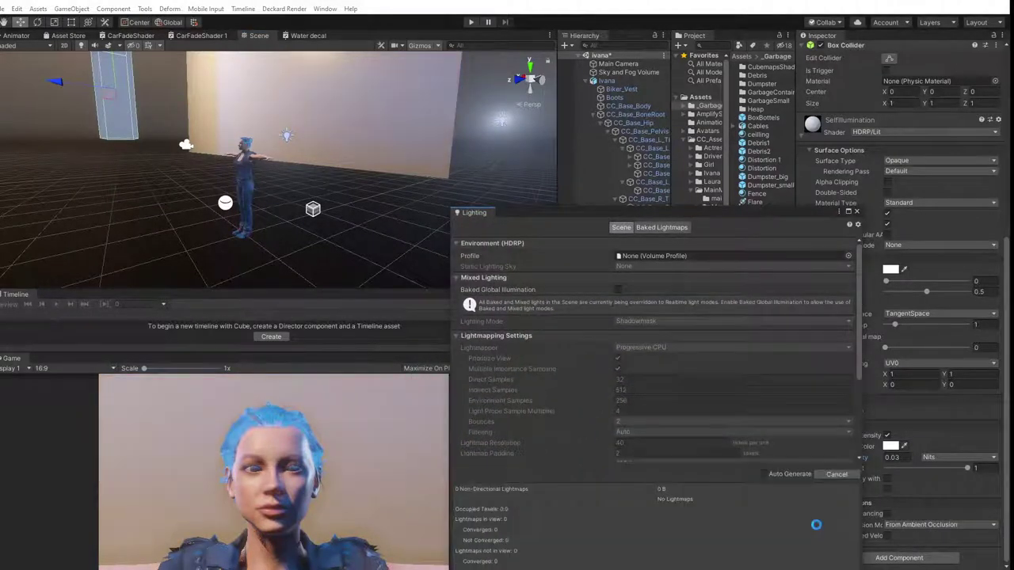
{"action": "left_click_drag", "start_coordinate": [778, 212], "coordinate": [642, 568]}
{"action": "right_click_drag", "start_coordinate": [301, 213], "coordinate": [215, 178]}
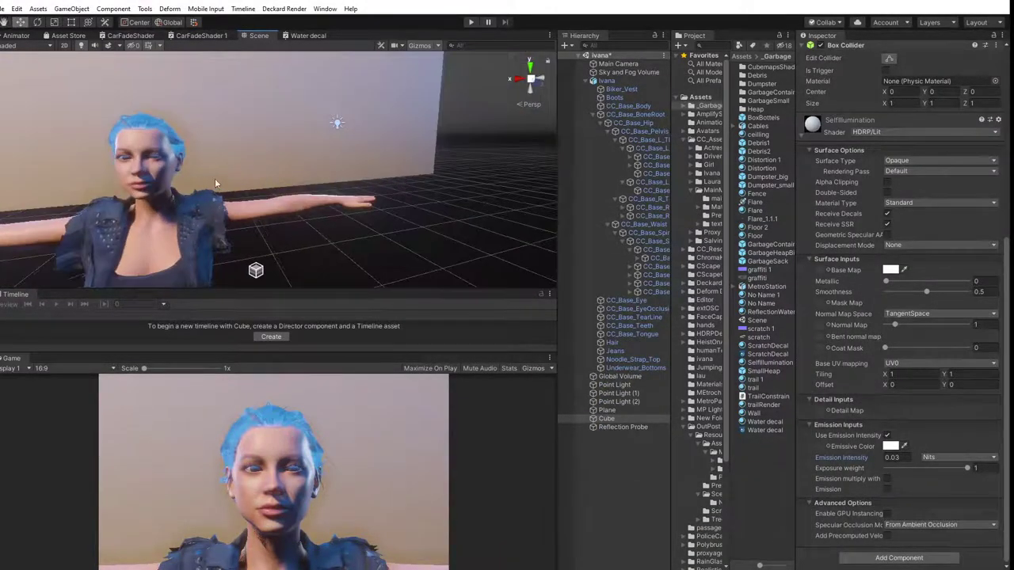
Set the Reflection Probe background colour to black and regenerate lighting from Ctrl+9 Lighting.
{"action": "left_click", "coordinate": [614, 426]}
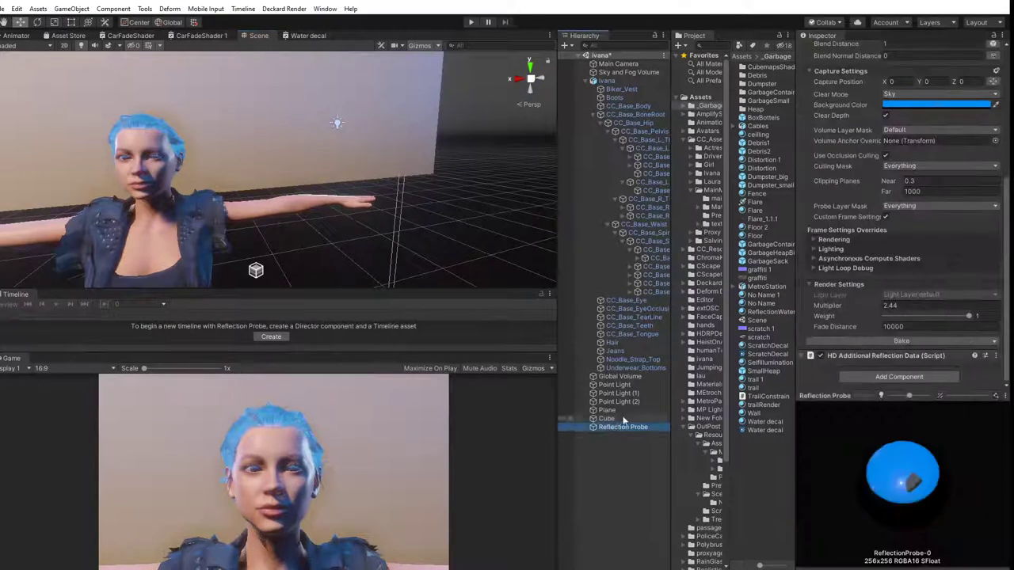
{"action": "left_click", "coordinate": [919, 103]}
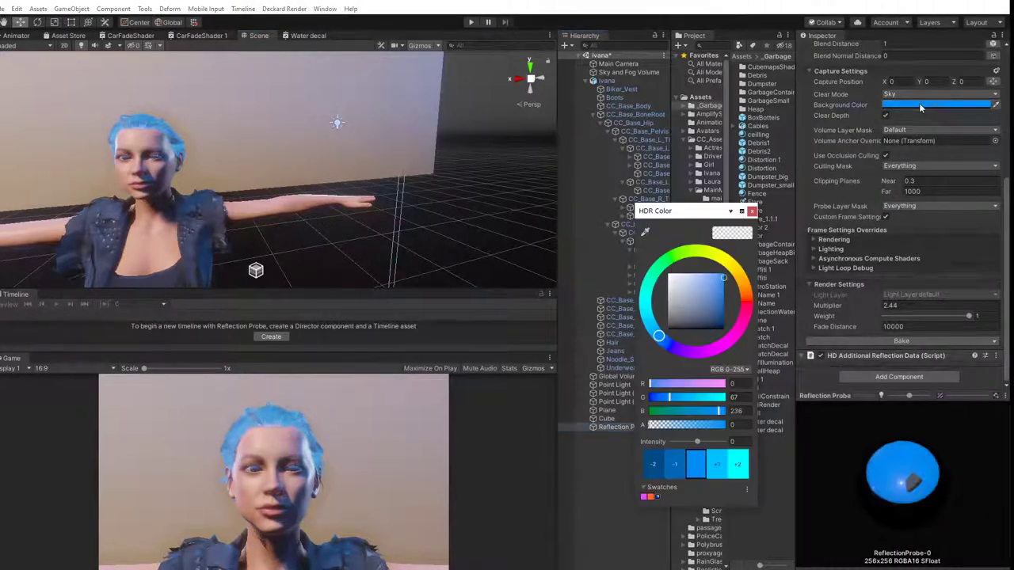
{"action": "left_click_drag", "start_coordinate": [690, 299], "coordinate": [657, 335]}
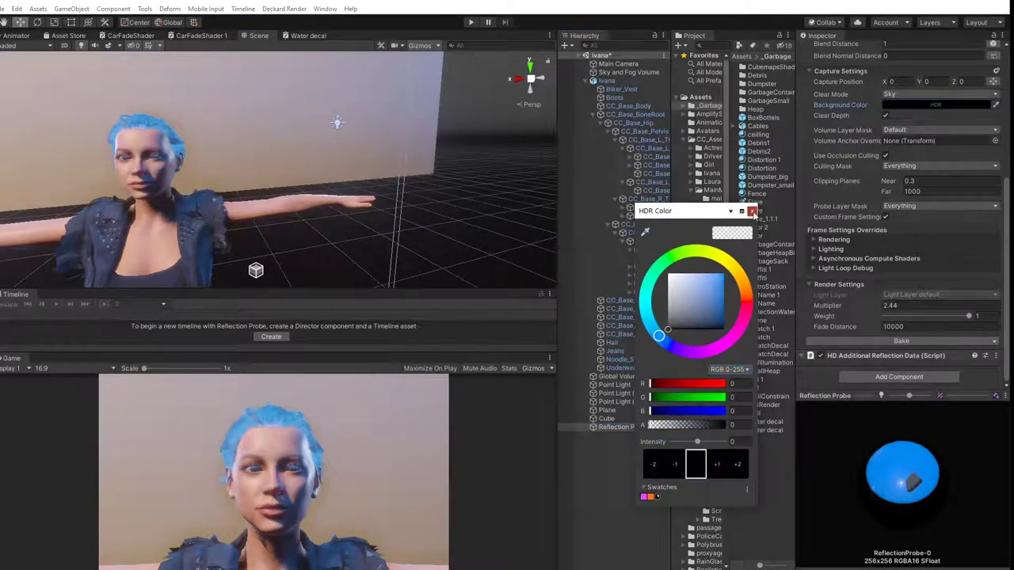
{"action": "left_click", "coordinate": [751, 212]}
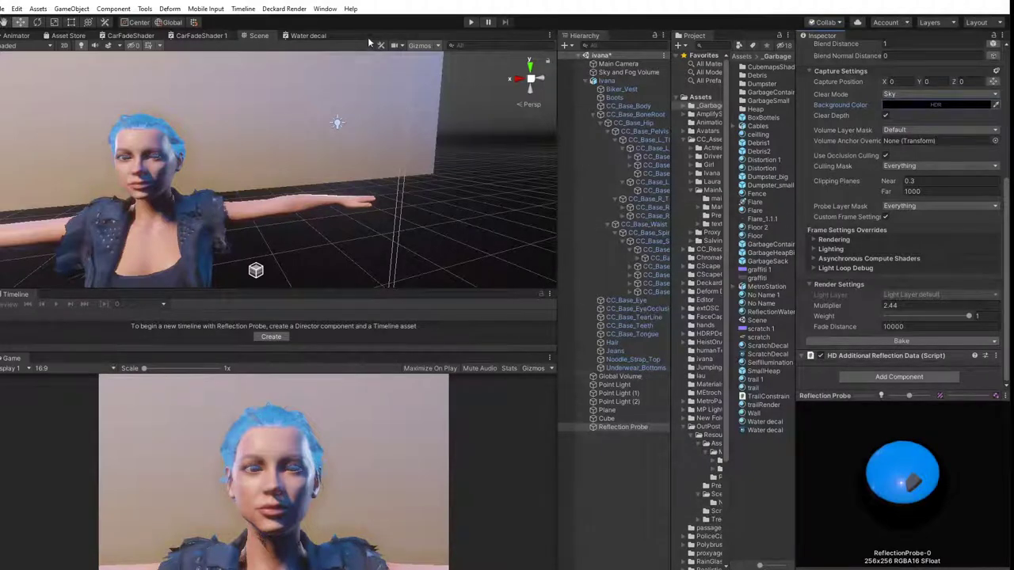
{"action": "key", "text": "ctrl+shift+c"}
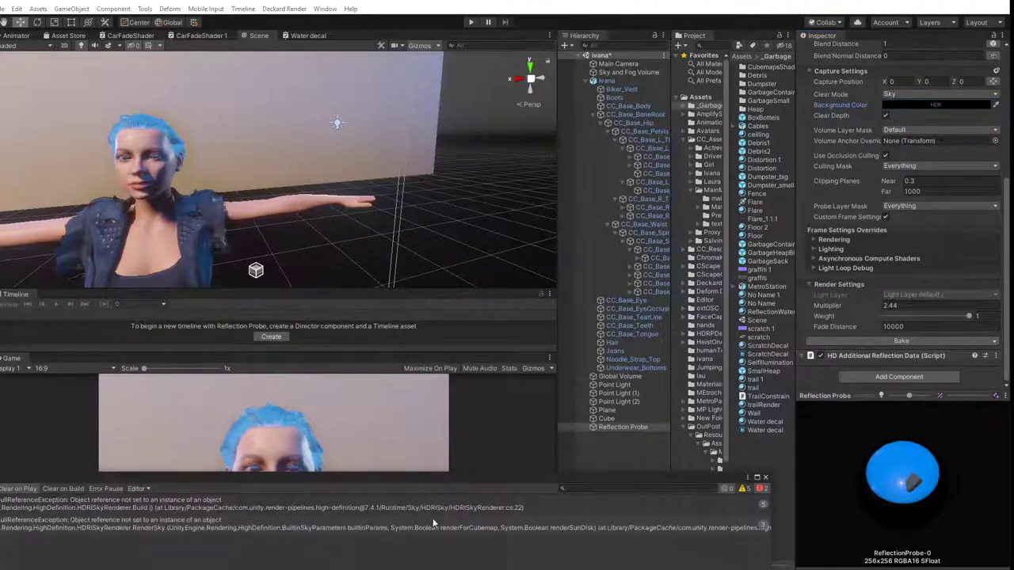
{"action": "left_click", "coordinate": [764, 478]}
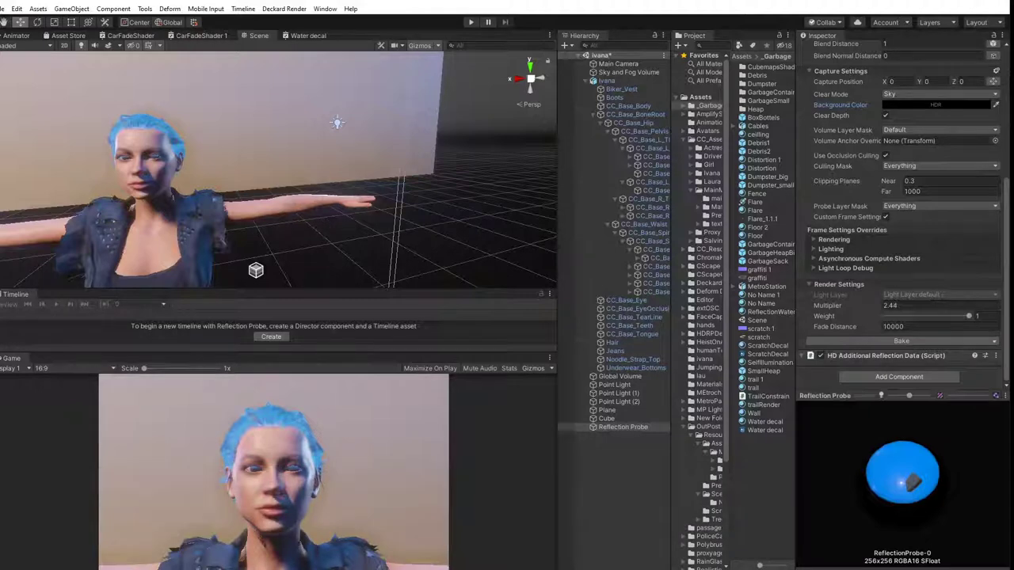
{"action": "key", "text": "ctrl+9"}
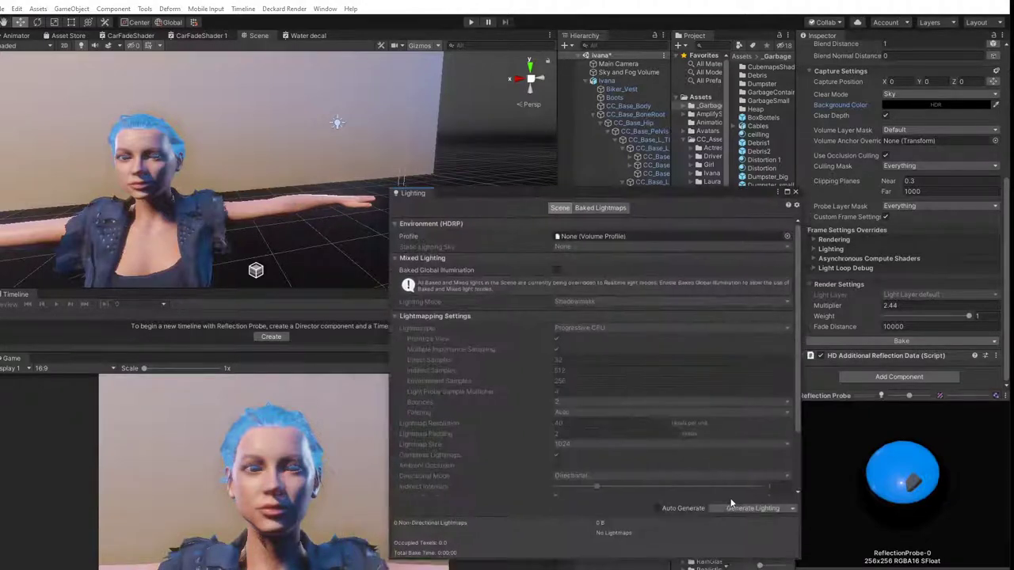
{"action": "left_click", "coordinate": [732, 505]}
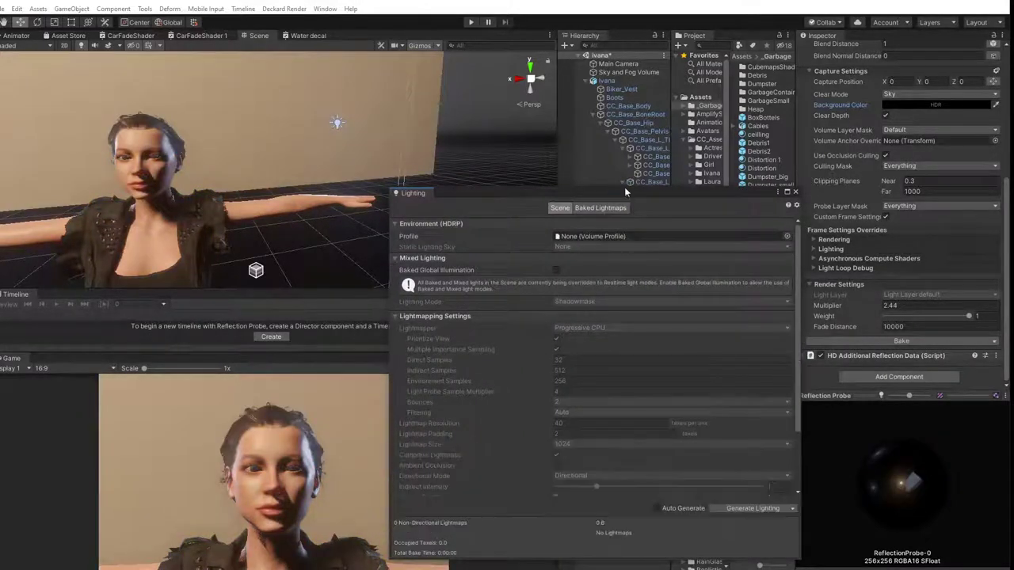
{"action": "left_click_drag", "start_coordinate": [625, 196], "coordinate": [314, 387]}
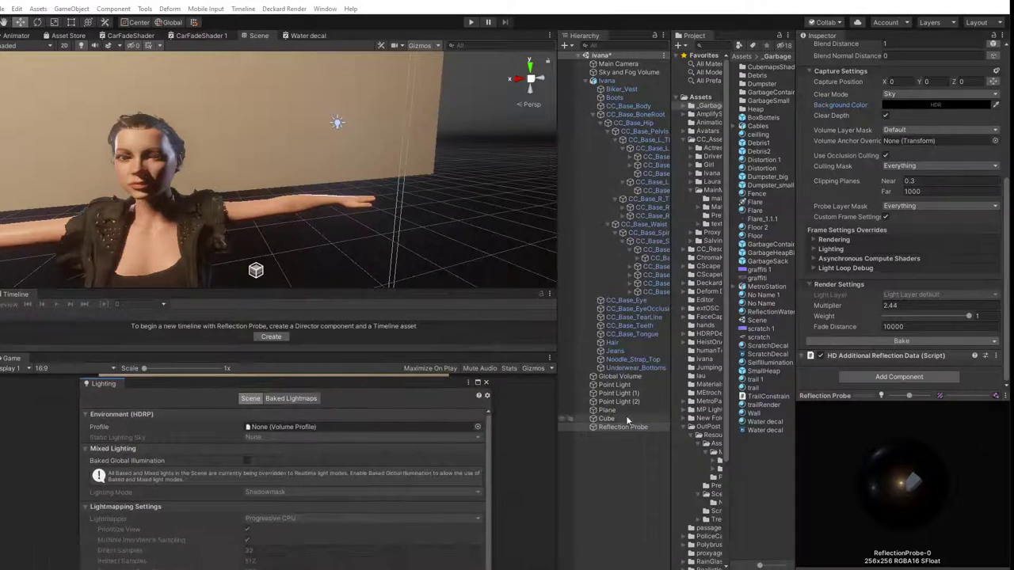
Raise the Cube's emission intensity to 11.4 nits and regenerate lighting in a floating Lighting window.
{"action": "left_click", "coordinate": [607, 418]}
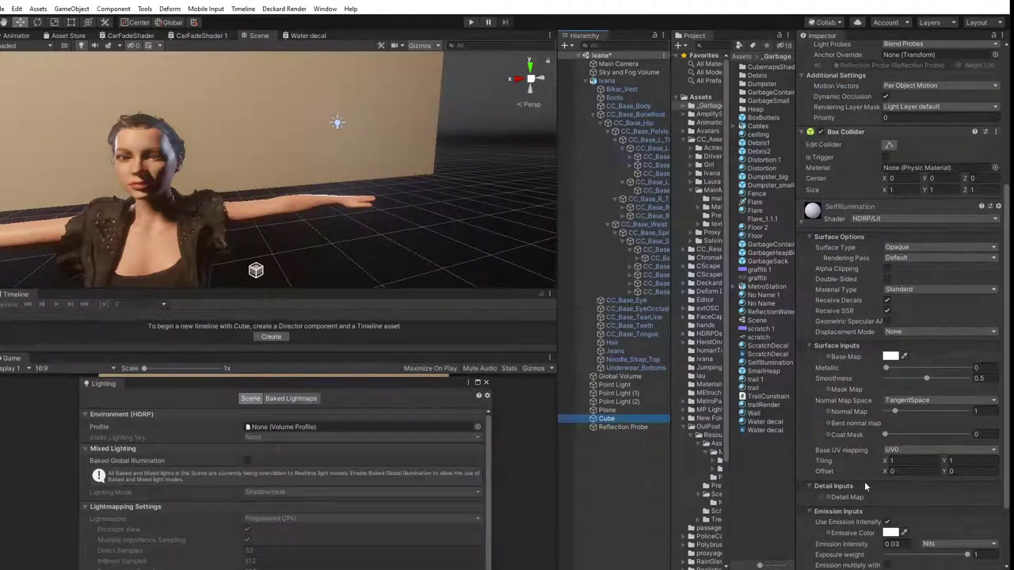
{"action": "scroll", "coordinate": [871, 482], "scroll_direction": "down", "scroll_amount": 3}
{"action": "left_click_drag", "start_coordinate": [874, 458], "coordinate": [925, 465]}
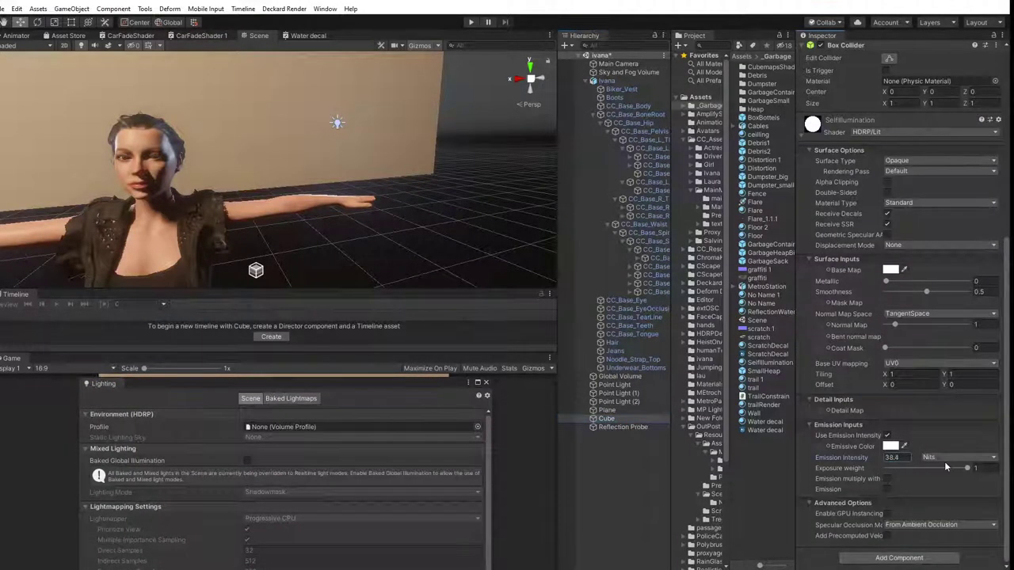
{"action": "left_click_drag", "start_coordinate": [361, 388], "coordinate": [623, 125]}
{"action": "left_click", "coordinate": [696, 437]}
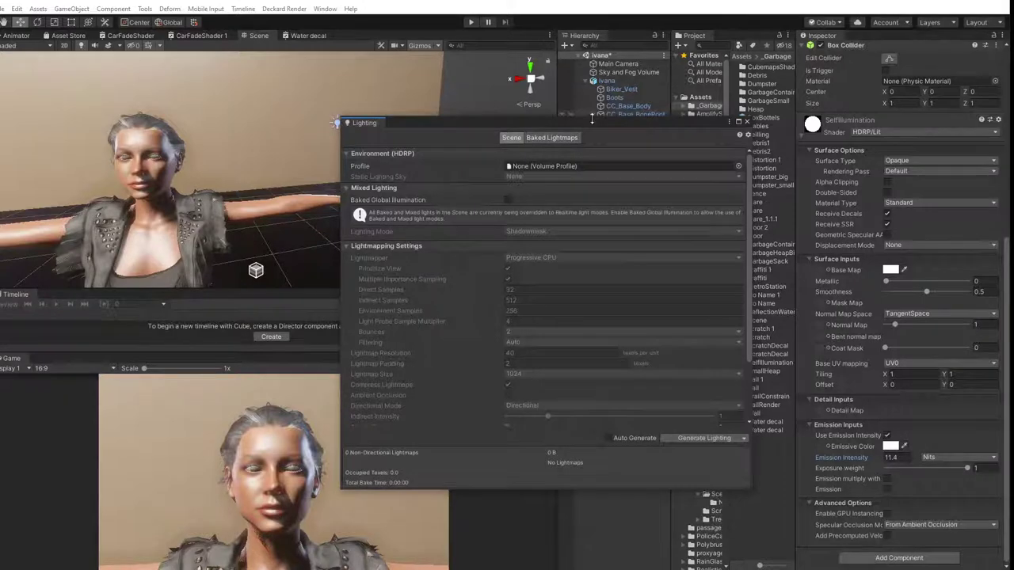
Zoom the Scene view onto Ivana's eyes and pick the CC_Base_Eye mesh.
{"action": "left_click_drag", "start_coordinate": [591, 122], "coordinate": [639, 466]}
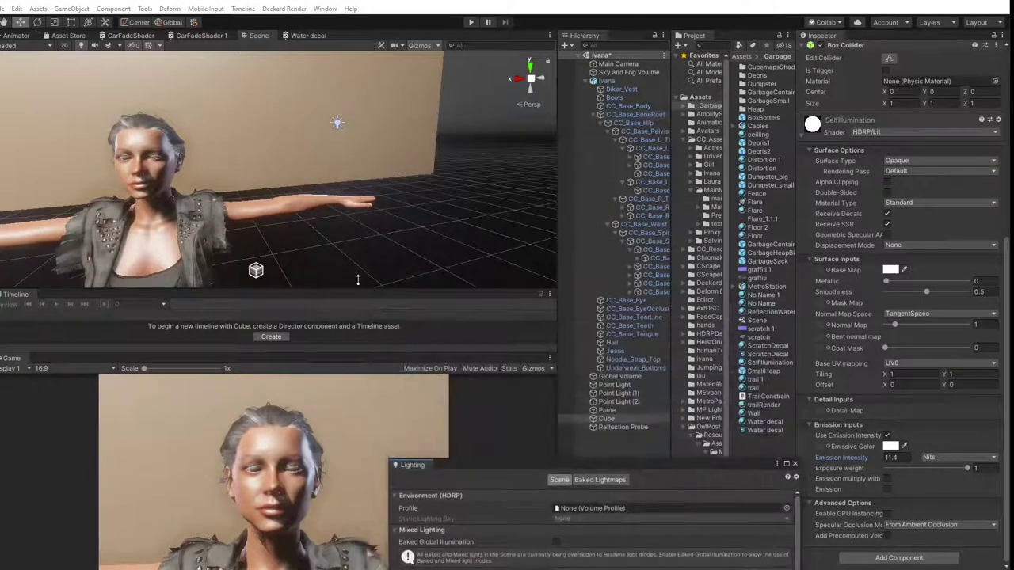
{"action": "scroll", "coordinate": [245, 214], "scroll_direction": "down", "scroll_amount": 5}
{"action": "scroll", "coordinate": [251, 208], "scroll_direction": "up", "scroll_amount": 5}
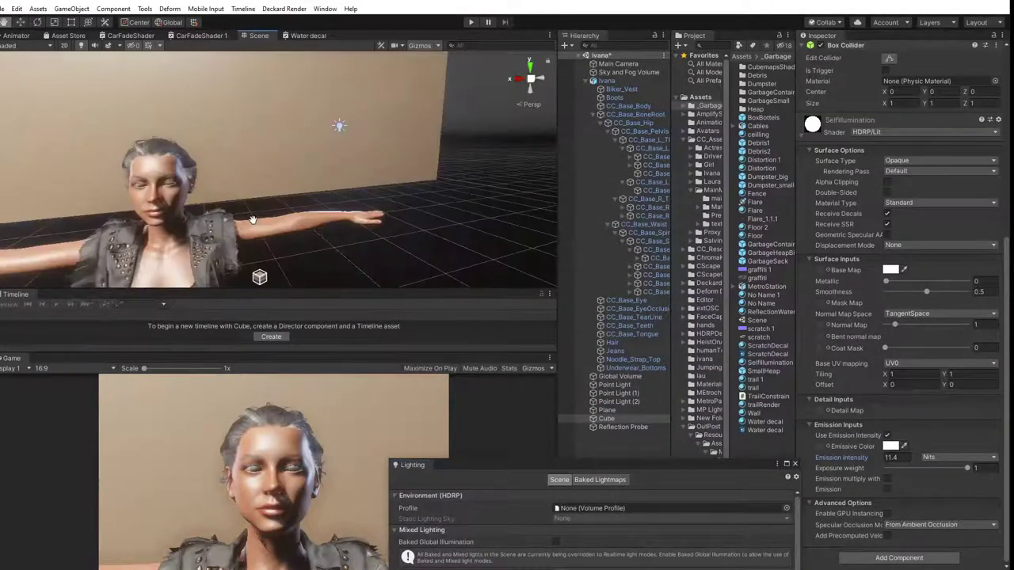
{"action": "scroll", "coordinate": [277, 210], "scroll_direction": "down", "scroll_amount": 3}
{"action": "scroll", "coordinate": [301, 212], "scroll_direction": "up", "scroll_amount": 4}
{"action": "scroll", "coordinate": [301, 211], "scroll_direction": "down", "scroll_amount": 5}
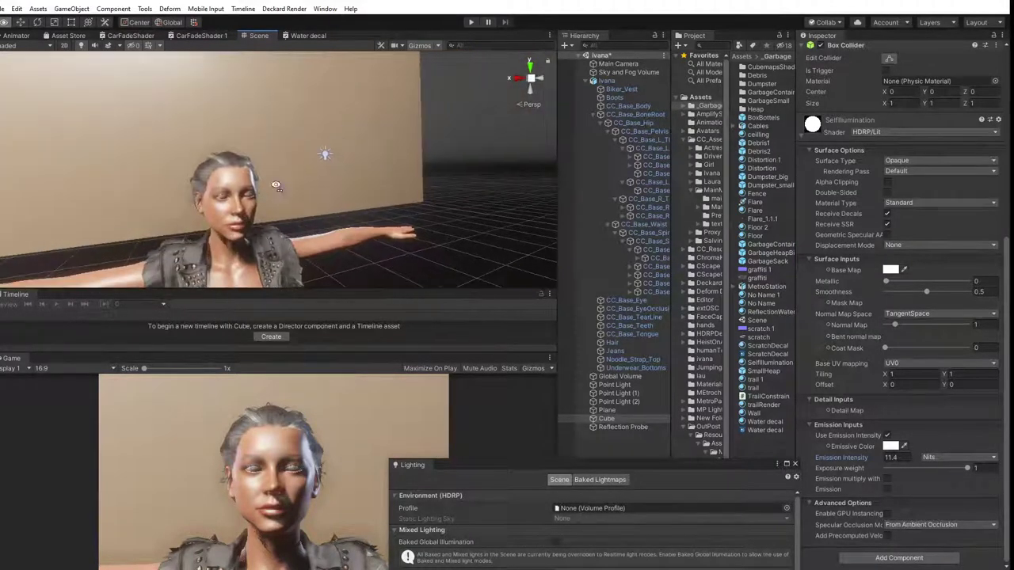
{"action": "scroll", "coordinate": [258, 200], "scroll_direction": "up", "scroll_amount": 4}
{"action": "scroll", "coordinate": [196, 228], "scroll_direction": "down", "scroll_amount": 4}
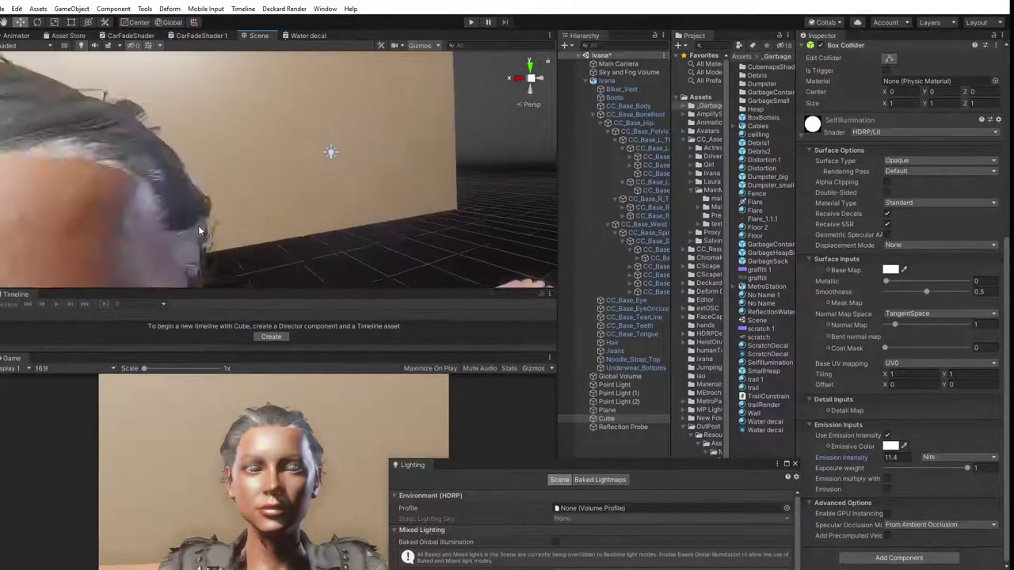
{"action": "scroll", "coordinate": [203, 217], "scroll_direction": "up", "scroll_amount": 3}
{"action": "scroll", "coordinate": [182, 220], "scroll_direction": "down", "scroll_amount": 2}
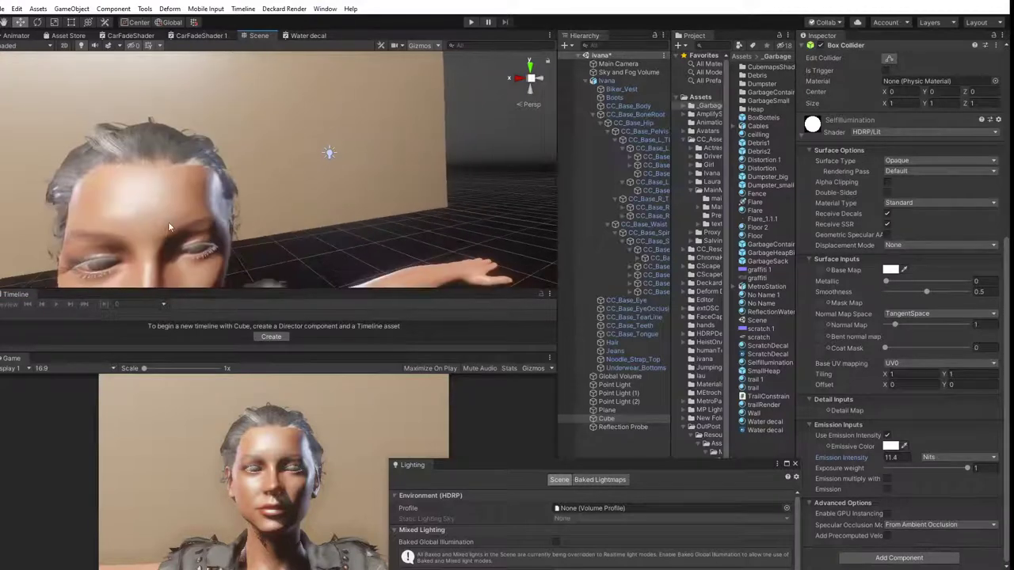
{"action": "left_click", "coordinate": [98, 268]}
Select CC_Base_Eye and widen the smoothness remapping on the right and left eye materials.
{"action": "left_click", "coordinate": [100, 269]}
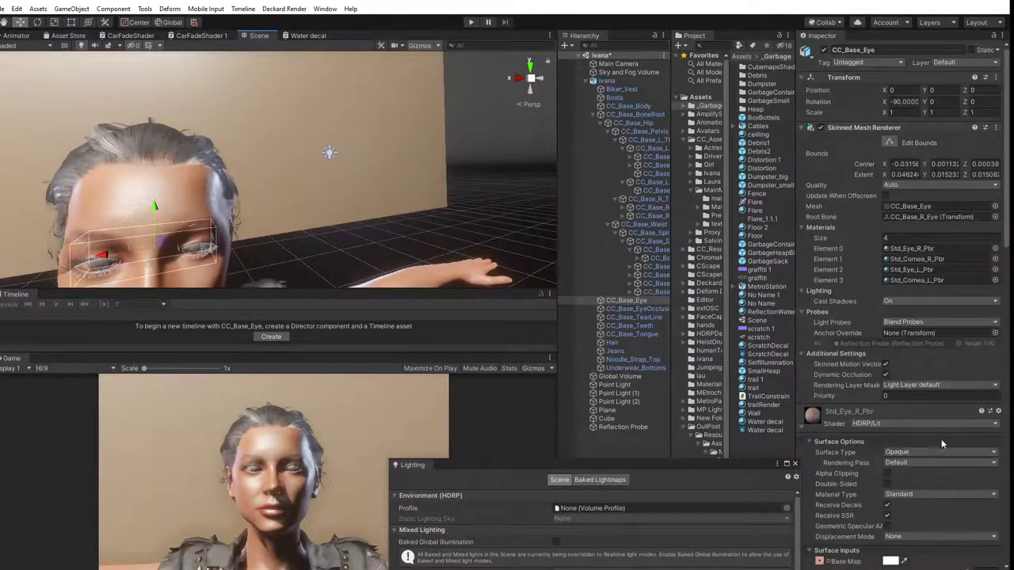
{"action": "scroll", "coordinate": [942, 445], "scroll_direction": "down", "scroll_amount": 5}
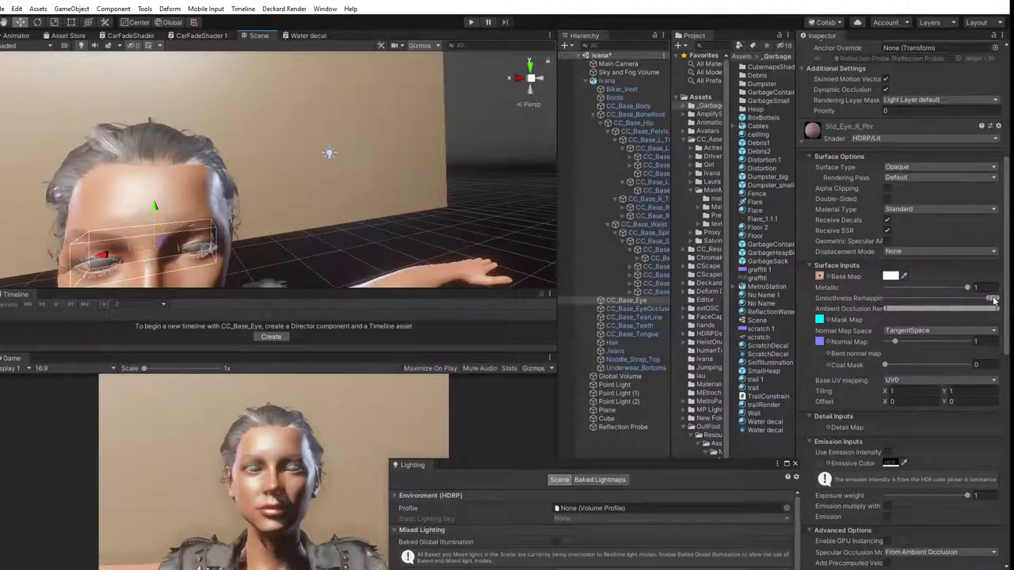
{"action": "mouse_move", "coordinate": [994, 300]}
{"action": "left_mouse_down"}
{"action": "mouse_move", "coordinate": [968, 297]}
{"action": "mouse_move", "coordinate": [990, 298]}
{"action": "left_mouse_up"}
{"action": "scroll", "coordinate": [841, 212], "scroll_direction": "down", "scroll_amount": 3}
{"action": "scroll", "coordinate": [845, 224], "scroll_direction": "down", "scroll_amount": 5}
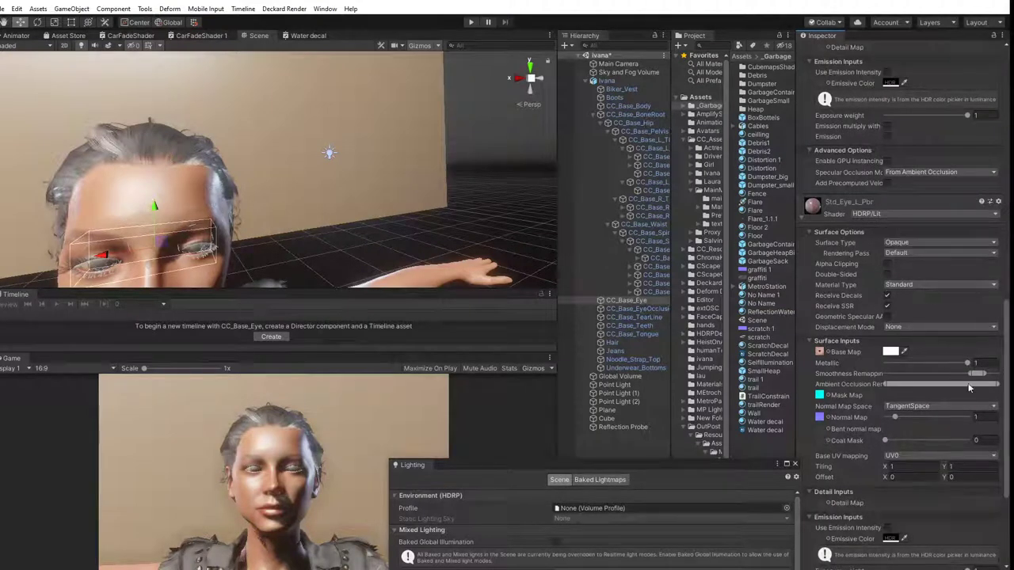
{"action": "mouse_move", "coordinate": [978, 378]}
{"action": "left_mouse_down"}
{"action": "mouse_move", "coordinate": [1003, 378]}
{"action": "mouse_move", "coordinate": [972, 378]}
{"action": "mouse_move", "coordinate": [992, 374]}
{"action": "left_mouse_up"}
{"action": "scroll", "coordinate": [906, 425], "scroll_direction": "down", "scroll_amount": 5}
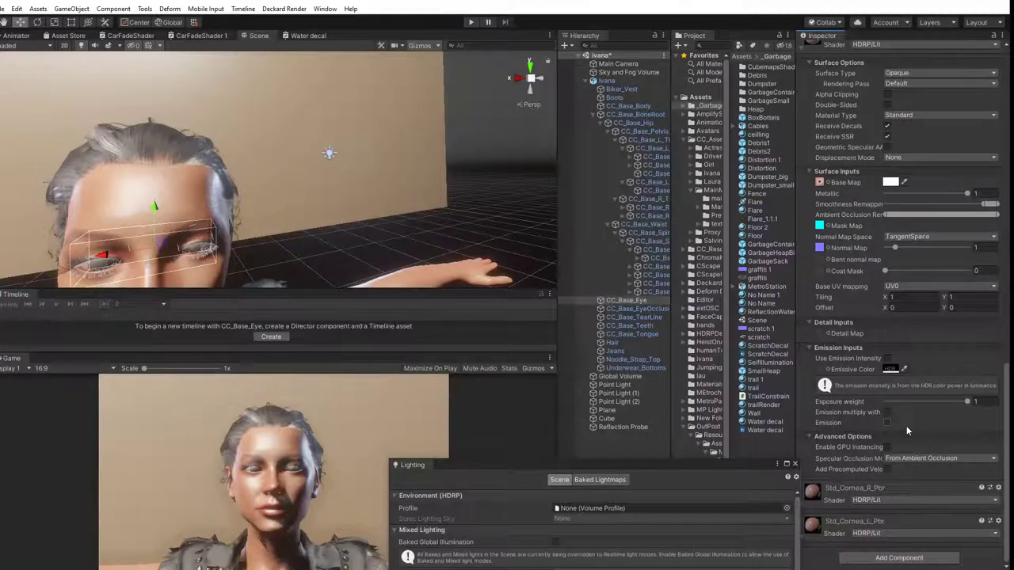
Expand Std_Cornea_R_Pbr and set Std_Eye_L_Pbr's Surface Type to Transparent.
{"action": "left_click_drag", "start_coordinate": [747, 466], "coordinate": [689, 464]}
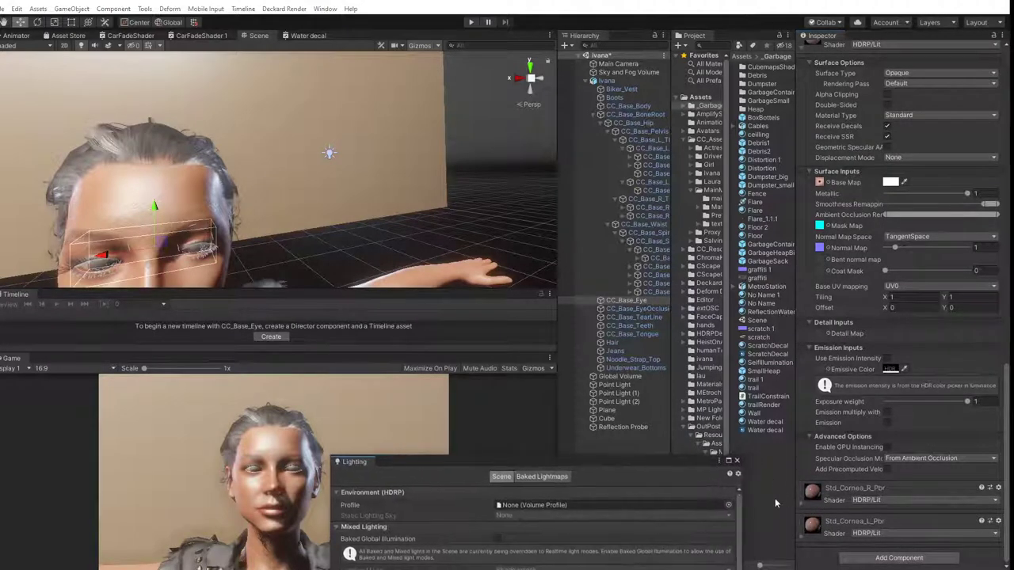
{"action": "left_click", "coordinate": [799, 503]}
{"action": "scroll", "coordinate": [867, 476], "scroll_direction": "down", "scroll_amount": 5}
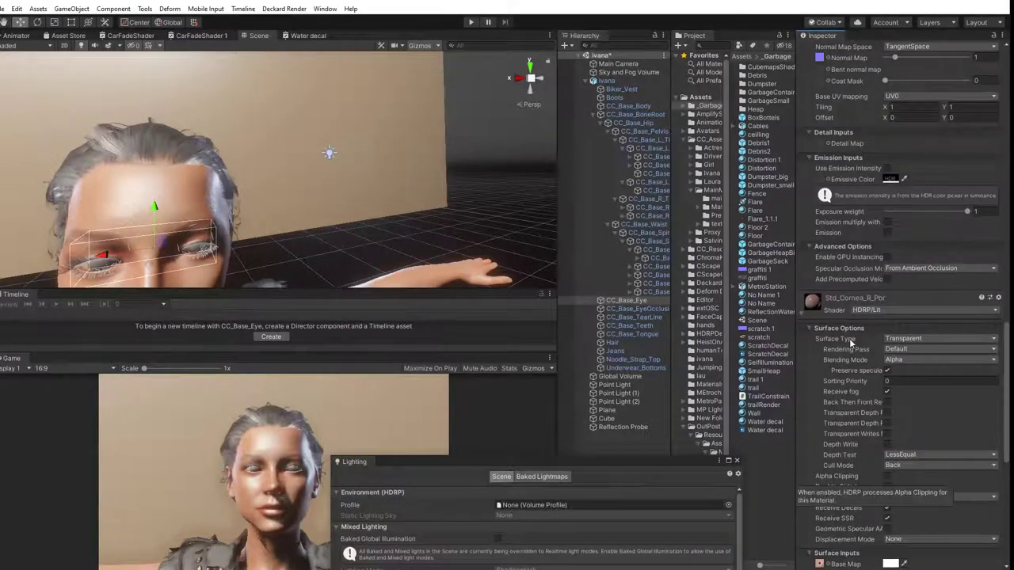
{"action": "scroll", "coordinate": [908, 330], "scroll_direction": "down", "scroll_amount": 15}
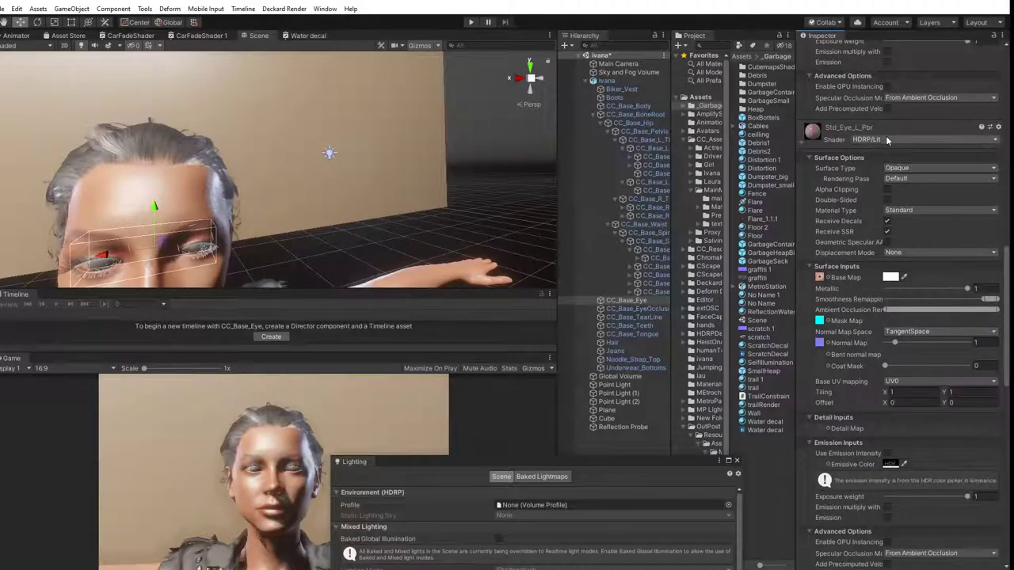
{"action": "left_click", "coordinate": [909, 169]}
{"action": "left_click", "coordinate": [913, 190]}
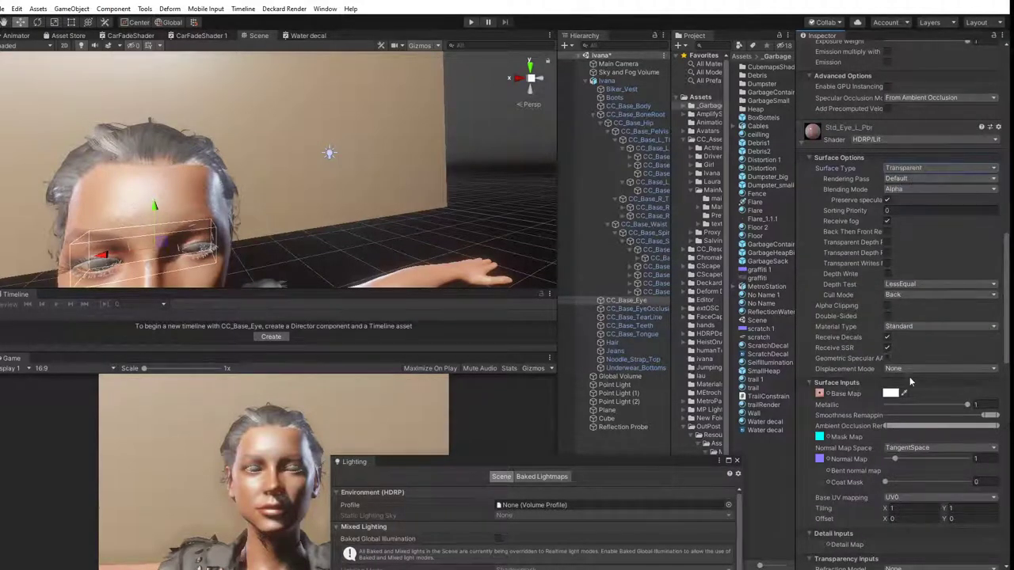
{"action": "scroll", "coordinate": [881, 460], "scroll_direction": "down", "scroll_amount": 5}
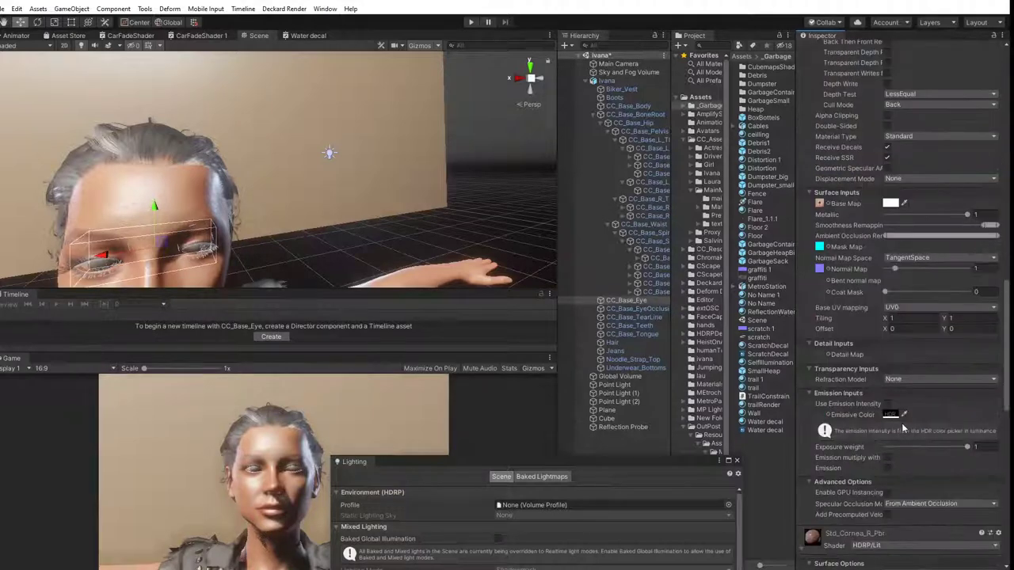
Give Std_Eye_L_Pbr the Thin refraction model.
{"action": "left_click", "coordinate": [918, 379]}
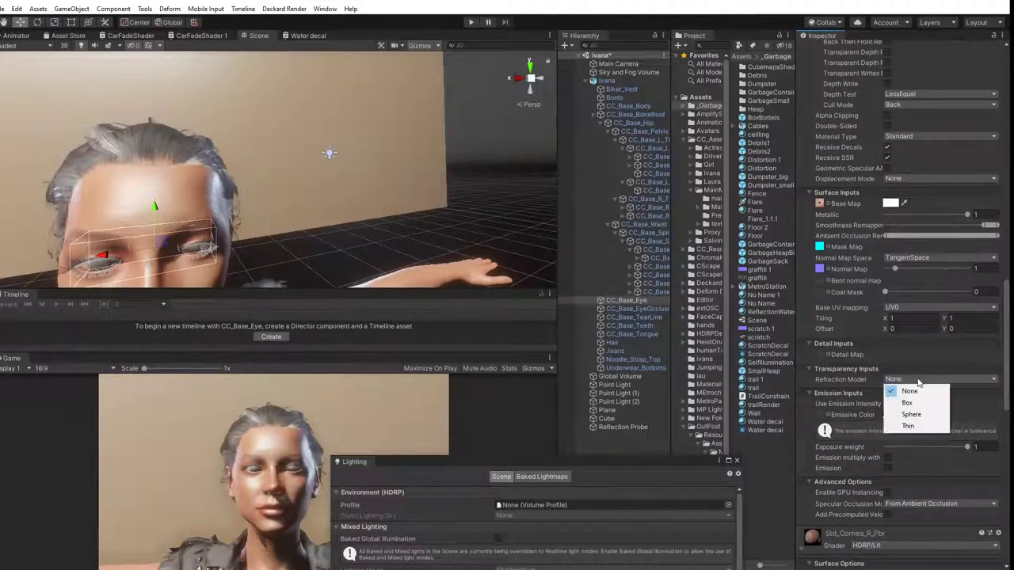
{"action": "left_click", "coordinate": [910, 426]}
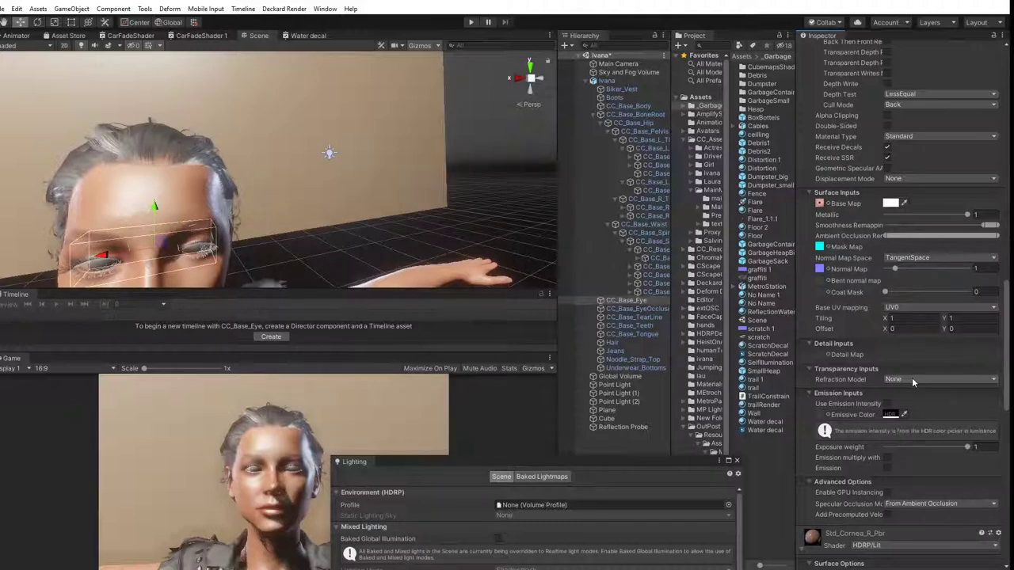
{"action": "scroll", "coordinate": [914, 378], "scroll_direction": "down", "scroll_amount": 1}
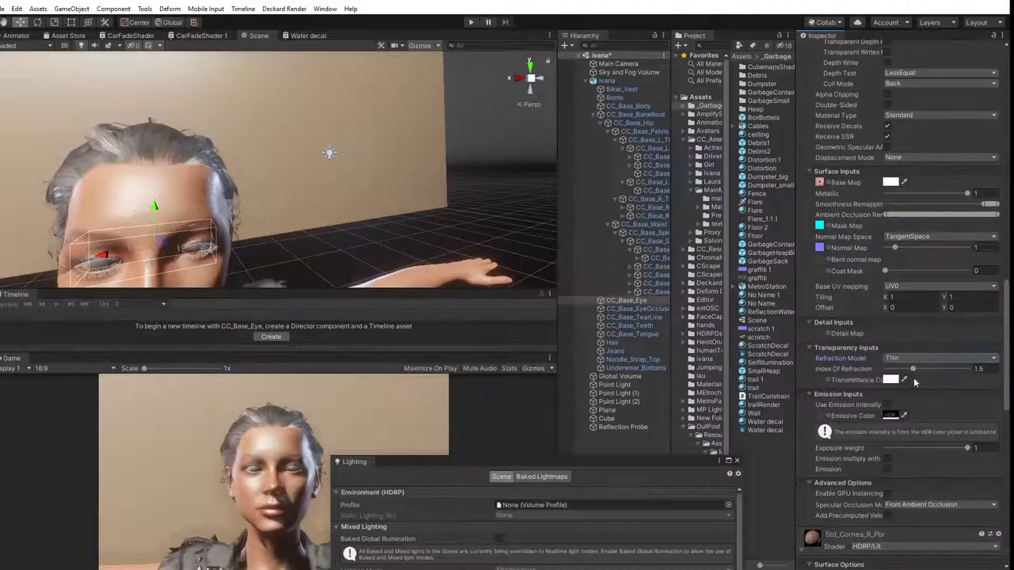
{"action": "scroll", "coordinate": [915, 416], "scroll_direction": "down", "scroll_amount": 8}
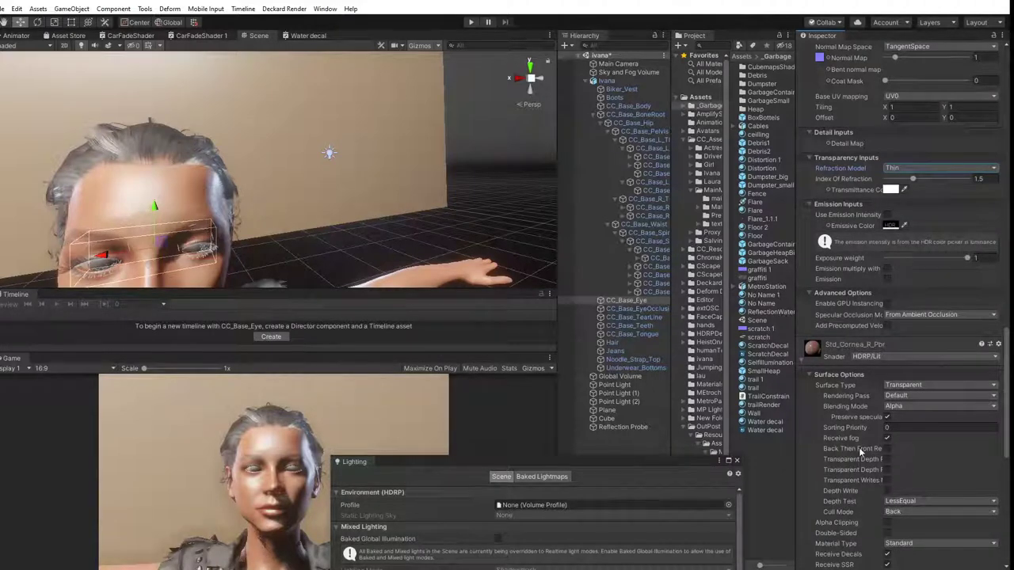
{"action": "scroll", "coordinate": [858, 446], "scroll_direction": "down", "scroll_amount": 8}
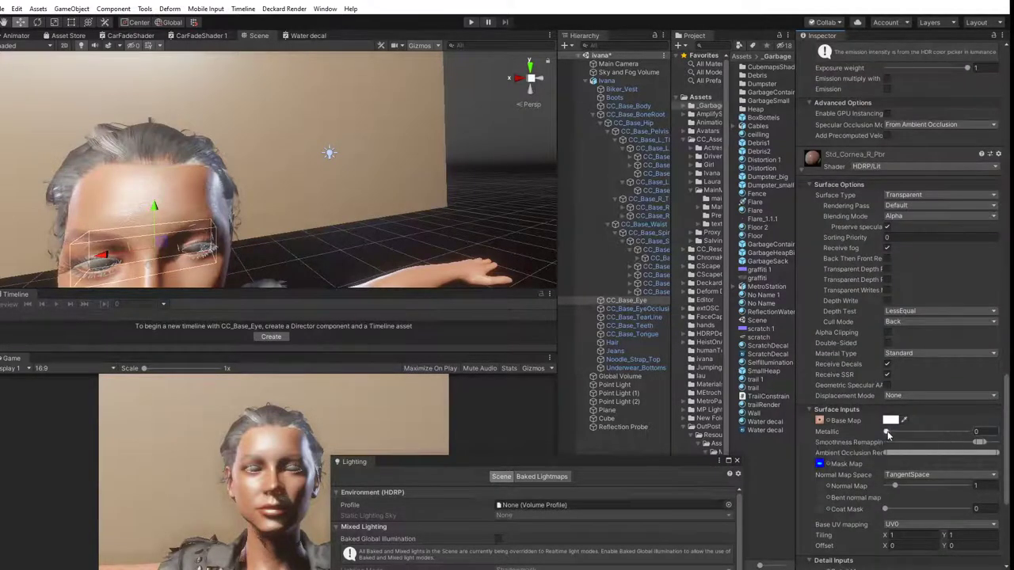
Set Std_Cornea_R_Pbr Metallic to 1 with full smoothness range, then expand Std_Cornea_L_Pbr.
{"action": "left_click_drag", "start_coordinate": [888, 434], "coordinate": [967, 432]}
{"action": "left_click_drag", "start_coordinate": [976, 443], "coordinate": [885, 443]}
{"action": "scroll", "coordinate": [855, 427], "scroll_direction": "down", "scroll_amount": 10}
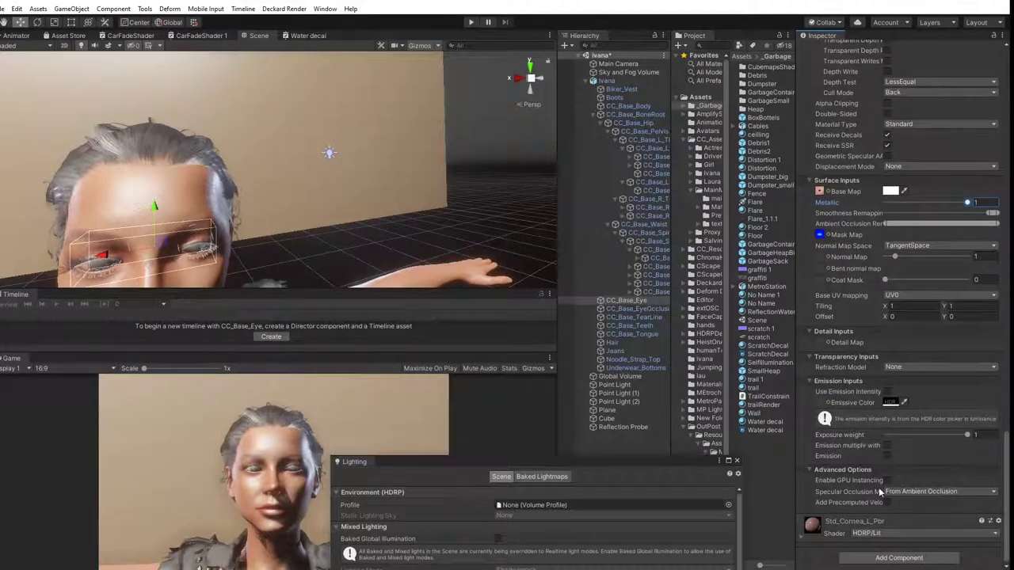
{"action": "left_click", "coordinate": [808, 535]}
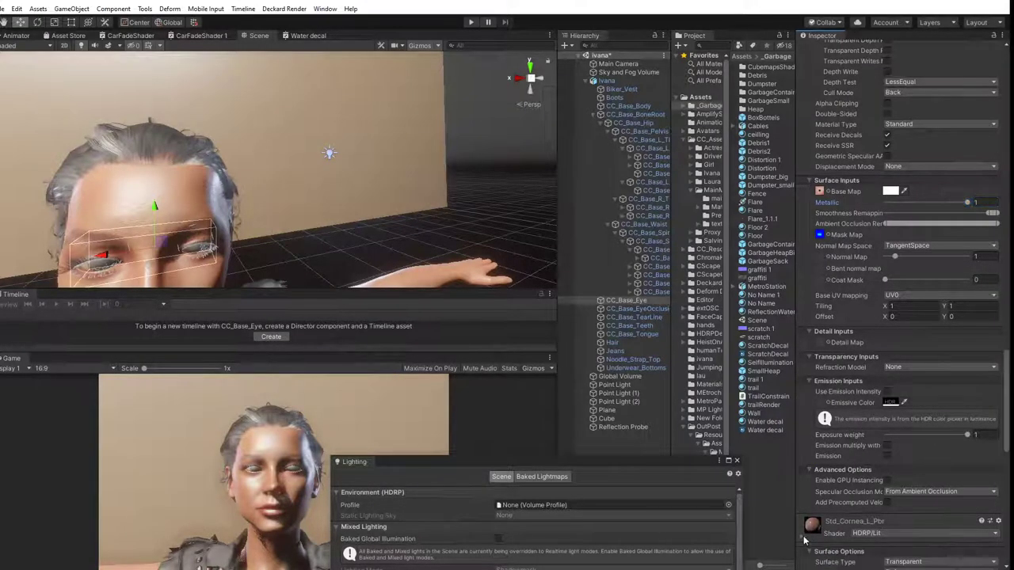
{"action": "scroll", "coordinate": [911, 283], "scroll_direction": "down", "scroll_amount": 15}
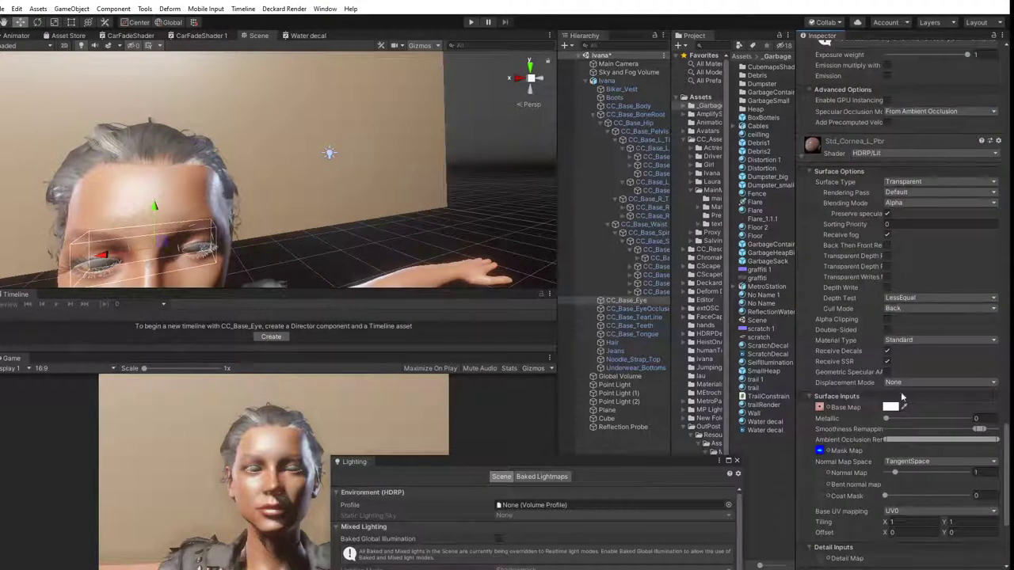
Lower the left cornea's Metallic to 0 and orbit the Scene view around the eye.
{"action": "left_click_drag", "start_coordinate": [887, 419], "coordinate": [849, 415]}
{"action": "left_click_drag", "start_coordinate": [374, 248], "coordinate": [186, 205], "text": "alt"}
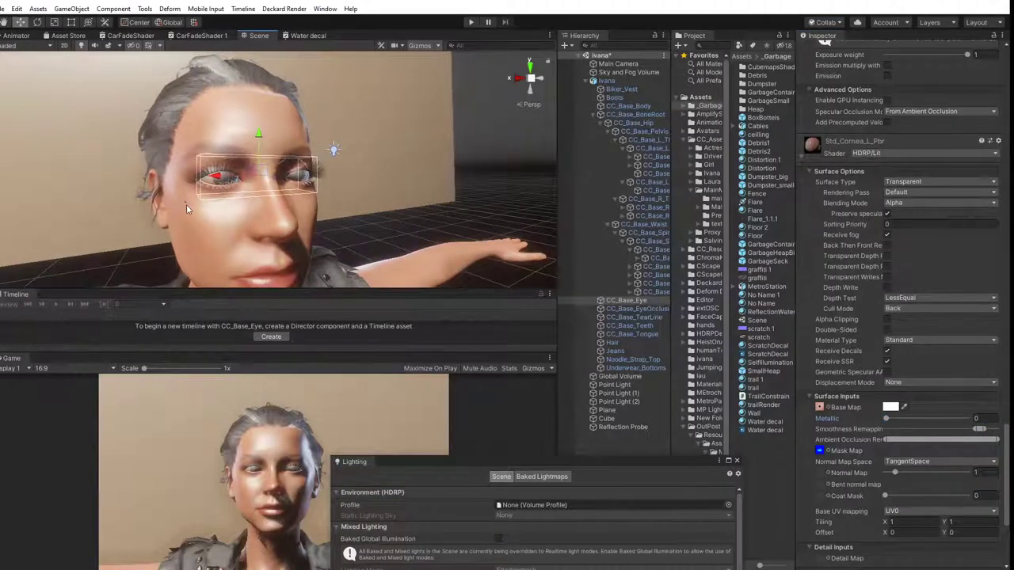
{"action": "scroll", "coordinate": [186, 205], "scroll_direction": "up", "scroll_amount": 3}
{"action": "scroll", "coordinate": [203, 198], "scroll_direction": "up", "scroll_amount": 3}
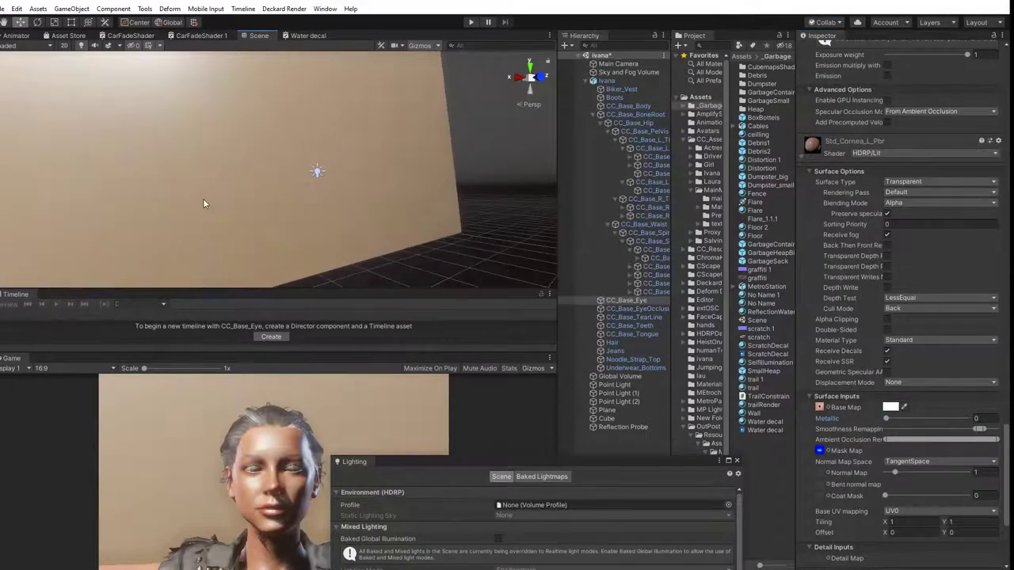
Zoom in to view the eyes from below and open the cornea's Base Map colour picker.
{"action": "scroll", "coordinate": [203, 198], "scroll_direction": "down", "scroll_amount": 3}
{"action": "scroll", "coordinate": [221, 201], "scroll_direction": "up", "scroll_amount": 3}
{"action": "scroll", "coordinate": [225, 201], "scroll_direction": "down", "scroll_amount": 3}
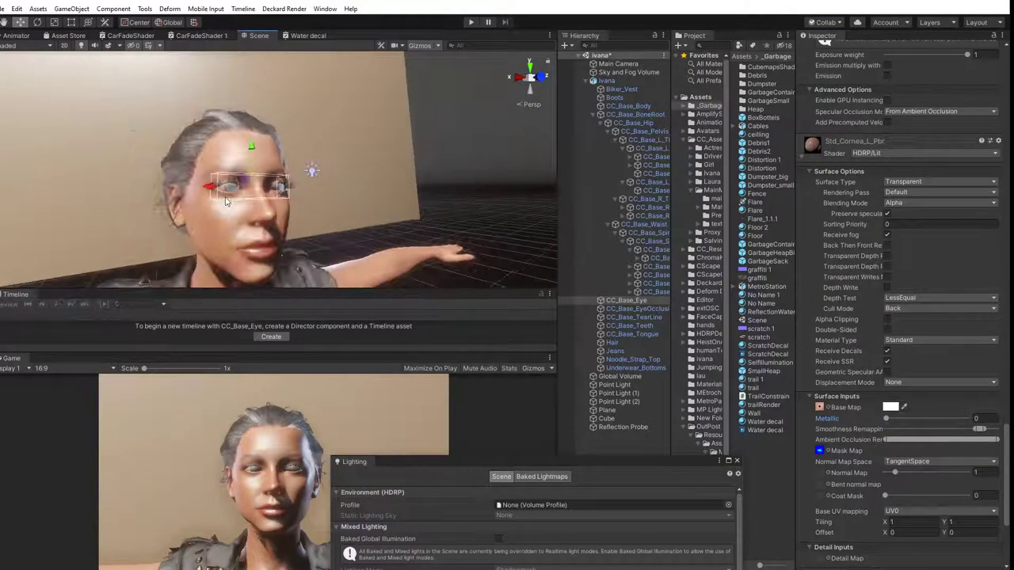
{"action": "scroll", "coordinate": [225, 198], "scroll_direction": "up", "scroll_amount": 3}
{"action": "scroll", "coordinate": [225, 197], "scroll_direction": "down", "scroll_amount": 3}
{"action": "scroll", "coordinate": [273, 202], "scroll_direction": "up", "scroll_amount": 3}
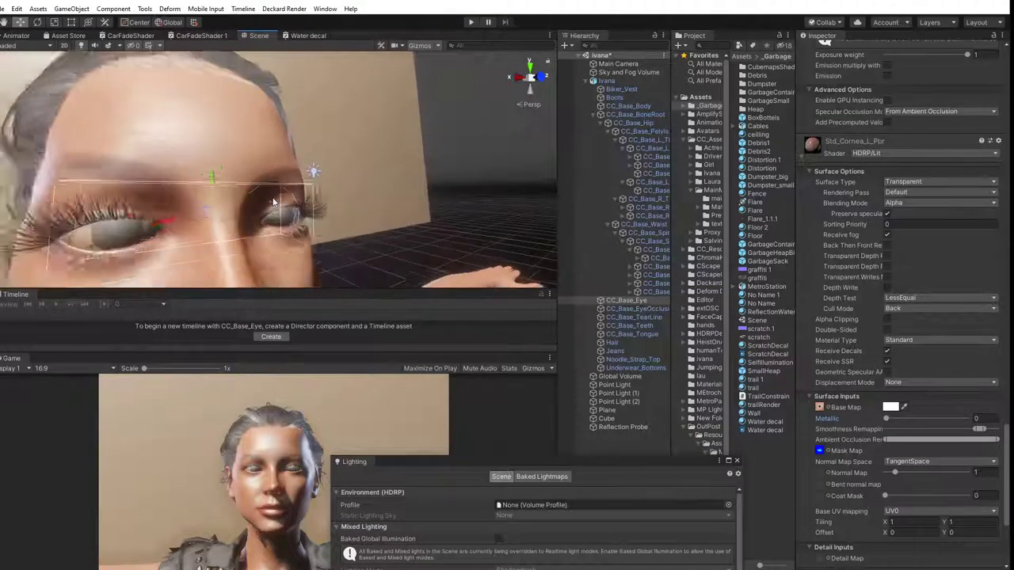
{"action": "left_click_drag", "start_coordinate": [245, 219], "coordinate": [249, 211], "text": "alt"}
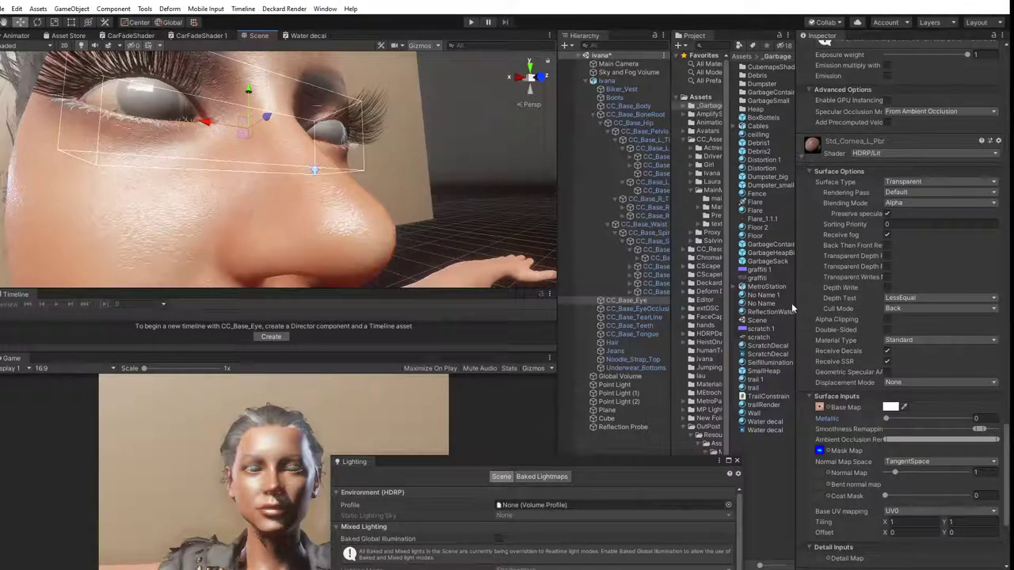
{"action": "left_click", "coordinate": [890, 407]}
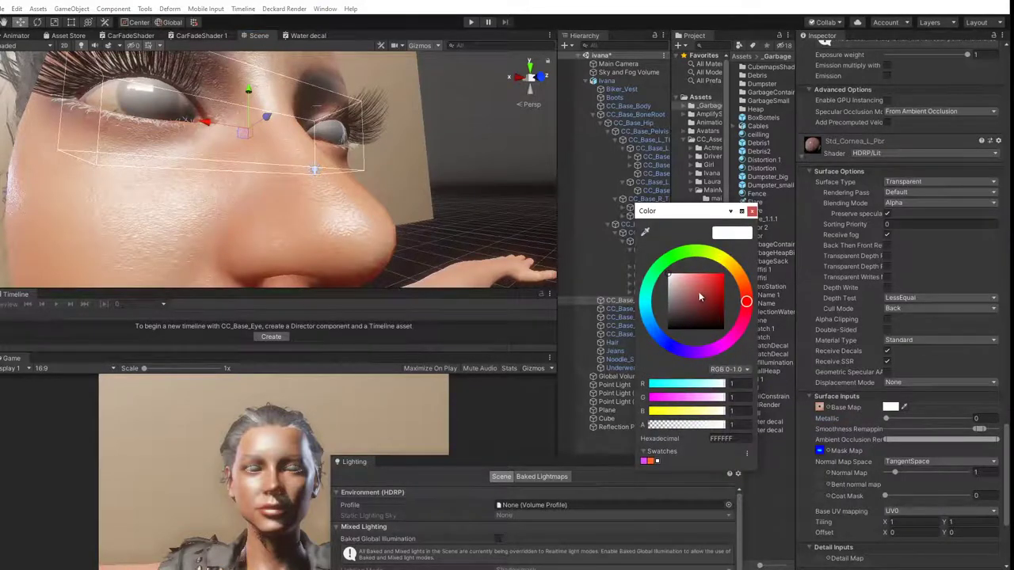
Try dark grey and red tints on the cornea base colour, then leave it white FFFFFF.
{"action": "left_click_drag", "start_coordinate": [699, 291], "coordinate": [668, 275]}
{"action": "left_click", "coordinate": [752, 211]}
{"action": "scroll", "coordinate": [859, 226], "scroll_direction": "down", "scroll_amount": 5}
{"action": "left_click", "coordinate": [889, 286]}
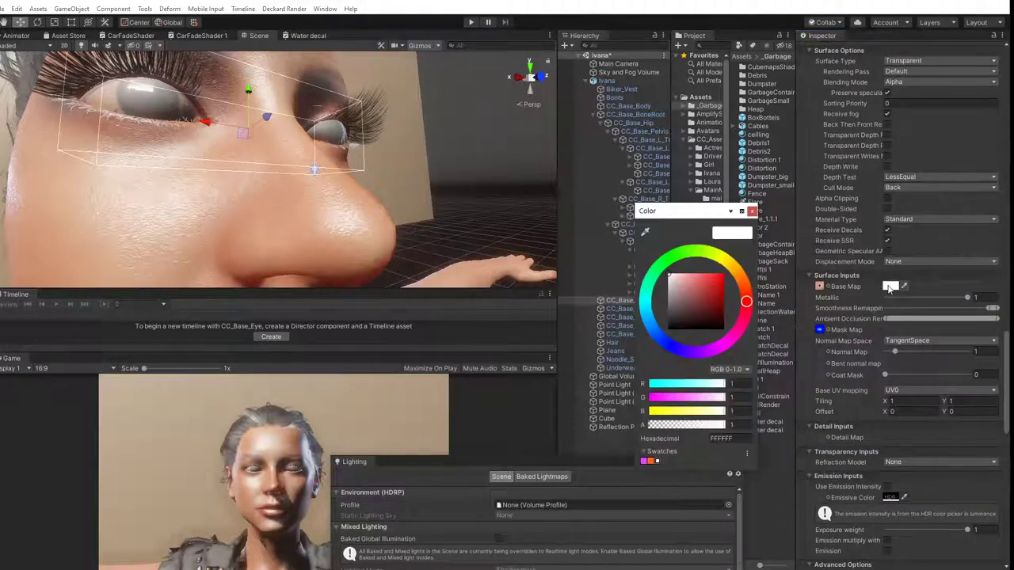
{"action": "mouse_move", "coordinate": [663, 285]}
{"action": "left_mouse_down"}
{"action": "mouse_move", "coordinate": [688, 300]}
{"action": "mouse_move", "coordinate": [681, 316]}
{"action": "mouse_move", "coordinate": [668, 275]}
{"action": "left_mouse_up"}
{"action": "left_click", "coordinate": [751, 211]}
Check the Transmittance Color and Base Map pickers, keeping both white.
{"action": "scroll", "coordinate": [891, 247], "scroll_direction": "down", "scroll_amount": 10}
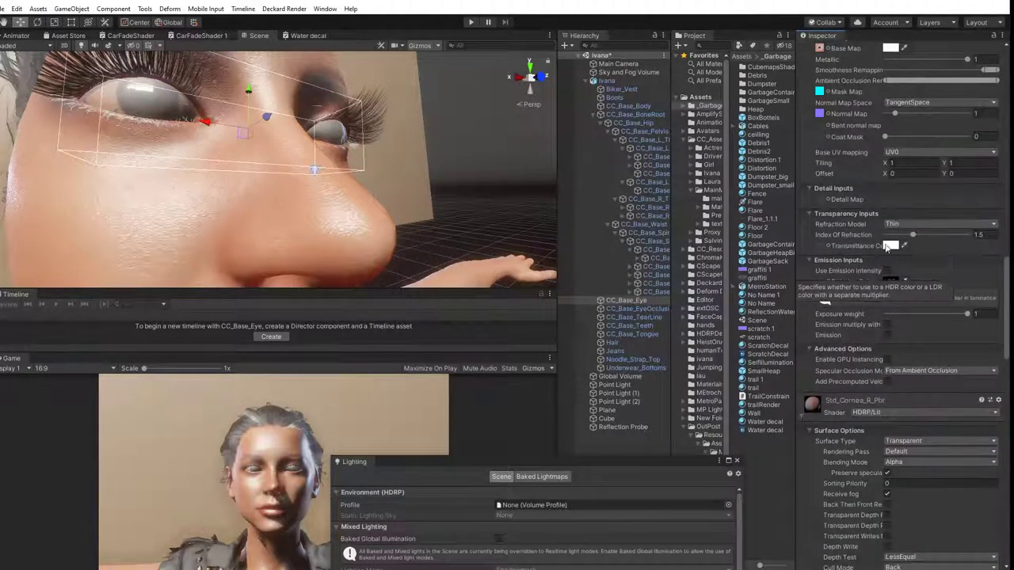
{"action": "left_click", "coordinate": [890, 245]}
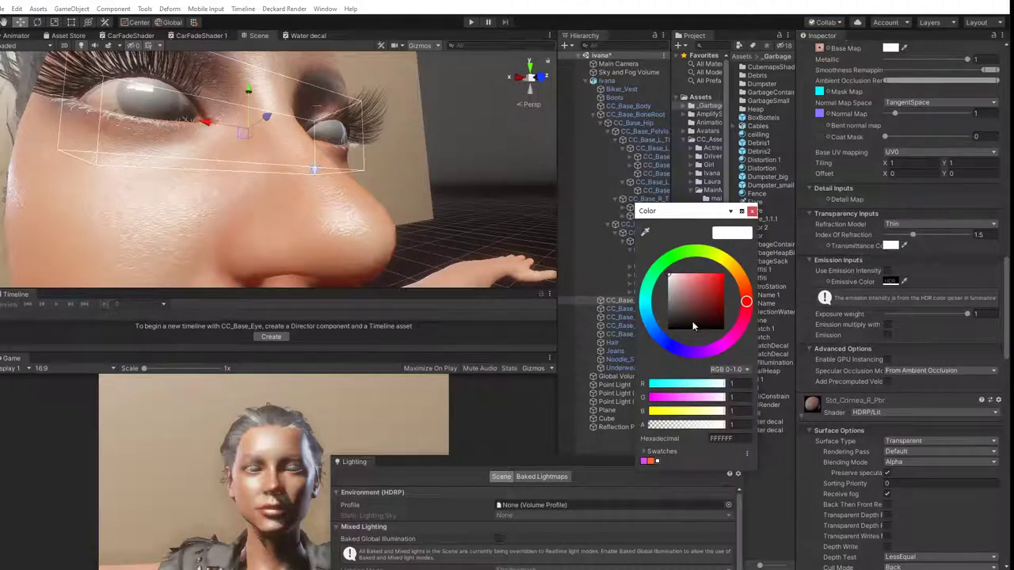
{"action": "left_click", "coordinate": [752, 211]}
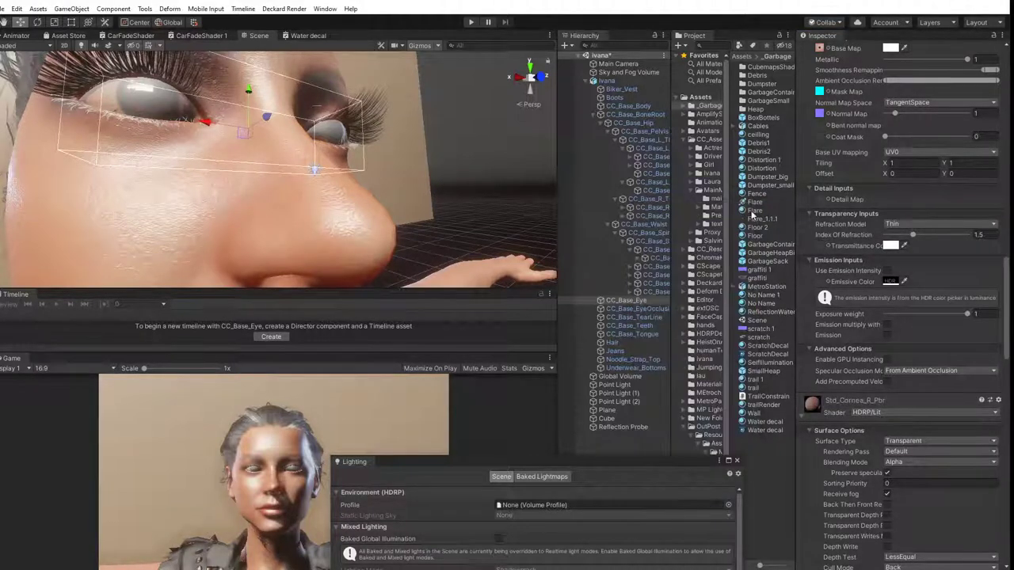
{"action": "scroll", "coordinate": [887, 241], "scroll_direction": "up", "scroll_amount": 8}
{"action": "left_click", "coordinate": [890, 238]}
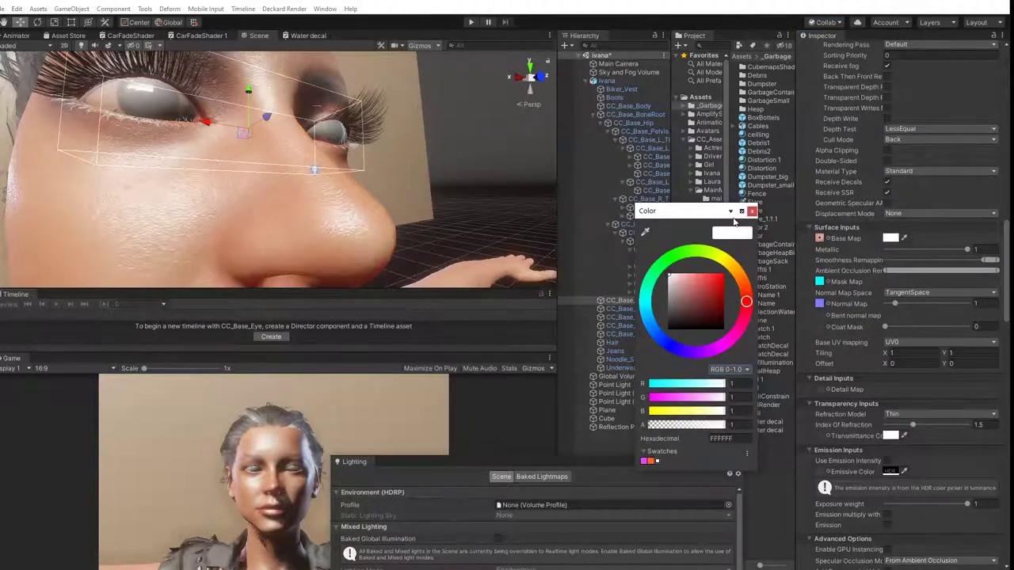
{"action": "left_click", "coordinate": [752, 211]}
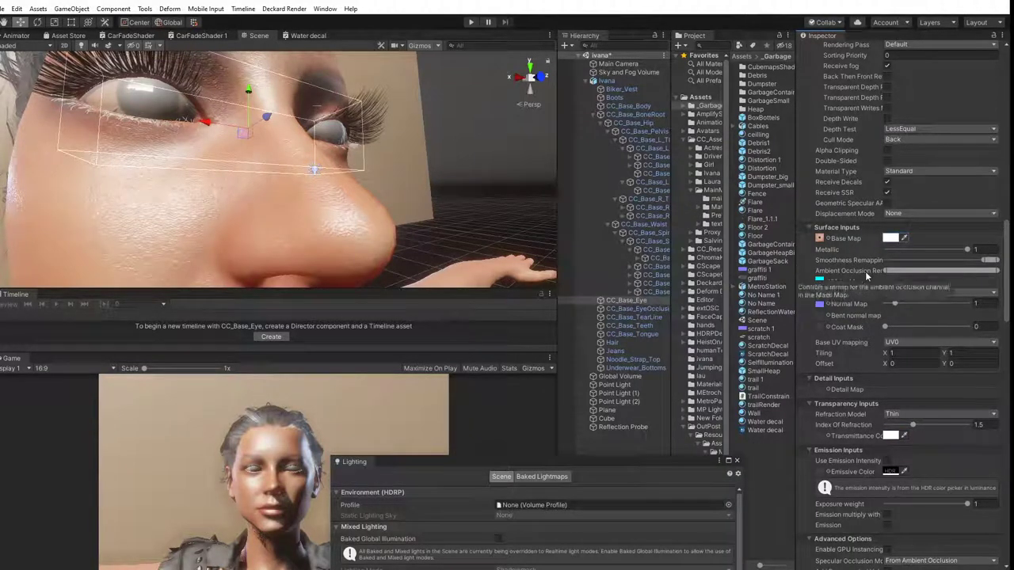
{"action": "left_click", "coordinate": [634, 316]}
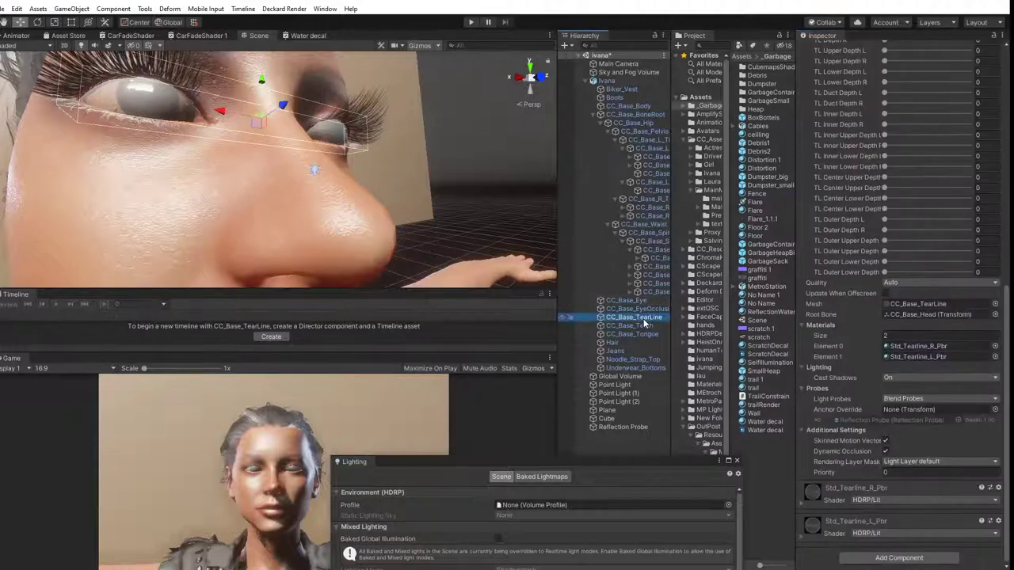
{"action": "scroll", "coordinate": [855, 271], "scroll_direction": "up", "scroll_amount": 10}
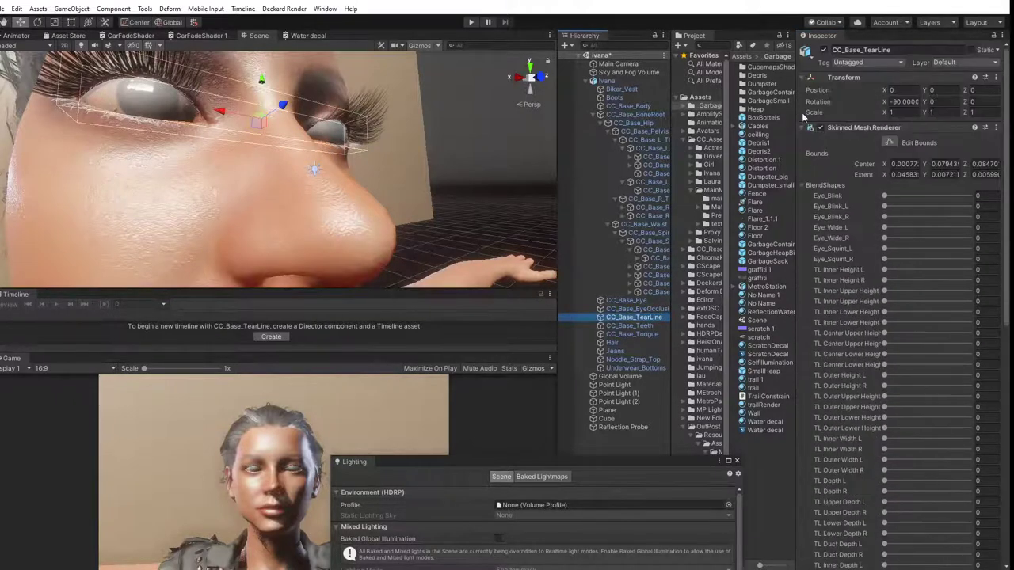
{"action": "left_click", "coordinate": [824, 50]}
{"action": "left_click", "coordinate": [825, 51]}
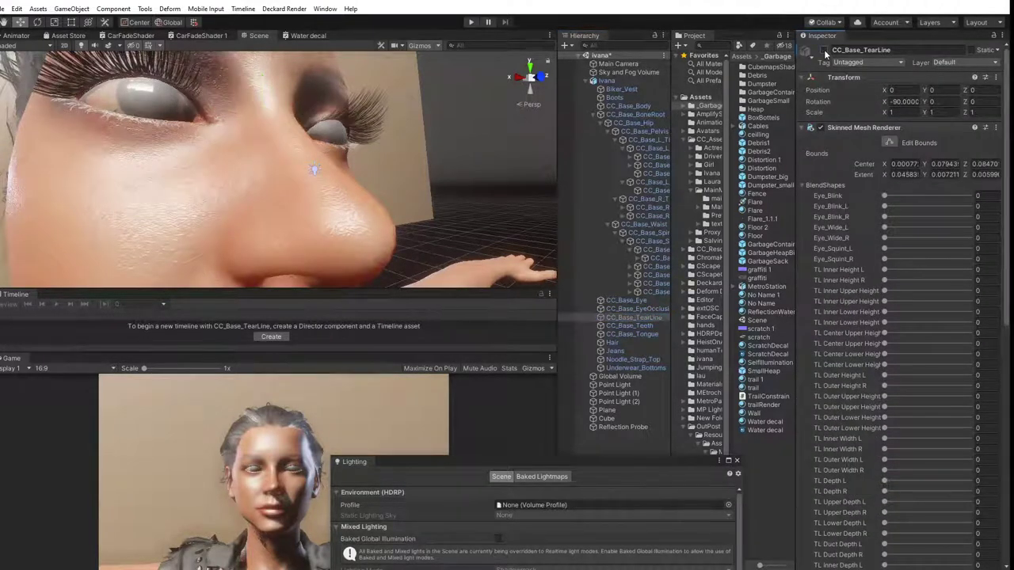
{"action": "left_click", "coordinate": [824, 51]}
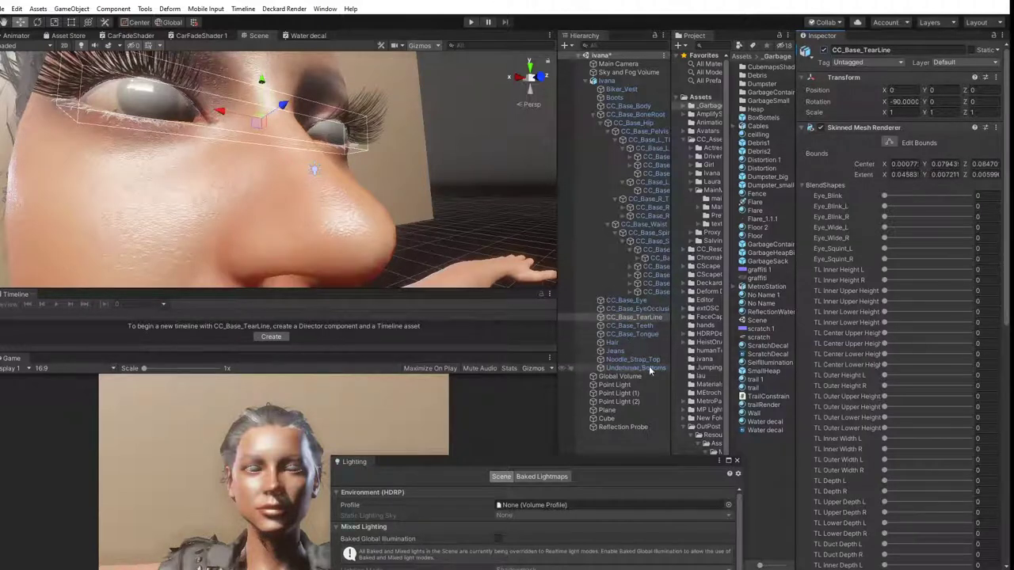
{"action": "left_click", "coordinate": [630, 301]}
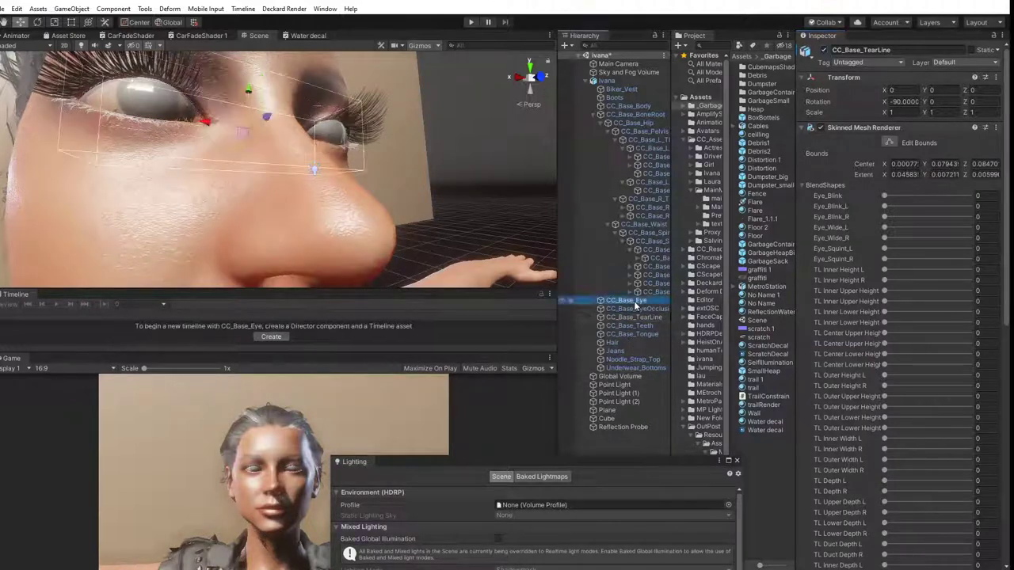
Disable the CC_Base_EyeOcclusion mesh and frame the whole character from the front.
{"action": "left_click", "coordinate": [641, 309]}
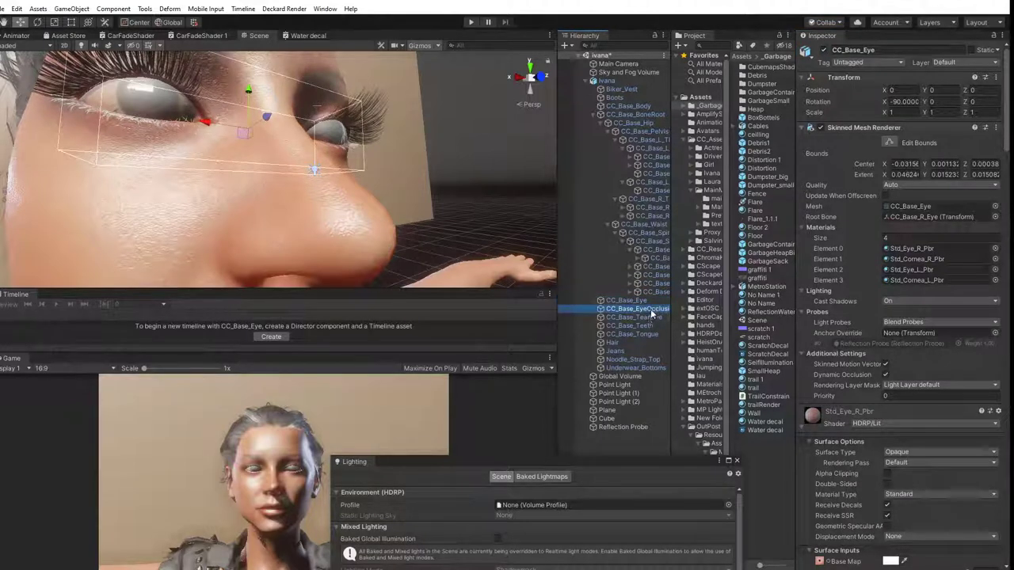
{"action": "left_click", "coordinate": [823, 50]}
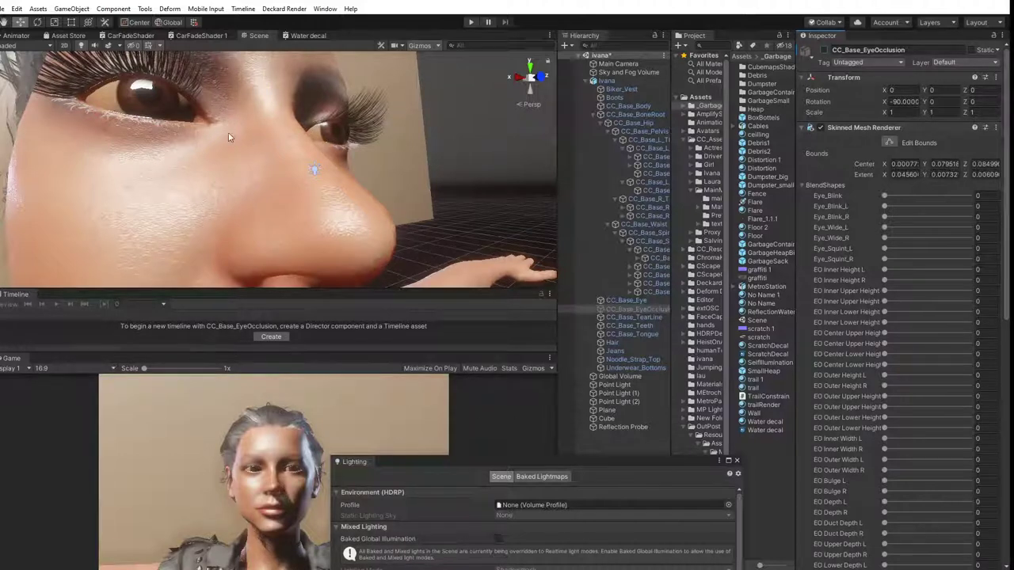
{"action": "scroll", "coordinate": [242, 113], "scroll_direction": "down", "scroll_amount": 10}
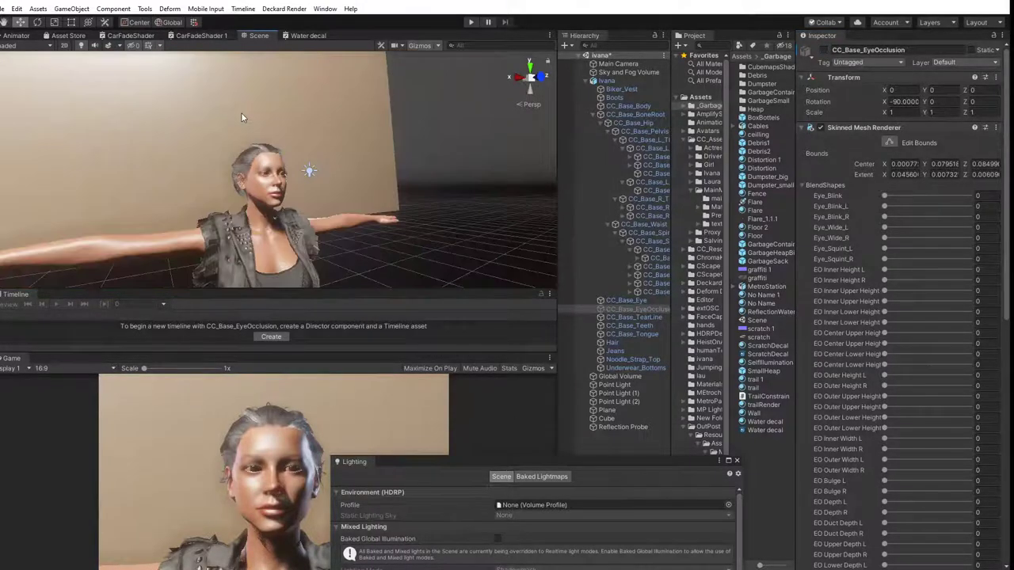
{"action": "left_click_drag", "start_coordinate": [241, 113], "coordinate": [315, 168], "text": "alt"}
{"action": "key", "text": "f"}
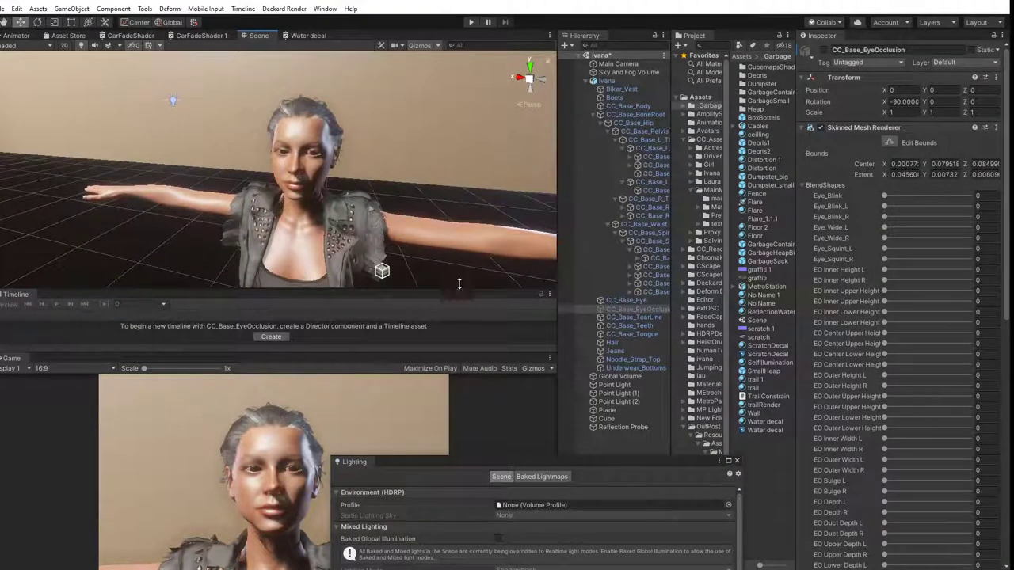
Move the Lighting window aside and select CC_Base_Body, scrolling to its skin materials.
{"action": "left_click_drag", "start_coordinate": [516, 465], "coordinate": [625, 518]}
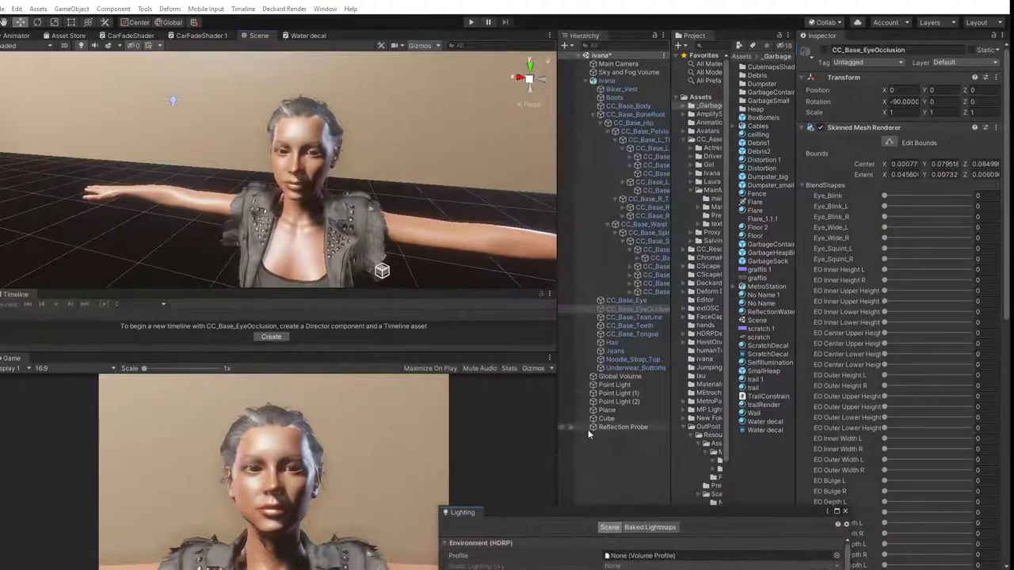
{"action": "left_click", "coordinate": [613, 420]}
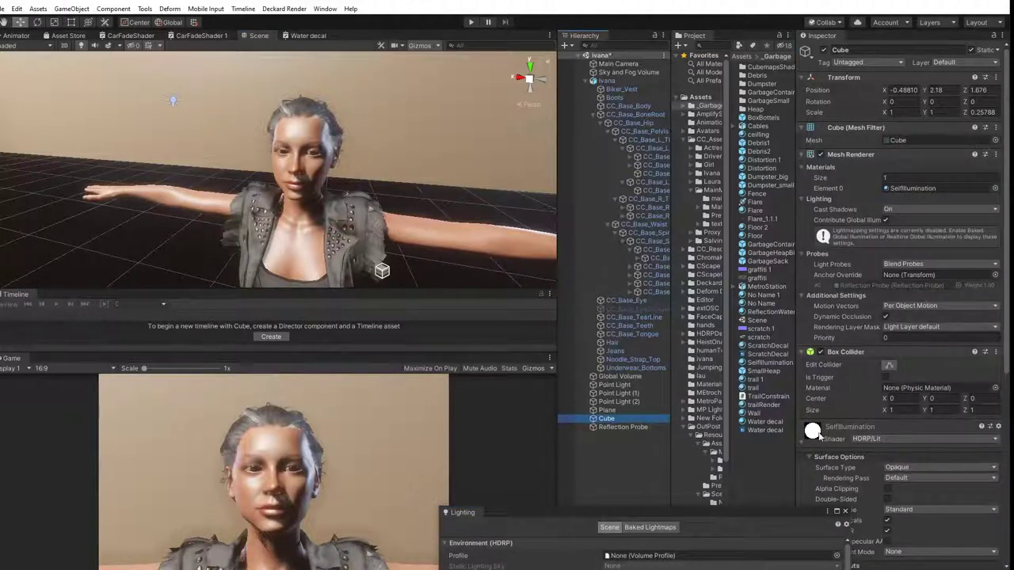
{"action": "left_click_drag", "start_coordinate": [737, 516], "coordinate": [654, 526]}
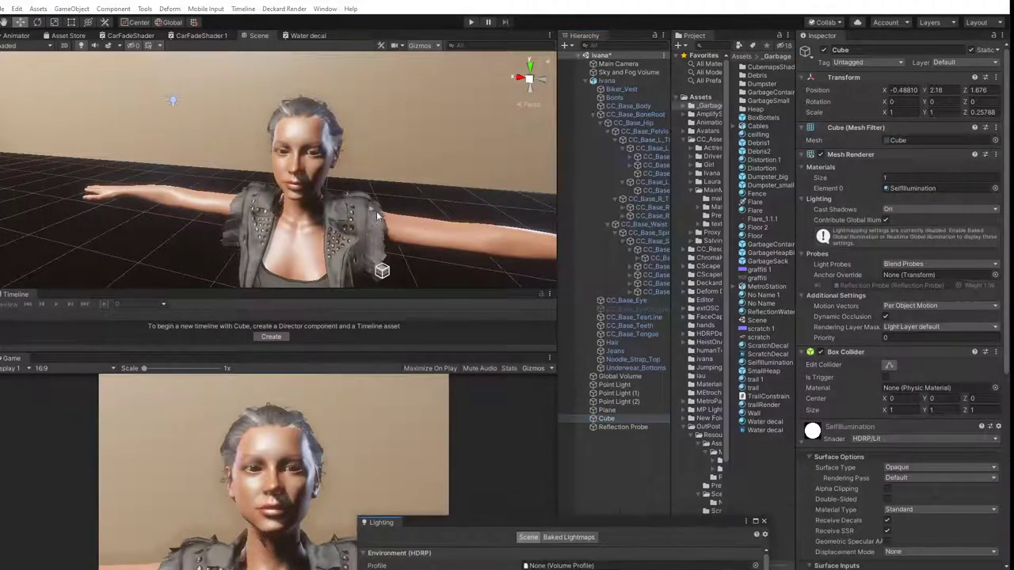
{"action": "left_click", "coordinate": [323, 171]}
{"action": "left_click", "coordinate": [323, 171]}
{"action": "scroll", "coordinate": [875, 380], "scroll_direction": "down", "scroll_amount": 15}
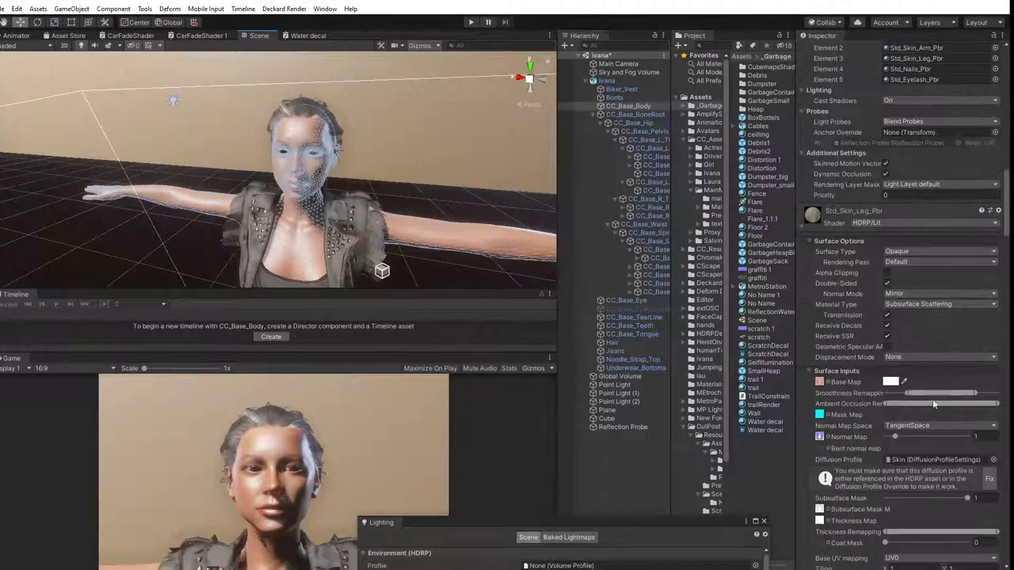
Shift Std_Skin_Leg_Pbr smoothness range higher, Std_Skin_Head_Pbr's lower, then select the Hair mesh.
{"action": "mouse_move", "coordinate": [936, 397]}
{"action": "left_mouse_down"}
{"action": "mouse_move", "coordinate": [958, 397]}
{"action": "mouse_move", "coordinate": [923, 395]}
{"action": "mouse_move", "coordinate": [945, 394]}
{"action": "left_mouse_up"}
{"action": "scroll", "coordinate": [870, 441], "scroll_direction": "down", "scroll_amount": 15}
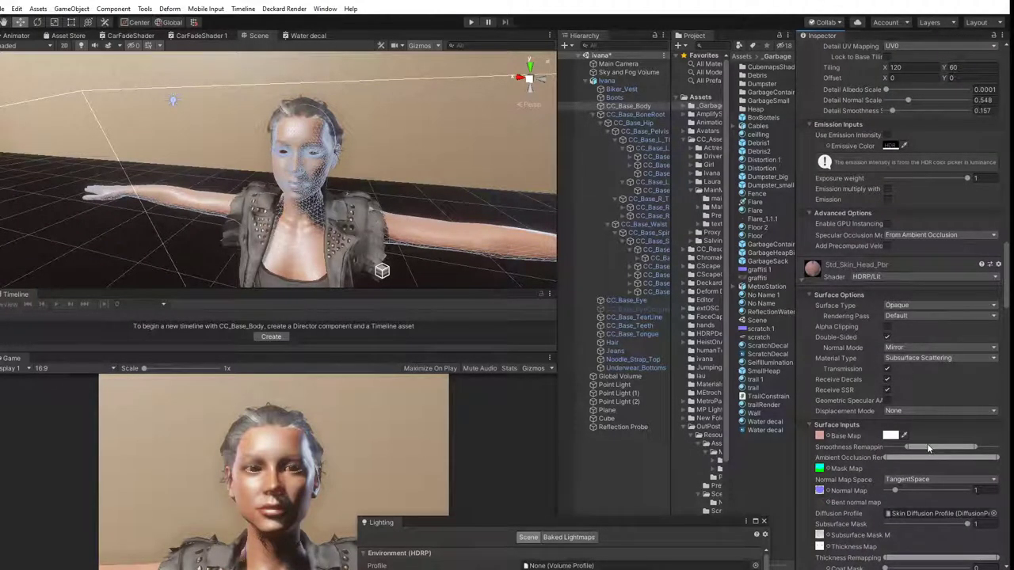
{"action": "mouse_move", "coordinate": [934, 450]}
{"action": "left_mouse_down"}
{"action": "mouse_move", "coordinate": [904, 449]}
{"action": "mouse_move", "coordinate": [928, 457]}
{"action": "left_mouse_up"}
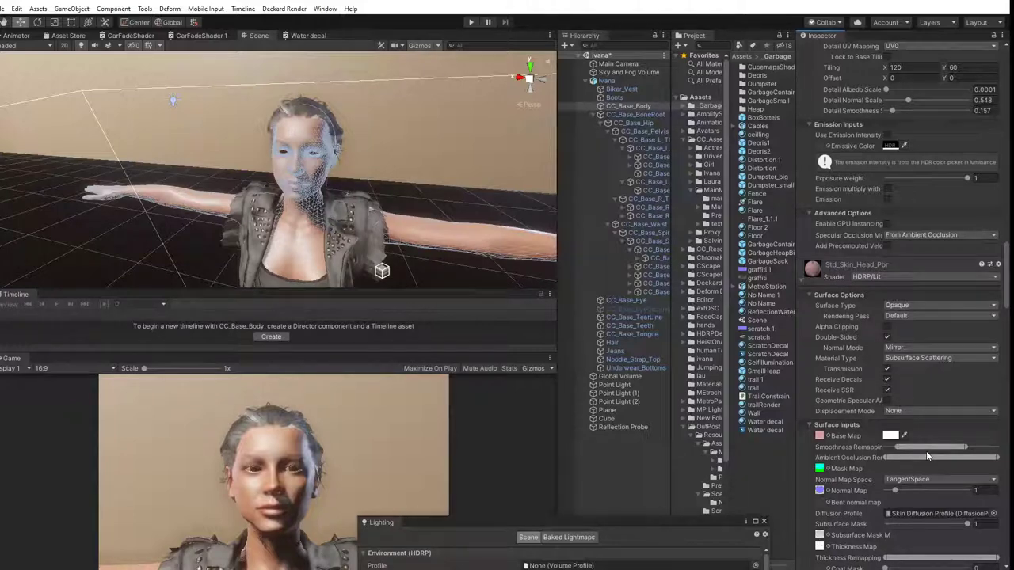
{"action": "left_click", "coordinate": [321, 109]}
{"action": "left_click", "coordinate": [301, 109]}
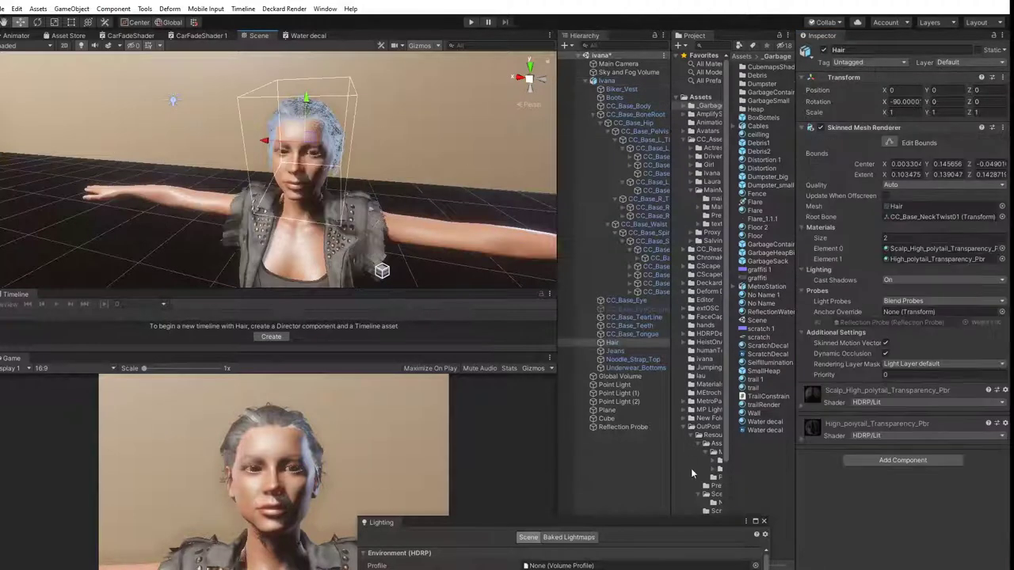
Give Scalp_High_polytail_Transparency_Pbr alpha clipping about 0.33, Metallic 0.901 and normal strength 2.02.
{"action": "left_click", "coordinate": [801, 406]}
{"action": "scroll", "coordinate": [871, 425], "scroll_direction": "down", "scroll_amount": 5}
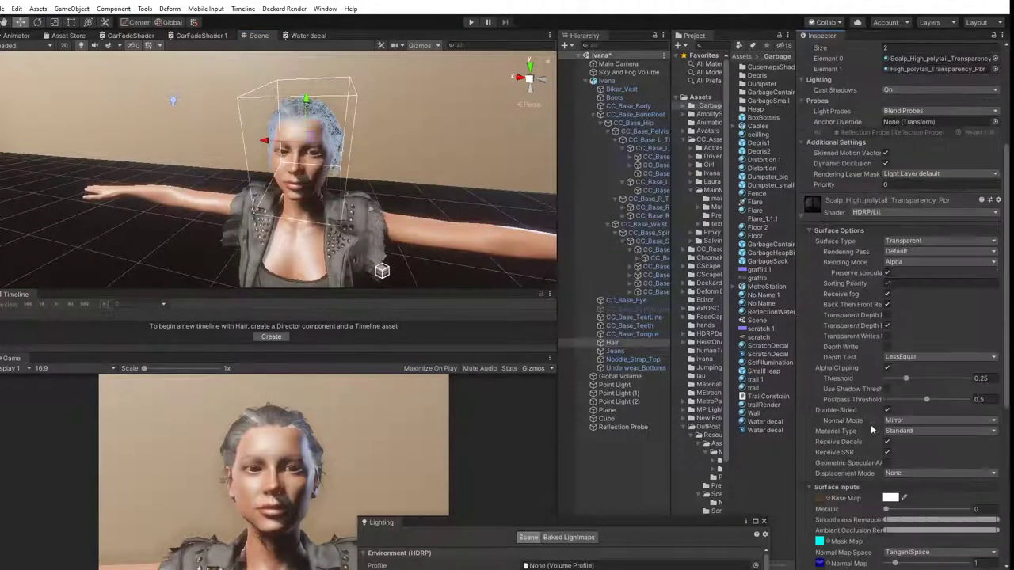
{"action": "left_click_drag", "start_coordinate": [906, 381], "coordinate": [960, 415]}
{"action": "scroll", "coordinate": [895, 428], "scroll_direction": "down", "scroll_amount": 3}
{"action": "left_click_drag", "start_coordinate": [895, 470], "coordinate": [907, 472]}
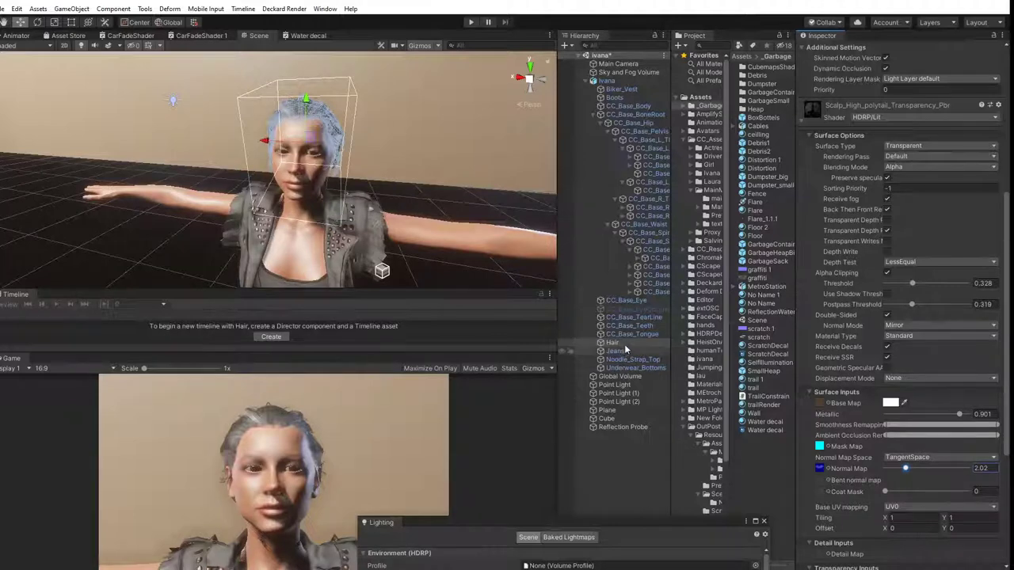
{"action": "scroll", "coordinate": [853, 431], "scroll_direction": "down", "scroll_amount": 5}
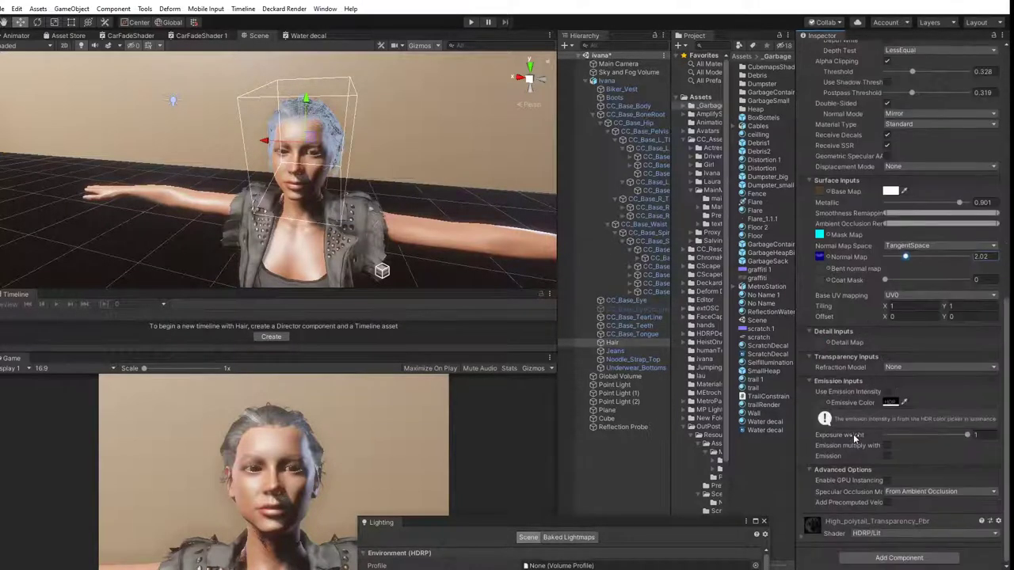
{"action": "scroll", "coordinate": [861, 494], "scroll_direction": "down", "scroll_amount": 9}
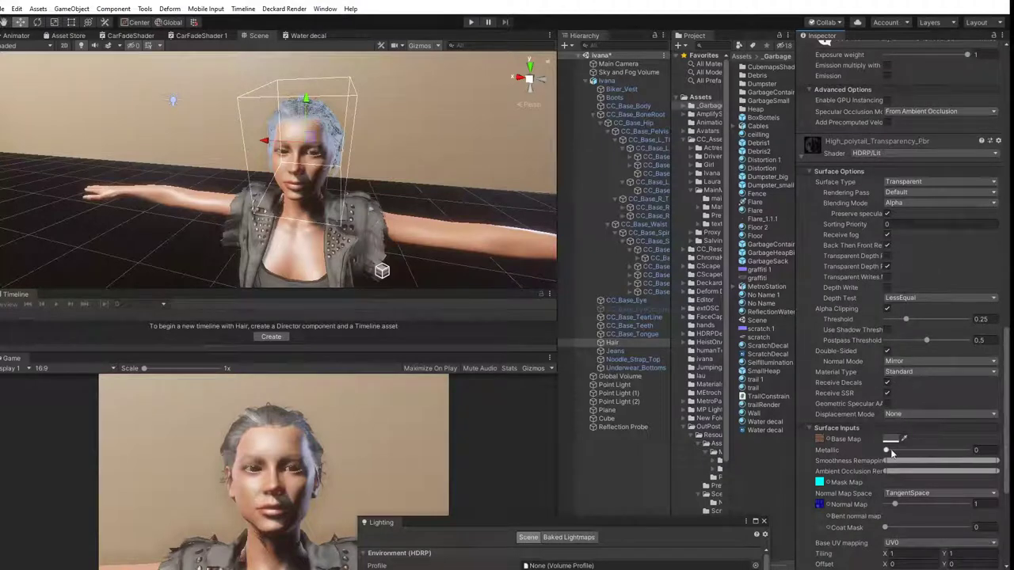
Set the ponytail hair material's Metallic to 0.48 and its base colour to near-black.
{"action": "left_click_drag", "start_coordinate": [888, 452], "coordinate": [929, 458]}
{"action": "left_click", "coordinate": [892, 439]}
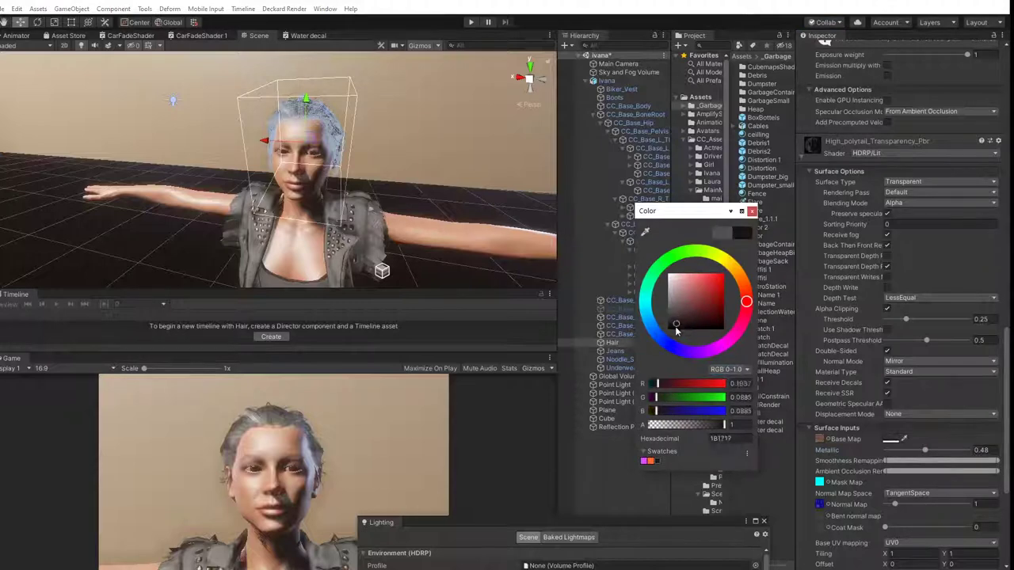
{"action": "left_click_drag", "start_coordinate": [670, 298], "coordinate": [725, 320]}
{"action": "left_click", "coordinate": [751, 212]}
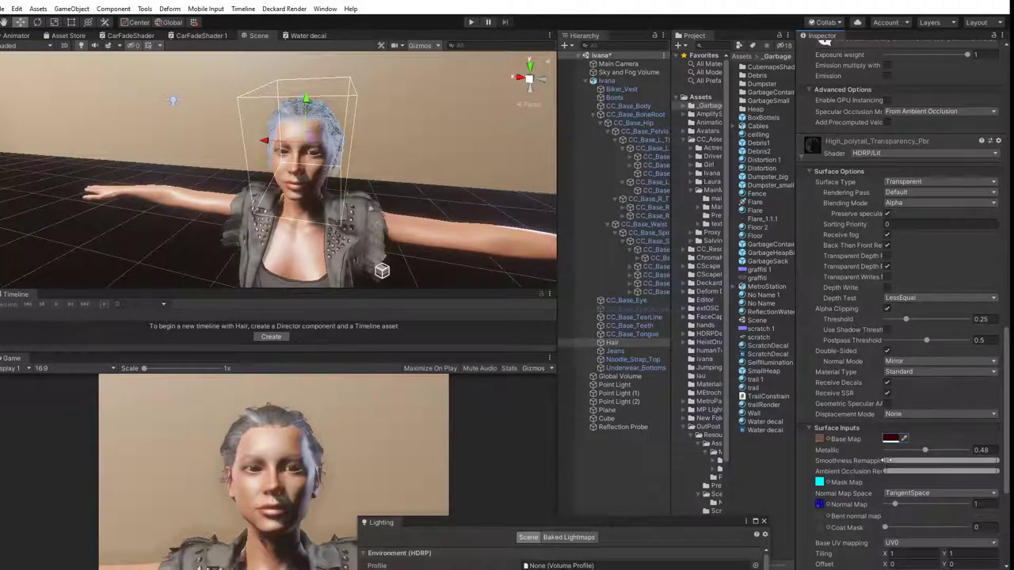
Raise the ponytail smoothness remapping for more gloss, set normal strength 1.46, and frame the hair.
{"action": "left_click_drag", "start_coordinate": [887, 464], "coordinate": [985, 465]}
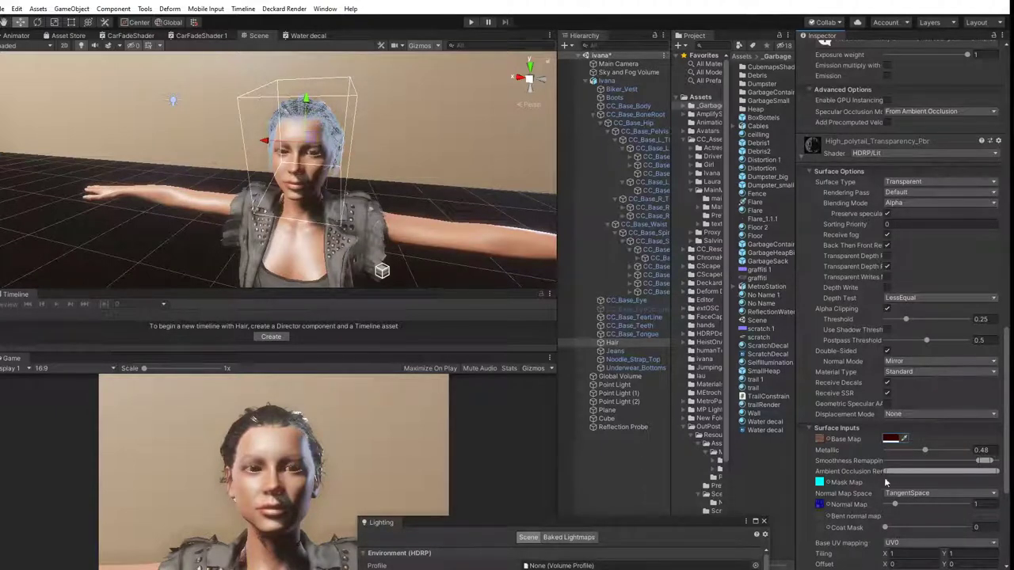
{"action": "mouse_move", "coordinate": [895, 506]}
{"action": "left_mouse_down"}
{"action": "mouse_move", "coordinate": [955, 507]}
{"action": "mouse_move", "coordinate": [900, 506]}
{"action": "left_mouse_up"}
{"action": "scroll", "coordinate": [854, 485], "scroll_direction": "down", "scroll_amount": 8}
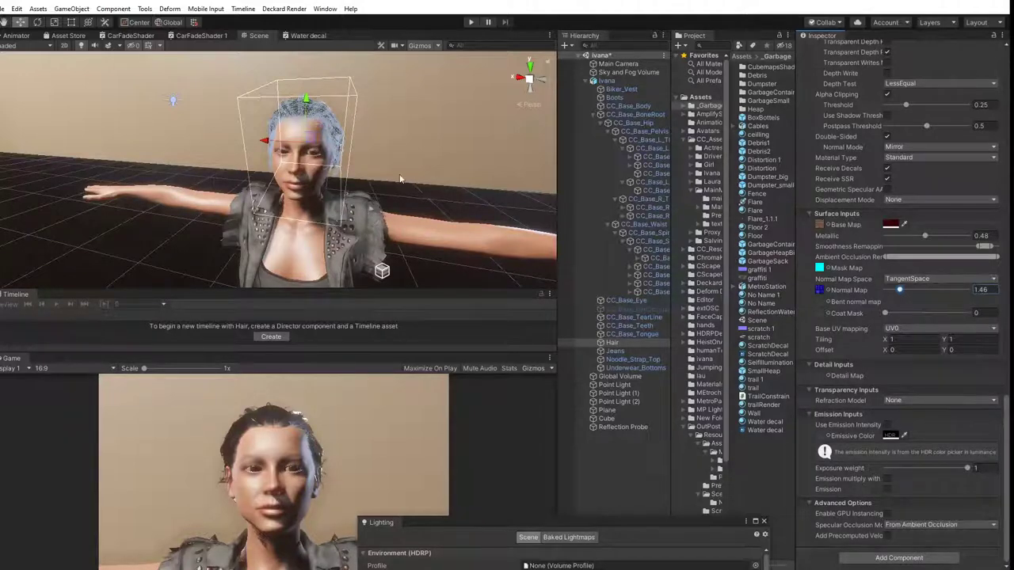
{"action": "key", "text": "f"}
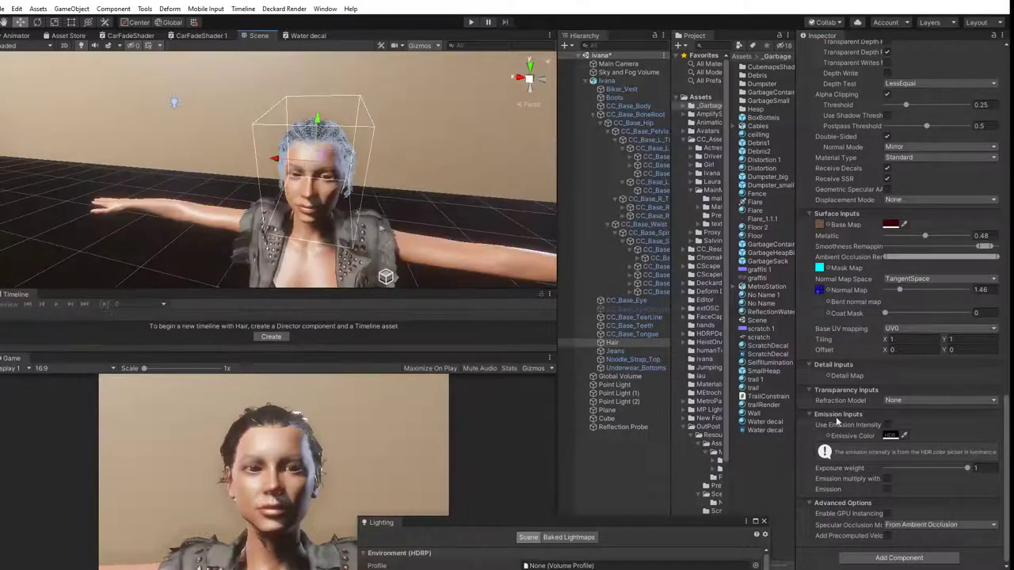
Orbit around Ivana and select CC_Base_Body by clicking her face in the Scene view.
{"action": "left_click", "coordinate": [617, 64]}
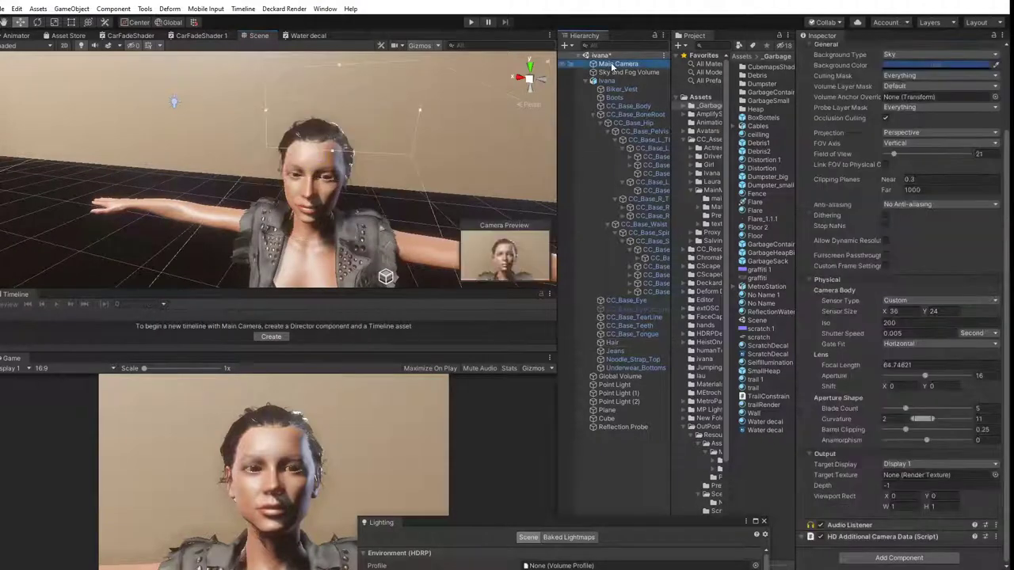
{"action": "middle_click_drag", "start_coordinate": [303, 164], "coordinate": [374, 216]}
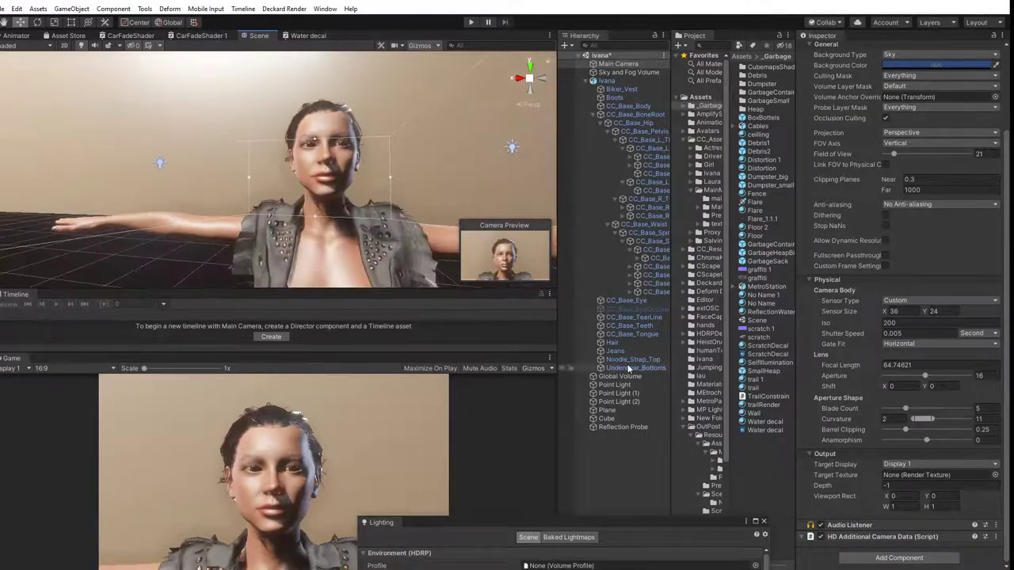
{"action": "left_click", "coordinate": [615, 352]}
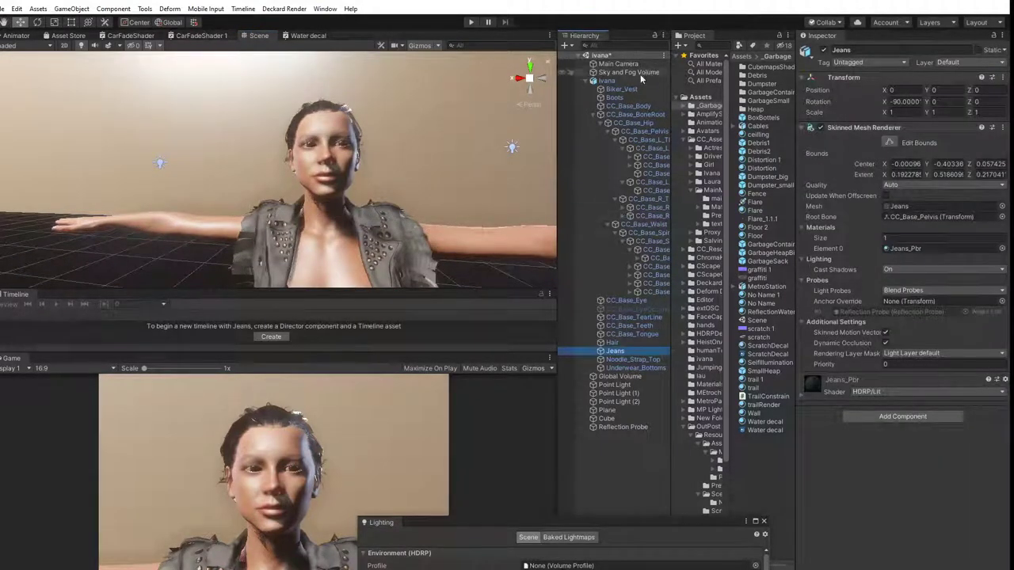
{"action": "left_click", "coordinate": [312, 143]}
{"action": "left_click", "coordinate": [311, 143]}
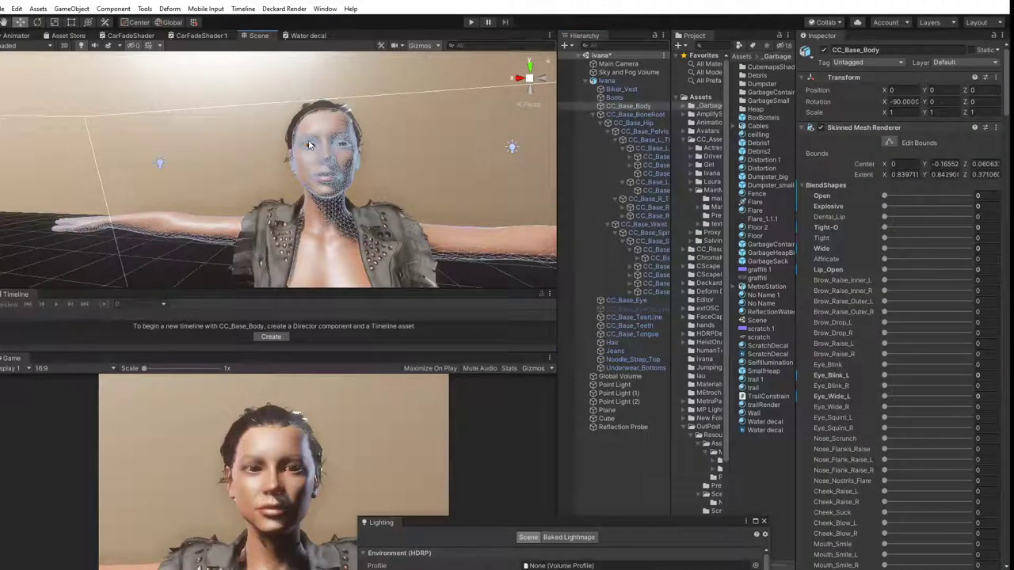
Reselect CC_Base_Body and assign the Skin diffusion profile to its skin material.
{"action": "left_click", "coordinate": [312, 138]}
{"action": "left_click", "coordinate": [310, 132]}
{"action": "scroll", "coordinate": [856, 390], "scroll_direction": "down", "scroll_amount": 3}
{"action": "scroll", "coordinate": [856, 389], "scroll_direction": "down", "scroll_amount": 10}
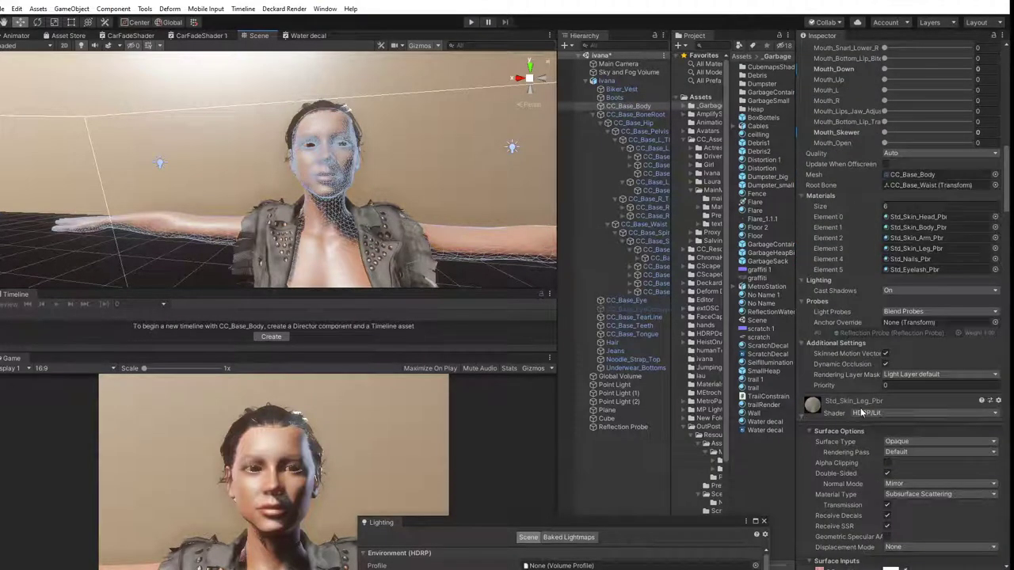
{"action": "scroll", "coordinate": [860, 408], "scroll_direction": "down", "scroll_amount": 2}
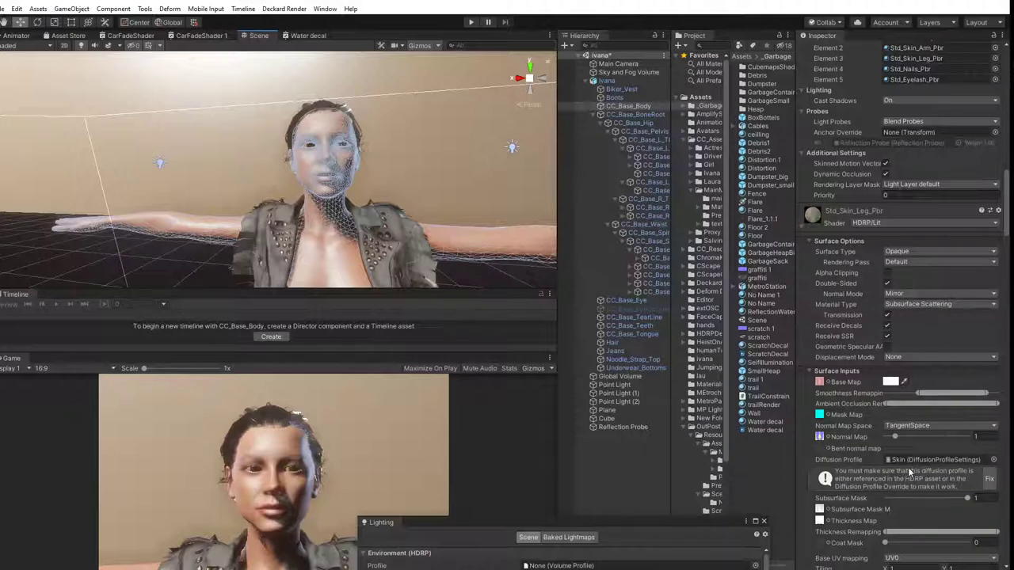
{"action": "left_click", "coordinate": [993, 460]}
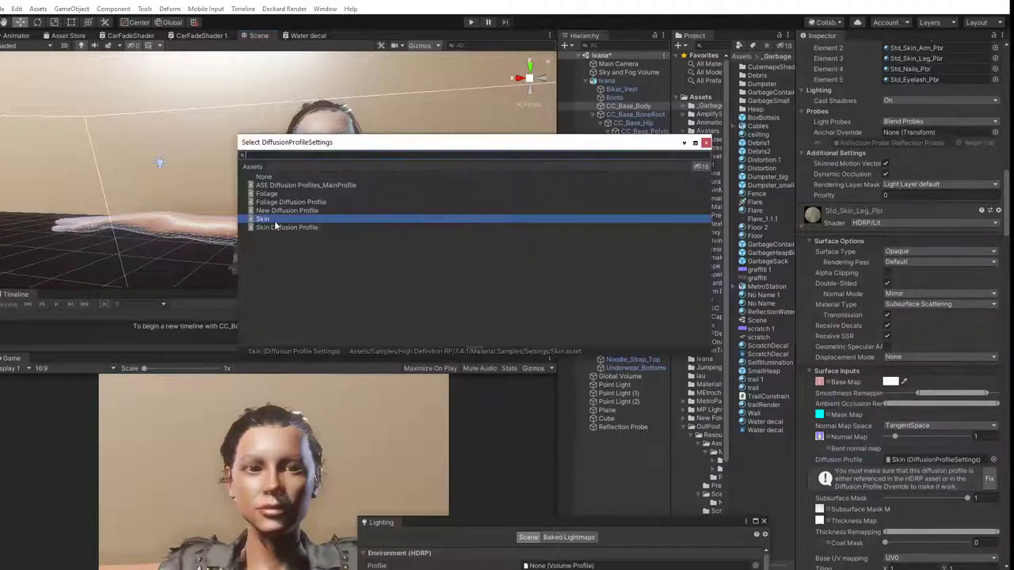
{"action": "double_click", "coordinate": [276, 228]}
Scroll the Inspector past Std_Nails_Pbr down to Std_Eyelash_Pbr's Surface Options and Inputs.
{"action": "scroll", "coordinate": [867, 450], "scroll_direction": "down", "scroll_amount": 10}
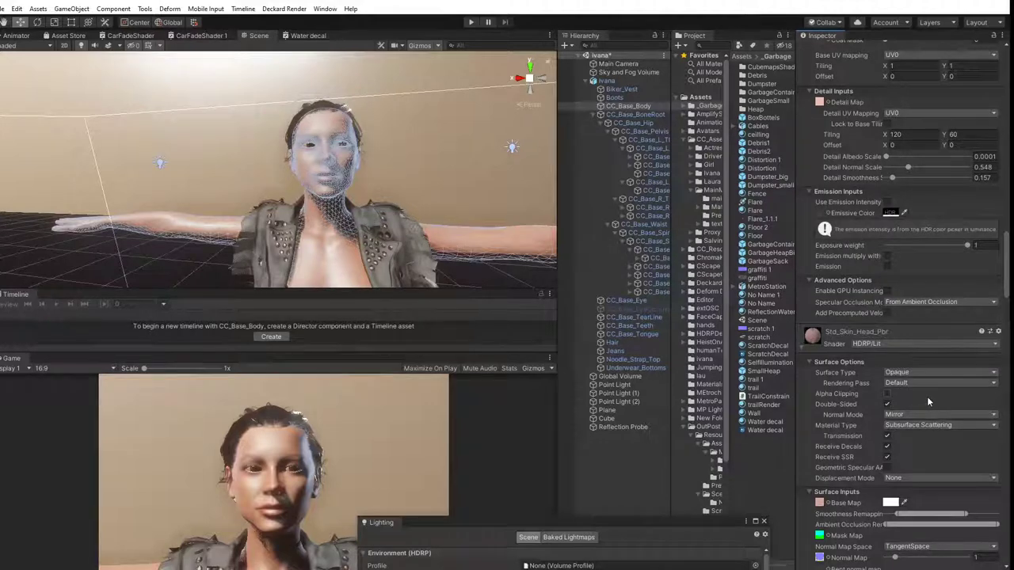
{"action": "scroll", "coordinate": [897, 432], "scroll_direction": "down", "scroll_amount": 6}
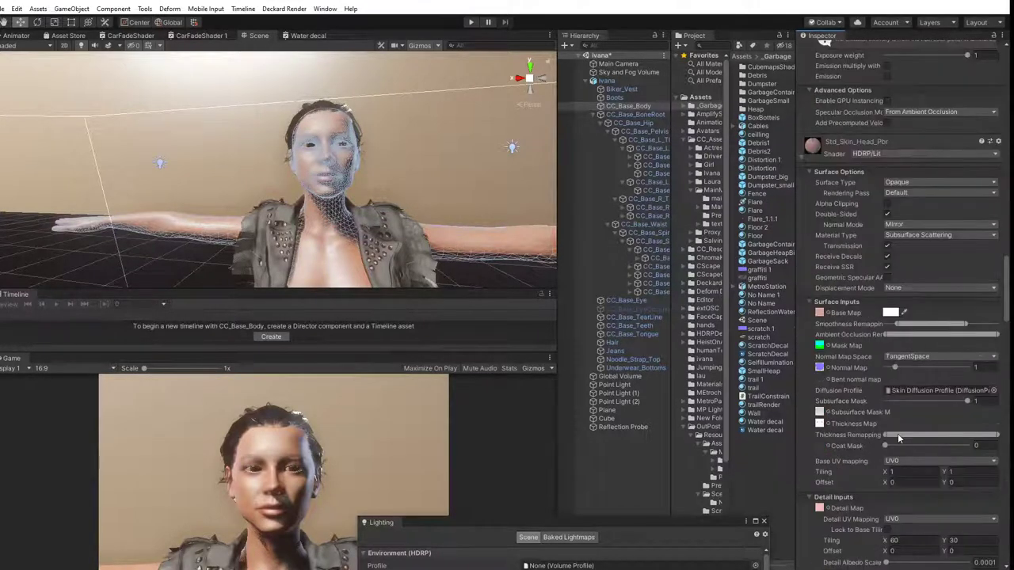
{"action": "scroll", "coordinate": [863, 453], "scroll_direction": "up", "scroll_amount": 4}
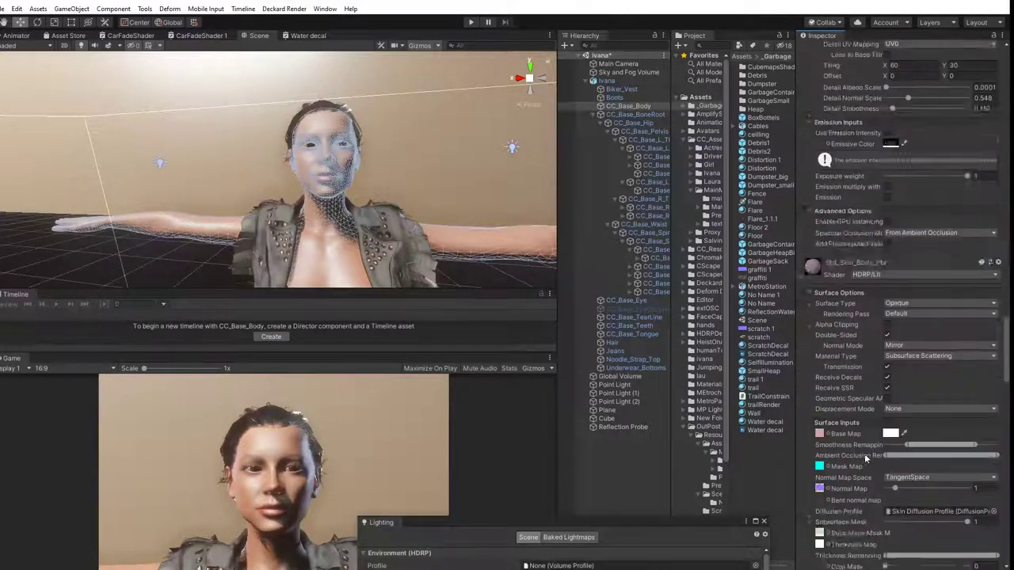
{"action": "scroll", "coordinate": [864, 453], "scroll_direction": "down", "scroll_amount": 8}
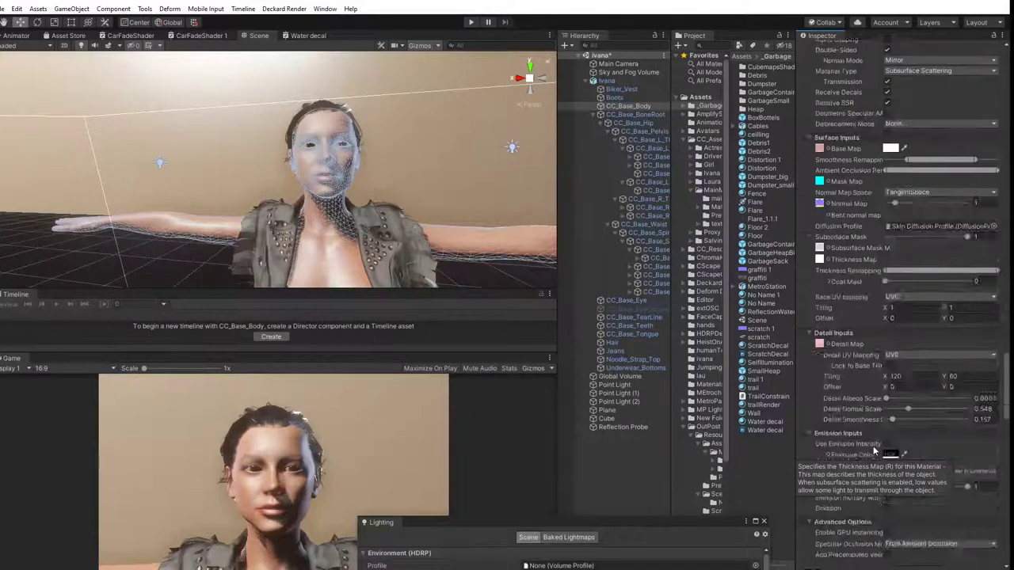
{"action": "scroll", "coordinate": [874, 449], "scroll_direction": "down", "scroll_amount": 10}
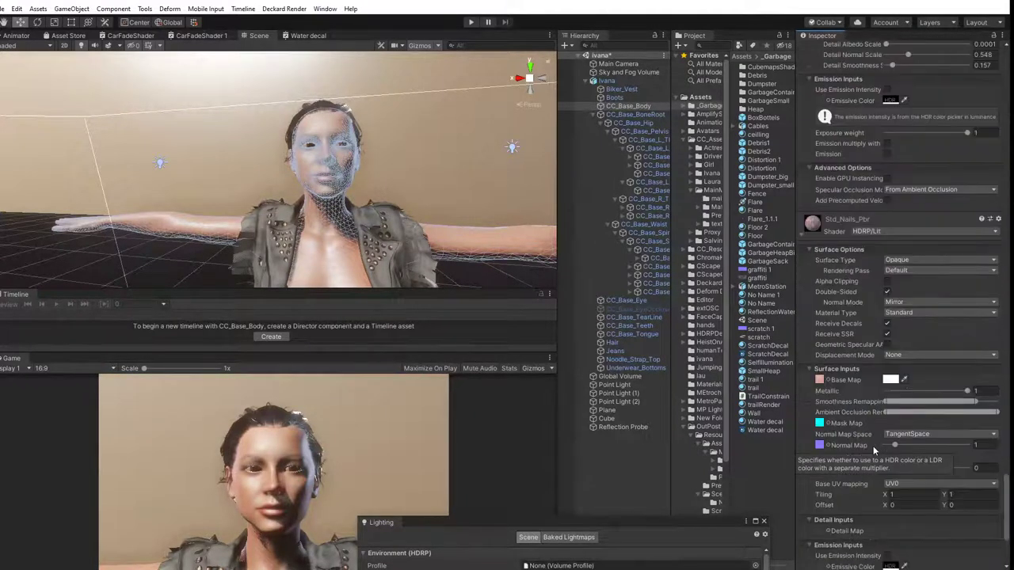
{"action": "scroll", "coordinate": [873, 446], "scroll_direction": "down", "scroll_amount": 5}
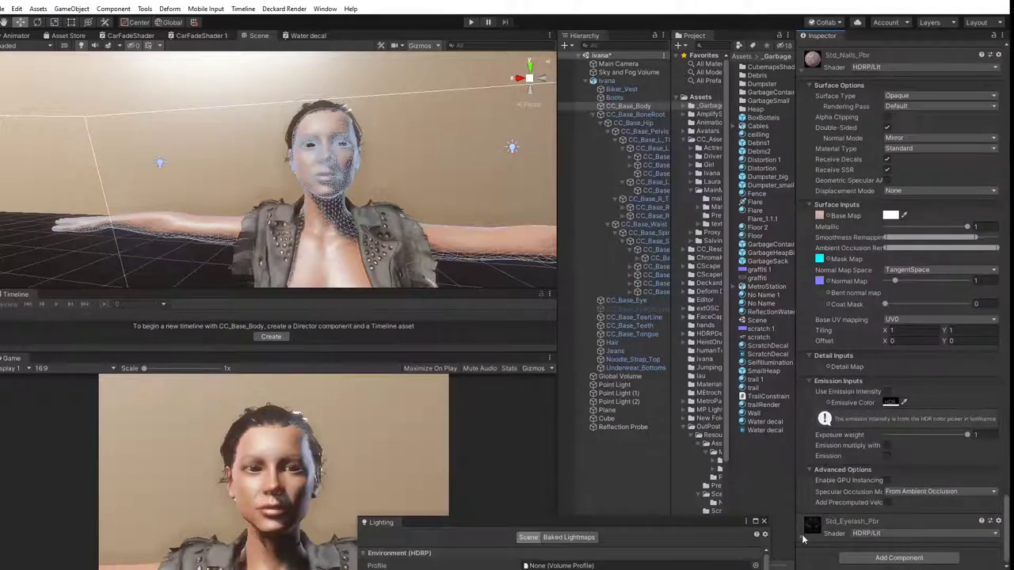
{"action": "scroll", "coordinate": [946, 440], "scroll_direction": "down", "scroll_amount": 10}
{"action": "scroll", "coordinate": [945, 441], "scroll_direction": "down", "scroll_amount": 3}
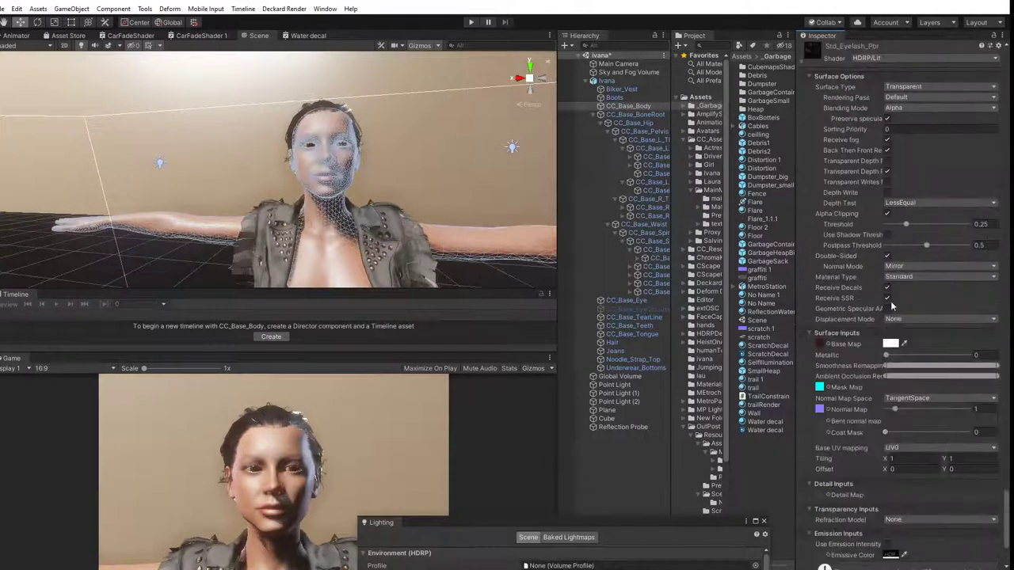
Set the Std_Eyelash_Pbr base colour to black.
{"action": "left_click", "coordinate": [890, 343]}
{"action": "left_click_drag", "start_coordinate": [690, 309], "coordinate": [670, 332]}
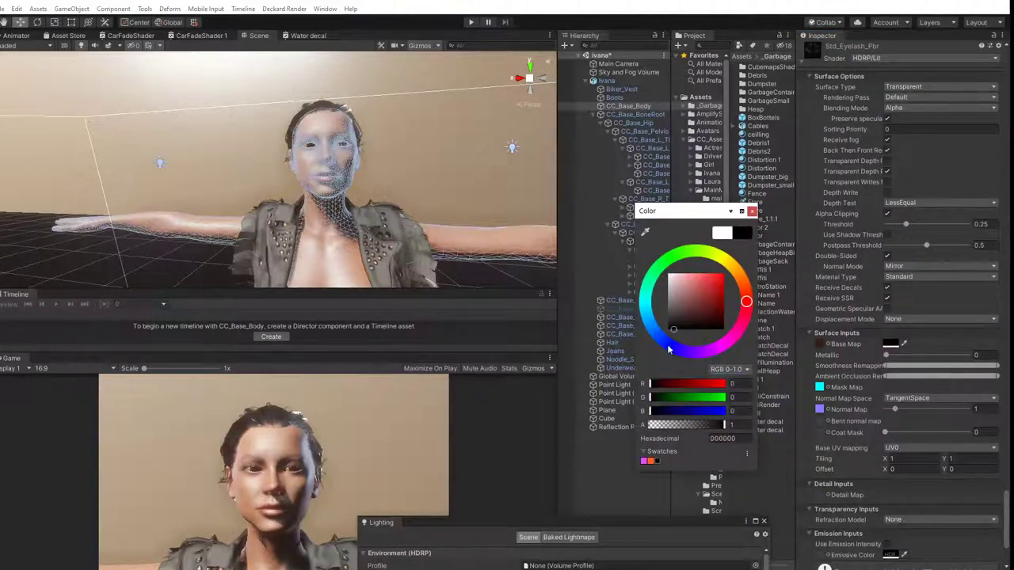
{"action": "left_click", "coordinate": [752, 211]}
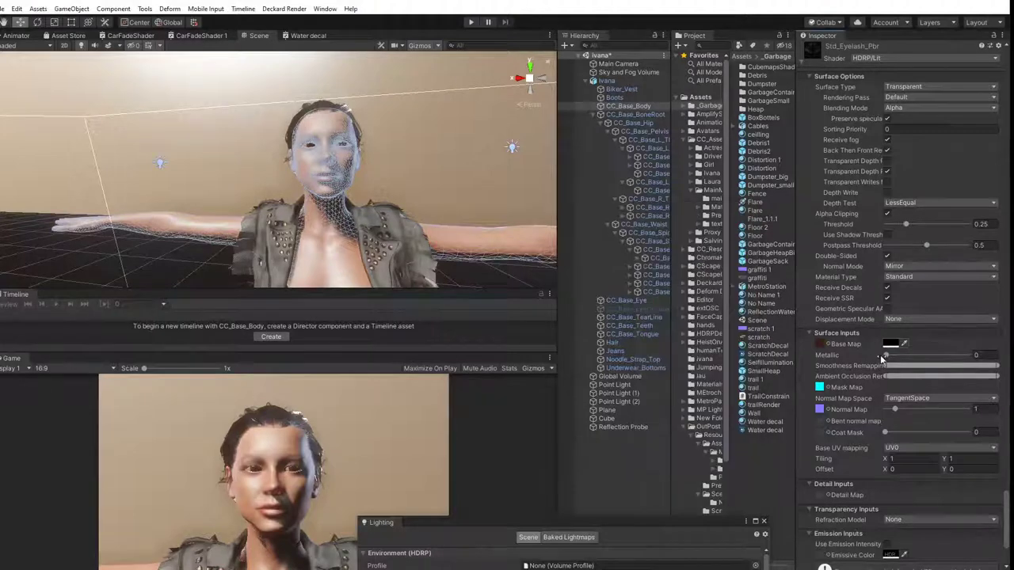
Raise the eyelash Metallic to 1 and the smoothness range's low end, then select Main Camera.
{"action": "left_click", "coordinate": [887, 356]}
{"action": "left_click_drag", "start_coordinate": [886, 358], "coordinate": [967, 356]}
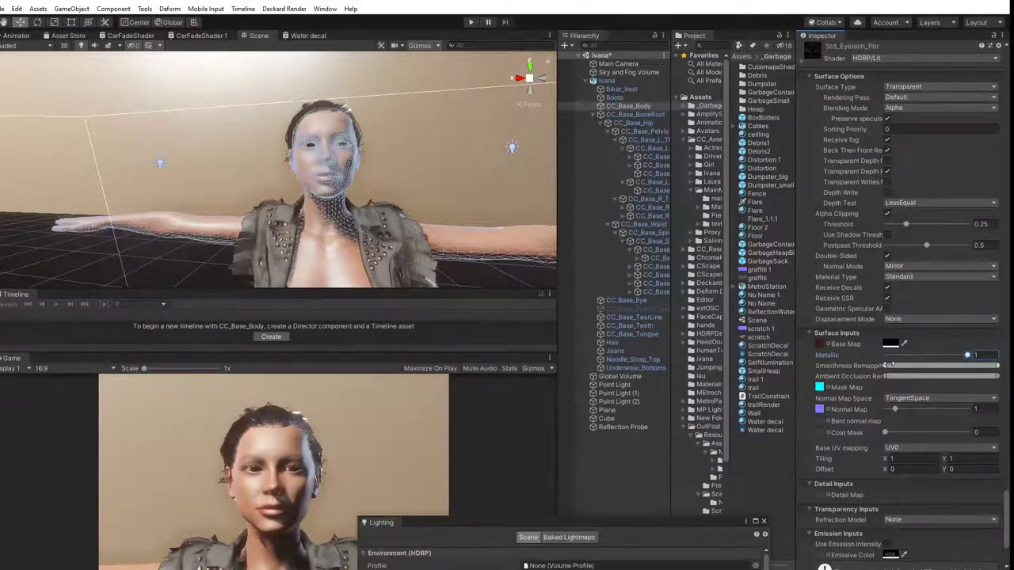
{"action": "left_click_drag", "start_coordinate": [887, 365], "coordinate": [979, 365]}
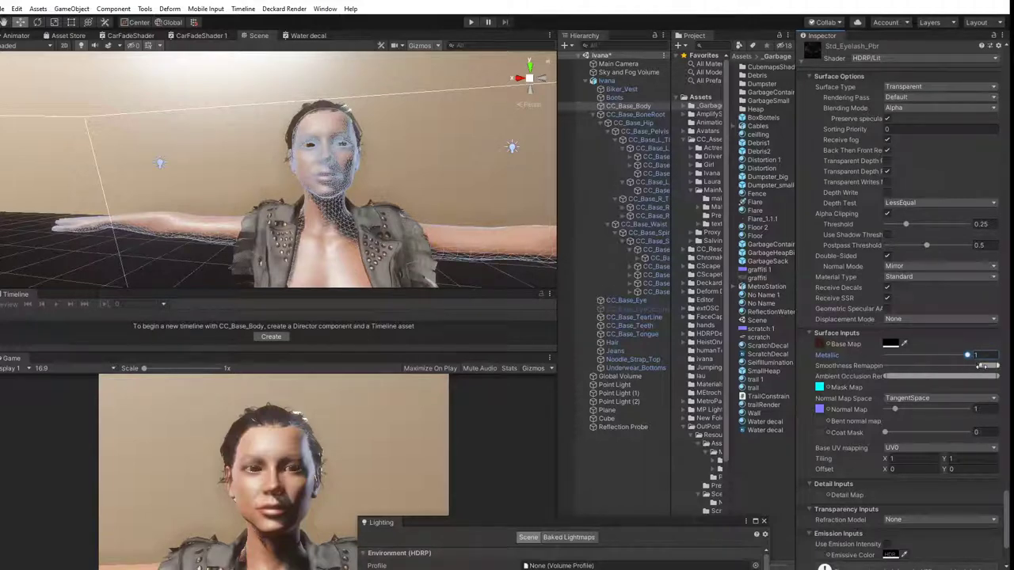
{"action": "left_click", "coordinate": [619, 64]}
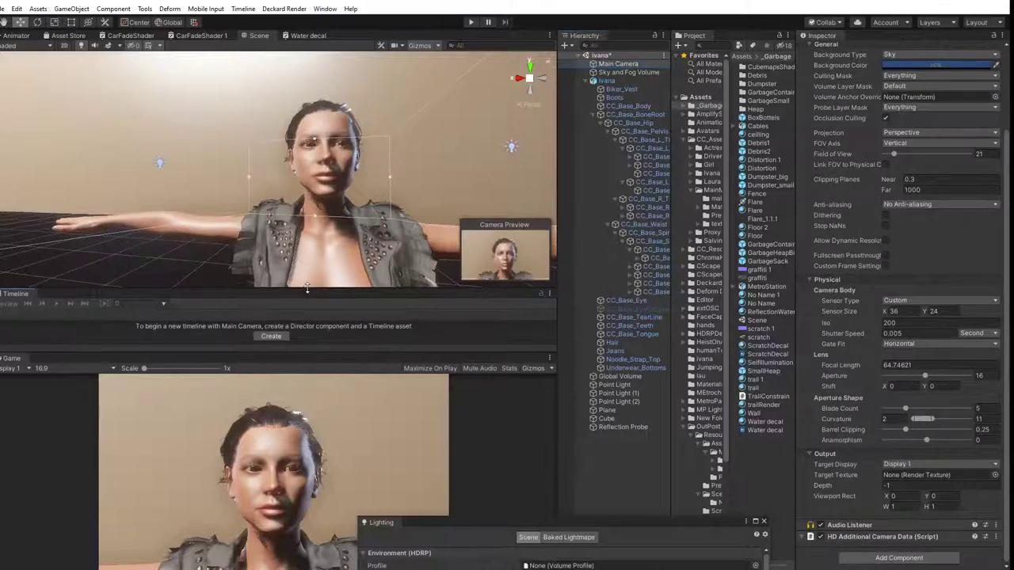
Enlarge the Game view of her face, zoom out the Scene view, and select CC_Base_Eye.
{"action": "left_click_drag", "start_coordinate": [303, 291], "coordinate": [301, 227]}
{"action": "left_click_drag", "start_coordinate": [293, 353], "coordinate": [293, 272]}
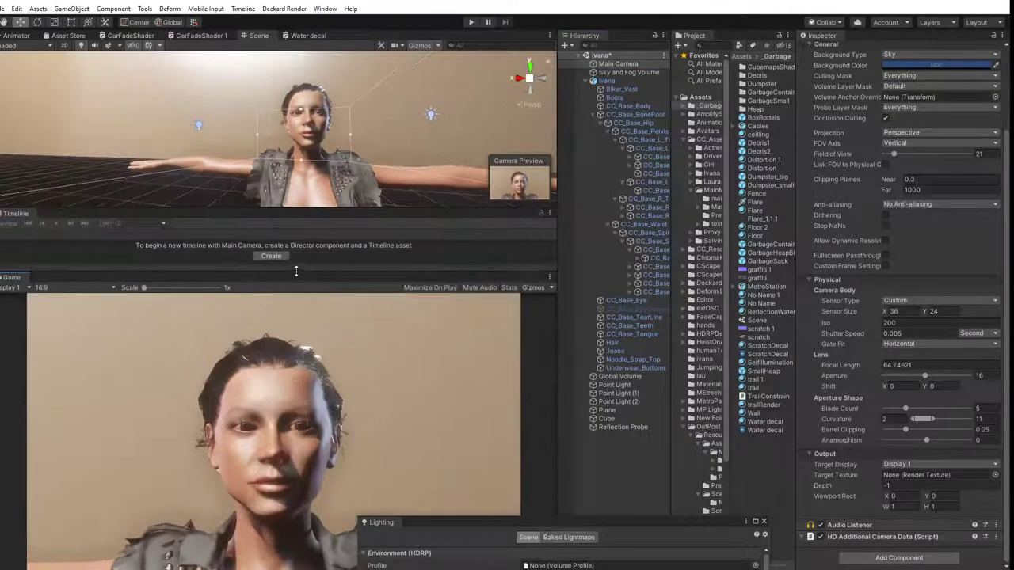
{"action": "left_click_drag", "start_coordinate": [270, 140], "coordinate": [341, 166], "text": "alt"}
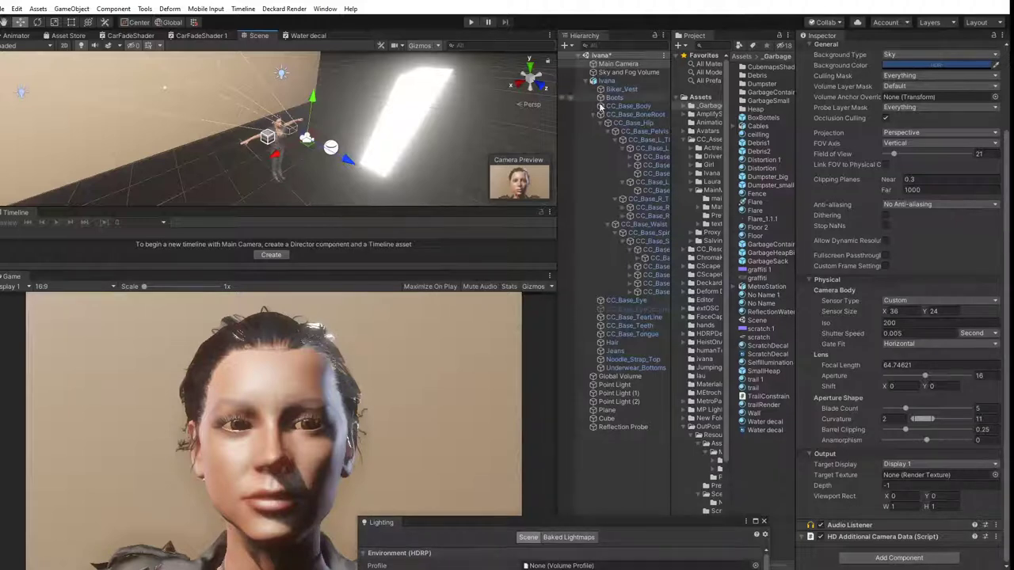
{"action": "left_click", "coordinate": [640, 301]}
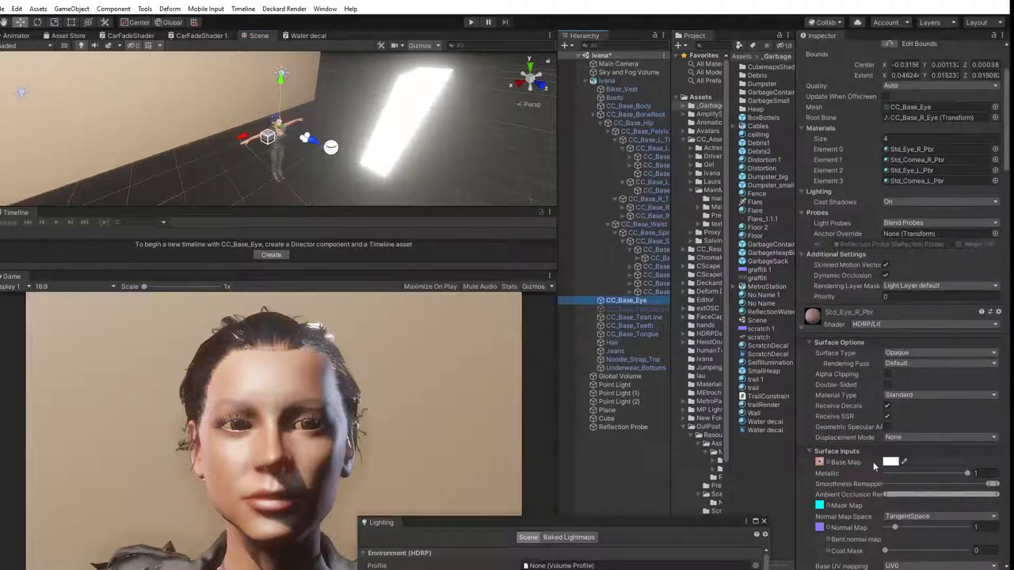
Set the Std_Eye_R_Pbr material type to Subsurface Scattering.
{"action": "scroll", "coordinate": [874, 463], "scroll_direction": "down", "scroll_amount": 5}
{"action": "scroll", "coordinate": [881, 450], "scroll_direction": "down", "scroll_amount": 3}
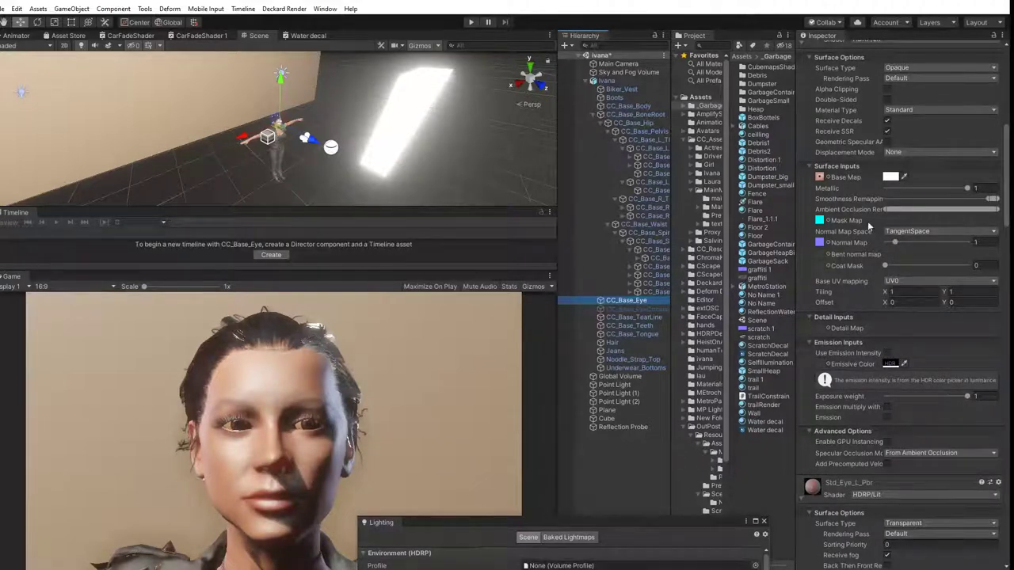
{"action": "scroll", "coordinate": [869, 227], "scroll_direction": "up", "scroll_amount": 3}
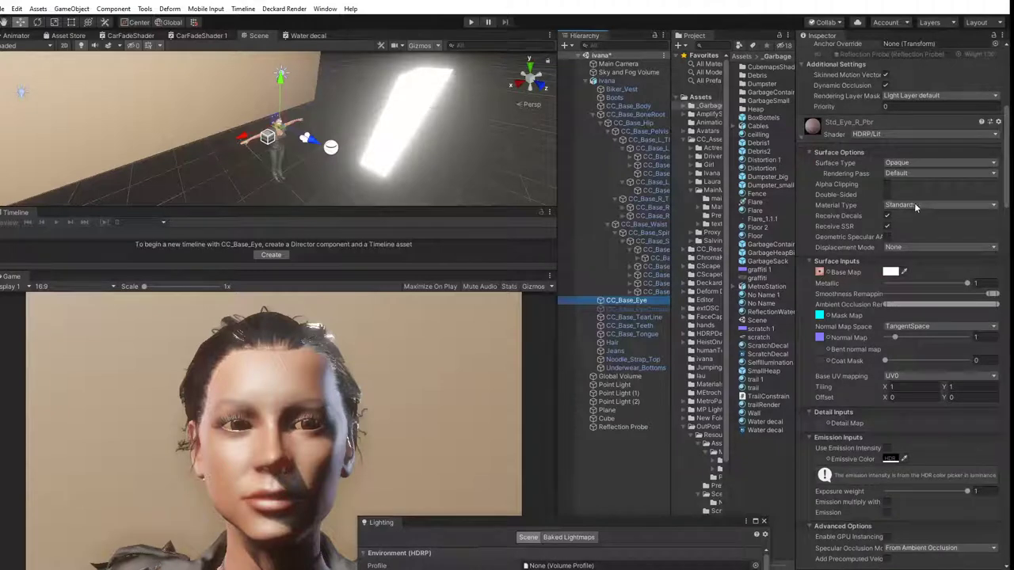
{"action": "left_click", "coordinate": [914, 205]}
{"action": "left_click", "coordinate": [928, 217]}
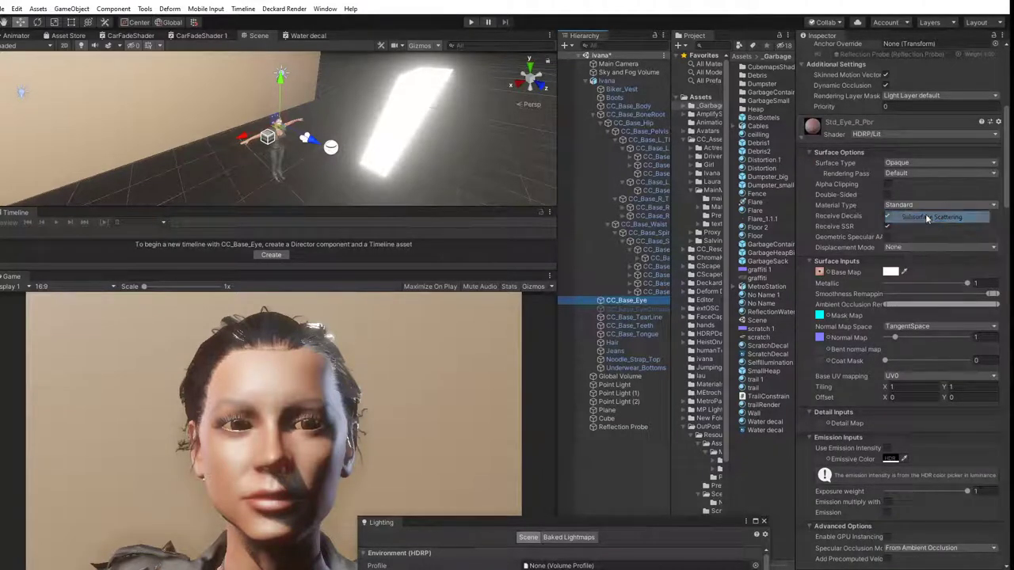
Assign the Skin Diffusion Profile to the right eye material.
{"action": "scroll", "coordinate": [870, 308], "scroll_direction": "down", "scroll_amount": 3}
{"action": "scroll", "coordinate": [870, 314], "scroll_direction": "down", "scroll_amount": 3}
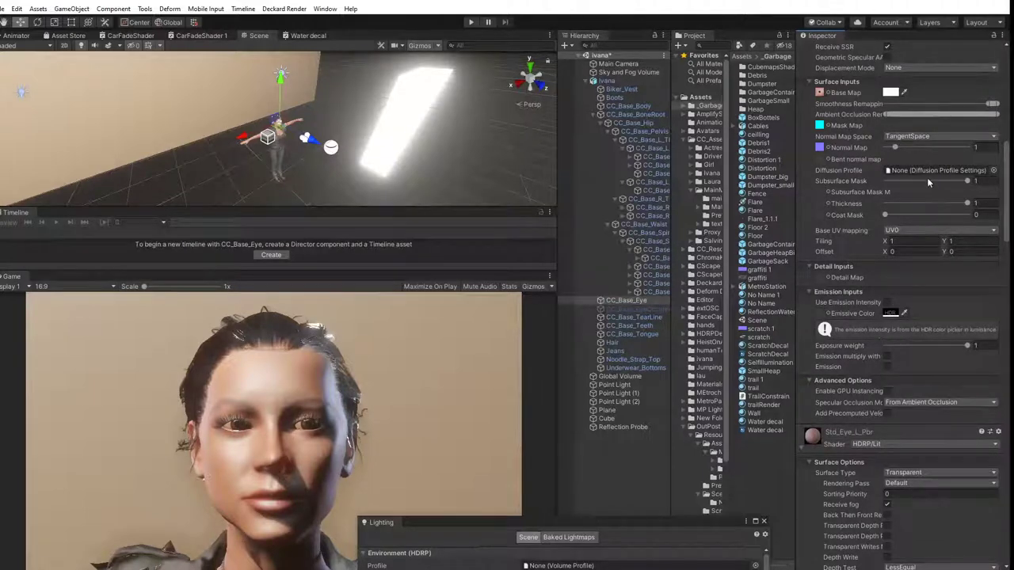
{"action": "left_click", "coordinate": [993, 171]}
{"action": "left_click", "coordinate": [289, 227]}
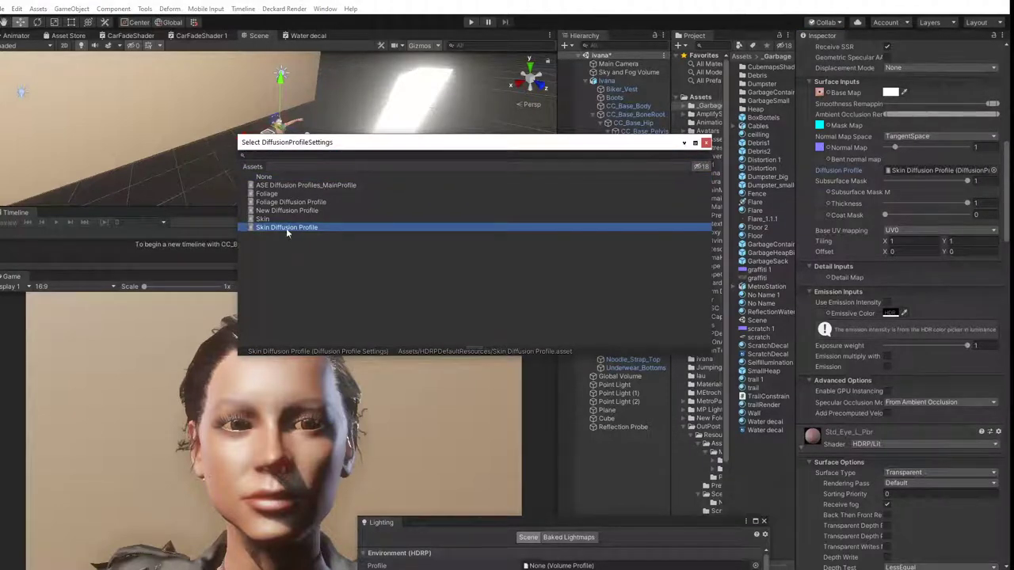
{"action": "double_click", "coordinate": [290, 228]}
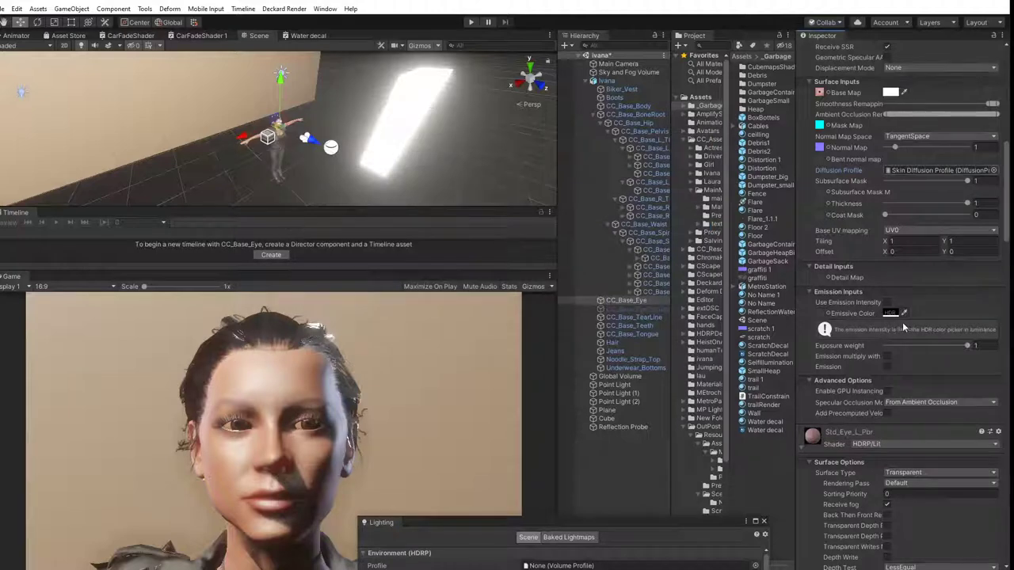
Lower the eye material's normal map strength to 0.8.
{"action": "left_click_drag", "start_coordinate": [965, 346], "coordinate": [950, 347]}
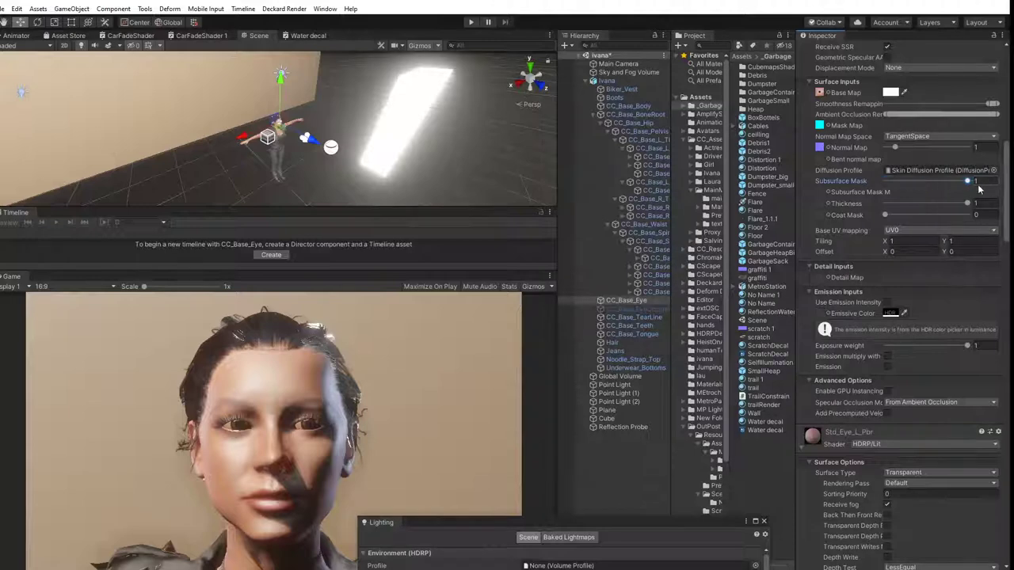
{"action": "left_click_drag", "start_coordinate": [897, 149], "coordinate": [885, 150]}
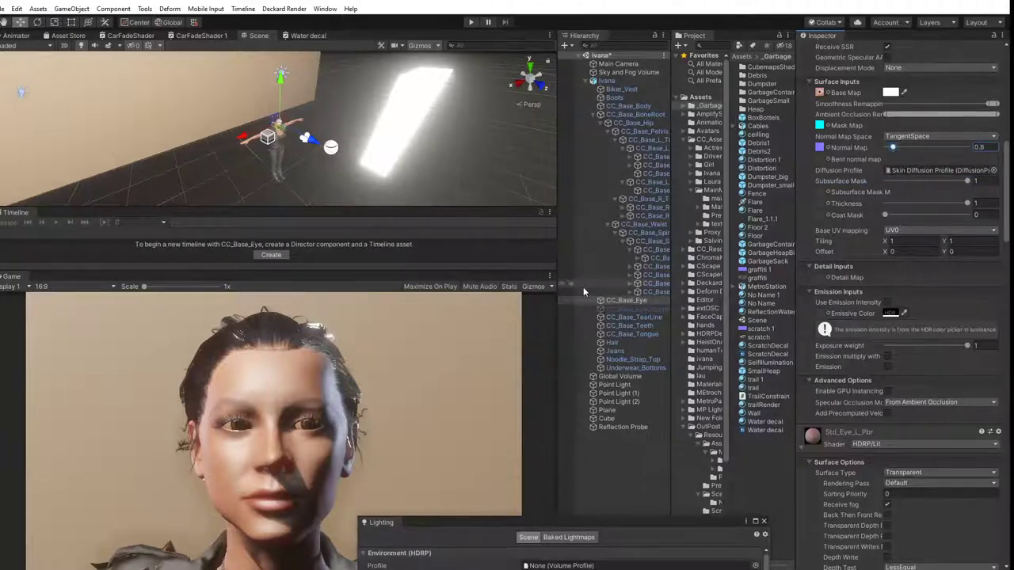
{"action": "scroll", "coordinate": [239, 133], "scroll_direction": "up", "scroll_amount": 5}
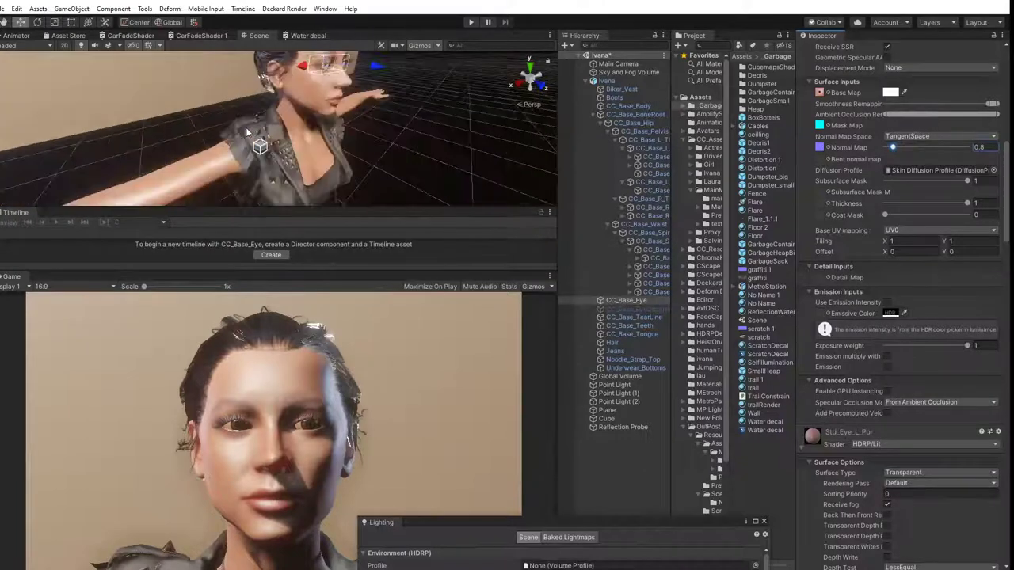
Orbit to the front of her face and scroll the Inspector down to the cornea material.
{"action": "left_click_drag", "start_coordinate": [334, 140], "coordinate": [325, 135], "text": "alt"}
{"action": "scroll", "coordinate": [332, 136], "scroll_direction": "down", "scroll_amount": 3}
{"action": "scroll", "coordinate": [332, 136], "scroll_direction": "up", "scroll_amount": 3}
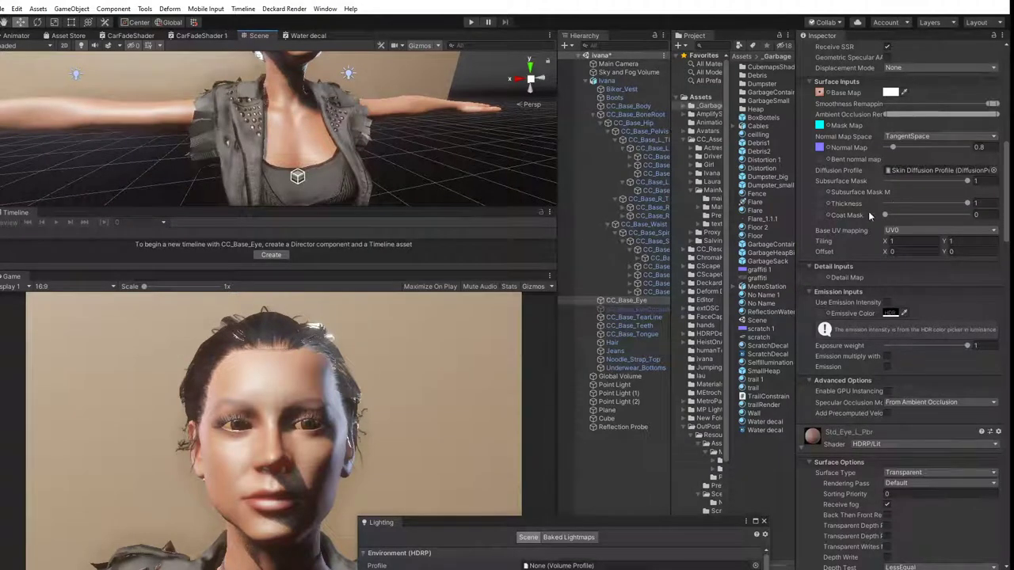
{"action": "scroll", "coordinate": [844, 208], "scroll_direction": "up", "scroll_amount": 8}
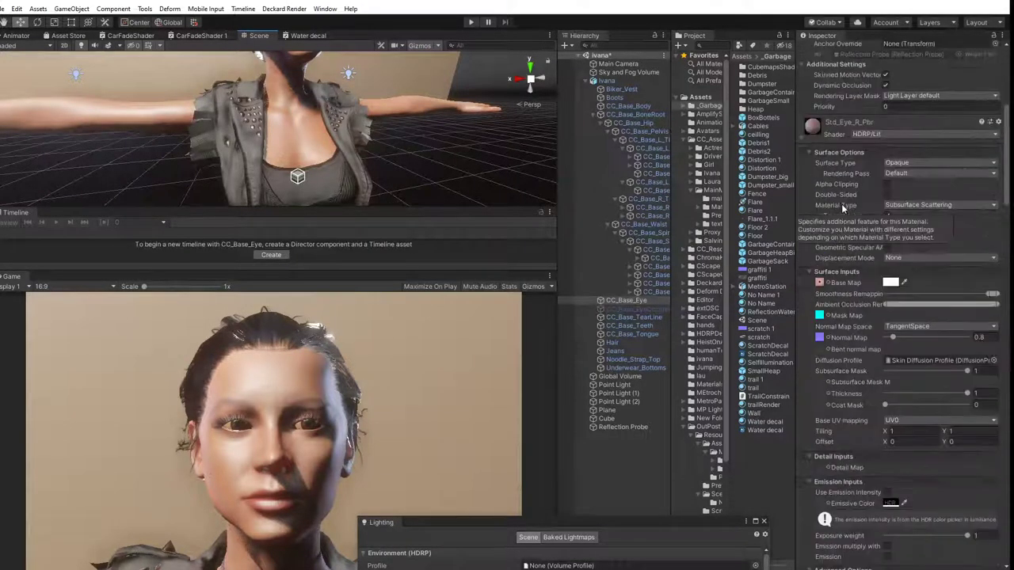
{"action": "scroll", "coordinate": [860, 371], "scroll_direction": "down", "scroll_amount": 8}
{"action": "scroll", "coordinate": [859, 370], "scroll_direction": "down", "scroll_amount": 10}
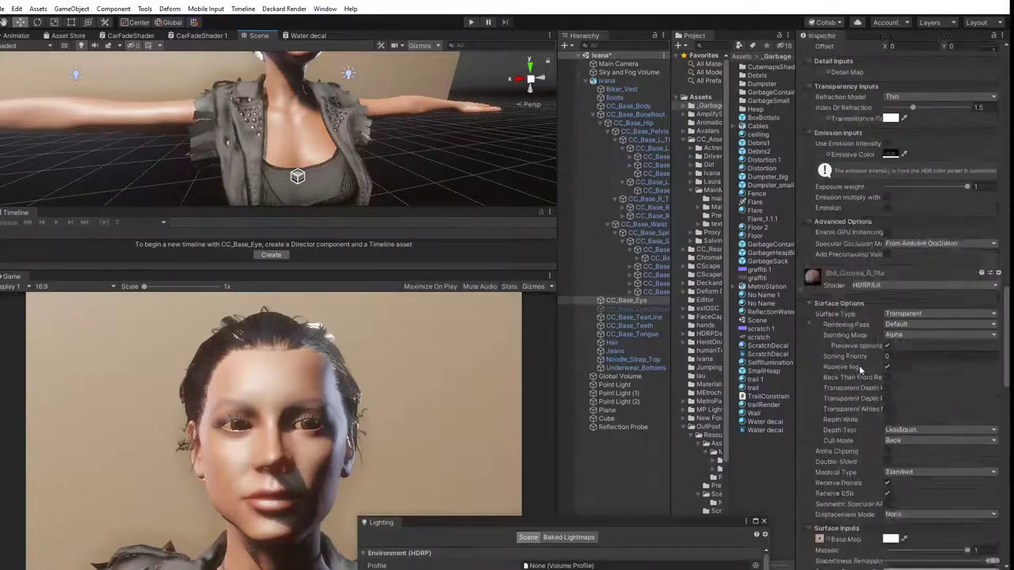
{"action": "scroll", "coordinate": [859, 373], "scroll_direction": "down", "scroll_amount": 5}
{"action": "scroll", "coordinate": [877, 415], "scroll_direction": "down", "scroll_amount": 5}
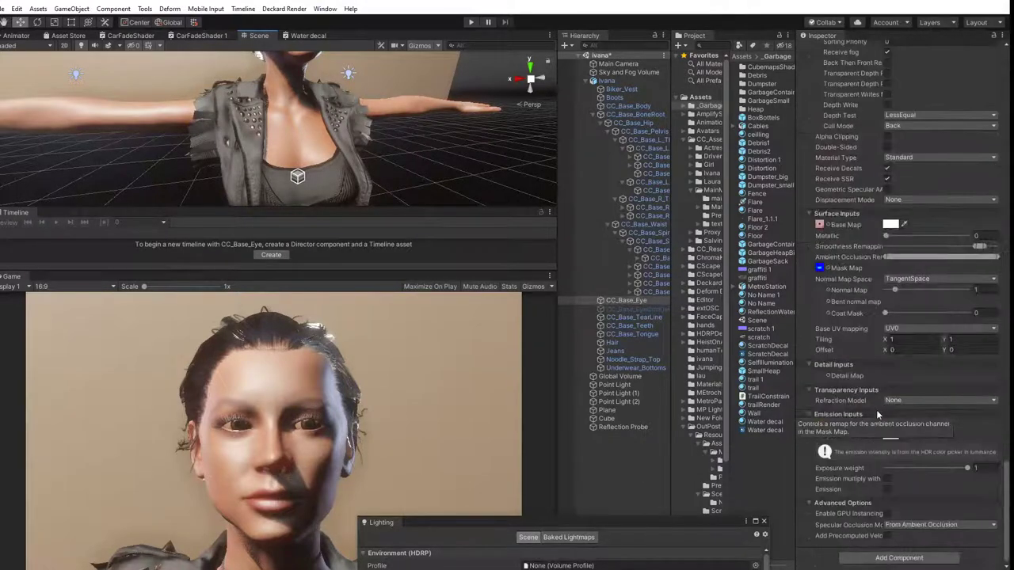
{"action": "scroll", "coordinate": [878, 414], "scroll_direction": "down", "scroll_amount": 10}
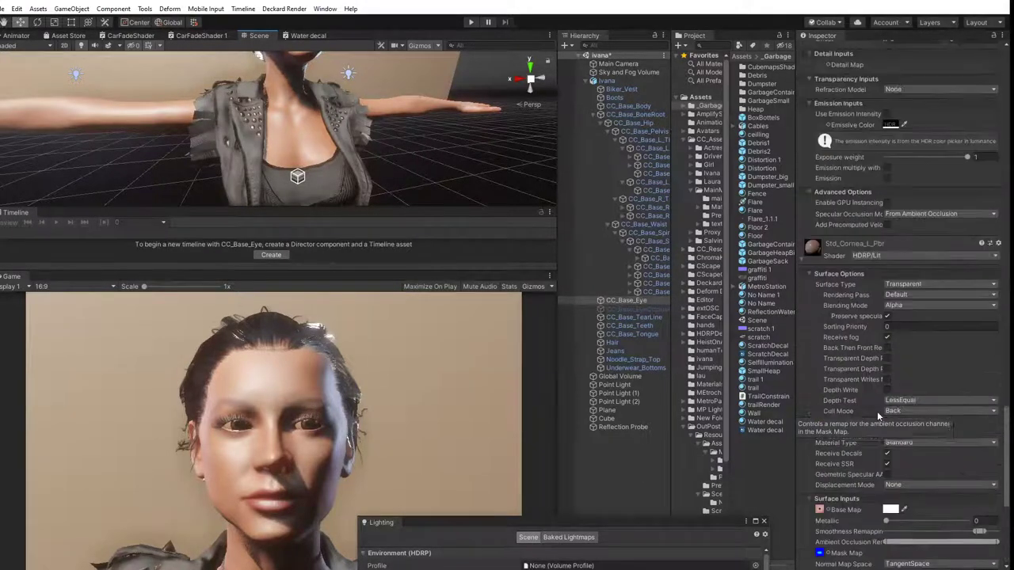
Move in close on her head and select the CC_Base_Body mesh.
{"action": "left_click", "coordinate": [634, 317]}
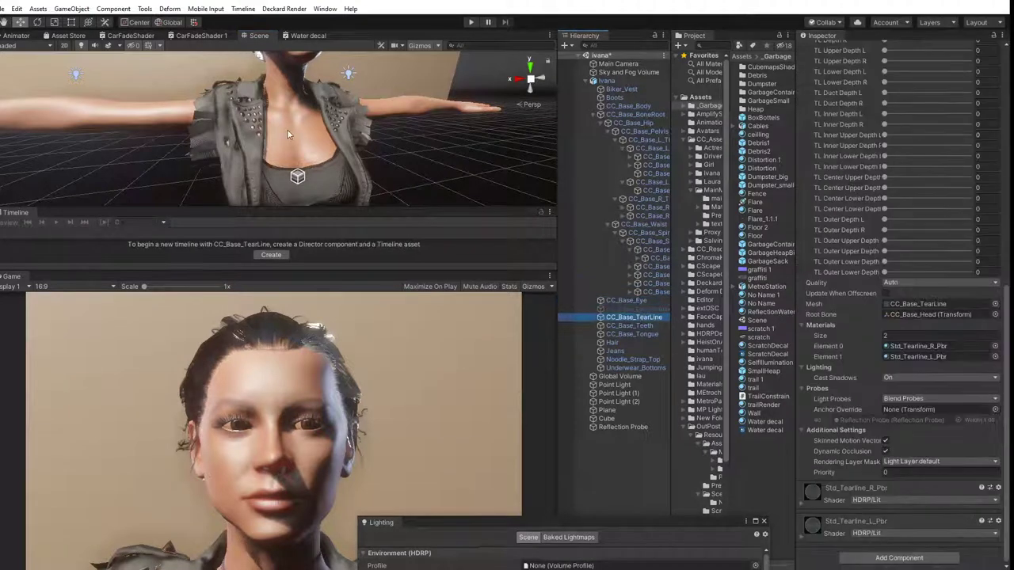
{"action": "left_click", "coordinate": [287, 129]}
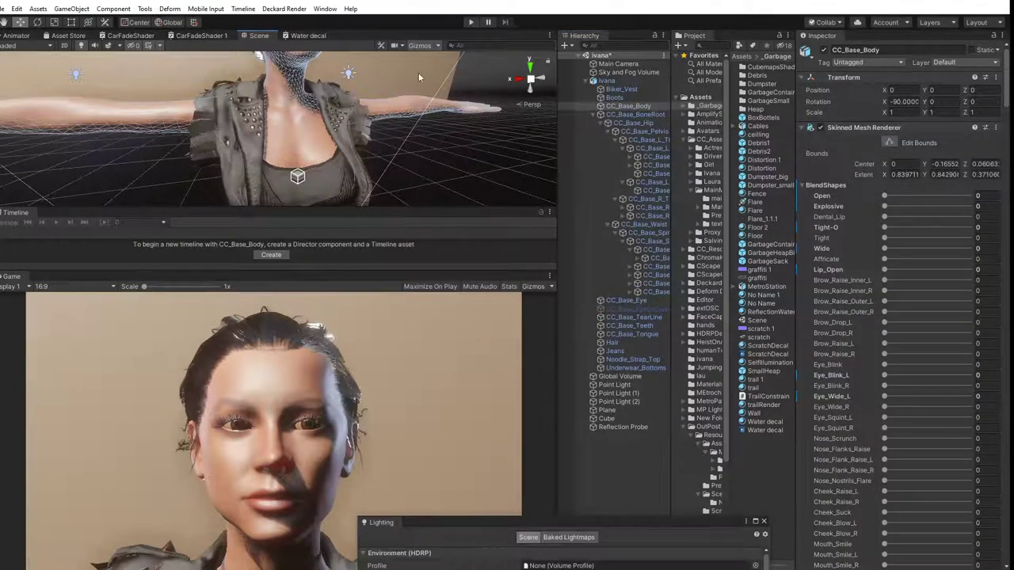
{"action": "right_click_drag", "start_coordinate": [304, 109], "coordinate": [277, 68]}
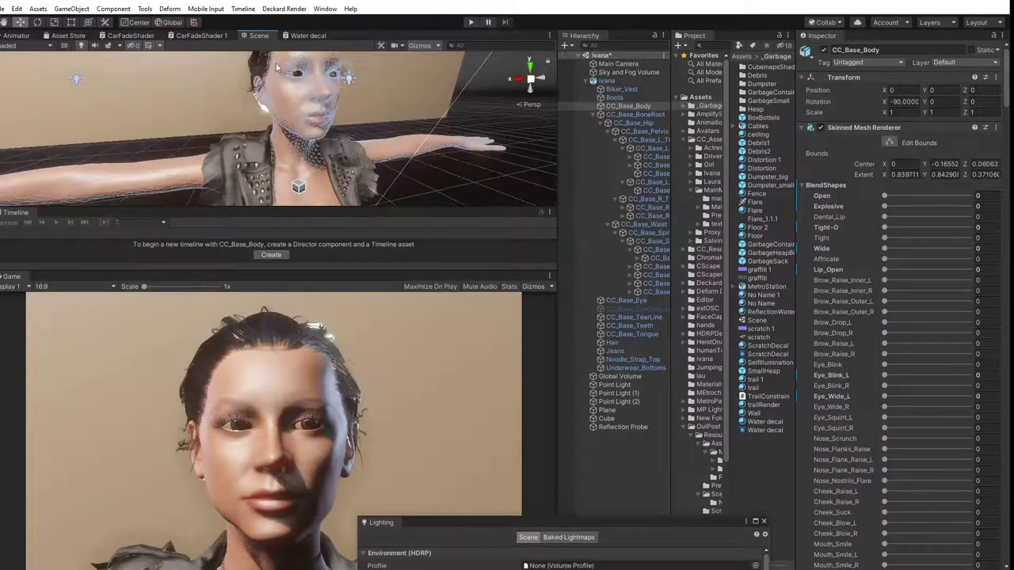
{"action": "left_click", "coordinate": [282, 96]}
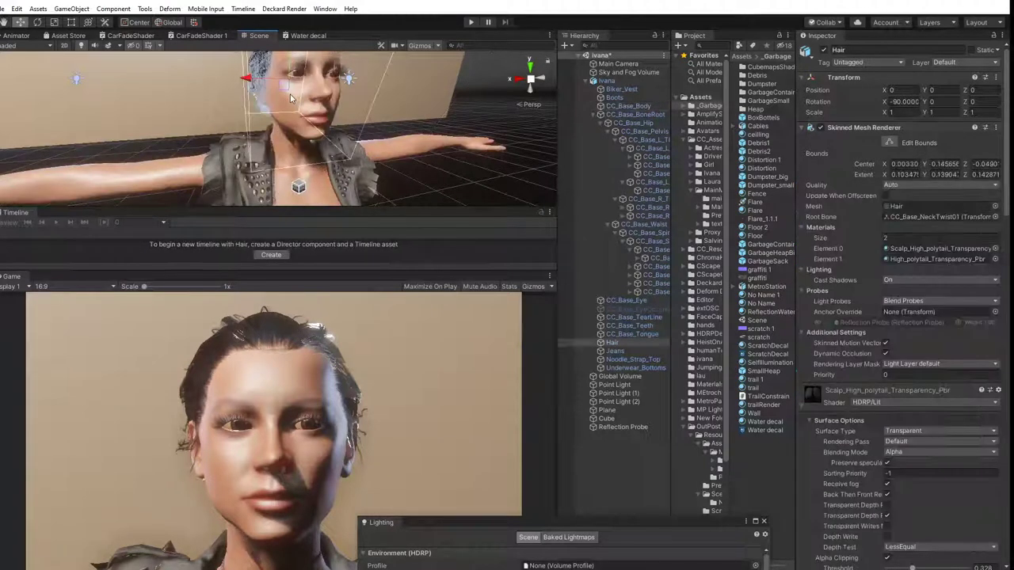
{"action": "left_click", "coordinate": [331, 107]}
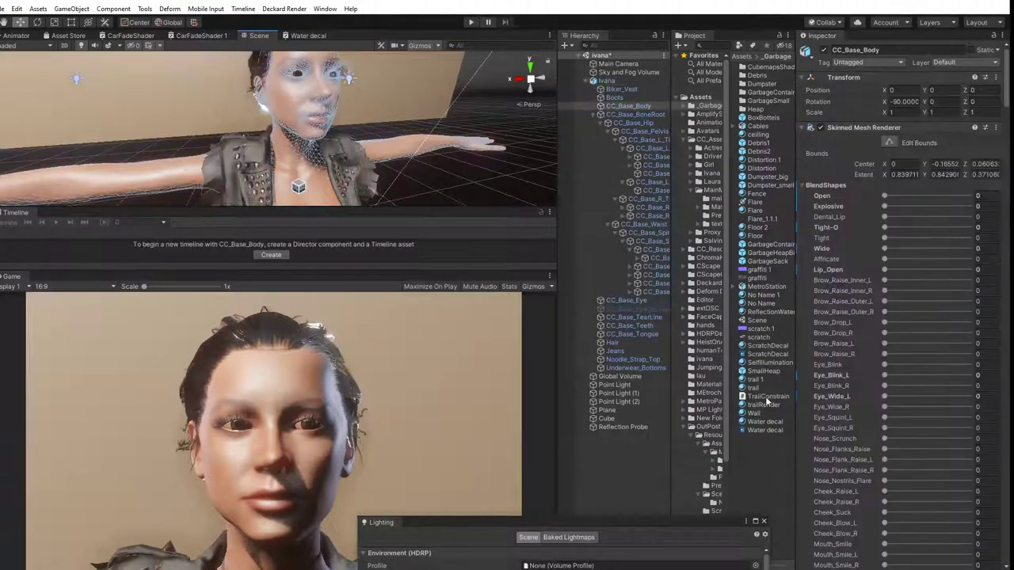
Scroll the Inspector through the Std_Skin and Std_Nails_Pbr materials, orbiting toward her hand.
{"action": "scroll", "coordinate": [896, 424], "scroll_direction": "down", "scroll_amount": 15}
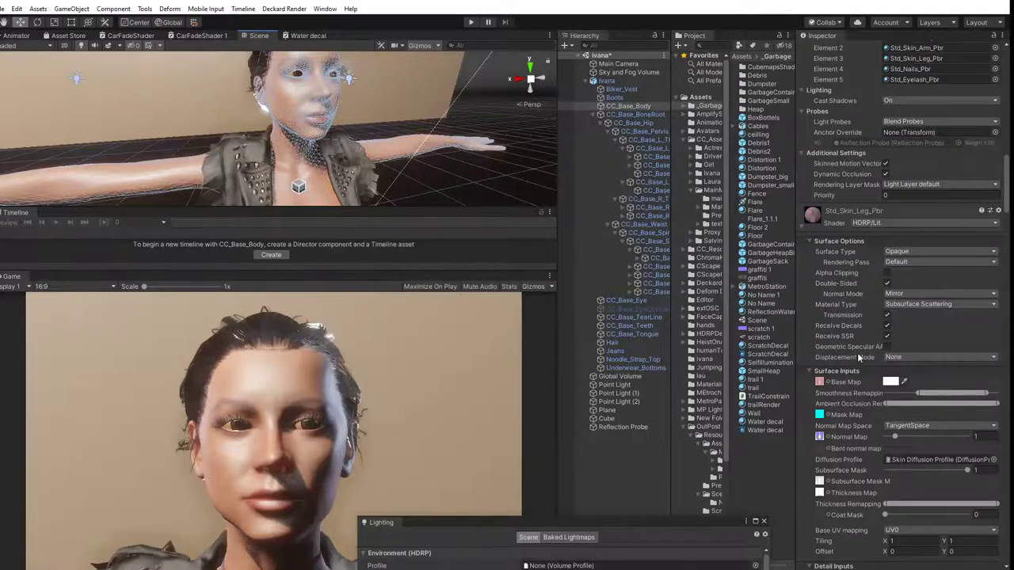
{"action": "scroll", "coordinate": [857, 353], "scroll_direction": "down", "scroll_amount": 10}
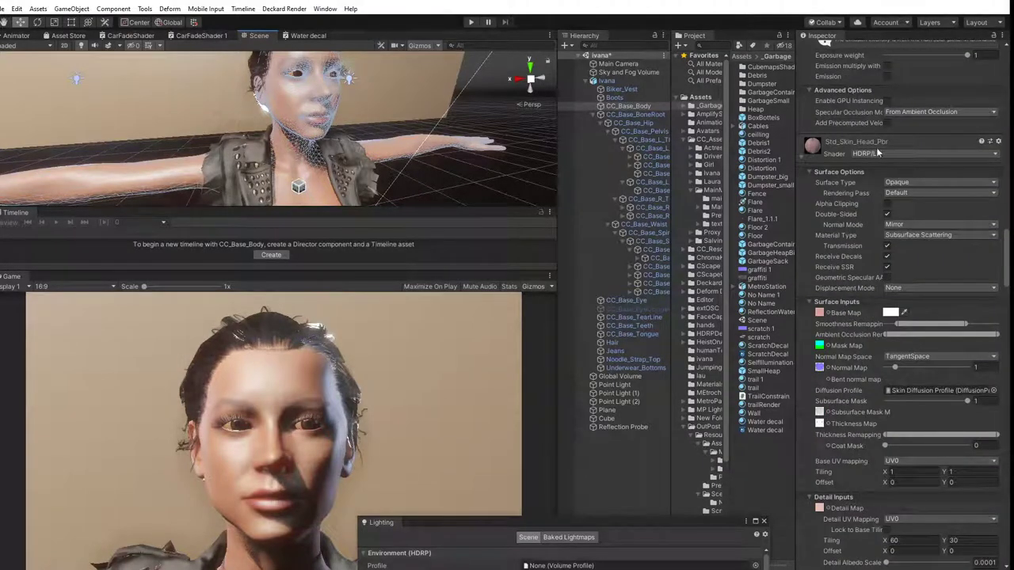
{"action": "scroll", "coordinate": [875, 309], "scroll_direction": "down", "scroll_amount": 5}
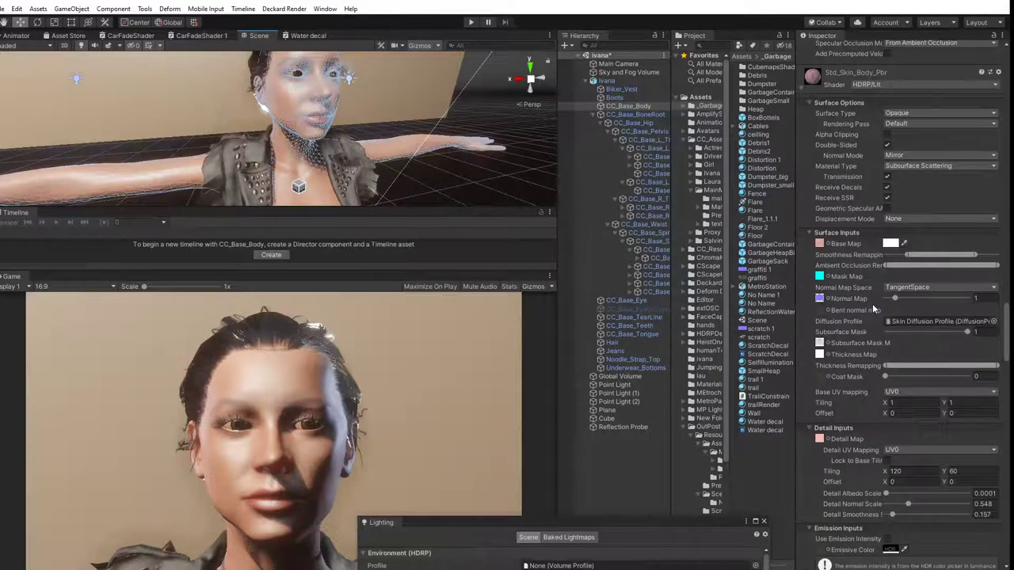
{"action": "scroll", "coordinate": [874, 308], "scroll_direction": "down", "scroll_amount": 12}
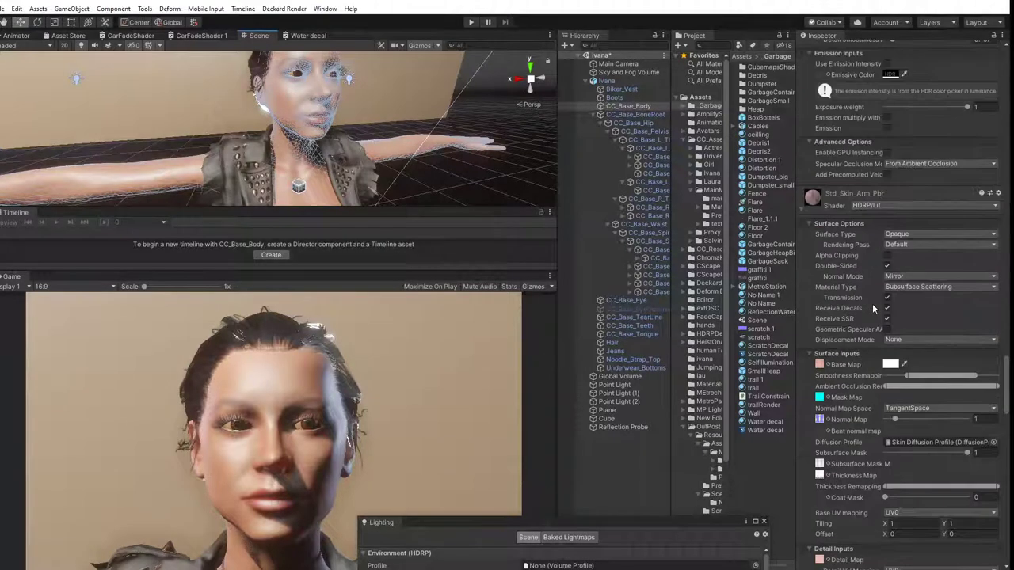
{"action": "scroll", "coordinate": [872, 304], "scroll_direction": "down", "scroll_amount": 20}
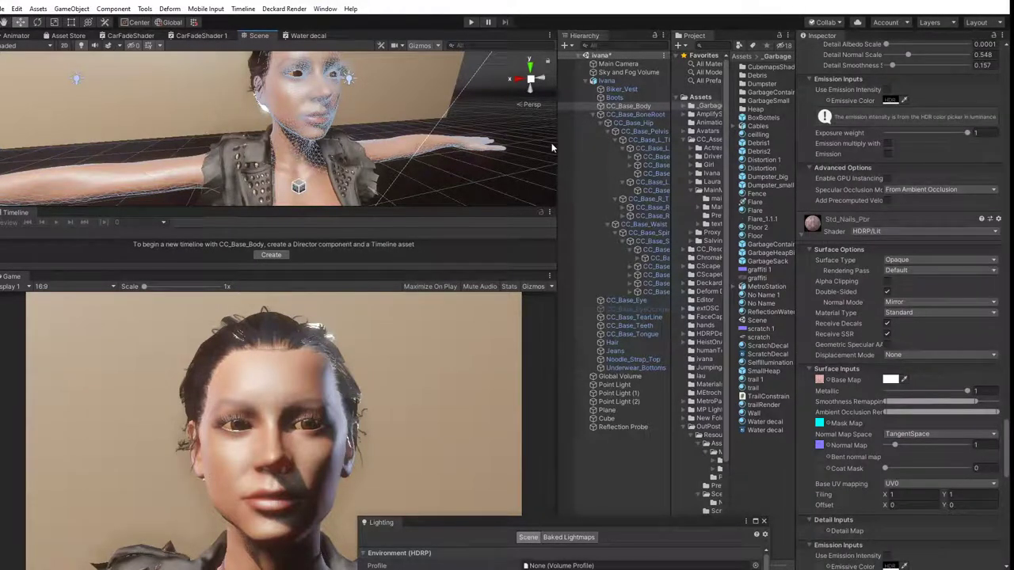
{"action": "right_click_drag", "start_coordinate": [123, 135], "coordinate": [155, 152]}
Face the character frontally and lower the Main Camera to frame her torso.
{"action": "left_click", "coordinate": [156, 152]}
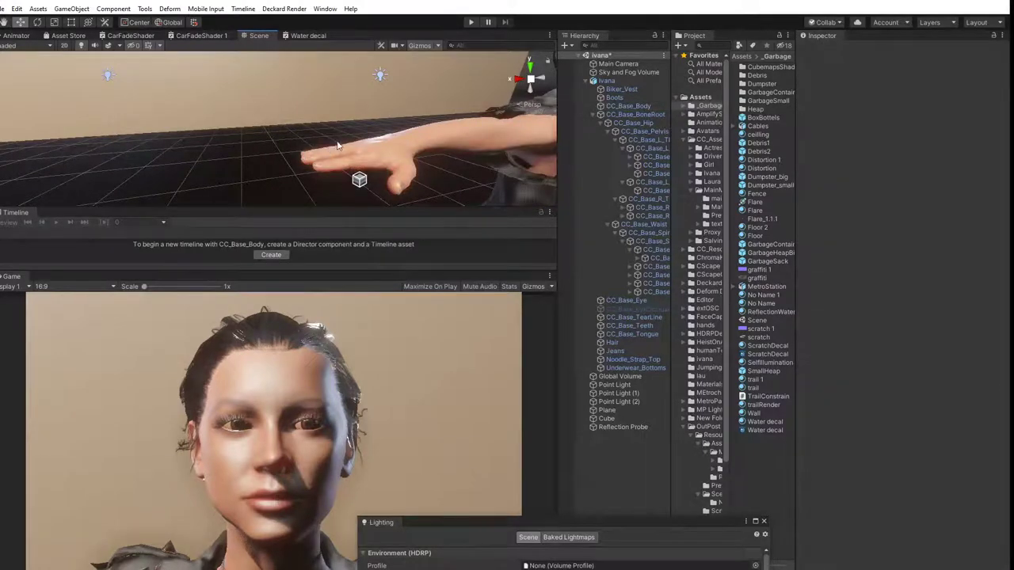
{"action": "mouse_move", "coordinate": [337, 145]}
{"action": "right_mouse_down"}
{"action": "mouse_move", "coordinate": [179, 126]}
{"action": "mouse_move", "coordinate": [198, 138]}
{"action": "mouse_move", "coordinate": [329, 129]}
{"action": "right_mouse_up"}
{"action": "left_click_drag", "start_coordinate": [491, 522], "coordinate": [644, 556]}
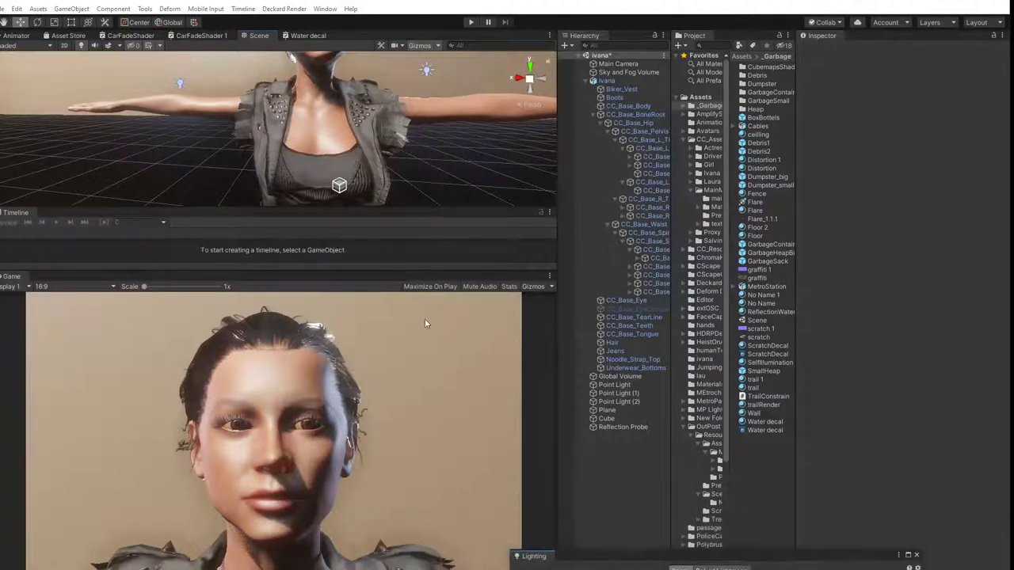
{"action": "left_click", "coordinate": [618, 63]}
{"action": "key", "text": "f"}
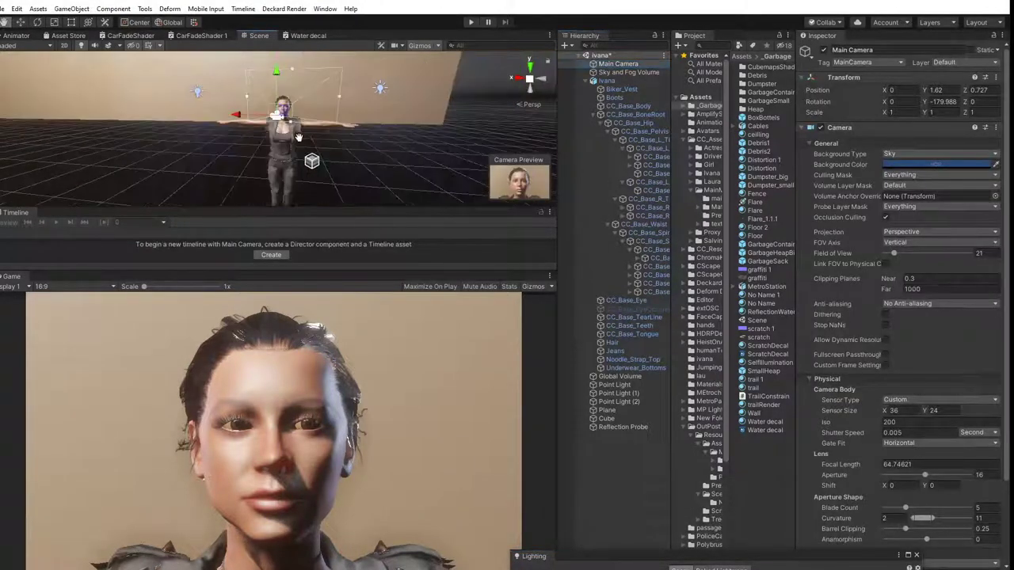
{"action": "left_click_drag", "start_coordinate": [302, 93], "coordinate": [307, 115]}
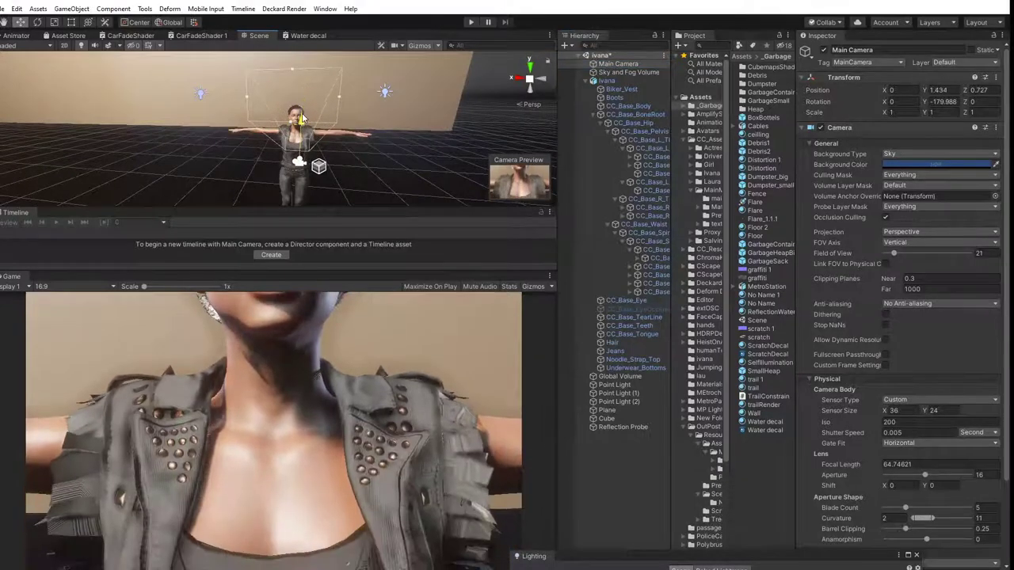
{"action": "scroll", "coordinate": [310, 115], "scroll_direction": "up", "scroll_amount": 3}
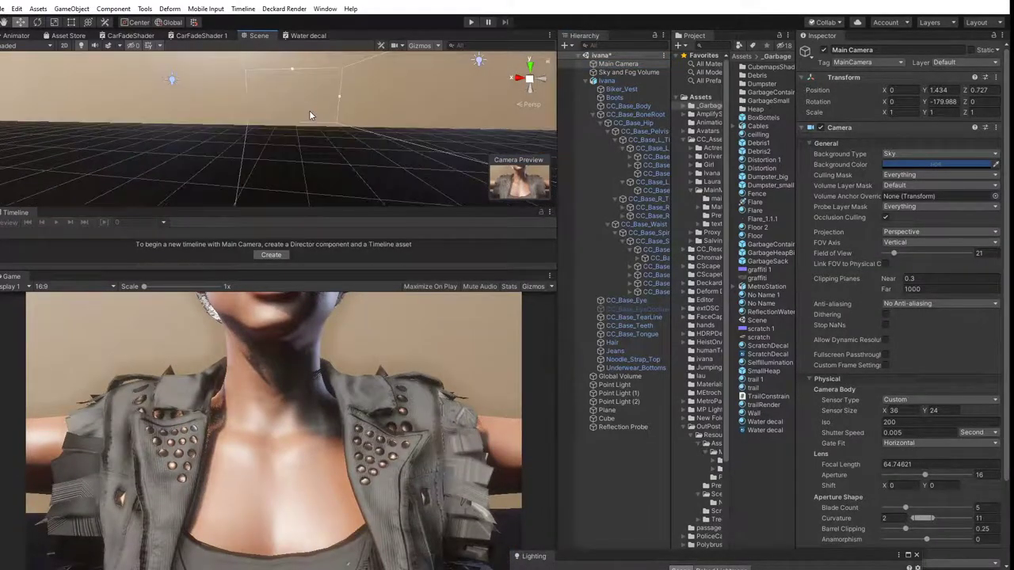
Enable alpha clipping on the opaque Biker_Vest_Pbr material with a 0.409 threshold.
{"action": "left_click", "coordinate": [312, 159]}
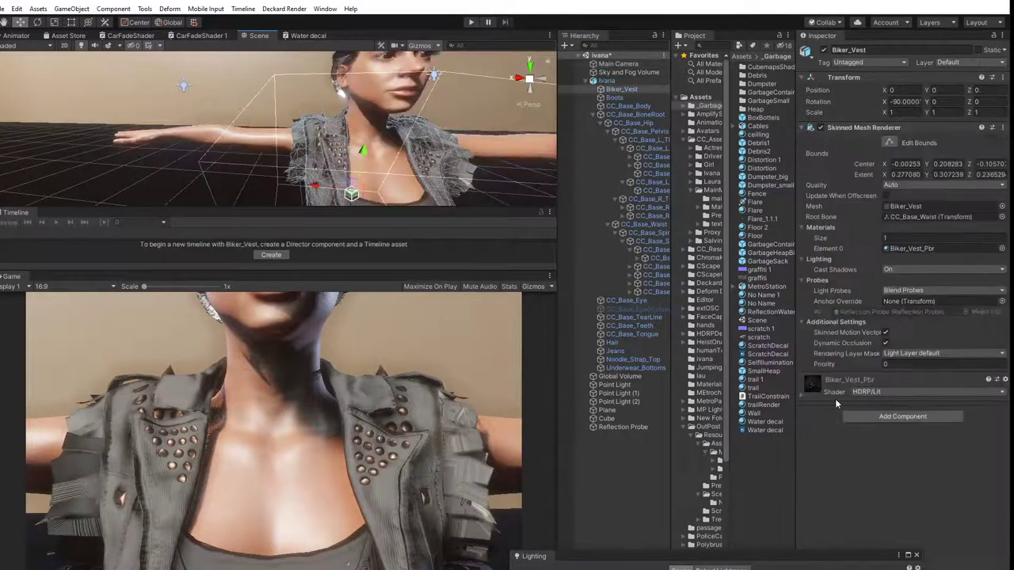
{"action": "left_click", "coordinate": [805, 392]}
{"action": "left_click", "coordinate": [935, 420]}
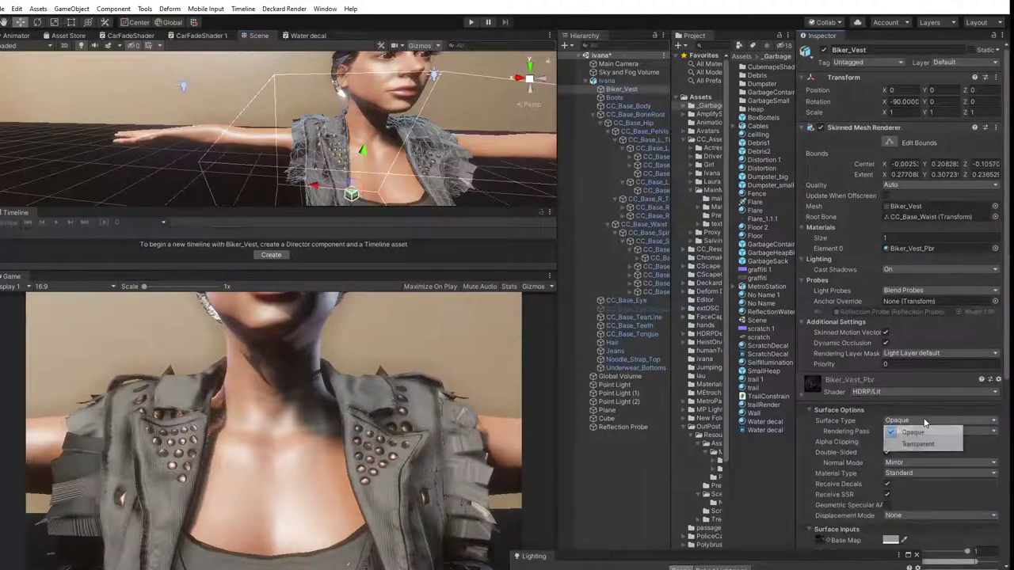
{"action": "left_click", "coordinate": [902, 432]}
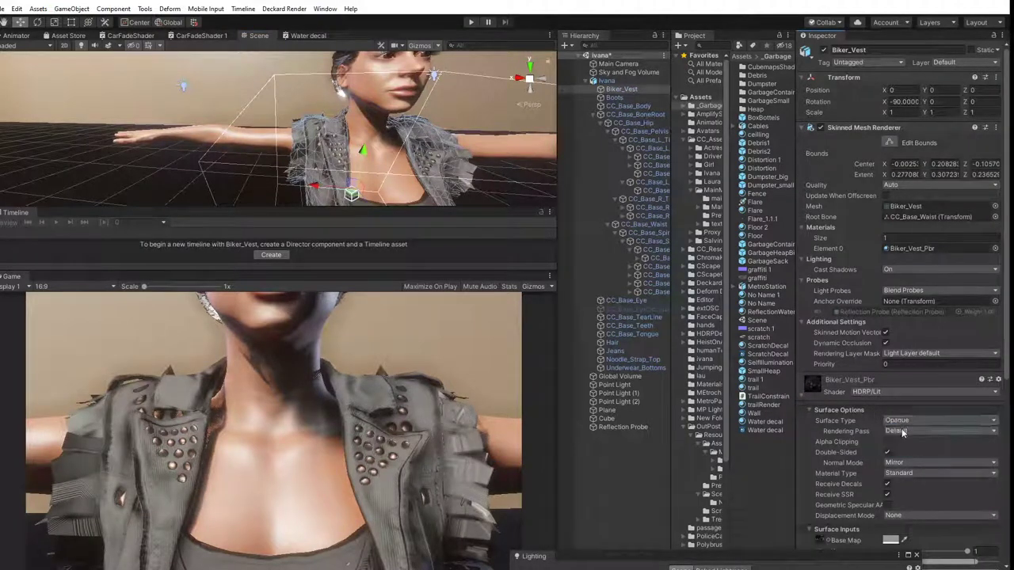
{"action": "left_click", "coordinate": [887, 442]}
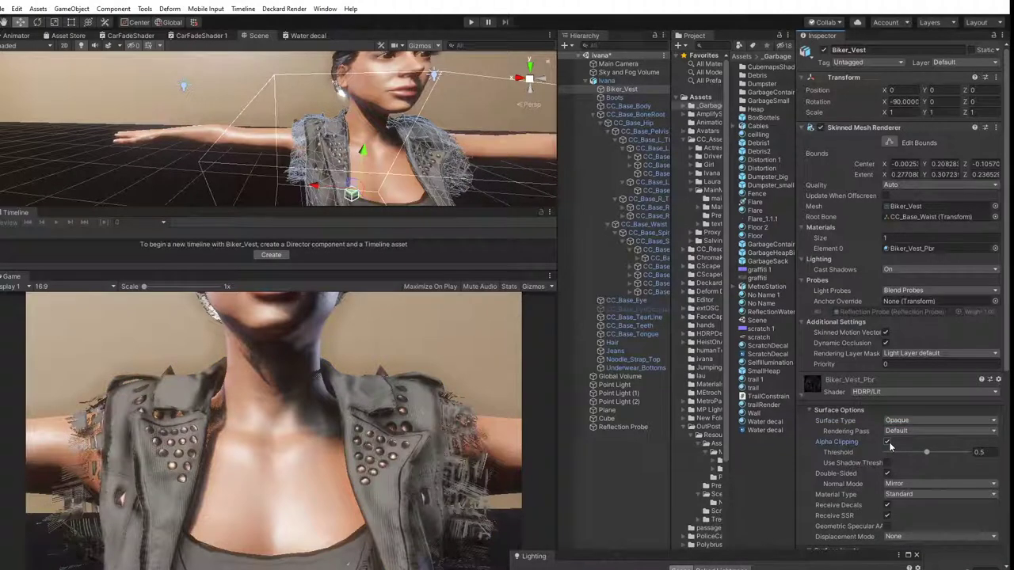
{"action": "mouse_move", "coordinate": [928, 455]}
{"action": "left_mouse_down"}
{"action": "mouse_move", "coordinate": [917, 455]}
{"action": "mouse_move", "coordinate": [925, 465]}
{"action": "left_mouse_up"}
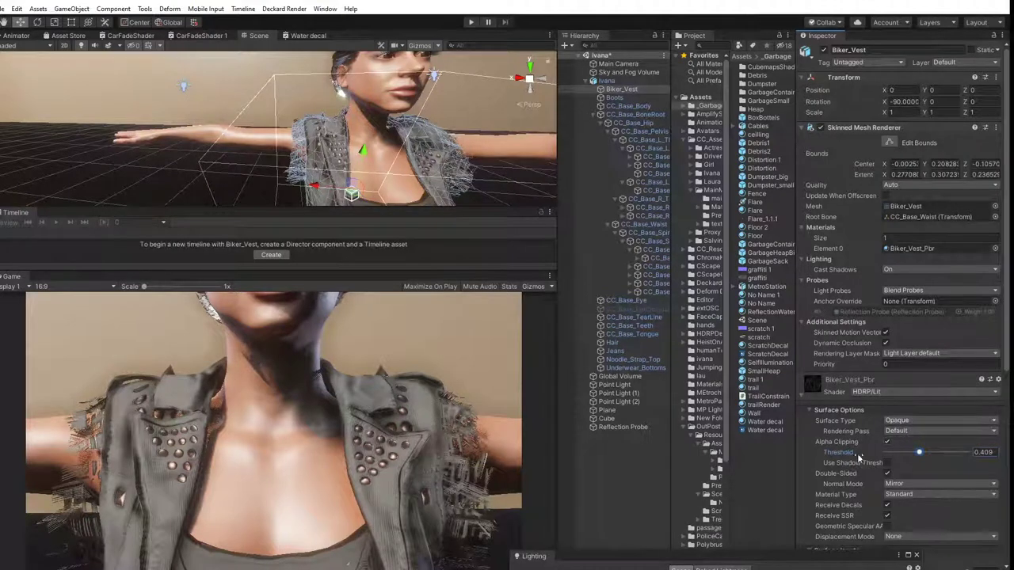
{"action": "left_click", "coordinate": [623, 475]}
Move the Main Camera to Y 1.617, Z 1.672 and narrow its field of view to about 11.7.
{"action": "left_click", "coordinate": [583, 64]}
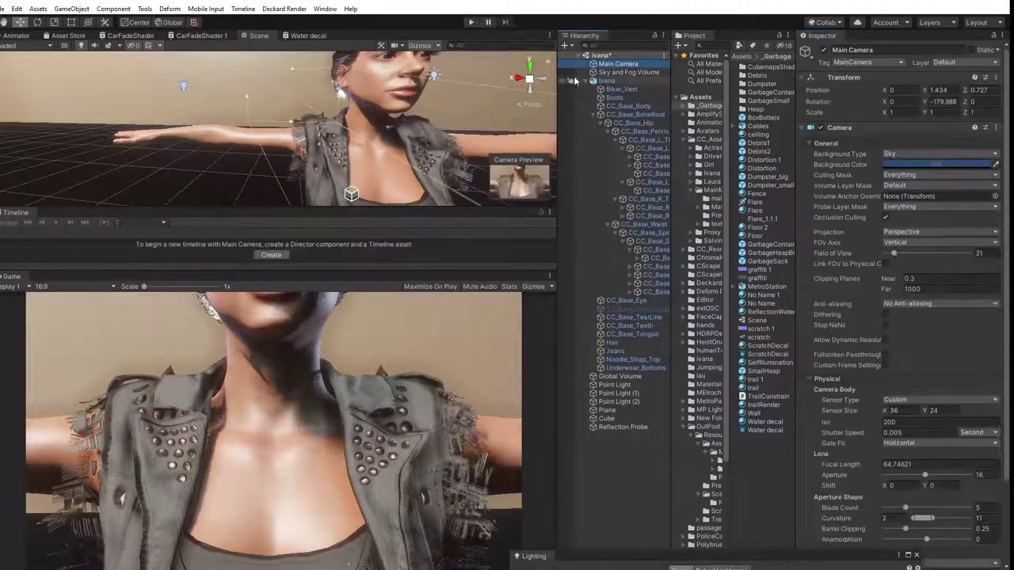
{"action": "left_click", "coordinate": [586, 82]}
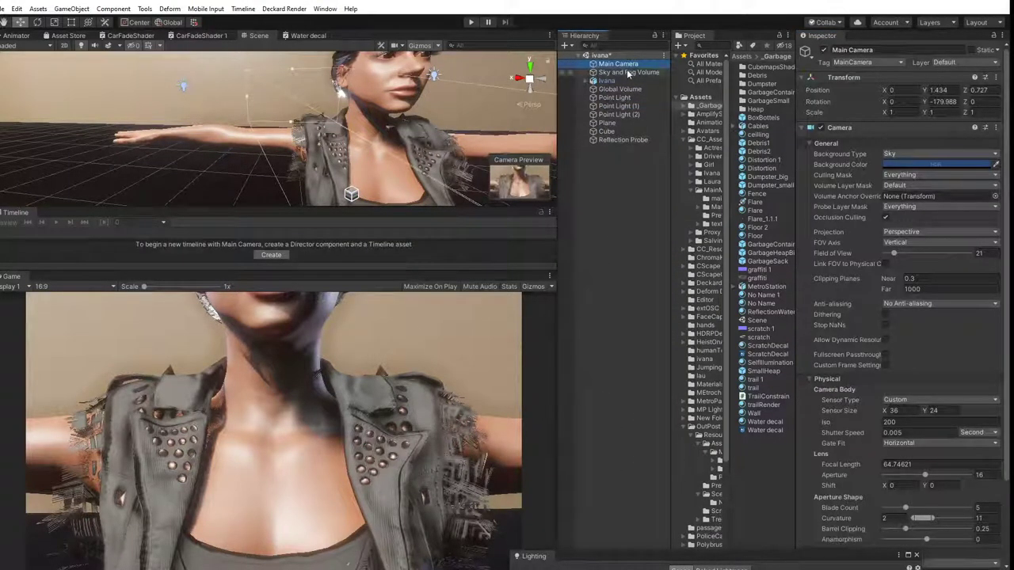
{"action": "scroll", "coordinate": [289, 123], "scroll_direction": "down", "scroll_amount": 5}
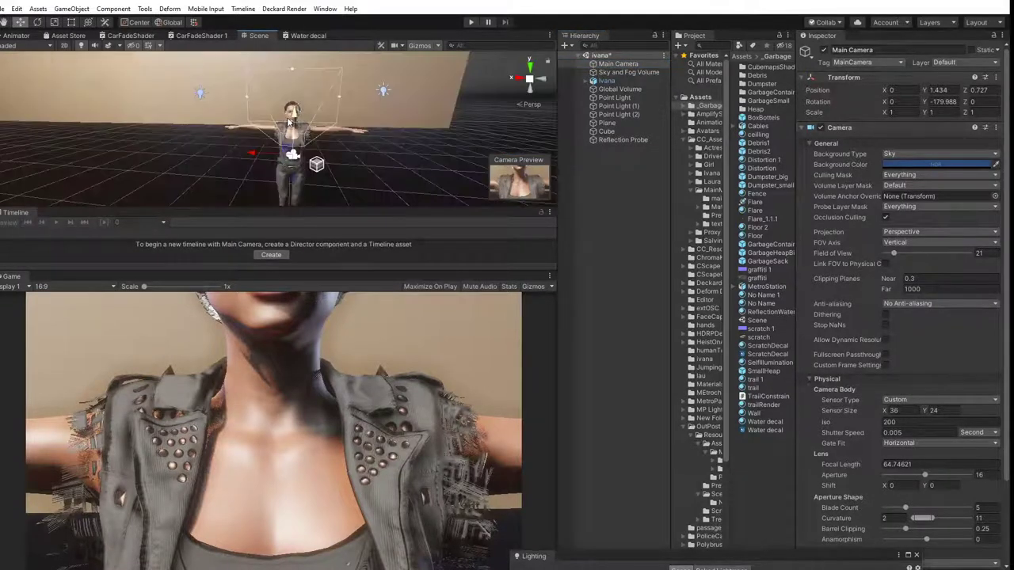
{"action": "scroll", "coordinate": [290, 120], "scroll_direction": "down", "scroll_amount": 2}
{"action": "key", "text": "w"}
{"action": "left_click_drag", "start_coordinate": [314, 111], "coordinate": [315, 82]}
{"action": "middle_click_drag", "start_coordinate": [270, 136], "coordinate": [483, 195]}
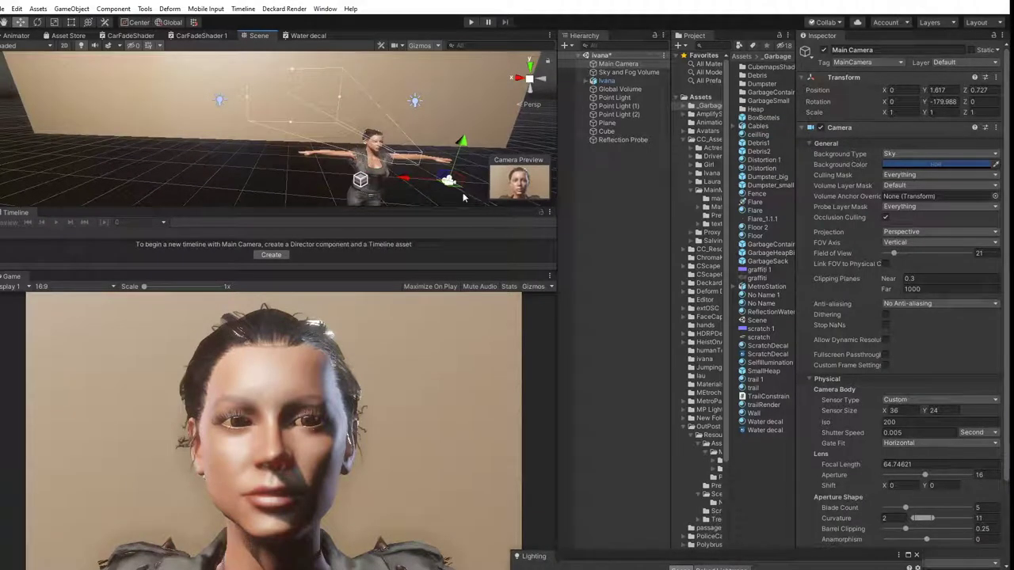
{"action": "left_click", "coordinate": [615, 64]}
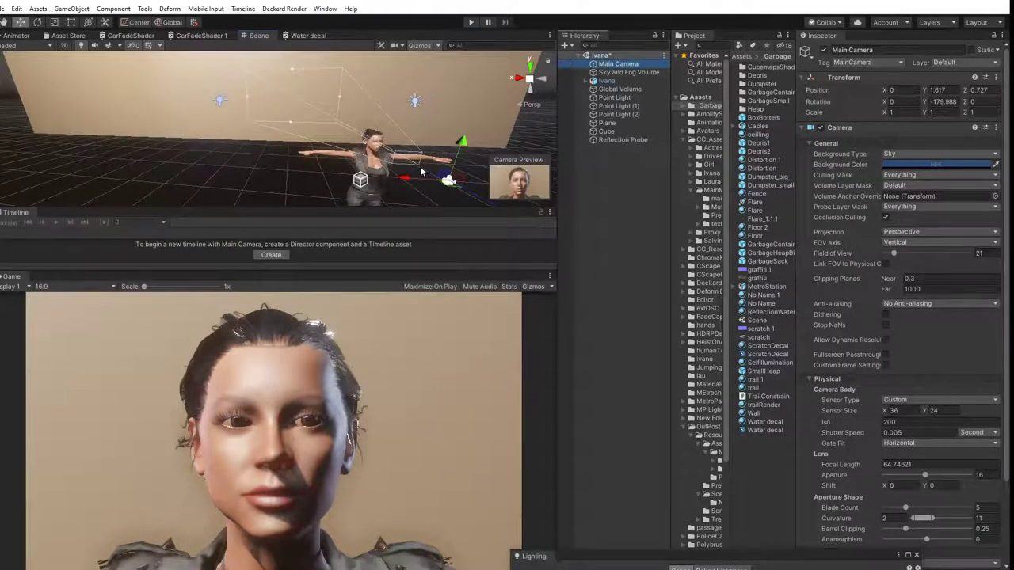
{"action": "left_click_drag", "start_coordinate": [421, 171], "coordinate": [444, 162], "text": "alt"}
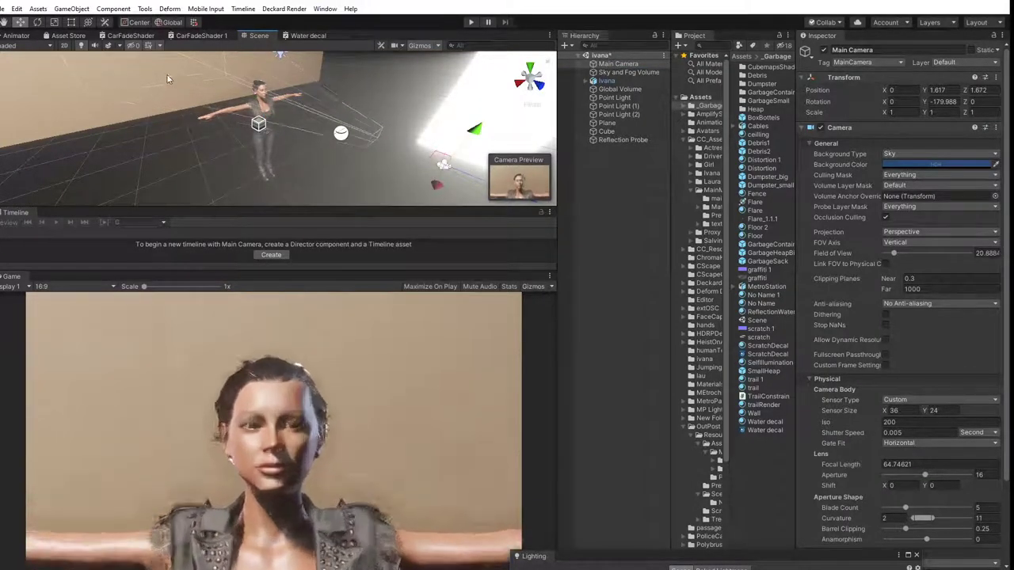
Open Deckard Render > Deckard View, position it to show the full render, and widen the Hierarchy.
{"action": "left_click", "coordinate": [284, 8]}
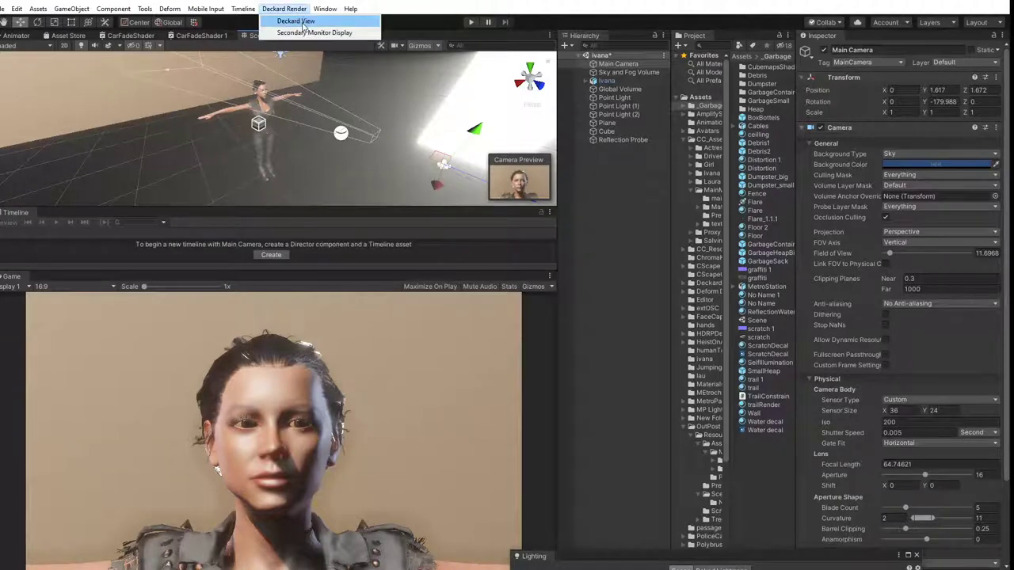
{"action": "left_click", "coordinate": [843, 428]}
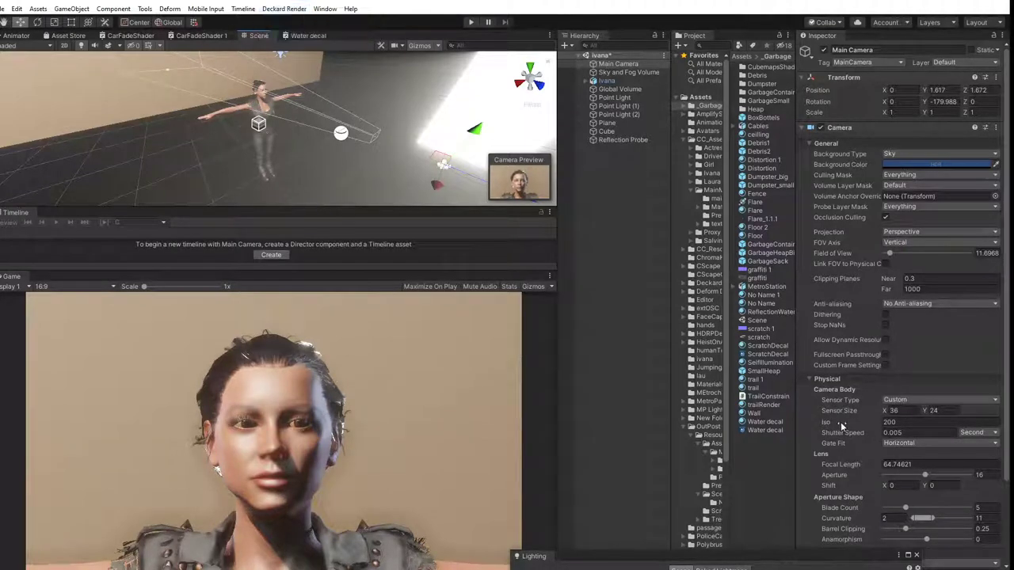
{"action": "scroll", "coordinate": [869, 438], "scroll_direction": "down", "scroll_amount": 3}
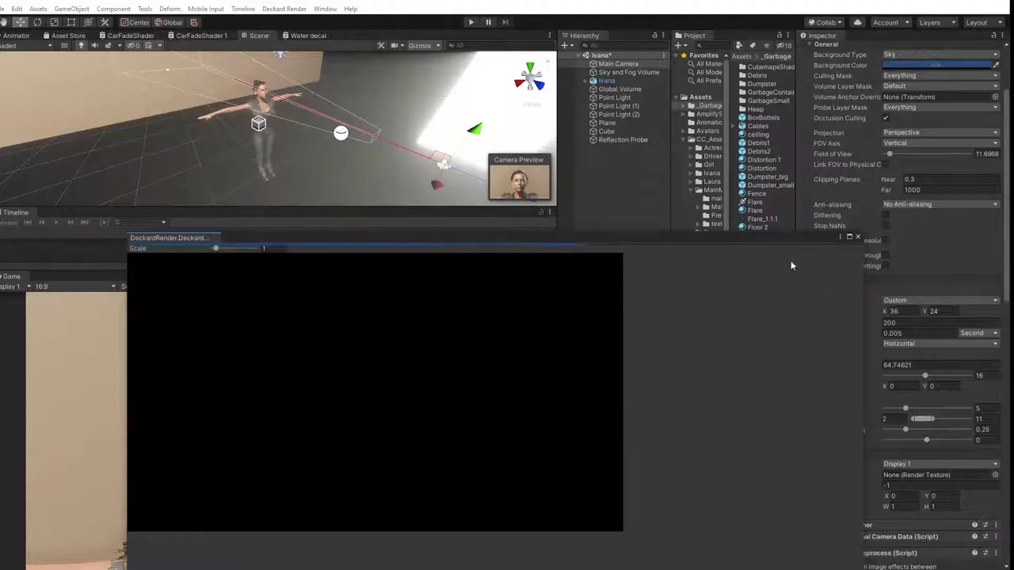
{"action": "left_click_drag", "start_coordinate": [789, 231], "coordinate": [421, 208]}
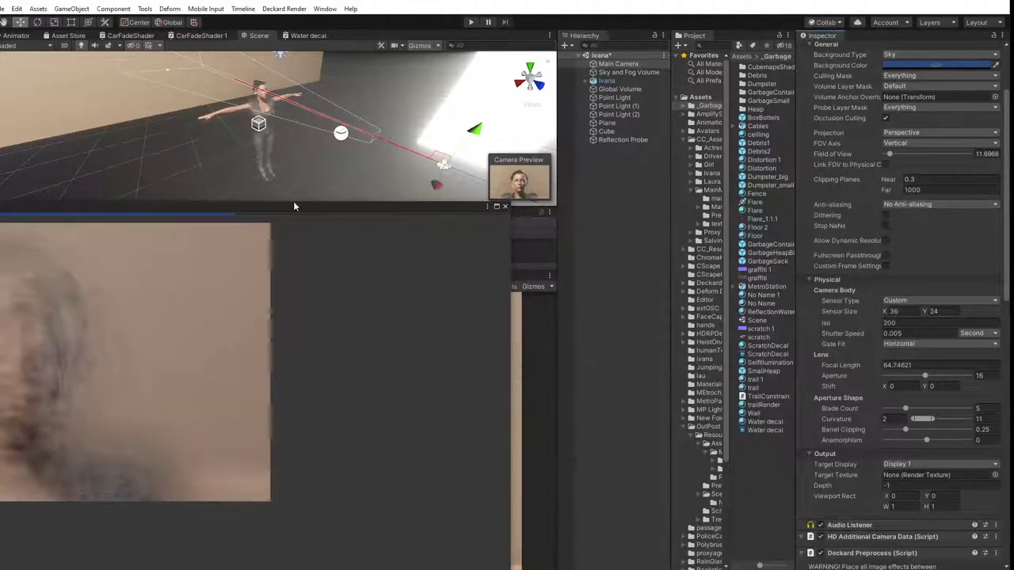
{"action": "left_click_drag", "start_coordinate": [293, 205], "coordinate": [557, 394]}
{"action": "scroll", "coordinate": [852, 289], "scroll_direction": "down", "scroll_amount": 10}
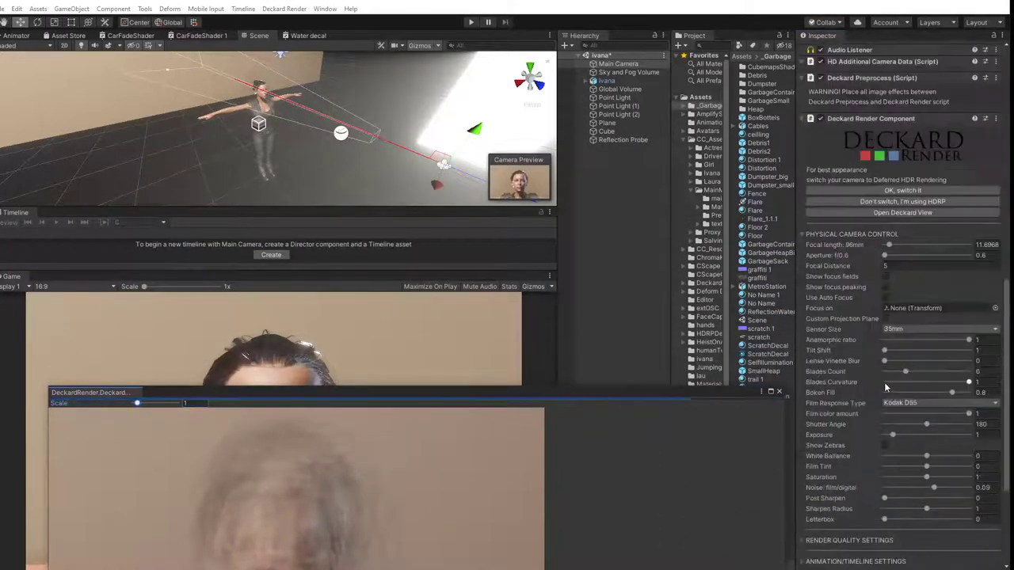
{"action": "left_click", "coordinate": [586, 81], "text": "alt"}
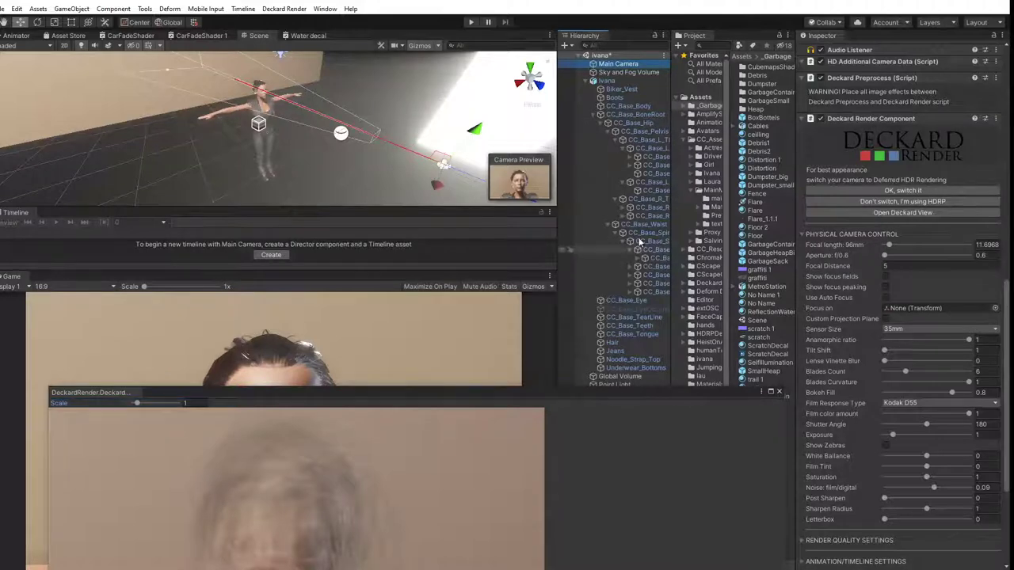
{"action": "left_click_drag", "start_coordinate": [672, 284], "coordinate": [715, 282]}
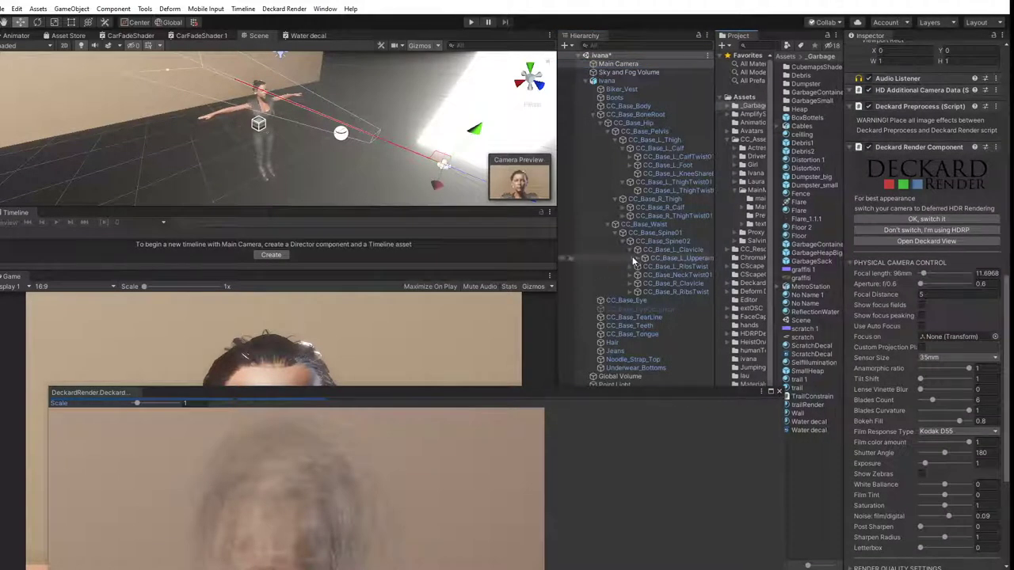
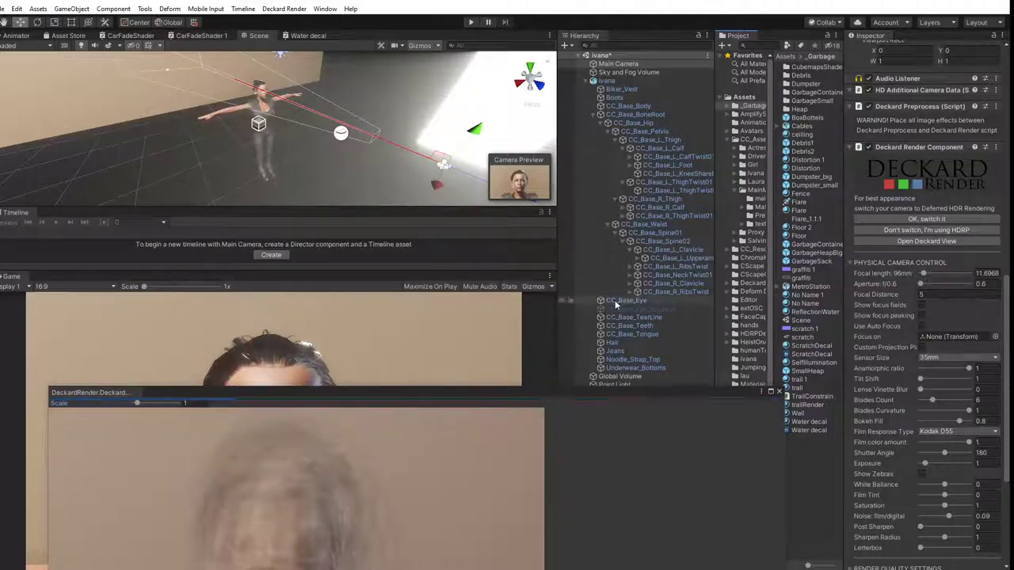
Expand Ivana's thigh, Spine02 and NeckTwist bones until CC_Base_Head is listed, then reselect Main Camera.
{"action": "left_click", "coordinate": [645, 259]}
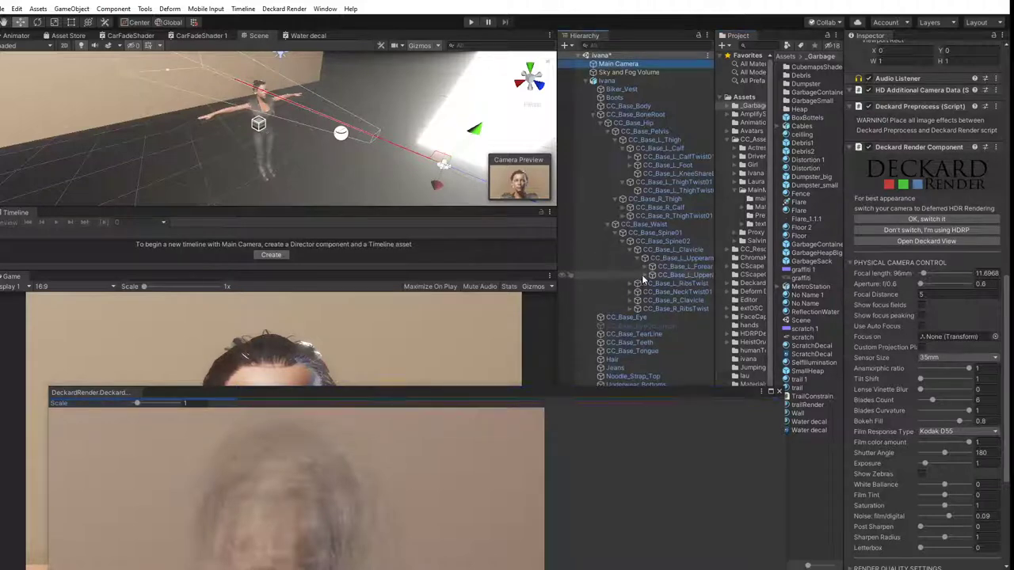
{"action": "left_click", "coordinate": [623, 216]}
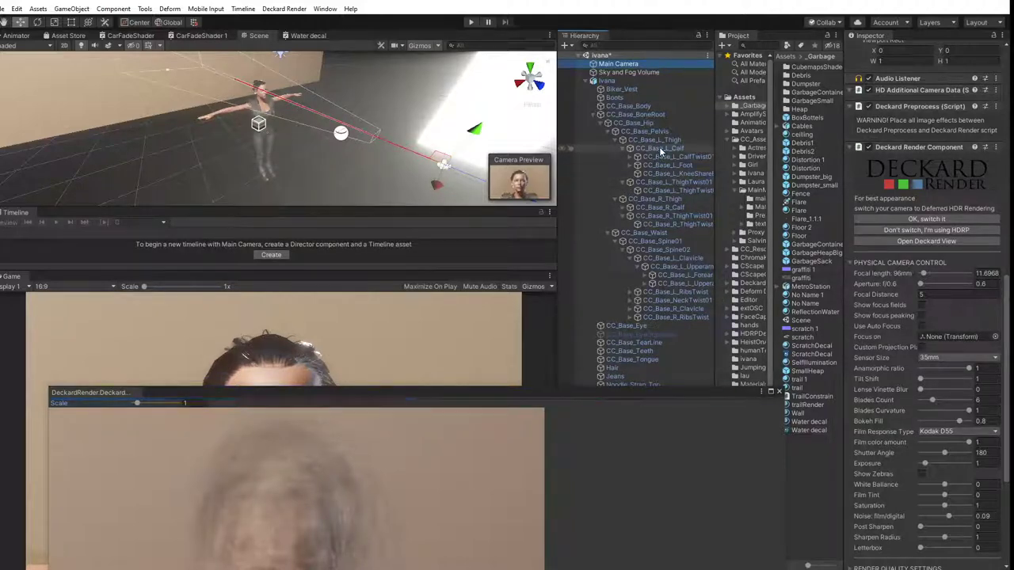
{"action": "left_click", "coordinate": [659, 148]}
{"action": "left_click", "coordinate": [648, 140]}
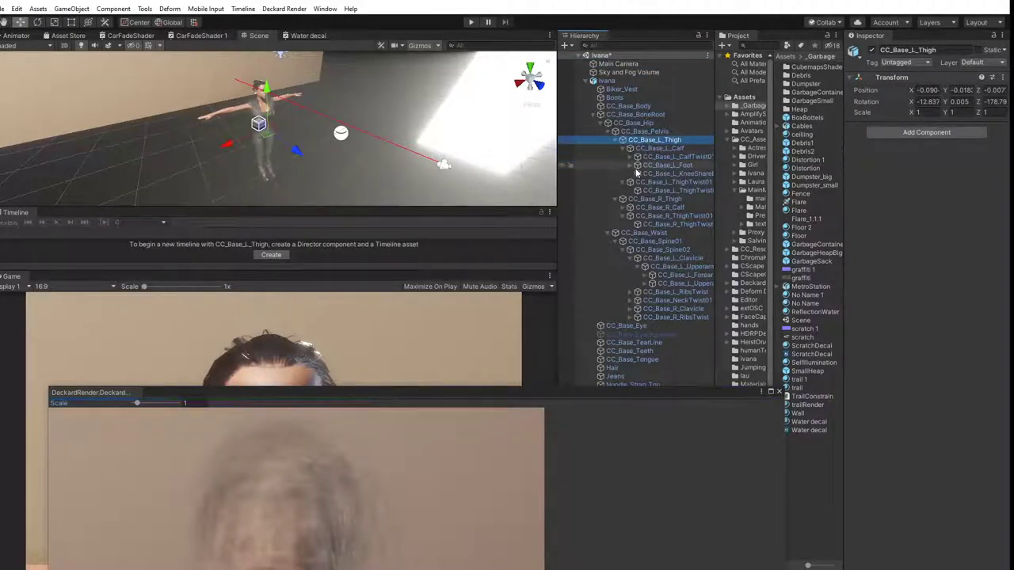
{"action": "left_click", "coordinate": [662, 249]}
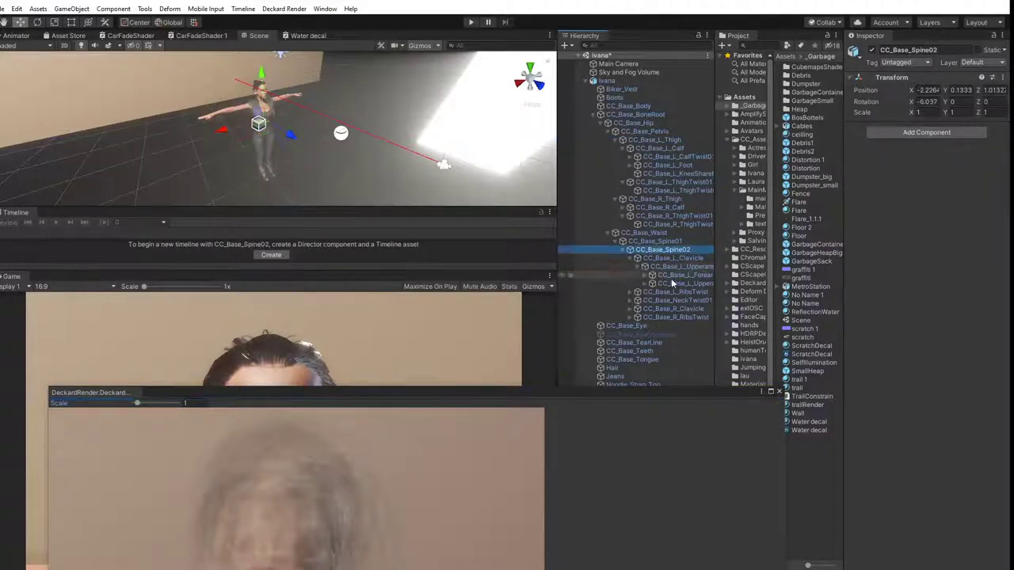
{"action": "left_click", "coordinate": [675, 301]}
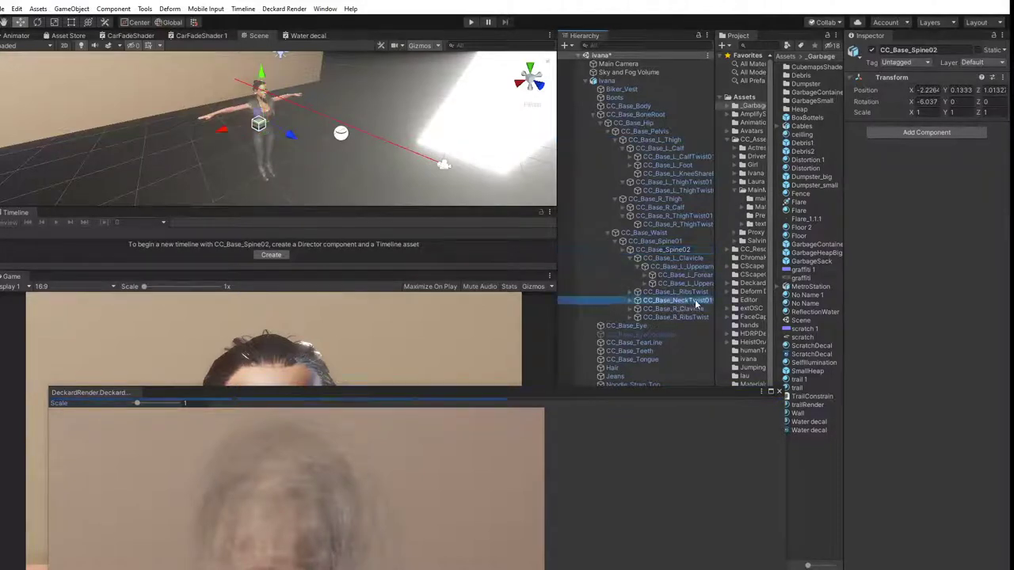
{"action": "left_click", "coordinate": [632, 305]}
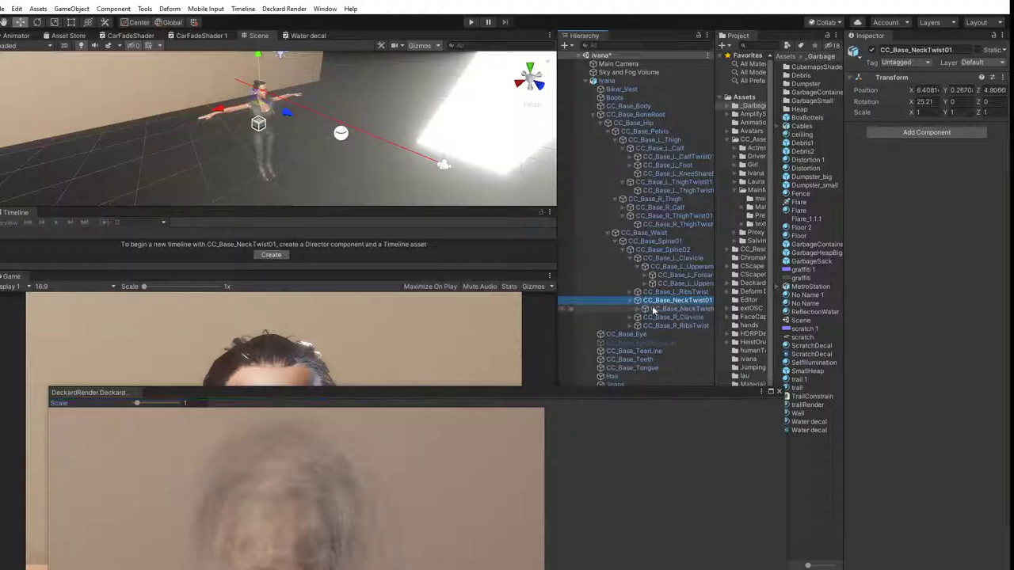
{"action": "left_click", "coordinate": [670, 310]}
{"action": "left_click", "coordinate": [639, 309]}
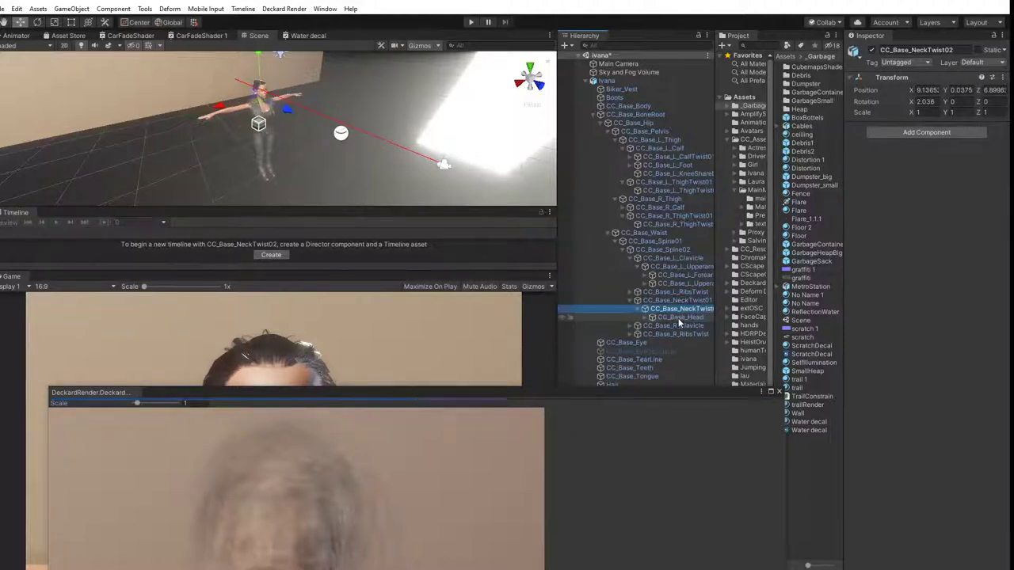
{"action": "left_click", "coordinate": [615, 64]}
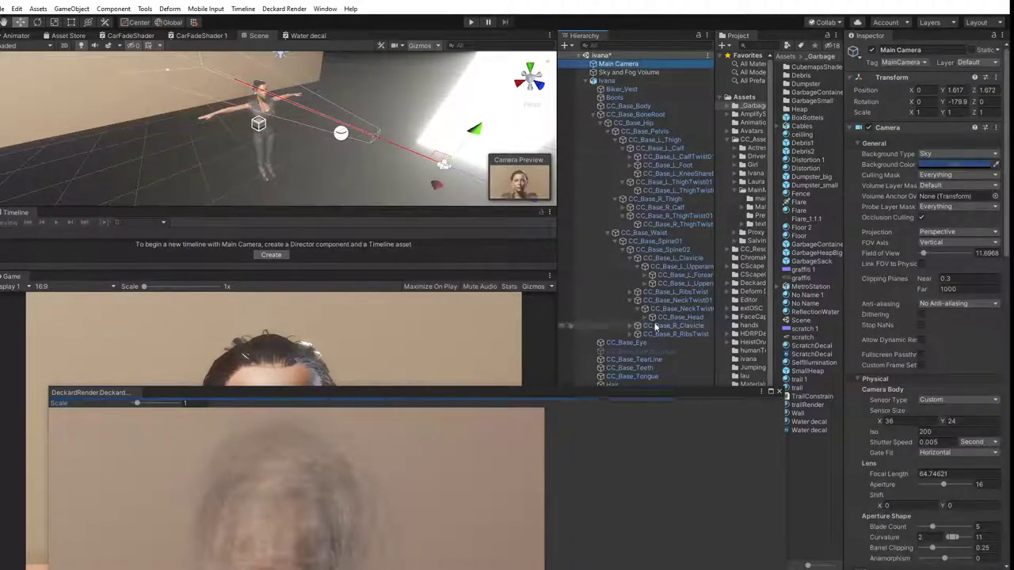
Set Deckard Render's Focus on field to CC_Base_Head with focus speed 1.
{"action": "mouse_move", "coordinate": [655, 327]}
{"action": "left_mouse_down"}
{"action": "mouse_move", "coordinate": [682, 320]}
{"action": "mouse_move", "coordinate": [911, 400]}
{"action": "left_mouse_up"}
{"action": "scroll", "coordinate": [911, 400], "scroll_direction": "down", "scroll_amount": 10}
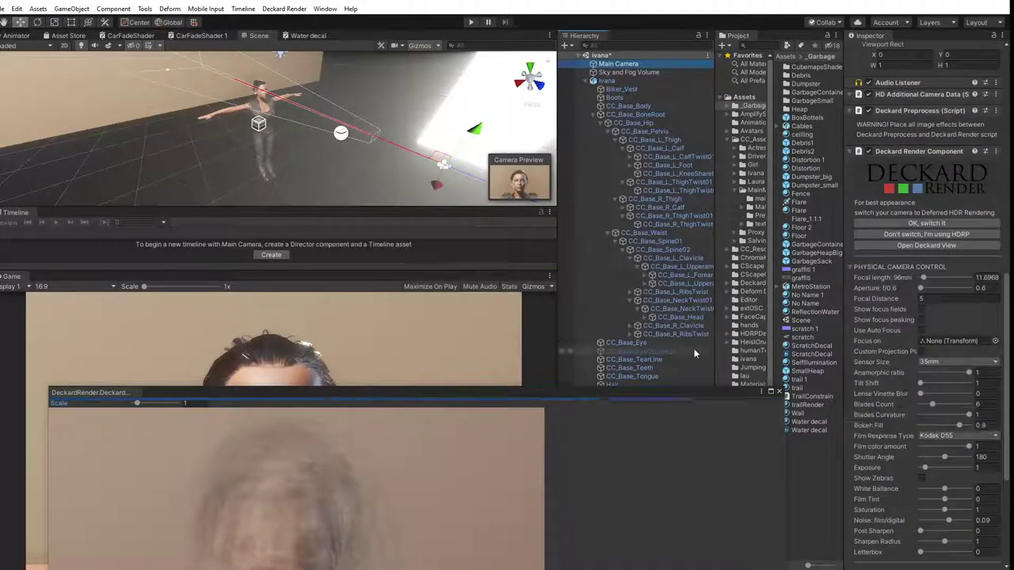
{"action": "left_click", "coordinate": [672, 320]}
{"action": "left_click_drag", "start_coordinate": [672, 320], "coordinate": [952, 343]}
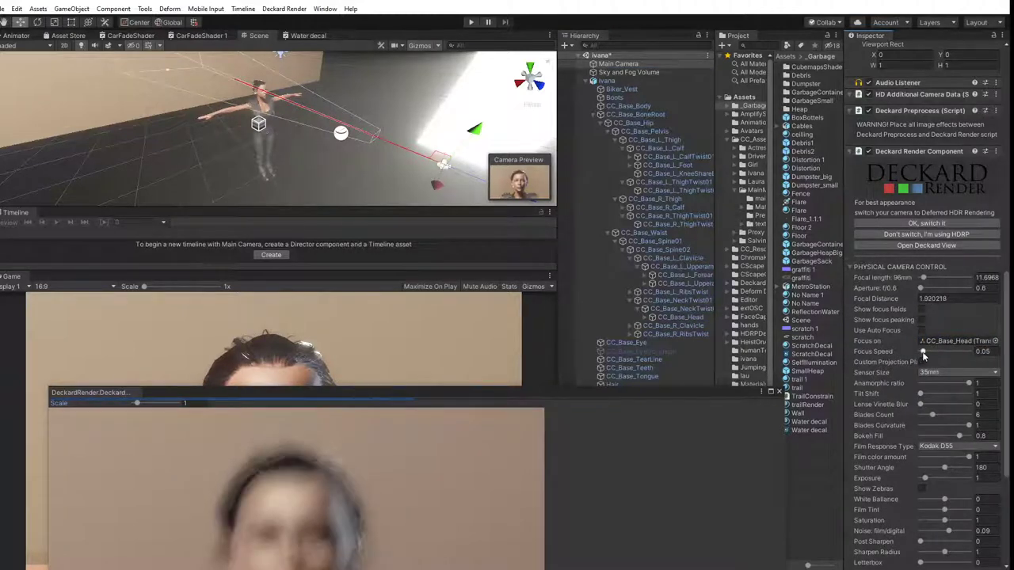
{"action": "left_click_drag", "start_coordinate": [924, 352], "coordinate": [973, 355]}
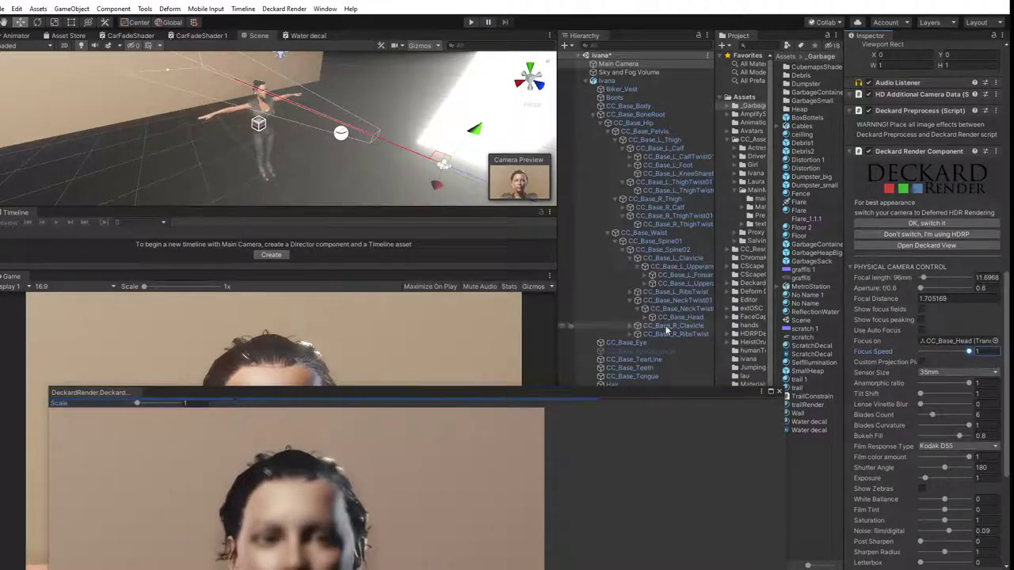
Retarget focus to CC_Base_L_Eye, set aperture f/2, and dismiss the deferred-rendering notice.
{"action": "left_click", "coordinate": [646, 317]}
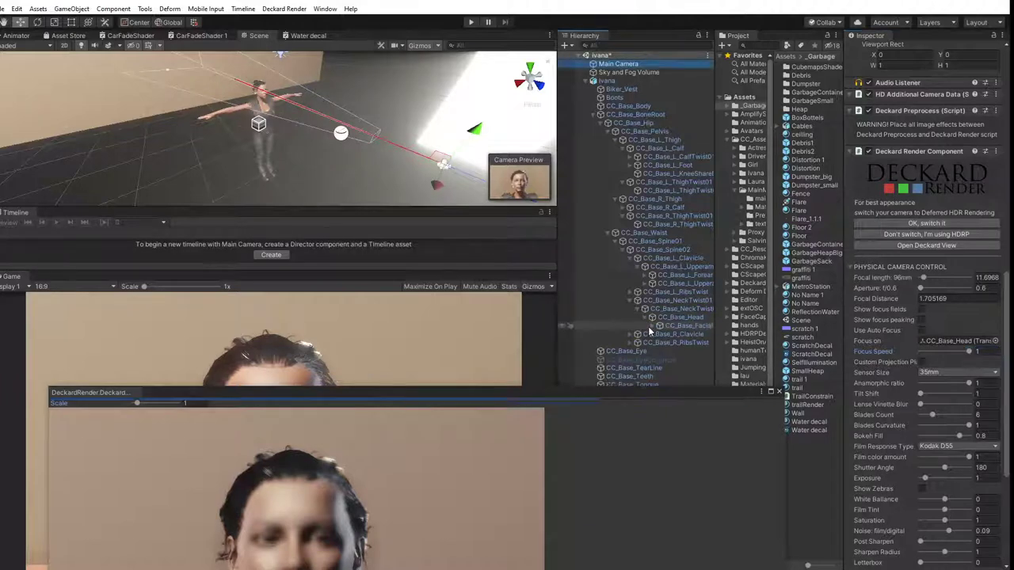
{"action": "left_click", "coordinate": [654, 325]}
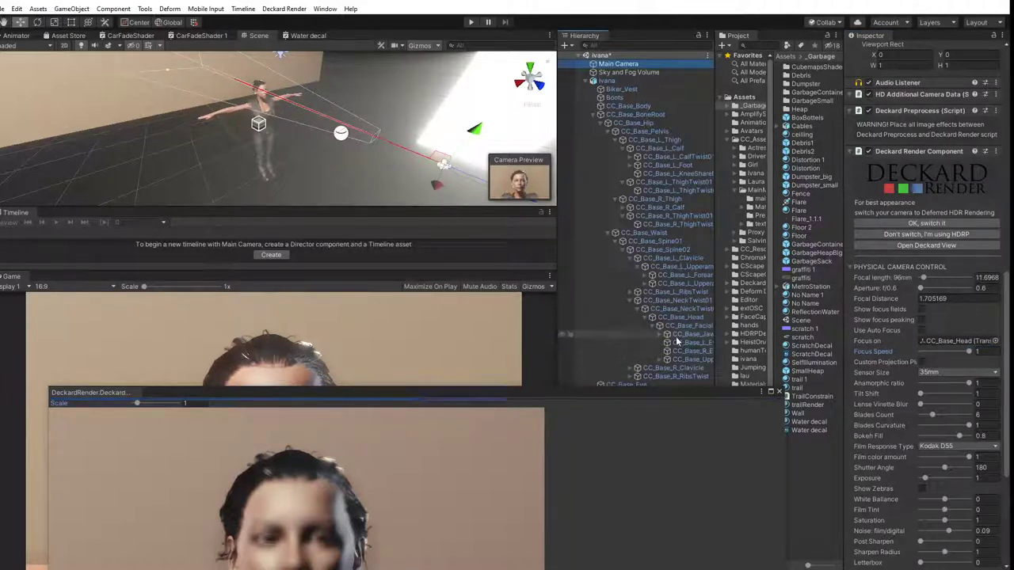
{"action": "left_click_drag", "start_coordinate": [677, 342], "coordinate": [942, 343]}
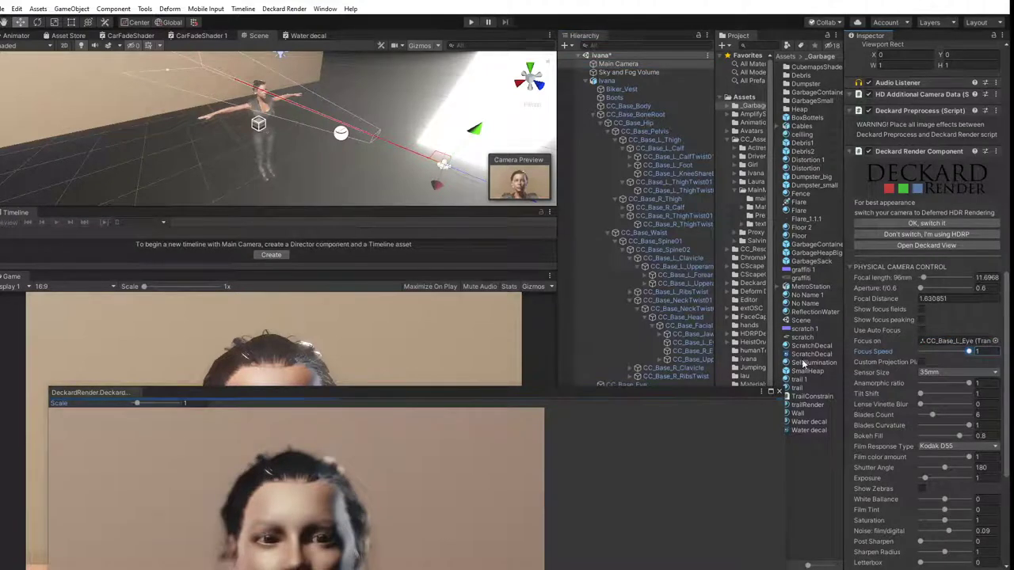
{"action": "left_click_drag", "start_coordinate": [921, 288], "coordinate": [923, 288]}
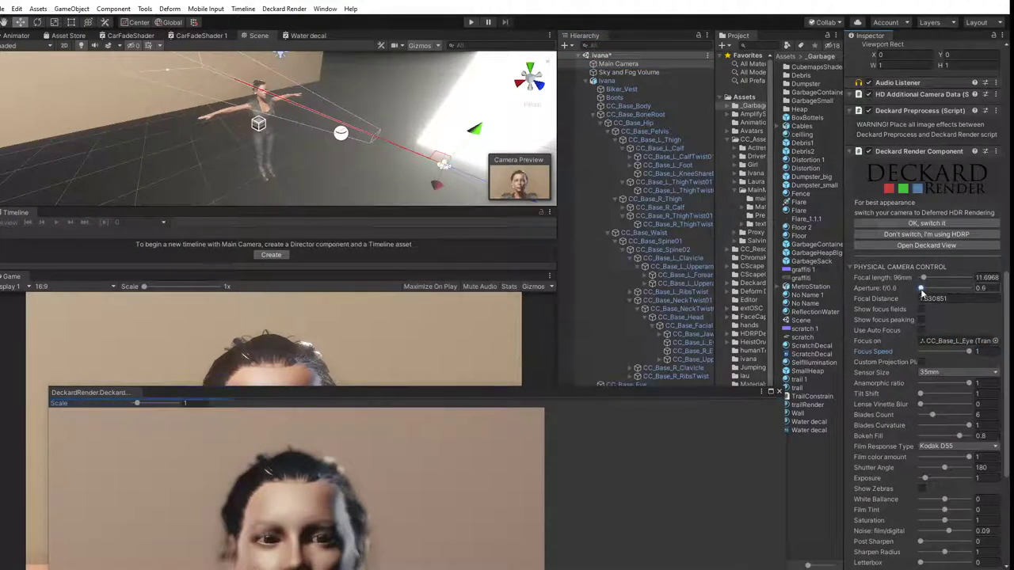
{"action": "left_click", "coordinate": [917, 234]}
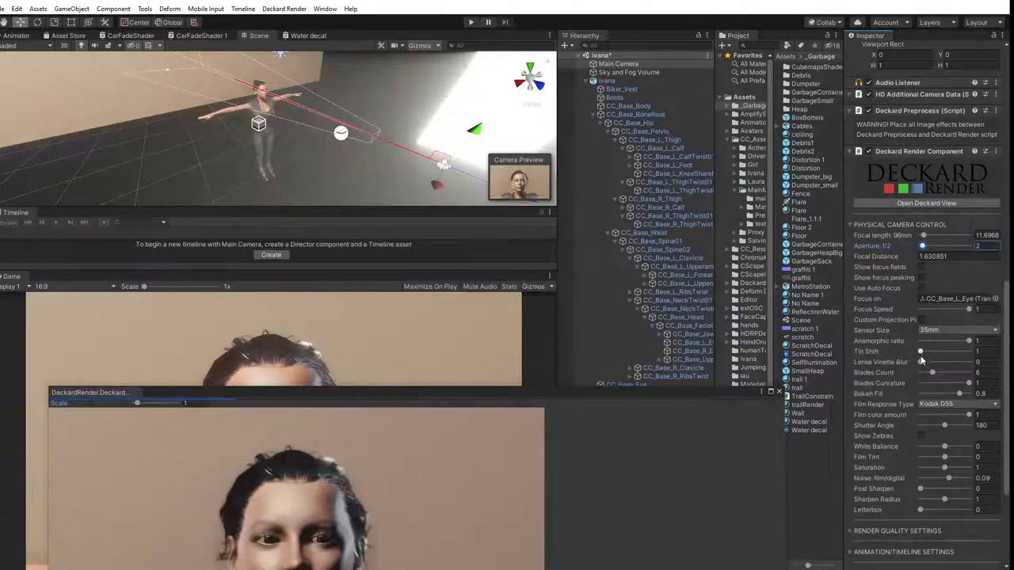
Set the film response to Kodak D65 with white balance -0.33 and film tint -0.2.
{"action": "scroll", "coordinate": [891, 430], "scroll_direction": "down", "scroll_amount": 5}
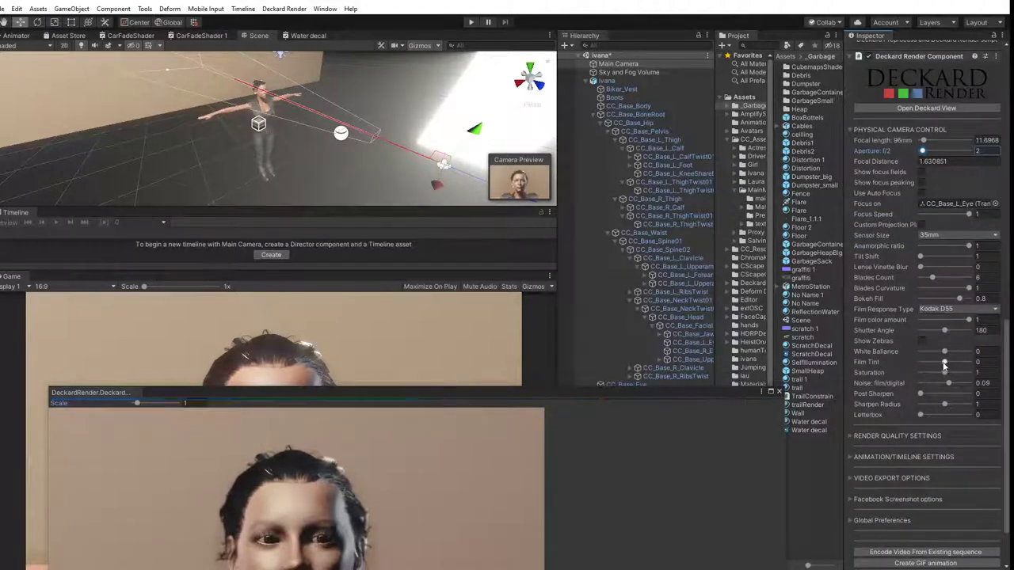
{"action": "left_click", "coordinate": [939, 309]}
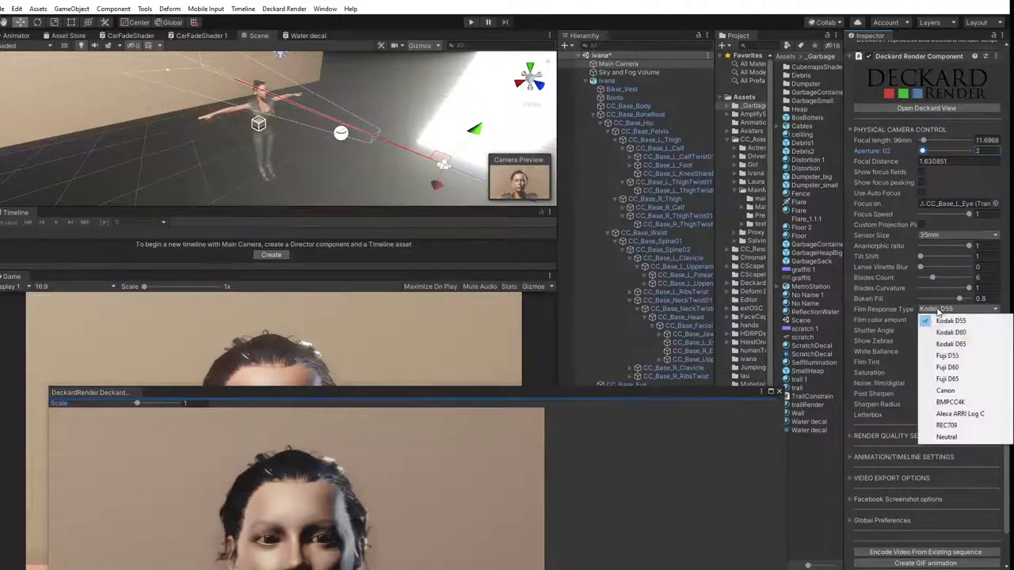
{"action": "left_click", "coordinate": [949, 345]}
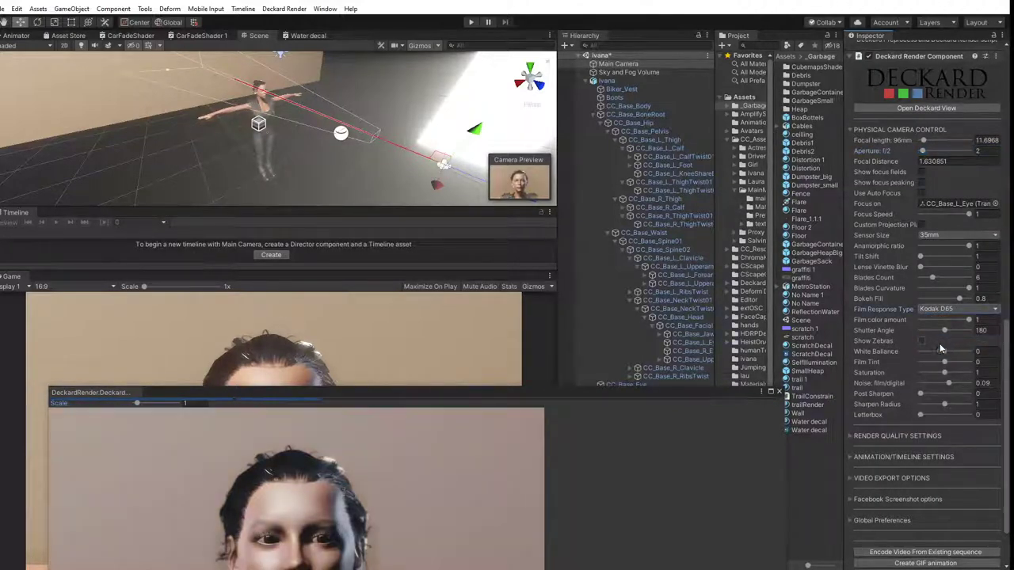
{"action": "left_click", "coordinate": [937, 351]}
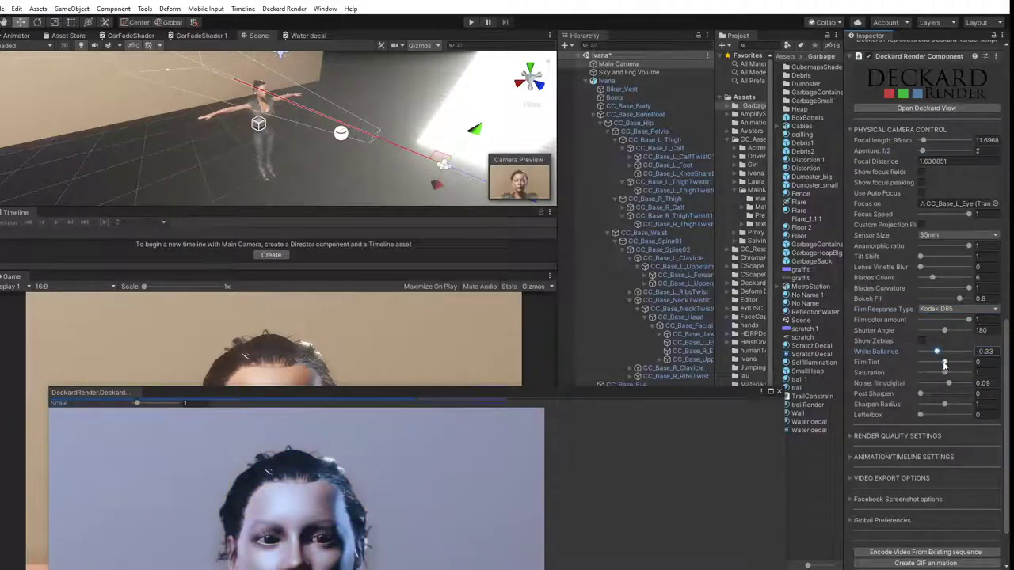
{"action": "left_click_drag", "start_coordinate": [944, 363], "coordinate": [938, 365]}
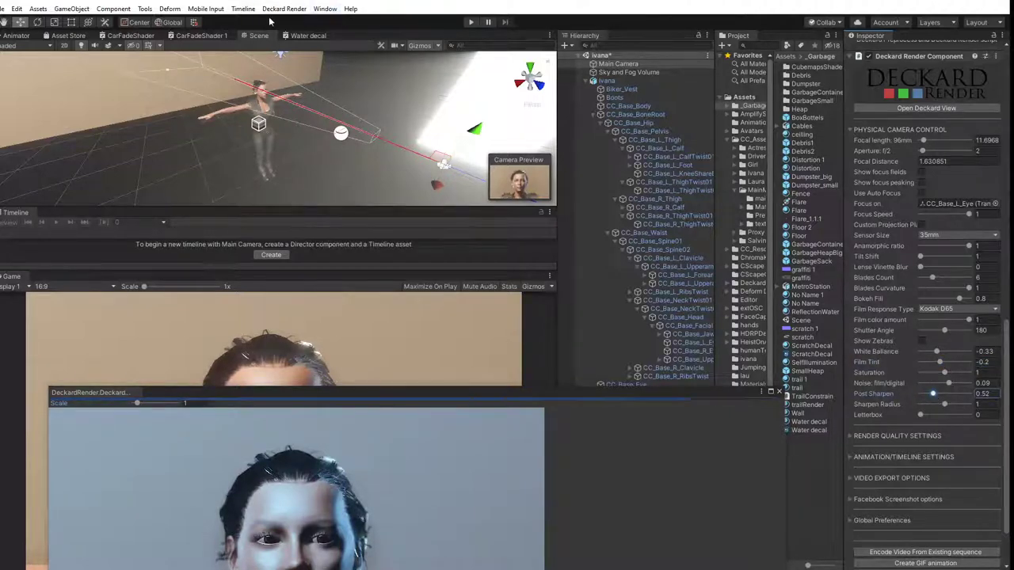
Move and rotate the Main Camera closer to frame Ivana's face.
{"action": "left_click_drag", "start_coordinate": [435, 165], "coordinate": [368, 145]}
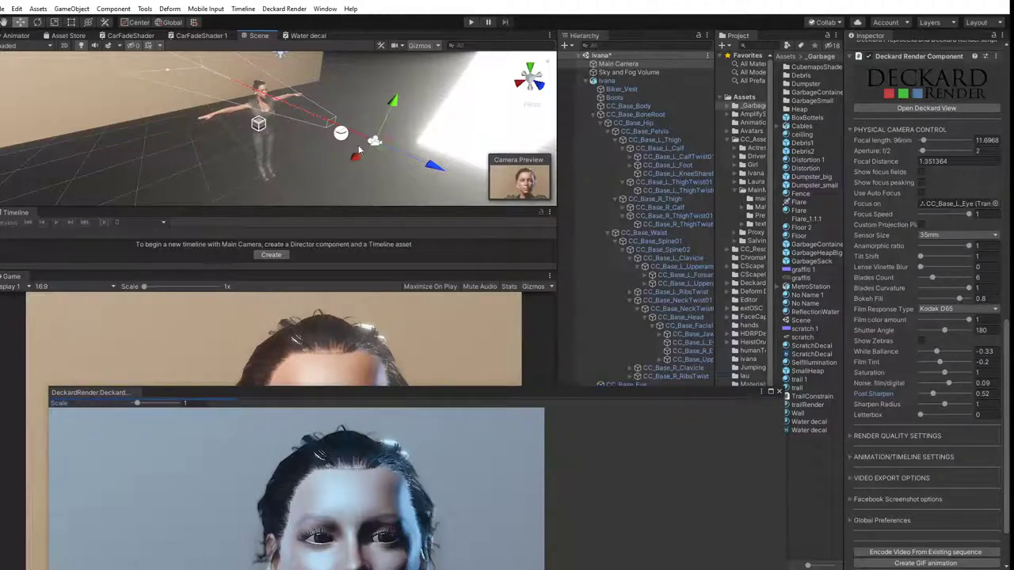
{"action": "left_click_drag", "start_coordinate": [377, 151], "coordinate": [301, 181]}
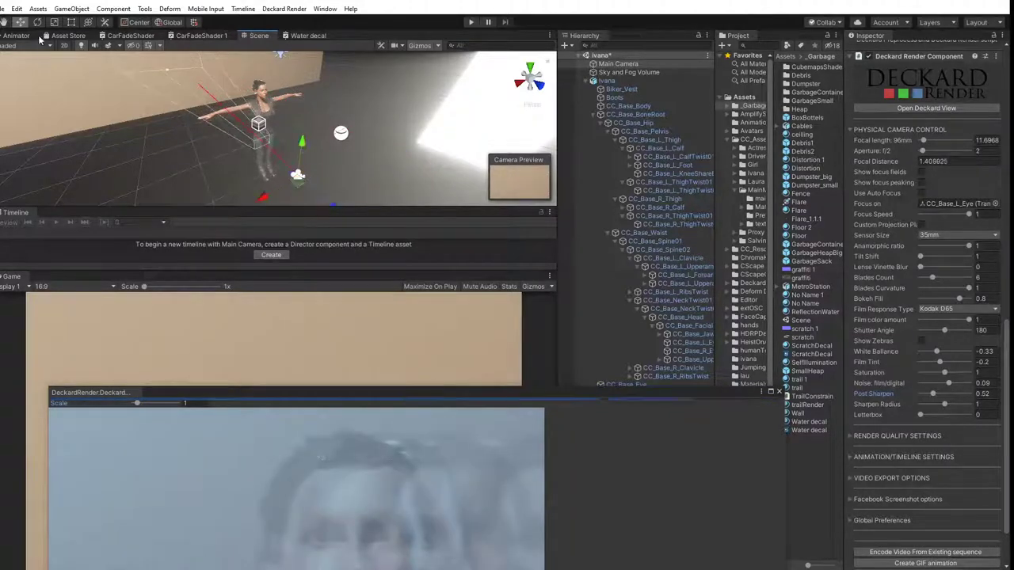
{"action": "key", "text": "e"}
{"action": "left_click_drag", "start_coordinate": [79, 62], "coordinate": [257, 169], "text": "alt"}
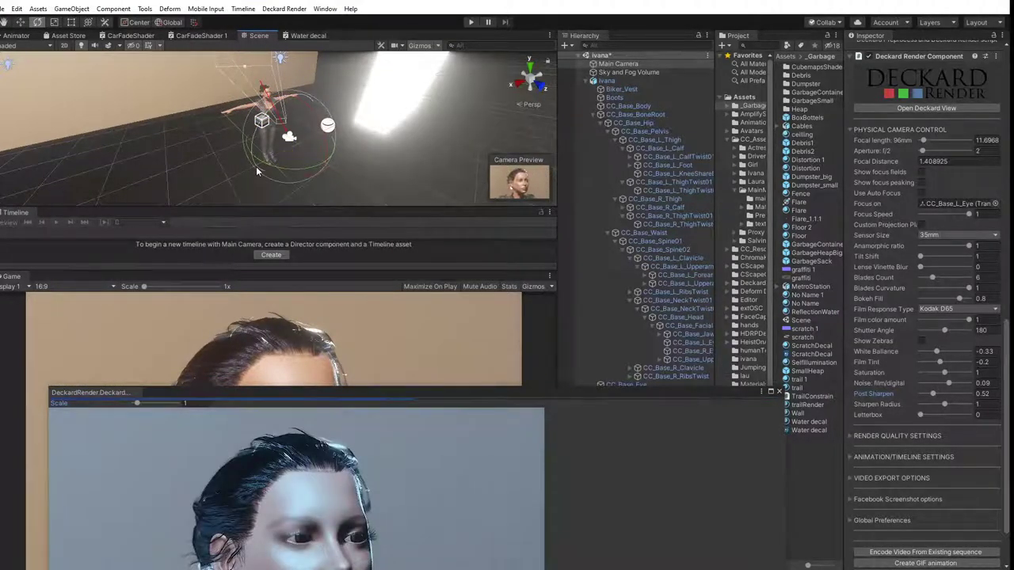
{"action": "left_click", "coordinate": [586, 82]}
Add a Deckard Soft Light to Point Light and widen its light size X and Y.
{"action": "left_click", "coordinate": [587, 82]}
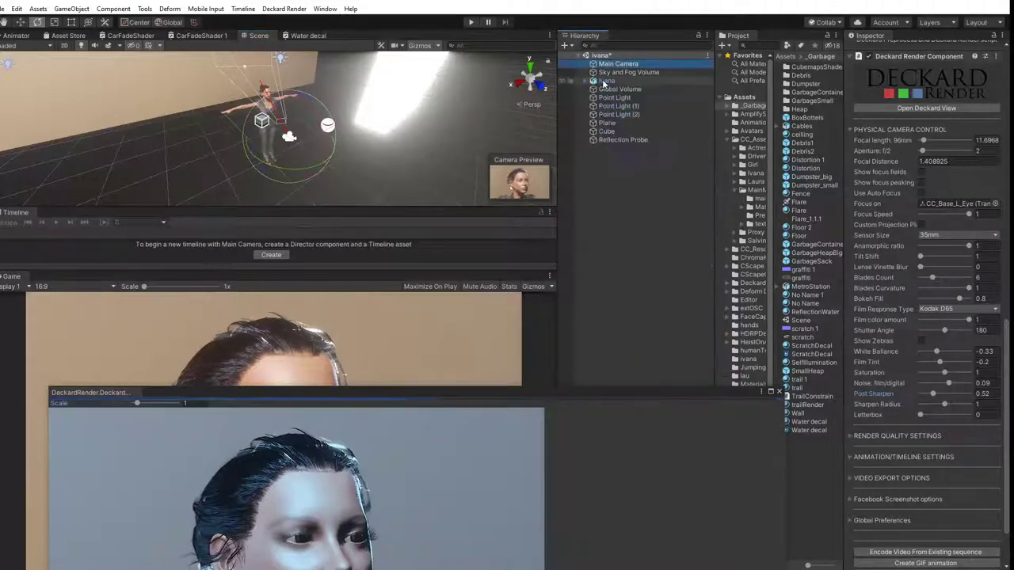
{"action": "left_click", "coordinate": [618, 97]}
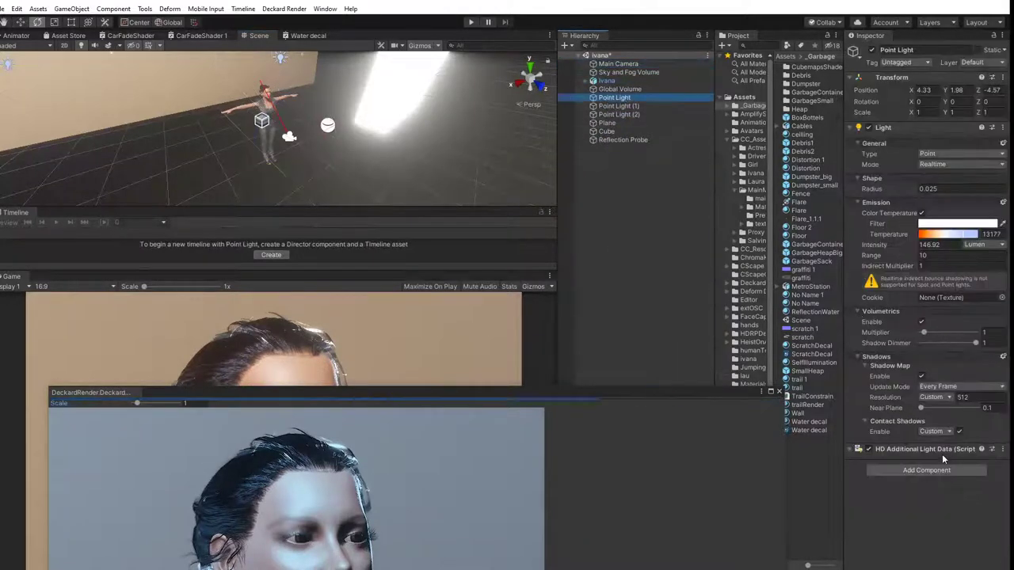
{"action": "left_click", "coordinate": [926, 470]}
{"action": "type", "text": "deckard"}
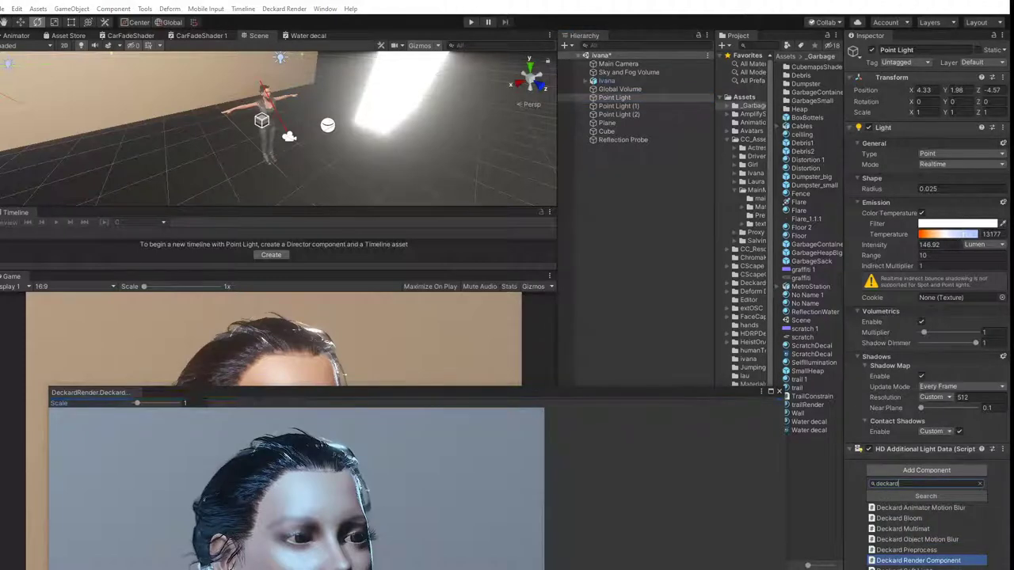
{"action": "key", "text": "Down"}
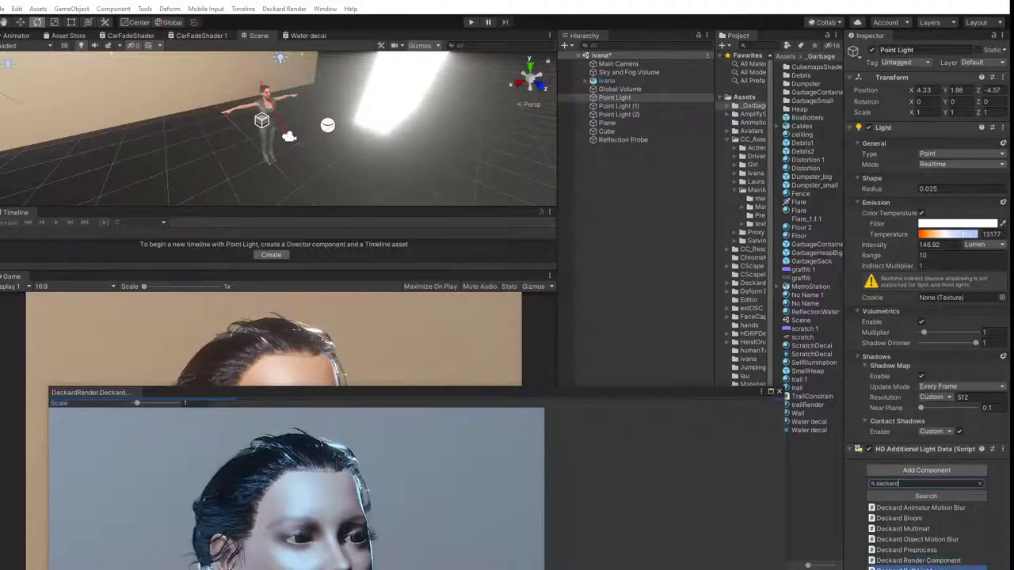
{"action": "key", "text": "Return"}
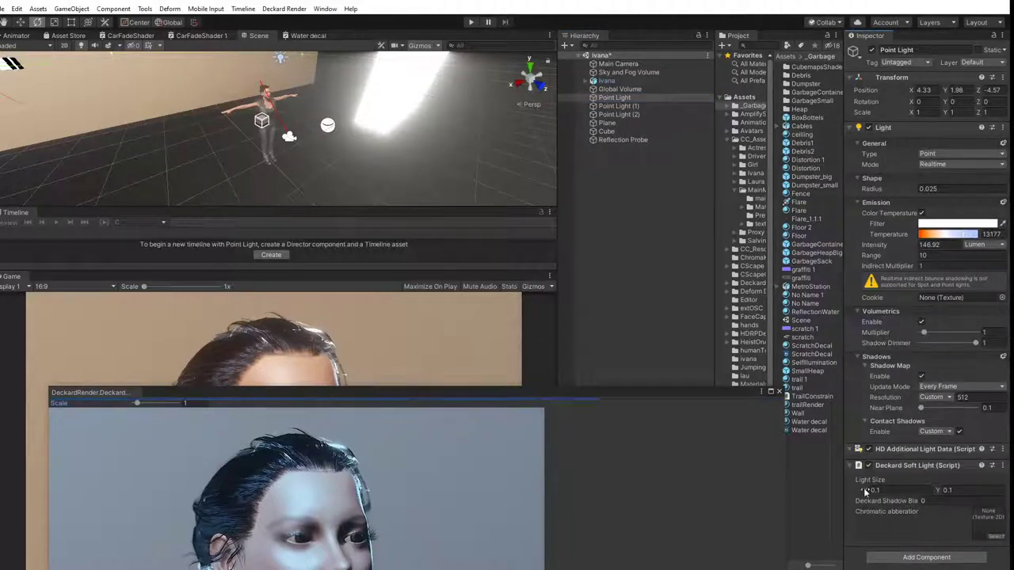
{"action": "left_click_drag", "start_coordinate": [865, 491], "coordinate": [868, 493]}
{"action": "left_click_drag", "start_coordinate": [940, 493], "coordinate": [946, 495]}
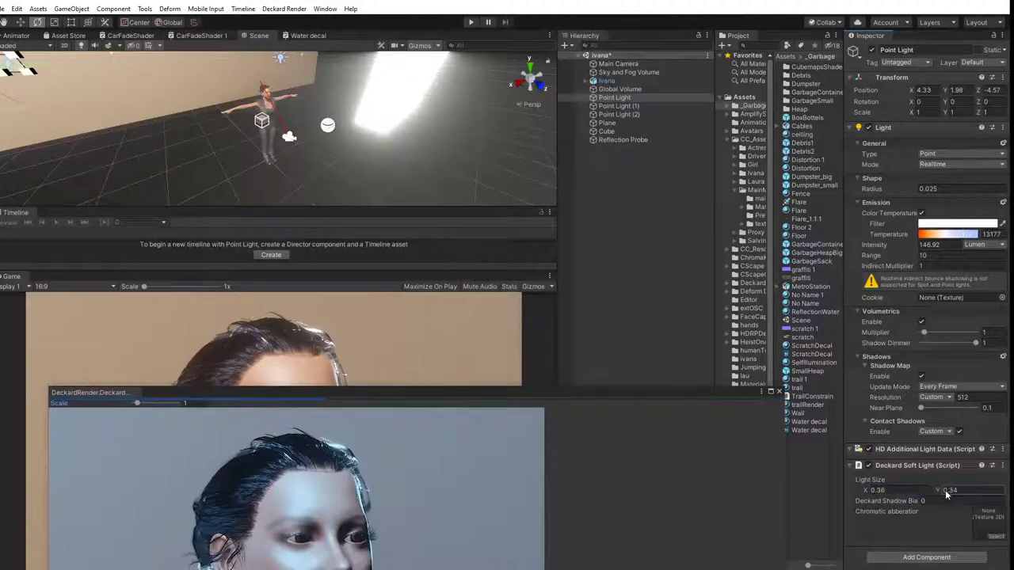
Give Point Light (1) a Deckard Soft Light sized 0.5 by 0.6.
{"action": "left_click", "coordinate": [617, 105]}
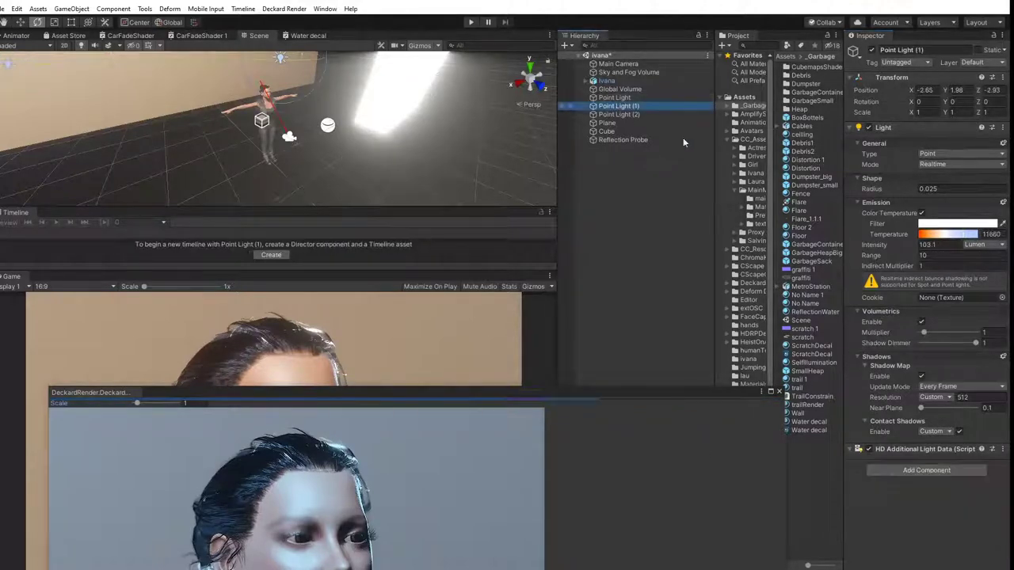
{"action": "left_click", "coordinate": [929, 470]}
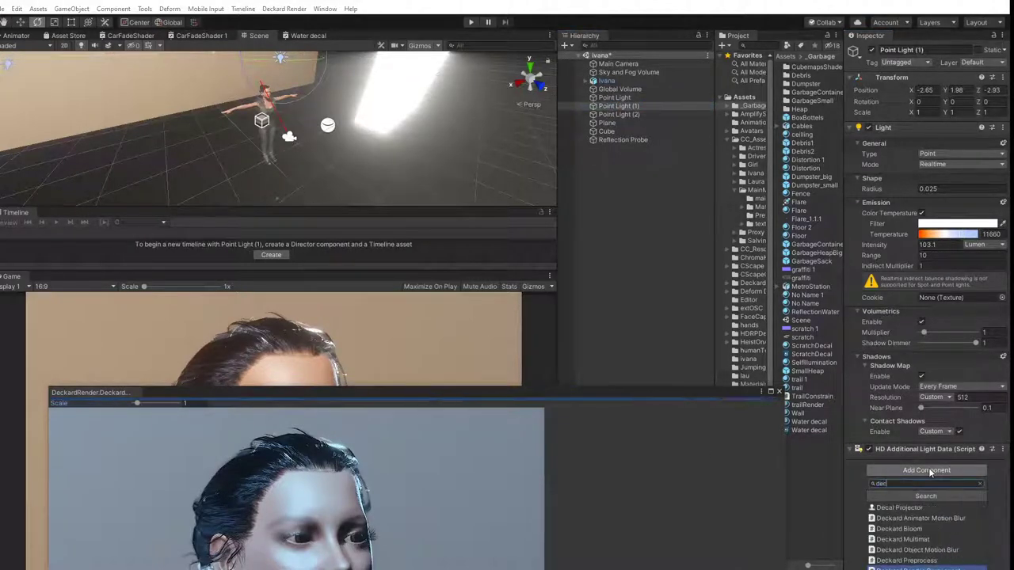
{"action": "left_click", "coordinate": [919, 568]}
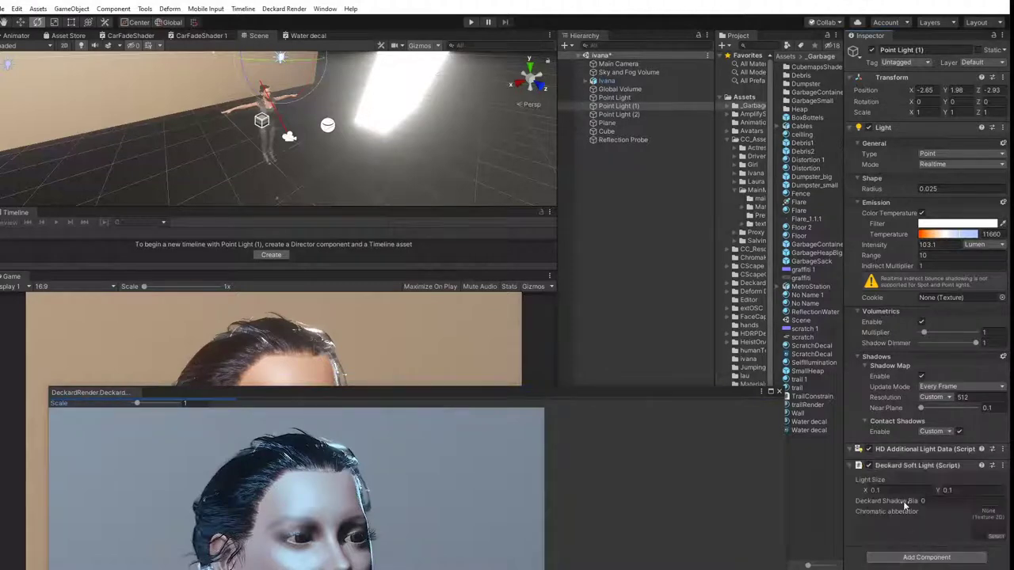
{"action": "left_click", "coordinate": [895, 490]}
{"action": "type", "text": "0.5"}
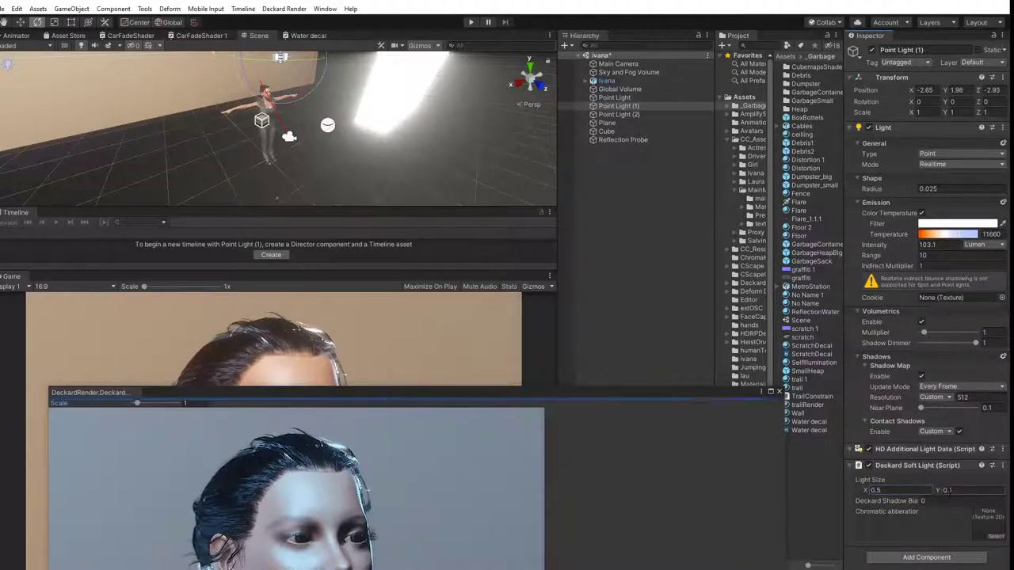
{"action": "left_click", "coordinate": [942, 490]}
{"action": "type", "text": "0.6"}
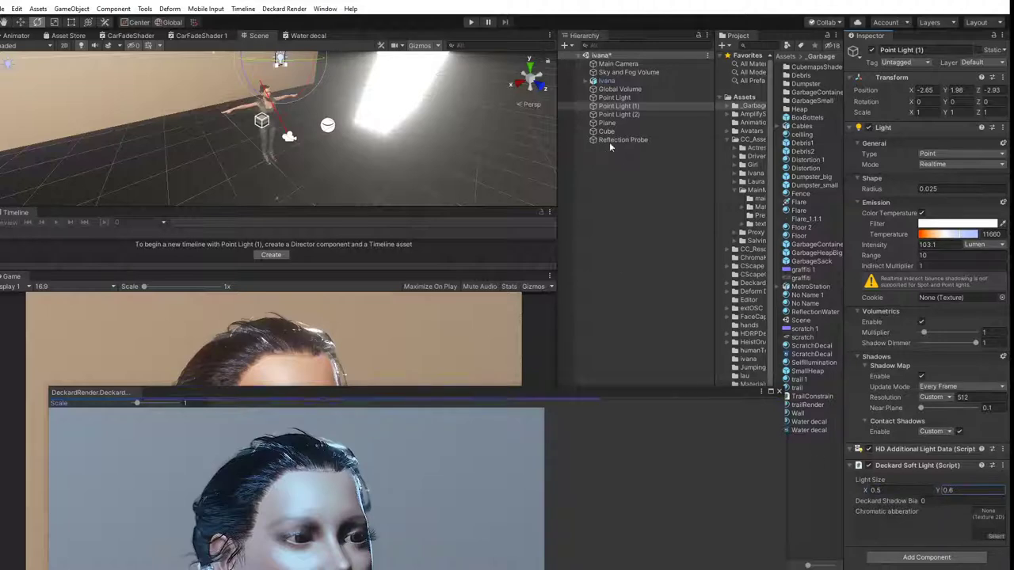
{"action": "left_click", "coordinate": [619, 114]}
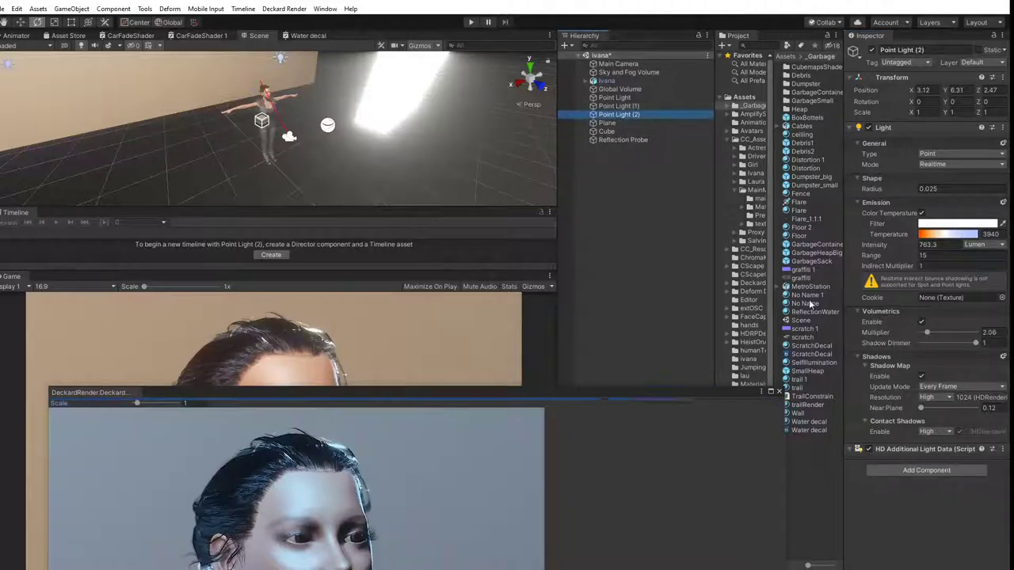
Add a Deckard Soft Light to Point Light (2) sized 0.25 by 0.29.
{"action": "left_click", "coordinate": [909, 473]}
{"action": "type", "text": "deckard"}
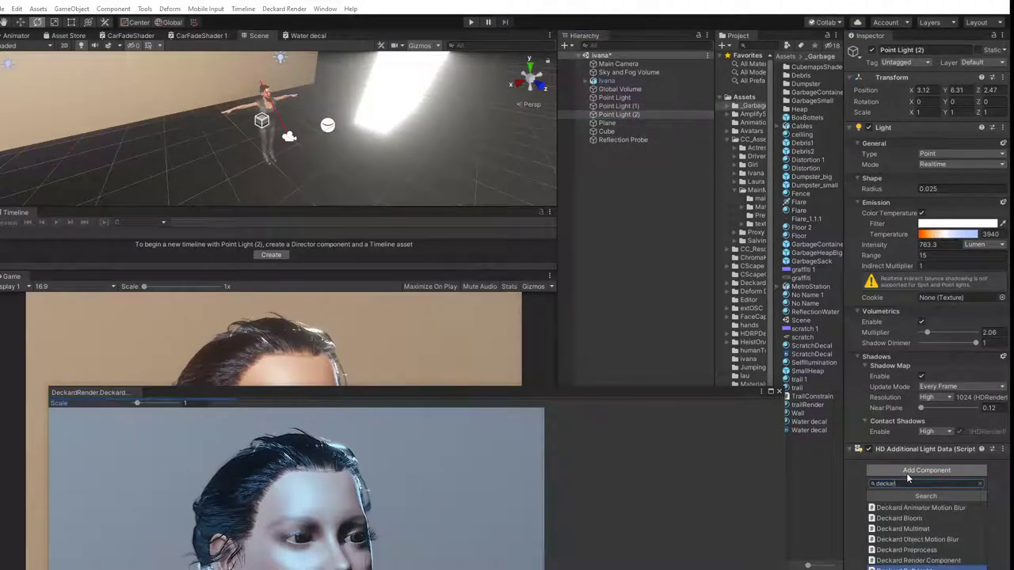
{"action": "key", "text": "Return"}
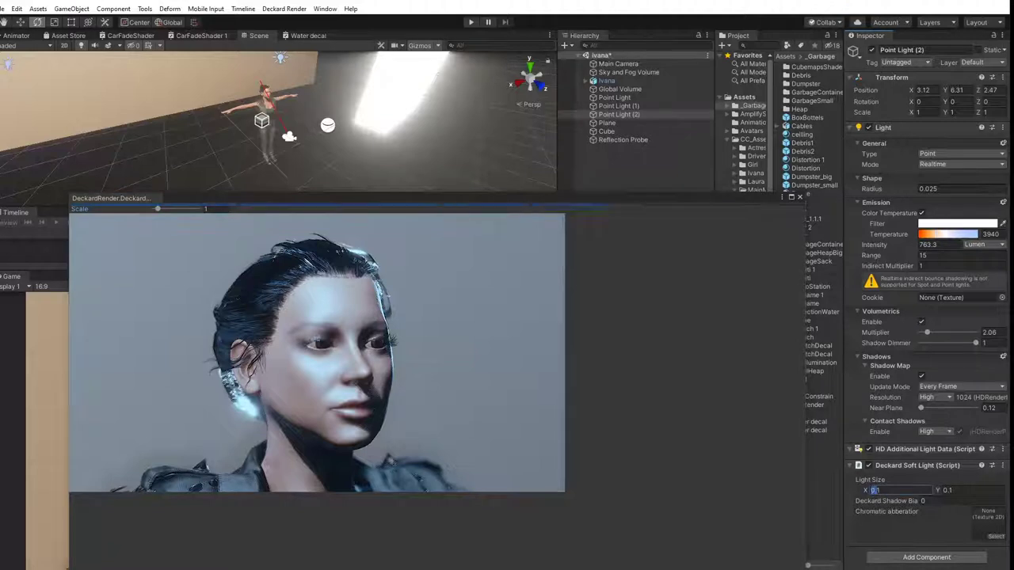
{"action": "type", "text": "0.25"}
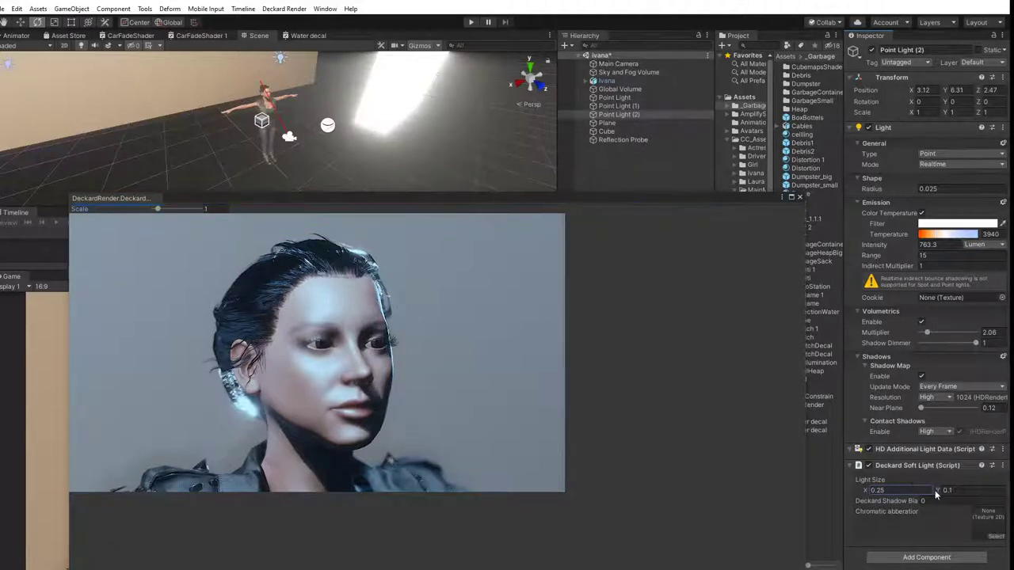
{"action": "left_click", "coordinate": [938, 492]}
{"action": "type", "text": "0.25"}
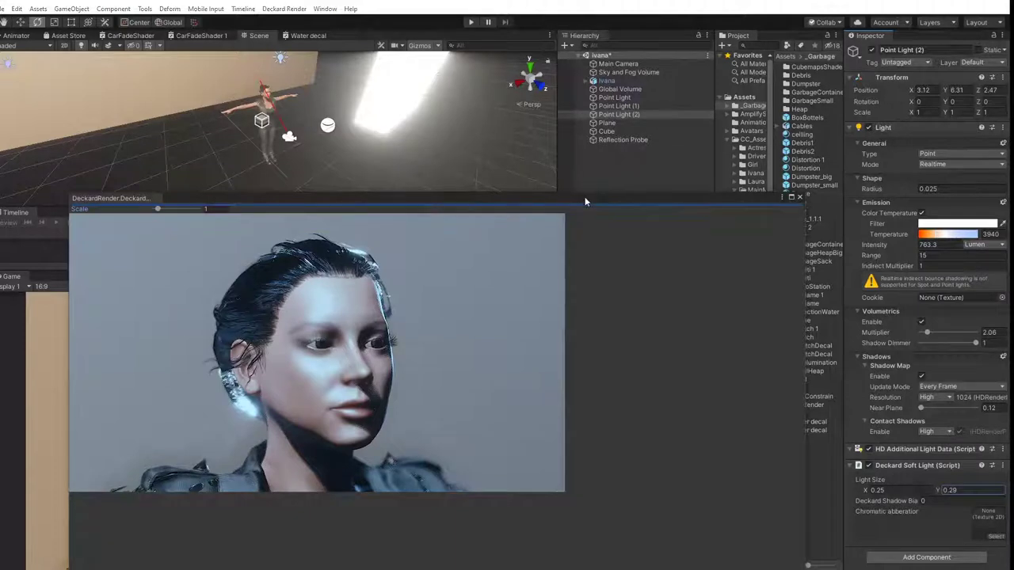
{"action": "left_click_drag", "start_coordinate": [584, 197], "coordinate": [542, 220]}
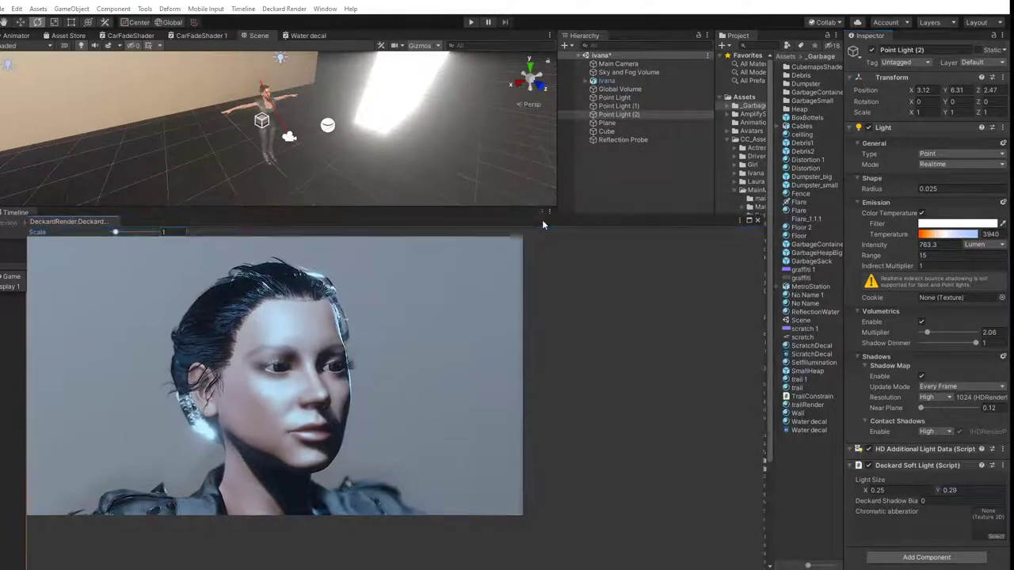
Set Point Light (2)'s contact shadows to Custom, volumetric multiplier 1.3 and range 16.08.
{"action": "left_click", "coordinate": [947, 432]}
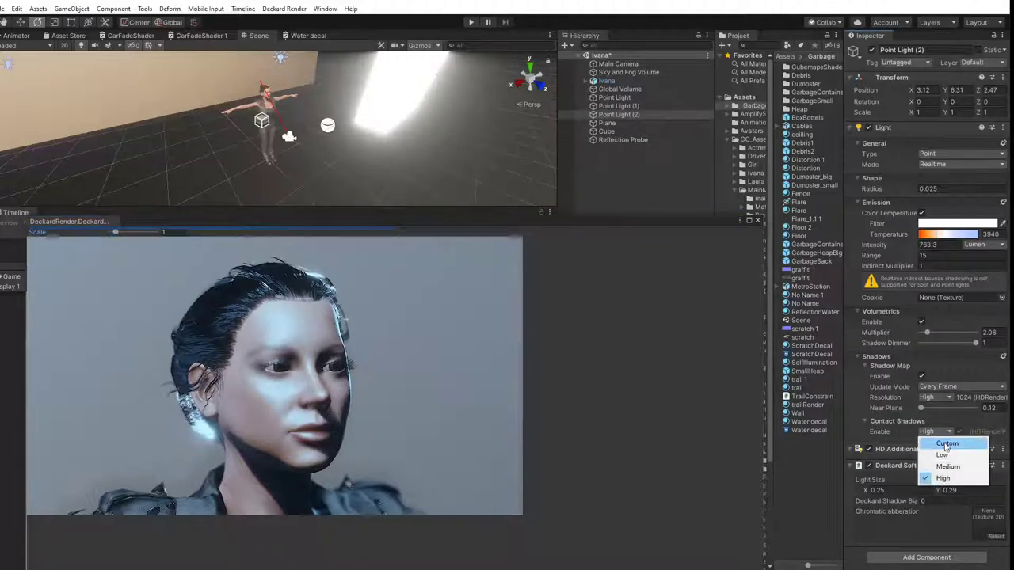
{"action": "left_click", "coordinate": [946, 444]}
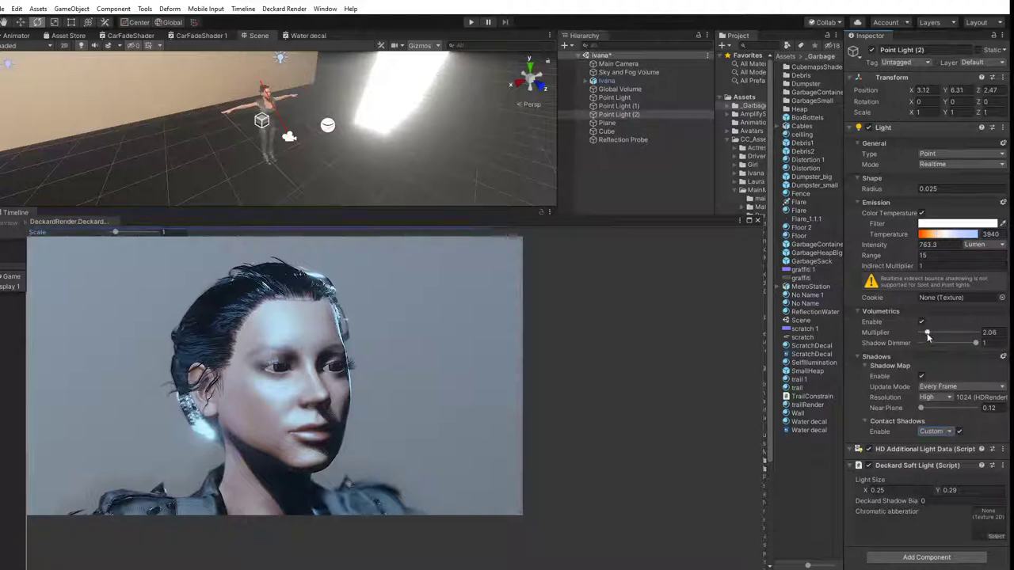
{"action": "left_click_drag", "start_coordinate": [928, 337], "coordinate": [925, 333]}
{"action": "left_click_drag", "start_coordinate": [909, 260], "coordinate": [842, 258]}
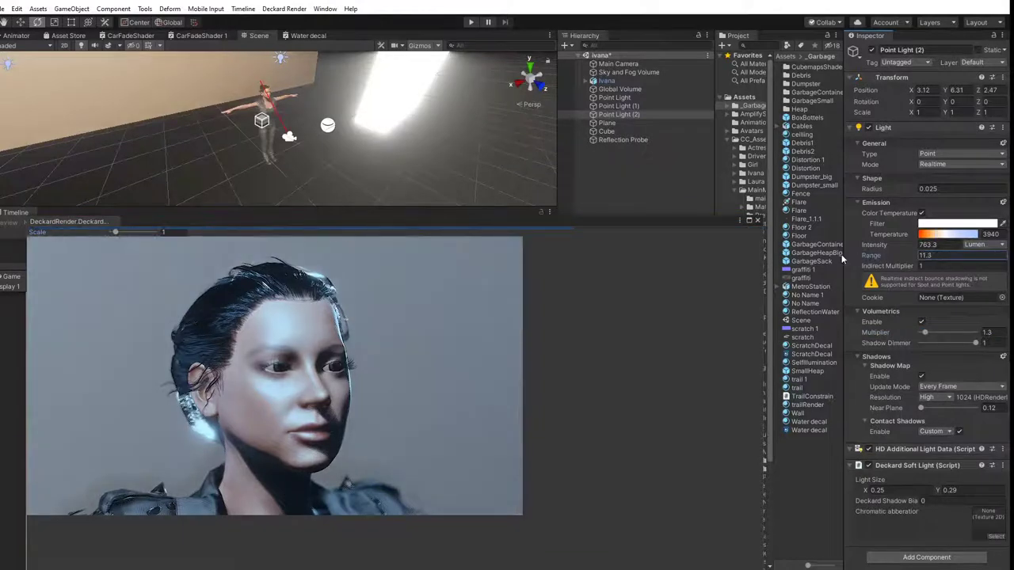
{"action": "left_click_drag", "start_coordinate": [910, 265], "coordinate": [927, 267]}
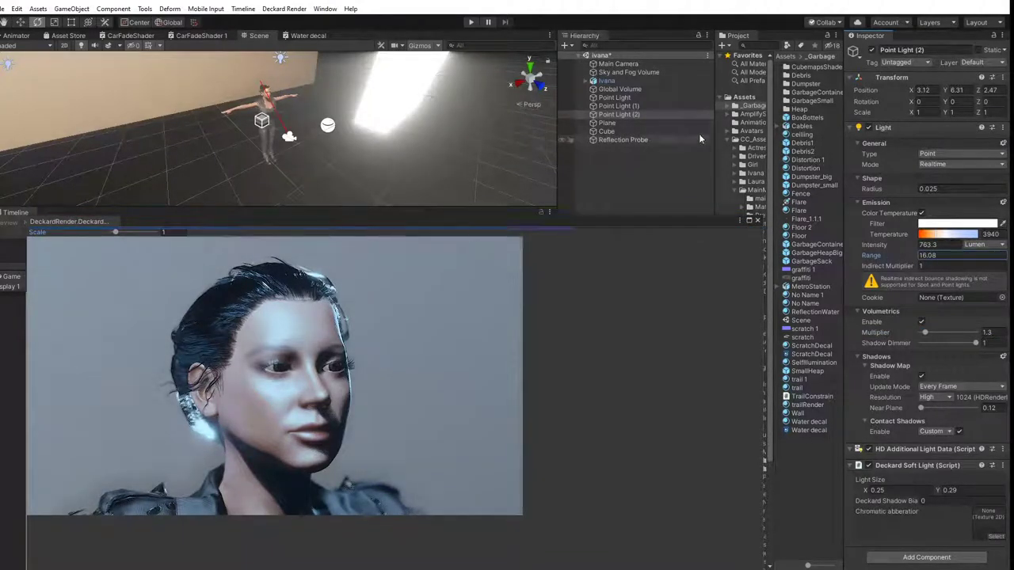
{"action": "left_click", "coordinate": [619, 89]}
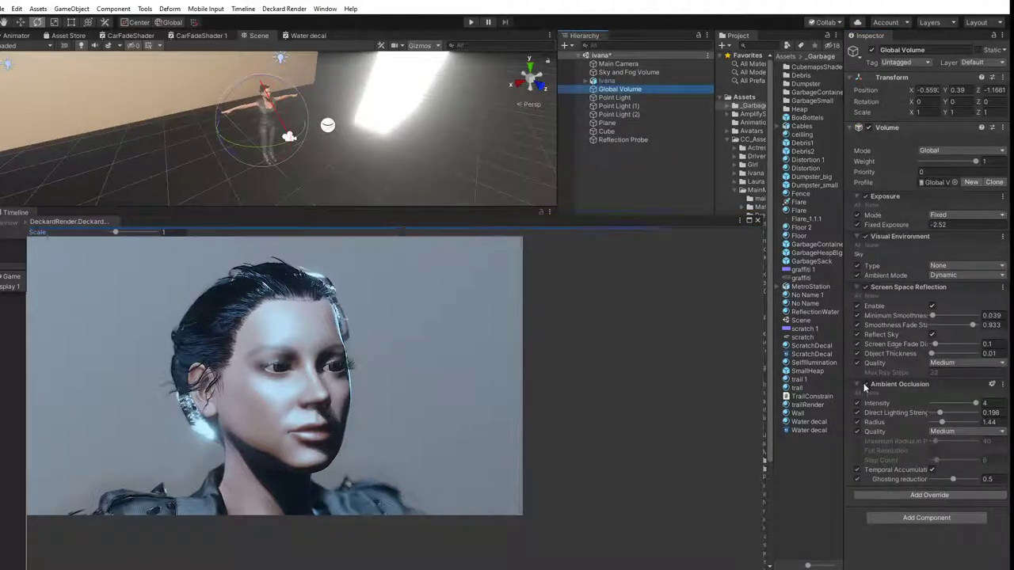
Toggle ambient occlusion to compare, then raise its direct lighting strength to 0.37.
{"action": "left_click", "coordinate": [866, 385]}
{"action": "left_click", "coordinate": [866, 385]}
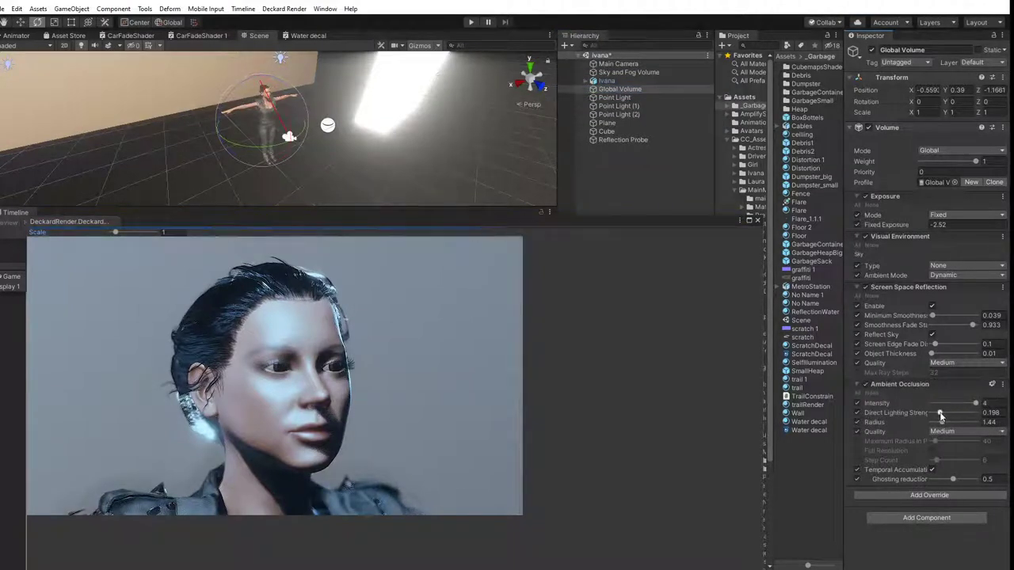
{"action": "left_click_drag", "start_coordinate": [941, 415], "coordinate": [946, 416]}
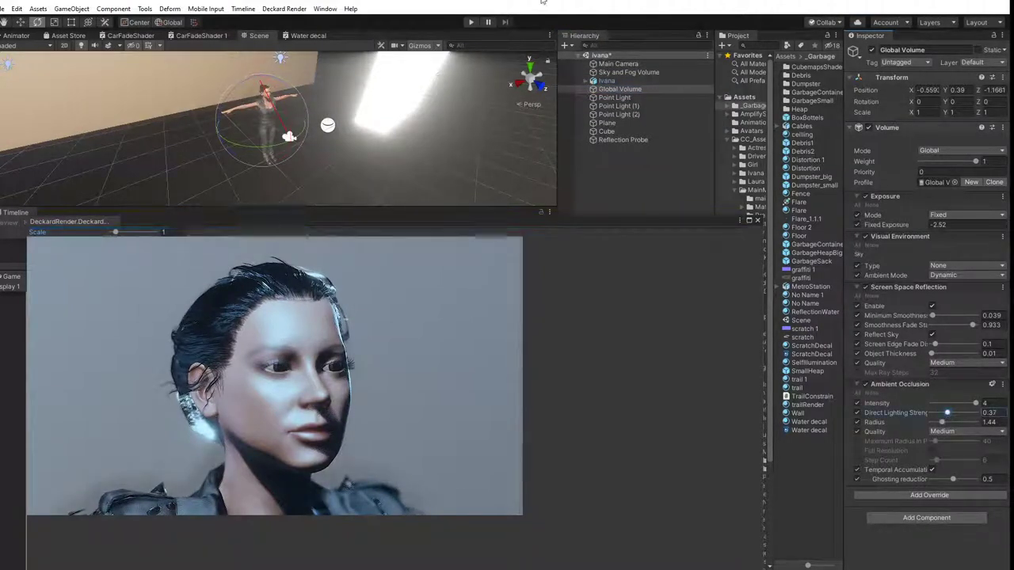
Move Point Light to a new spot around the character.
{"action": "left_click", "coordinate": [624, 99]}
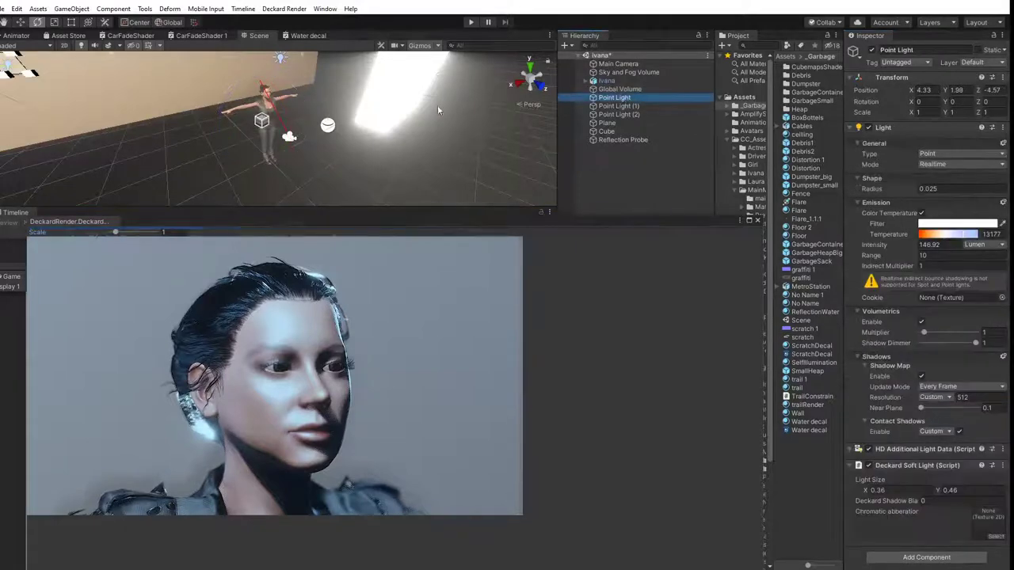
{"action": "left_click_drag", "start_coordinate": [438, 111], "coordinate": [309, 87], "text": "alt"}
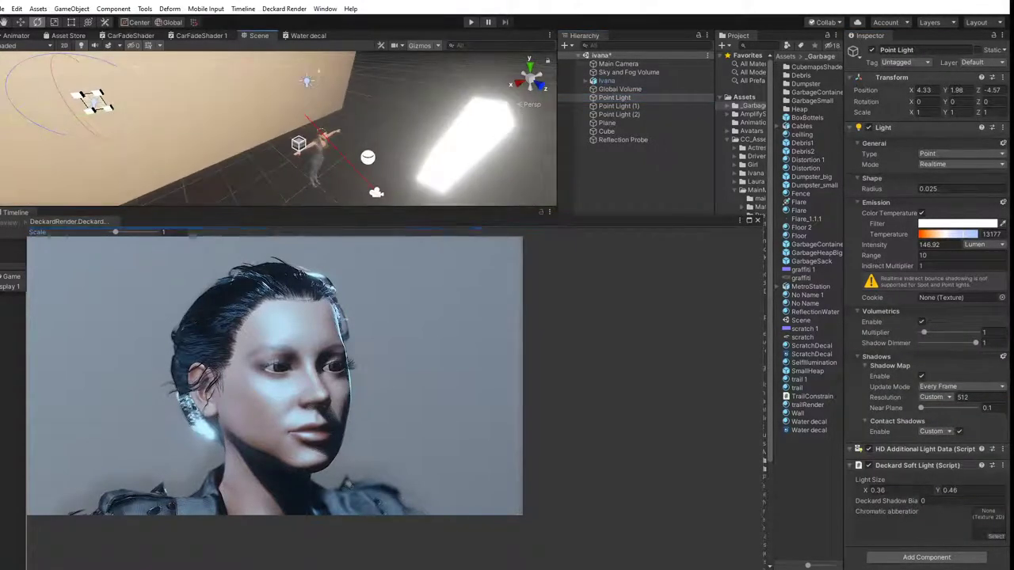
{"action": "key", "text": "w"}
{"action": "left_click_drag", "start_coordinate": [93, 103], "coordinate": [181, 124]}
{"action": "left_click", "coordinate": [309, 82]}
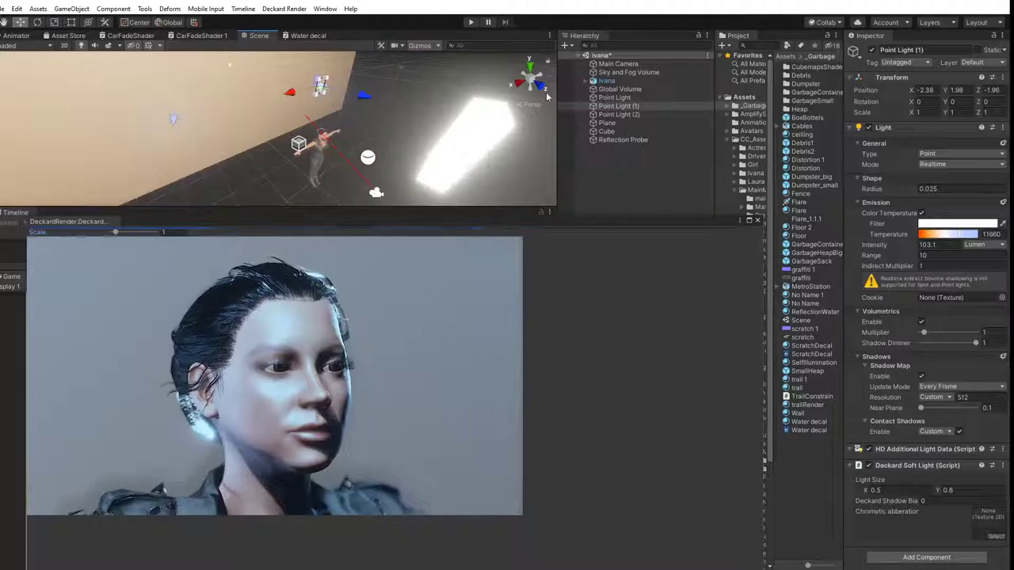
Lower Point Light (2) to position 1.56, 4.58, 2.06 near Ivana's face.
{"action": "left_click", "coordinate": [619, 140]}
{"action": "left_click", "coordinate": [617, 115]}
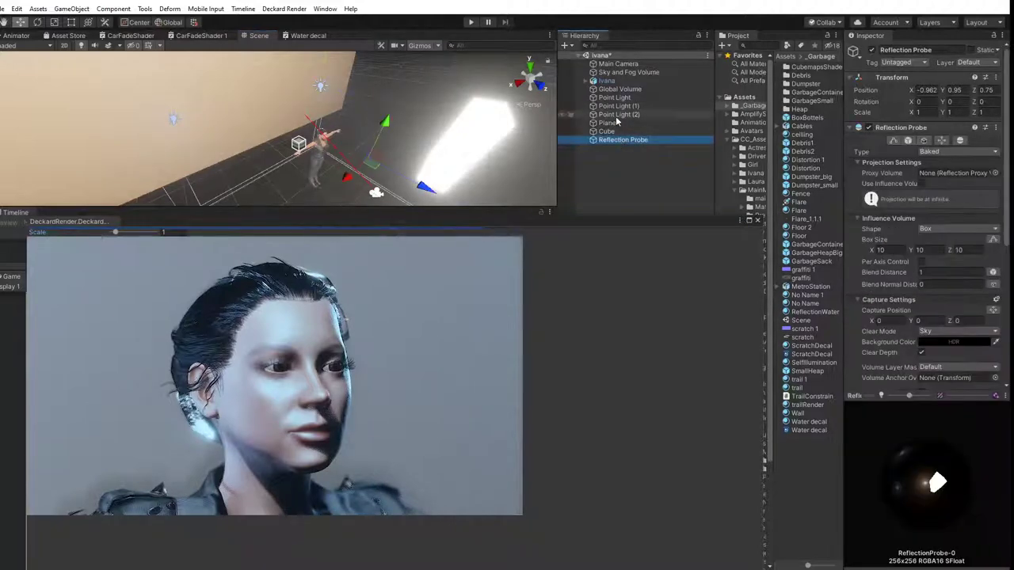
{"action": "scroll", "coordinate": [393, 139], "scroll_direction": "down", "scroll_amount": 8}
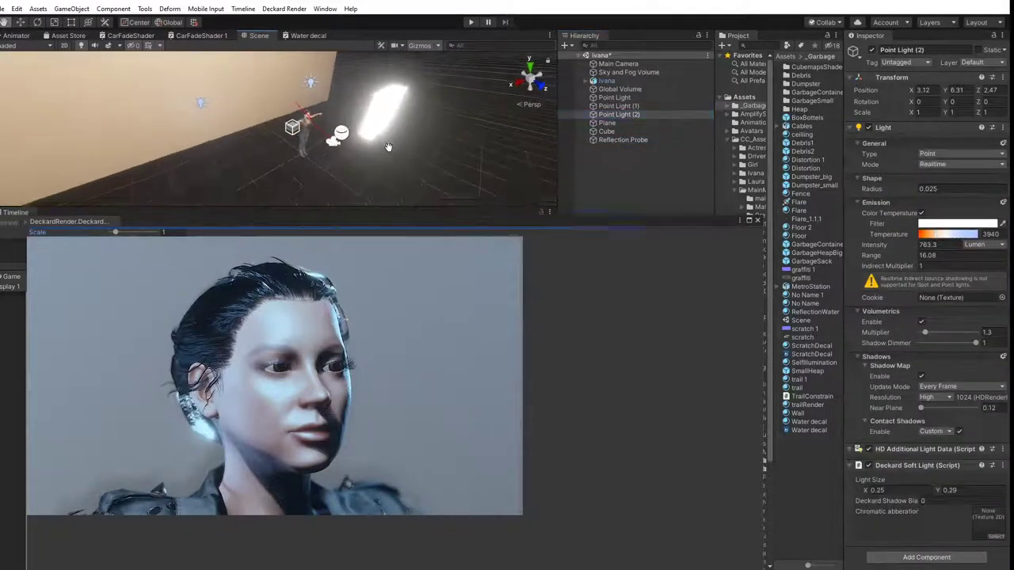
{"action": "middle_click_drag", "start_coordinate": [368, 147], "coordinate": [387, 75]}
{"action": "left_click_drag", "start_coordinate": [398, 86], "coordinate": [377, 123]}
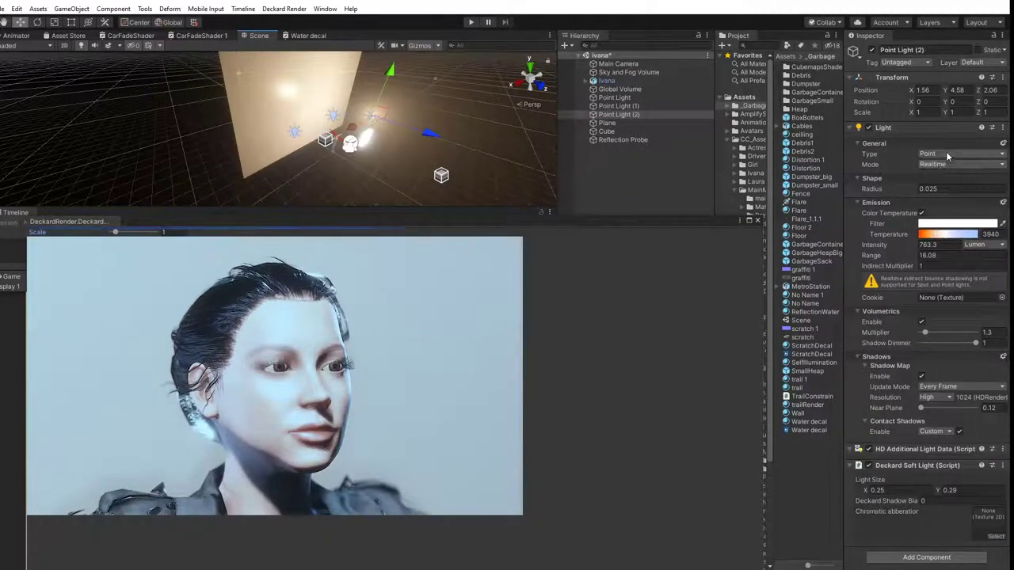
Make Point Light (2) a spot light rotated to 134.78, 39.58, 60.52 toward Ivana.
{"action": "left_click", "coordinate": [947, 153]}
{"action": "left_click", "coordinate": [945, 166]}
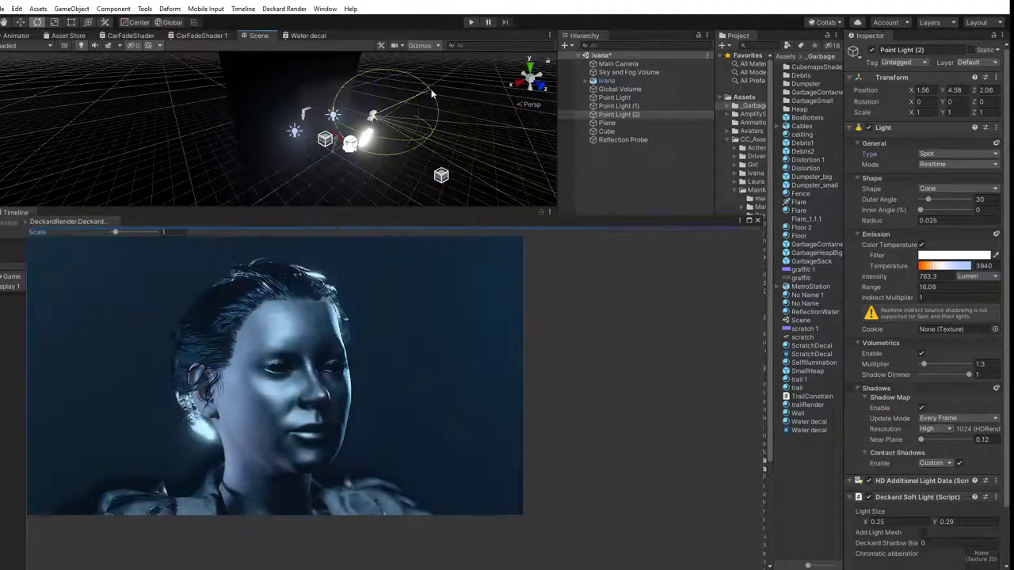
{"action": "left_click_drag", "start_coordinate": [431, 89], "coordinate": [514, 356]}
{"action": "left_click_drag", "start_coordinate": [366, 103], "coordinate": [340, 63]}
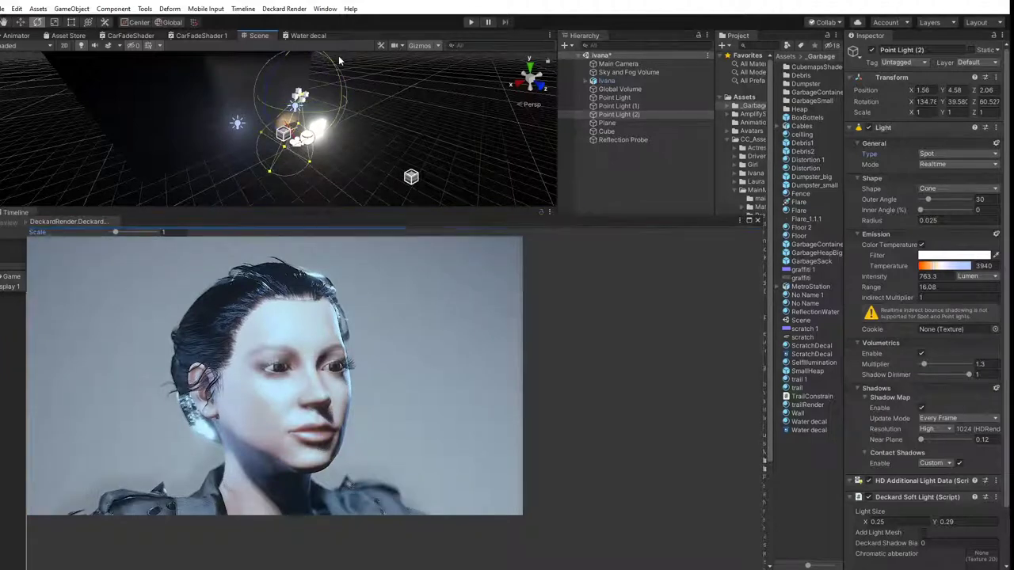
{"action": "middle_click_drag", "start_coordinate": [274, 139], "coordinate": [303, 127]}
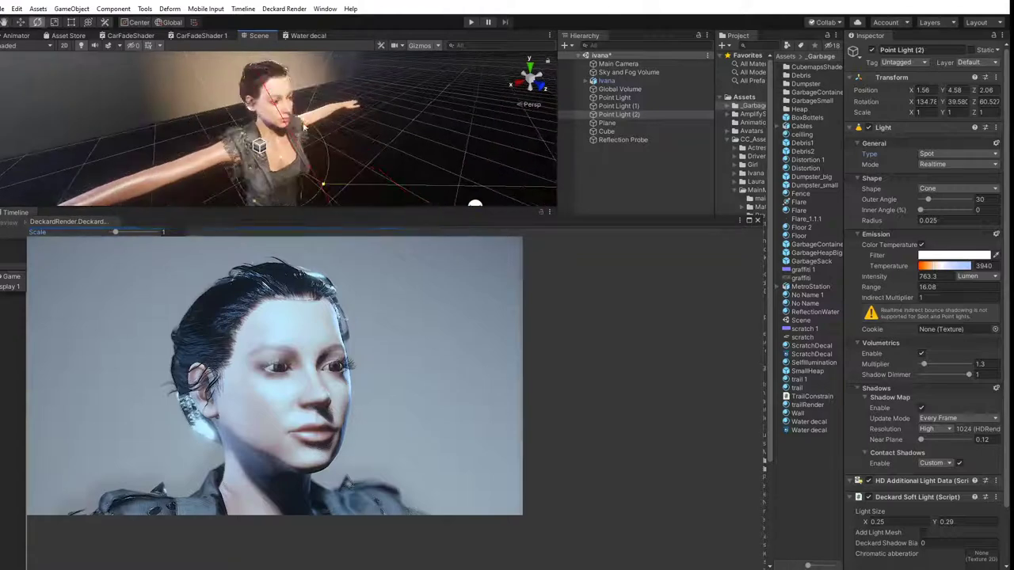
Narrow Std_Skin_Head_Pbr's smoothness remap range and undock the render view into a floating window.
{"action": "left_click", "coordinate": [284, 90]}
{"action": "left_click", "coordinate": [284, 90]}
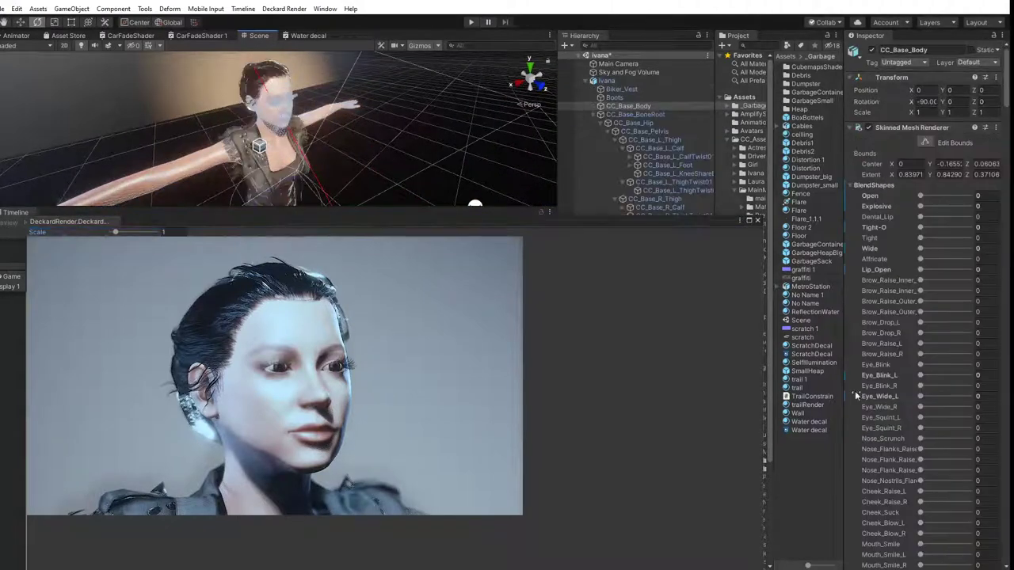
{"action": "scroll", "coordinate": [914, 385], "scroll_direction": "down", "scroll_amount": 15}
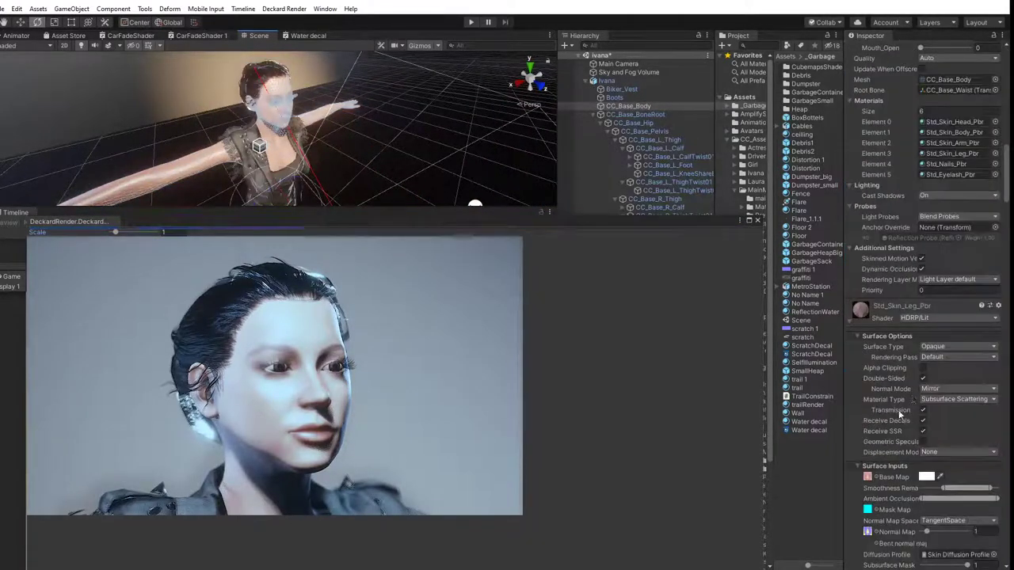
{"action": "mouse_move", "coordinate": [908, 414]}
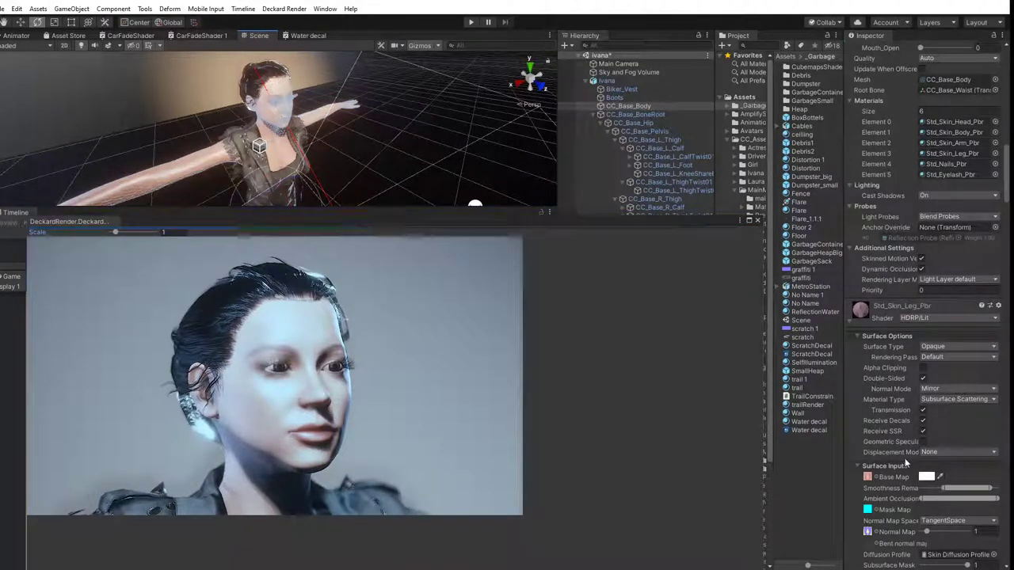
{"action": "scroll", "coordinate": [935, 479], "scroll_direction": "down", "scroll_amount": 15}
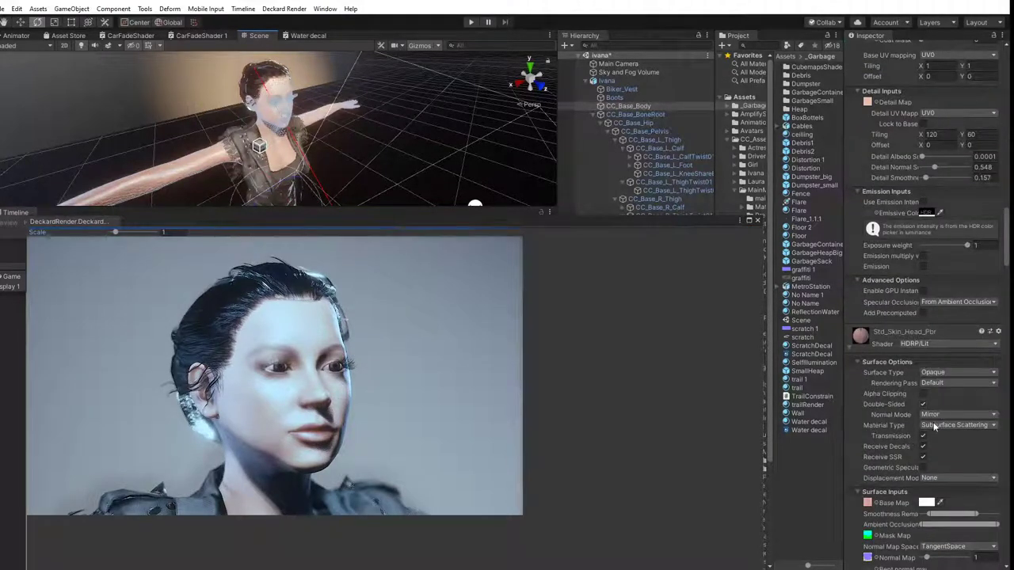
{"action": "left_click_drag", "start_coordinate": [943, 514], "coordinate": [956, 513]}
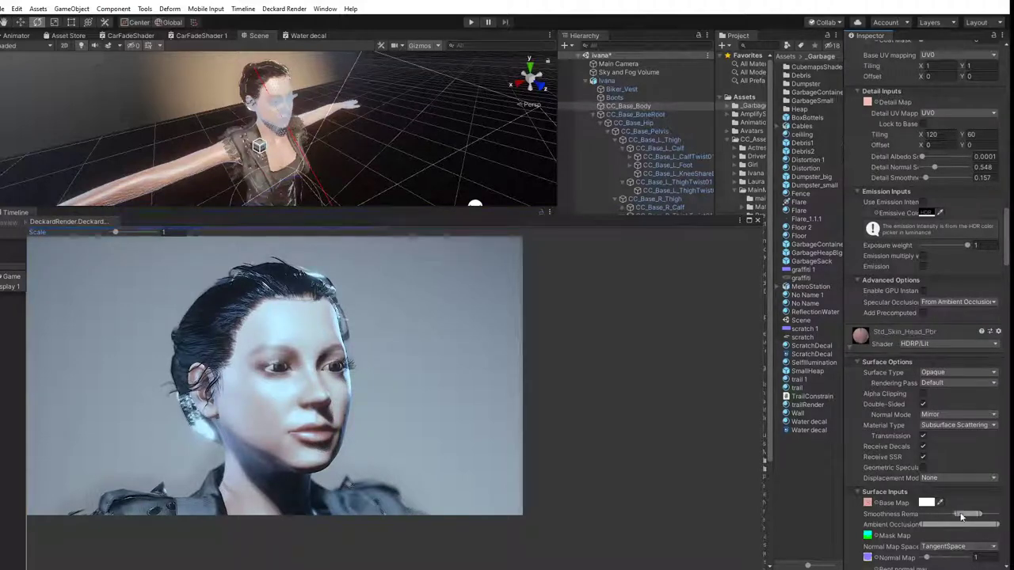
{"action": "mouse_move", "coordinate": [962, 516]}
{"action": "left_mouse_down"}
{"action": "mouse_move", "coordinate": [936, 517]}
{"action": "mouse_move", "coordinate": [949, 519]}
{"action": "left_mouse_up"}
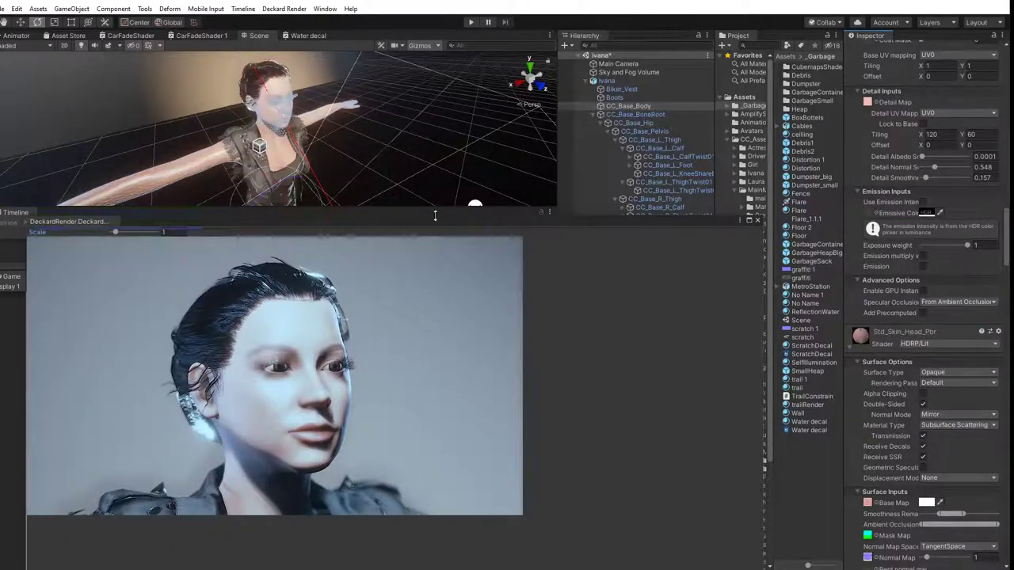
{"action": "left_click_drag", "start_coordinate": [426, 219], "coordinate": [594, 250]}
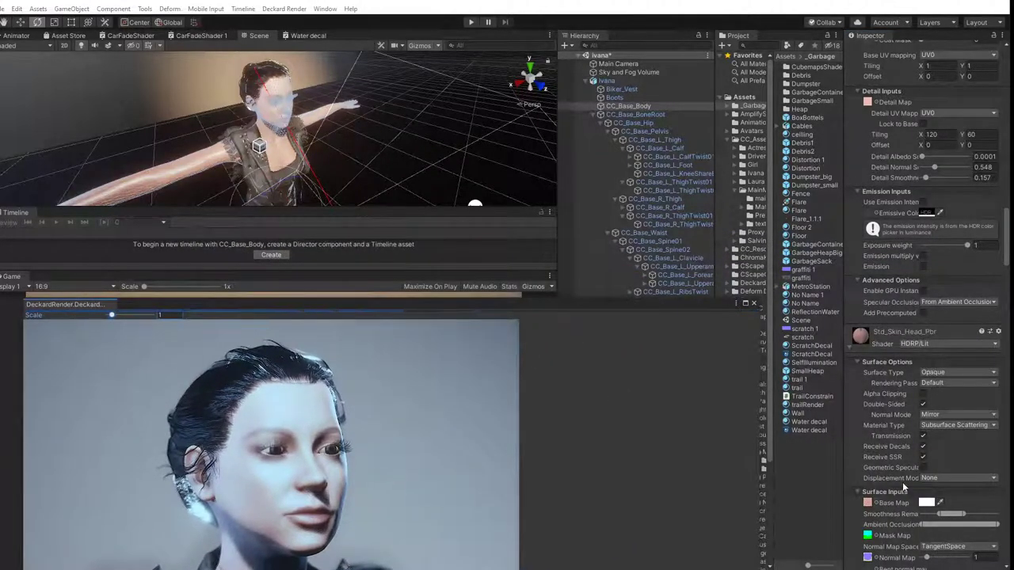
Tweak Std_Skin_Head_Pbr's thickness and smoothness remap ranges and test coat mask values, ending at 0.
{"action": "scroll", "coordinate": [902, 481], "scroll_direction": "down", "scroll_amount": 5}
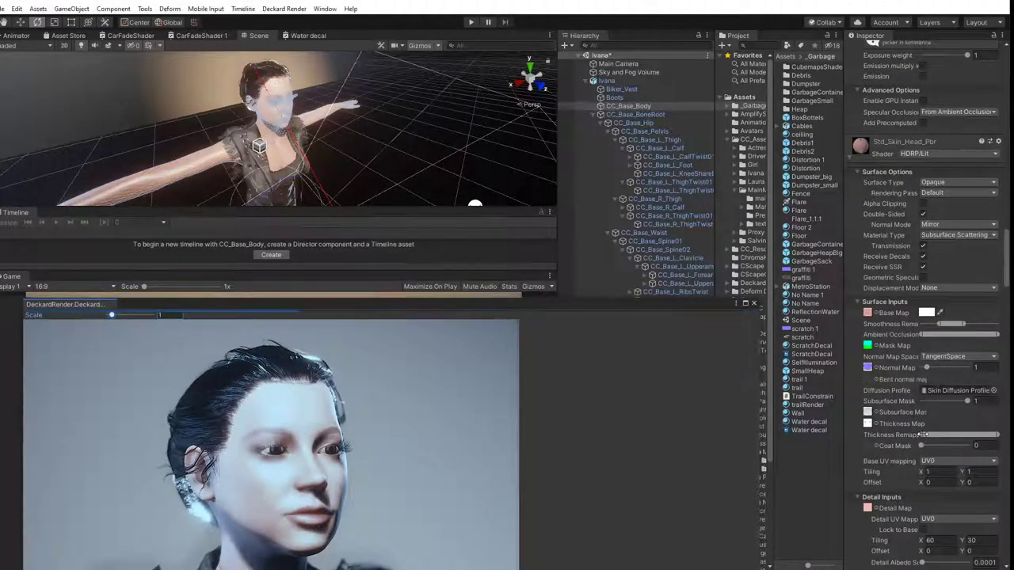
{"action": "left_click_drag", "start_coordinate": [919, 435], "coordinate": [880, 435]}
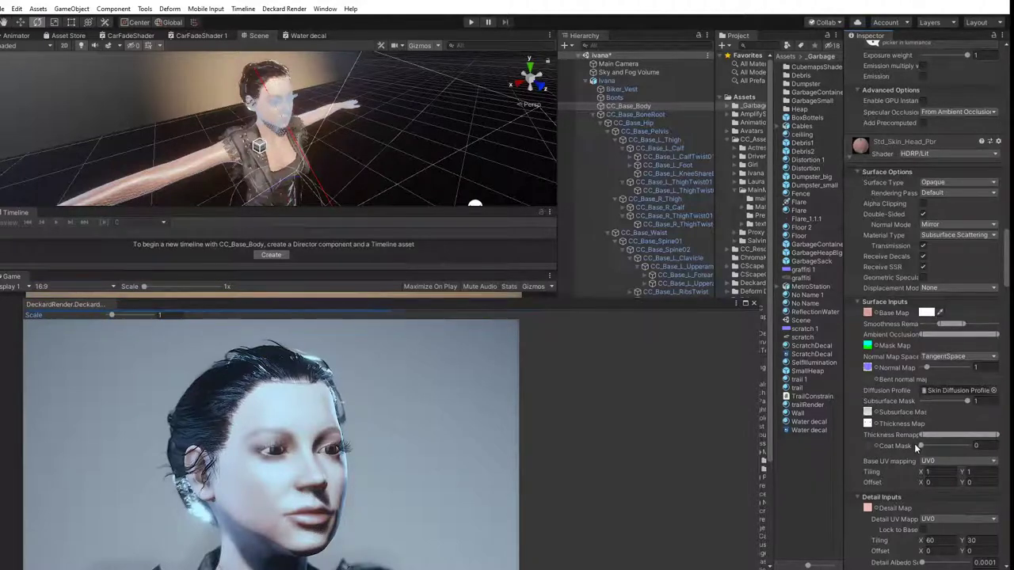
{"action": "left_click", "coordinate": [921, 446]}
{"action": "left_click_drag", "start_coordinate": [919, 446], "coordinate": [942, 447]}
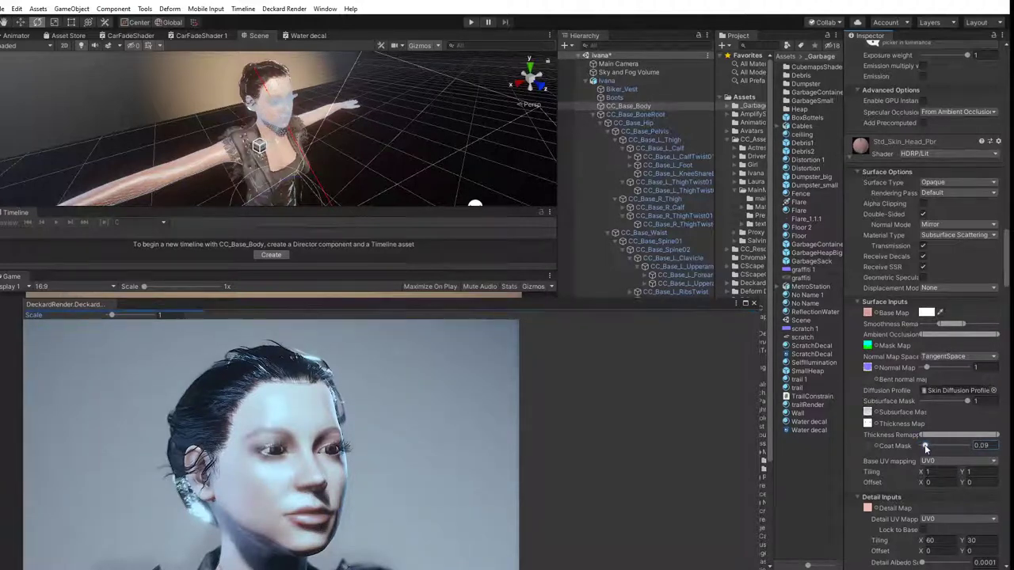
{"action": "mouse_move", "coordinate": [926, 448]}
{"action": "left_mouse_down"}
{"action": "mouse_move", "coordinate": [949, 448]}
{"action": "mouse_move", "coordinate": [909, 442]}
{"action": "left_mouse_up"}
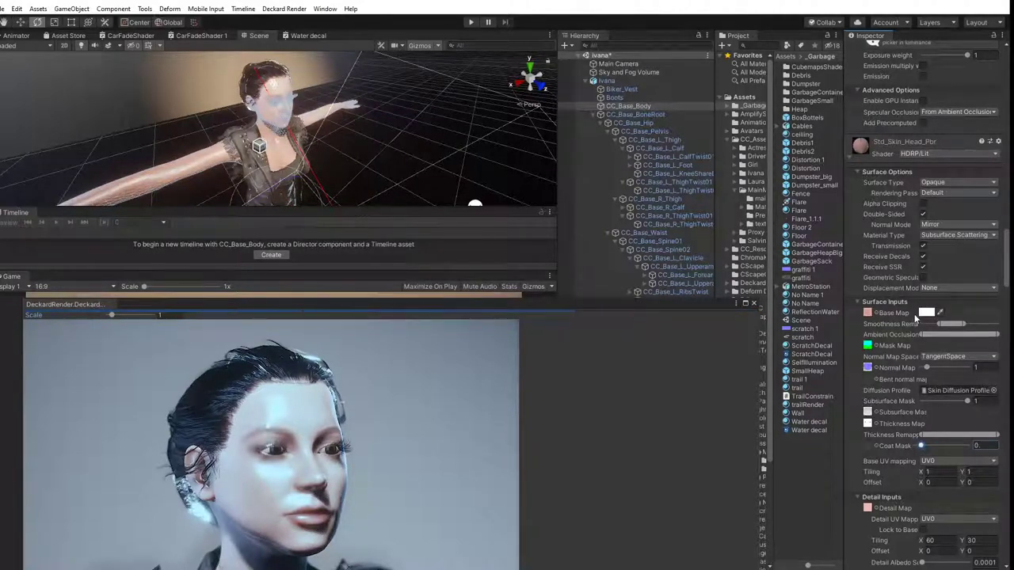
{"action": "left_click_drag", "start_coordinate": [950, 326], "coordinate": [951, 327]}
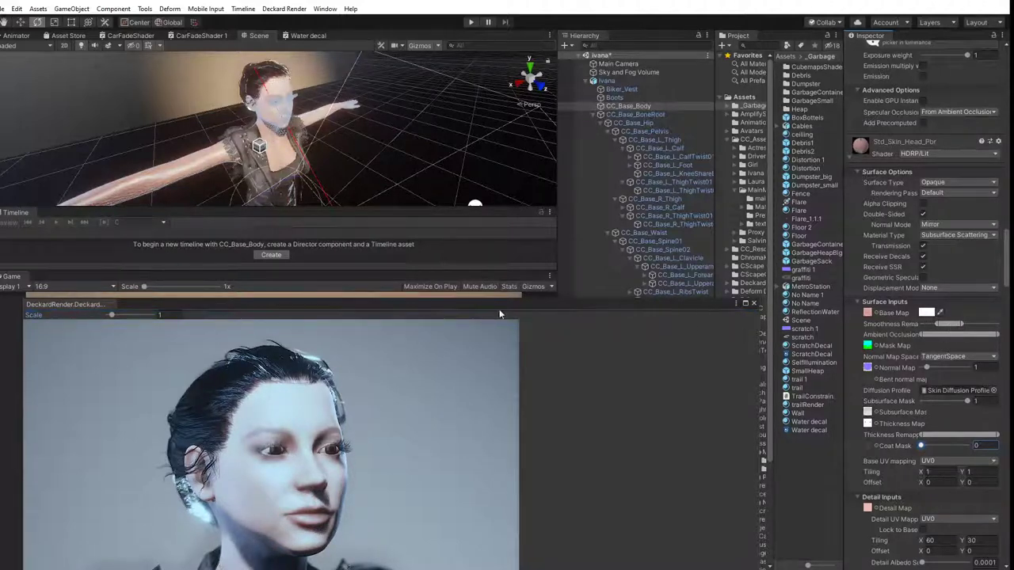
{"action": "left_click_drag", "start_coordinate": [448, 304], "coordinate": [486, 258]}
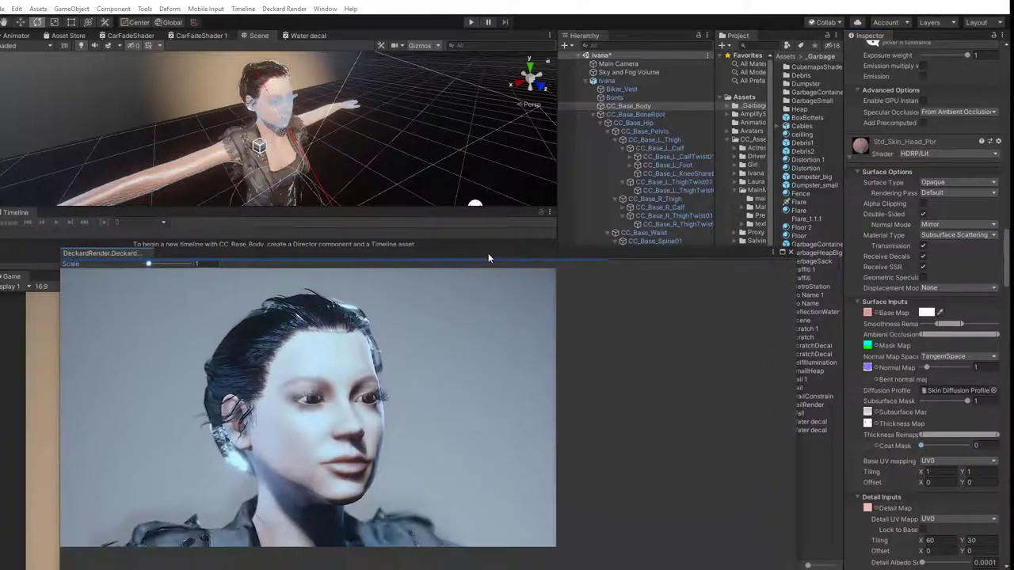
{"action": "left_click", "coordinate": [933, 446]}
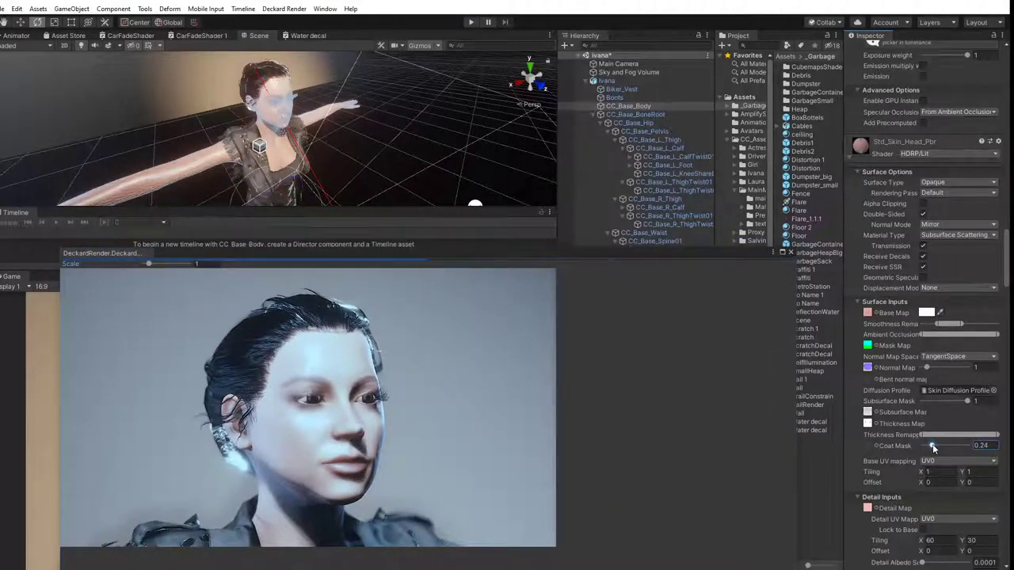
{"action": "mouse_move", "coordinate": [932, 446]}
{"action": "left_mouse_down"}
{"action": "mouse_move", "coordinate": [966, 449]}
{"action": "mouse_move", "coordinate": [914, 445]}
{"action": "left_mouse_up"}
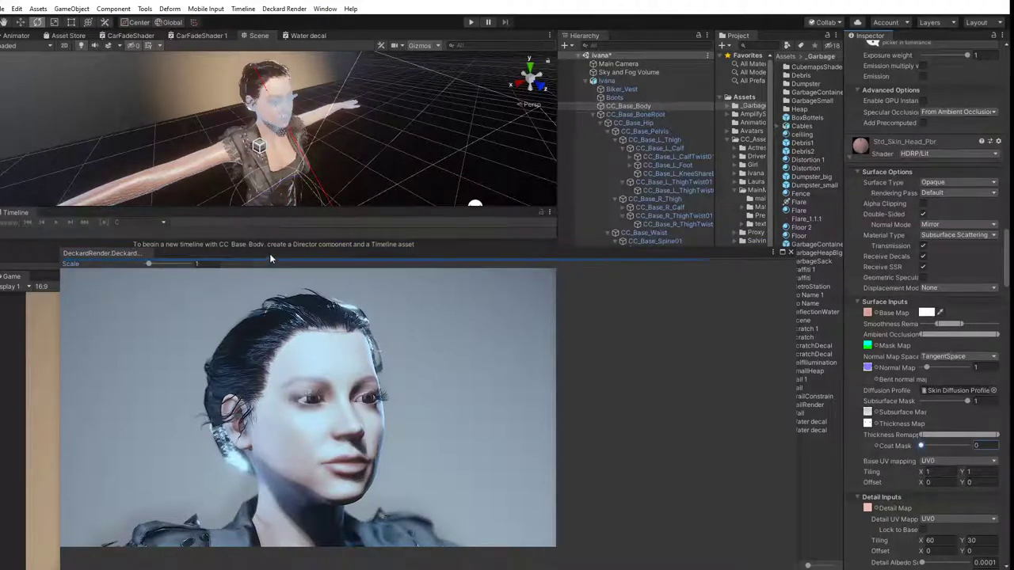
Move the render window aside, inspect the Cube, and deactivate the Reflection Probe.
{"action": "left_click_drag", "start_coordinate": [271, 254], "coordinate": [269, 277]}
{"action": "left_click_drag", "start_coordinate": [618, 272], "coordinate": [412, 204]}
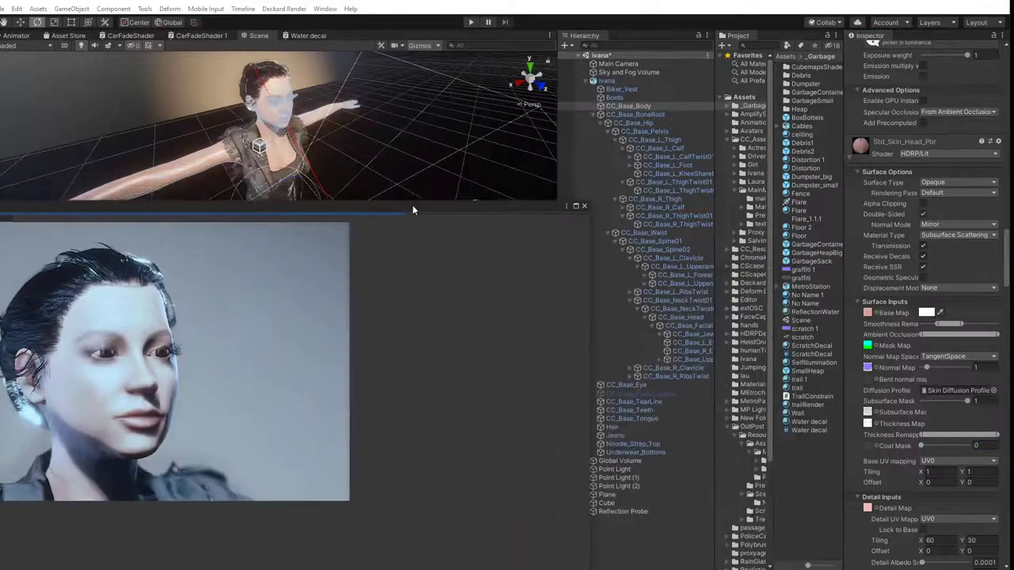
{"action": "left_click", "coordinate": [606, 503]}
{"action": "scroll", "coordinate": [879, 48], "scroll_direction": "up", "scroll_amount": 8}
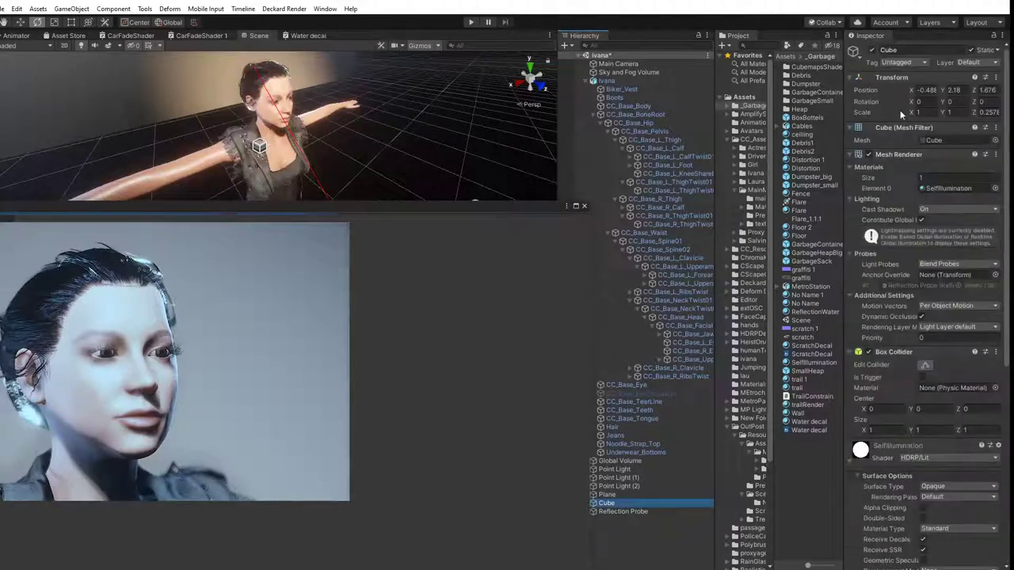
{"action": "left_click", "coordinate": [613, 512]}
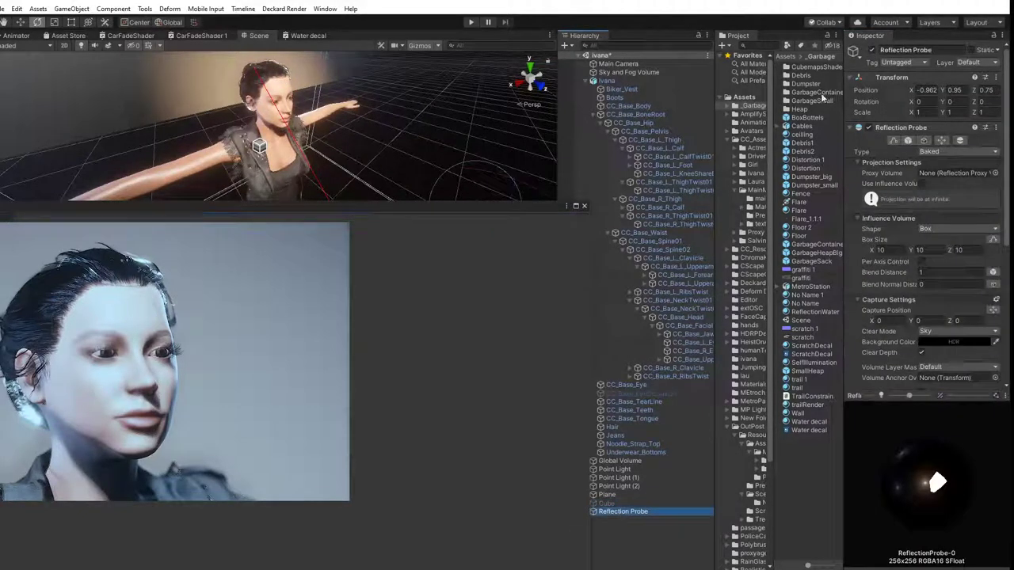
{"action": "left_click", "coordinate": [872, 49]}
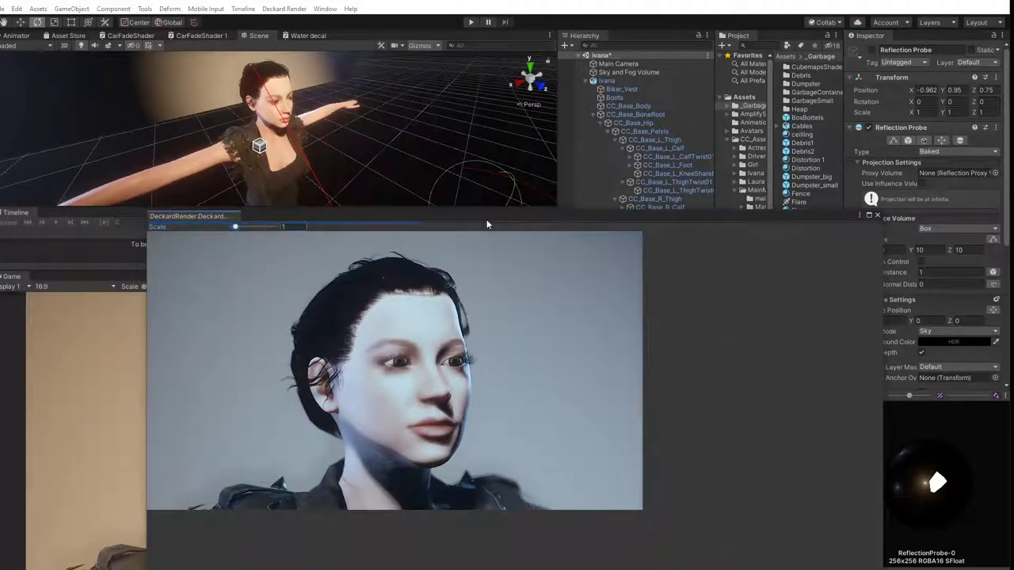
Collapse Ivana's hierarchy and show Point Light's 146.92-lumen, 0.36 by 0.46 soft light settings.
{"action": "left_click_drag", "start_coordinate": [480, 218], "coordinate": [319, 324]}
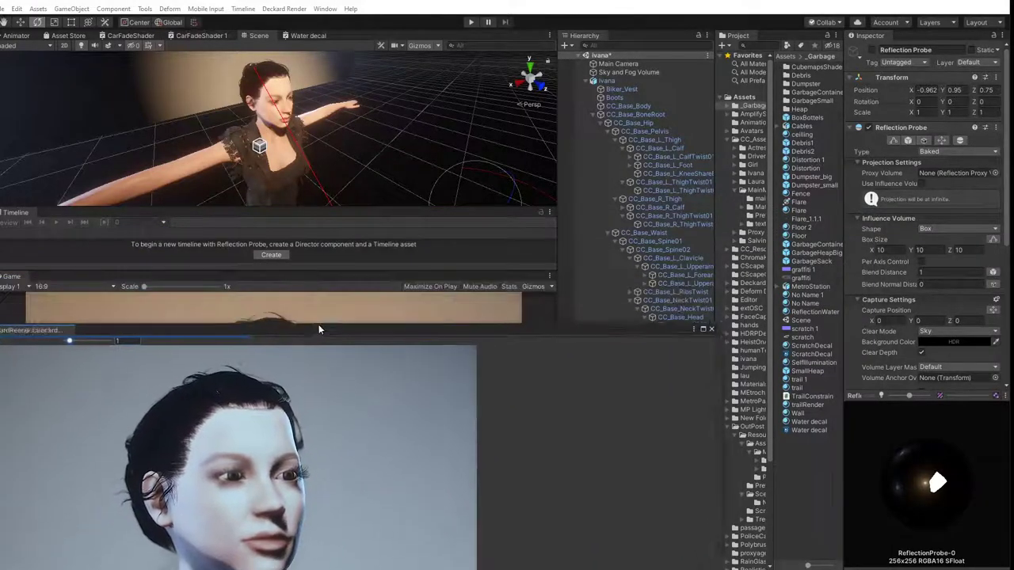
{"action": "left_click", "coordinate": [587, 81]}
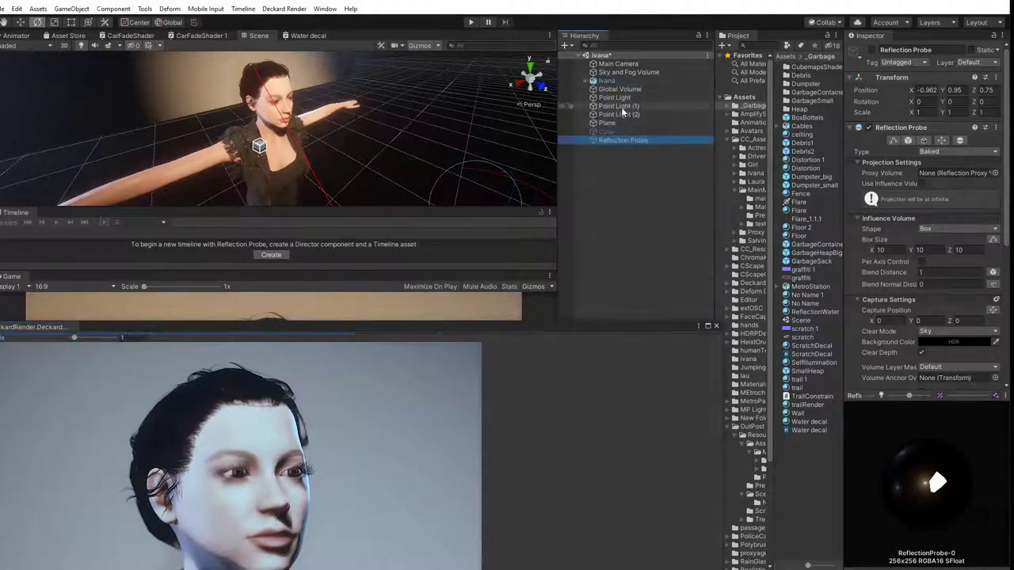
{"action": "left_click", "coordinate": [622, 98]}
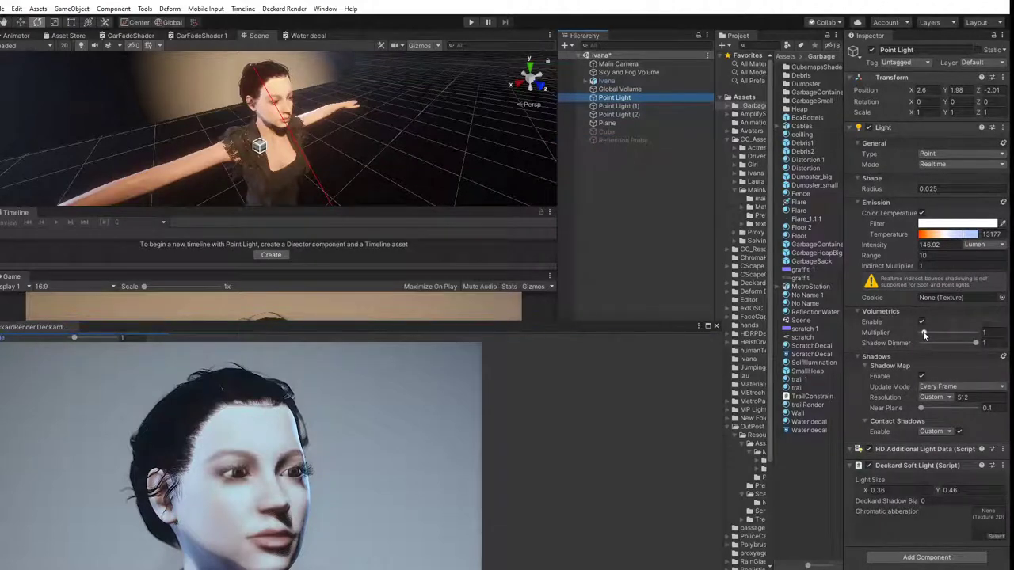
Give Point Light (2) an Ultra shadow resolution and a 0.0001 shadow near plane.
{"action": "left_click", "coordinate": [610, 114]}
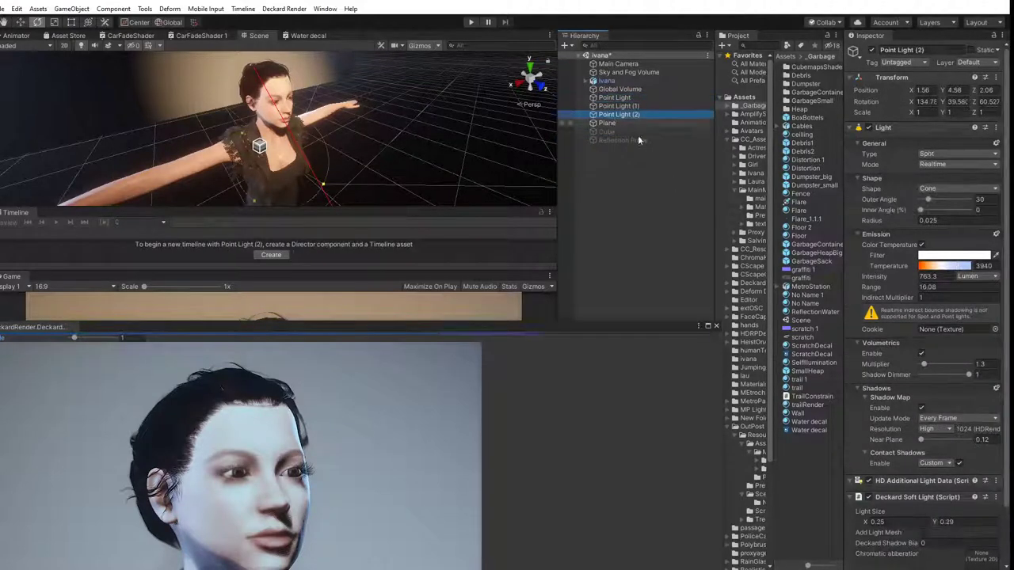
{"action": "left_click", "coordinate": [937, 429]}
{"action": "left_click", "coordinate": [942, 487]}
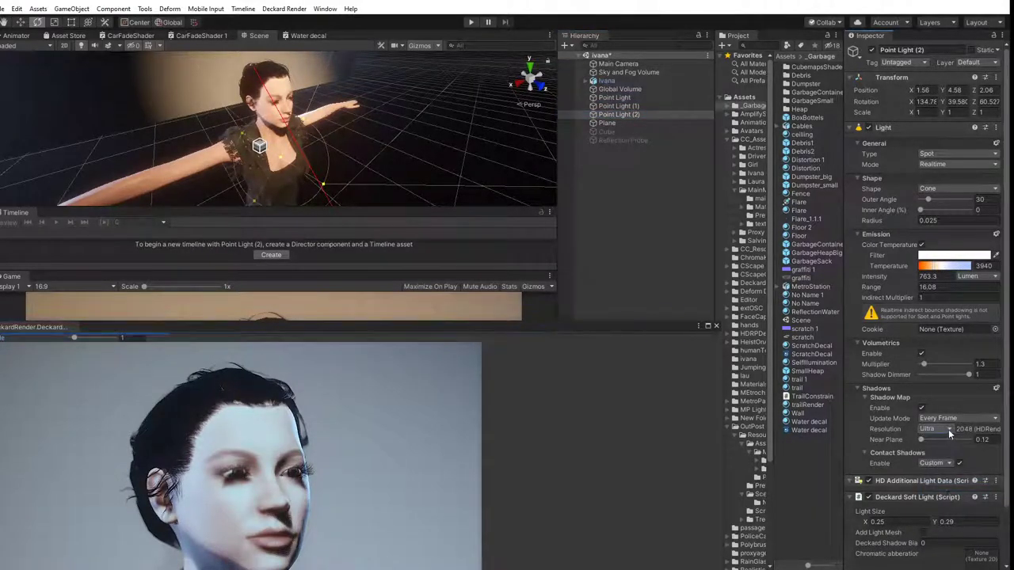
{"action": "left_click_drag", "start_coordinate": [921, 439], "coordinate": [909, 441]}
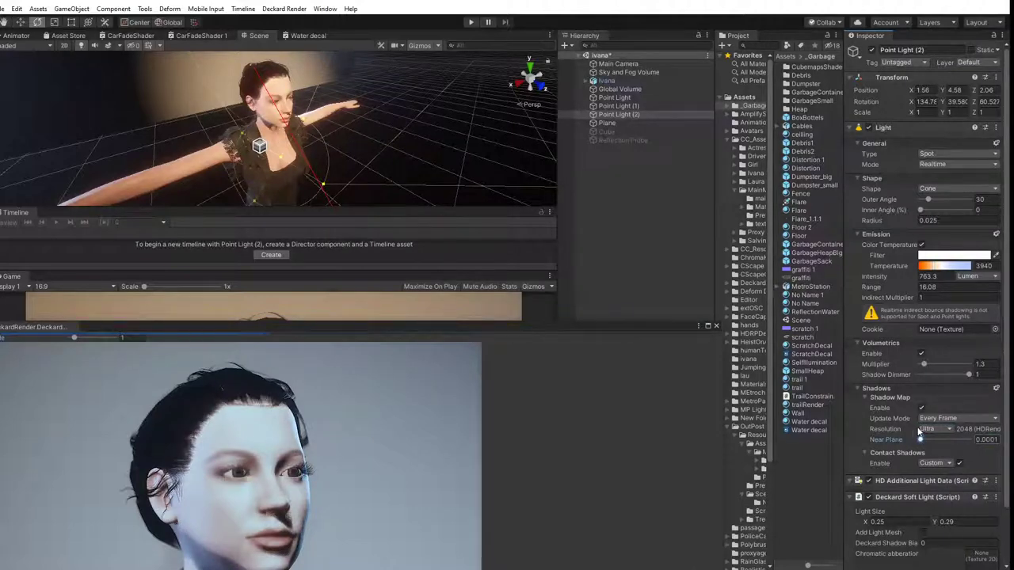
Try Medium resolution, keep contact shadows Custom, return to Ultra, and move the render window.
{"action": "left_click", "coordinate": [934, 429]}
{"action": "left_click", "coordinate": [941, 466]}
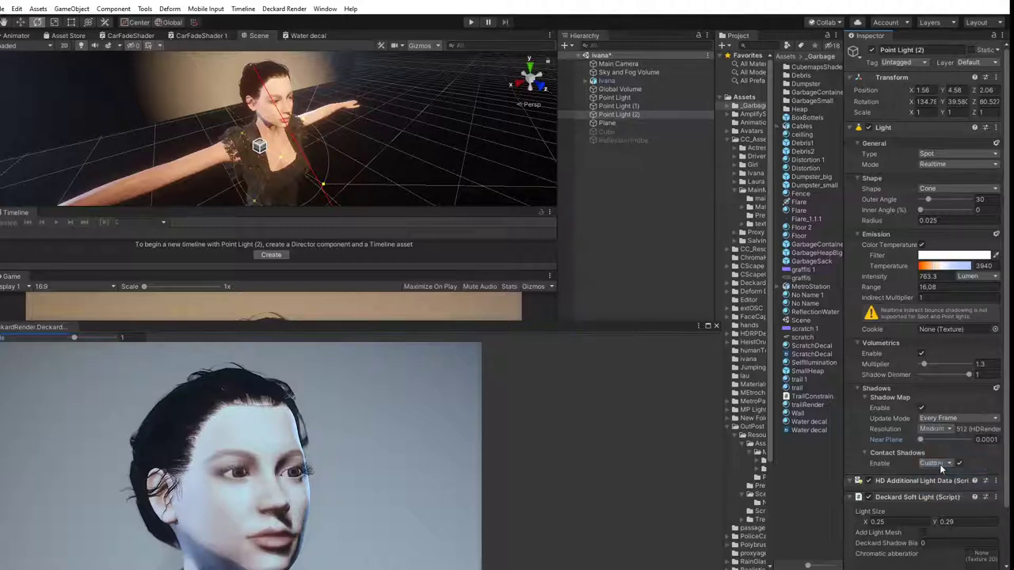
{"action": "left_click", "coordinate": [948, 465]}
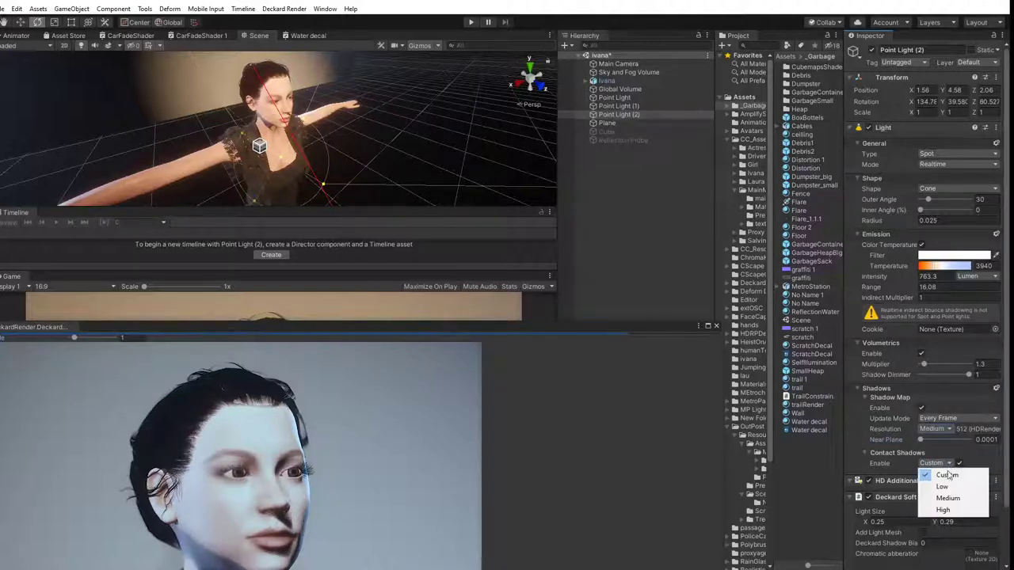
{"action": "left_click", "coordinate": [960, 465]}
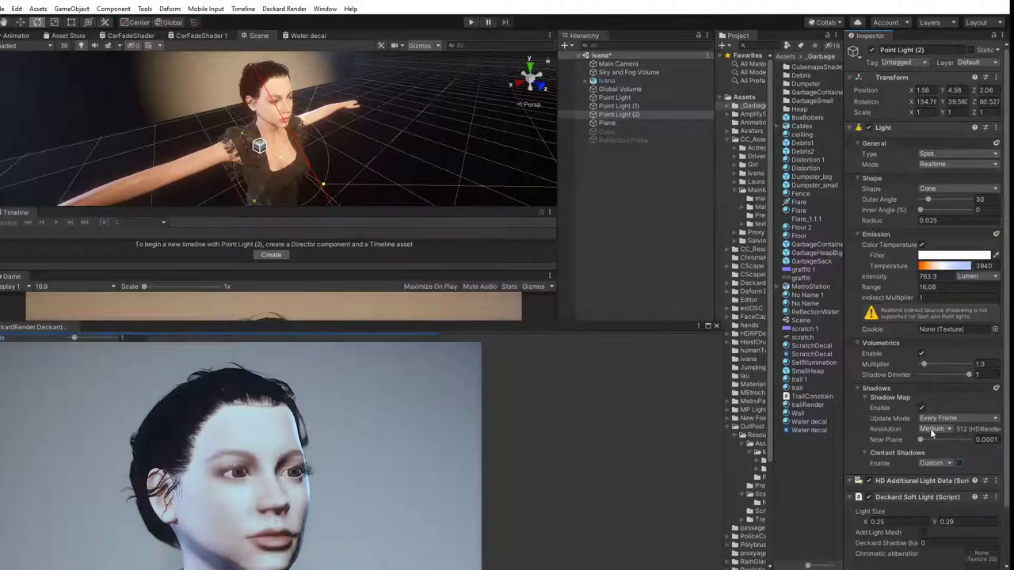
{"action": "left_click", "coordinate": [931, 429]}
{"action": "left_click", "coordinate": [935, 483]}
{"action": "left_click_drag", "start_coordinate": [465, 329], "coordinate": [535, 264]}
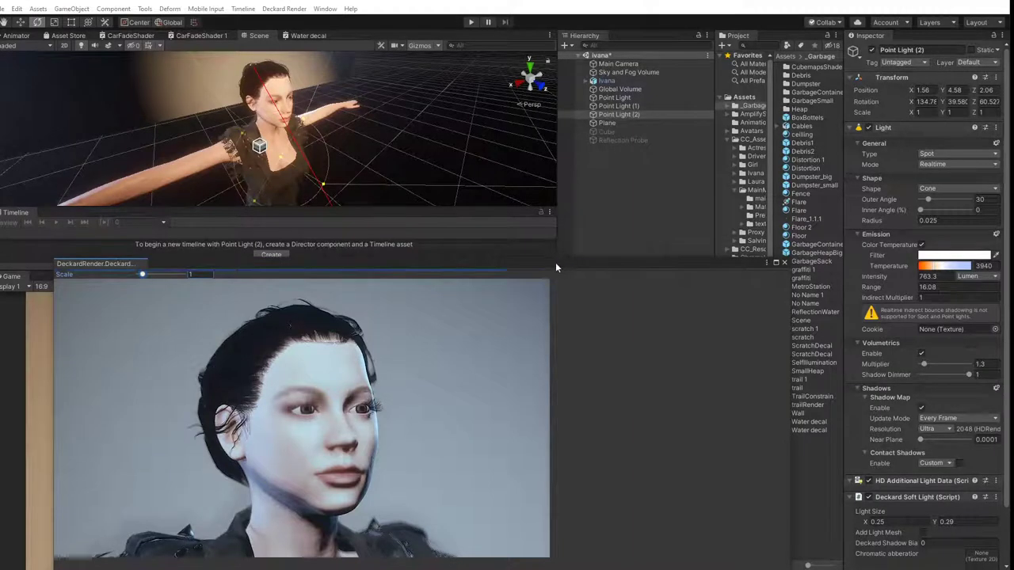
{"action": "left_click_drag", "start_coordinate": [555, 262], "coordinate": [535, 262]}
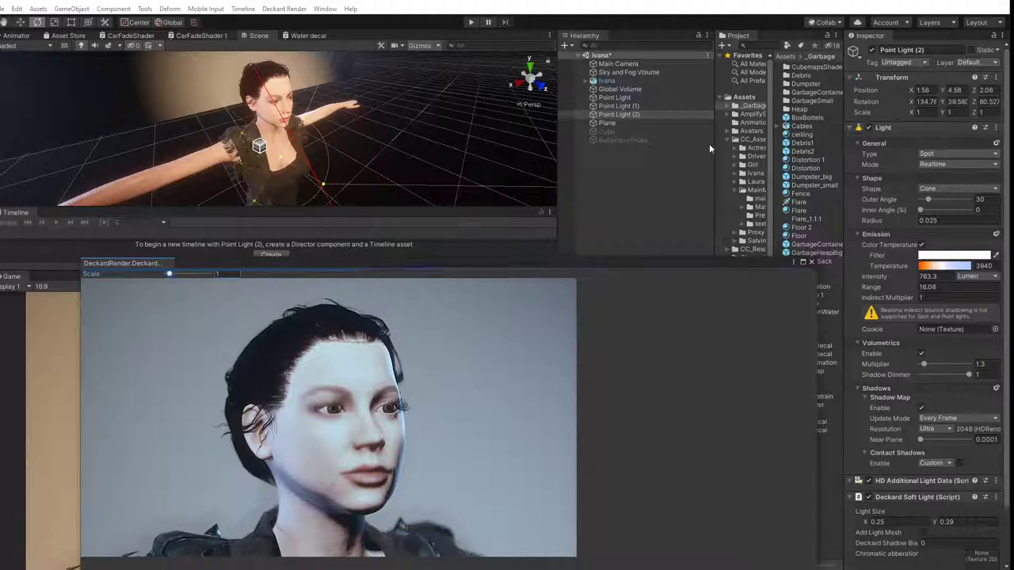
Set the Main Camera's Deckard aperture to f/2.3 and trim the focal length to about 93mm.
{"action": "left_click", "coordinate": [627, 64]}
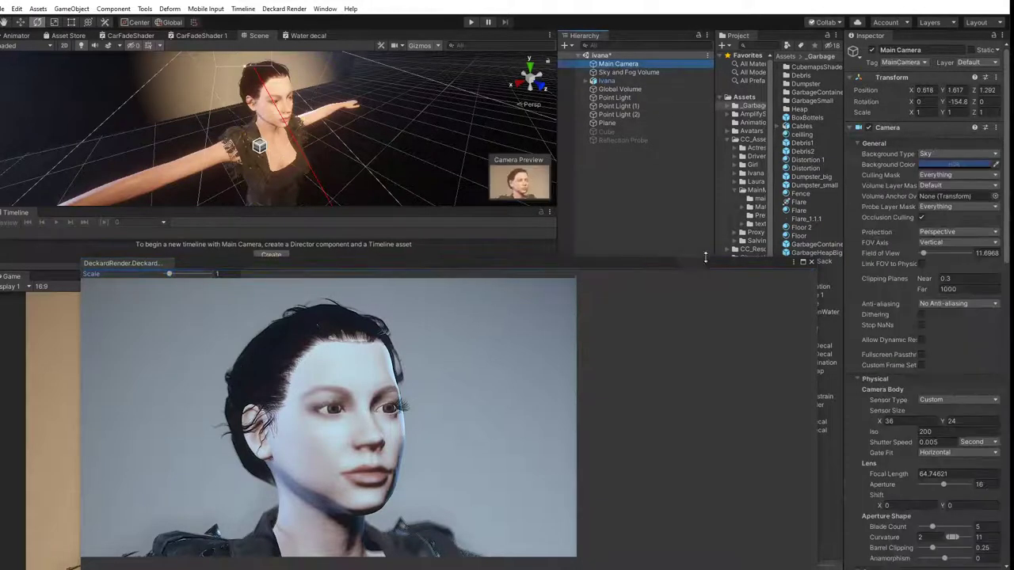
{"action": "left_click_drag", "start_coordinate": [703, 262], "coordinate": [671, 237]}
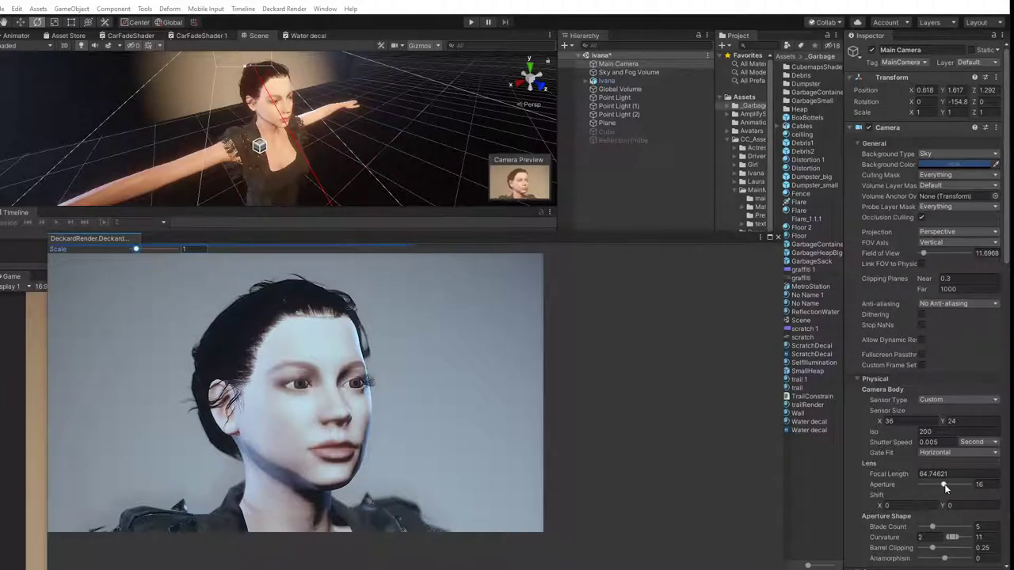
{"action": "scroll", "coordinate": [915, 513], "scroll_direction": "down", "scroll_amount": 10}
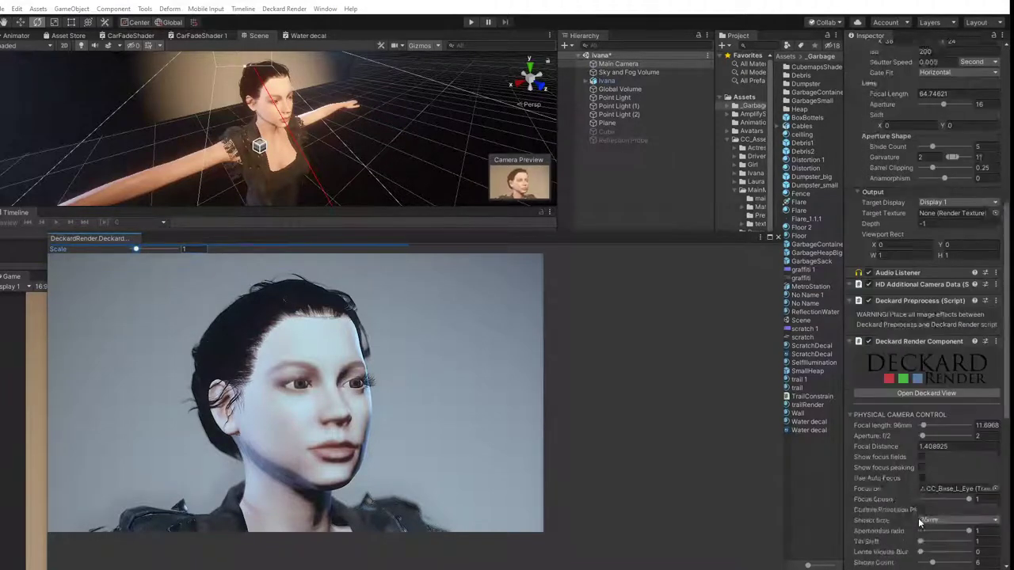
{"action": "left_click_drag", "start_coordinate": [922, 341], "coordinate": [919, 342]}
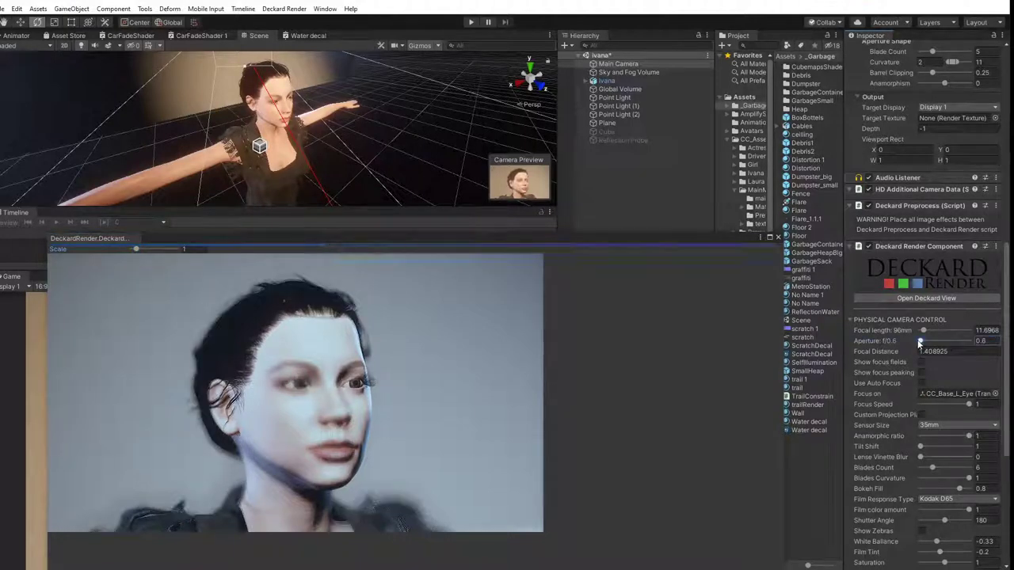
{"action": "left_click_drag", "start_coordinate": [920, 342], "coordinate": [924, 343]}
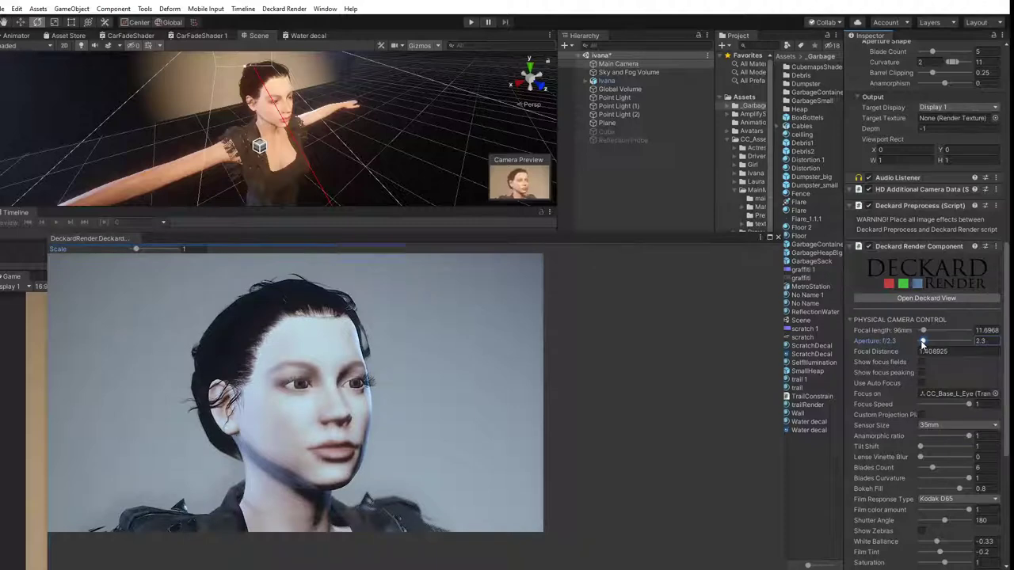
{"action": "left_click_drag", "start_coordinate": [922, 331], "coordinate": [923, 335]}
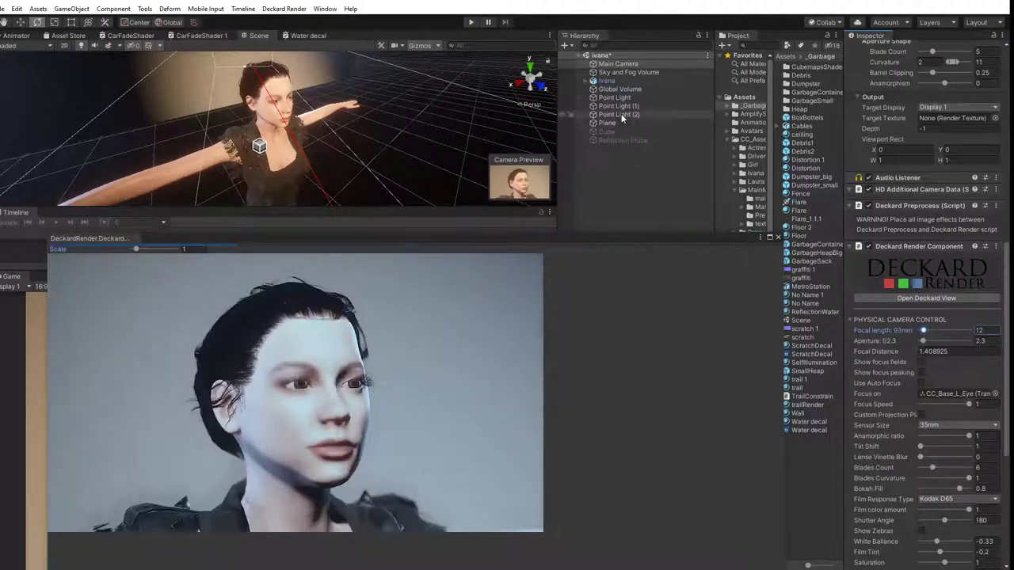
Select Point Light (2) and toggle it off and on to compare its effect.
{"action": "left_click", "coordinate": [621, 114]}
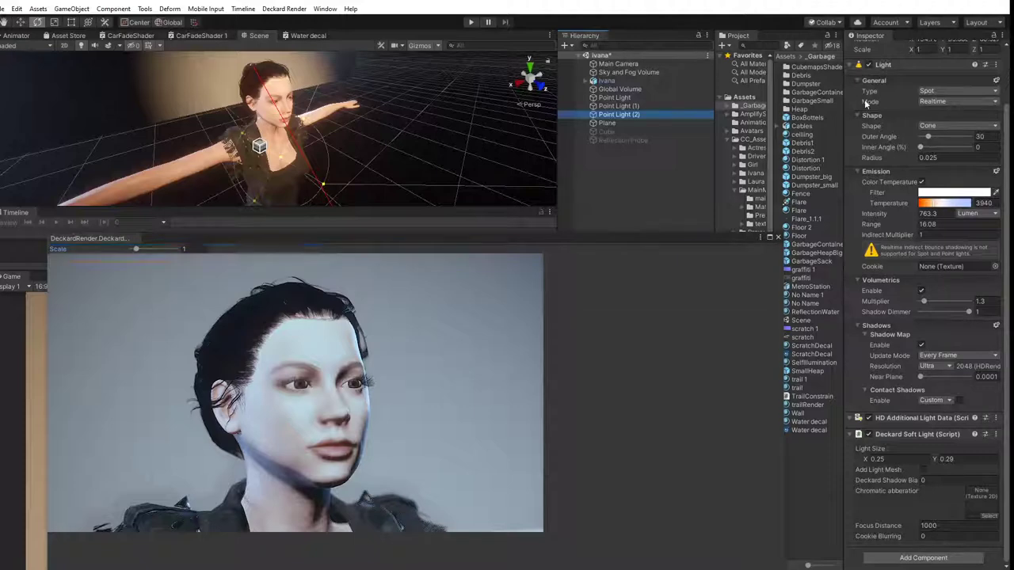
{"action": "scroll", "coordinate": [877, 119], "scroll_direction": "up", "scroll_amount": 2}
{"action": "left_click", "coordinate": [872, 50]}
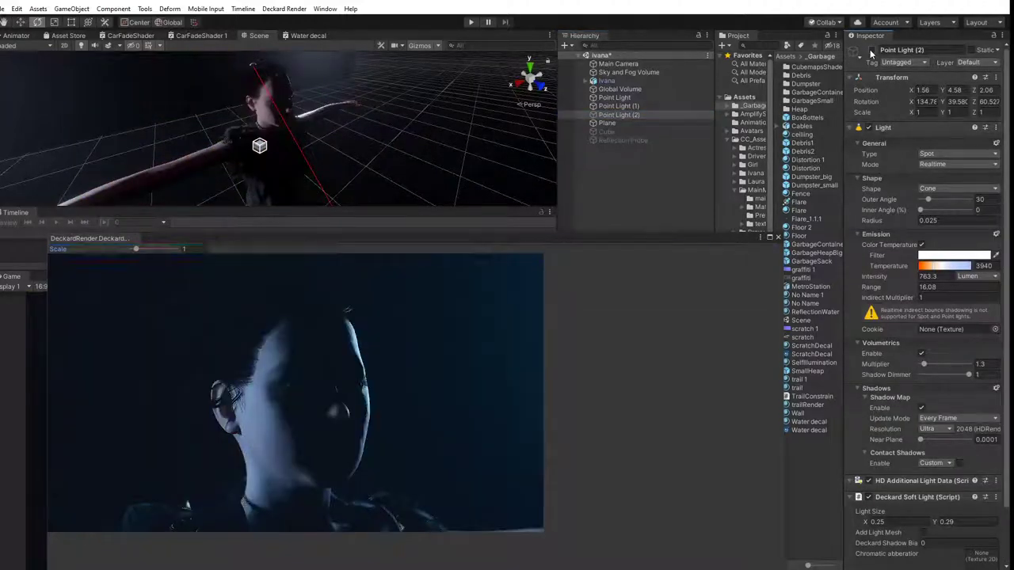
{"action": "left_click", "coordinate": [872, 50]}
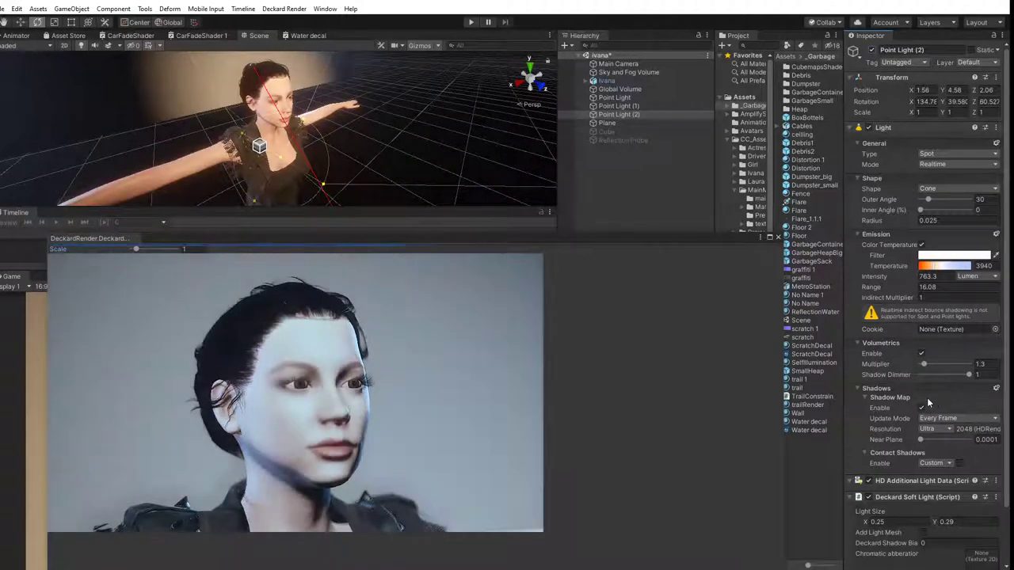
Lower its volumetrics multiplier to 0.8 and its intensity to 138.3 lumen.
{"action": "left_click_drag", "start_coordinate": [924, 365], "coordinate": [923, 366]}
{"action": "scroll", "coordinate": [904, 399], "scroll_direction": "down", "scroll_amount": 3}
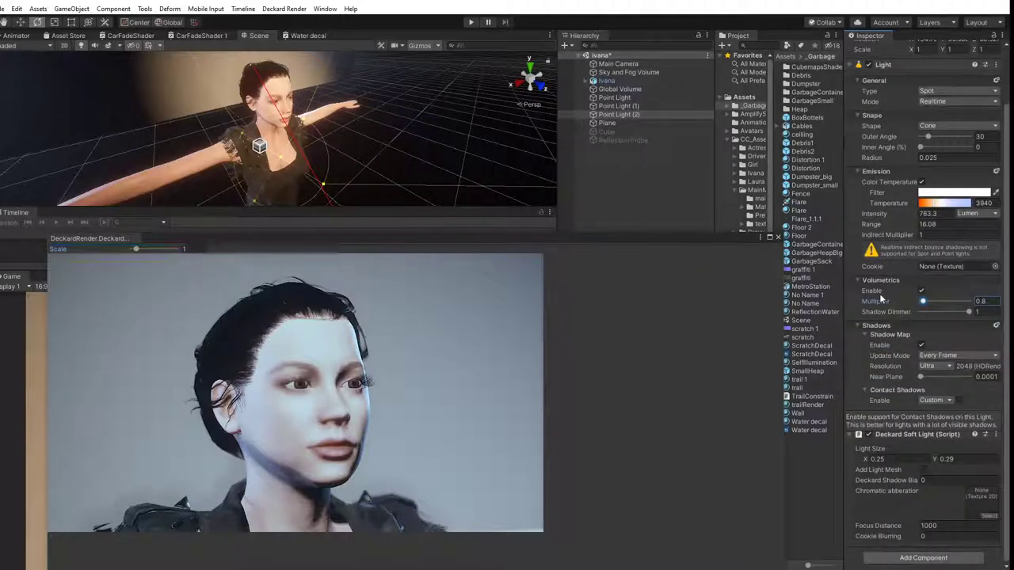
{"action": "left_click_drag", "start_coordinate": [907, 215], "coordinate": [777, 215]}
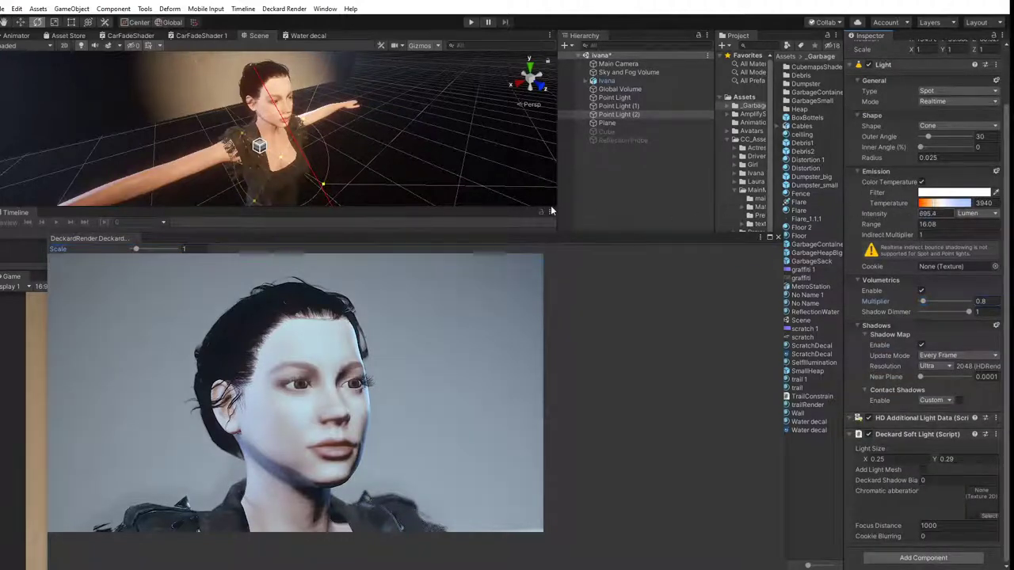
{"action": "left_click_drag", "start_coordinate": [238, 208], "coordinate": [440, 247]}
{"action": "key", "text": "w"}
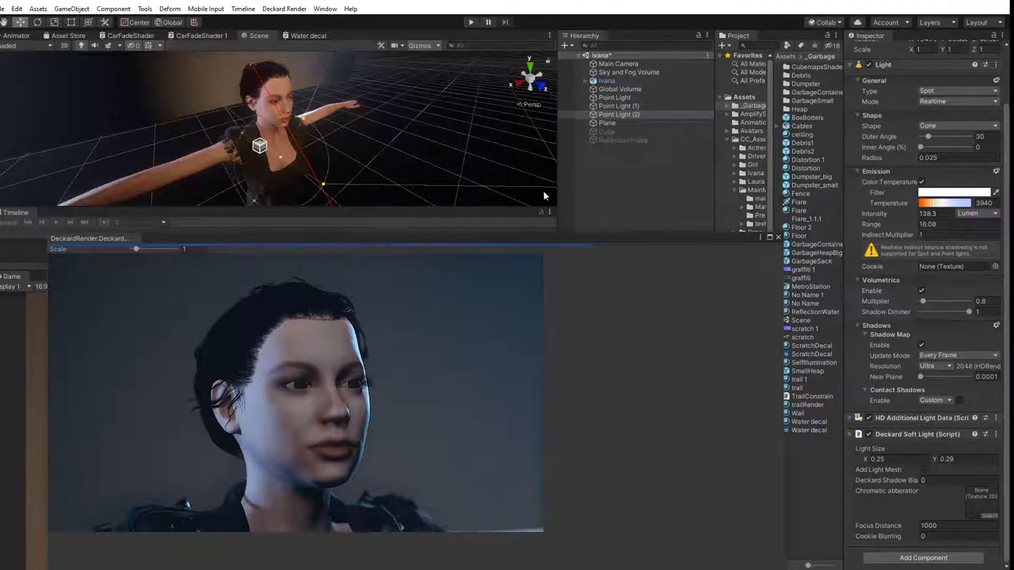
Move Point Light (2) down and re-aim it on local axes to light Ivana's face more strongly.
{"action": "left_click", "coordinate": [614, 114]}
{"action": "key", "text": "f"}
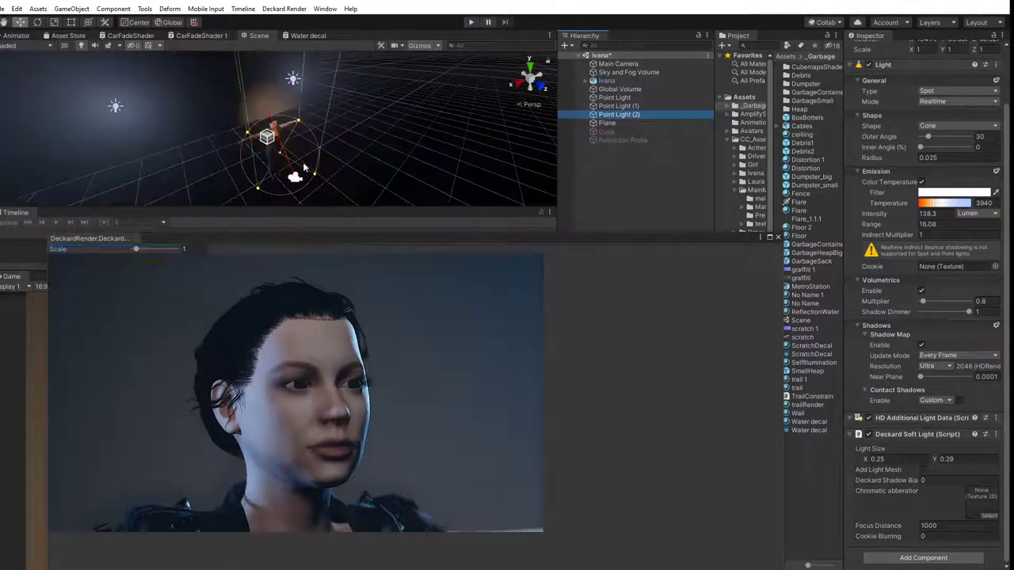
{"action": "left_click_drag", "start_coordinate": [257, 135], "coordinate": [234, 132], "text": "alt"}
{"action": "left_click_drag", "start_coordinate": [242, 86], "coordinate": [247, 103]}
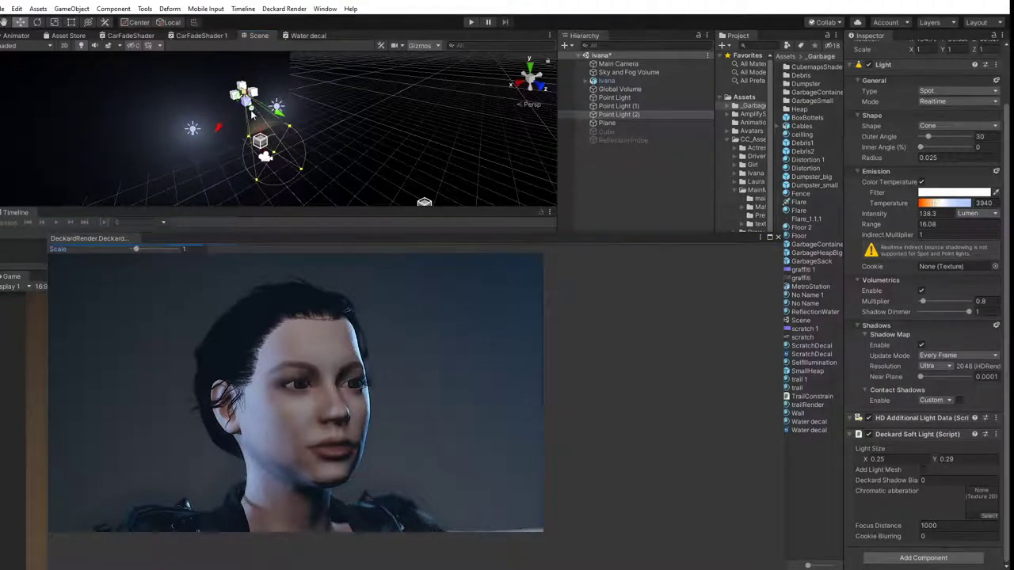
{"action": "left_click", "coordinate": [168, 23]}
{"action": "left_click_drag", "start_coordinate": [261, 141], "coordinate": [233, 107]}
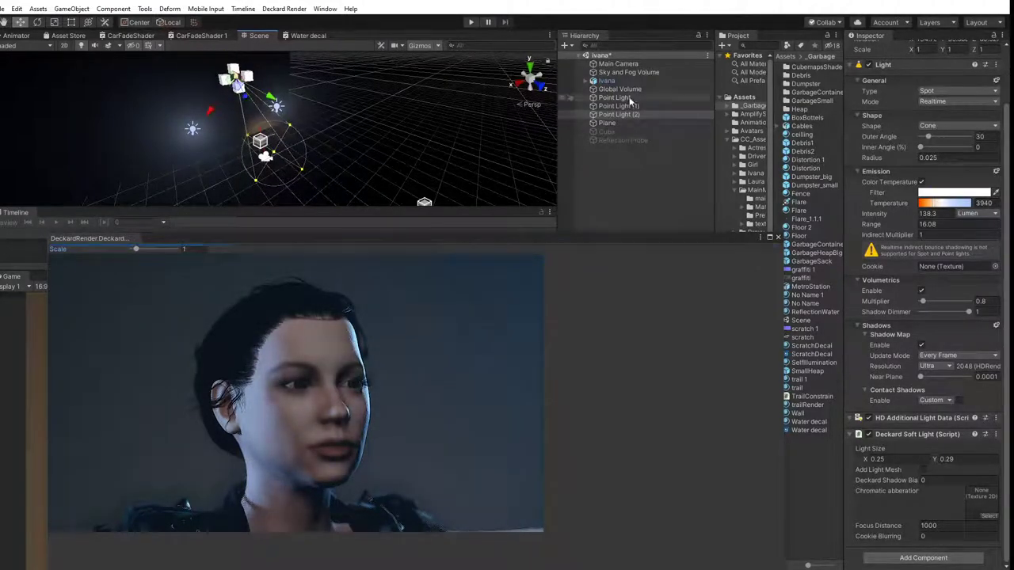
{"action": "left_click", "coordinate": [607, 81]}
Rotate Ivana to about 3.7° around Y and move her back near position 0, -0.02, 0.07.
{"action": "key", "text": "e"}
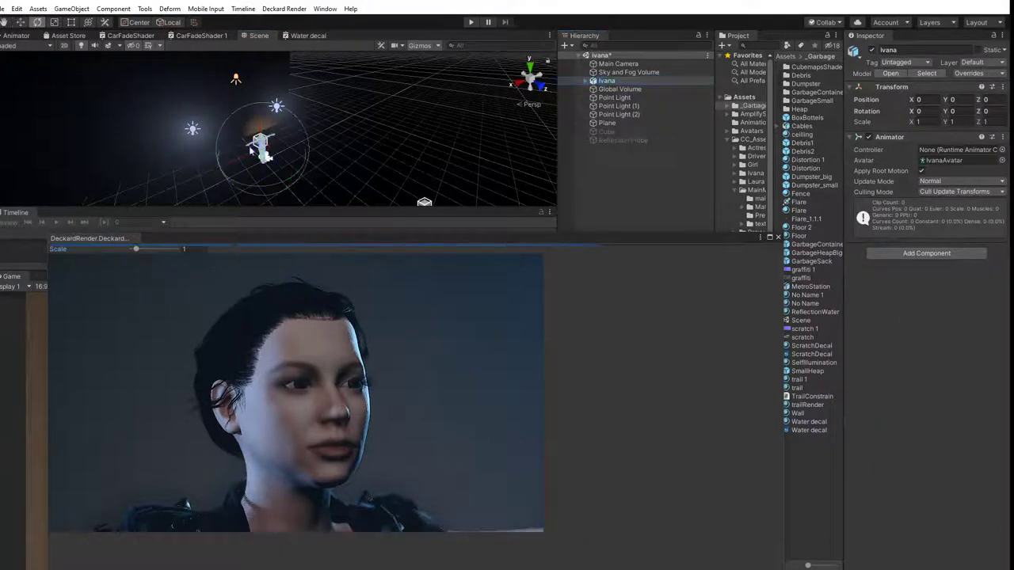
{"action": "left_click_drag", "start_coordinate": [253, 186], "coordinate": [279, 196]}
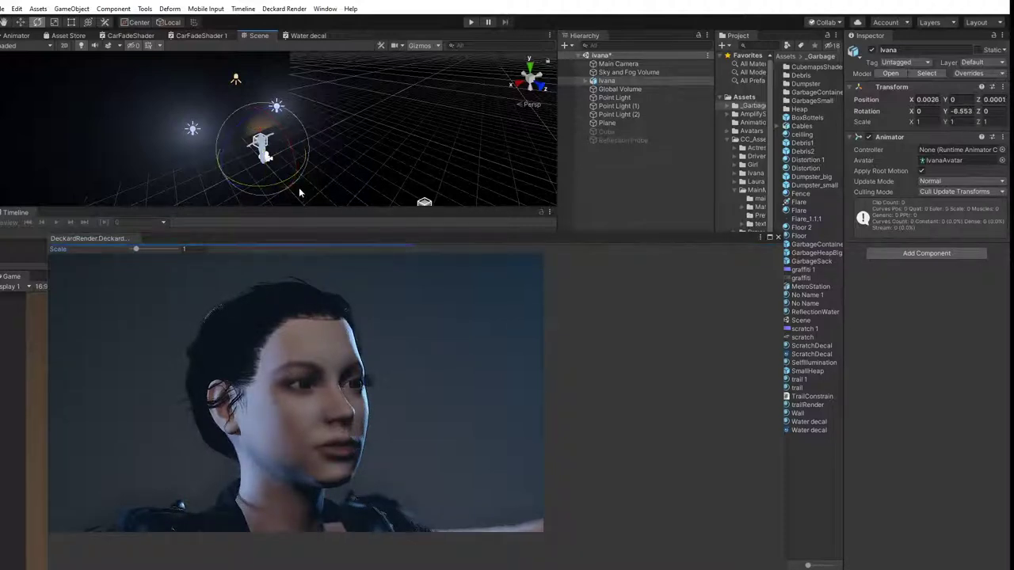
{"action": "left_click_drag", "start_coordinate": [268, 188], "coordinate": [250, 191]}
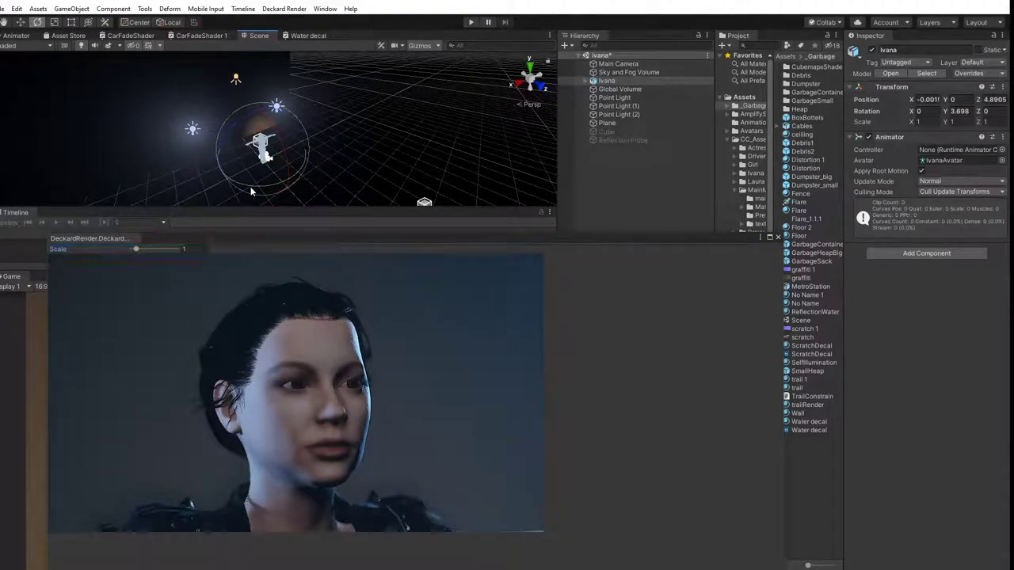
{"action": "left_click", "coordinate": [21, 22]}
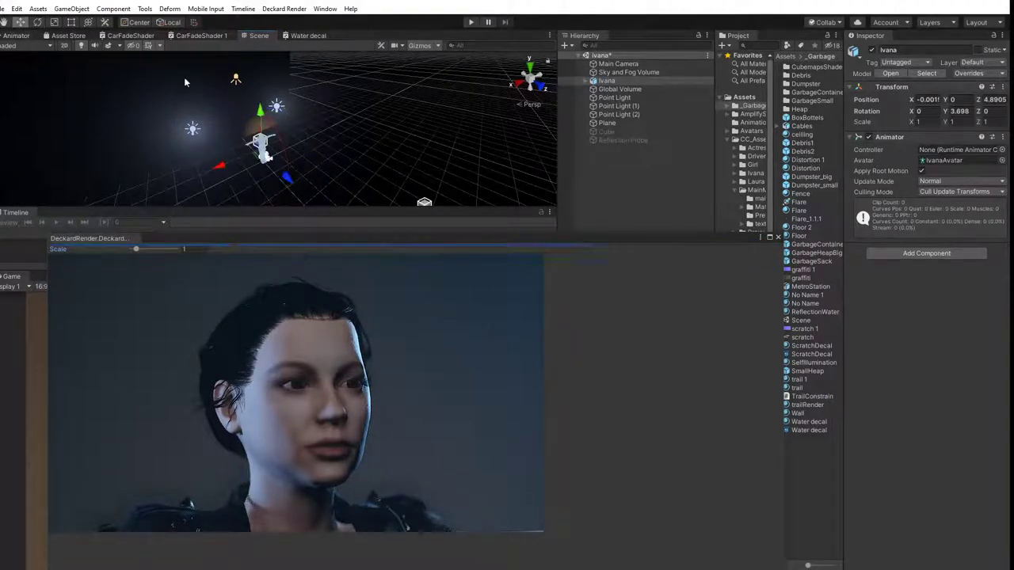
{"action": "left_click", "coordinate": [623, 82]}
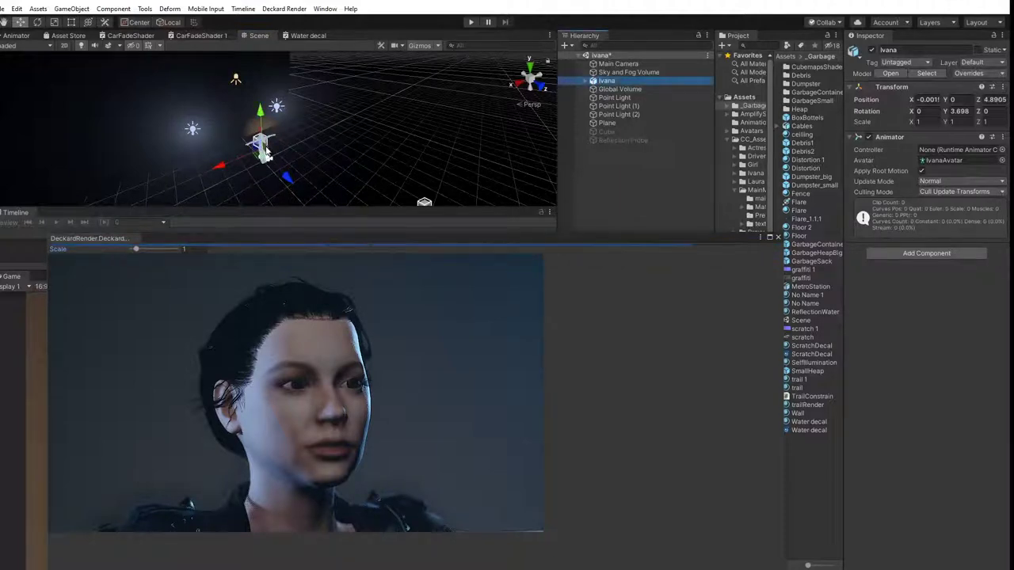
{"action": "left_click_drag", "start_coordinate": [266, 151], "coordinate": [262, 118]}
{"action": "left_click_drag", "start_coordinate": [263, 116], "coordinate": [263, 116]}
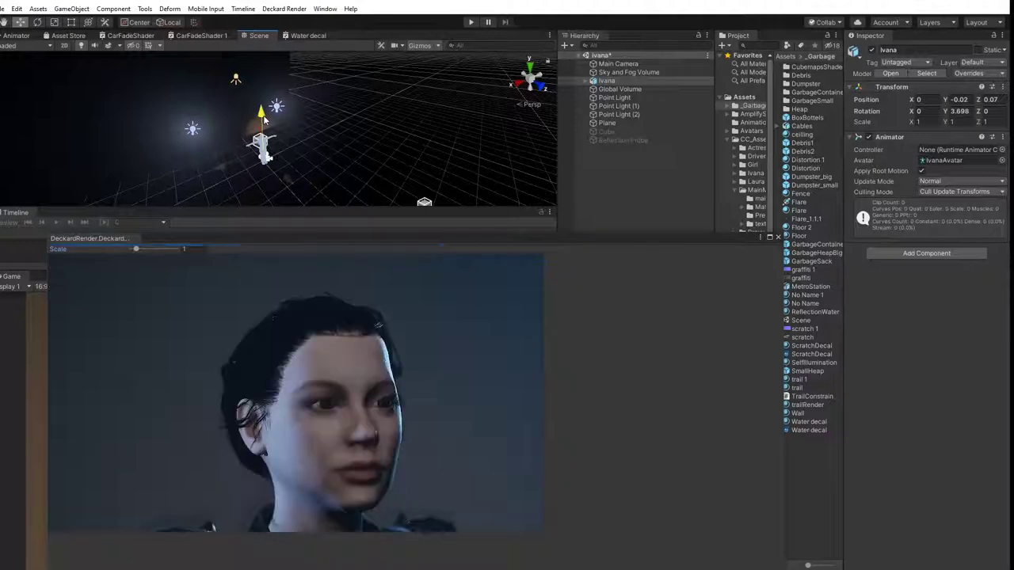
Move the Reflection Probe toward Ivana's head.
{"action": "left_click", "coordinate": [646, 185]}
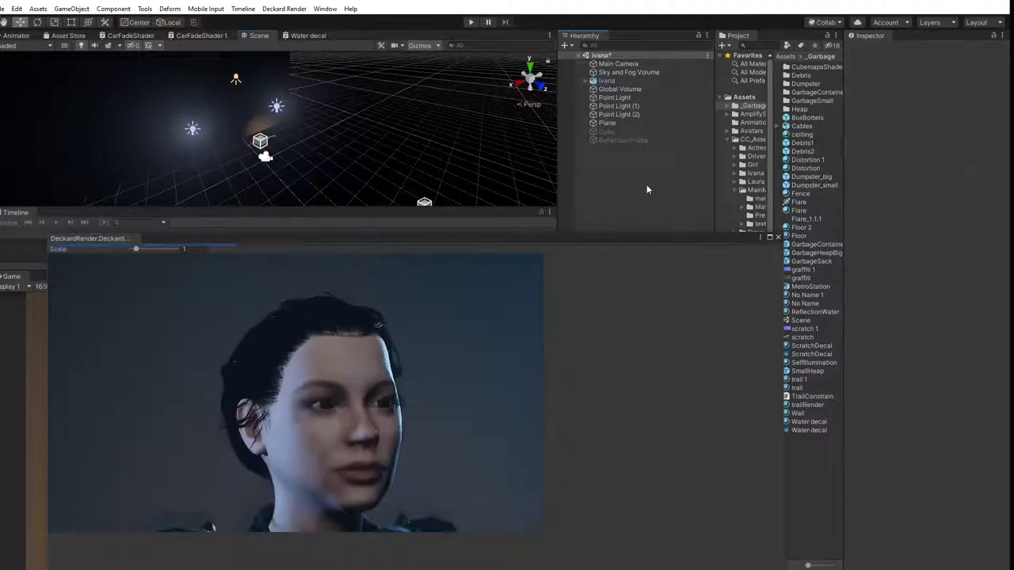
{"action": "left_click", "coordinate": [635, 141]}
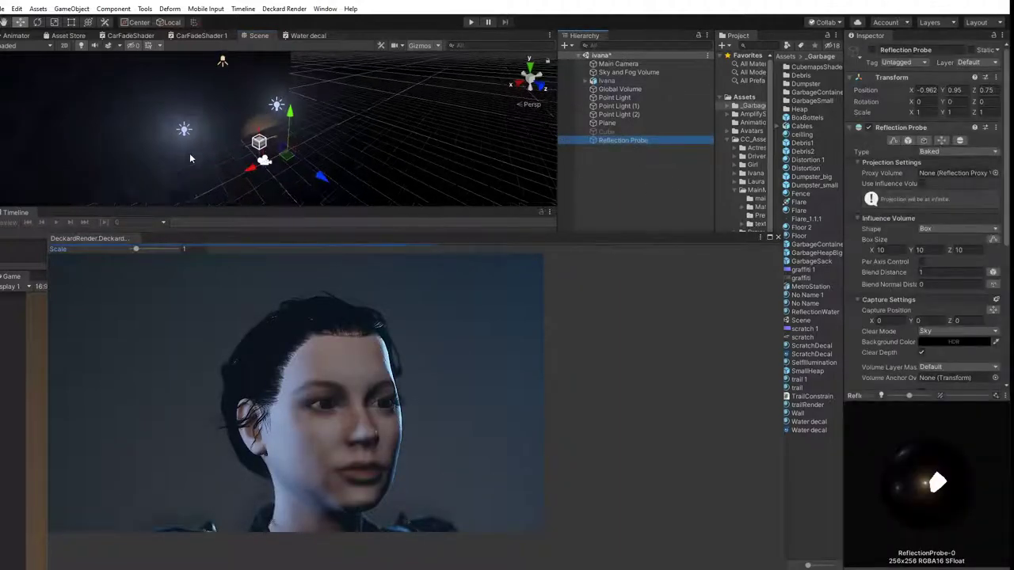
{"action": "right_click_drag", "start_coordinate": [190, 157], "coordinate": [277, 63]}
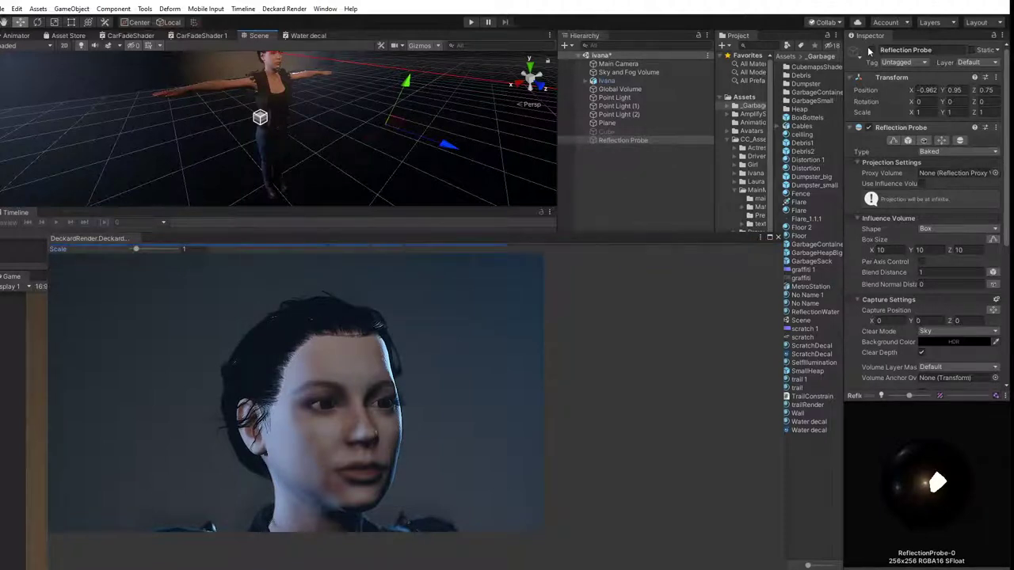
{"action": "left_click", "coordinate": [625, 141]}
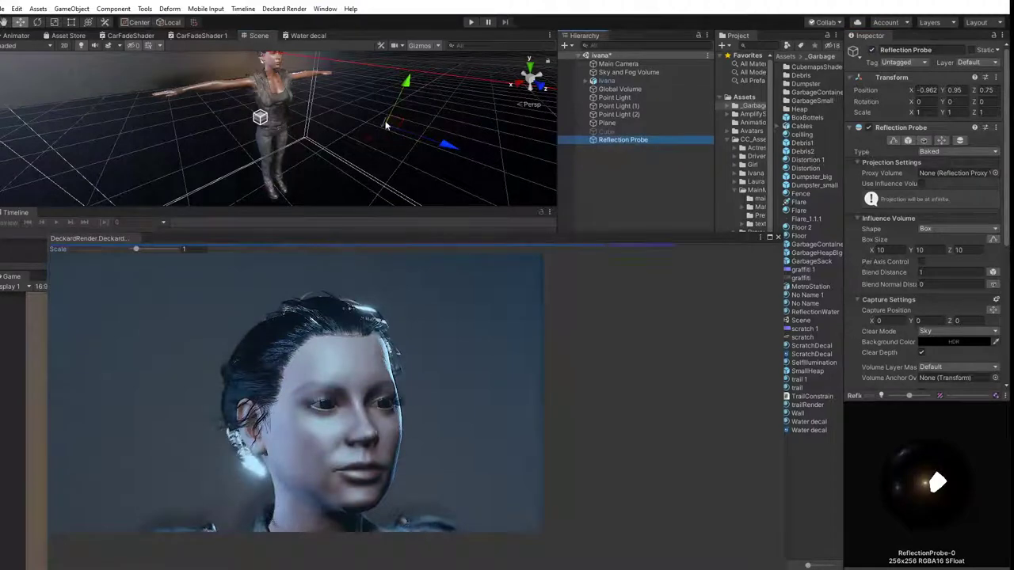
{"action": "left_click_drag", "start_coordinate": [386, 125], "coordinate": [269, 73]}
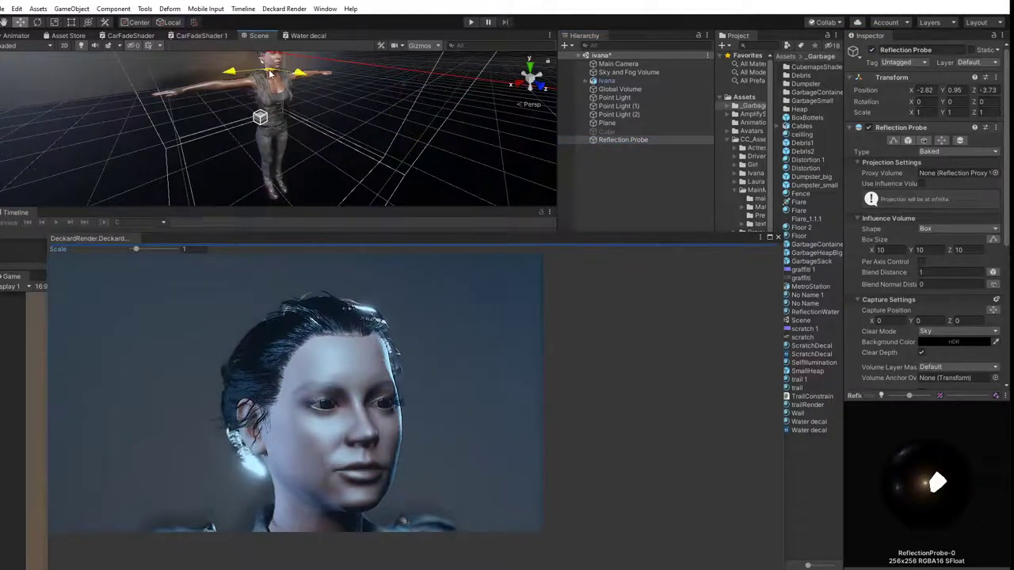
Set the Reflection Probe's multiplier to 1 and re-bake its reflection.
{"action": "scroll", "coordinate": [269, 73], "scroll_direction": "up", "scroll_amount": 3}
{"action": "scroll", "coordinate": [891, 319], "scroll_direction": "down", "scroll_amount": 5}
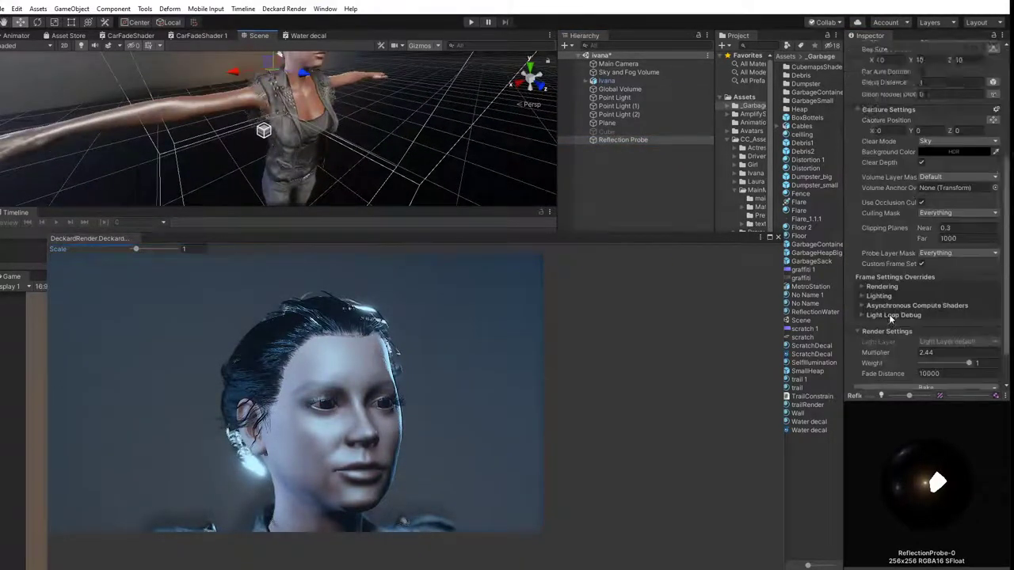
{"action": "scroll", "coordinate": [891, 318], "scroll_direction": "down", "scroll_amount": 2}
{"action": "left_click_drag", "start_coordinate": [892, 307], "coordinate": [894, 305]}
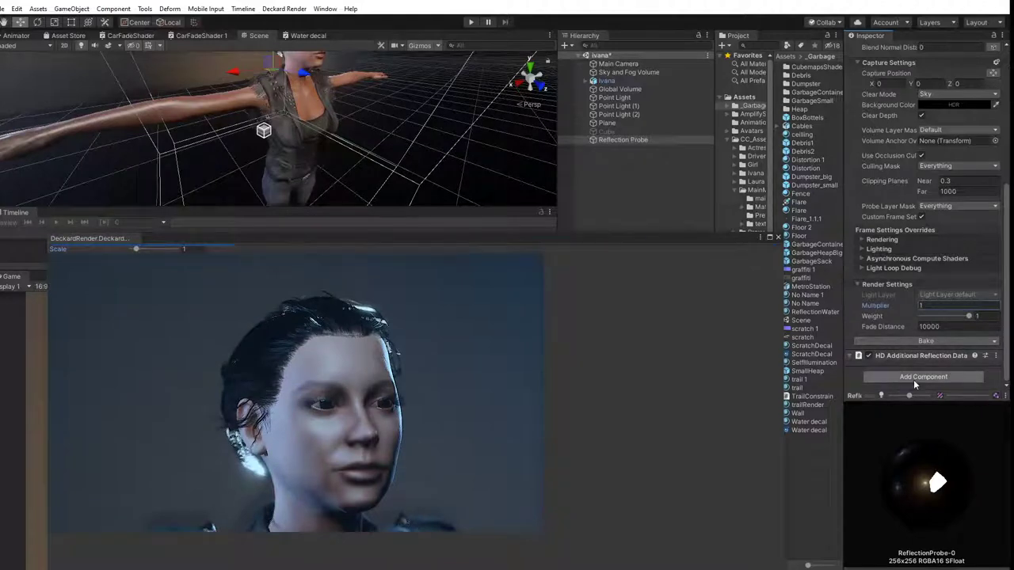
{"action": "scroll", "coordinate": [383, 95], "scroll_direction": "up", "scroll_amount": 3}
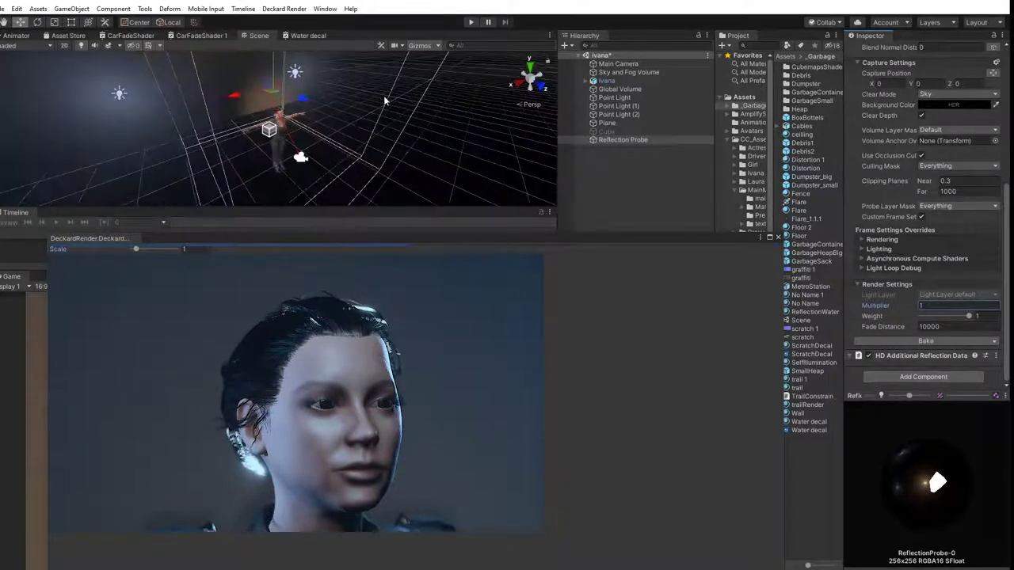
{"action": "mouse_move", "coordinate": [384, 96]}
{"action": "left_mouse_down", "text": "alt"}
{"action": "mouse_move", "coordinate": [372, 99]}
{"action": "mouse_move", "coordinate": [380, 88]}
{"action": "left_mouse_up", "text": "alt"}
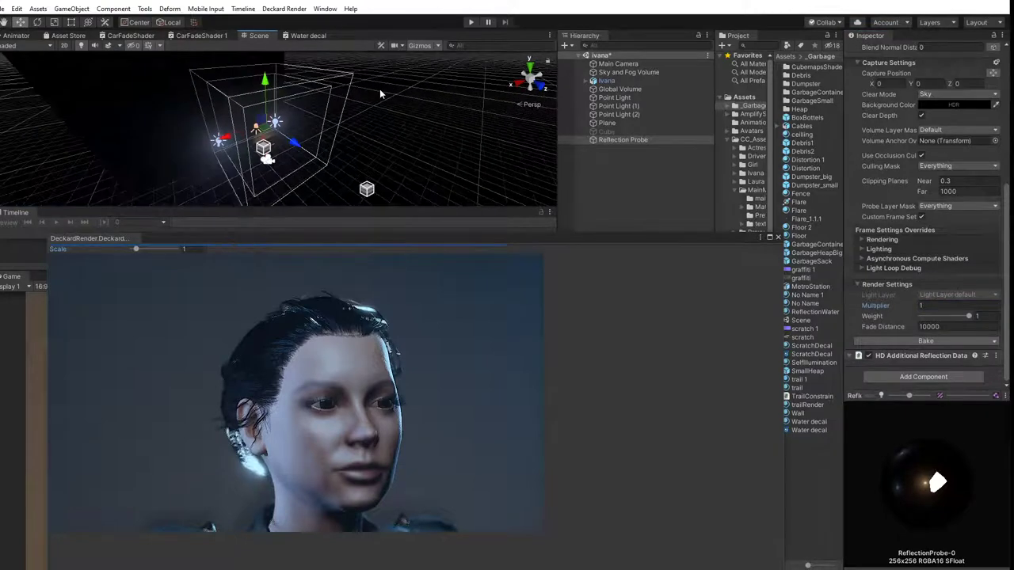
{"action": "left_click", "coordinate": [911, 340]}
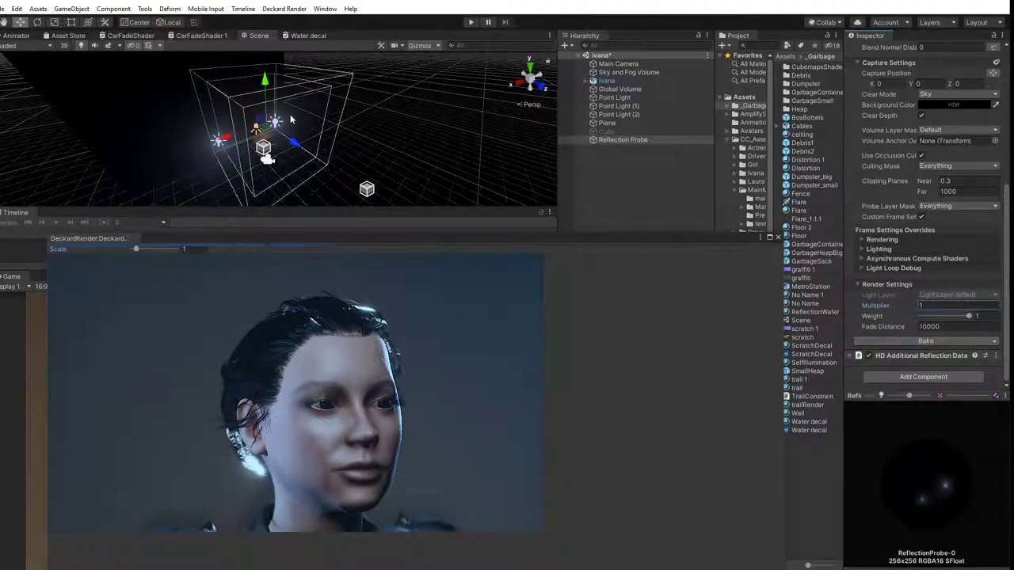
{"action": "left_click_drag", "start_coordinate": [356, 171], "coordinate": [332, 166], "text": "alt"}
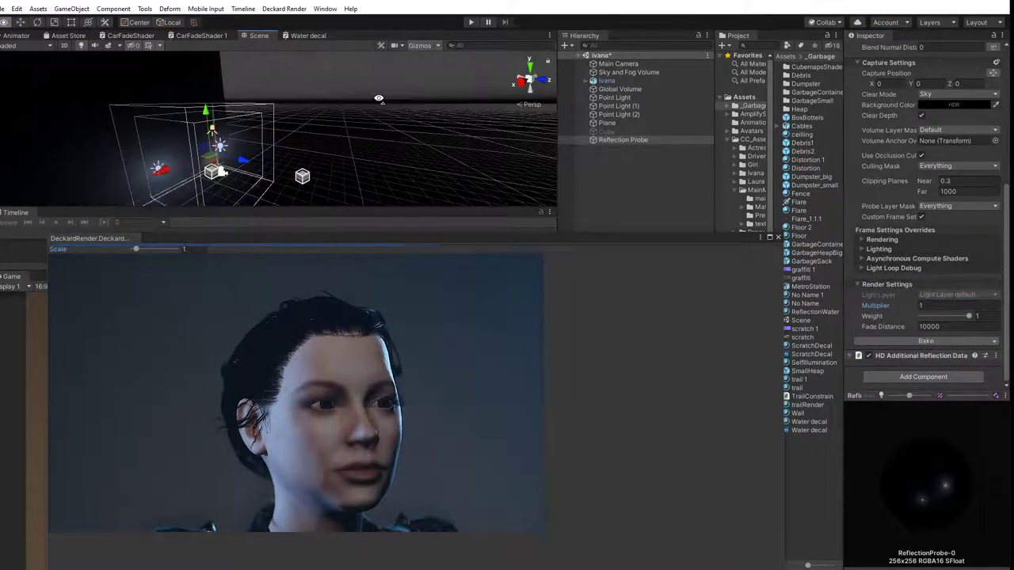
Lower the glowing Cube to Y 0.71 and bake the Reflection Probe.
{"action": "left_click", "coordinate": [604, 131]}
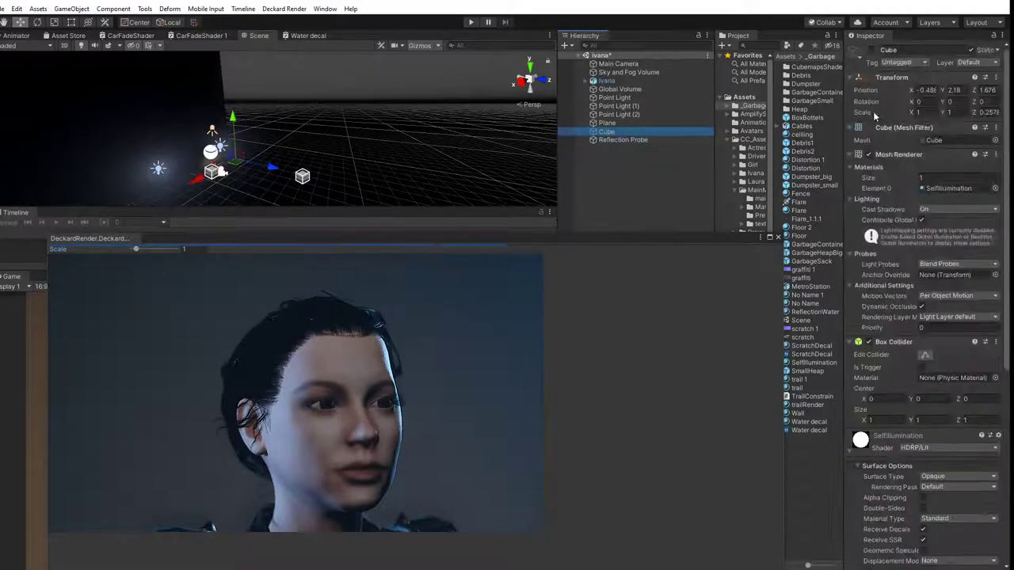
{"action": "scroll", "coordinate": [899, 437], "scroll_direction": "down", "scroll_amount": 5}
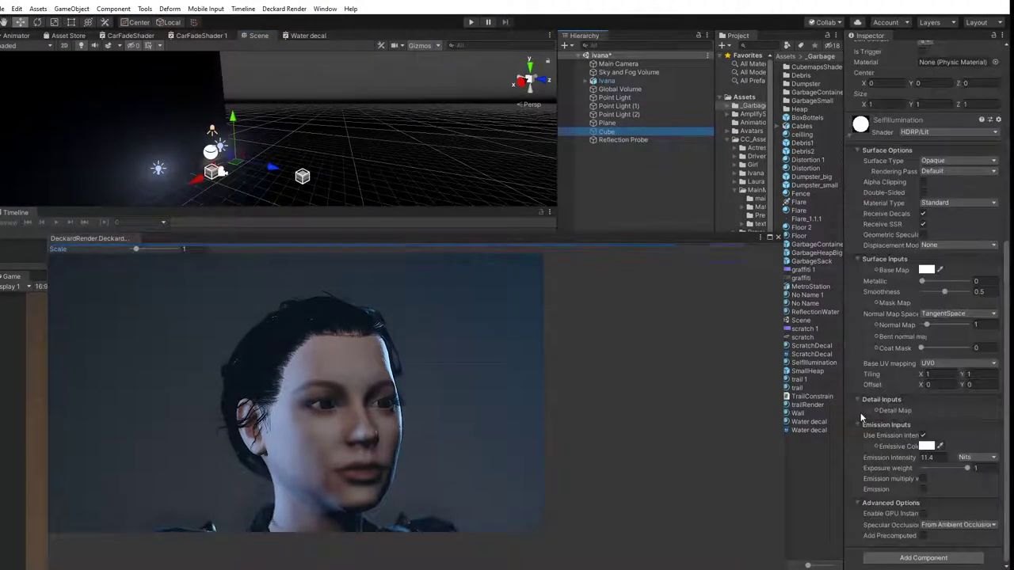
{"action": "scroll", "coordinate": [899, 437], "scroll_direction": "up", "scroll_amount": 5}
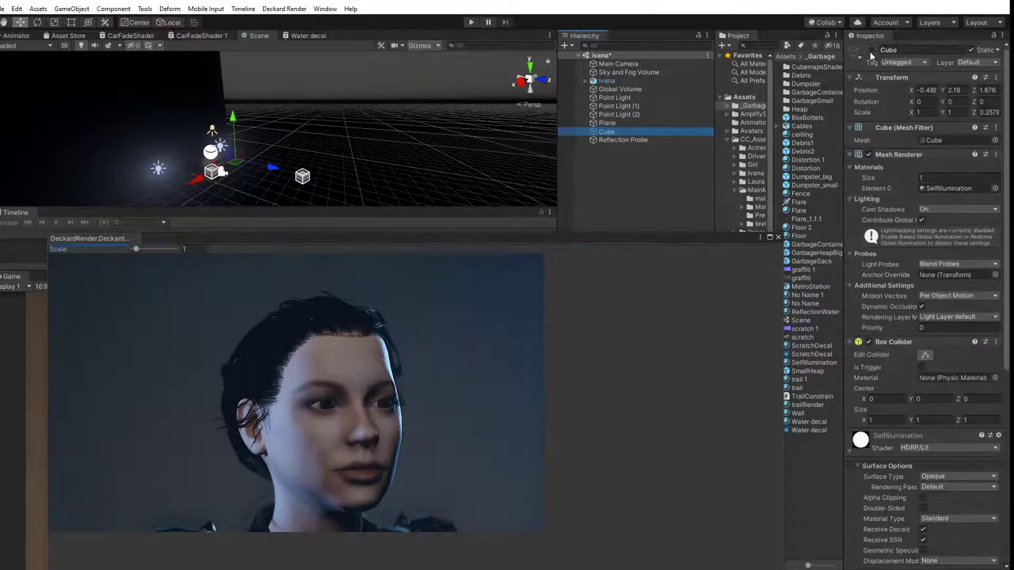
{"action": "left_click", "coordinate": [724, 128]}
{"action": "left_click_drag", "start_coordinate": [233, 119], "coordinate": [235, 140]}
{"action": "scroll", "coordinate": [886, 465], "scroll_direction": "down", "scroll_amount": 5}
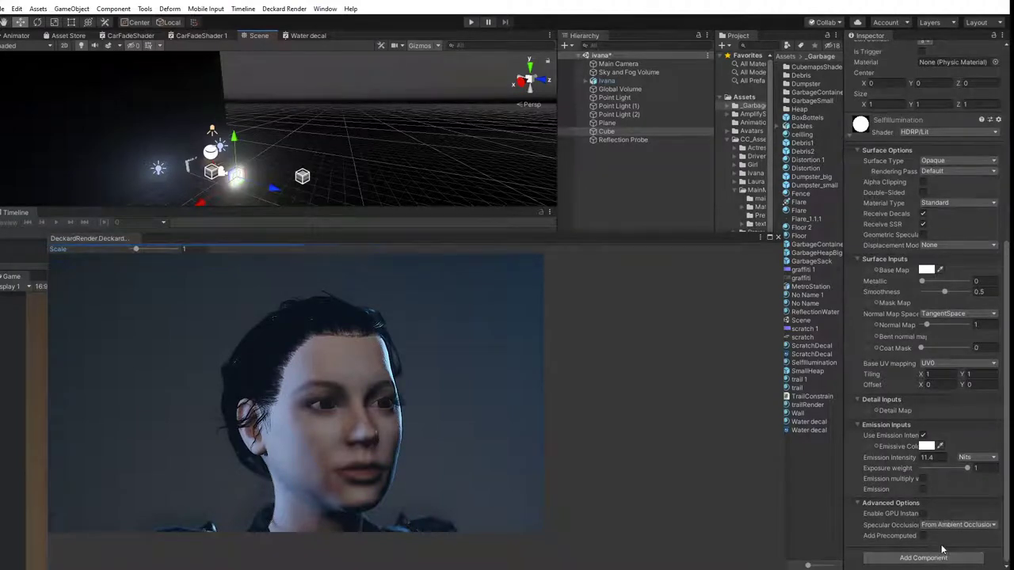
{"action": "left_click", "coordinate": [629, 139]}
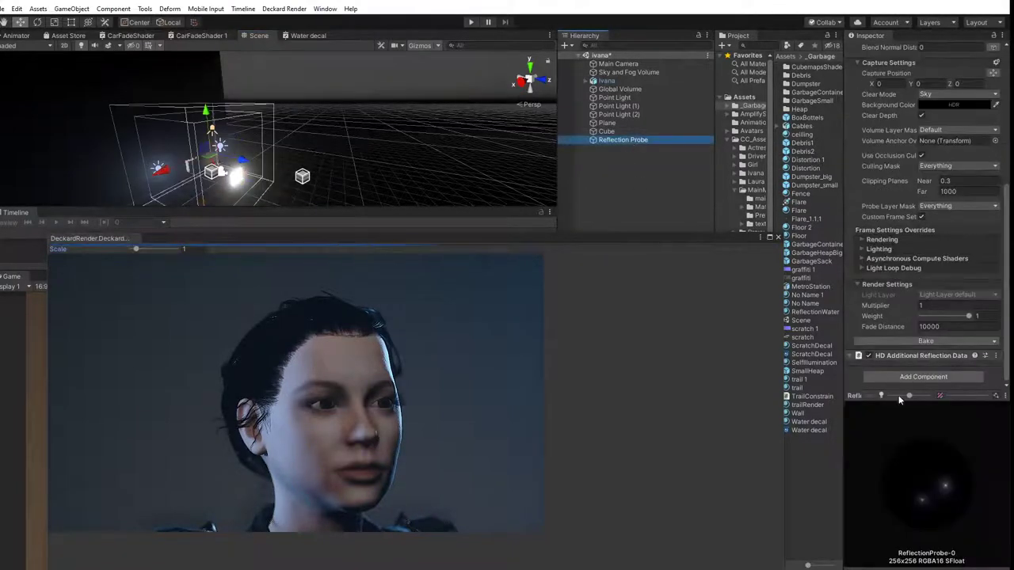
{"action": "left_click", "coordinate": [933, 340]}
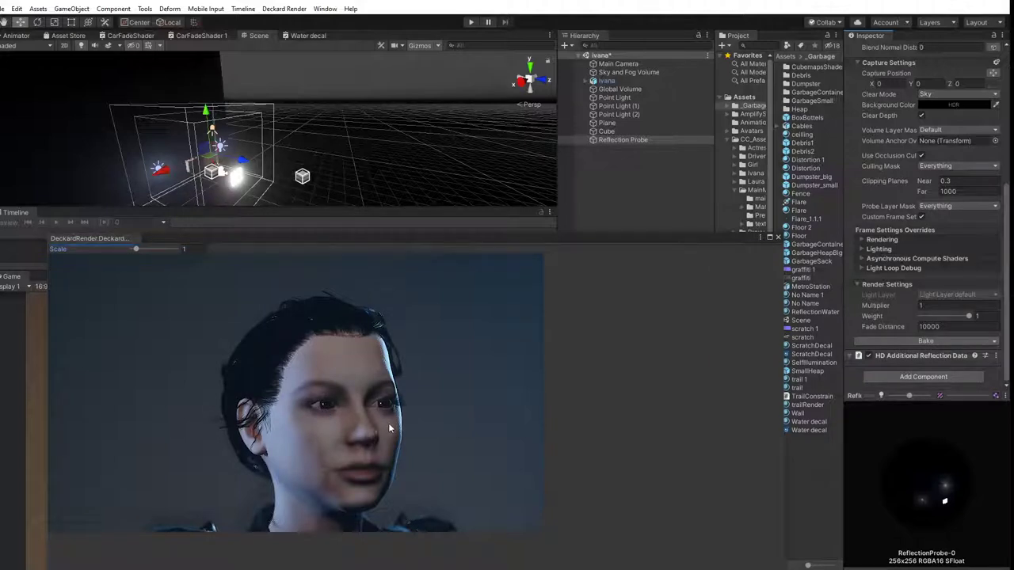
Raise the Cube slightly to brighten the face and re-bake the Reflection Probe.
{"action": "left_click", "coordinate": [247, 180]}
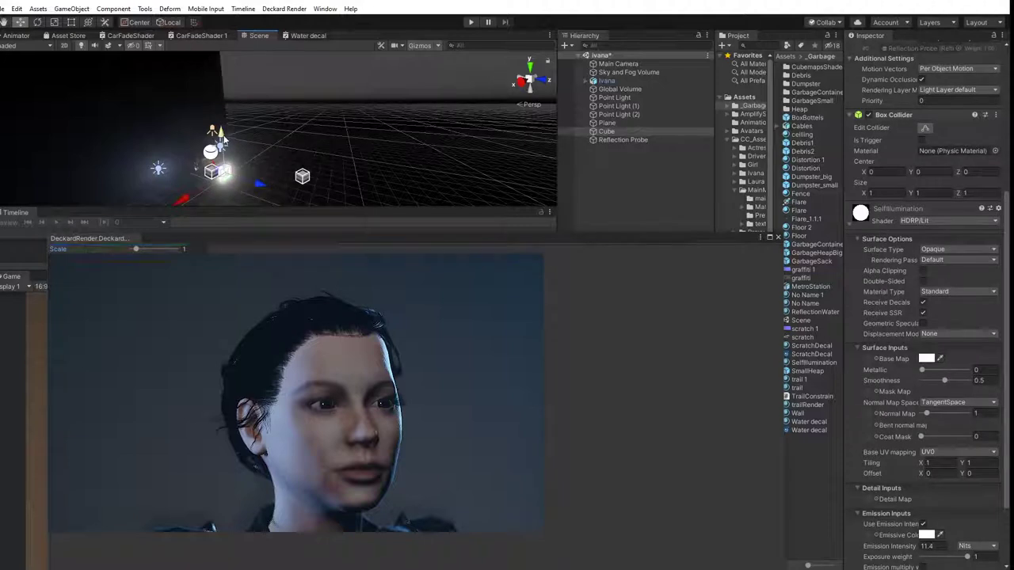
{"action": "left_click_drag", "start_coordinate": [224, 140], "coordinate": [224, 130]}
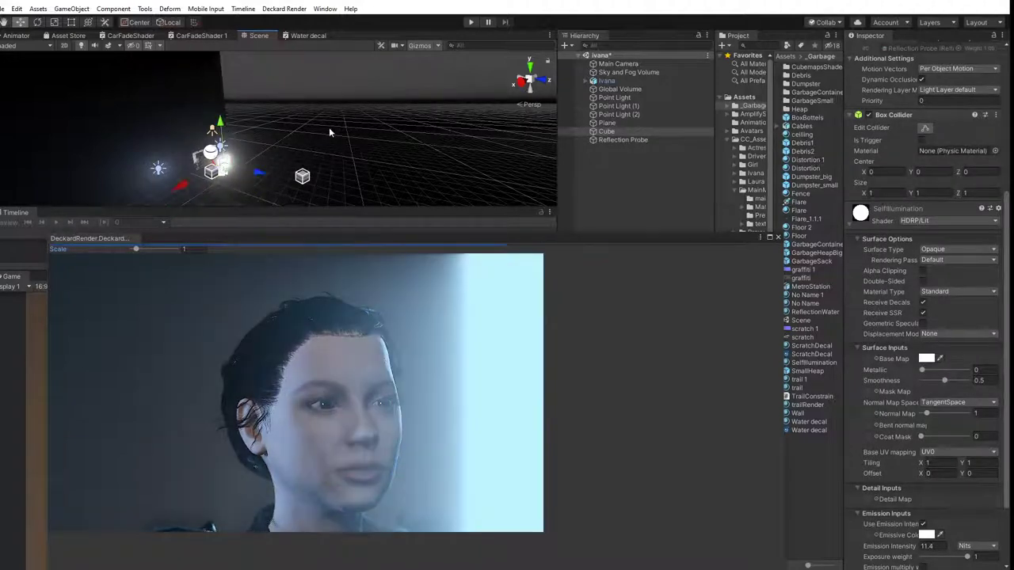
{"action": "left_click", "coordinate": [623, 139]}
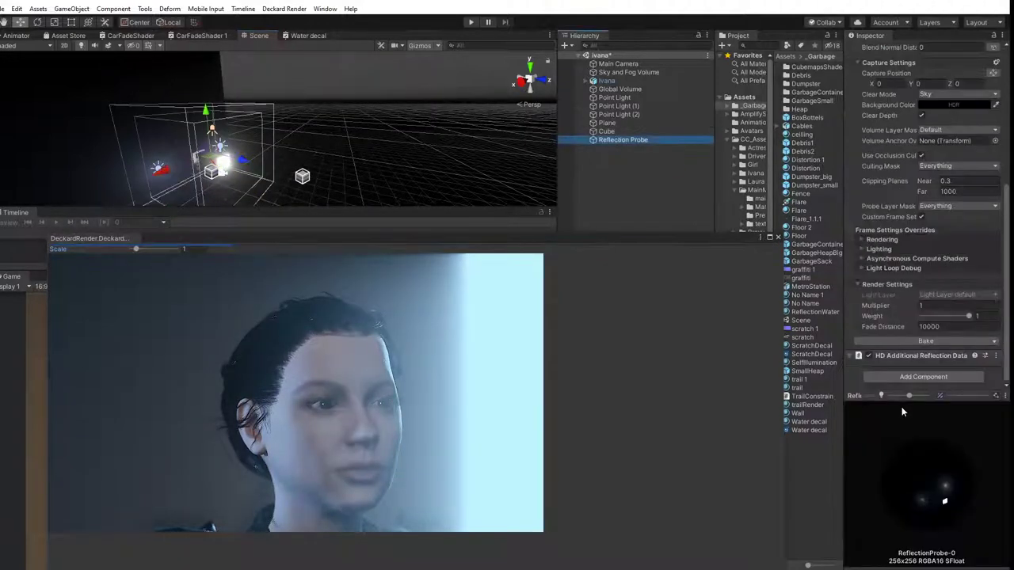
{"action": "left_click", "coordinate": [931, 342]}
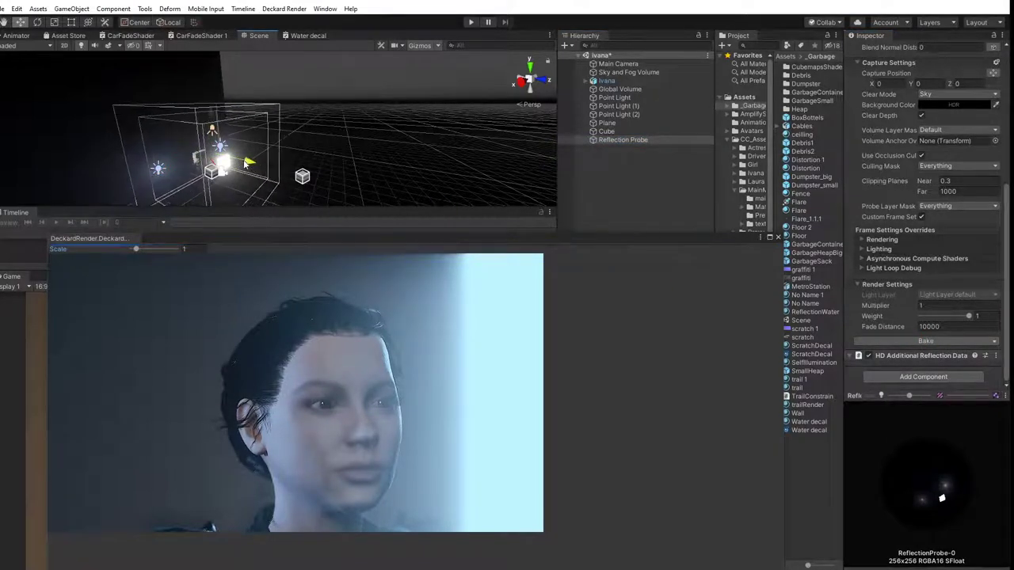
{"action": "left_click", "coordinate": [607, 131]}
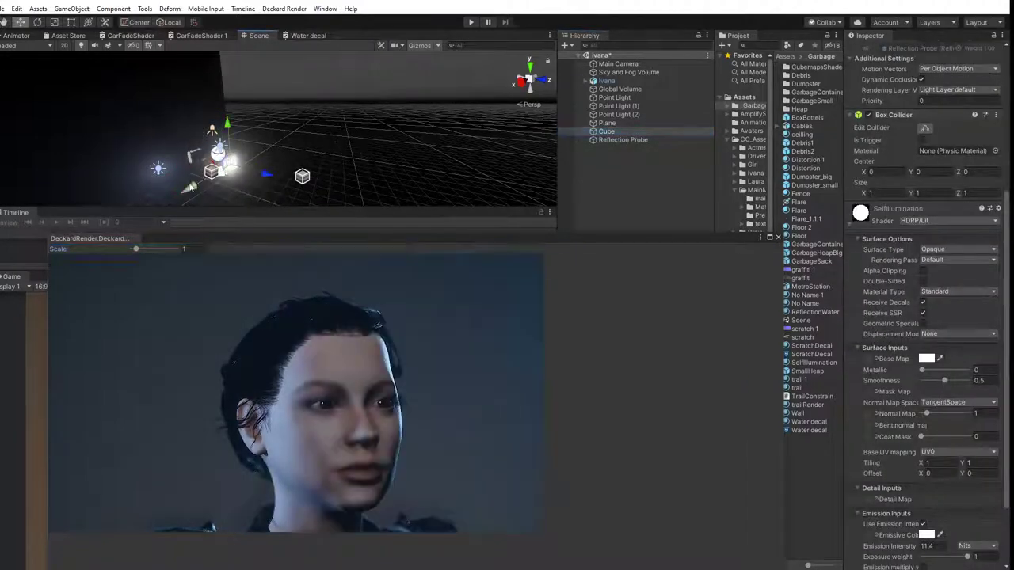
Scale up the glowing Cube, re-bake the Reflection Probe, and switch to the Fwd_Ivana pics folder.
{"action": "left_click_drag", "start_coordinate": [208, 187], "coordinate": [199, 195]}
{"action": "key", "text": "r"}
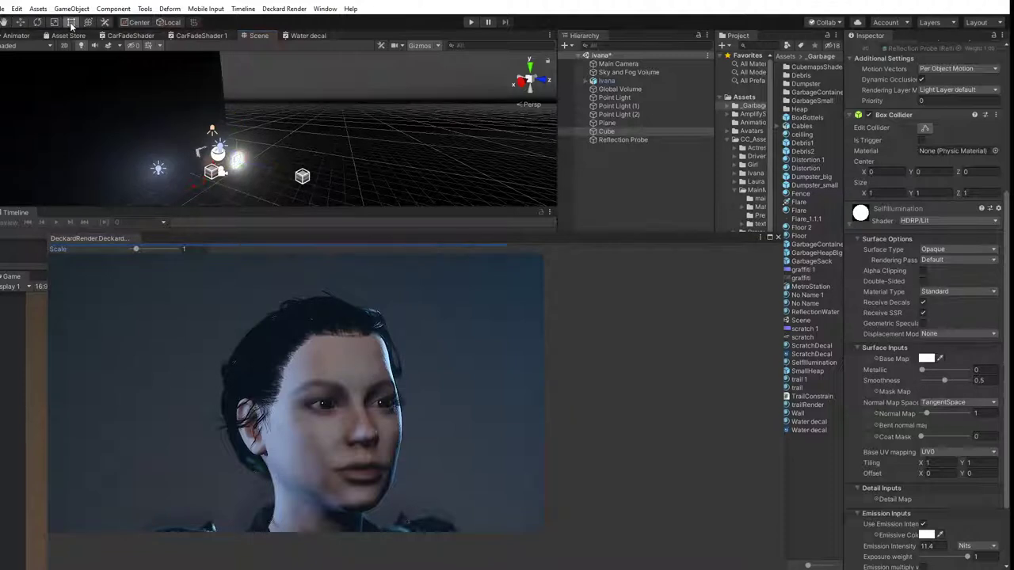
{"action": "left_click_drag", "start_coordinate": [229, 163], "coordinate": [252, 122]}
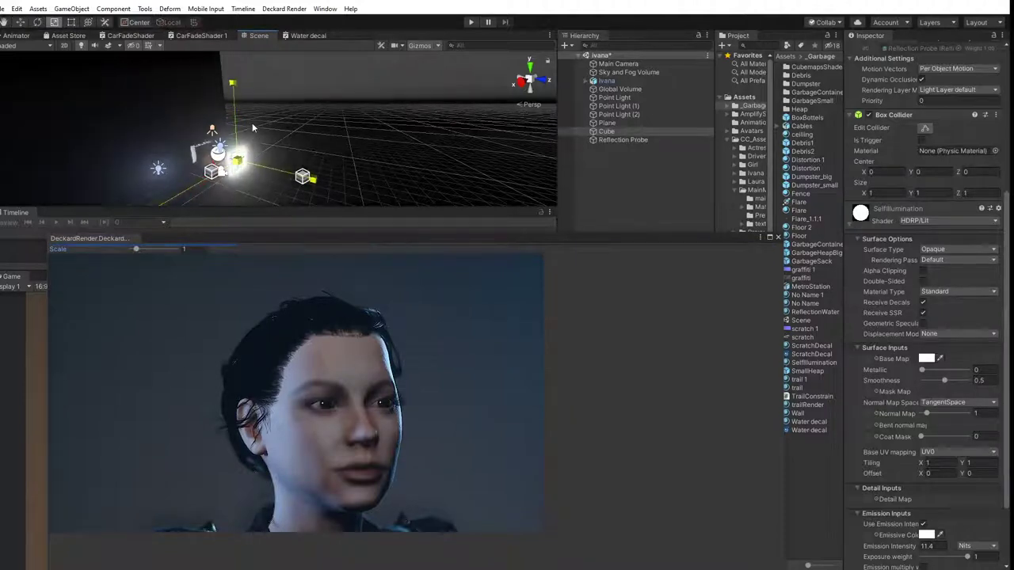
{"action": "left_click", "coordinate": [614, 140]}
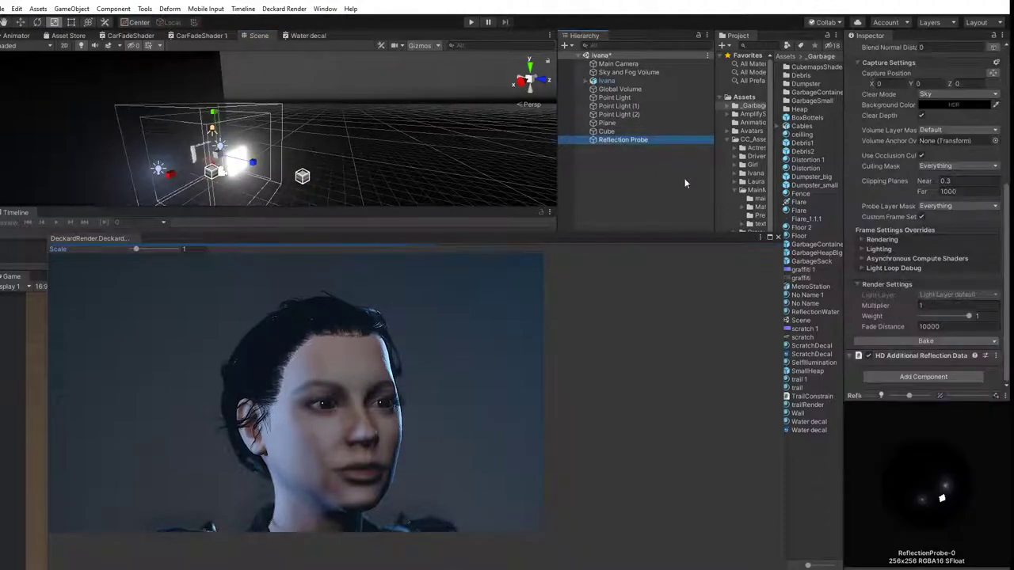
{"action": "left_click", "coordinate": [927, 342]}
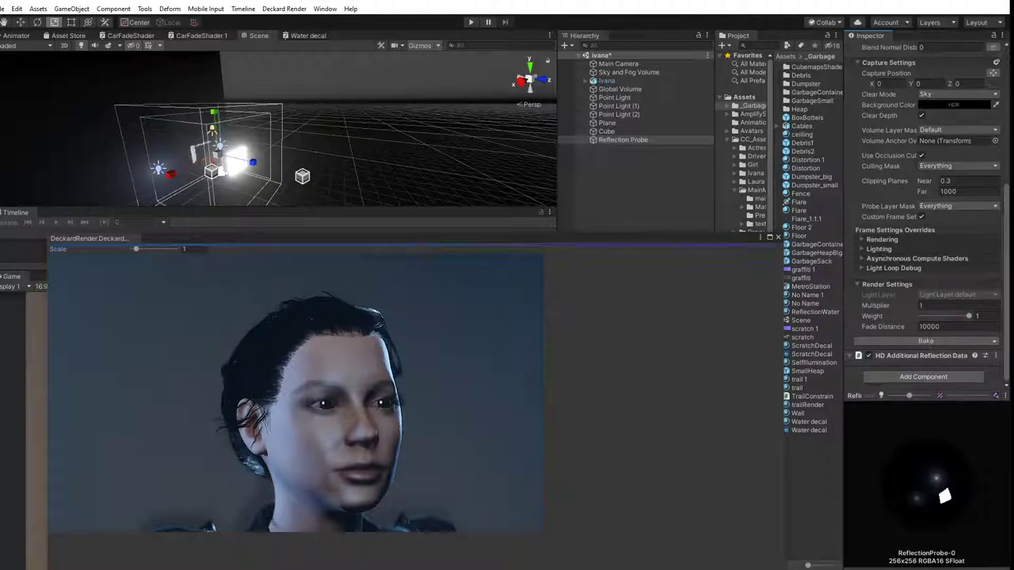
{"action": "key", "text": "alt+Tab"}
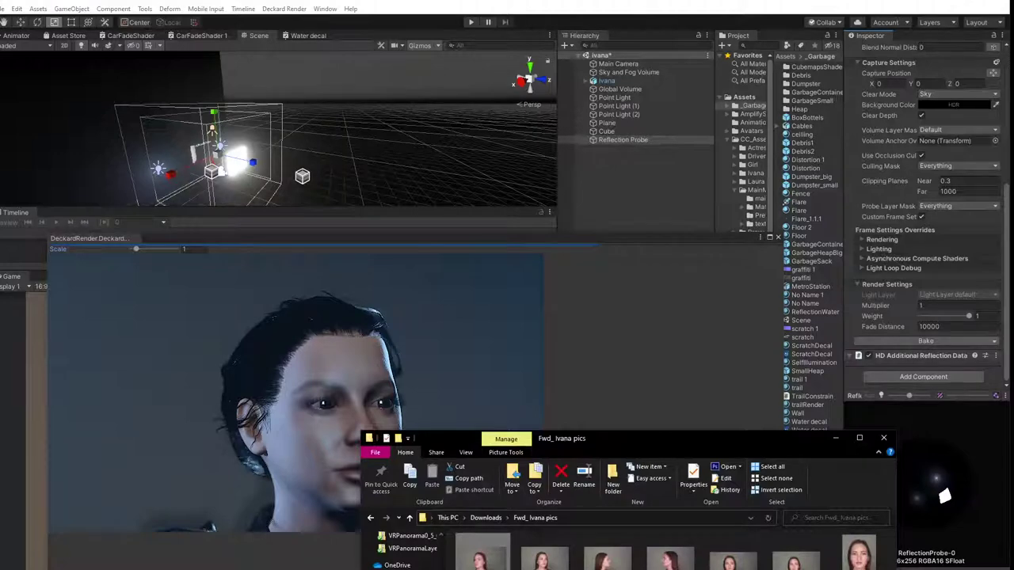
Open the last reference photo in Photoshop and zoom to 200% on the left eye.
{"action": "double_click", "coordinate": [859, 555]}
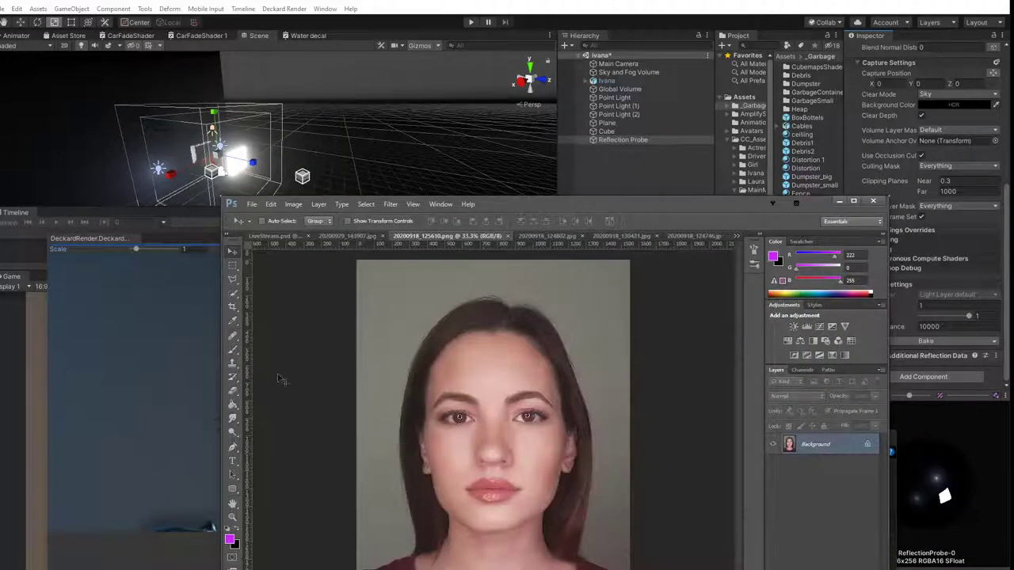
{"action": "left_click", "coordinate": [233, 517]}
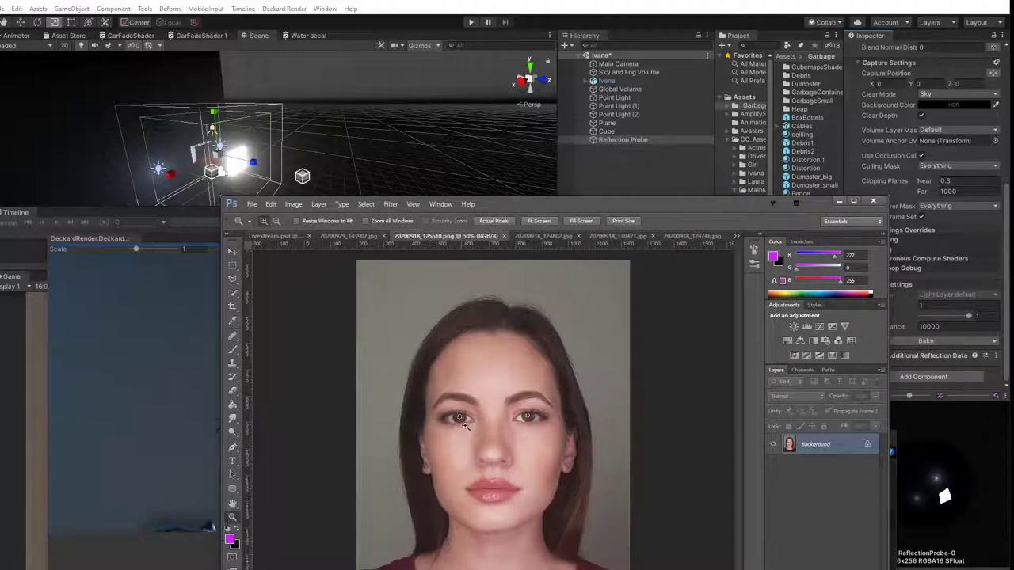
{"action": "left_click", "coordinate": [459, 414]}
{"action": "left_click", "coordinate": [453, 418]}
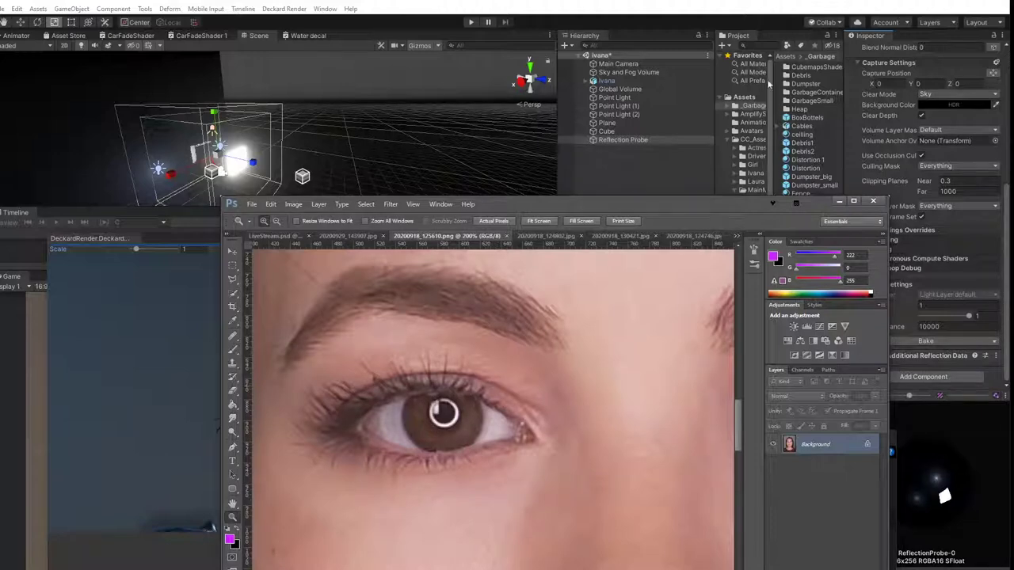
Close the photo, minimize Photoshop, and return to Unity.
{"action": "left_click", "coordinate": [507, 237]}
{"action": "left_click", "coordinate": [839, 201]}
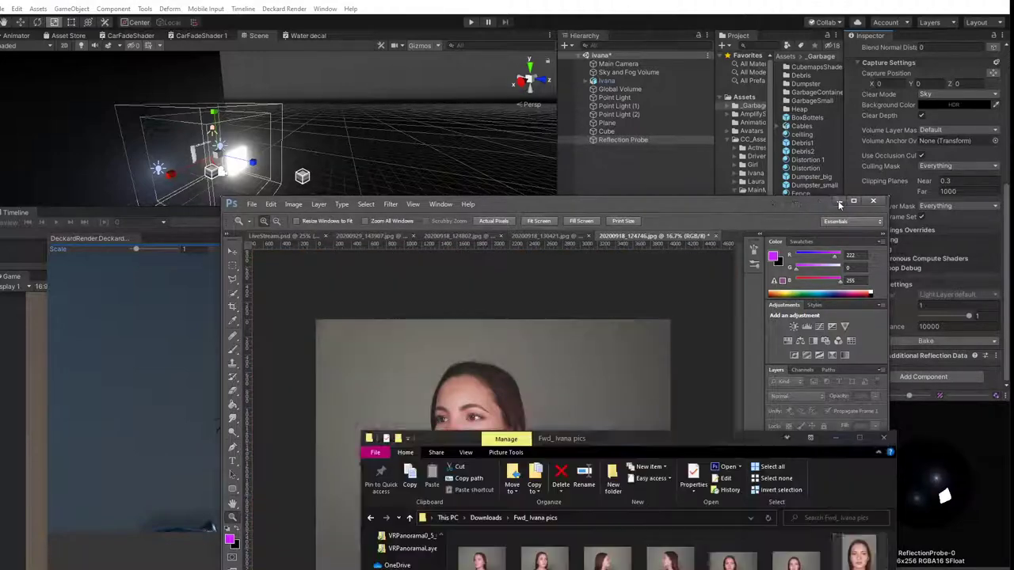
{"action": "left_click", "coordinate": [630, 241]}
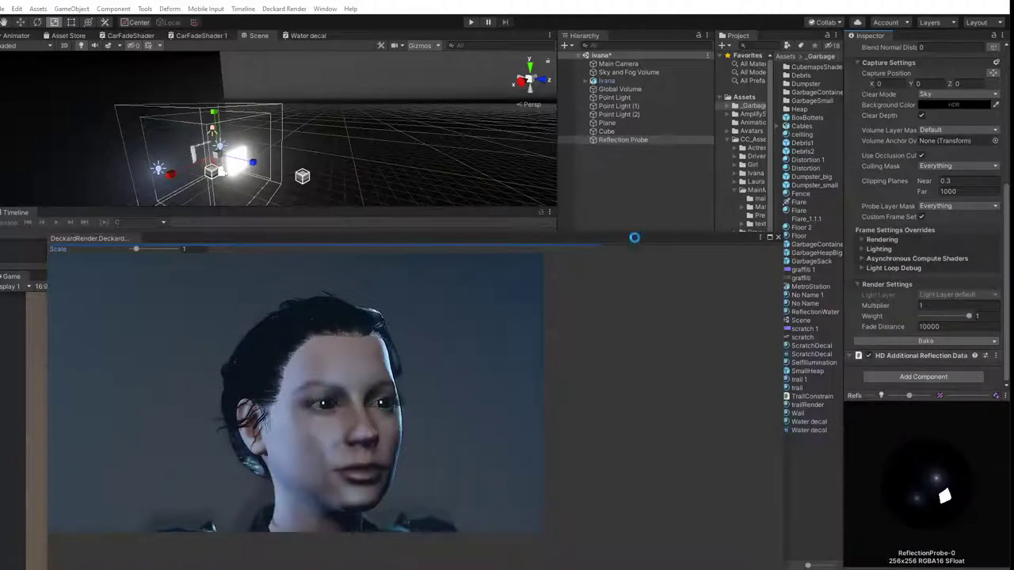
Close the Deckard render window and push the glowing Cube back to Z 3.46.
{"action": "left_click", "coordinate": [778, 236]}
{"action": "left_click", "coordinate": [602, 265]}
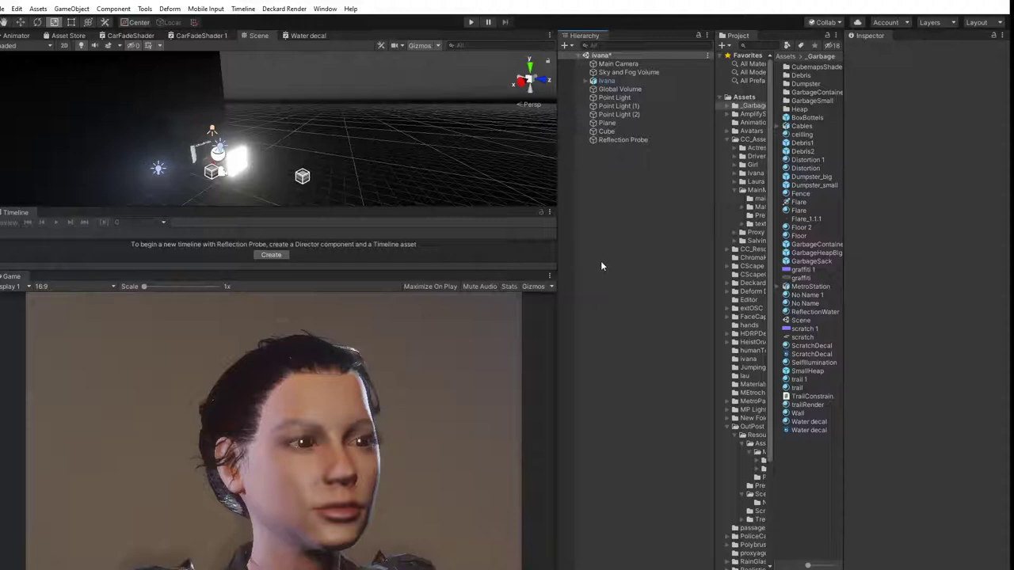
{"action": "left_click", "coordinate": [252, 169]}
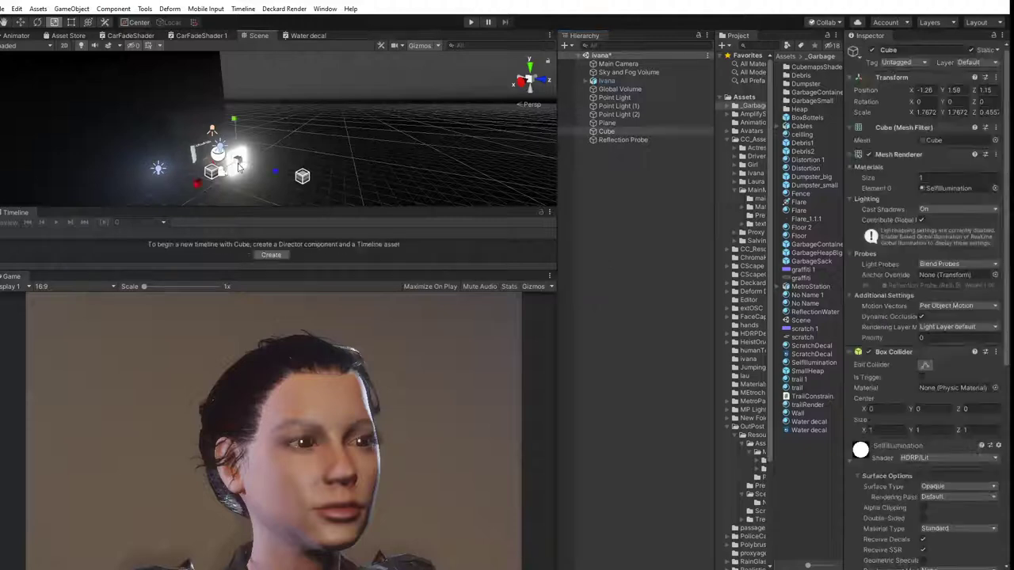
{"action": "left_click", "coordinate": [17, 24]}
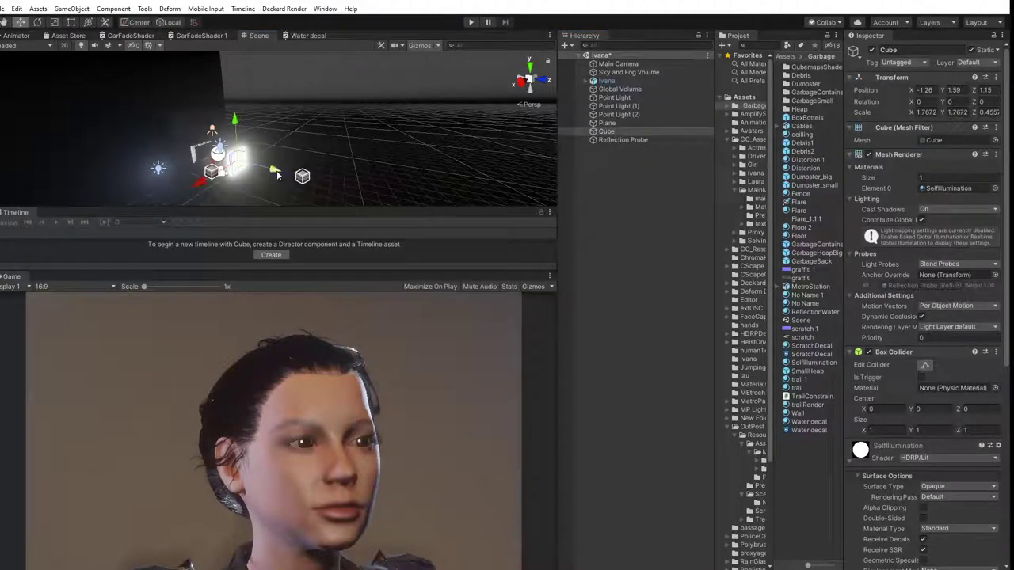
{"action": "left_click_drag", "start_coordinate": [277, 176], "coordinate": [303, 176]}
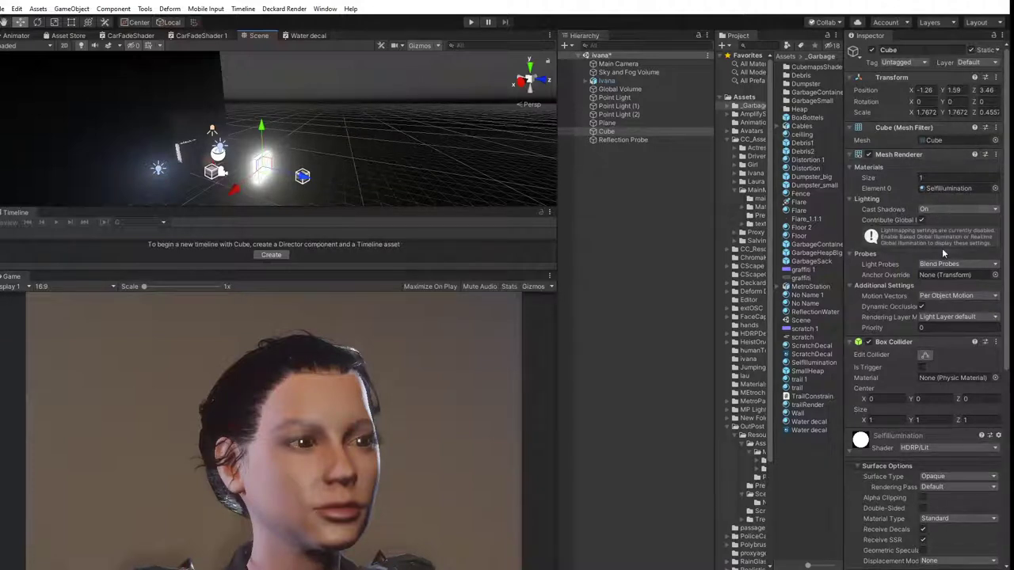
Set the Cube's Mesh Renderer Cast Shadows to Off, leaving the rendering layer mask unchanged.
{"action": "left_click", "coordinate": [947, 210]}
{"action": "left_click", "coordinate": [926, 218]}
{"action": "left_click", "coordinate": [993, 317]}
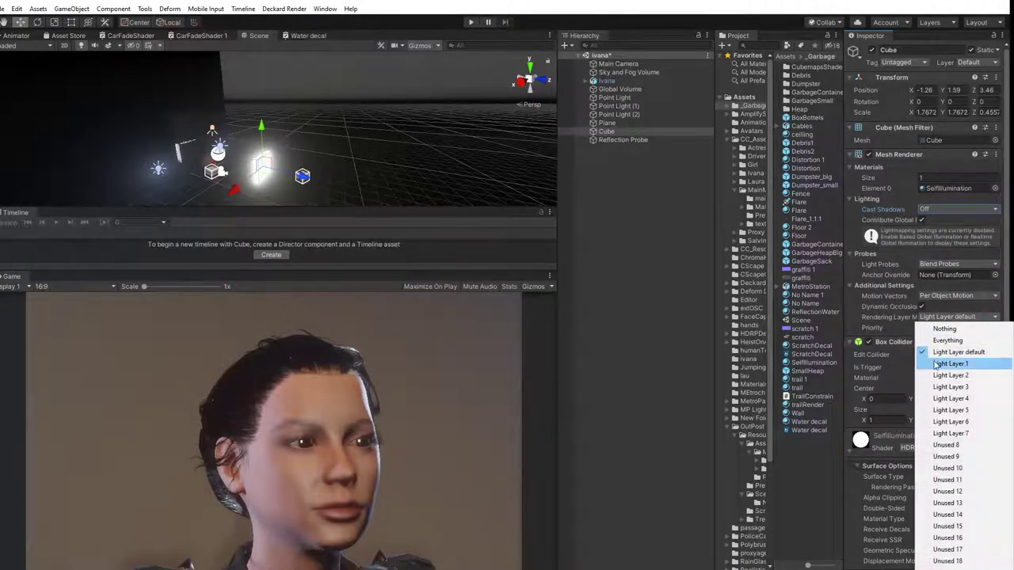
{"action": "left_click", "coordinate": [884, 330]}
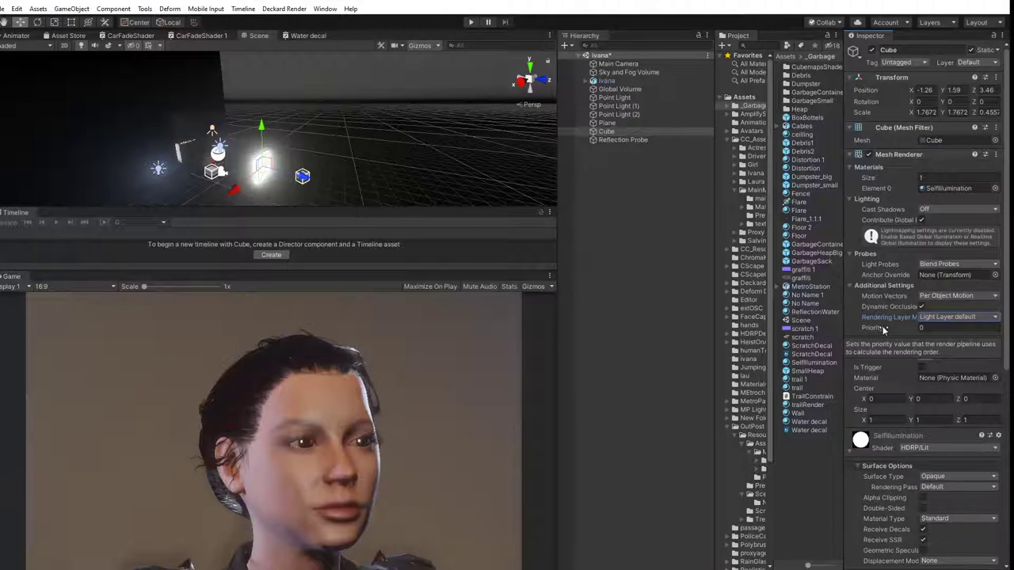
Open the Deckard render preview window and dock it beside the Game view.
{"action": "left_click", "coordinate": [284, 8]}
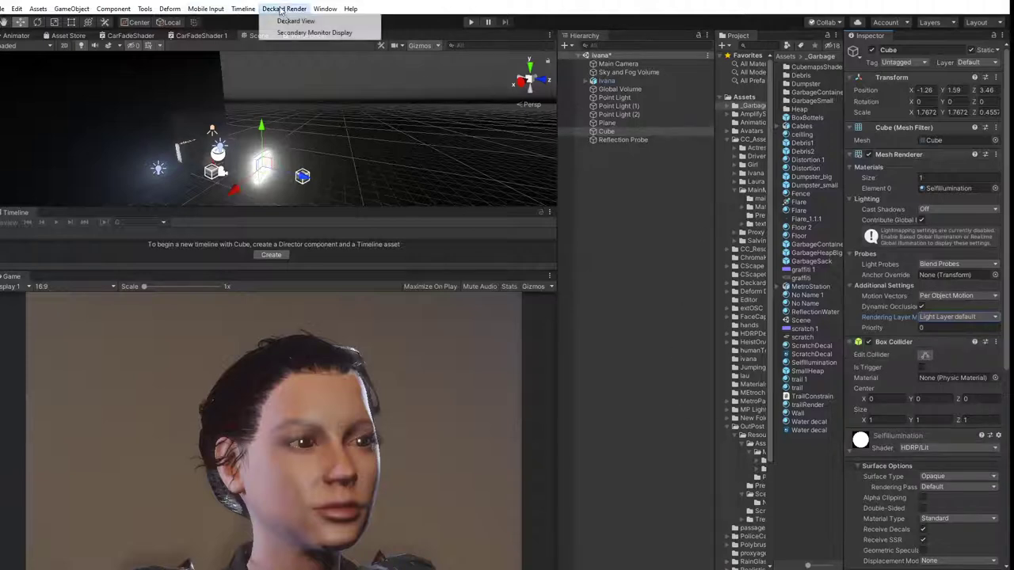
{"action": "left_click", "coordinate": [289, 21]}
{"action": "left_click_drag", "start_coordinate": [428, 243], "coordinate": [412, 270]}
Dim the Cube's SelfIllumination emission exposure weight to 0.55, then reselect the Reflection Probe.
{"action": "left_click", "coordinate": [626, 139]}
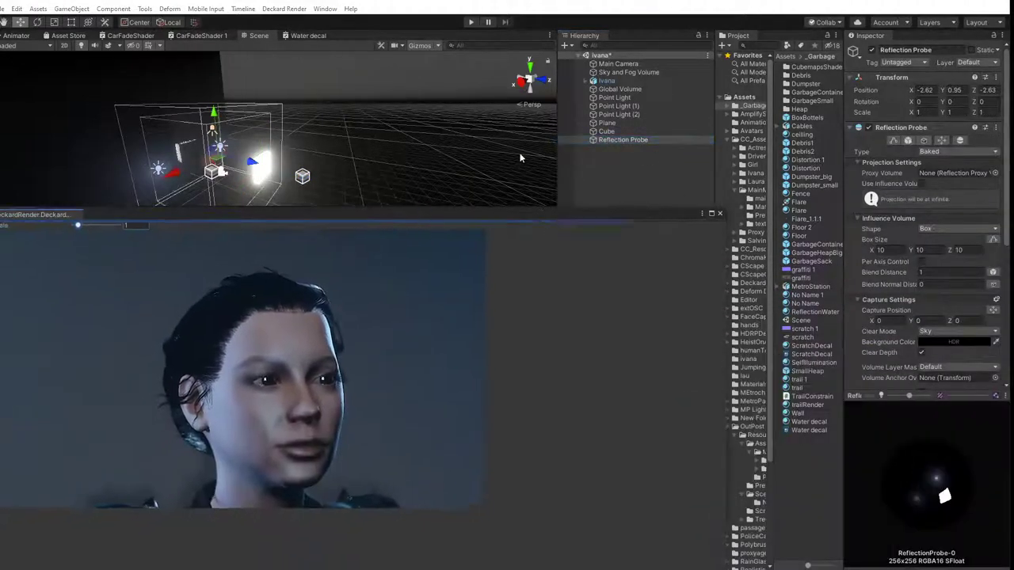
{"action": "left_click", "coordinate": [606, 132]}
{"action": "scroll", "coordinate": [961, 476], "scroll_direction": "down", "scroll_amount": 15}
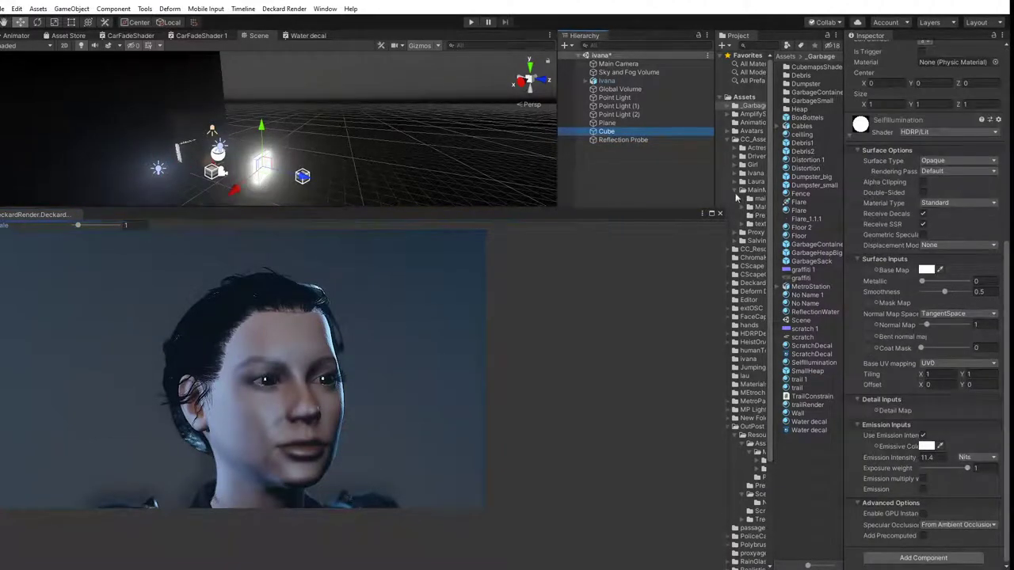
{"action": "left_click_drag", "start_coordinate": [967, 469], "coordinate": [948, 472]}
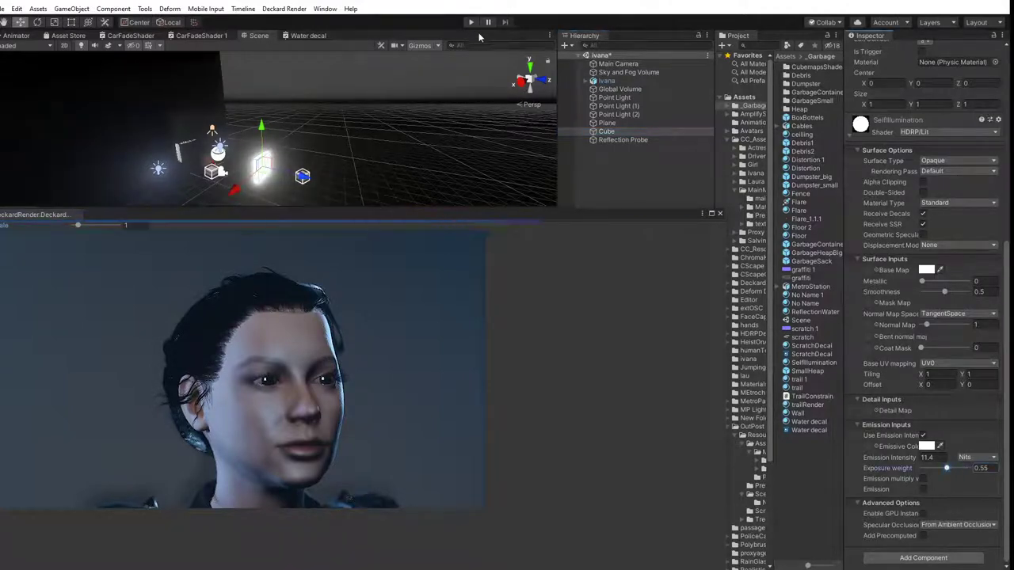
{"action": "left_click", "coordinate": [624, 140]}
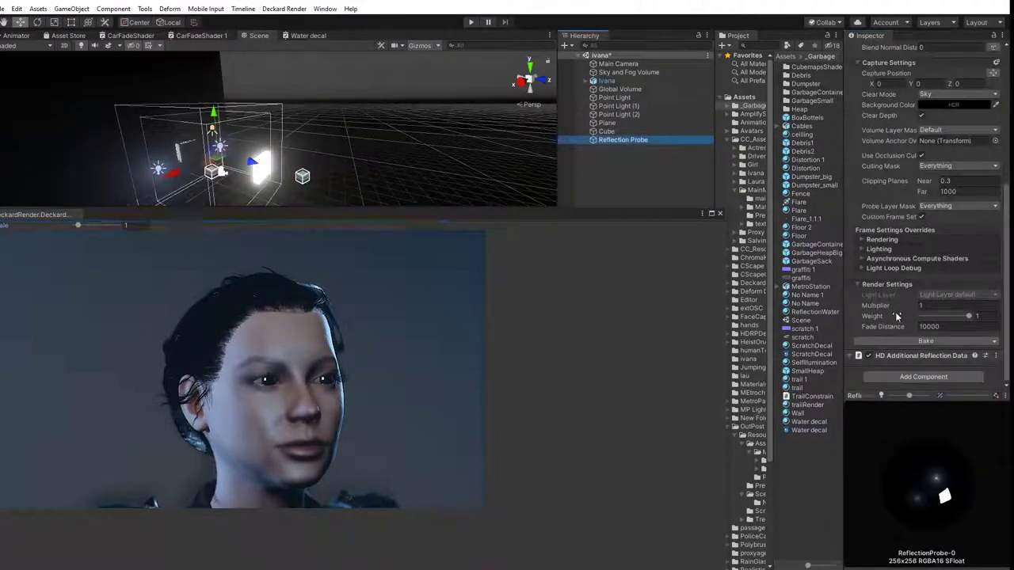
Select the glowing cube and raise it higher along Y.
{"action": "left_click", "coordinate": [906, 340]}
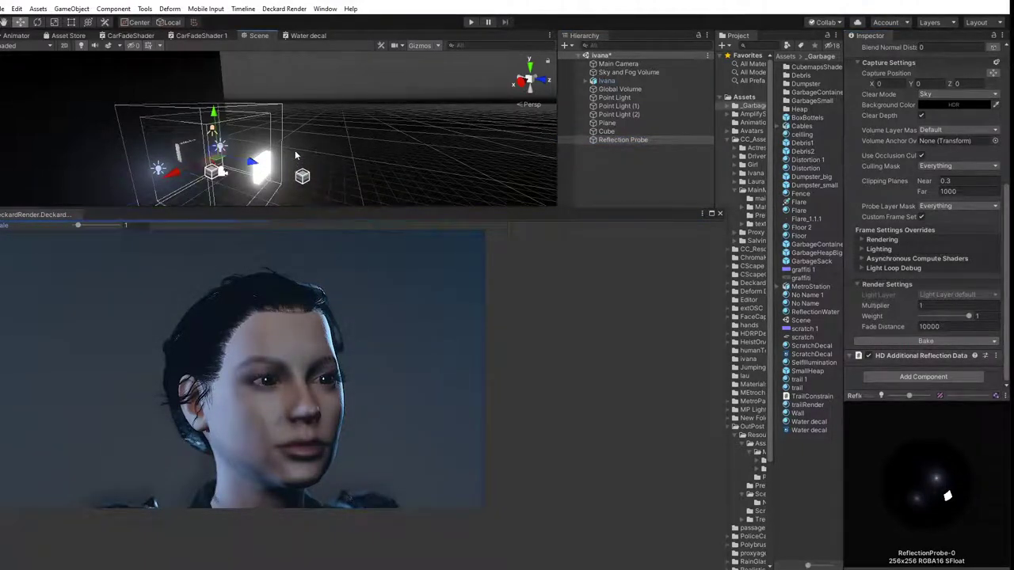
{"action": "left_click", "coordinate": [259, 171]}
{"action": "left_click", "coordinate": [260, 171]}
{"action": "left_click_drag", "start_coordinate": [261, 150], "coordinate": [261, 115]}
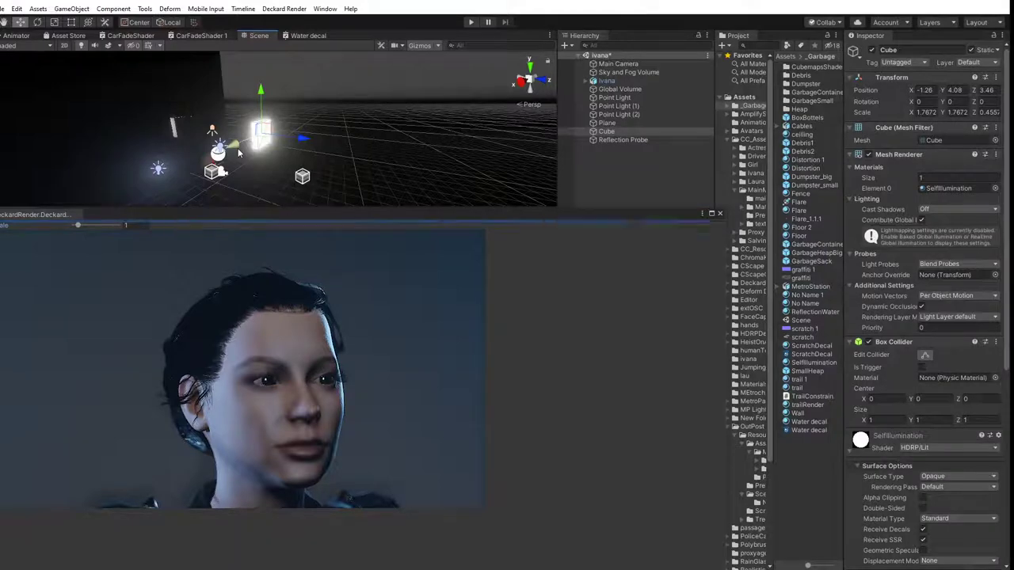
Re-bake the Reflection Probe from its Inspector settings.
{"action": "left_click", "coordinate": [639, 140]}
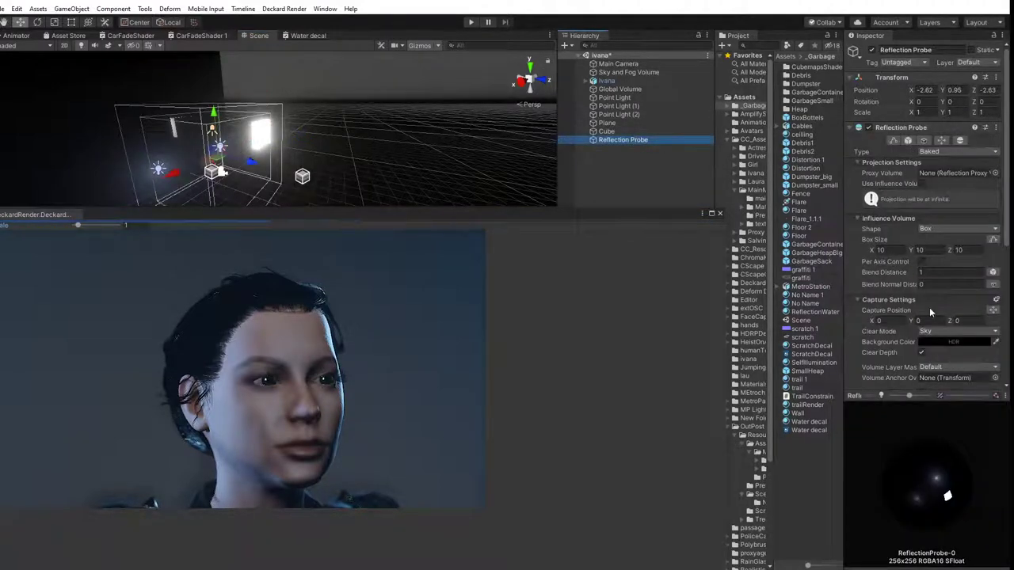
{"action": "scroll", "coordinate": [931, 312], "scroll_direction": "down", "scroll_amount": 5}
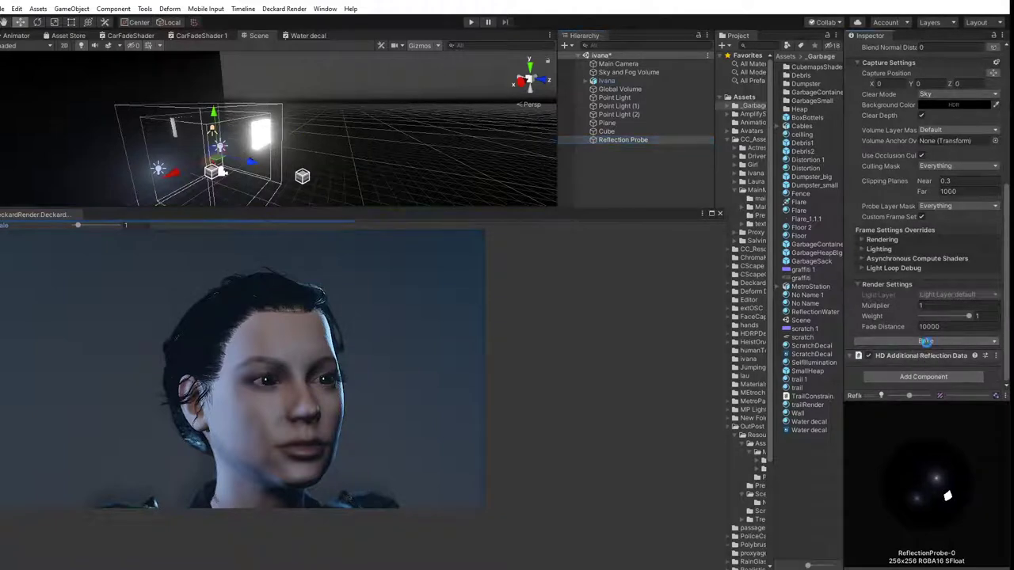
{"action": "left_click", "coordinate": [927, 341]}
{"action": "left_click", "coordinate": [995, 342]}
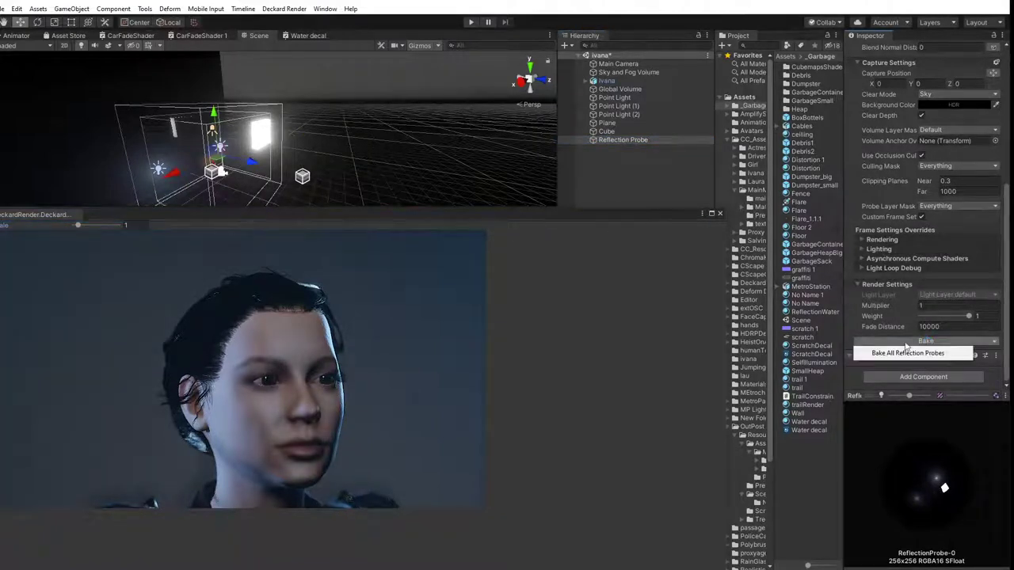
{"action": "scroll", "coordinate": [869, 333], "scroll_direction": "up", "scroll_amount": 5}
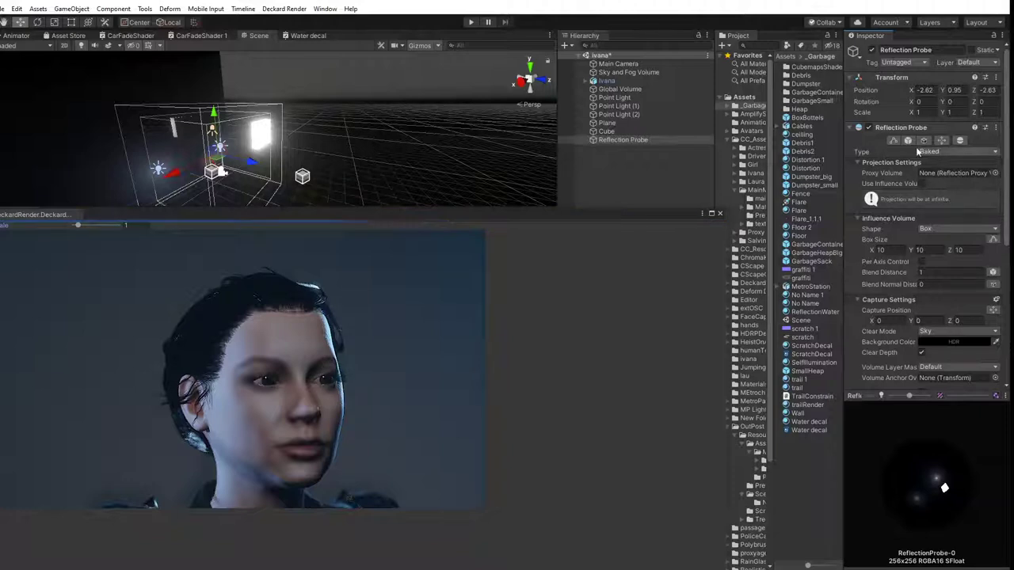
Compare the Reflection Probe in Realtime and Baked modes, leaving it on Baked.
{"action": "left_click", "coordinate": [953, 152]}
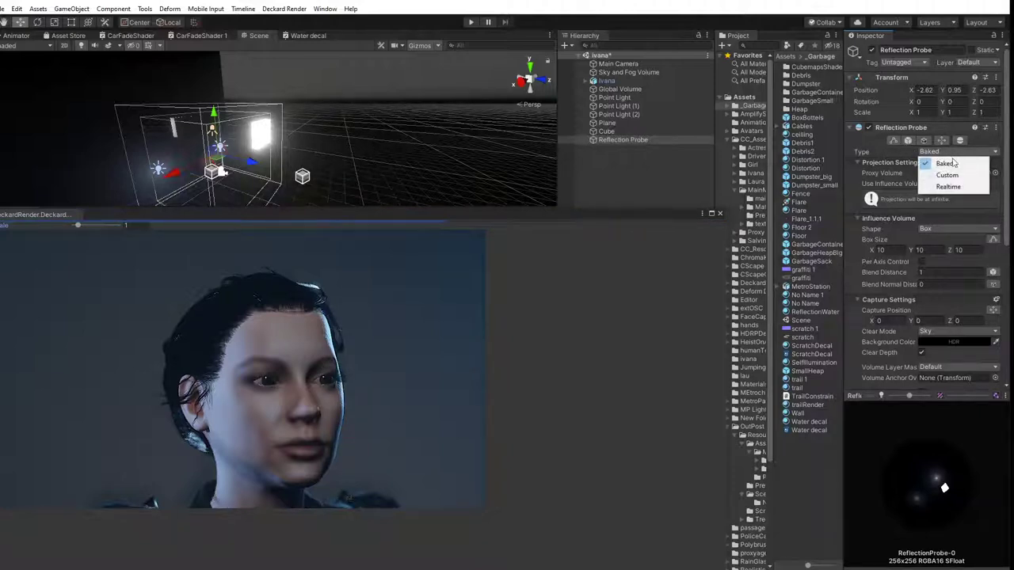
{"action": "left_click", "coordinate": [948, 186]}
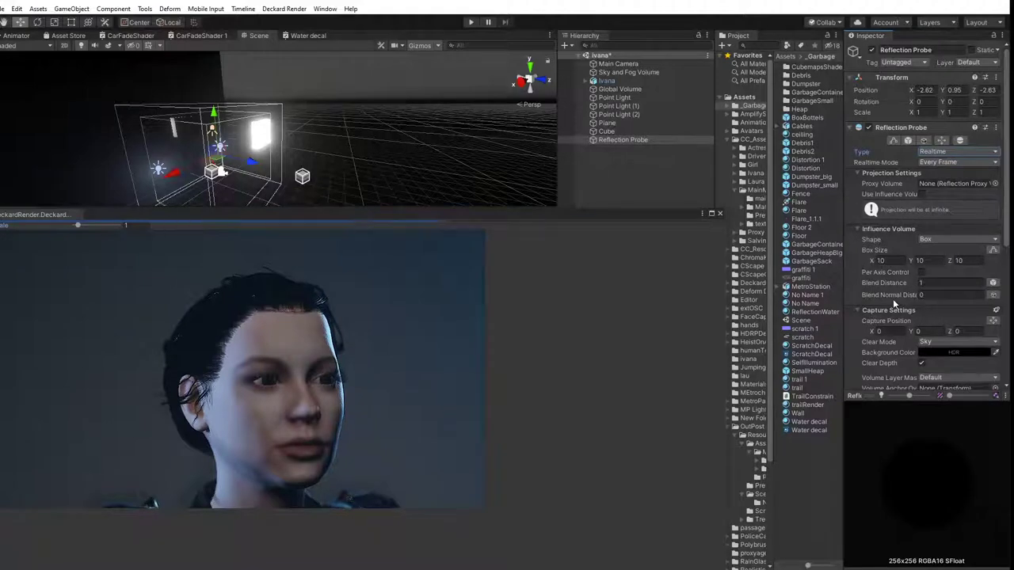
{"action": "scroll", "coordinate": [898, 298], "scroll_direction": "down", "scroll_amount": 6}
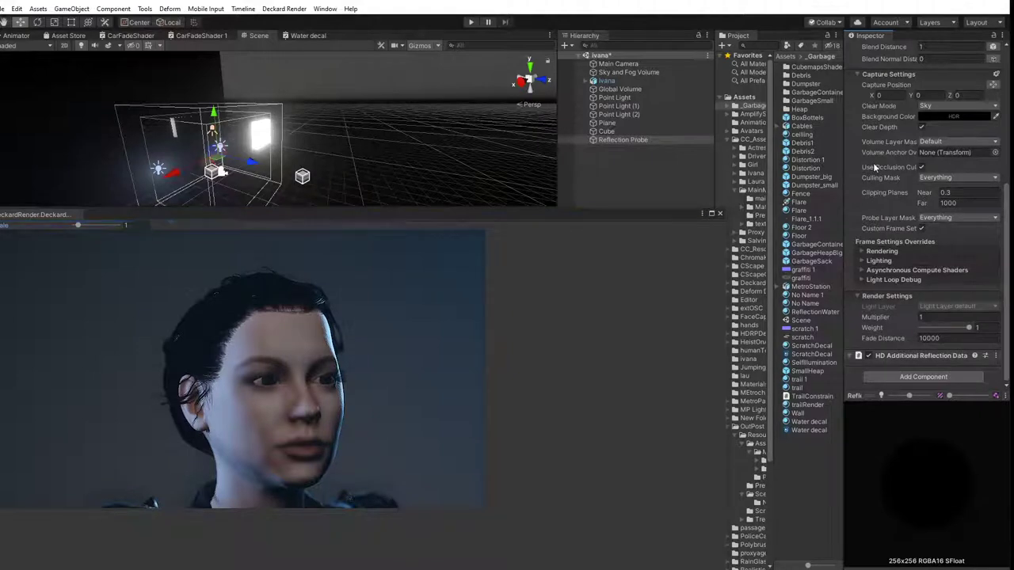
{"action": "scroll", "coordinate": [883, 152], "scroll_direction": "up", "scroll_amount": 6}
{"action": "left_click", "coordinate": [931, 151]}
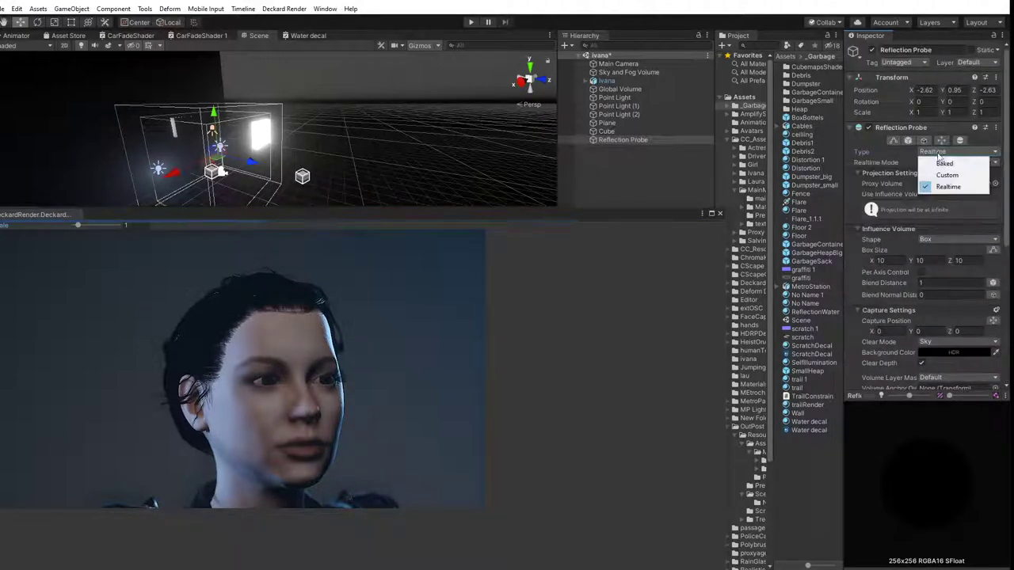
{"action": "left_click", "coordinate": [939, 160]}
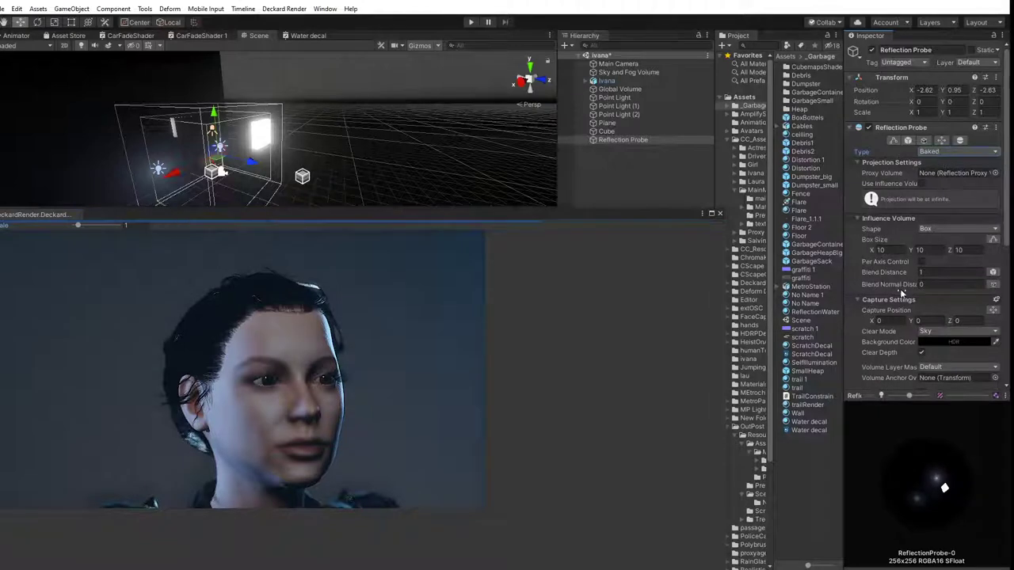
{"action": "left_click", "coordinate": [943, 152]}
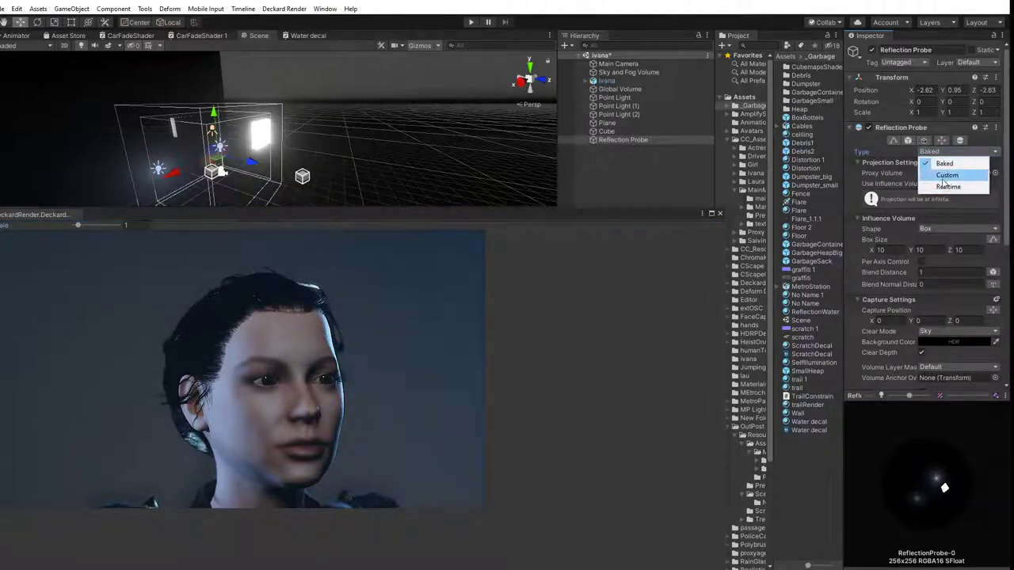
{"action": "left_click", "coordinate": [947, 186]}
{"action": "left_click", "coordinate": [947, 151]}
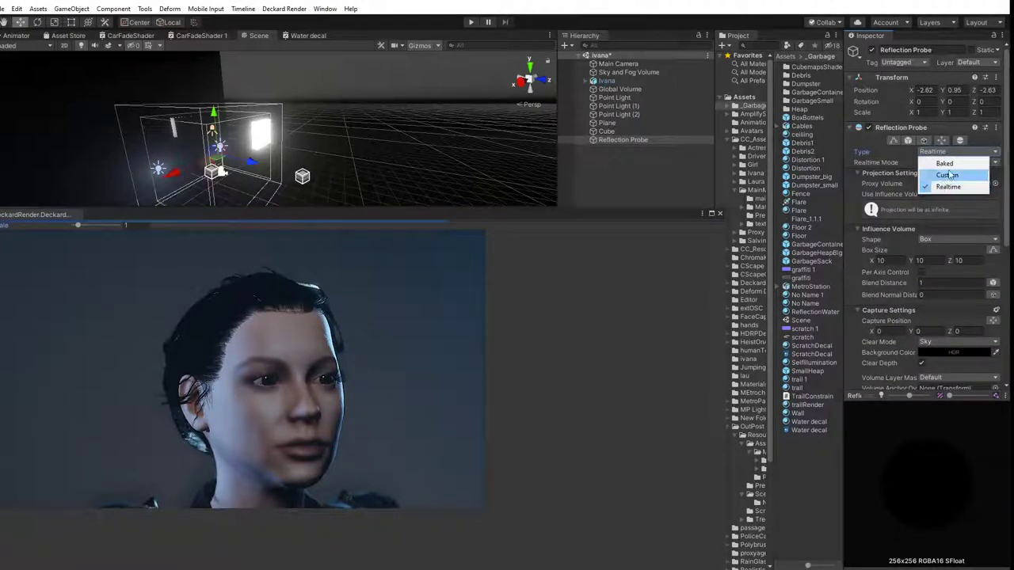
{"action": "left_click", "coordinate": [944, 163]}
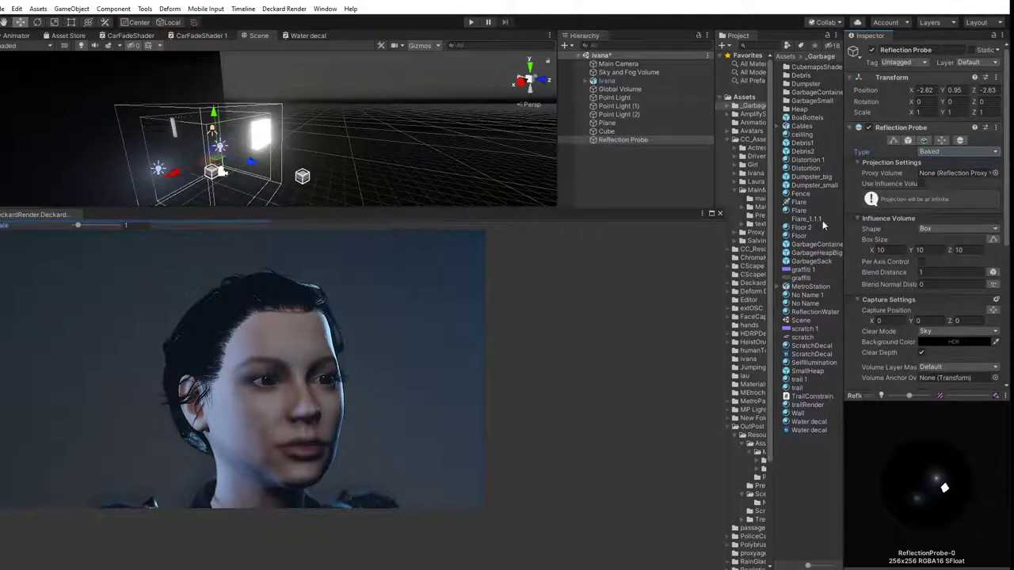
Check the Cube's static flags without changing them, then reselect the Reflection Probe.
{"action": "left_click", "coordinate": [606, 131]}
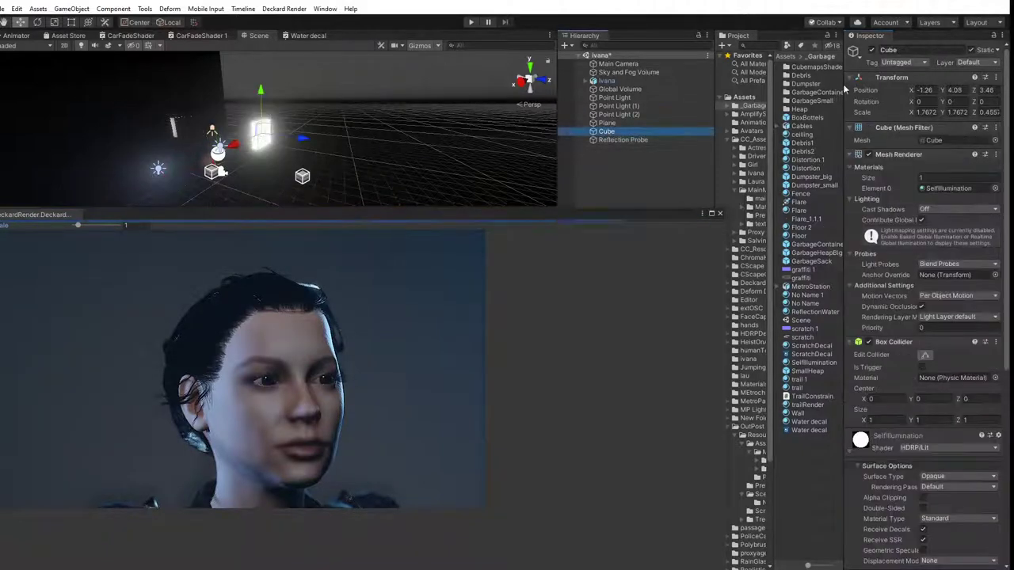
{"action": "left_click", "coordinate": [996, 50]}
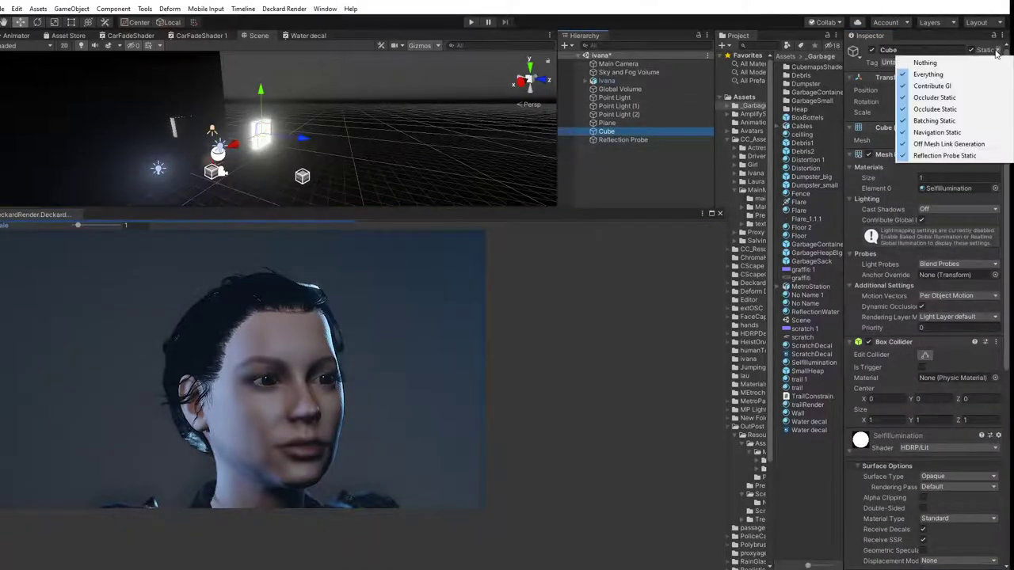
{"action": "left_click", "coordinate": [983, 52]}
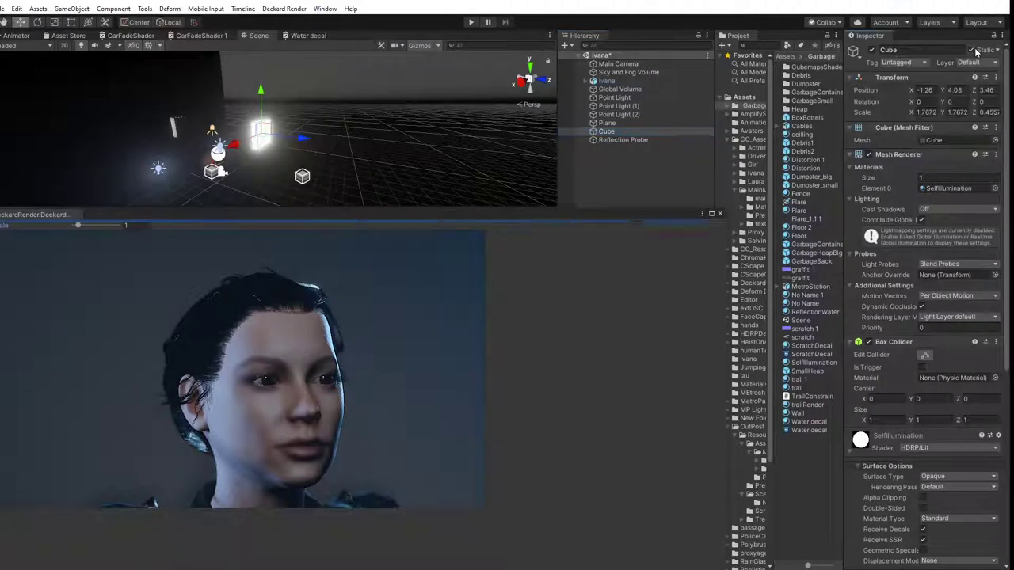
{"action": "left_click", "coordinate": [631, 141]}
Move the floating Deckard render window lower and orbit the Scene view out to Ivana.
{"action": "left_click_drag", "start_coordinate": [421, 215], "coordinate": [484, 220]}
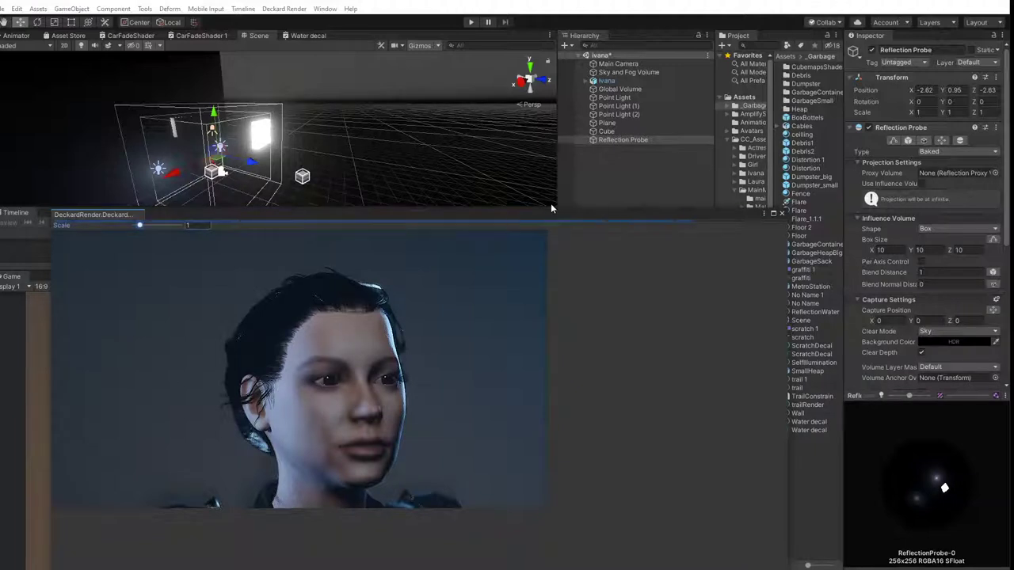
{"action": "left_click_drag", "start_coordinate": [565, 217], "coordinate": [632, 315]}
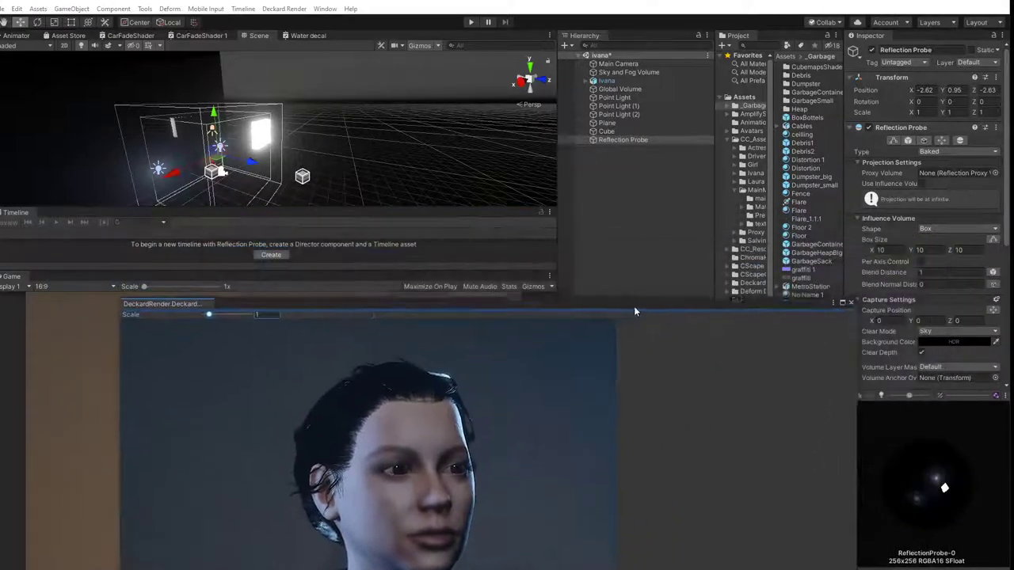
{"action": "scroll", "coordinate": [228, 117], "scroll_direction": "up", "scroll_amount": 5}
{"action": "left_click_drag", "start_coordinate": [228, 117], "coordinate": [372, 95], "text": "alt"}
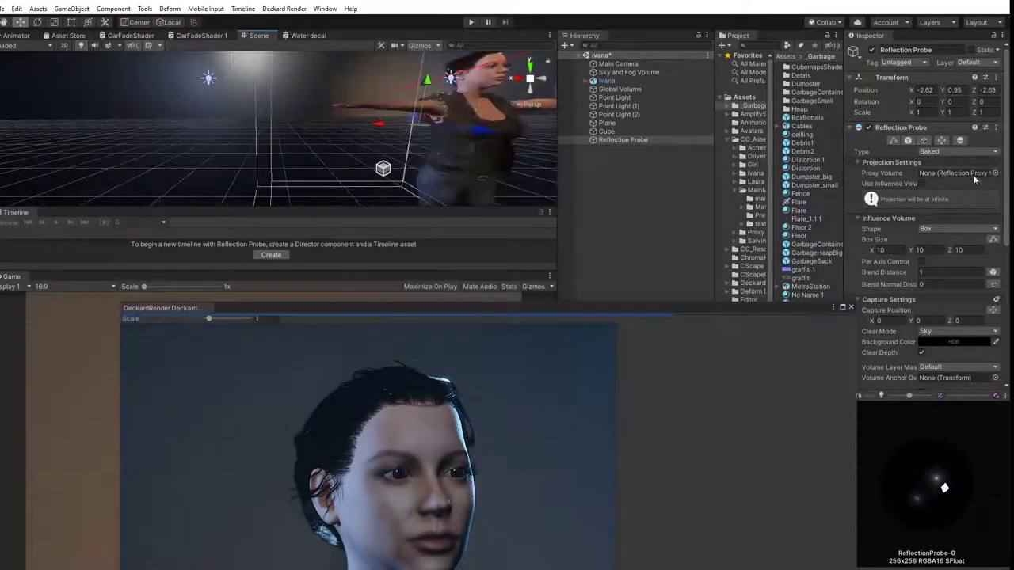
Open CC_Assets > Actress and select the actress model to see its import settings (scale factor 1).
{"action": "left_click", "coordinate": [757, 140]}
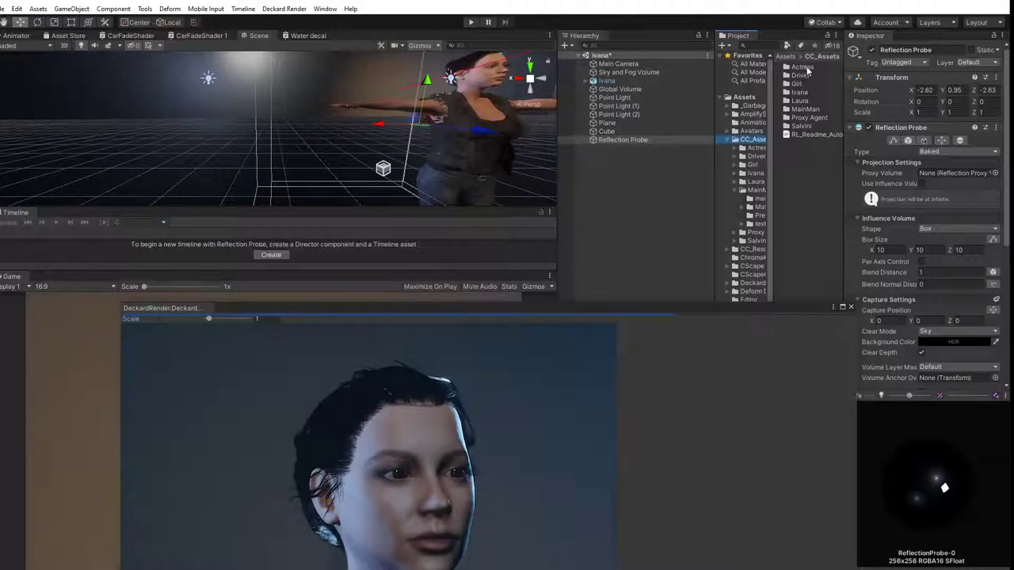
{"action": "double_click", "coordinate": [801, 68]}
{"action": "left_click", "coordinate": [804, 101]}
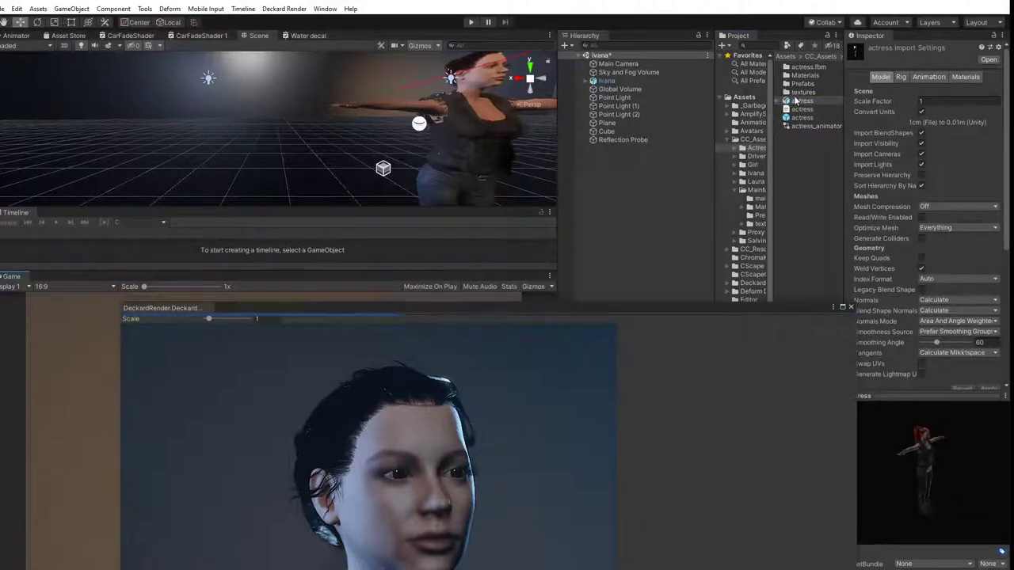
Drag the actress model into the scene, offset it to X 0.207 and Z 0.055, then delete it.
{"action": "left_click_drag", "start_coordinate": [795, 101], "coordinate": [598, 176]}
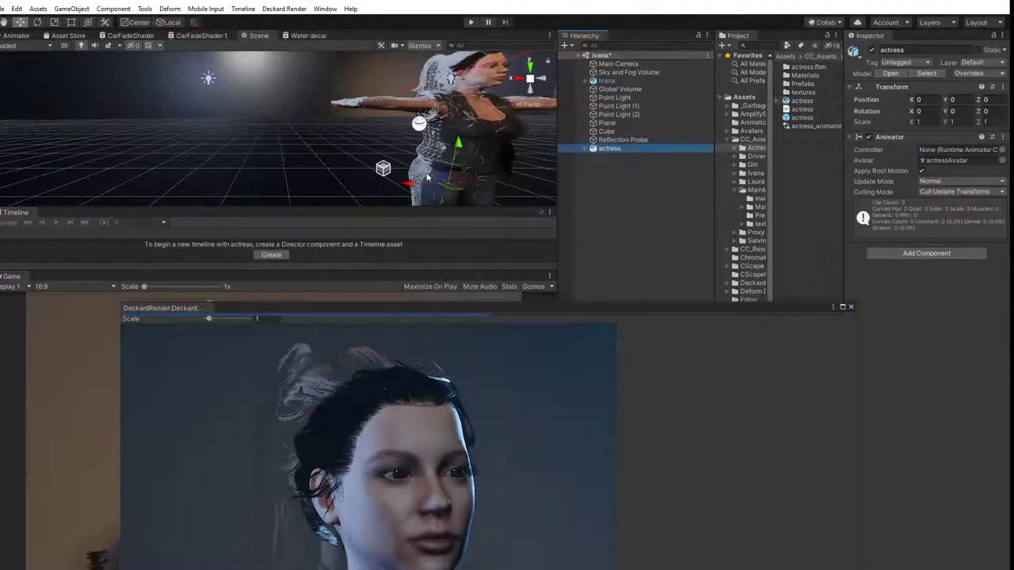
{"action": "left_click_drag", "start_coordinate": [411, 185], "coordinate": [381, 190]}
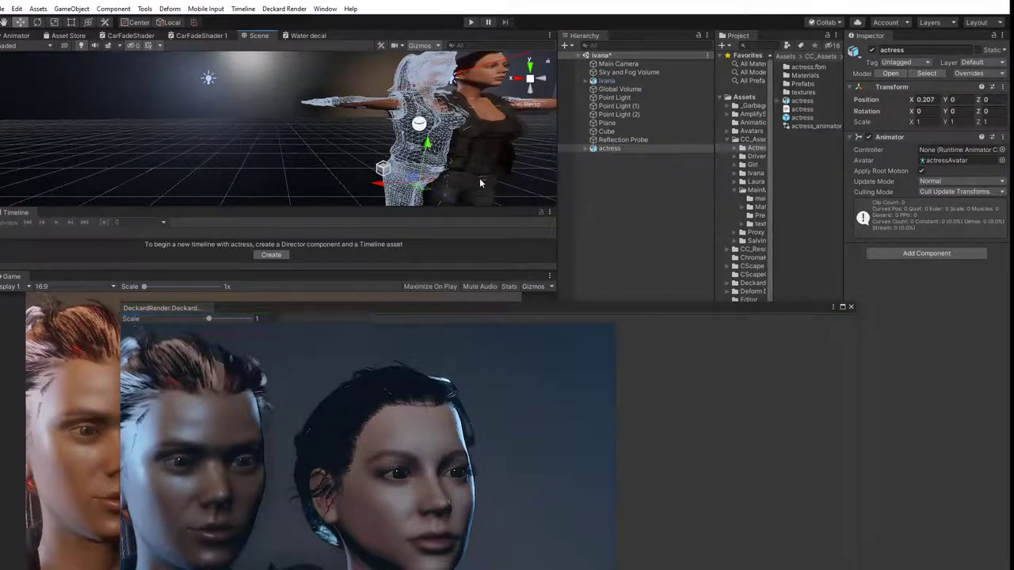
{"action": "left_click_drag", "start_coordinate": [437, 198], "coordinate": [442, 202]}
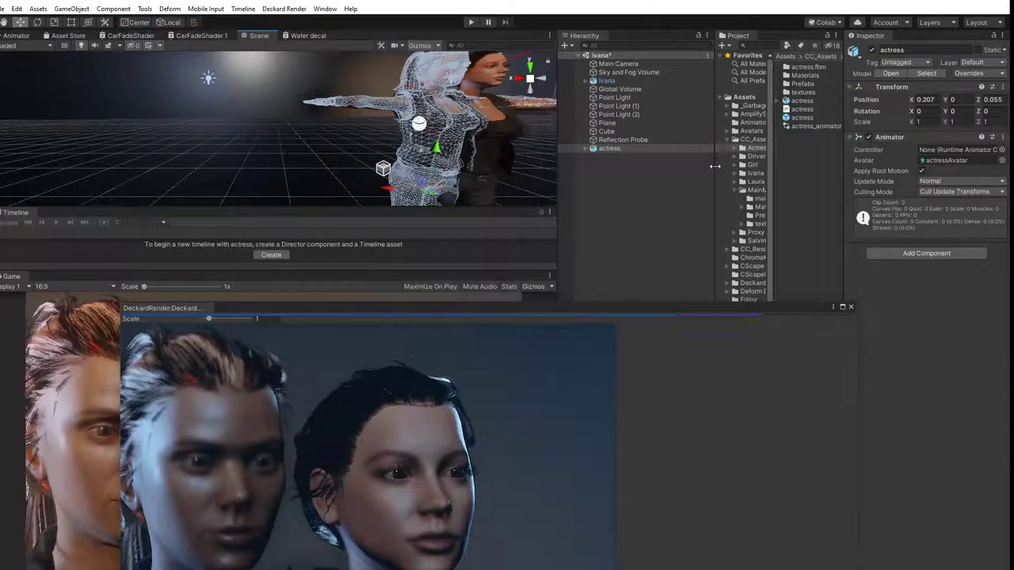
{"action": "left_click", "coordinate": [610, 150]}
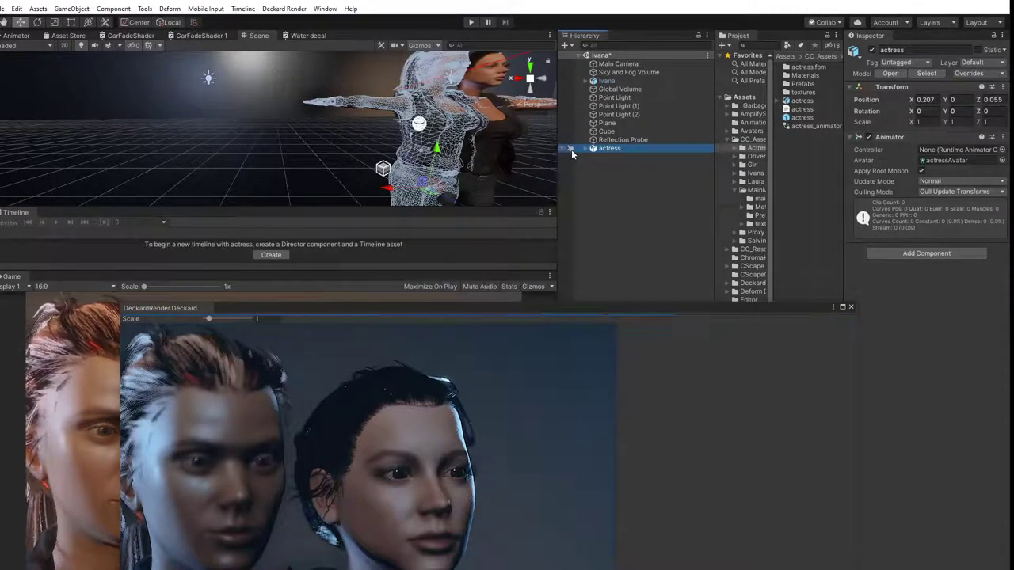
{"action": "key", "text": "Delete"}
Re-add the actress model, place it beside Ivana and frame the actress's head.
{"action": "left_click", "coordinate": [802, 101]}
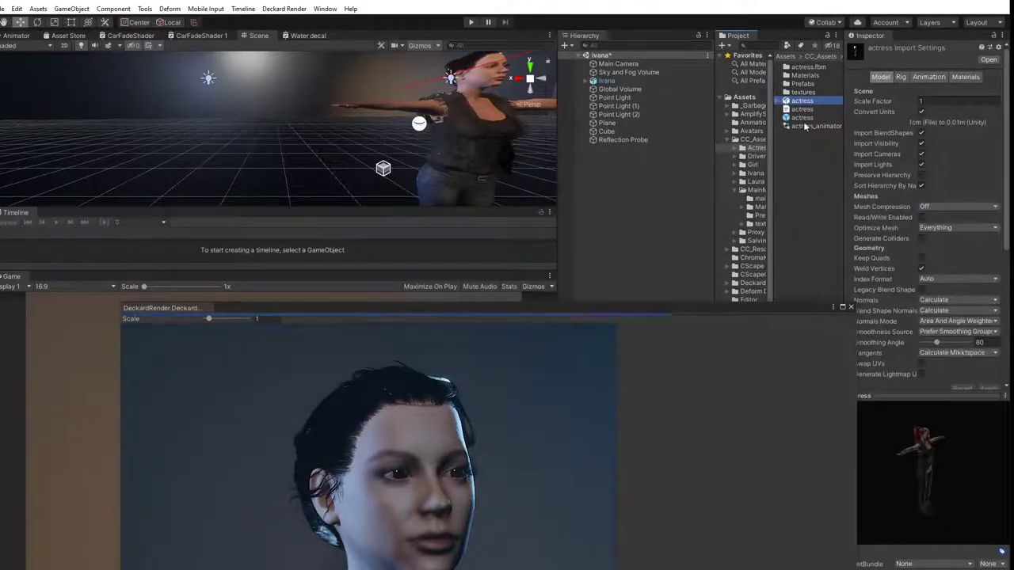
{"action": "left_click", "coordinate": [803, 118]}
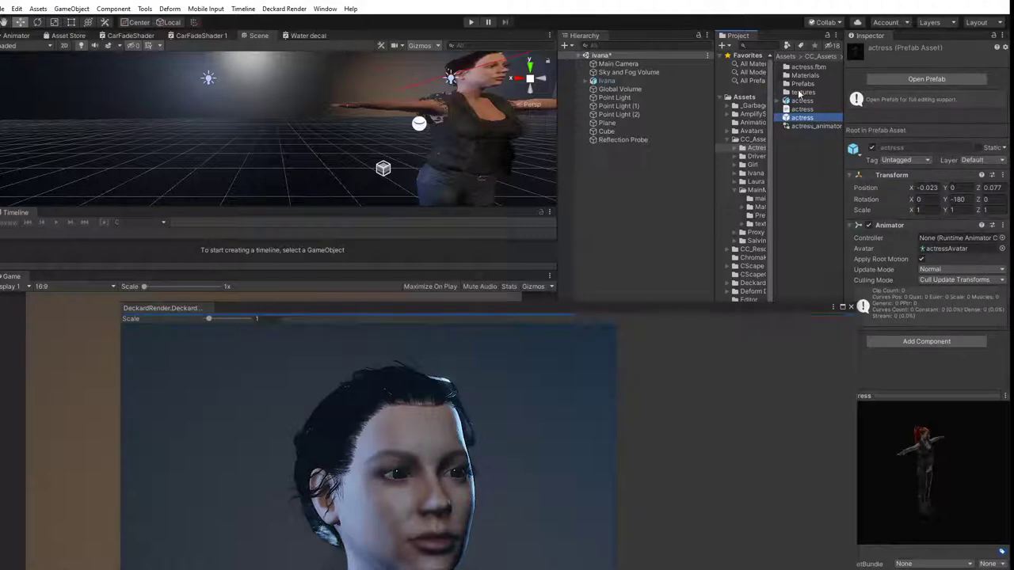
{"action": "left_click", "coordinate": [803, 101]}
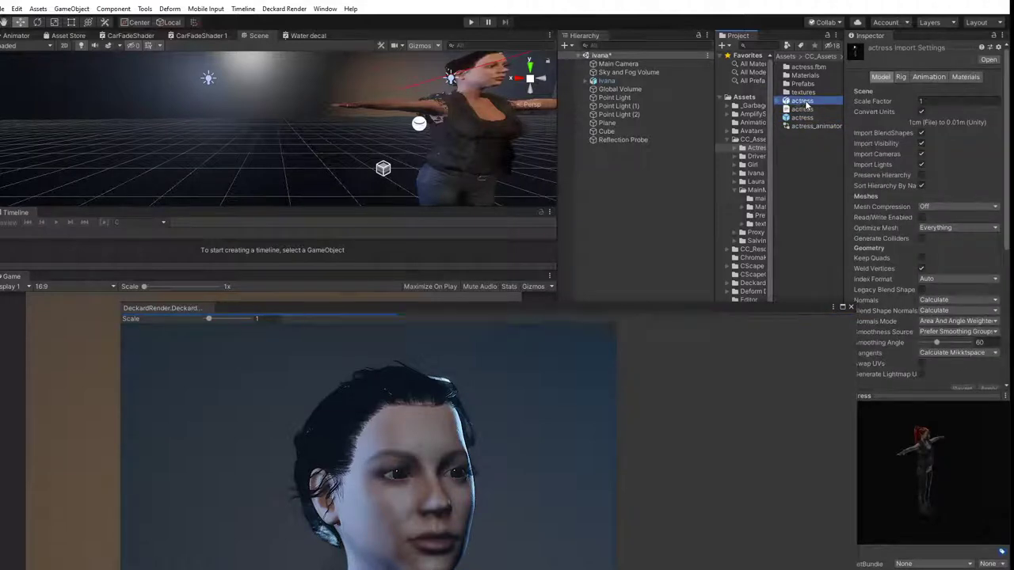
{"action": "left_click_drag", "start_coordinate": [809, 106], "coordinate": [545, 184]}
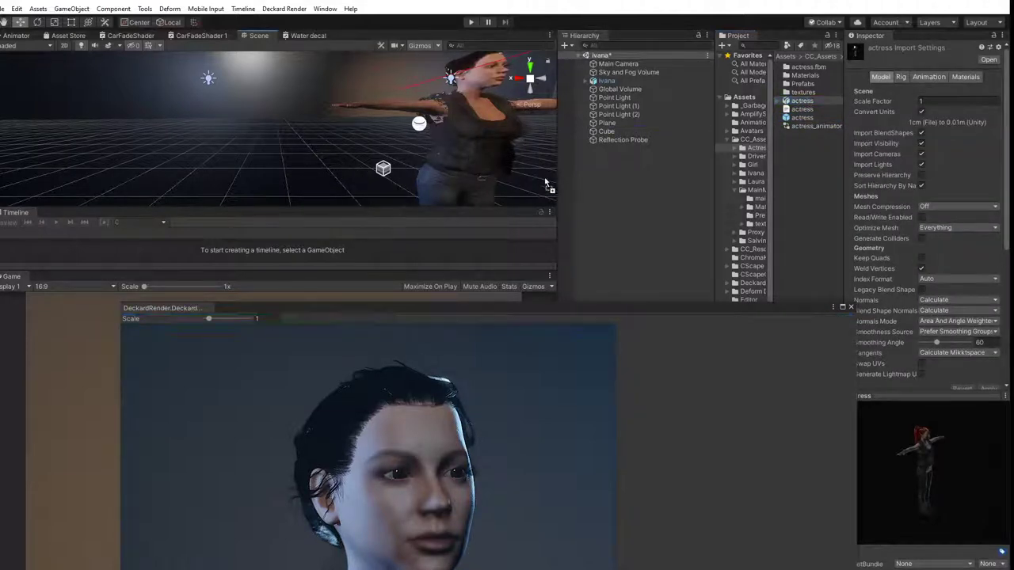
{"action": "left_click_drag", "start_coordinate": [609, 171], "coordinate": [609, 171]}
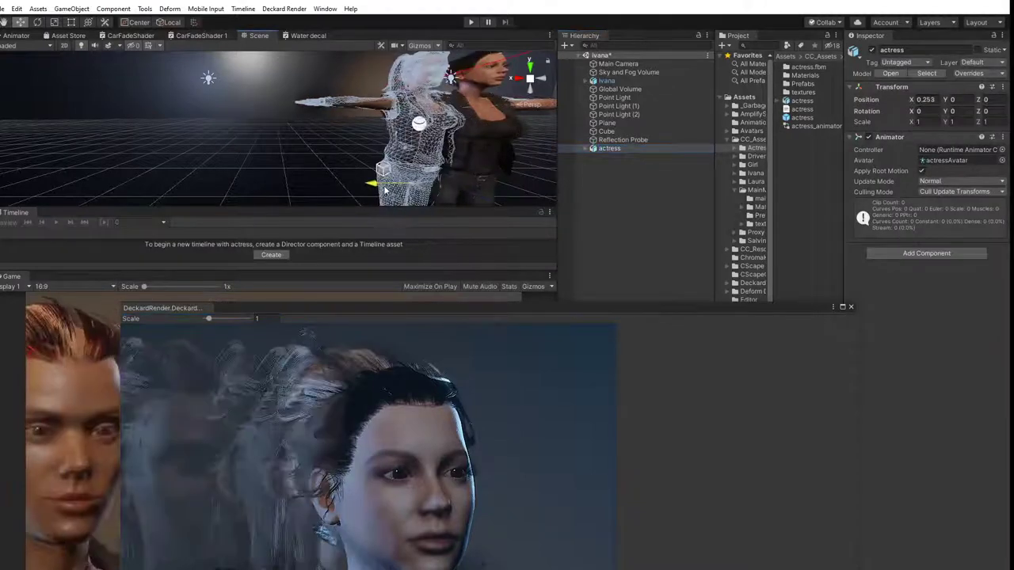
{"action": "left_click_drag", "start_coordinate": [380, 190], "coordinate": [400, 93]}
{"action": "middle_click_drag", "start_coordinate": [400, 93], "coordinate": [334, 143]}
Select the actress's hair and move the render preview over the Game view.
{"action": "left_click", "coordinate": [399, 120]}
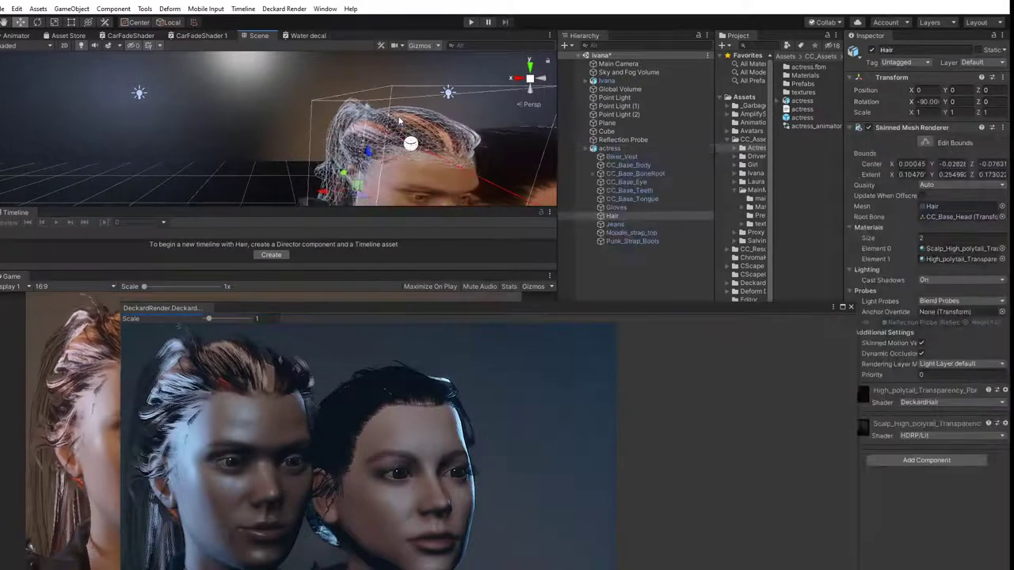
{"action": "left_click", "coordinate": [398, 121]}
{"action": "left_click", "coordinate": [398, 122]}
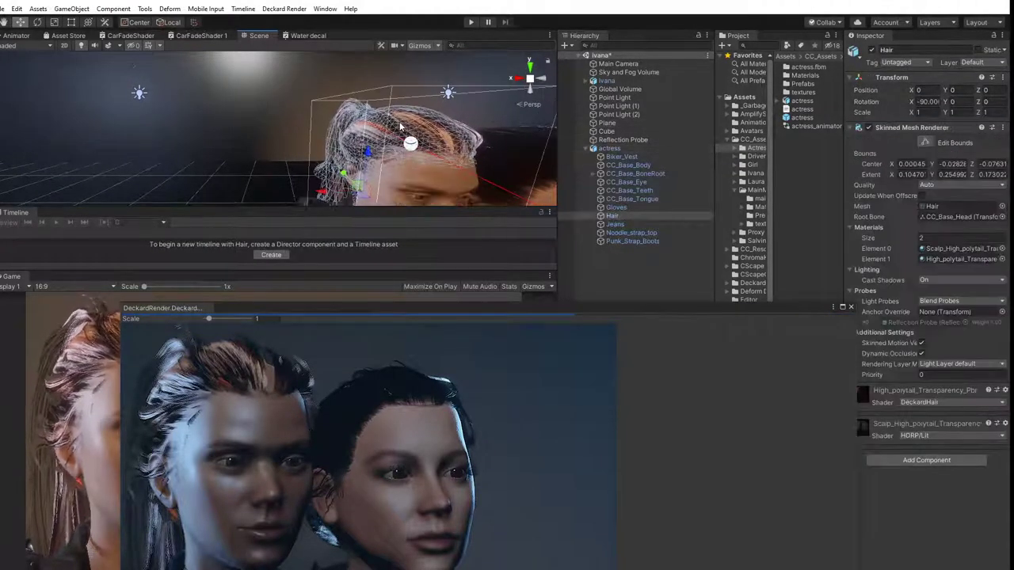
{"action": "left_click_drag", "start_coordinate": [798, 309], "coordinate": [715, 280]}
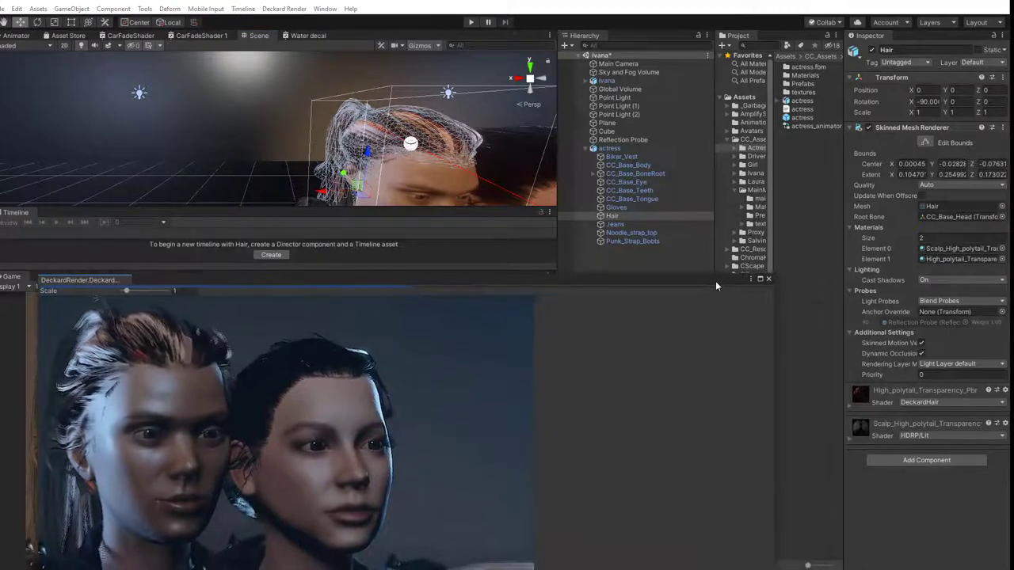
{"action": "left_click", "coordinate": [849, 407]}
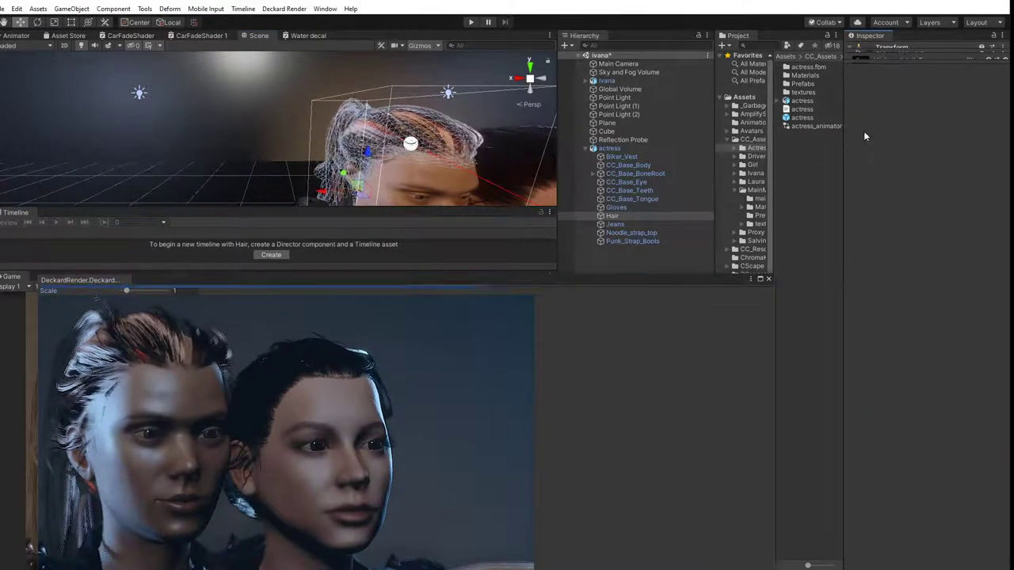
Review the actress Hair's DeckardHair material values, then deactivate the actress object.
{"action": "left_click", "coordinate": [618, 216]}
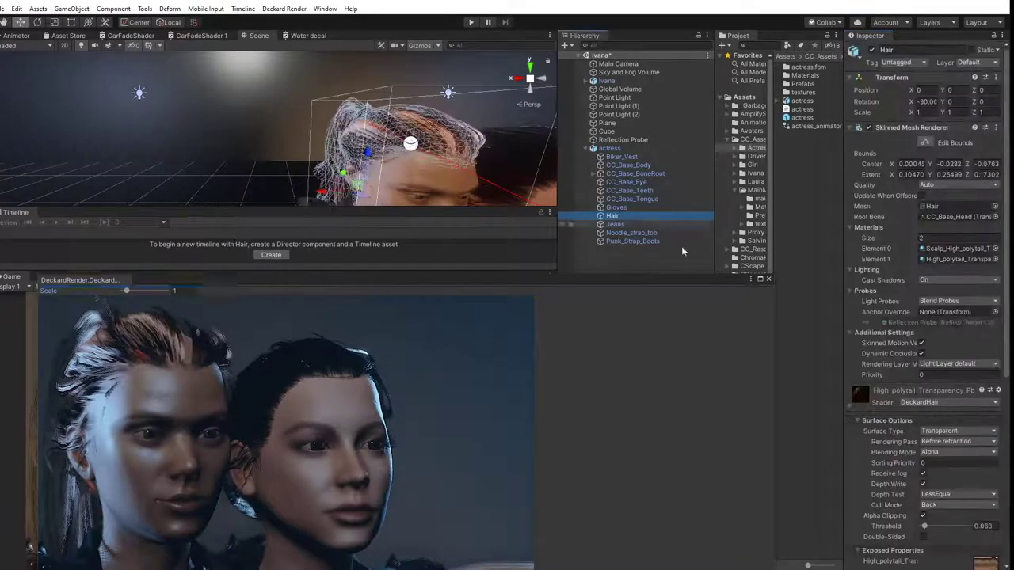
{"action": "scroll", "coordinate": [894, 418], "scroll_direction": "down", "scroll_amount": 5}
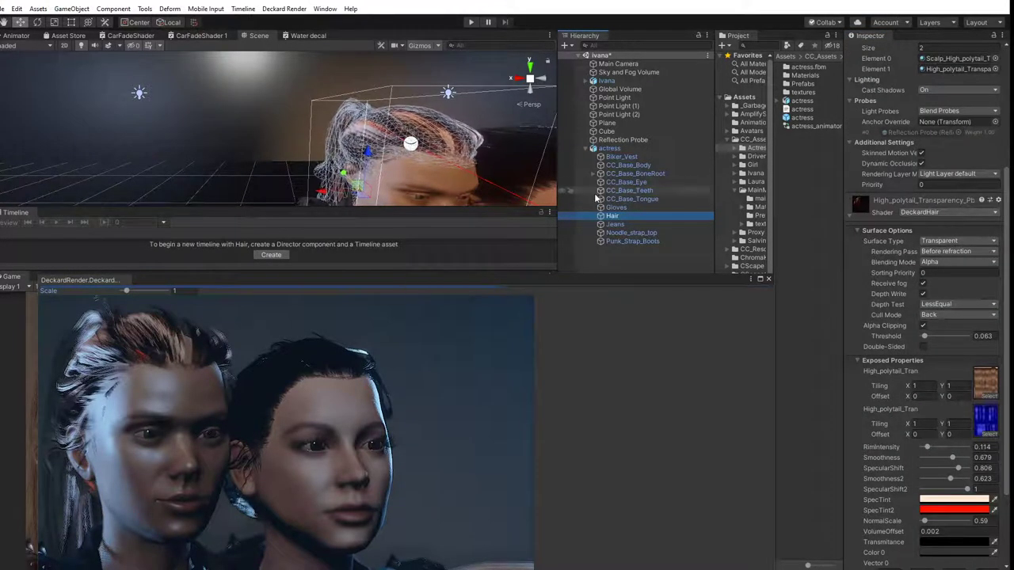
{"action": "scroll", "coordinate": [892, 341], "scroll_direction": "down", "scroll_amount": 3}
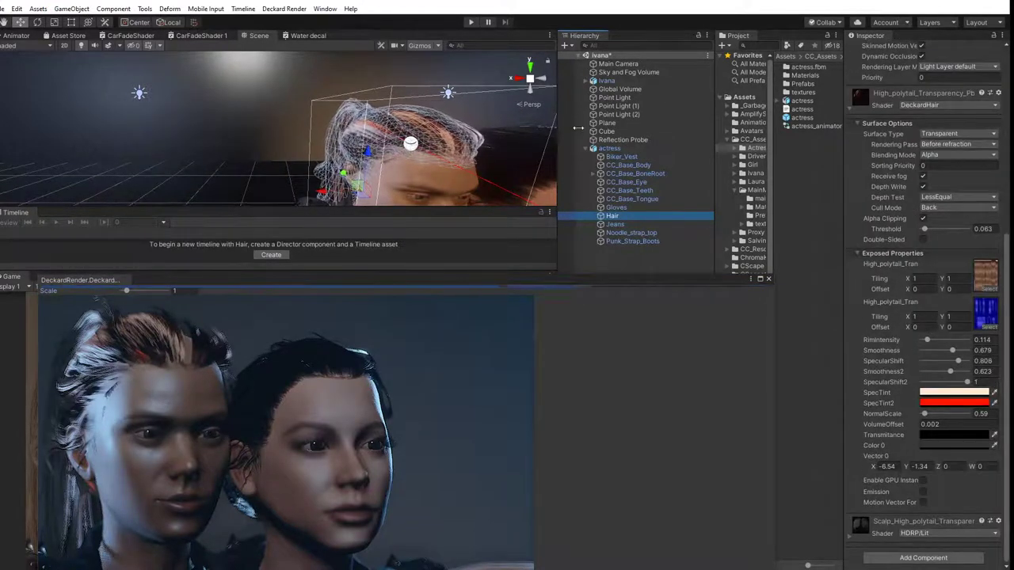
{"action": "left_click", "coordinate": [610, 148]}
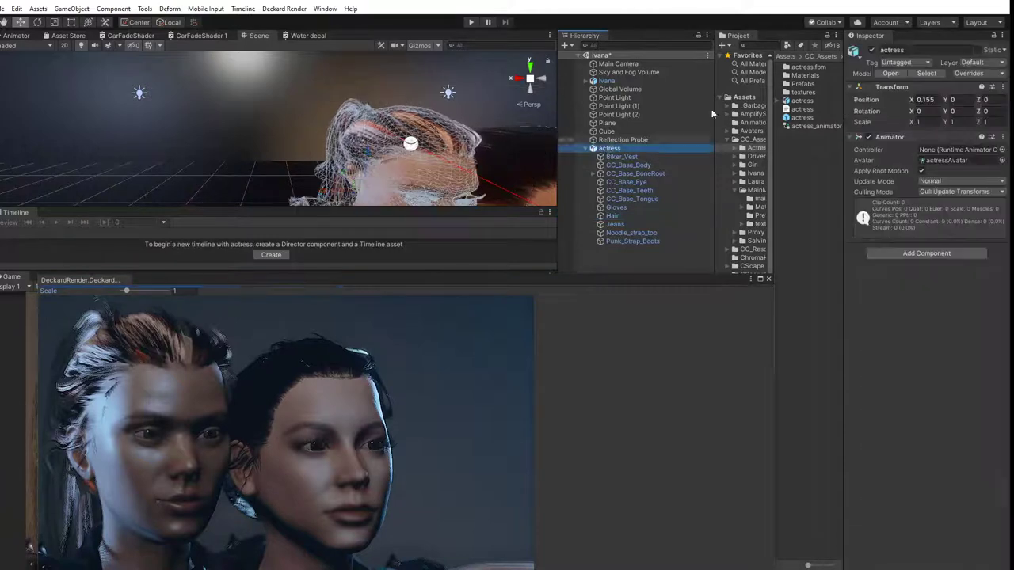
Expand Ivana in the enlarged Hierarchy and select its Hair object.
{"action": "left_click", "coordinate": [615, 140]}
{"action": "left_click", "coordinate": [602, 80]}
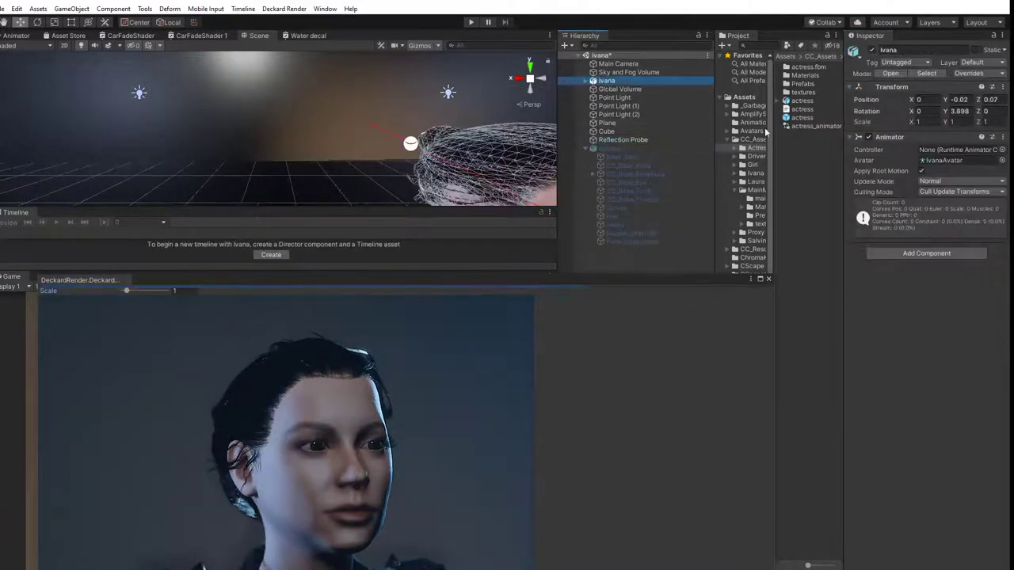
{"action": "left_click", "coordinate": [588, 80], "text": "alt"}
{"action": "left_click_drag", "start_coordinate": [599, 276], "coordinate": [419, 131]}
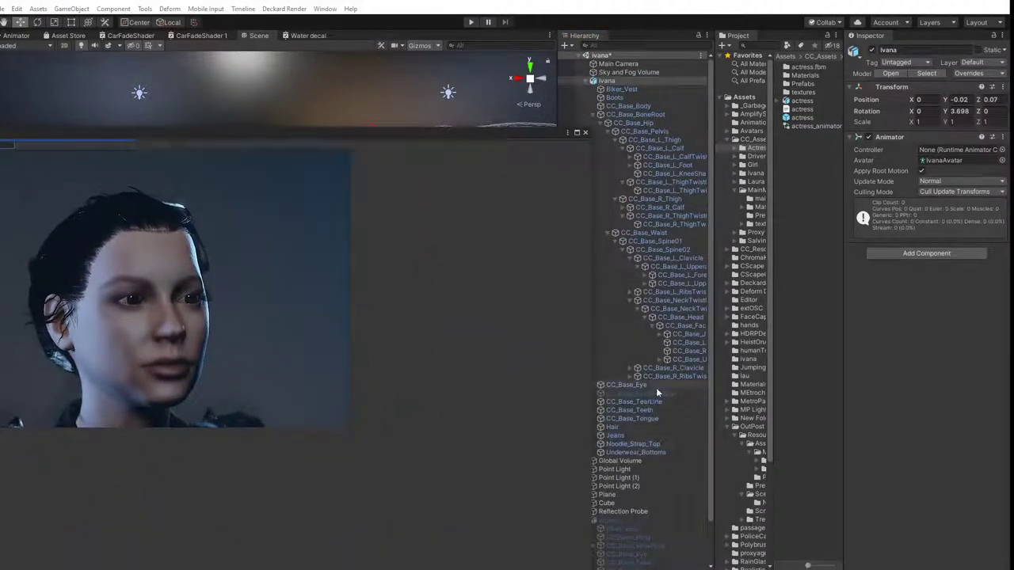
{"action": "left_click", "coordinate": [611, 428]}
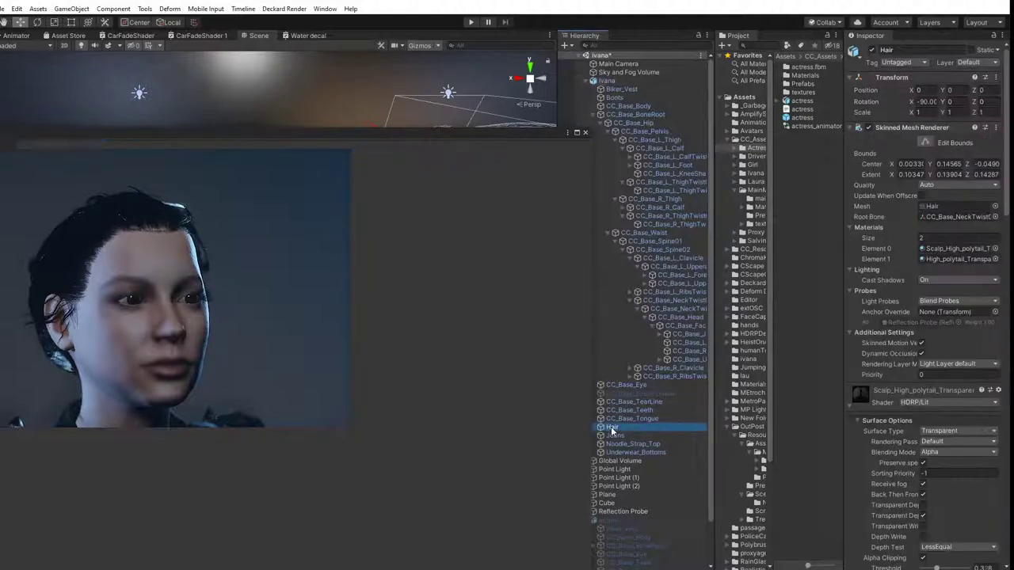
Change the High_polytail_Transparency material's shader from HDRP/Lit to DeckardHair.
{"action": "scroll", "coordinate": [911, 437], "scroll_direction": "down", "scroll_amount": 6}
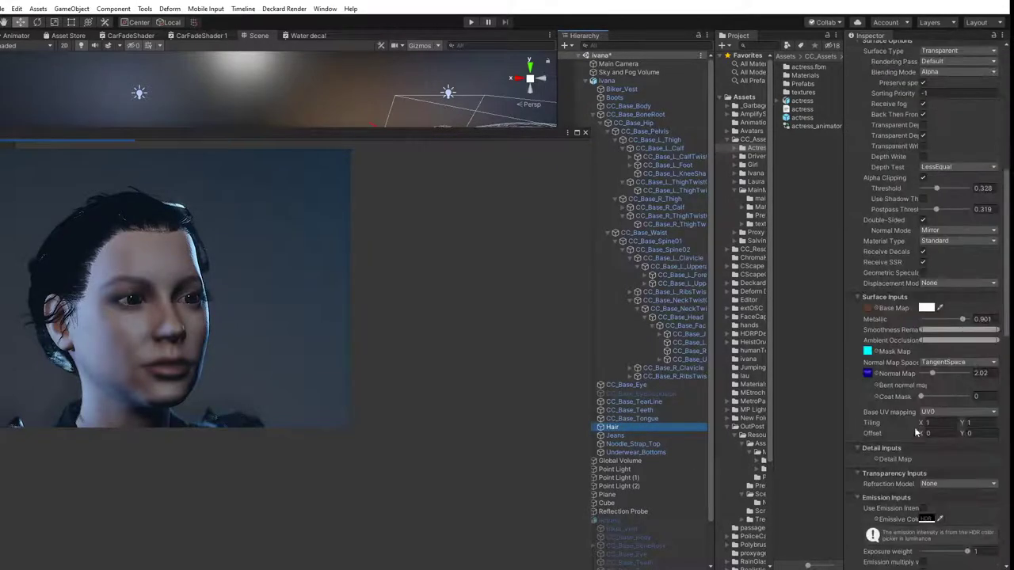
{"action": "scroll", "coordinate": [899, 362], "scroll_direction": "up", "scroll_amount": 4}
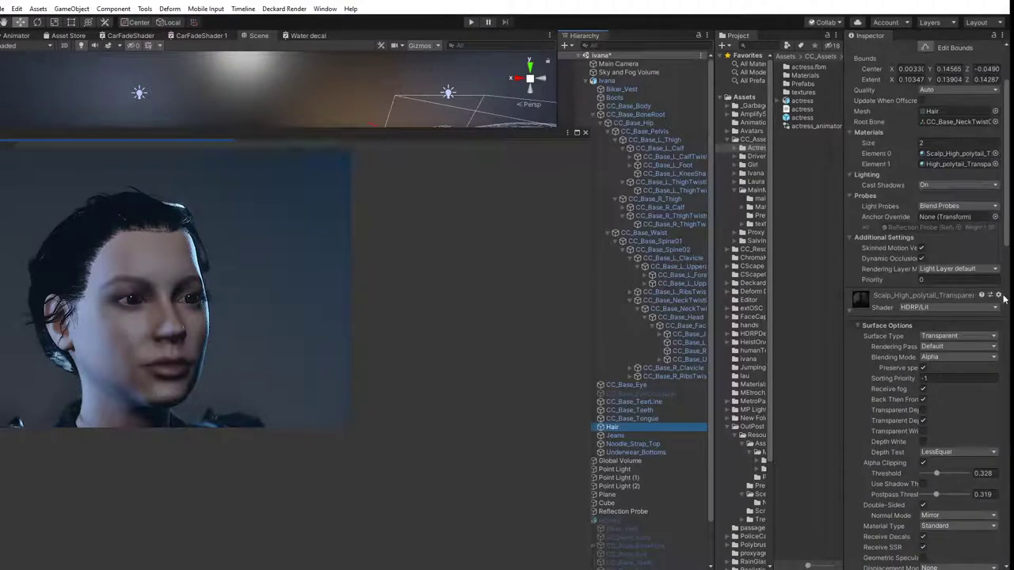
{"action": "scroll", "coordinate": [884, 426], "scroll_direction": "down", "scroll_amount": 15}
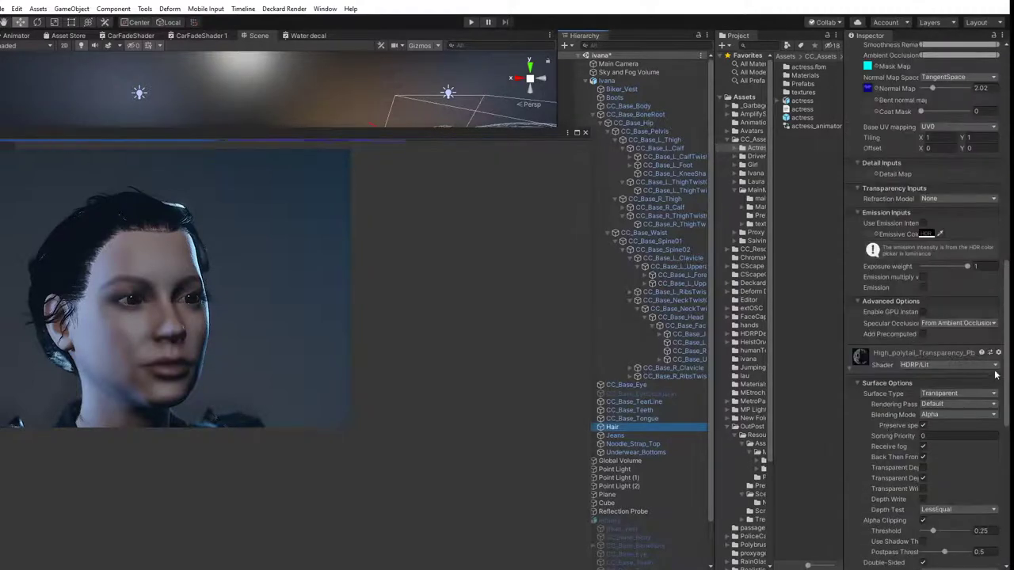
{"action": "left_click", "coordinate": [1000, 355]}
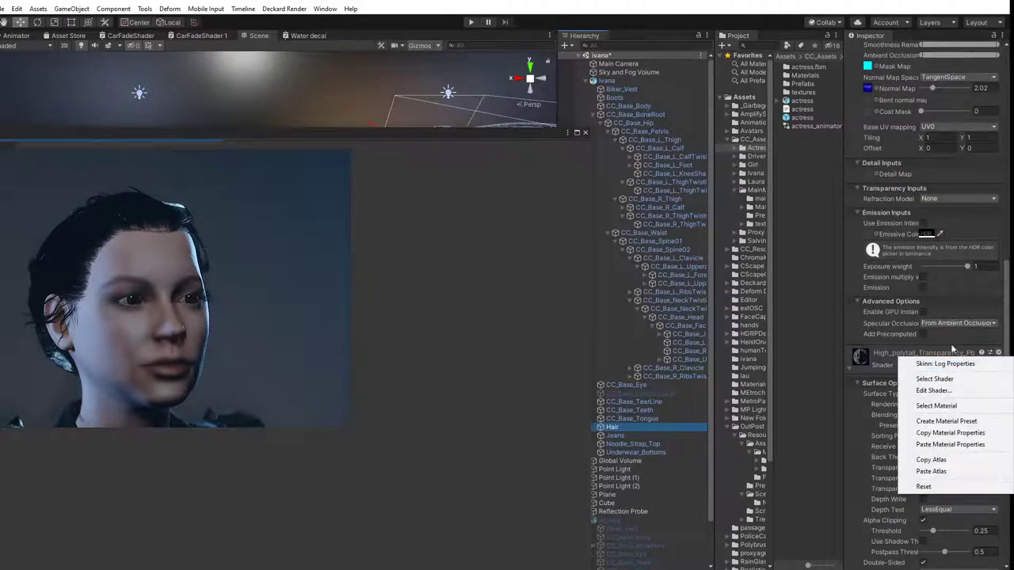
{"action": "left_click", "coordinate": [901, 355]}
{"action": "left_click", "coordinate": [928, 365]}
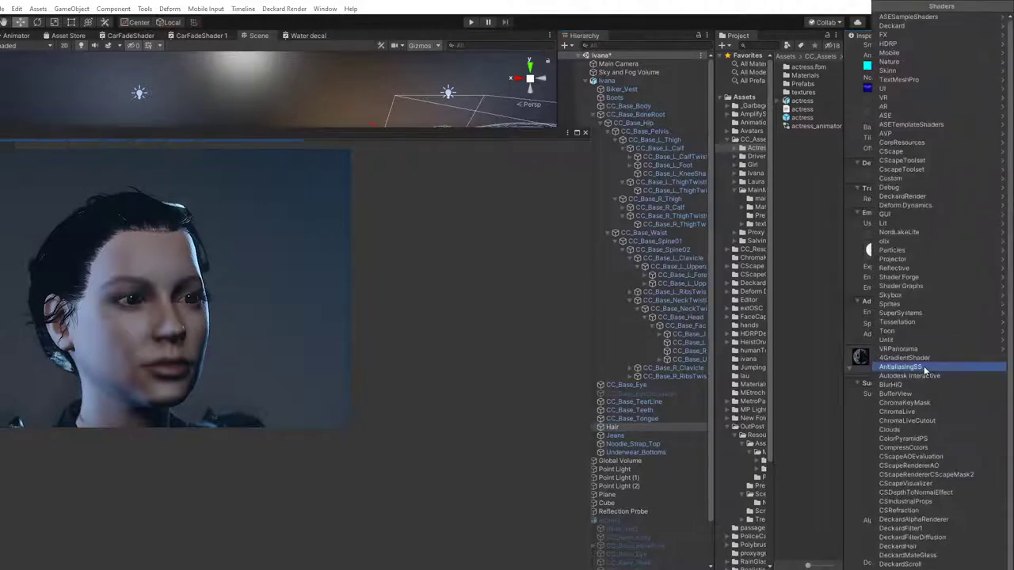
{"action": "type", "text": "deckard"}
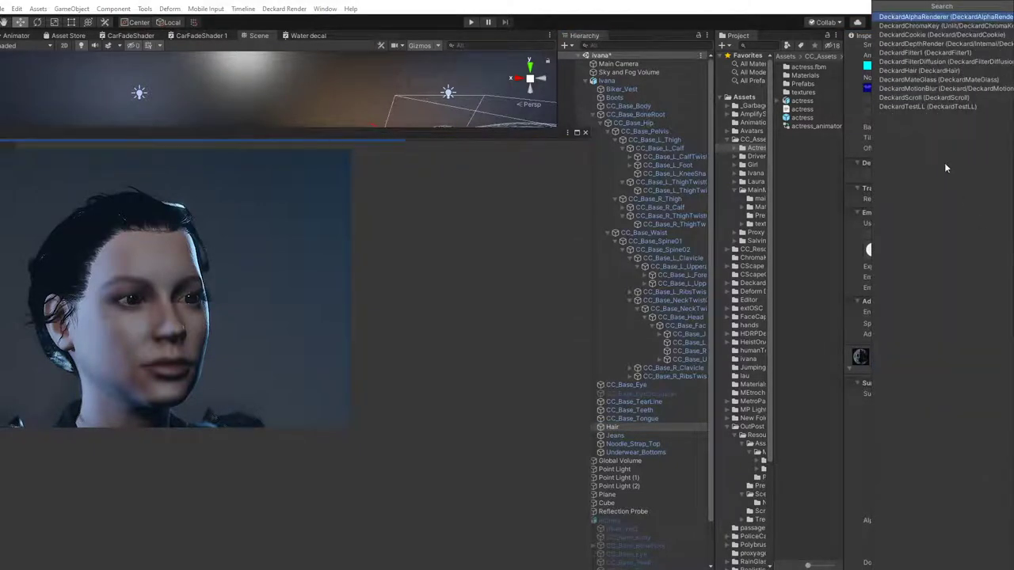
{"action": "left_click", "coordinate": [948, 71]}
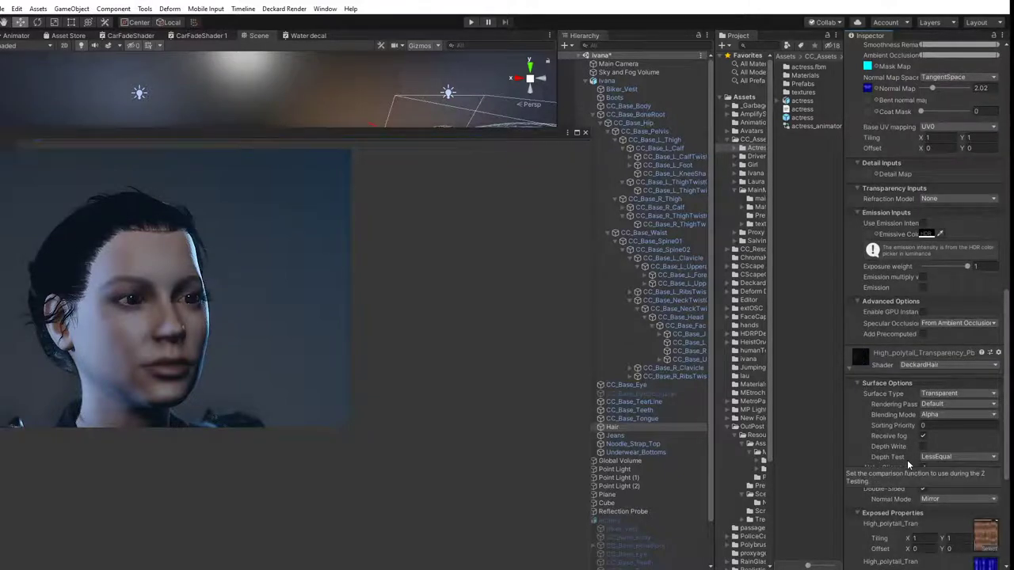
Raise the hair material's VolumeOffset, entering a value of 3.
{"action": "left_click_drag", "start_coordinate": [281, 135], "coordinate": [437, 446]}
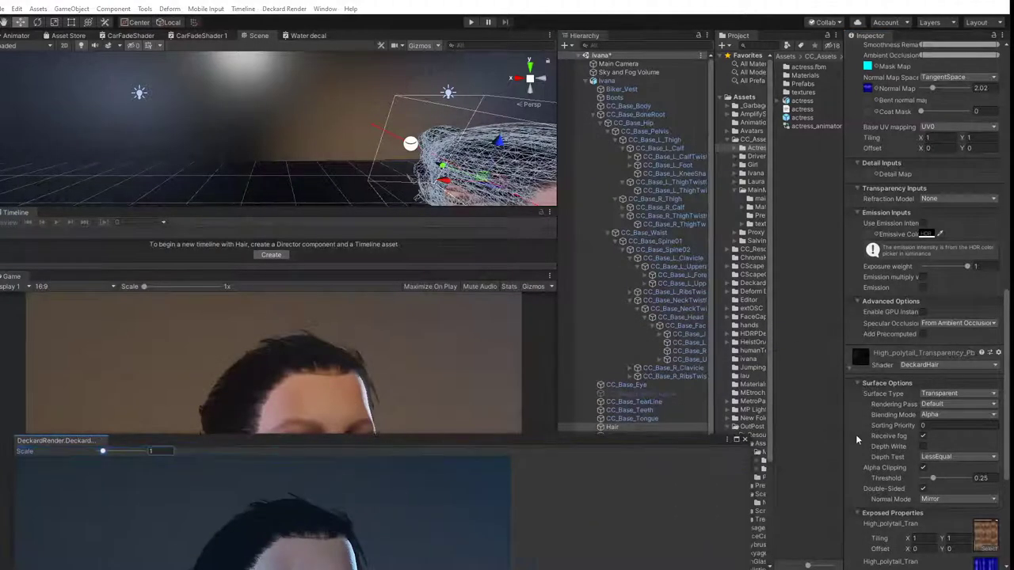
{"action": "scroll", "coordinate": [856, 440], "scroll_direction": "down", "scroll_amount": 5}
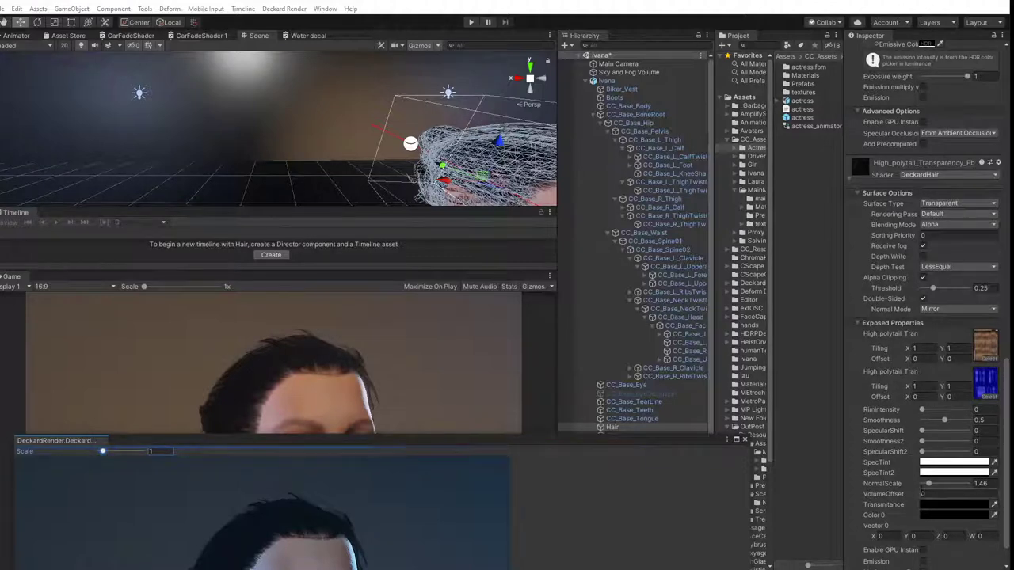
{"action": "left_click_drag", "start_coordinate": [908, 494], "coordinate": [908, 494]}
{"action": "type", "text": "3"}
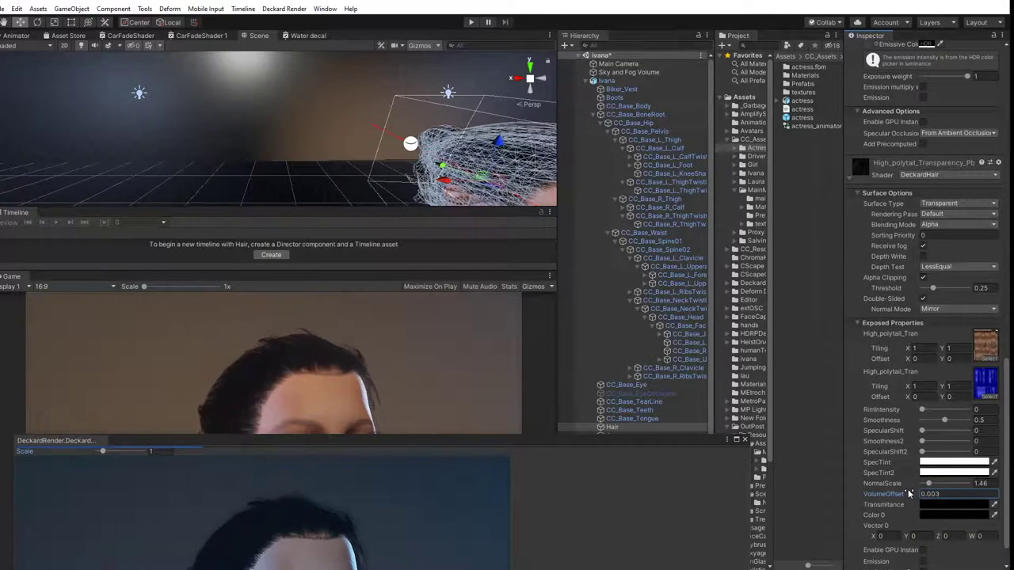
Raise the hair's RimIntensity and lower its NormalScale.
{"action": "left_click_drag", "start_coordinate": [369, 442], "coordinate": [507, 292]}
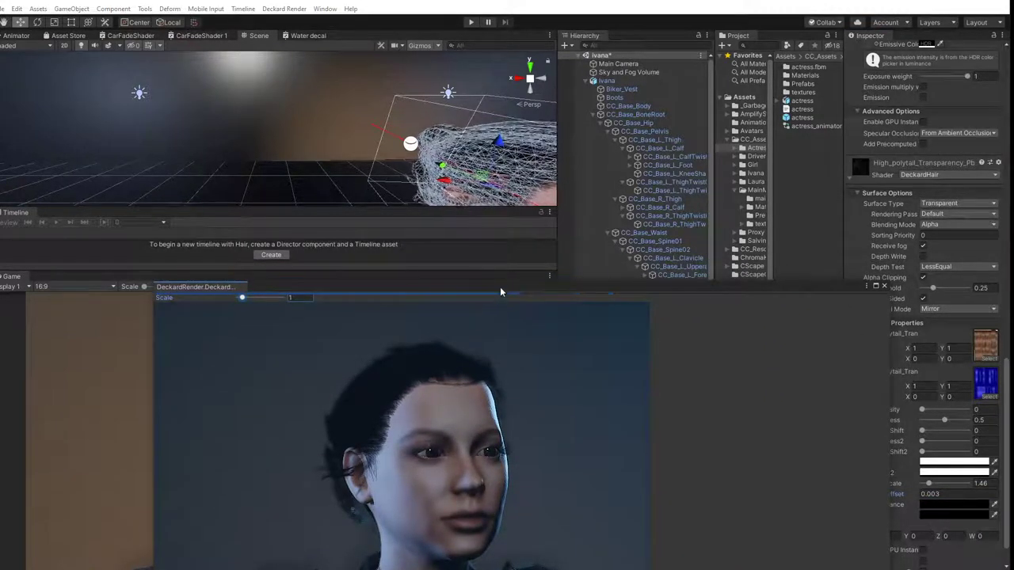
{"action": "left_click_drag", "start_coordinate": [499, 287], "coordinate": [434, 280]}
{"action": "left_click_drag", "start_coordinate": [922, 408], "coordinate": [959, 453]}
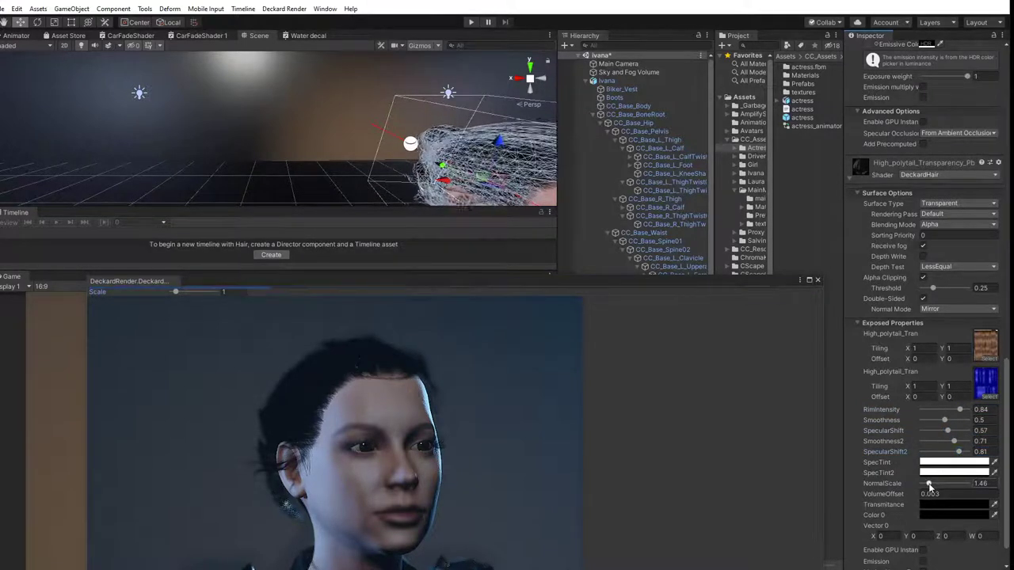
{"action": "mouse_move", "coordinate": [930, 484]}
{"action": "left_mouse_down"}
{"action": "mouse_move", "coordinate": [920, 484]}
{"action": "mouse_move", "coordinate": [930, 487]}
{"action": "left_mouse_up"}
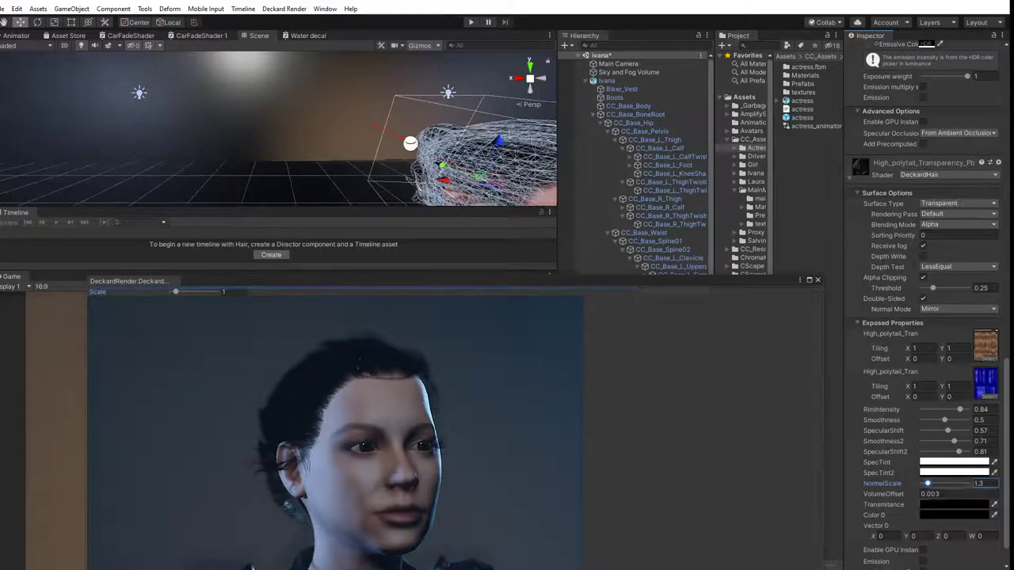
Set the Transmitance colour to dark red and Color 0 to a muted pinkish grey.
{"action": "left_click", "coordinate": [932, 504]}
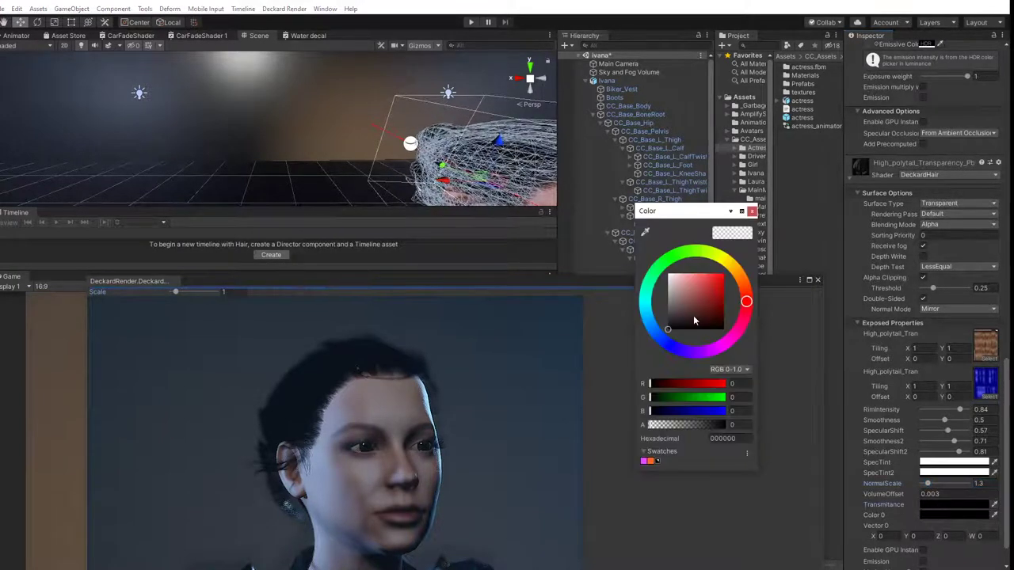
{"action": "mouse_move", "coordinate": [693, 319]}
{"action": "left_mouse_down"}
{"action": "mouse_move", "coordinate": [716, 302]}
{"action": "mouse_move", "coordinate": [723, 314]}
{"action": "mouse_move", "coordinate": [742, 285]}
{"action": "left_mouse_up"}
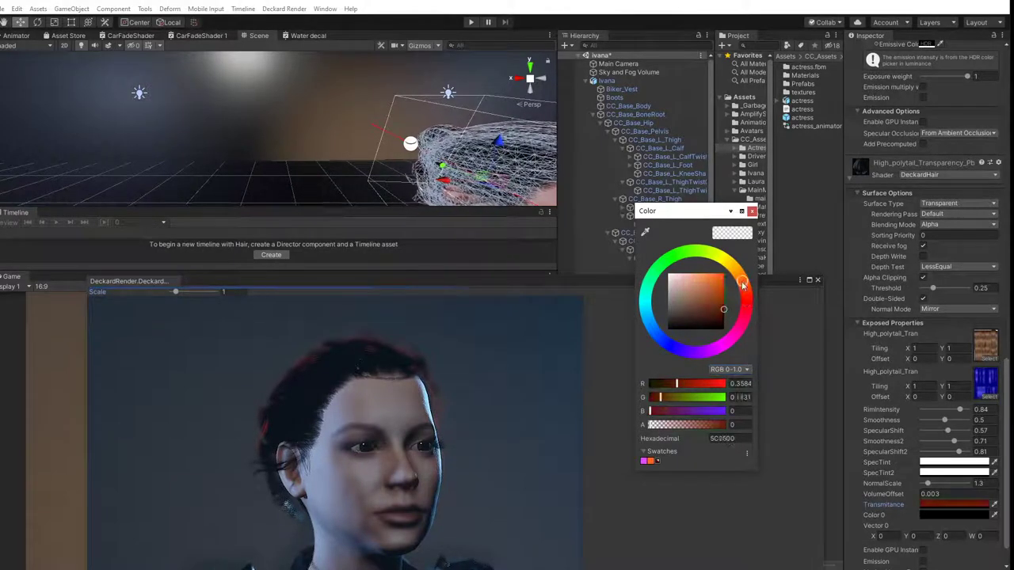
{"action": "left_click", "coordinate": [753, 212]}
{"action": "left_click", "coordinate": [953, 516]}
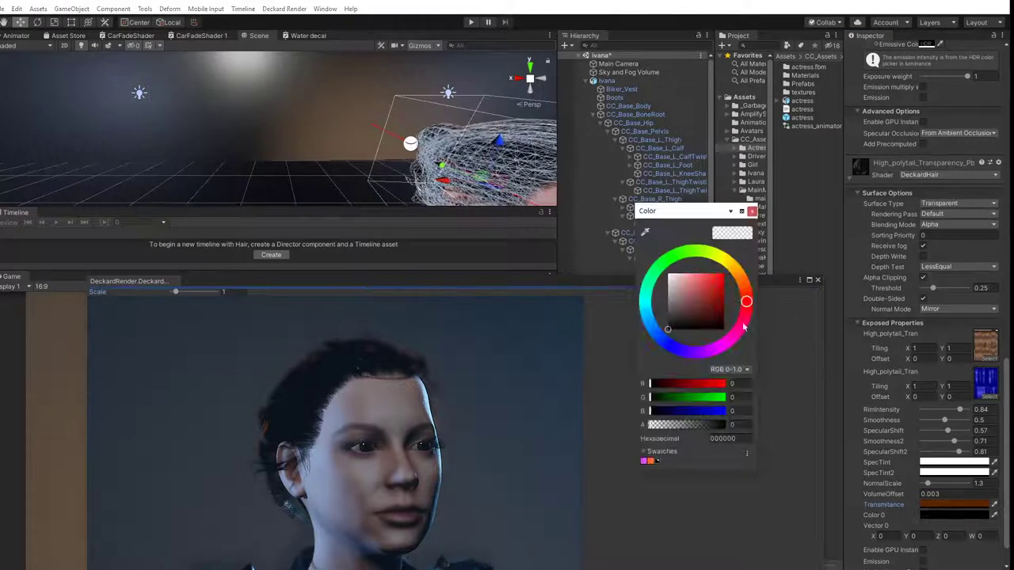
{"action": "mouse_move", "coordinate": [680, 295]}
{"action": "left_mouse_down"}
{"action": "mouse_move", "coordinate": [671, 304]}
{"action": "mouse_move", "coordinate": [661, 292]}
{"action": "mouse_move", "coordinate": [679, 292]}
{"action": "left_mouse_up"}
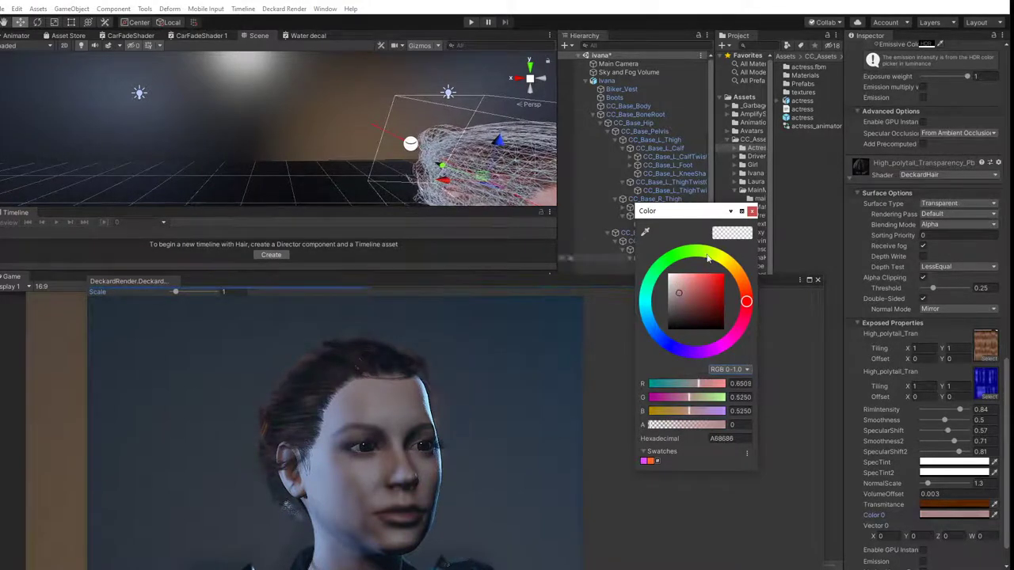
{"action": "left_click", "coordinate": [752, 212]}
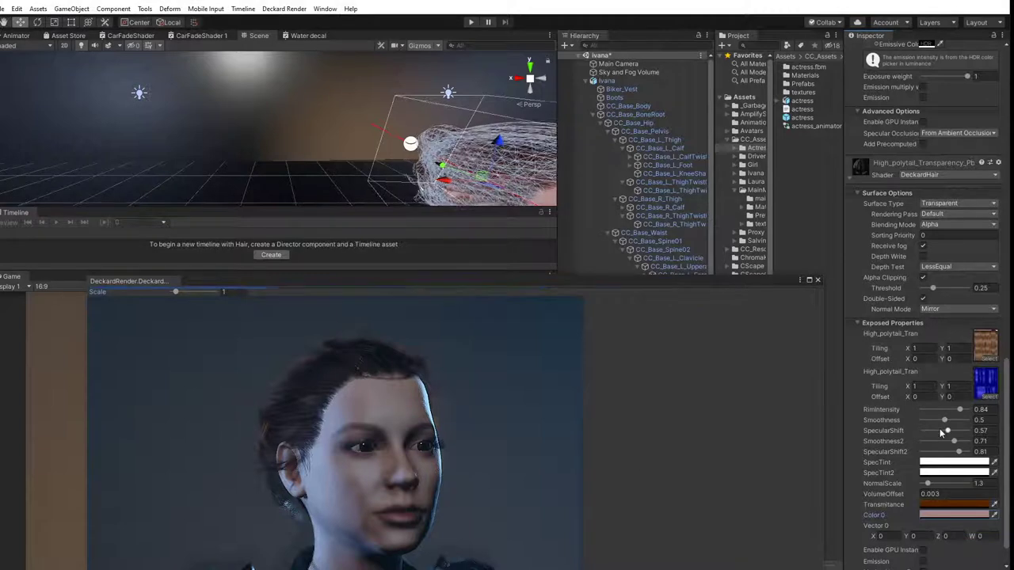
Adjust Smoothness, lower Smoothness2 and nudge Vector 0 X for hair highlights.
{"action": "left_click_drag", "start_coordinate": [944, 422], "coordinate": [939, 422]}
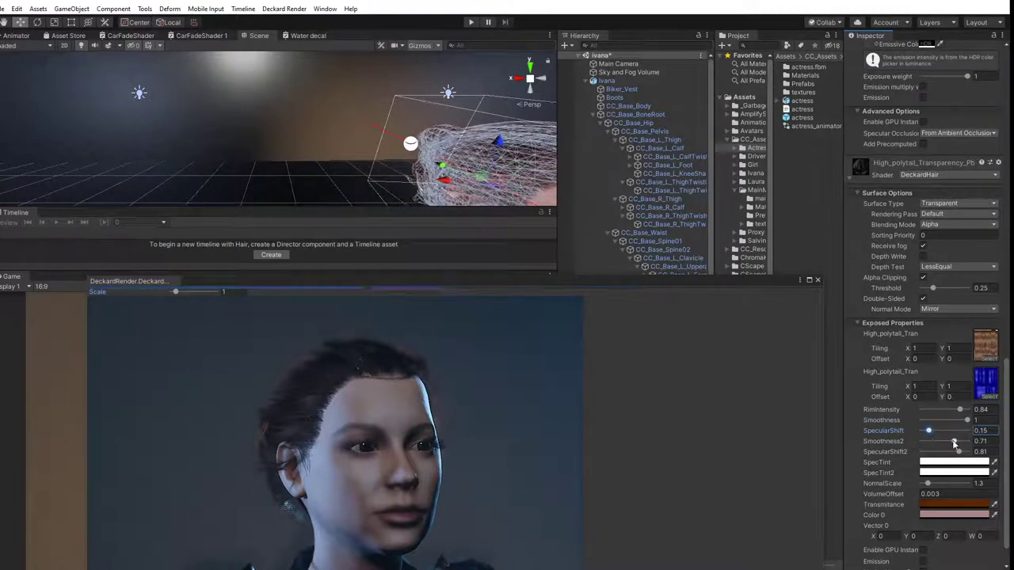
{"action": "left_click_drag", "start_coordinate": [954, 442], "coordinate": [920, 441]}
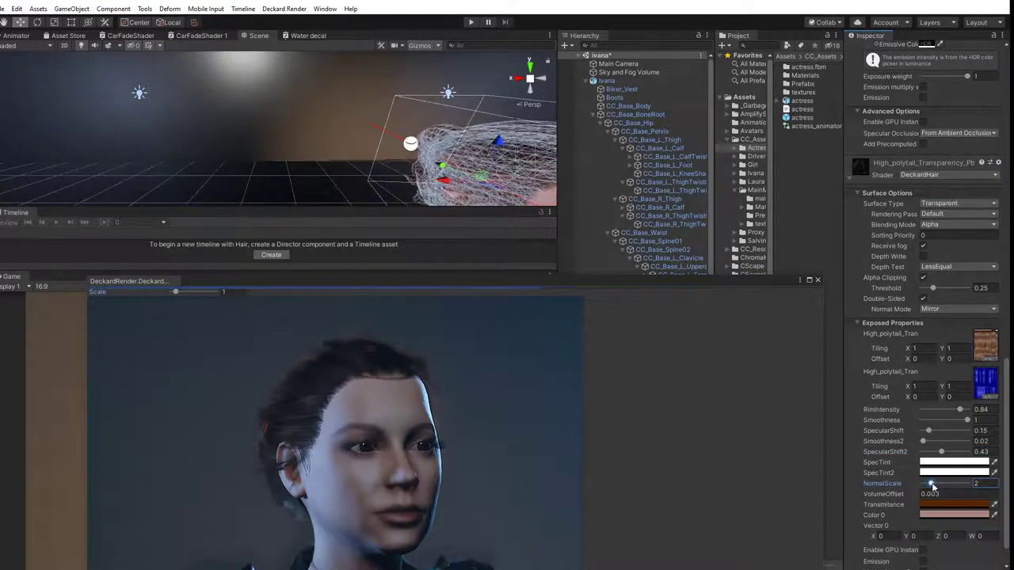
{"action": "scroll", "coordinate": [919, 531], "scroll_direction": "down", "scroll_amount": 2}
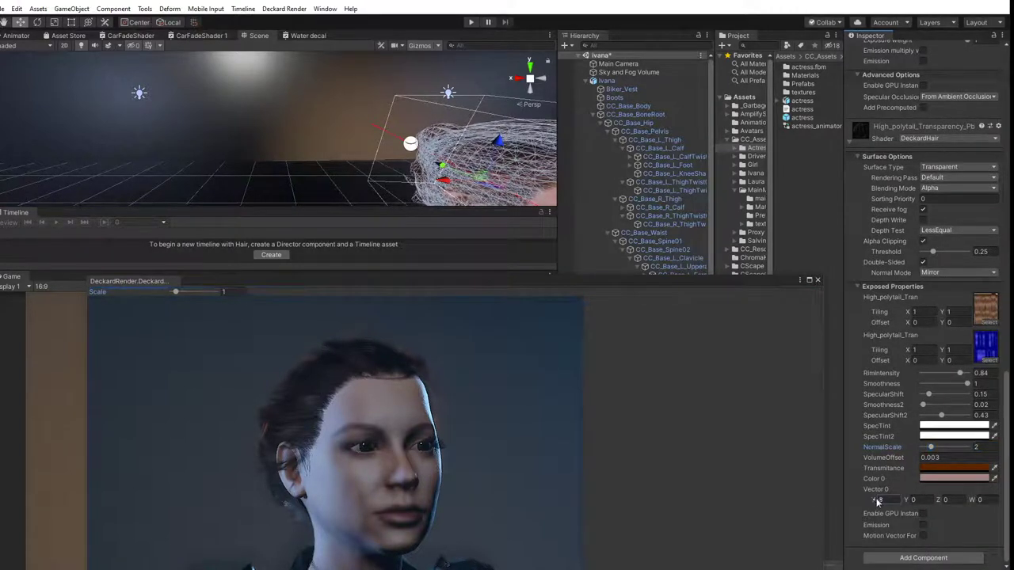
{"action": "left_click_drag", "start_coordinate": [875, 502], "coordinate": [906, 507]}
Change the hair's SpecTint from white to dark red and shift the Deckard preview left.
{"action": "left_click", "coordinate": [955, 426]}
{"action": "mouse_move", "coordinate": [707, 329]}
{"action": "left_mouse_down"}
{"action": "mouse_move", "coordinate": [700, 298]}
{"action": "mouse_move", "coordinate": [731, 328]}
{"action": "left_mouse_up"}
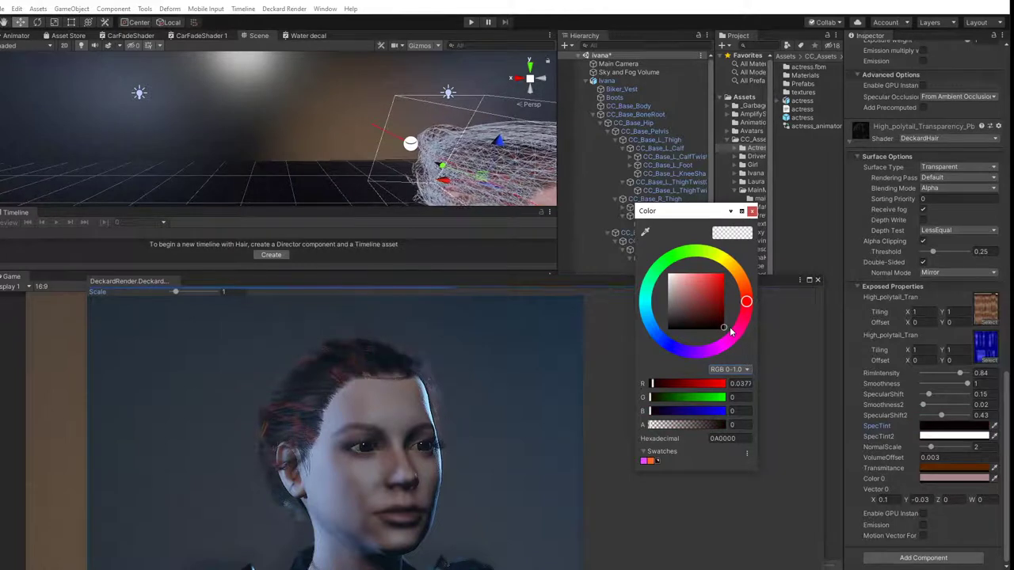
{"action": "left_click", "coordinate": [752, 212]}
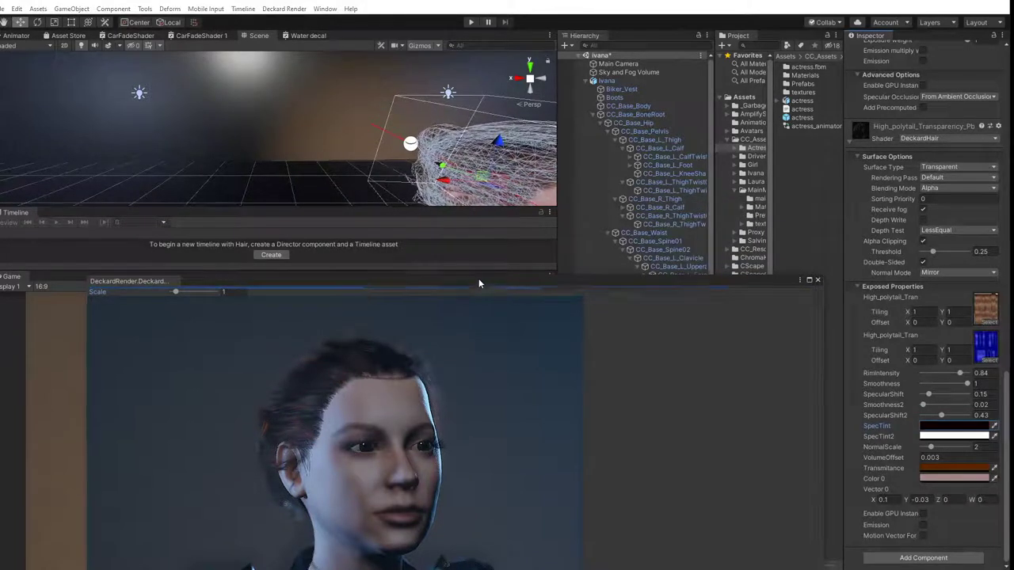
{"action": "left_click_drag", "start_coordinate": [479, 278], "coordinate": [519, 269]}
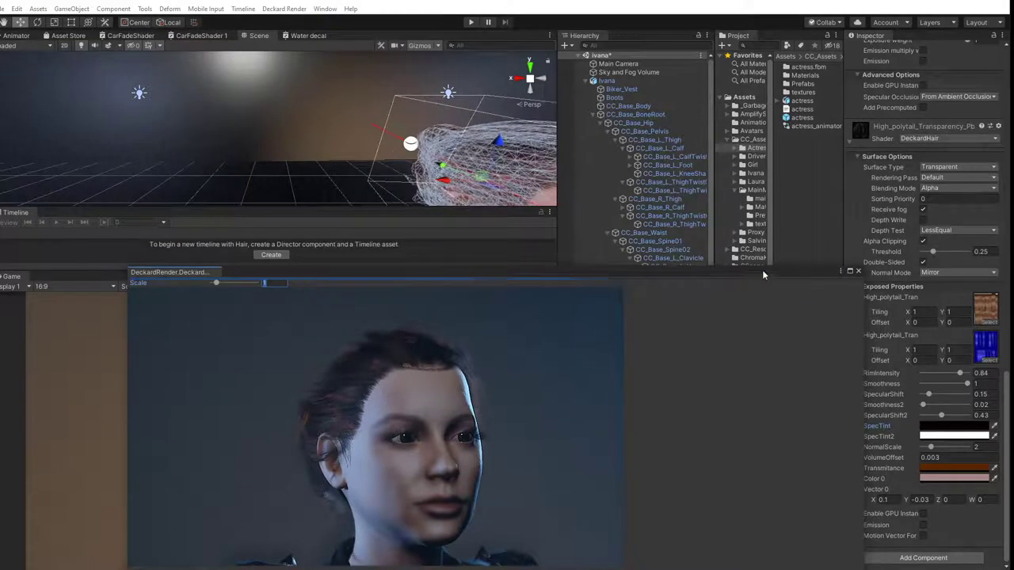
{"action": "left_click_drag", "start_coordinate": [762, 271], "coordinate": [679, 277]}
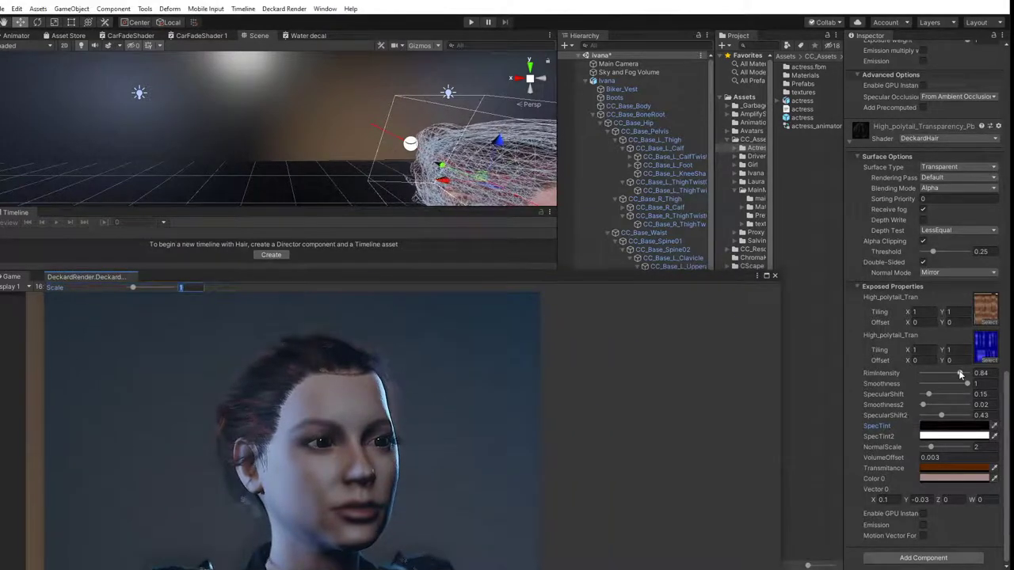
Set RimIntensity to 1, SpecularShift to 0.57, and brighten SpecTint slightly.
{"action": "left_click_drag", "start_coordinate": [960, 373], "coordinate": [989, 381]}
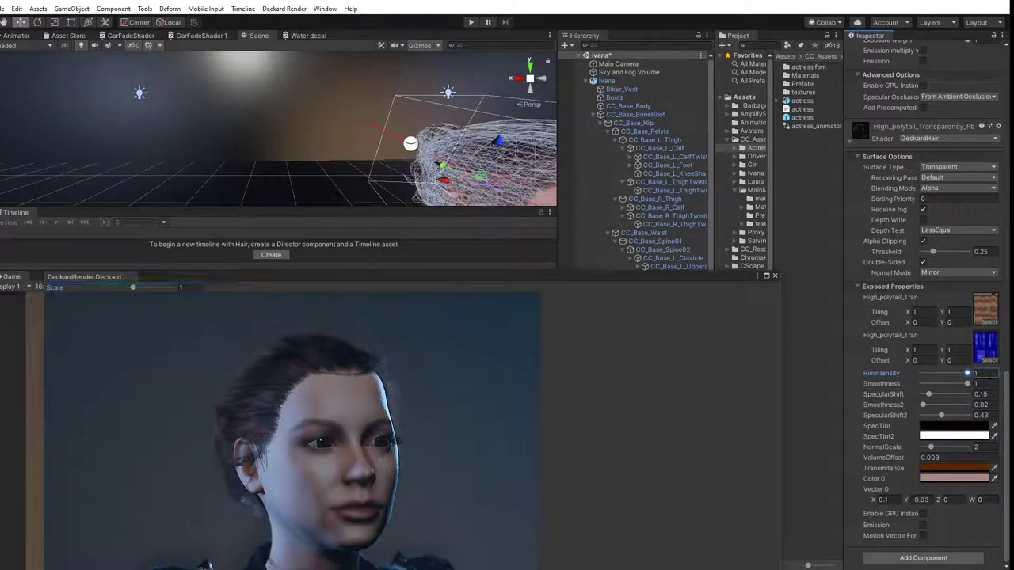
{"action": "left_click", "coordinate": [929, 395]}
{"action": "left_click_drag", "start_coordinate": [929, 395], "coordinate": [949, 400]}
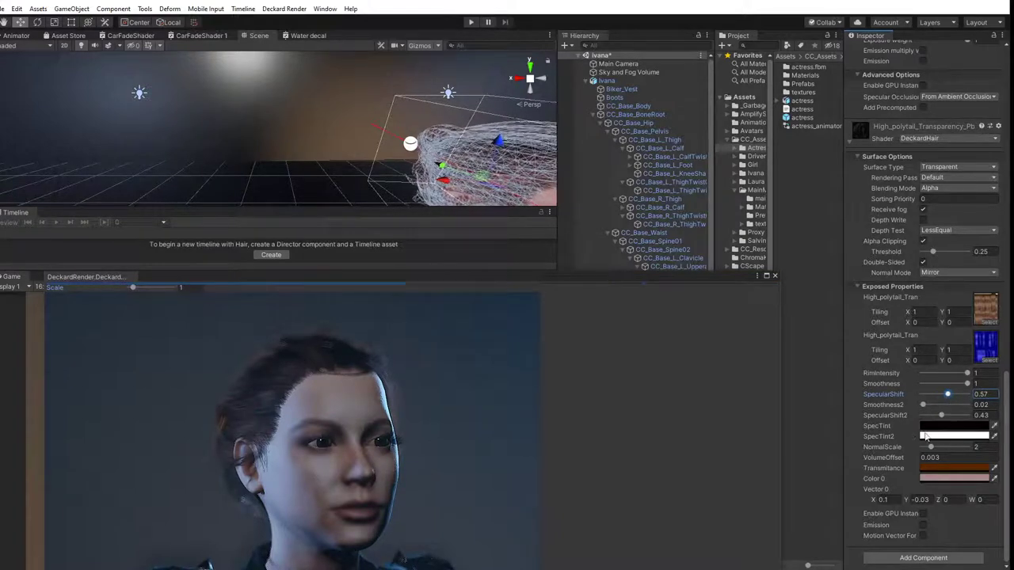
{"action": "left_click", "coordinate": [949, 427]}
{"action": "left_click_drag", "start_coordinate": [721, 317], "coordinate": [726, 328]}
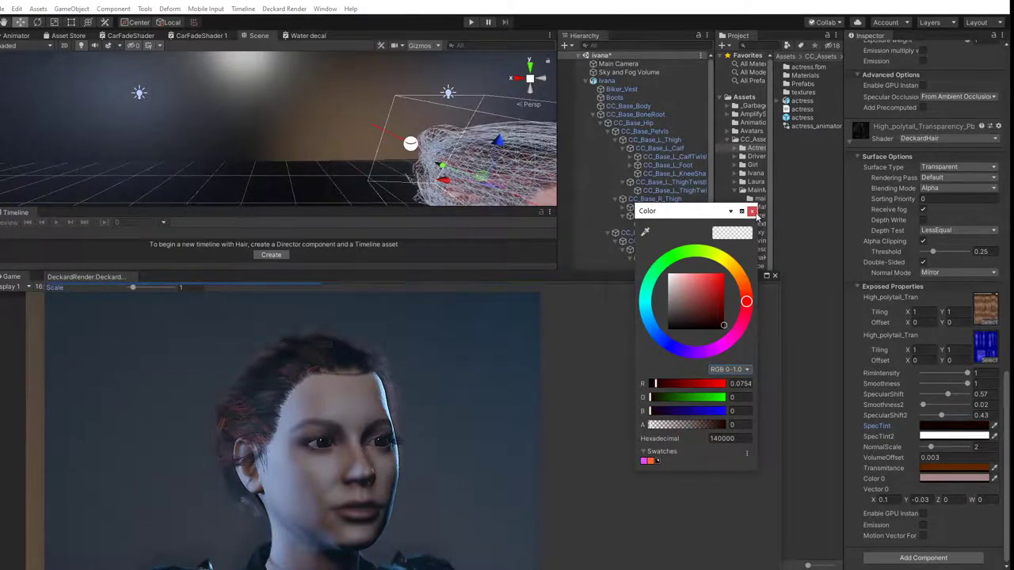
{"action": "left_click", "coordinate": [752, 211]}
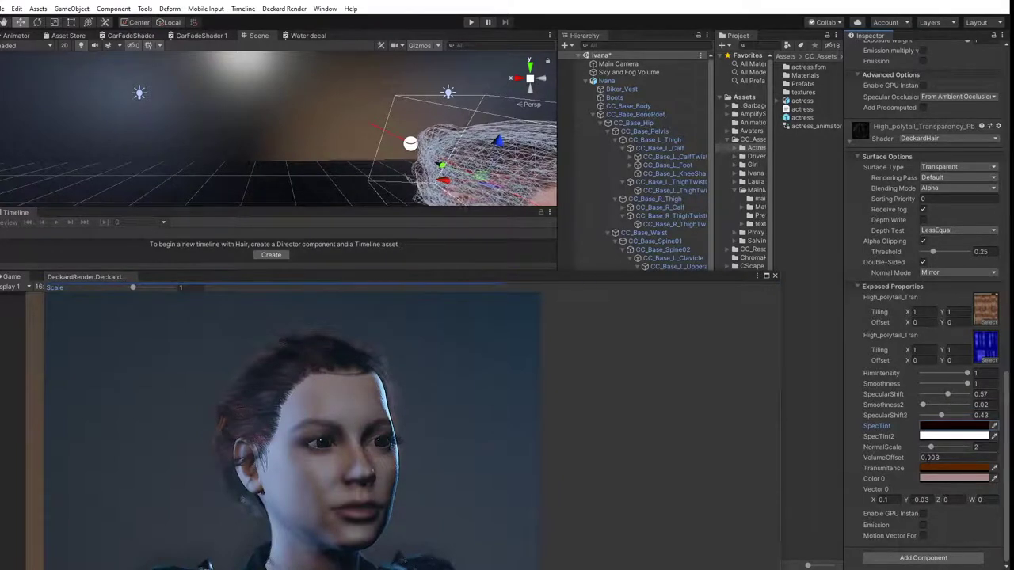
Lower NormalScale to 1.1 and set VolumeOffset to 0.002.
{"action": "left_click_drag", "start_coordinate": [931, 446], "coordinate": [928, 449]}
{"action": "type", "text": "0.002"}
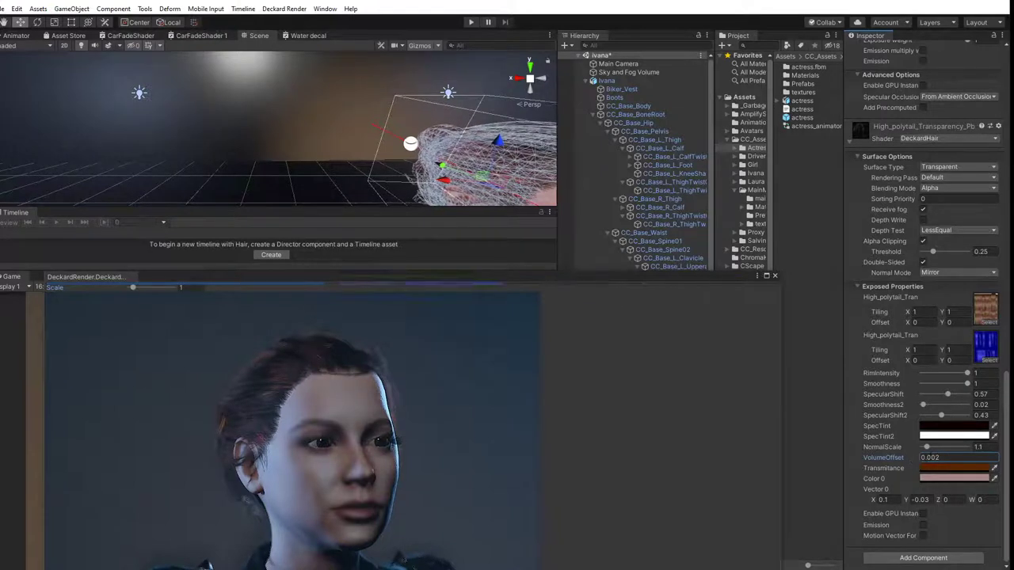
{"action": "left_click", "coordinate": [921, 458]}
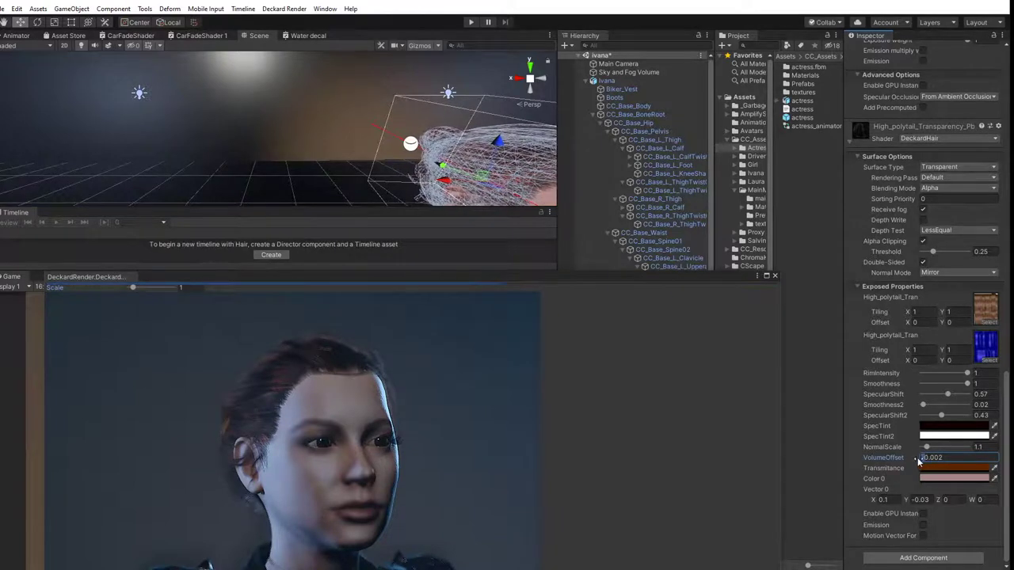
{"action": "left_click", "coordinate": [918, 457]}
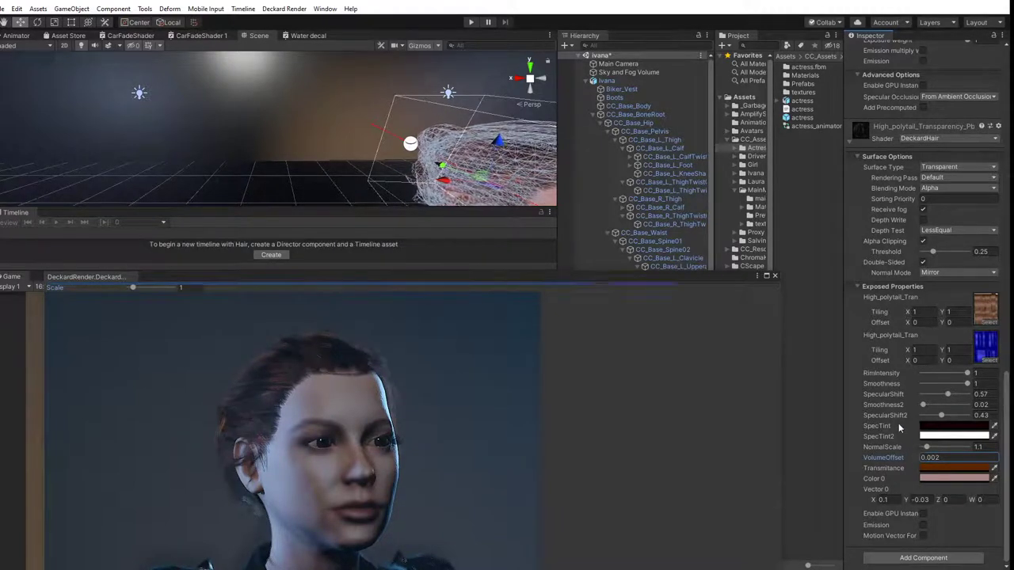
{"action": "scroll", "coordinate": [899, 428], "scroll_direction": "up", "scroll_amount": 10}
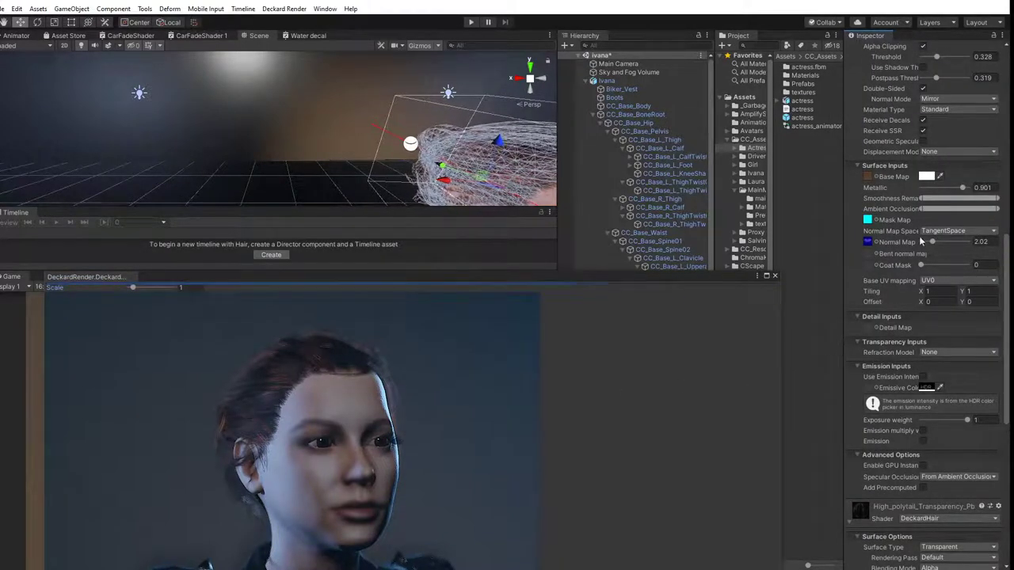
Switch the Scalp_High_polytail_Transparency material to the DeckardHair shader.
{"action": "scroll", "coordinate": [926, 236], "scroll_direction": "up", "scroll_amount": 7}
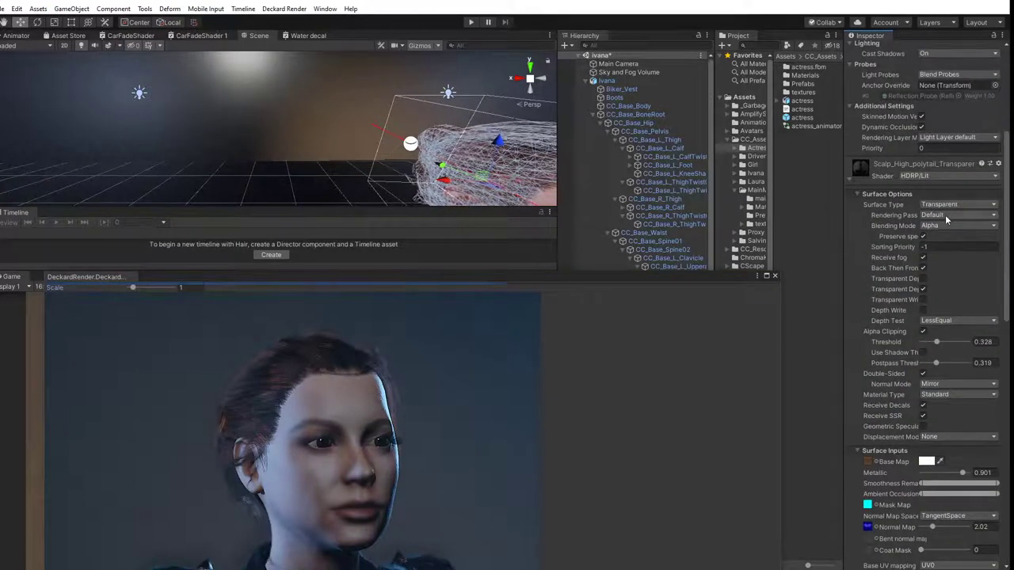
{"action": "left_click", "coordinate": [939, 175]}
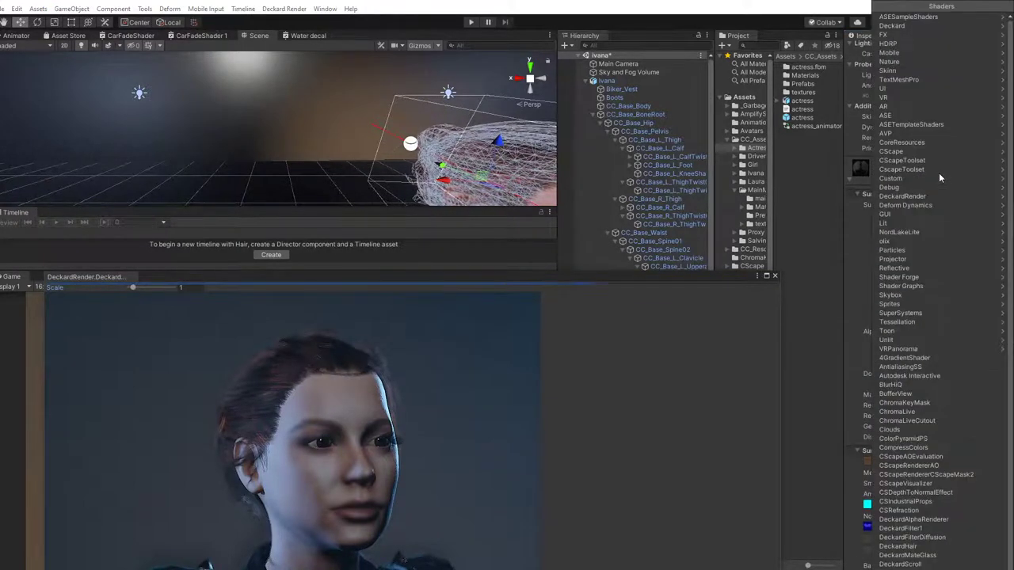
{"action": "type", "text": "deckard"}
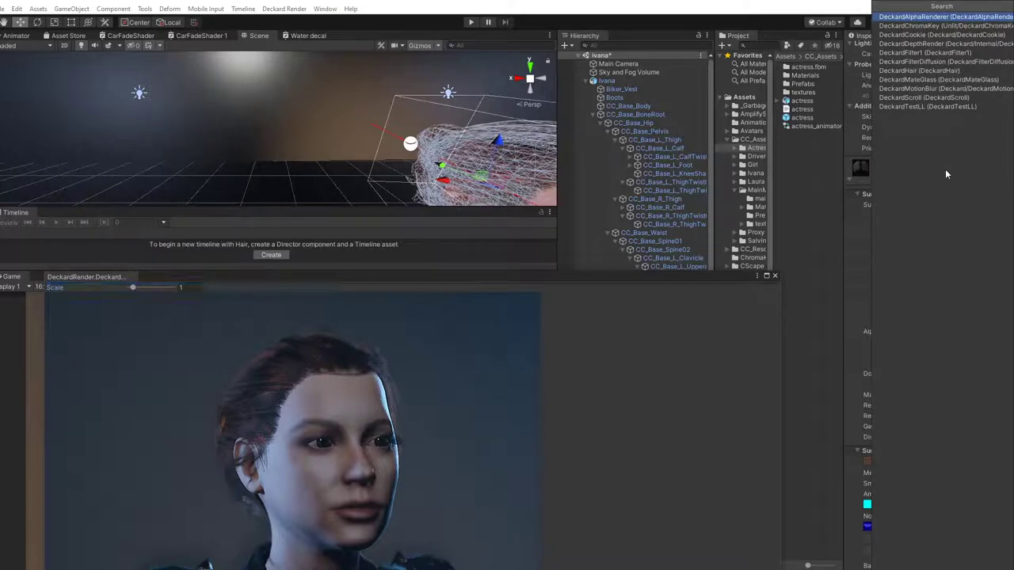
{"action": "left_click", "coordinate": [919, 70]}
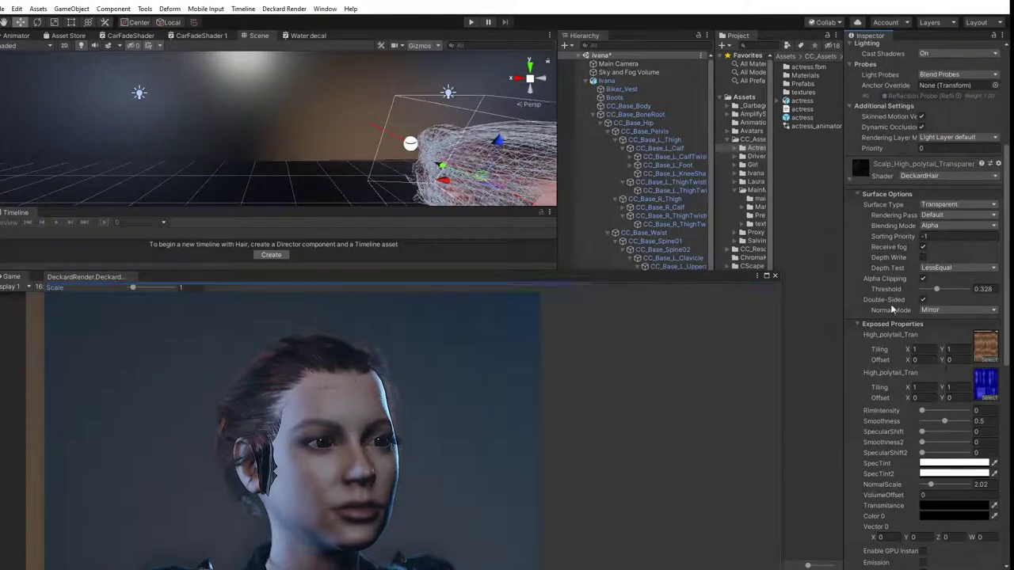
Enable Receive fog, lower the alpha clipping Threshold and raise RimIntensity to 0.19.
{"action": "left_click", "coordinate": [923, 246]}
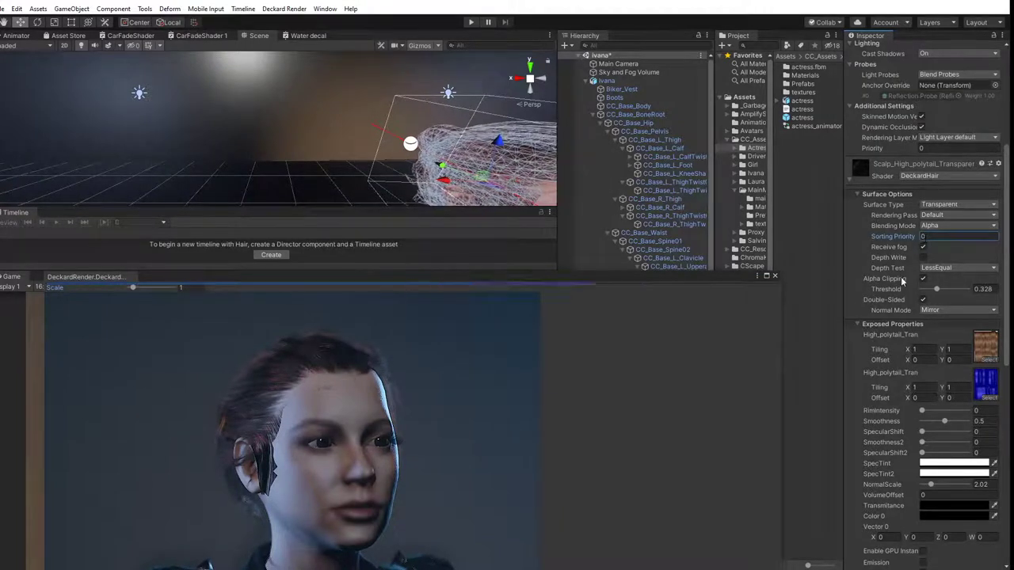
{"action": "left_click_drag", "start_coordinate": [936, 289], "coordinate": [908, 294]}
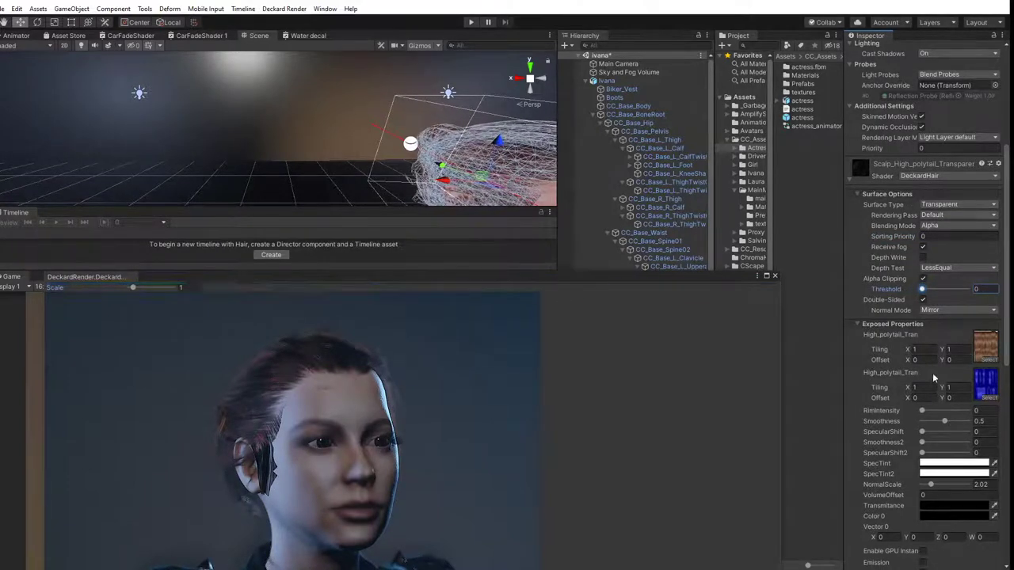
{"action": "left_click_drag", "start_coordinate": [922, 410], "coordinate": [931, 411]}
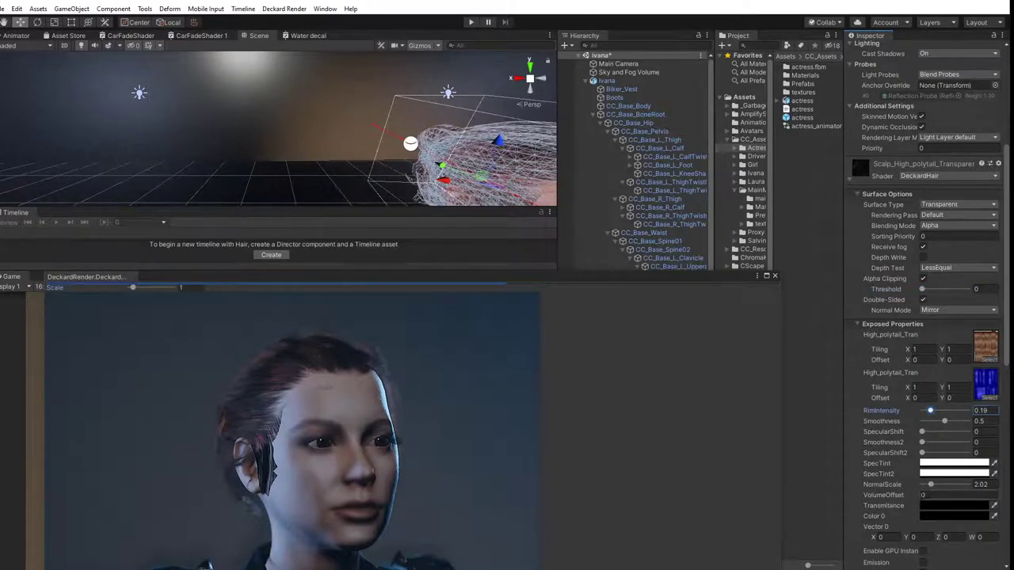
Enter -0.02 as the scalp material's VolumeOffset, repositioning the Deckard Render preview.
{"action": "left_click", "coordinate": [910, 495]}
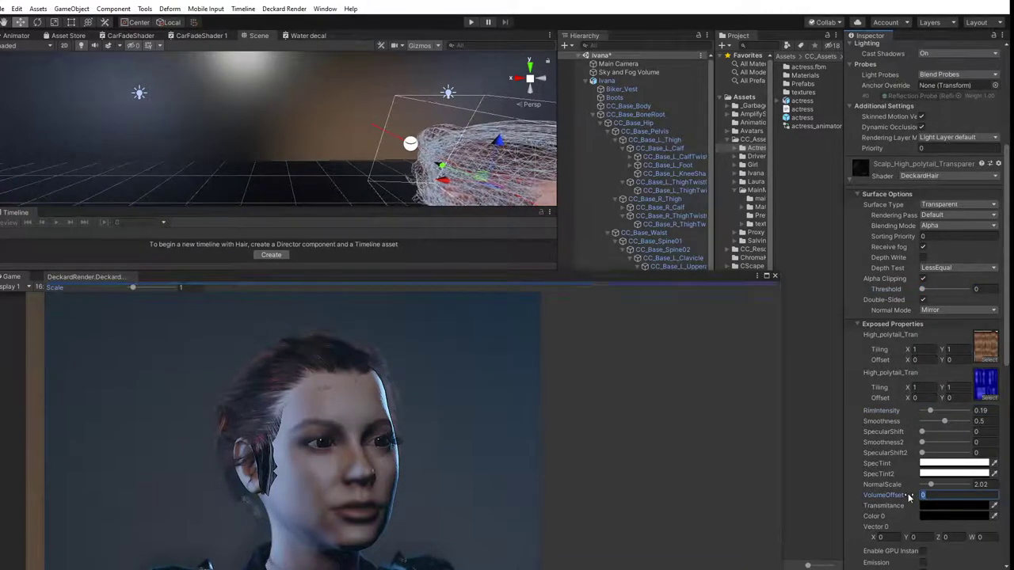
{"action": "type", "text": "-2"}
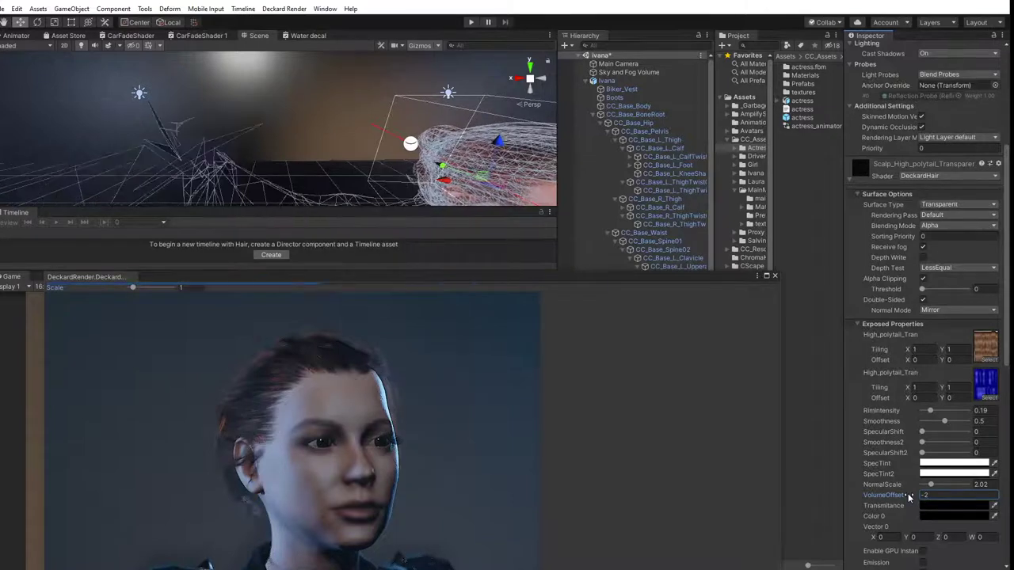
{"action": "left_click_drag", "start_coordinate": [453, 277], "coordinate": [703, 263]}
{"action": "left_click_drag", "start_coordinate": [588, 402], "coordinate": [509, 443]}
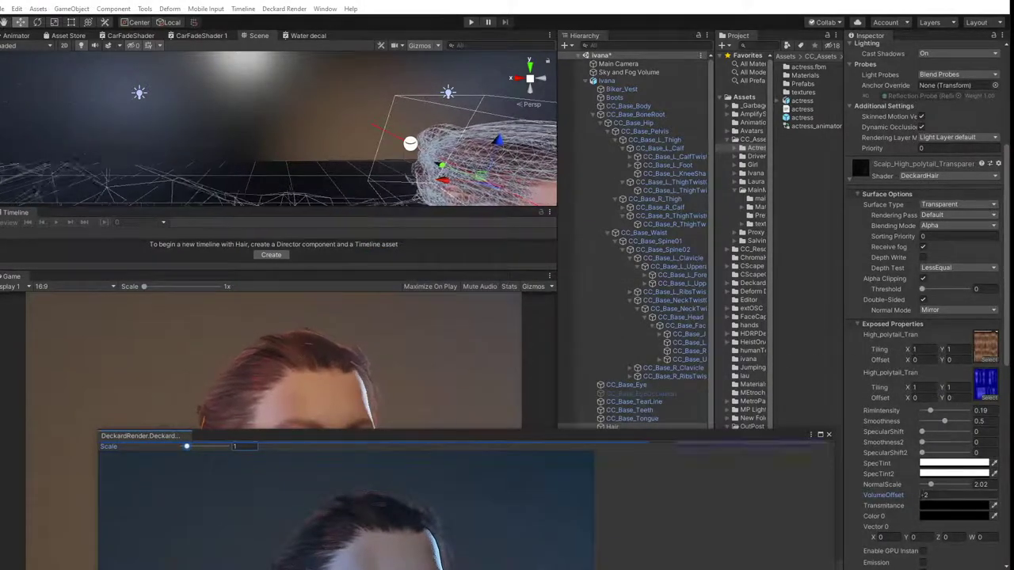
{"action": "left_click", "coordinate": [920, 496]}
{"action": "type", "text": "-"}
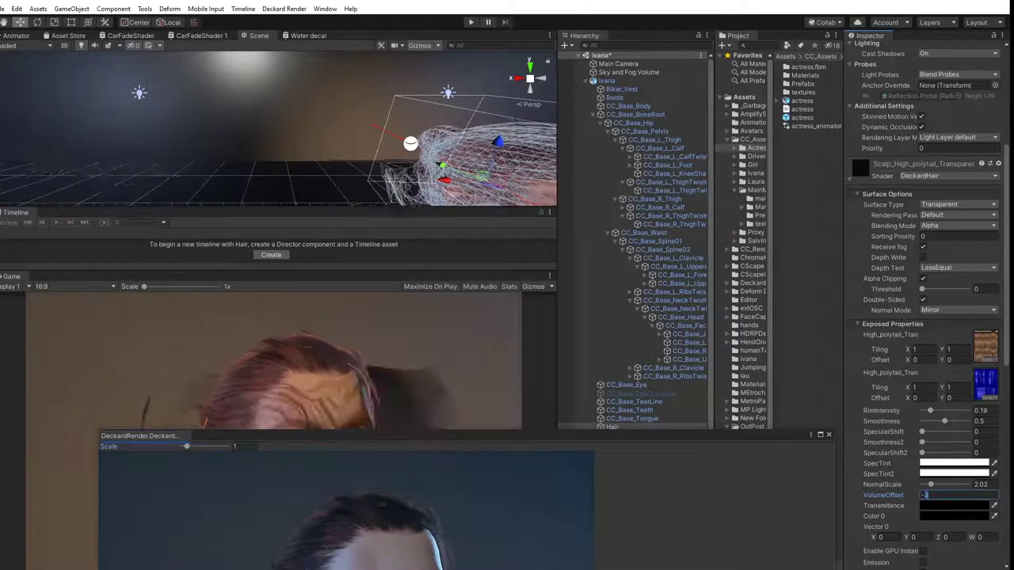
{"action": "type", "text": ".102"}
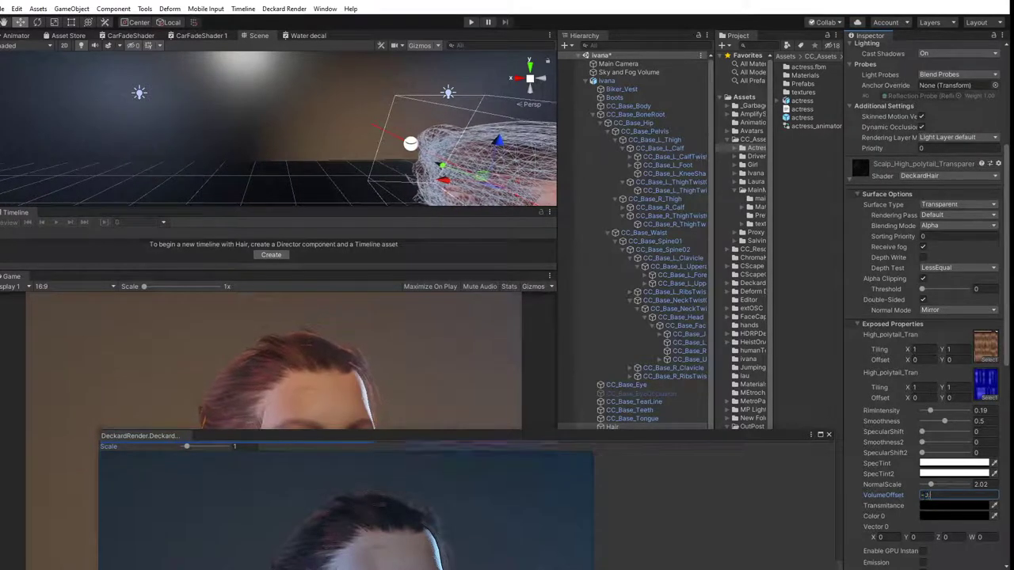
{"action": "key", "text": "Return"}
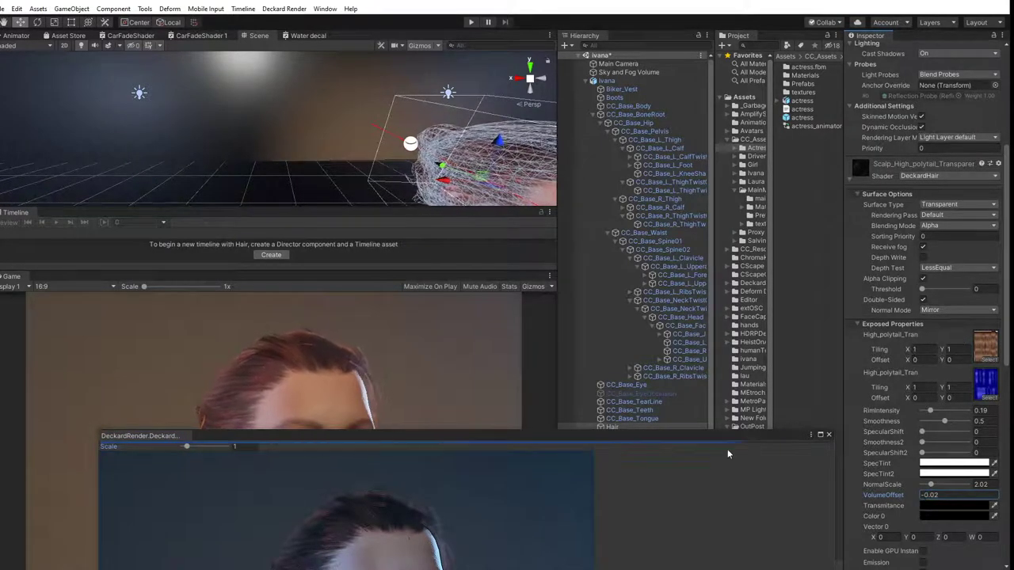
{"action": "left_click_drag", "start_coordinate": [497, 436], "coordinate": [553, 205]}
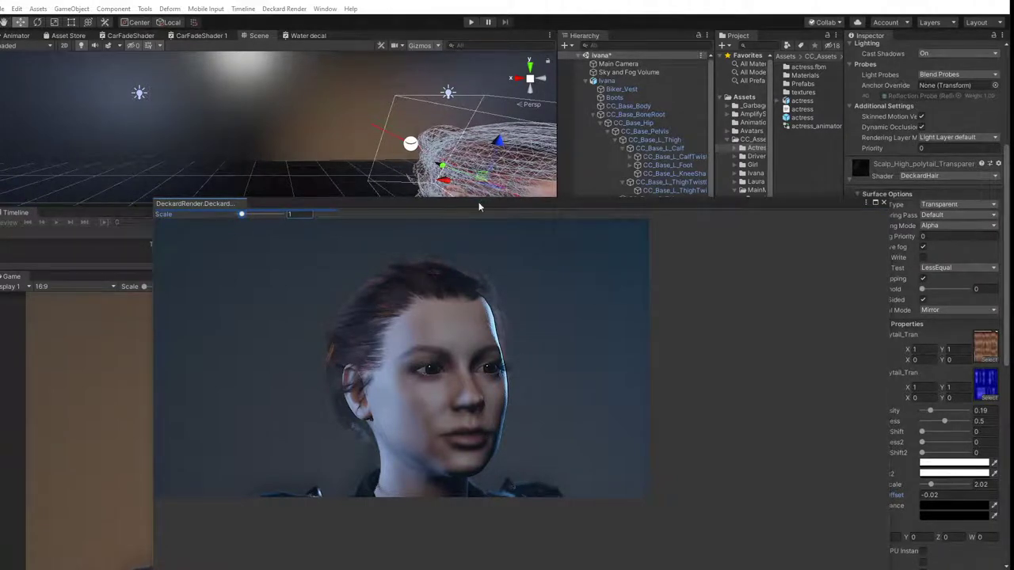
Nudge the Deckard Render preview, then drag it back down to the lower left.
{"action": "mouse_move", "coordinate": [479, 207]}
{"action": "left_mouse_down"}
{"action": "mouse_move", "coordinate": [495, 201]}
{"action": "mouse_move", "coordinate": [473, 199]}
{"action": "left_mouse_up"}
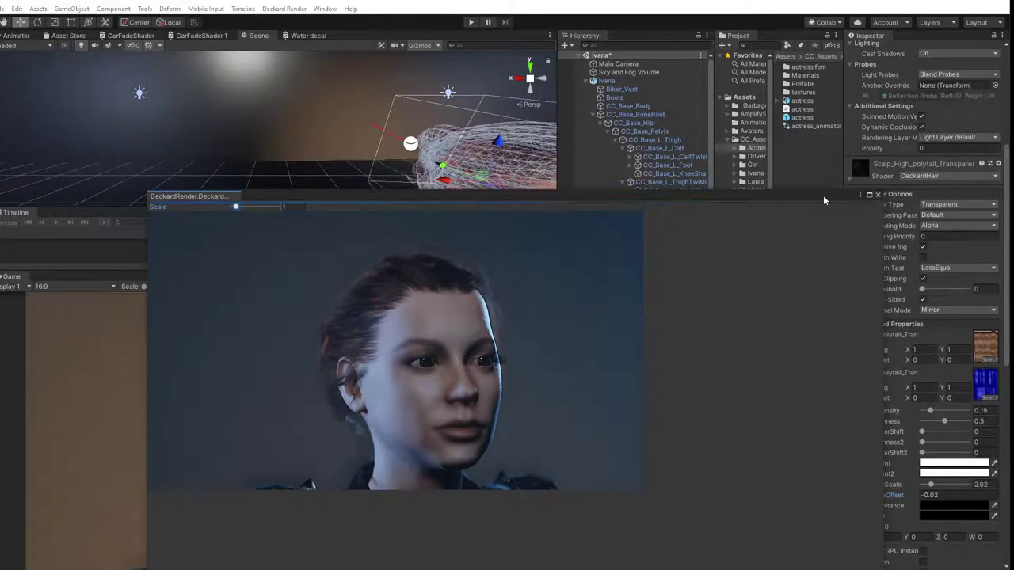
{"action": "left_click_drag", "start_coordinate": [756, 195], "coordinate": [714, 371]}
Collapse ivana in the Hierarchy and bake the Reflection Probe.
{"action": "left_click", "coordinate": [587, 81]}
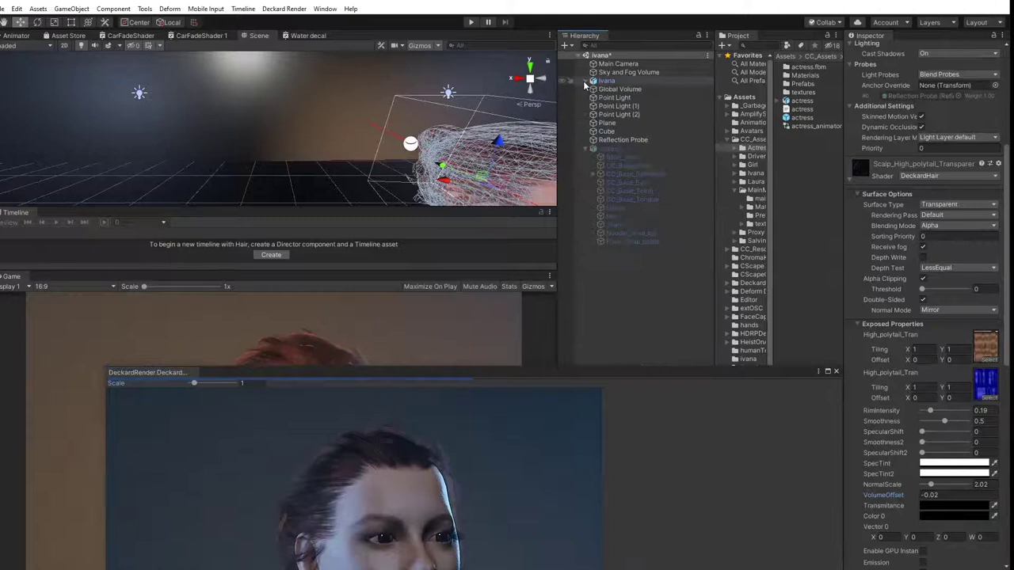
{"action": "left_click", "coordinate": [623, 139]}
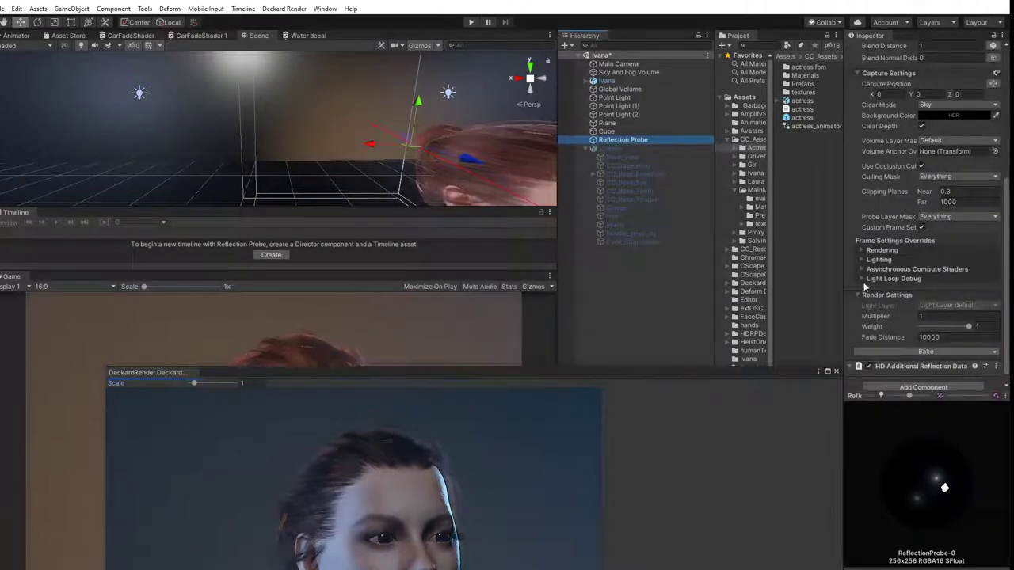
{"action": "scroll", "coordinate": [892, 279], "scroll_direction": "down", "scroll_amount": 1}
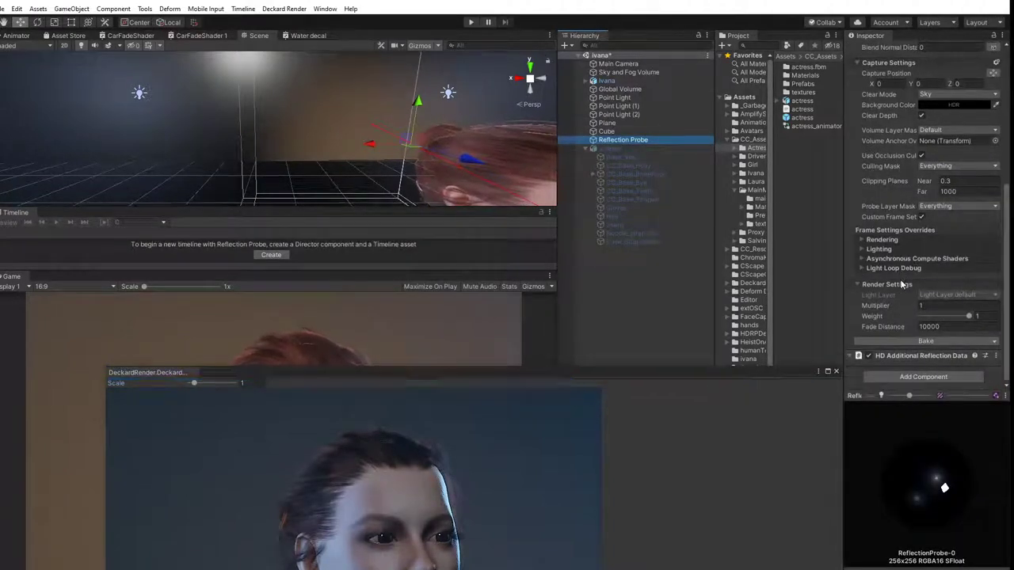
{"action": "left_click", "coordinate": [917, 340]}
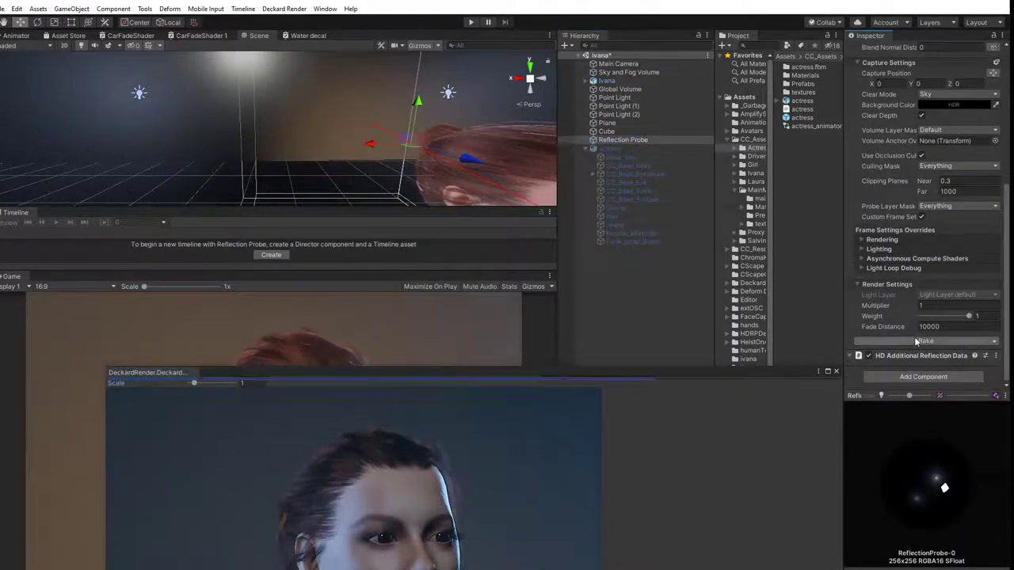
Select Point Light (2), the spot light, to edit its settings.
{"action": "left_click", "coordinate": [607, 130]}
{"action": "left_click", "coordinate": [614, 123]}
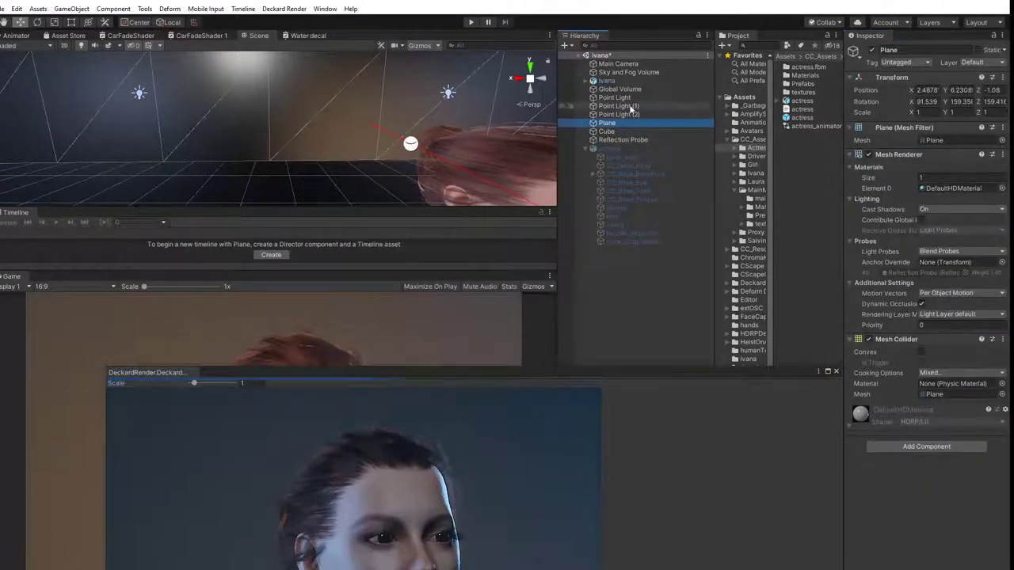
{"action": "left_click", "coordinate": [622, 114]}
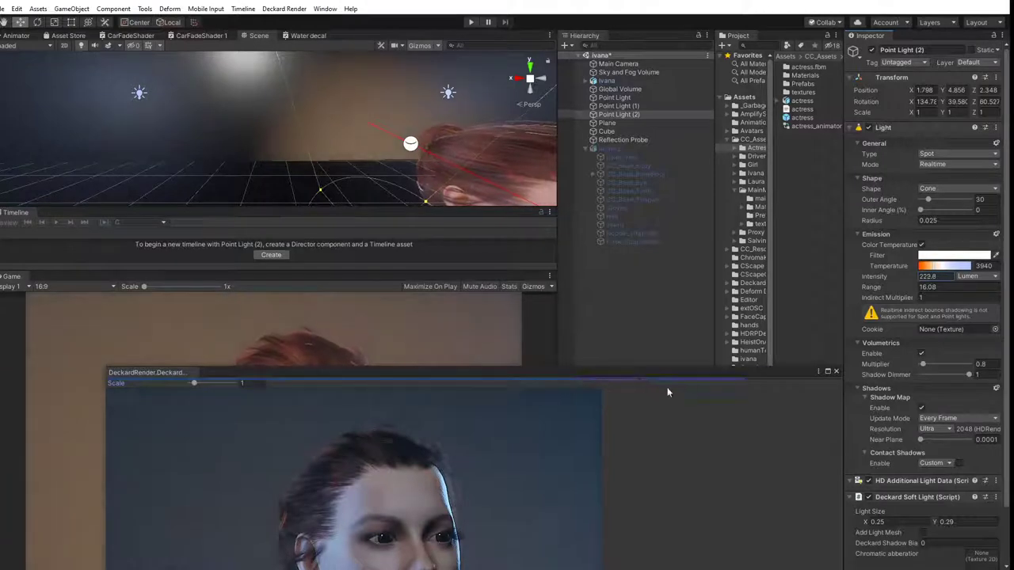
Enable Point Light (2)'s contact shadows and move it lower to about 1.01, 3.75, 1.83.
{"action": "left_click_drag", "start_coordinate": [544, 377], "coordinate": [522, 343]}
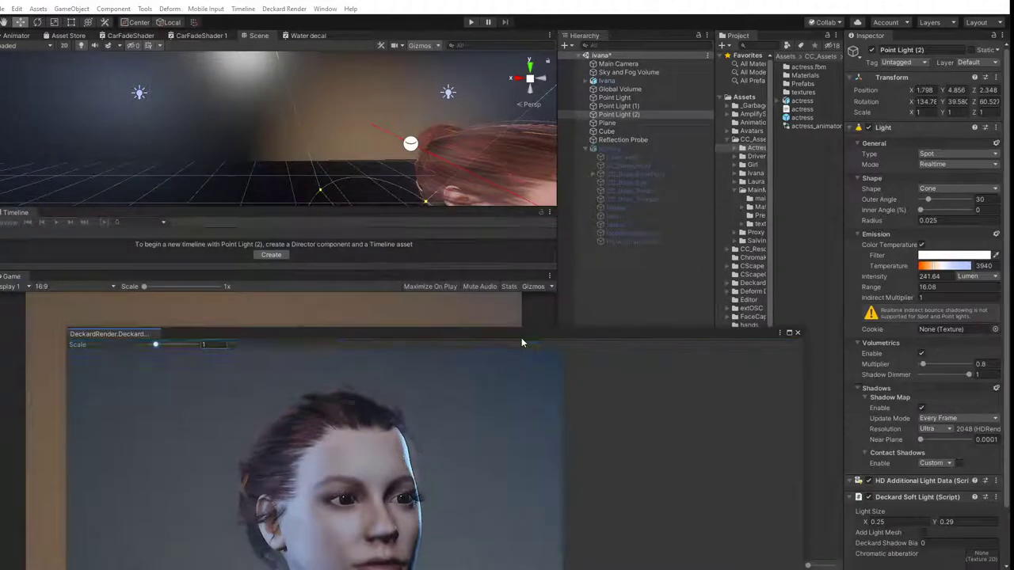
{"action": "left_click", "coordinate": [961, 464]}
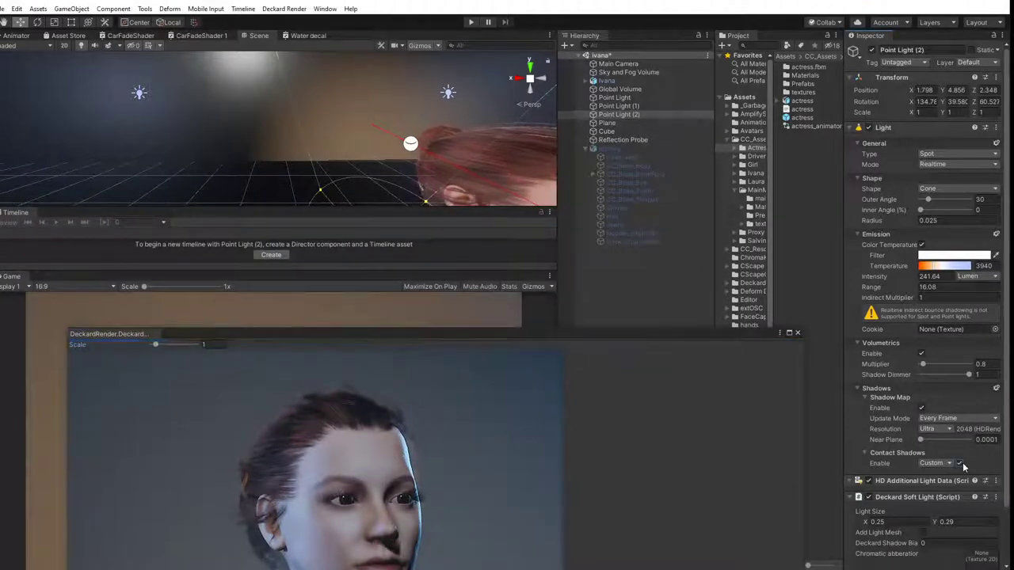
{"action": "left_click_drag", "start_coordinate": [452, 190], "coordinate": [169, 97], "text": "alt"}
{"action": "mouse_move", "coordinate": [295, 141]}
{"action": "left_mouse_down"}
{"action": "mouse_move", "coordinate": [286, 138]}
{"action": "mouse_move", "coordinate": [298, 142]}
{"action": "left_mouse_up"}
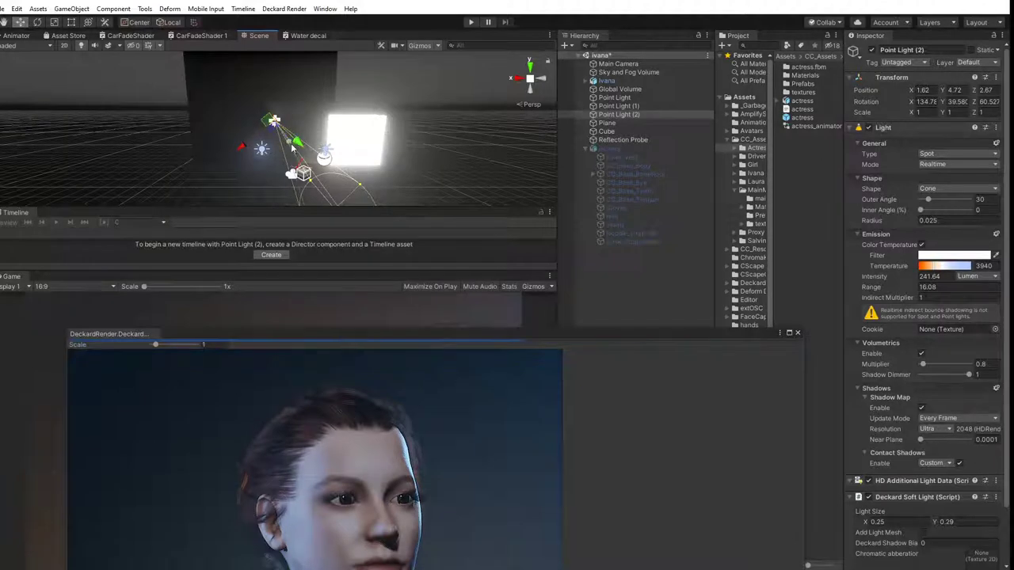
{"action": "left_click_drag", "start_coordinate": [289, 143], "coordinate": [354, 164]}
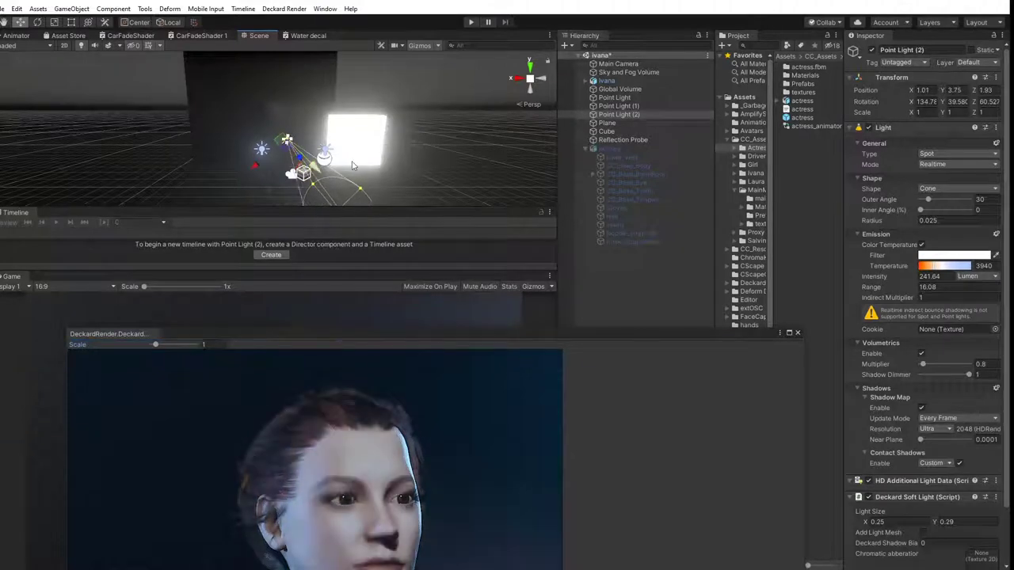
Make Point Light (2) a Point light and move it below the face to -2.88, -0.81, 4.6.
{"action": "left_click", "coordinate": [944, 156]}
{"action": "left_click", "coordinate": [948, 191]}
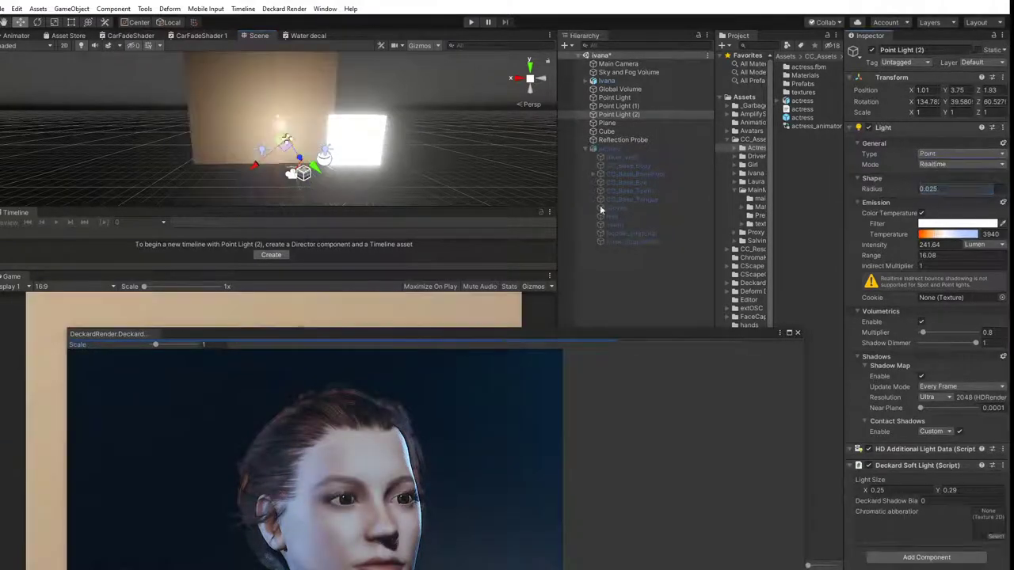
{"action": "left_click_drag", "start_coordinate": [305, 163], "coordinate": [347, 190]}
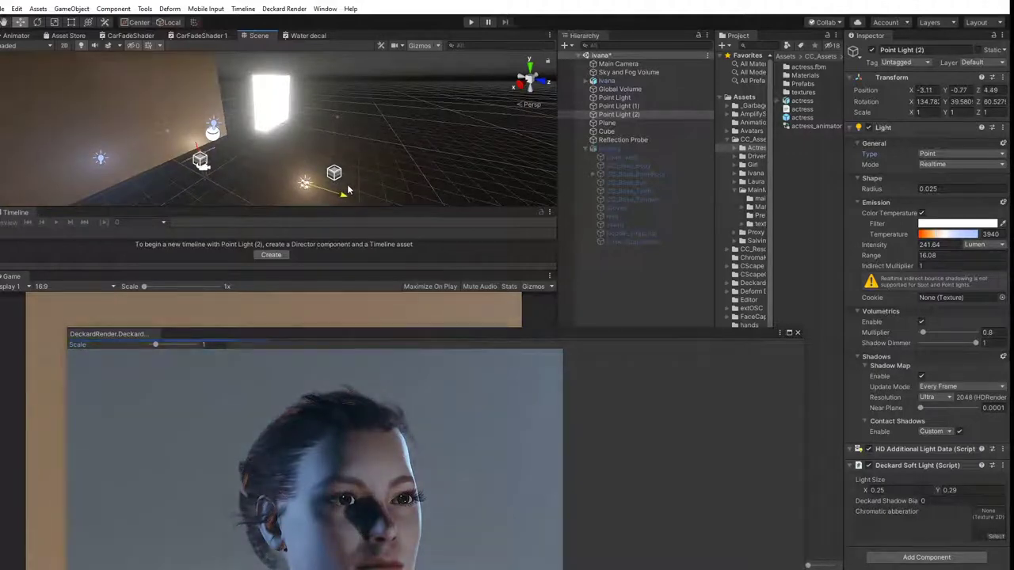
{"action": "left_click_drag", "start_coordinate": [291, 182], "coordinate": [328, 147], "text": "alt"}
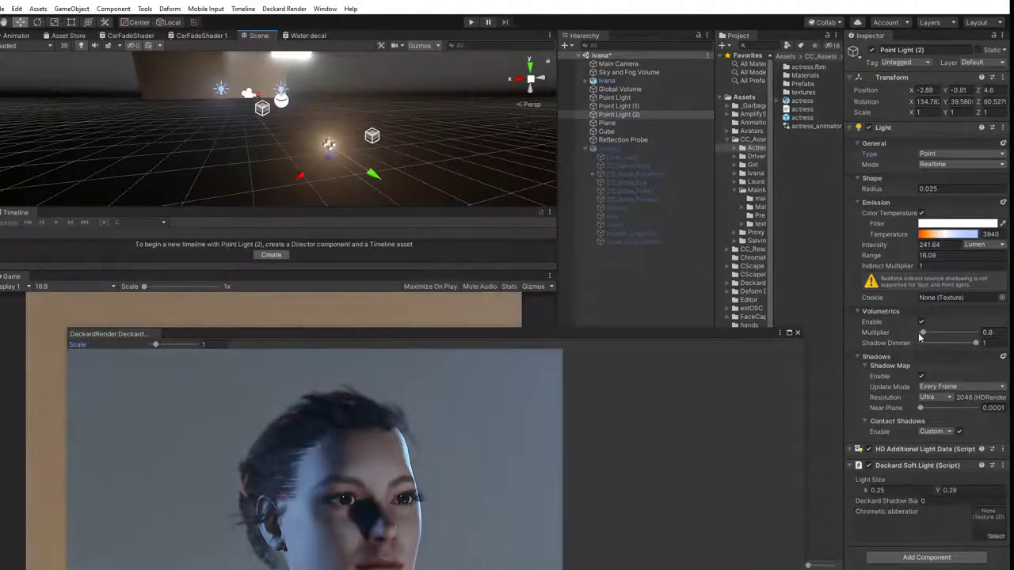
Set Point Light (2)'s Deckard Soft Light size to about 3.18 by 2.5.
{"action": "left_click_drag", "start_coordinate": [864, 492], "coordinate": [881, 493]}
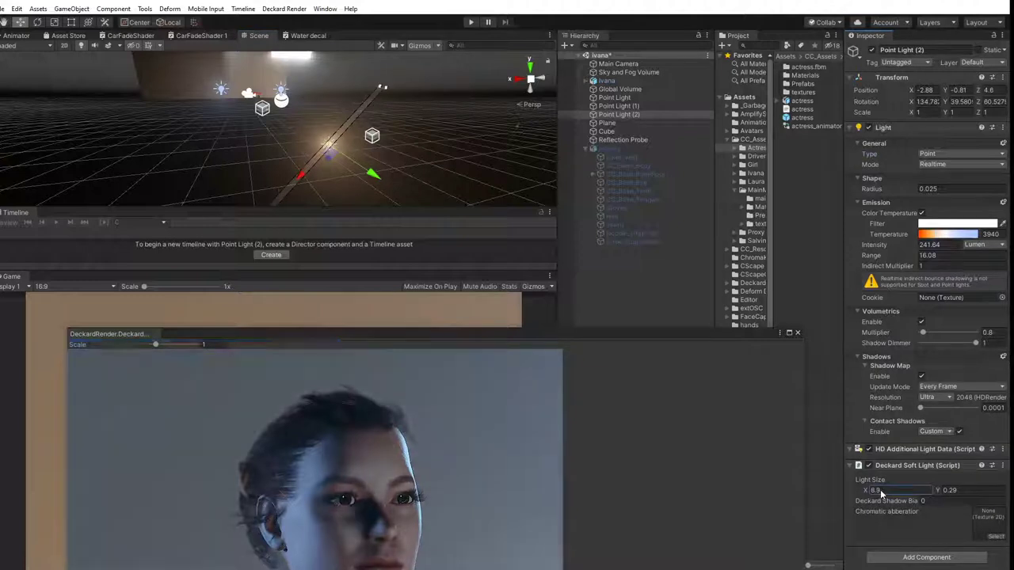
{"action": "left_click_drag", "start_coordinate": [947, 495], "coordinate": [956, 494]}
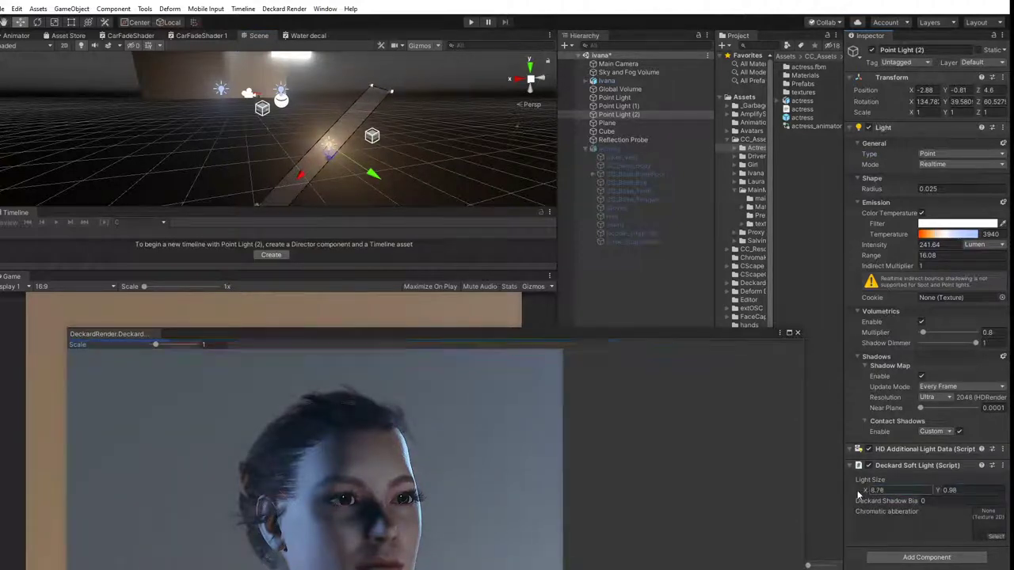
{"action": "left_click_drag", "start_coordinate": [845, 490], "coordinate": [762, 493]}
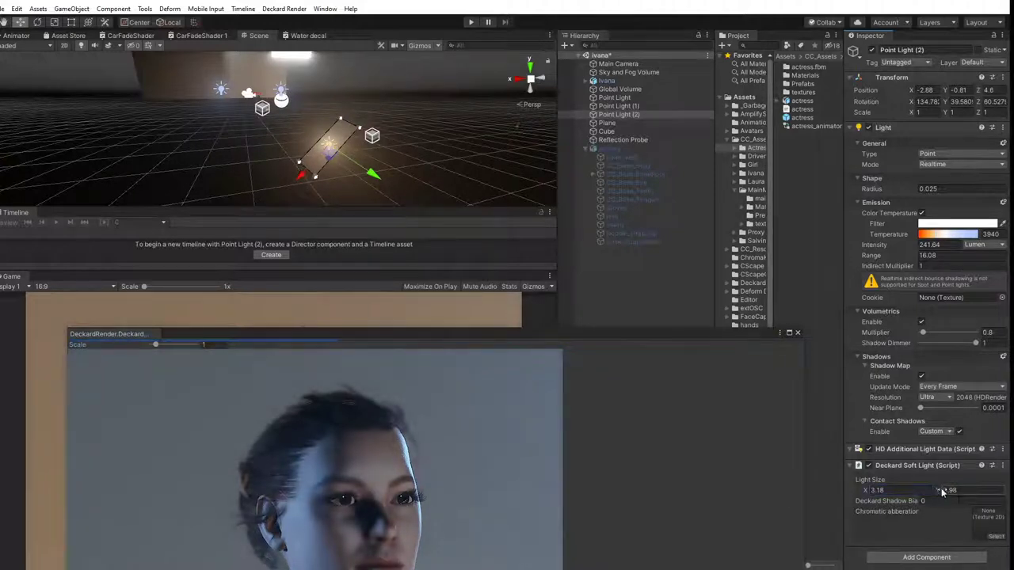
{"action": "mouse_move", "coordinate": [941, 492]}
{"action": "left_mouse_down"}
{"action": "mouse_move", "coordinate": [960, 492]}
{"action": "mouse_move", "coordinate": [950, 492]}
{"action": "left_mouse_up"}
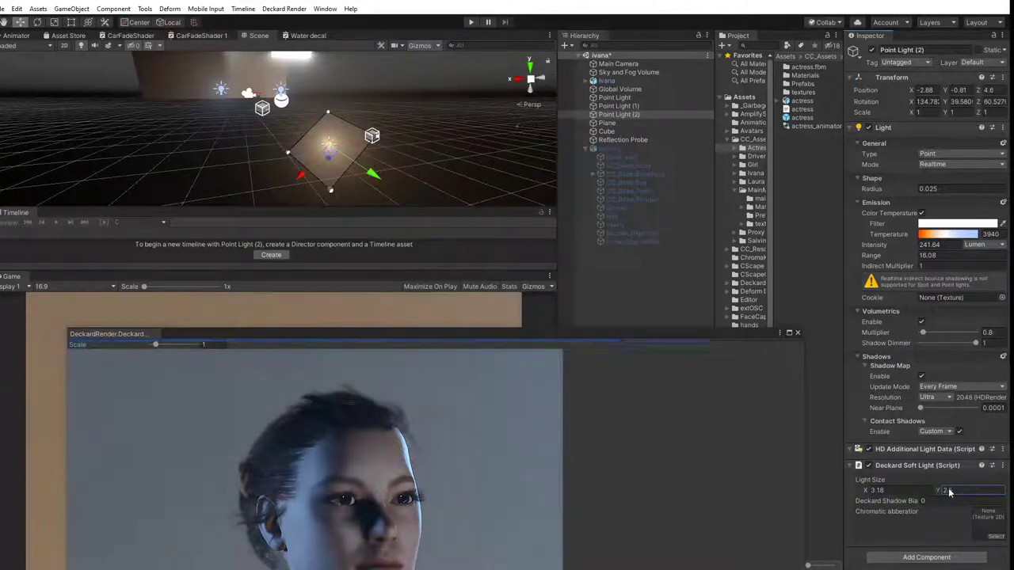
Rotate Point Light (2) to about 129.6, 57.9, 74.2 so its soft panel faces Ivana.
{"action": "left_click", "coordinate": [37, 22]}
{"action": "left_click_drag", "start_coordinate": [349, 186], "coordinate": [291, 136]}
{"action": "key", "text": "w"}
{"action": "left_click_drag", "start_coordinate": [341, 341], "coordinate": [550, 278]}
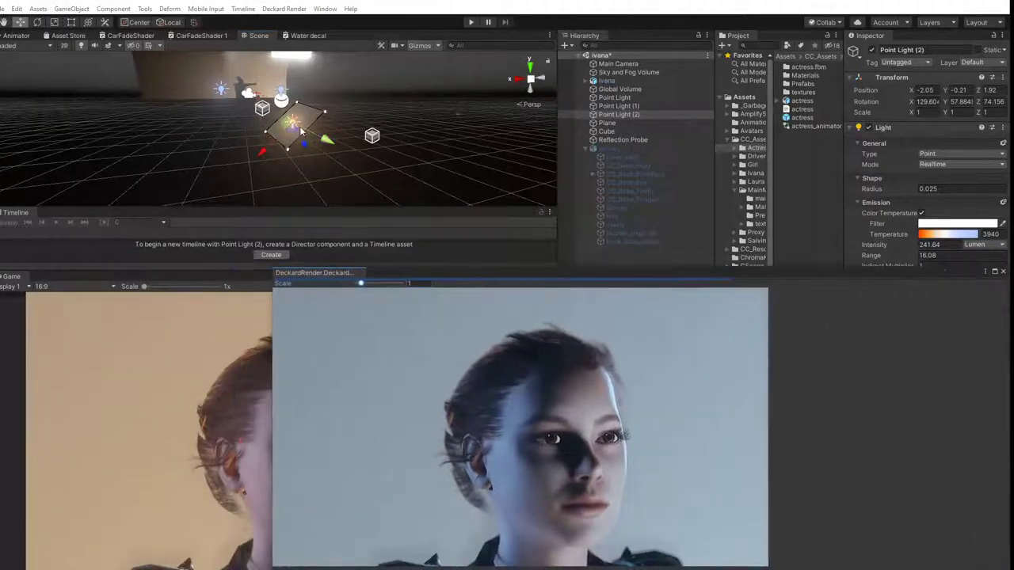
Place Point Light (2) at about -2.47, -0.29, 3.15, rotated 157.0, 7.35, 41.78.
{"action": "mouse_move", "coordinate": [292, 135]}
{"action": "left_mouse_down"}
{"action": "mouse_move", "coordinate": [317, 151]}
{"action": "mouse_move", "coordinate": [305, 143]}
{"action": "left_mouse_up"}
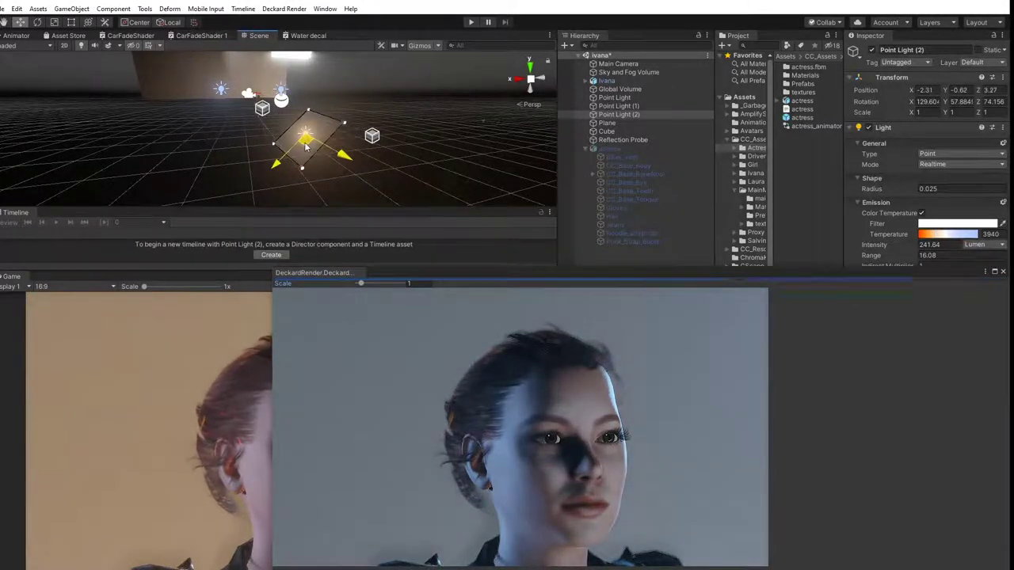
{"action": "left_click", "coordinate": [37, 22]}
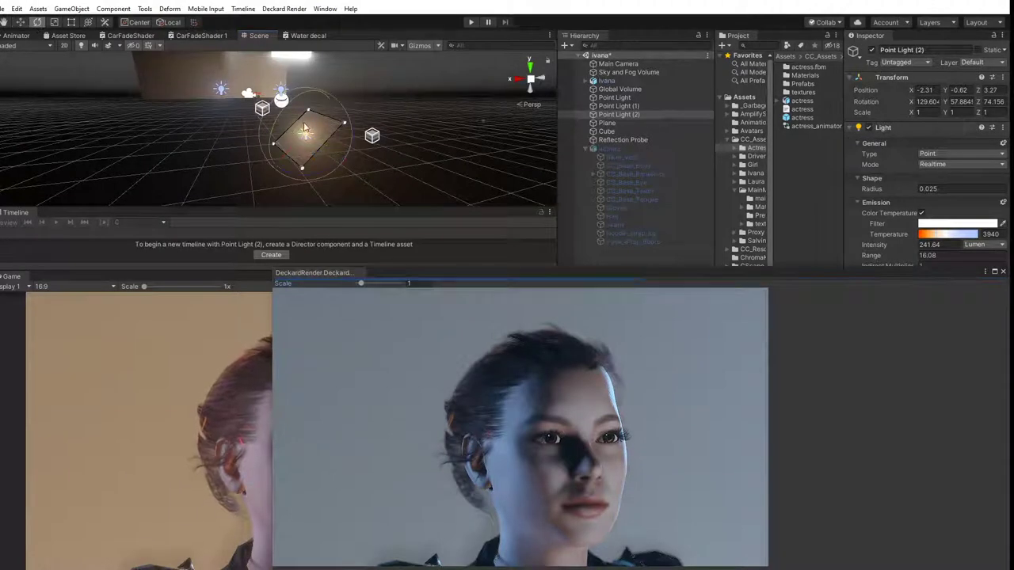
{"action": "left_click_drag", "start_coordinate": [340, 131], "coordinate": [378, 190]}
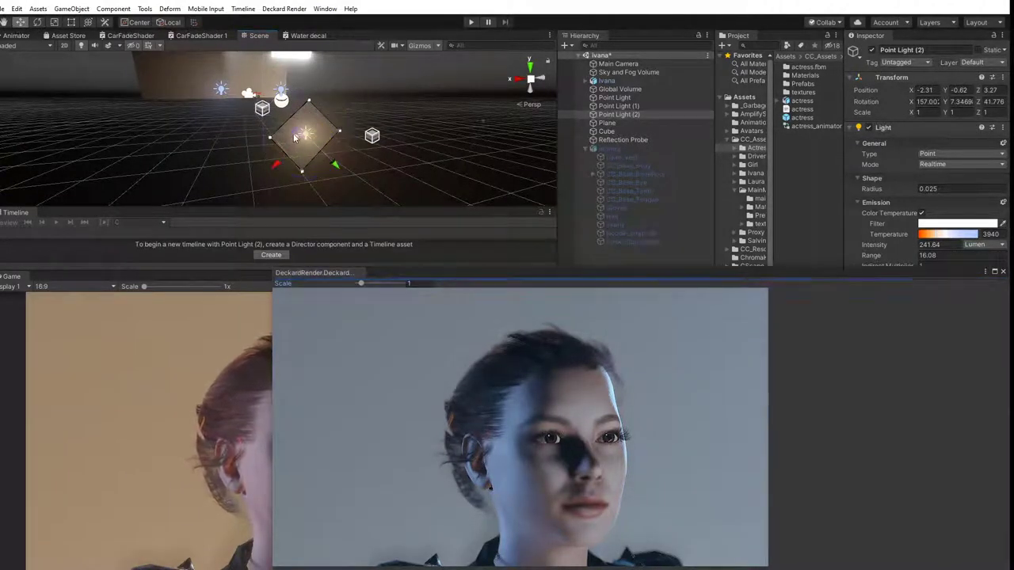
{"action": "mouse_move", "coordinate": [297, 135]}
{"action": "left_mouse_down"}
{"action": "mouse_move", "coordinate": [266, 162]}
{"action": "mouse_move", "coordinate": [258, 151]}
{"action": "mouse_move", "coordinate": [198, 152]}
{"action": "mouse_move", "coordinate": [200, 111]}
{"action": "mouse_move", "coordinate": [221, 95]}
{"action": "mouse_move", "coordinate": [249, 149]}
{"action": "mouse_move", "coordinate": [296, 138]}
{"action": "mouse_move", "coordinate": [295, 123]}
{"action": "left_mouse_up"}
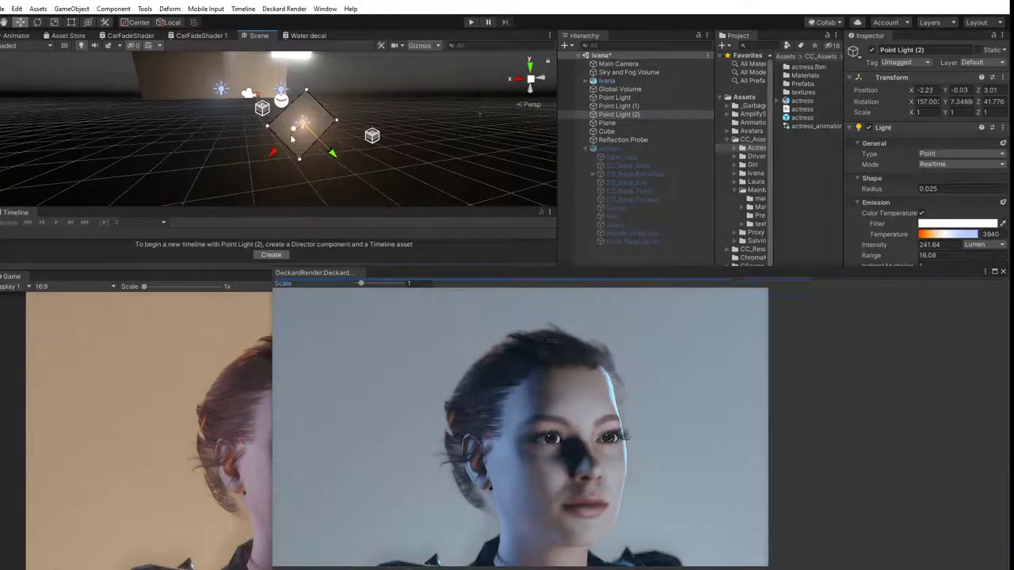
{"action": "mouse_move", "coordinate": [333, 154]}
{"action": "left_mouse_down"}
{"action": "mouse_move", "coordinate": [309, 137]}
{"action": "mouse_move", "coordinate": [336, 159]}
{"action": "left_mouse_up"}
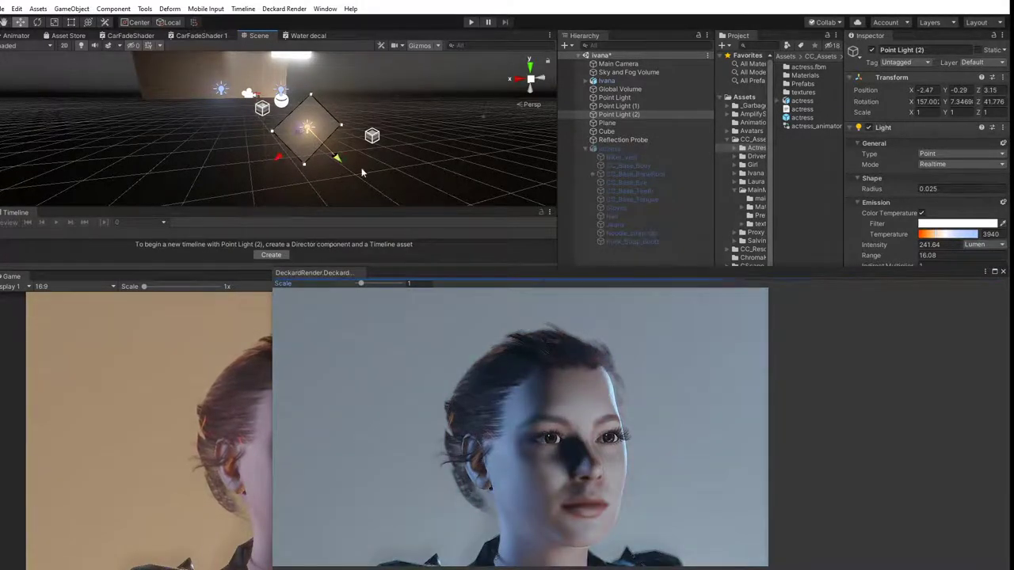
{"action": "left_click_drag", "start_coordinate": [467, 279], "coordinate": [369, 243]}
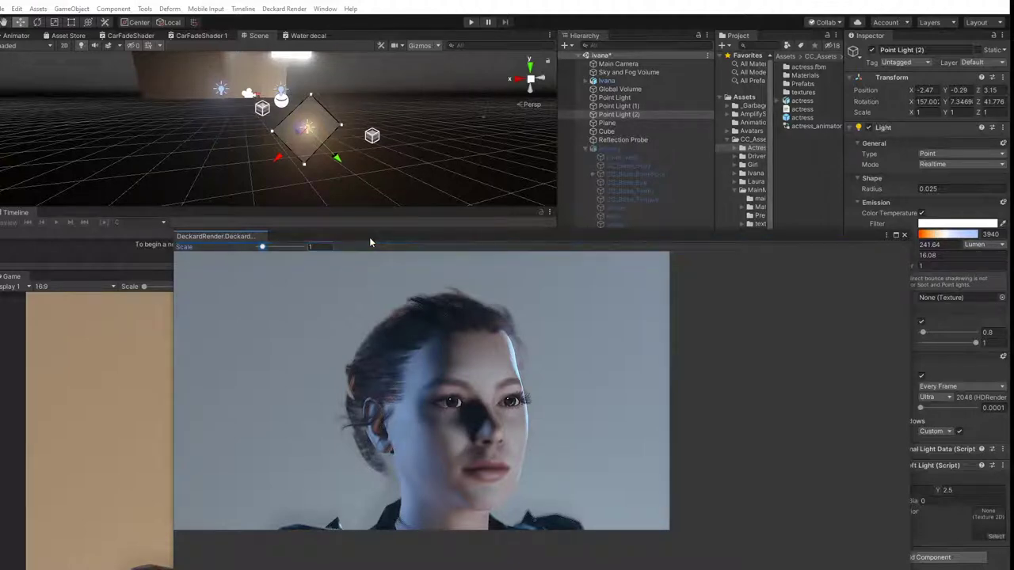
{"action": "left_click_drag", "start_coordinate": [493, 237], "coordinate": [461, 361]}
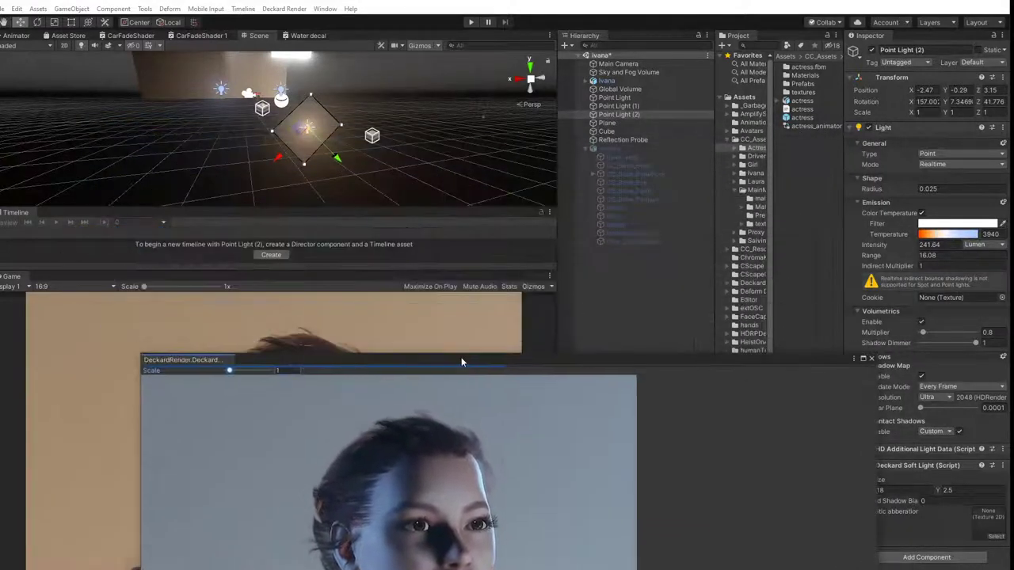
Raise Point Light (1)'s Volumetrics Multiplier to 16, keeping custom contact shadows.
{"action": "left_click", "coordinate": [618, 105]}
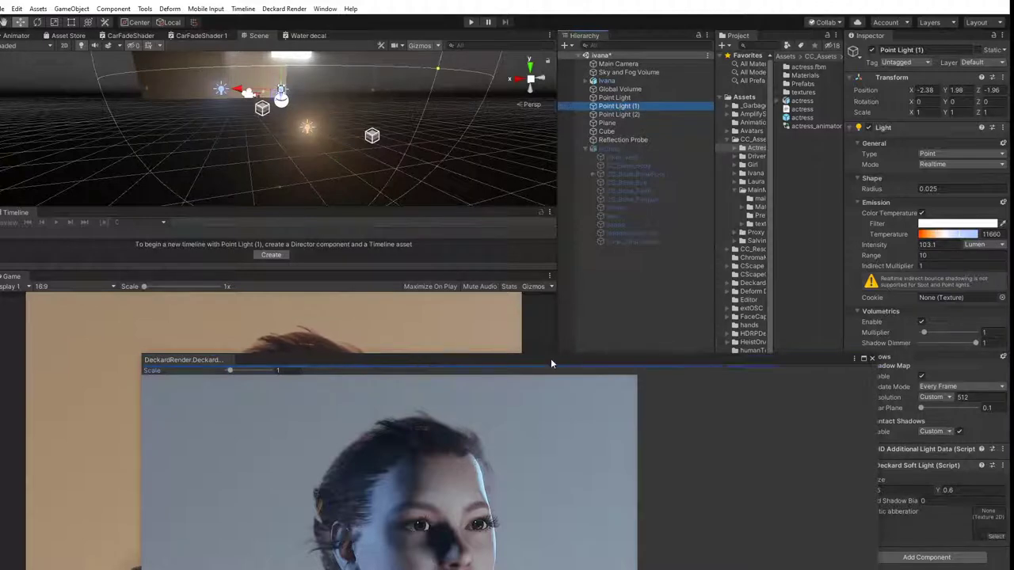
{"action": "left_click_drag", "start_coordinate": [554, 361], "coordinate": [448, 237]}
{"action": "left_click", "coordinate": [960, 431]}
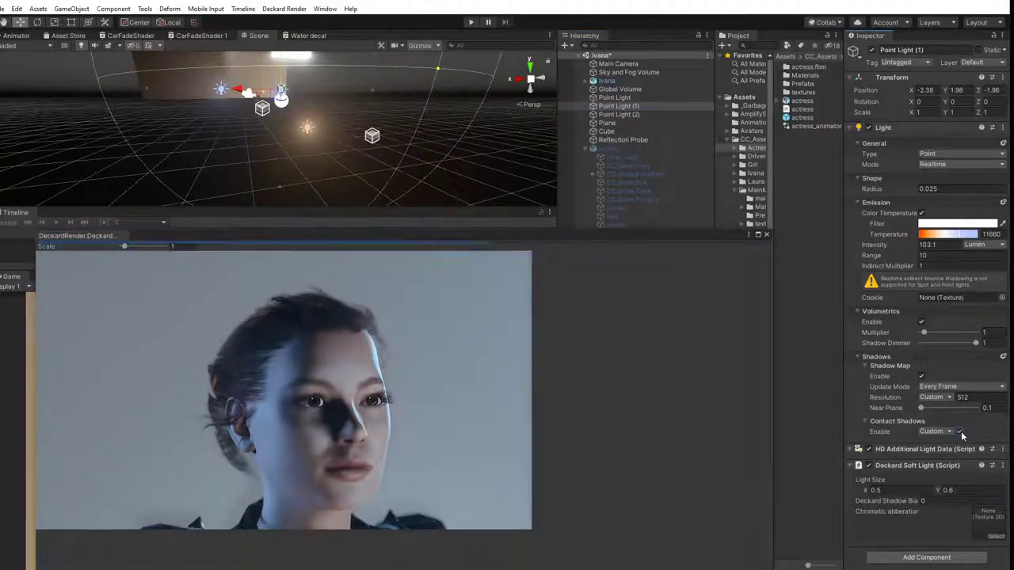
{"action": "left_click", "coordinate": [960, 431]}
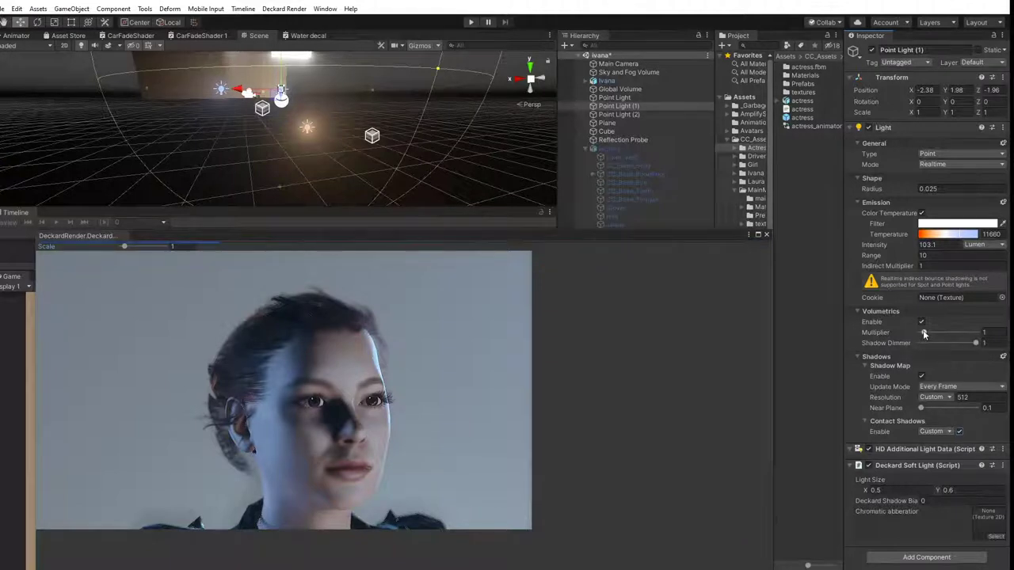
{"action": "left_click_drag", "start_coordinate": [924, 333], "coordinate": [999, 341]}
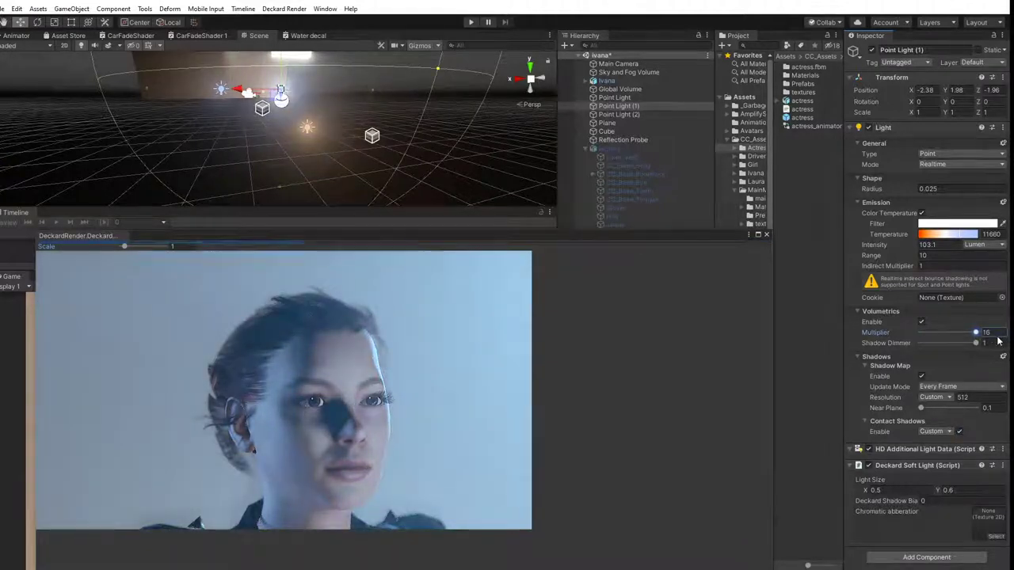
Set Point Light's Volumetrics Multiplier to 8.2 and colour temperature to about 13844.
{"action": "left_click", "coordinate": [614, 97]}
{"action": "left_click_drag", "start_coordinate": [922, 334], "coordinate": [949, 333]}
{"action": "left_click_drag", "start_coordinate": [965, 237], "coordinate": [990, 240]}
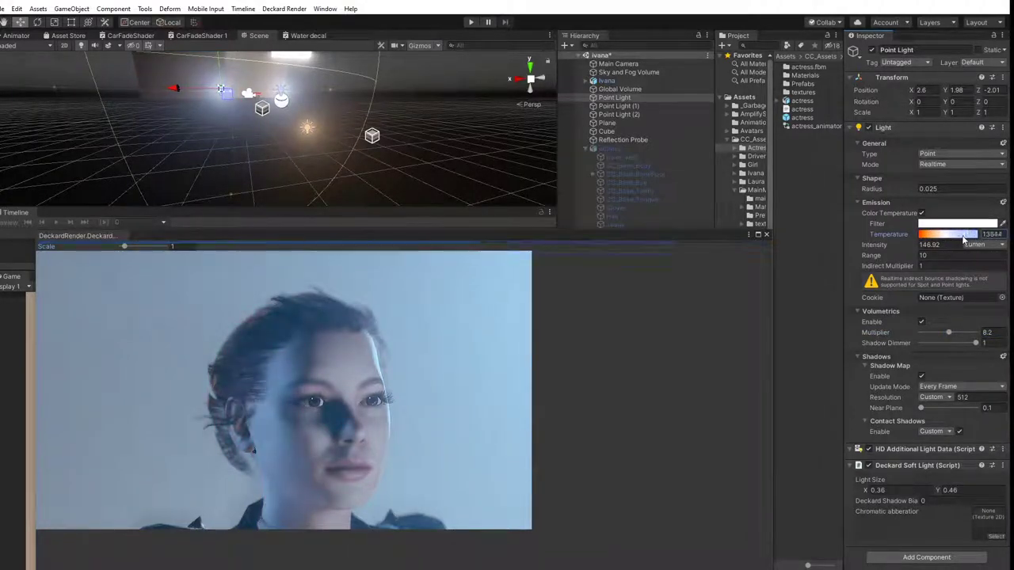
Collapse the greyed object in the Hierarchy and change Point Light's type to Spot.
{"action": "left_click", "coordinate": [586, 149]}
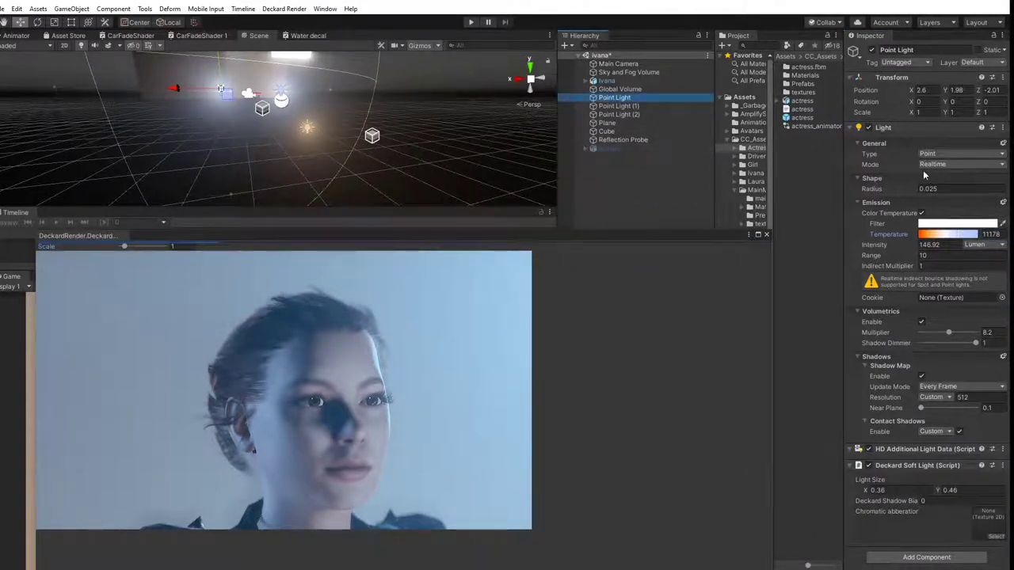
{"action": "left_click", "coordinate": [941, 156]}
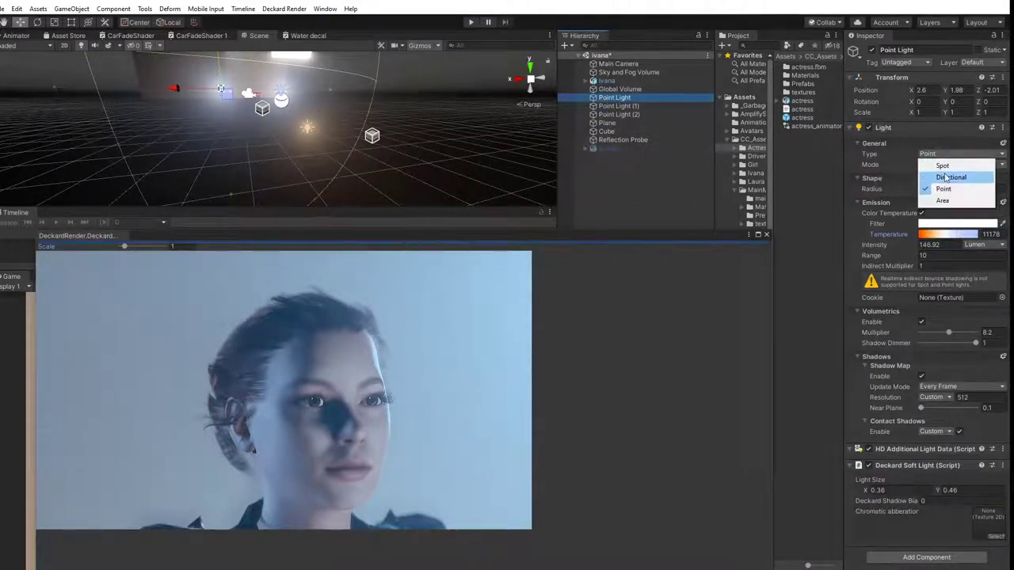
{"action": "left_click", "coordinate": [944, 166]}
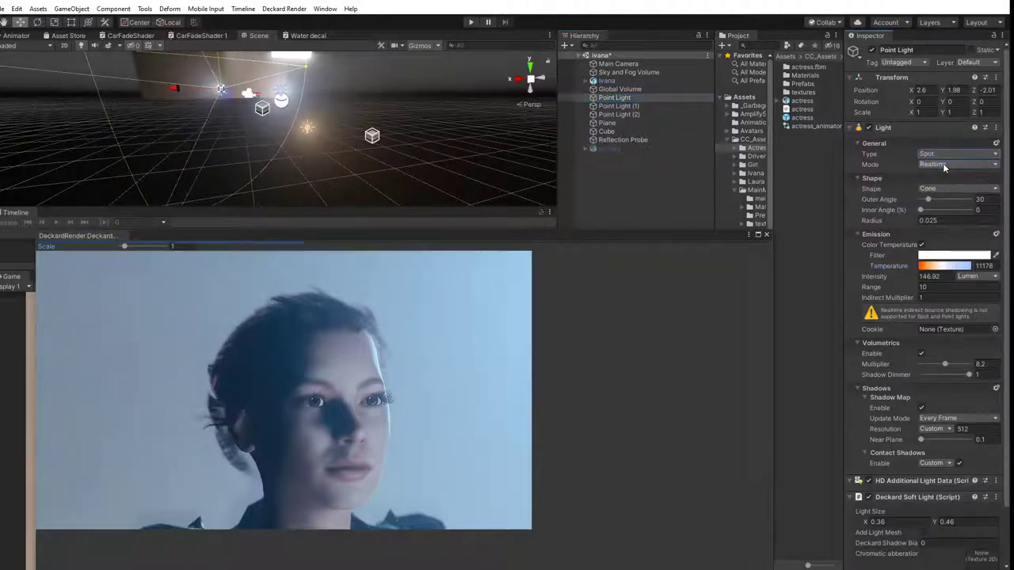
Rotate the spot light to about X 9.56, Y -47.5 to aim at Ivana's face.
{"action": "left_click", "coordinate": [38, 22]}
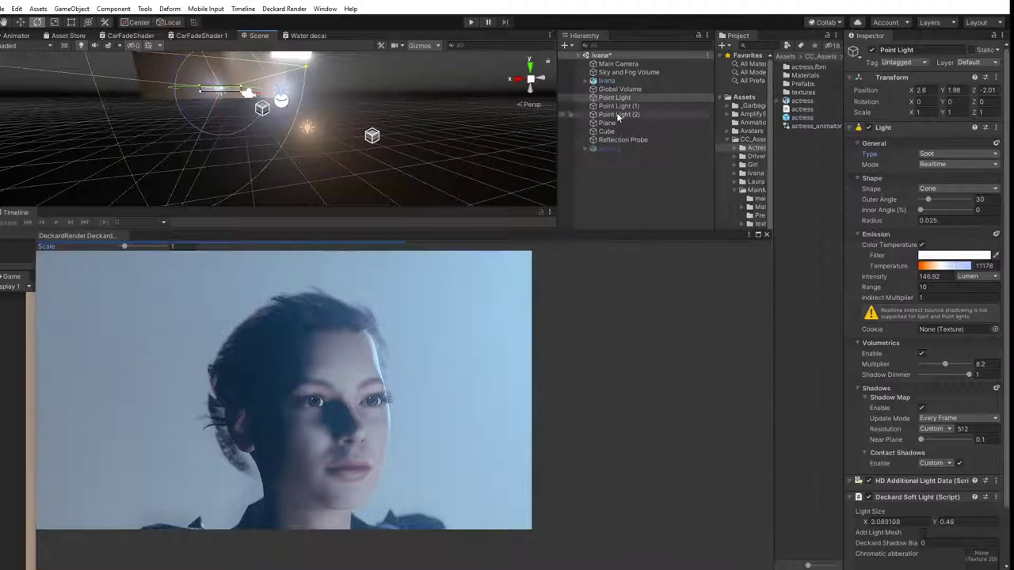
{"action": "left_click_drag", "start_coordinate": [187, 95], "coordinate": [253, 95]}
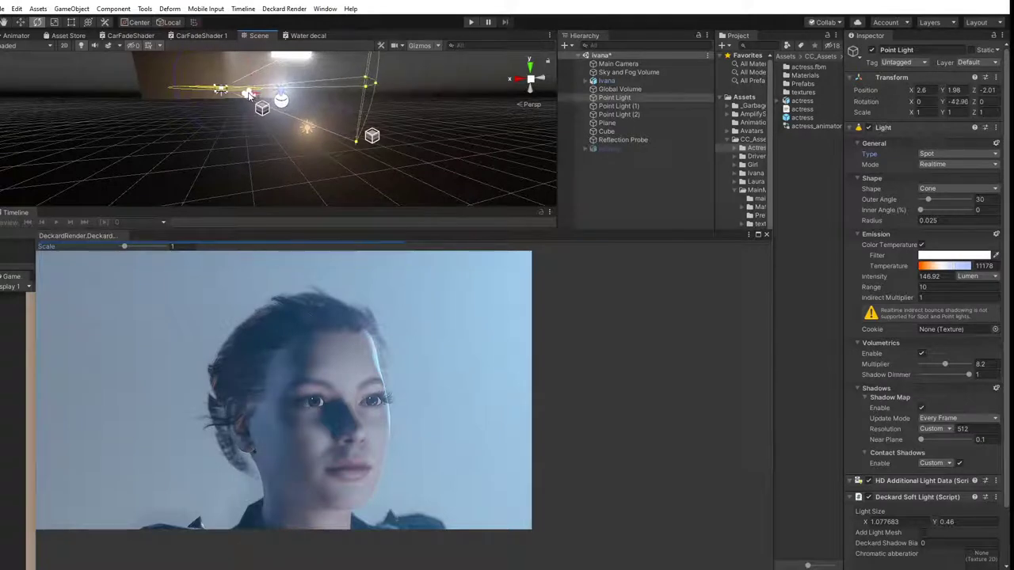
{"action": "left_click_drag", "start_coordinate": [254, 67], "coordinate": [256, 80]}
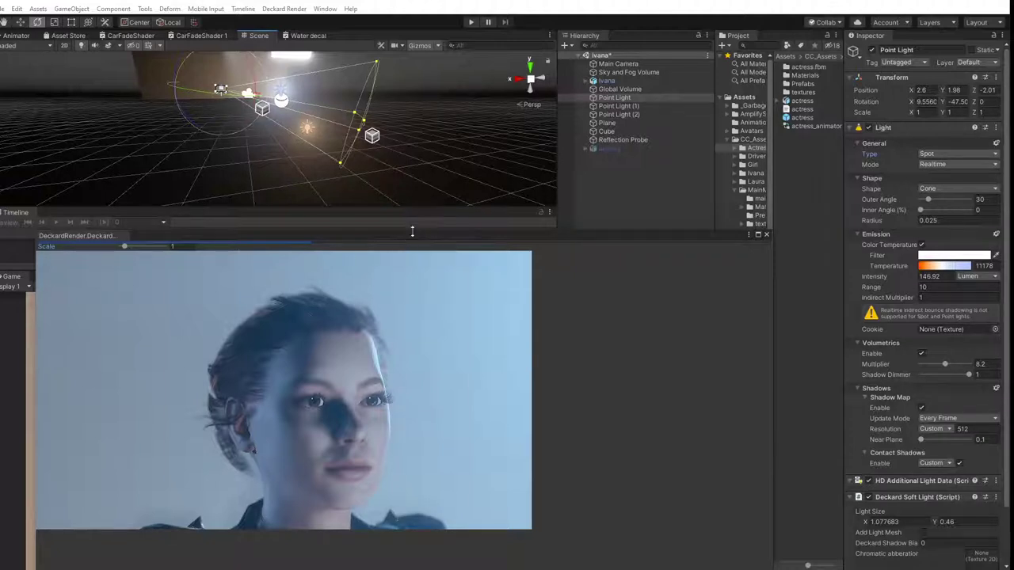
{"action": "left_click_drag", "start_coordinate": [412, 231], "coordinate": [430, 266]}
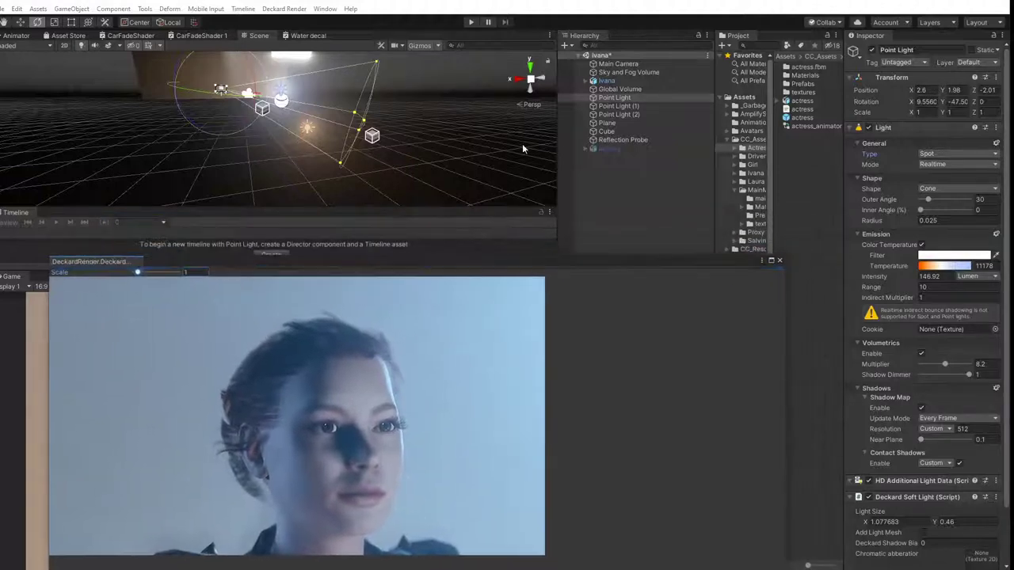
Rotate Ivana to about 17.66° around Y, then show the Console.
{"action": "left_click", "coordinate": [649, 81]}
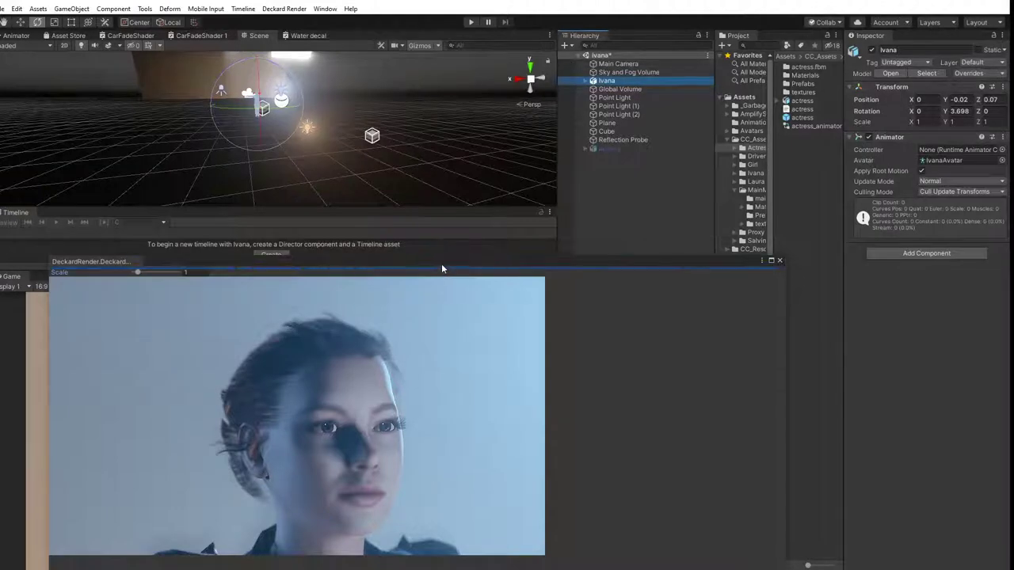
{"action": "left_click_drag", "start_coordinate": [441, 267], "coordinate": [597, 265]}
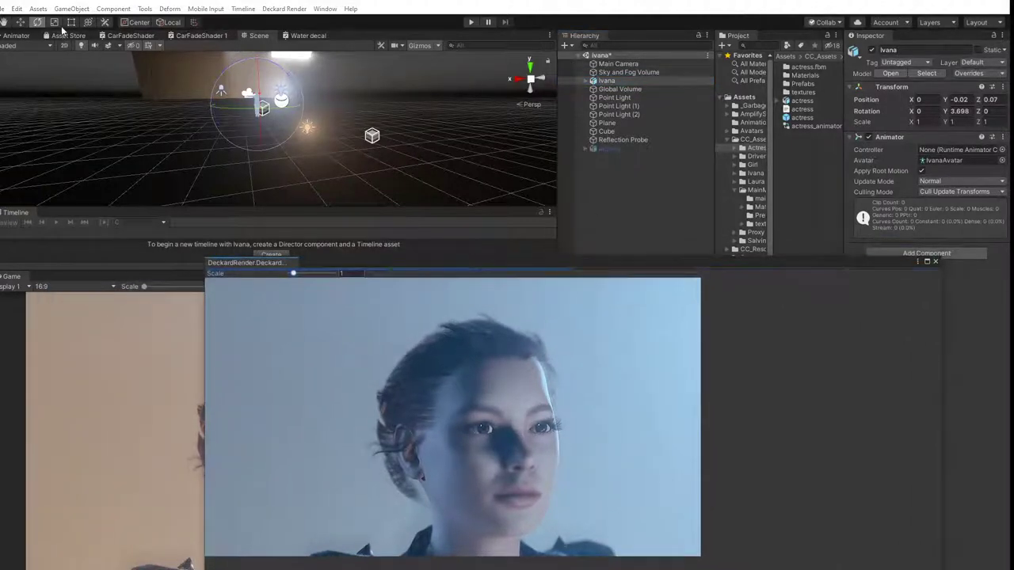
{"action": "left_click_drag", "start_coordinate": [280, 108], "coordinate": [254, 112]}
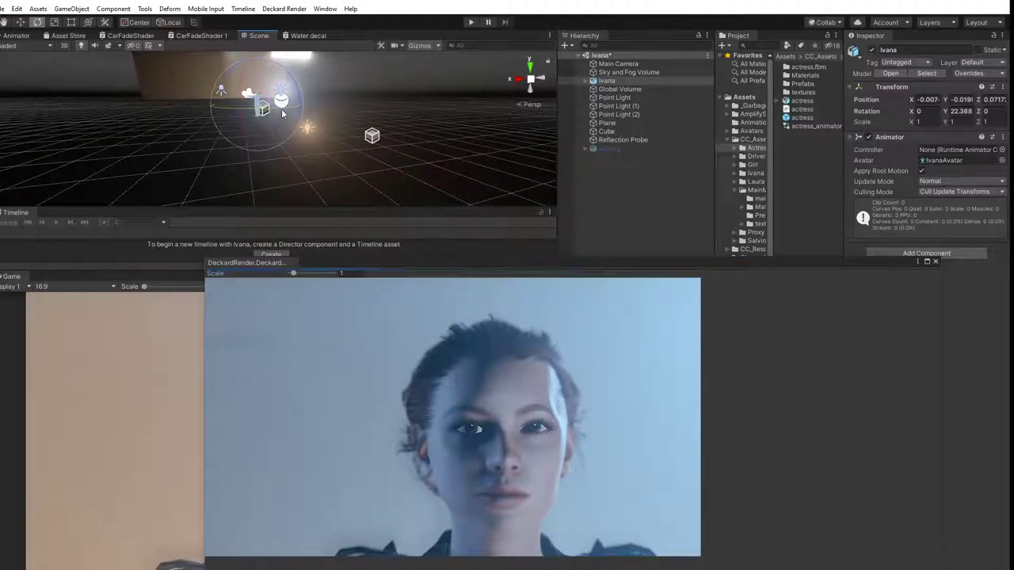
{"action": "mouse_move", "coordinate": [281, 109]}
{"action": "left_mouse_down"}
{"action": "mouse_move", "coordinate": [265, 107]}
{"action": "mouse_move", "coordinate": [289, 115]}
{"action": "mouse_move", "coordinate": [279, 105]}
{"action": "left_mouse_up"}
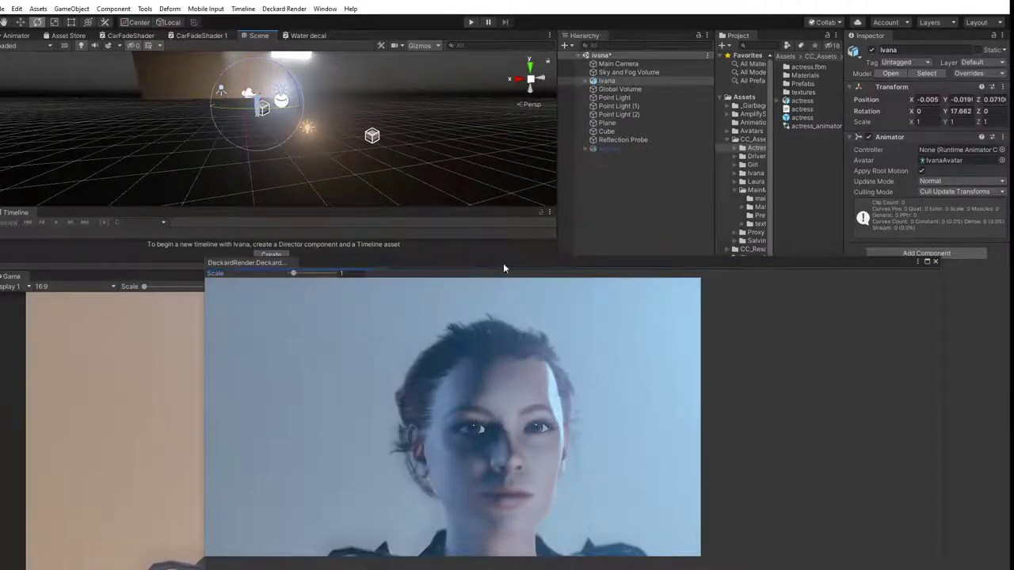
{"action": "left_click_drag", "start_coordinate": [503, 266], "coordinate": [425, 265]}
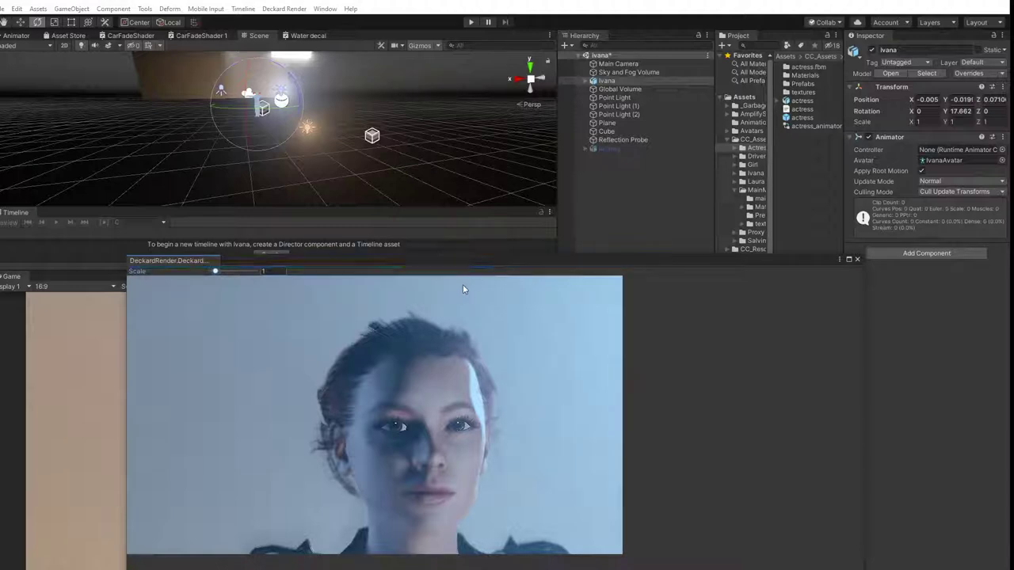
{"action": "left_click_drag", "start_coordinate": [477, 262], "coordinate": [477, 221]}
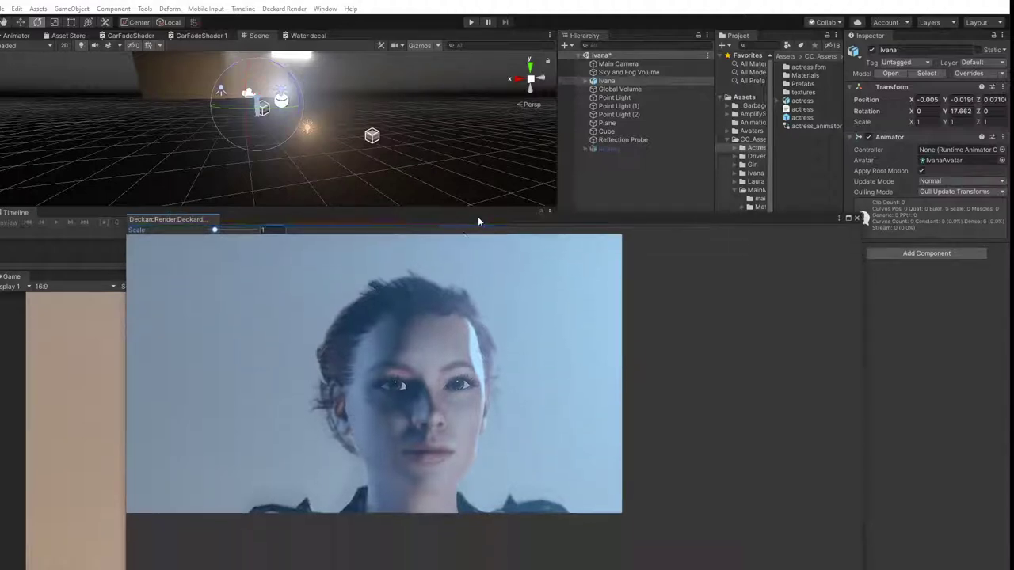
{"action": "key", "text": "ctrl+shift+c"}
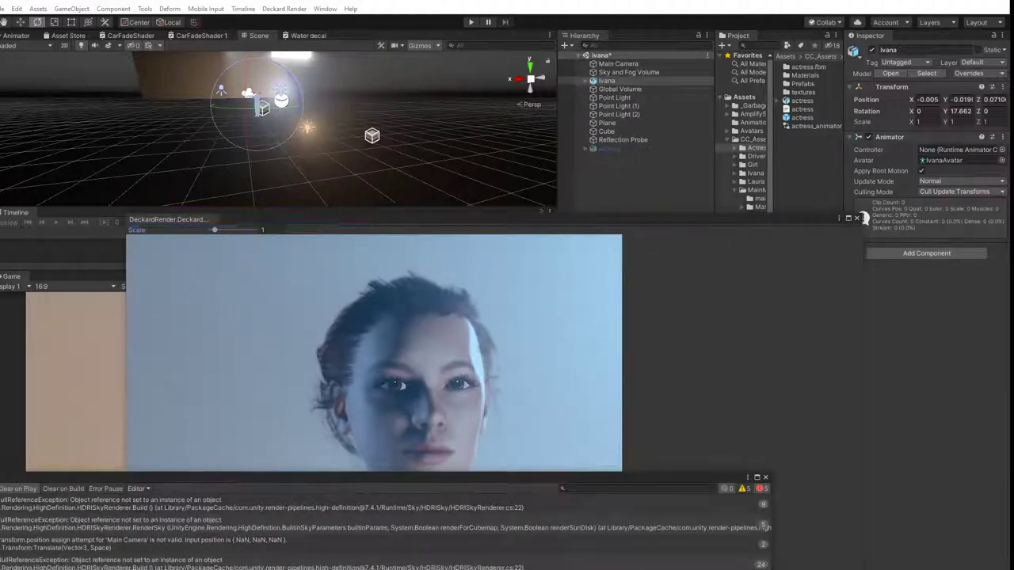
Close the Console and bake the Reflection Probe again with the new lighting.
{"action": "left_click", "coordinate": [766, 478]}
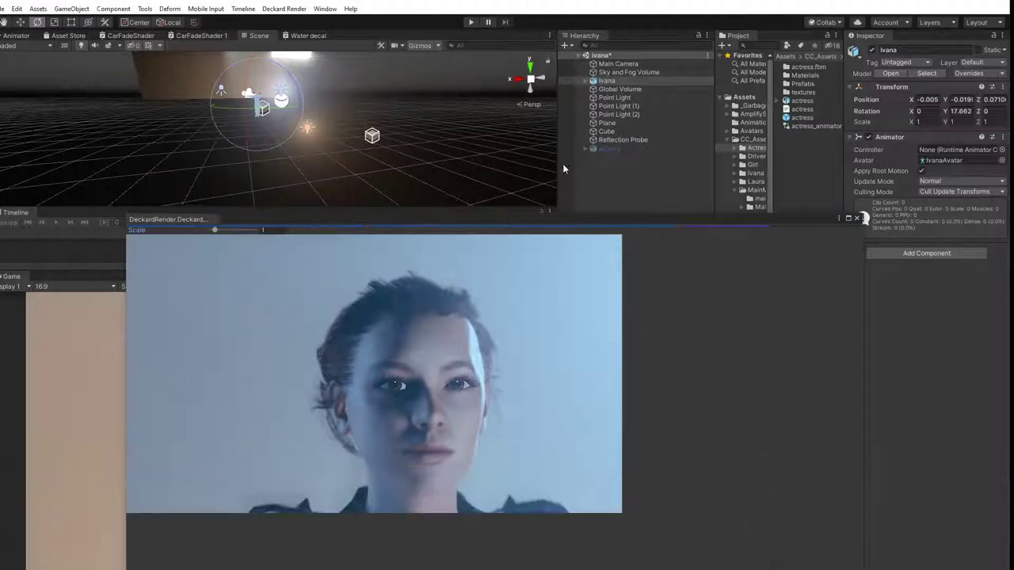
{"action": "left_click", "coordinate": [607, 131]}
{"action": "left_click", "coordinate": [617, 141]}
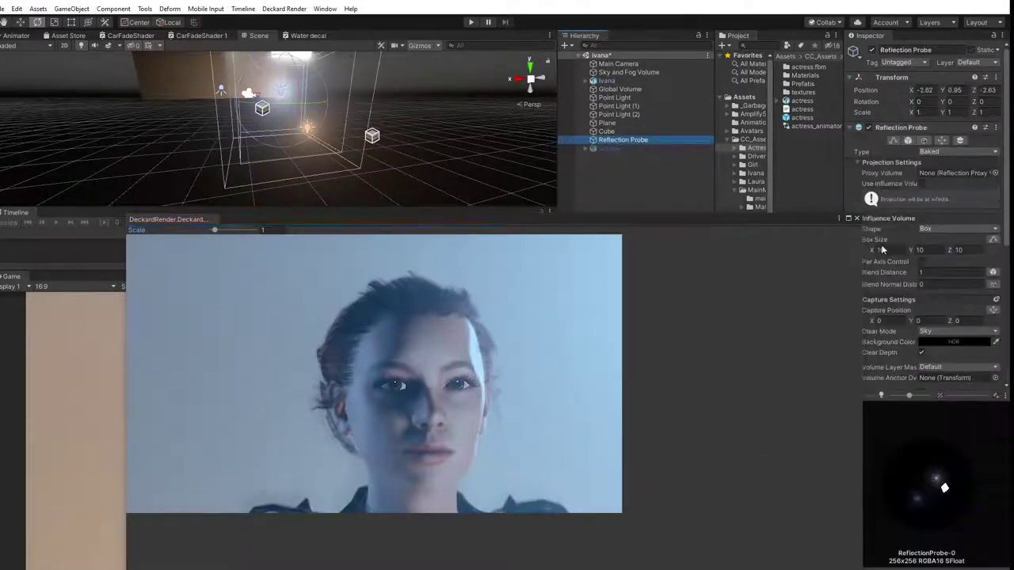
{"action": "left_click_drag", "start_coordinate": [798, 222], "coordinate": [763, 219]}
{"action": "scroll", "coordinate": [902, 305], "scroll_direction": "down", "scroll_amount": 6}
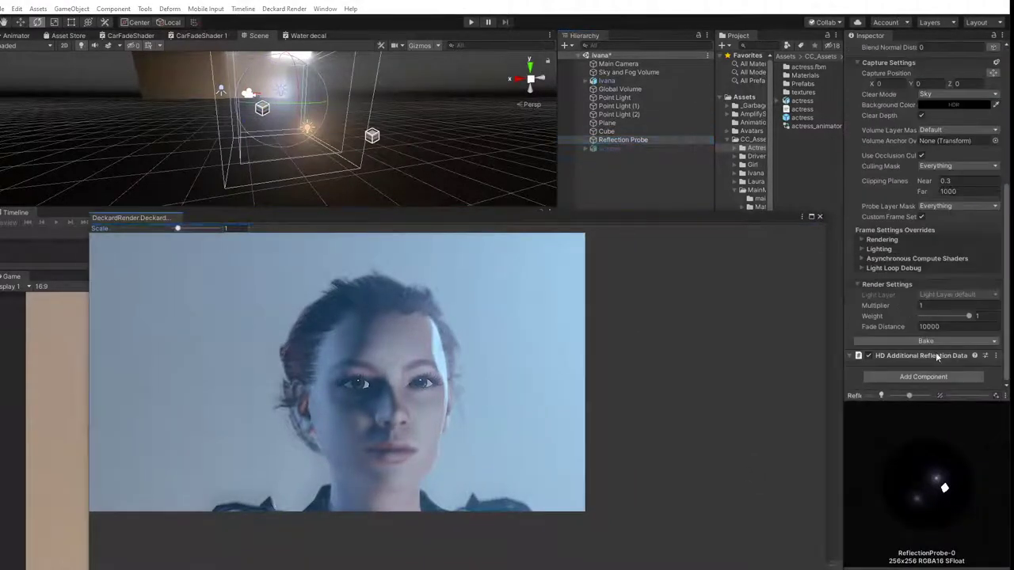
{"action": "left_click", "coordinate": [936, 341]}
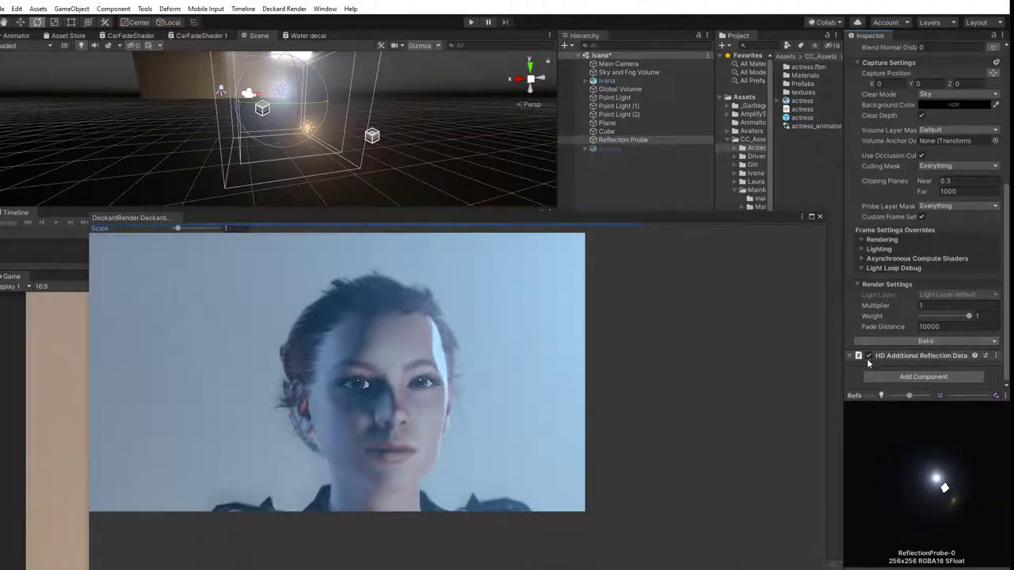
{"action": "mouse_move", "coordinate": [402, 223]}
{"action": "left_mouse_down"}
{"action": "mouse_move", "coordinate": [423, 221]}
{"action": "mouse_move", "coordinate": [408, 231]}
{"action": "left_mouse_up"}
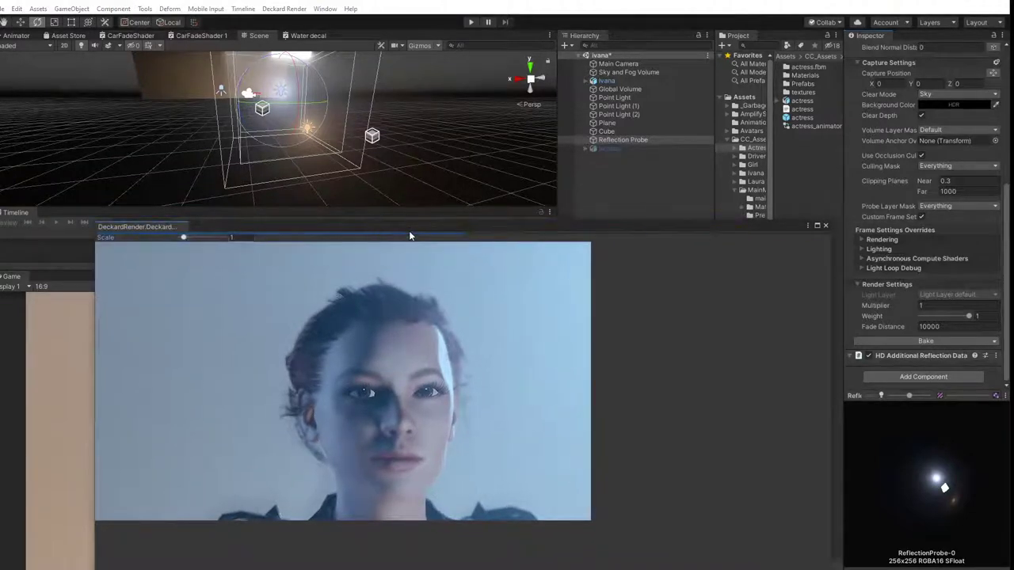